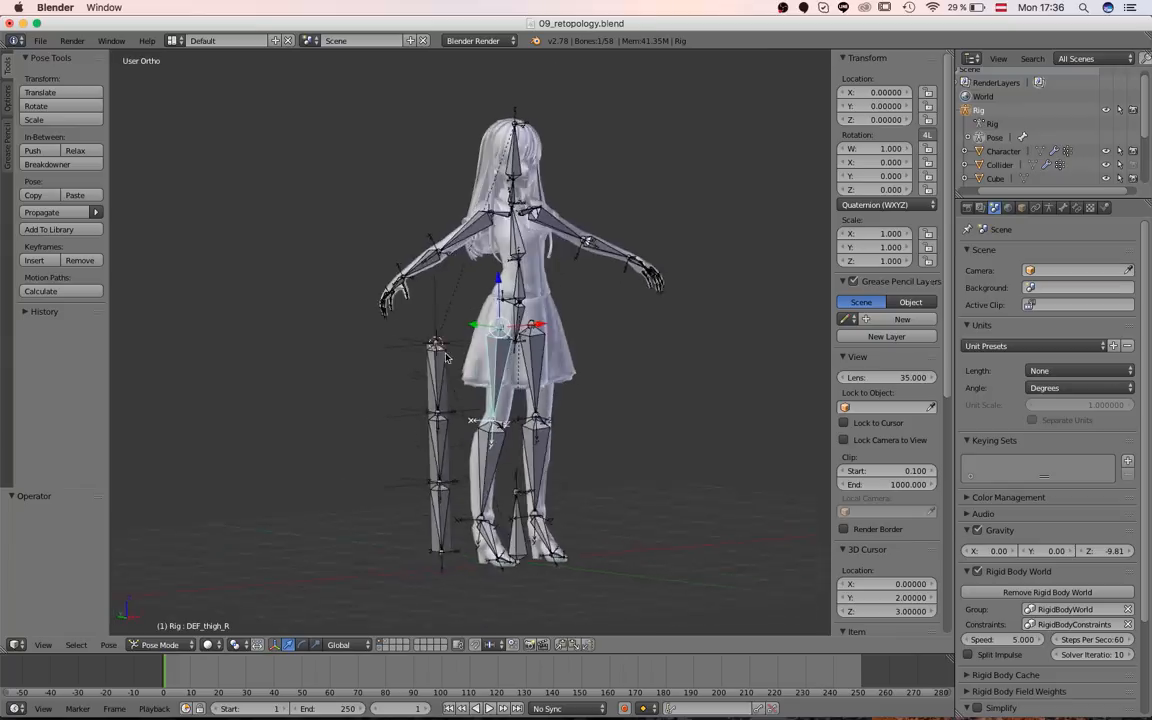
scroll(540, 330, up, 3)
scroll(550, 420, down, 3)
key(r)
key(Escape)
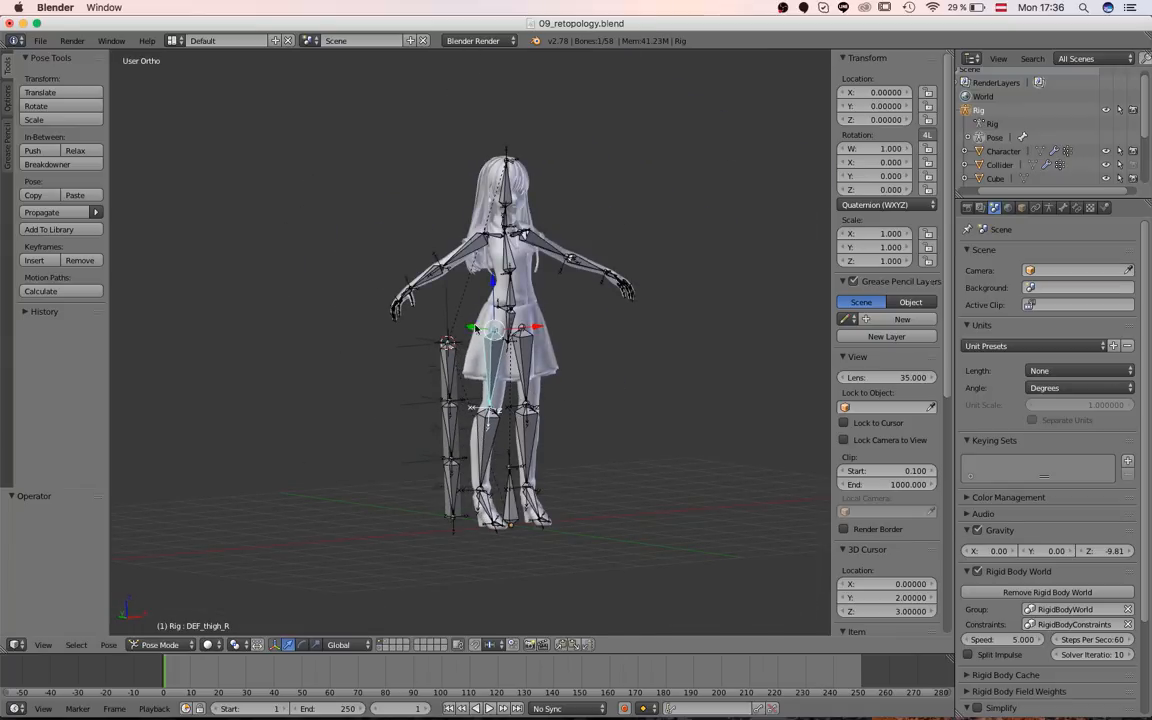
right_click(447, 256)
middle_drag(447, 256, 510, 380)
scroll(500, 320, up, 4)
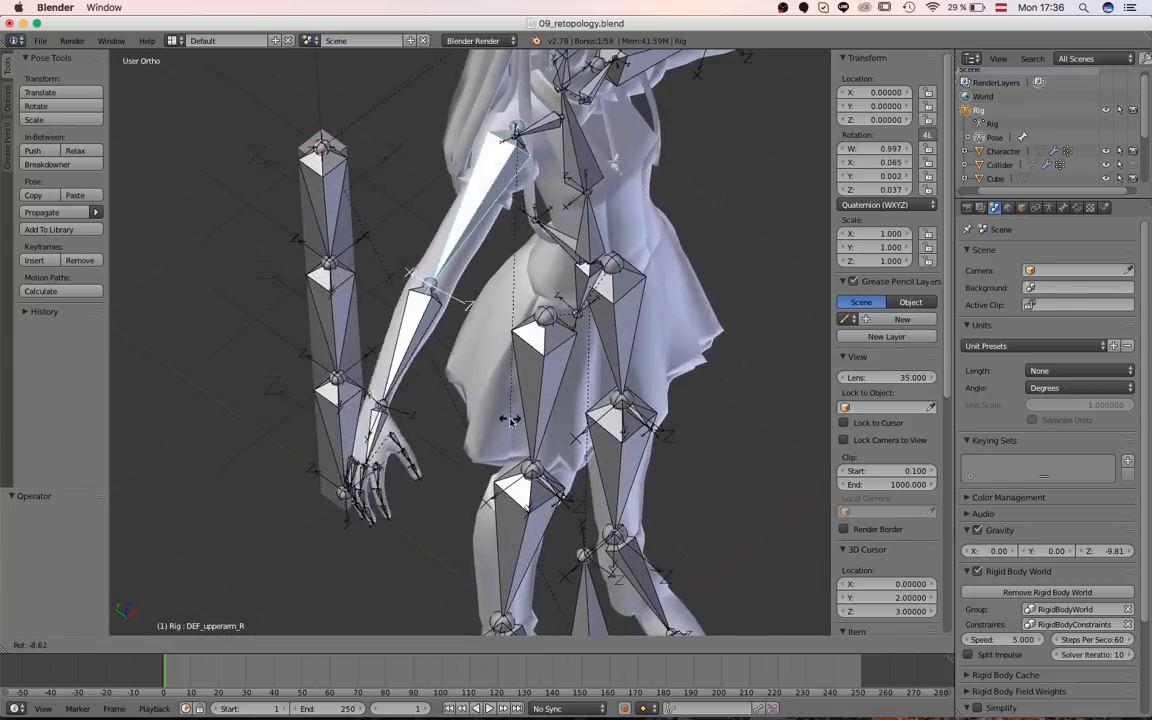
- Try rotating the top bone of the separate test chain about 25° in the left side view, and clear its rotation
scroll(510, 405, down, 4)
key(ctrl+KP_3)
scroll(482, 377, up, 2)
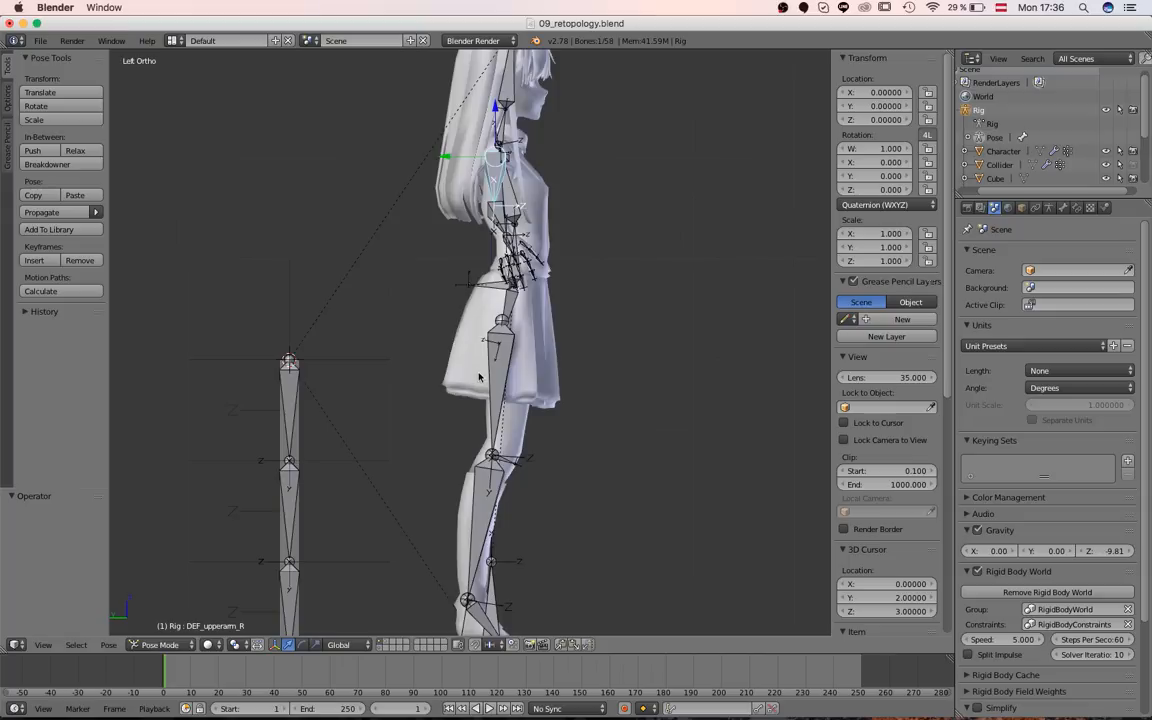
scroll(479, 377, down, 3)
scroll(479, 377, up, 4)
scroll(478, 178, down, 1)
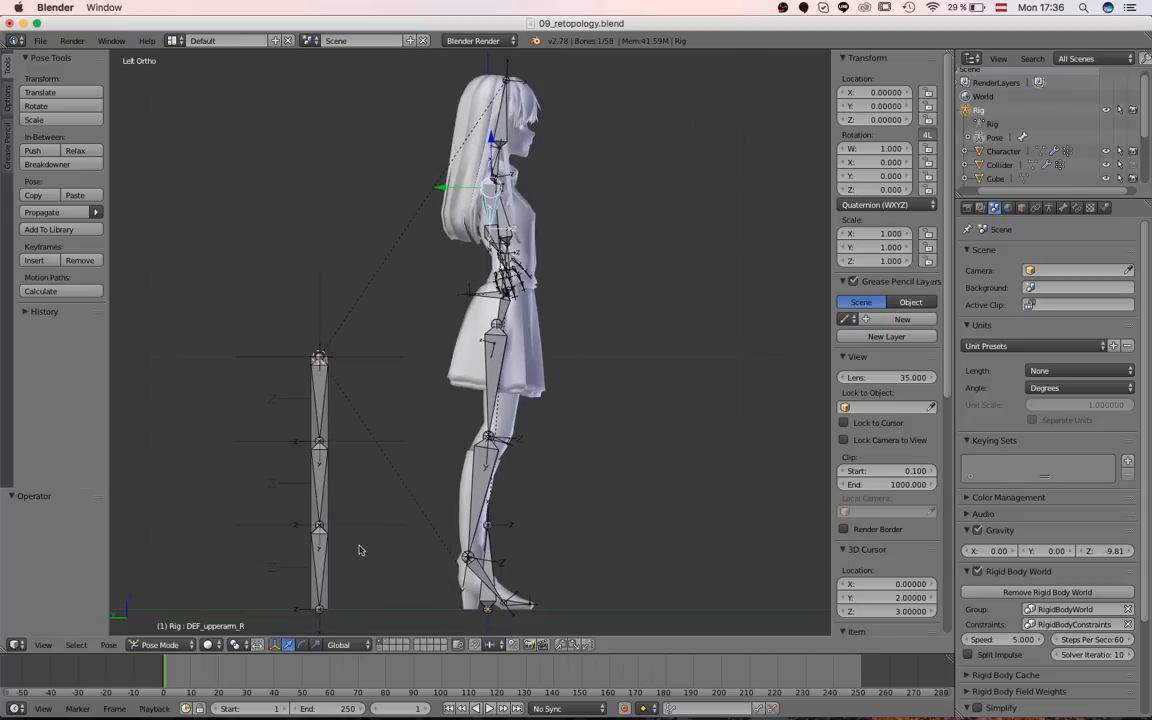
right_click(334, 406)
key(r)
click(343, 480)
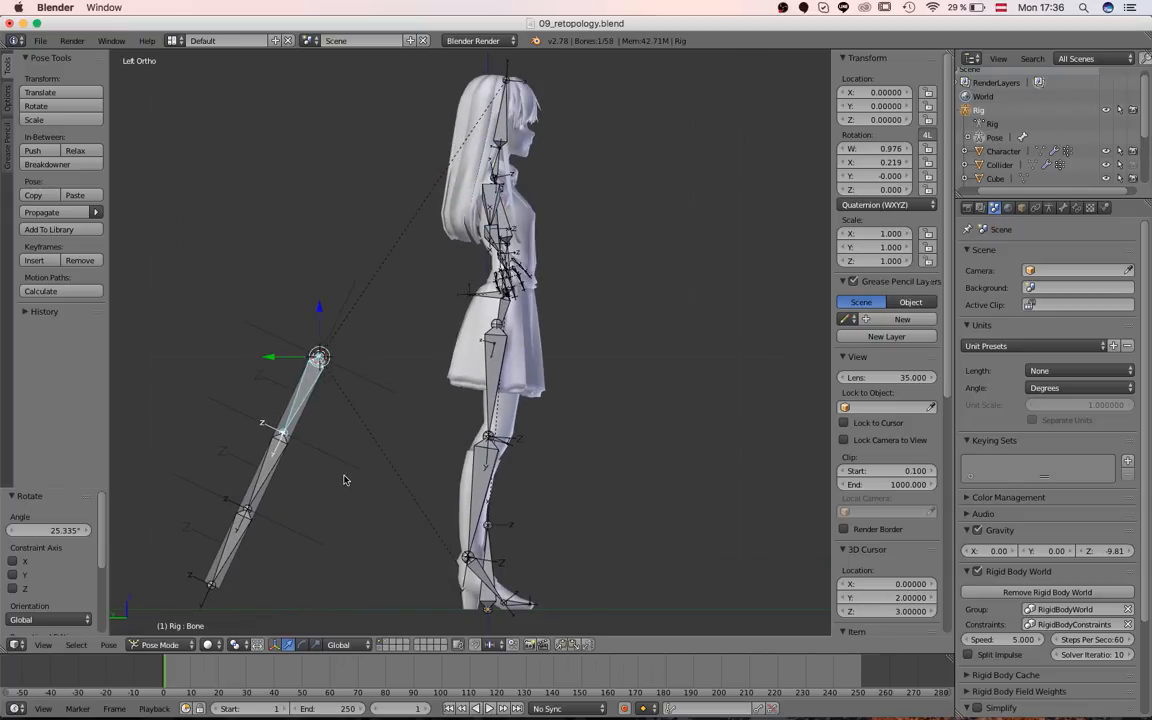
key(ctrl+z)
key(ctrl+shift+z)
key(alt+r)
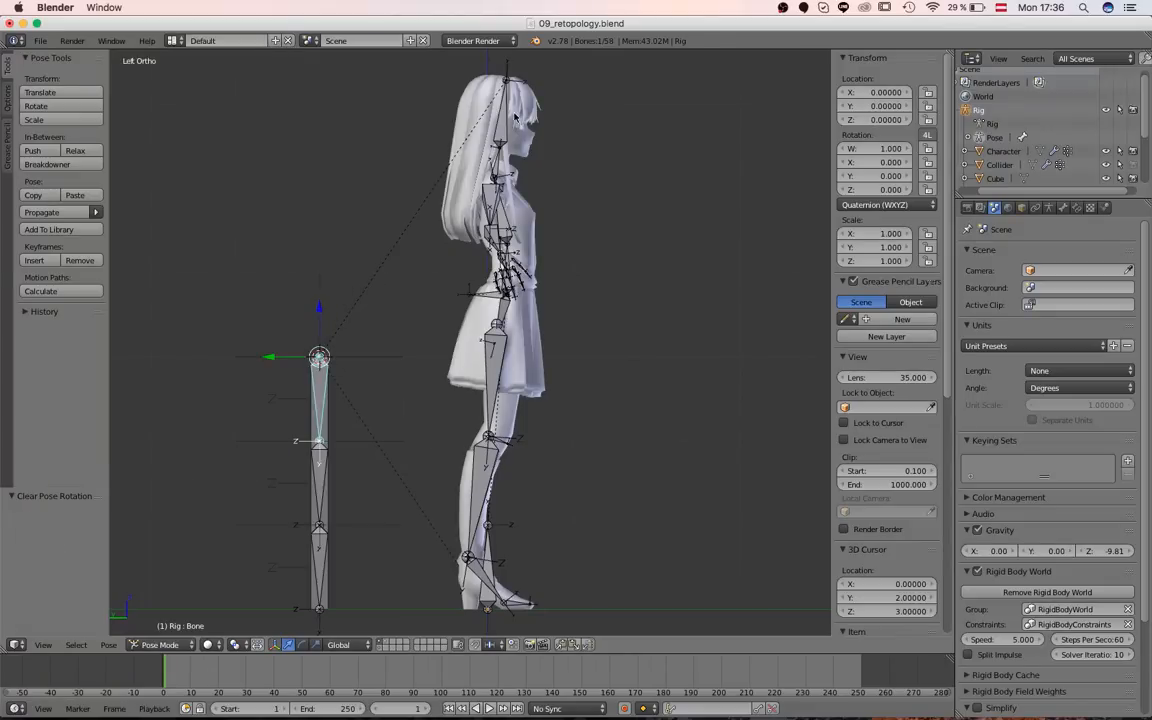
- Rotate the head bone forward about 27.5° and insert a rotation keyframe for it at frame 1
right_click(515, 118)
key(r)
click(529, 139)
shift+middle_drag(443, 209, 521, 245)
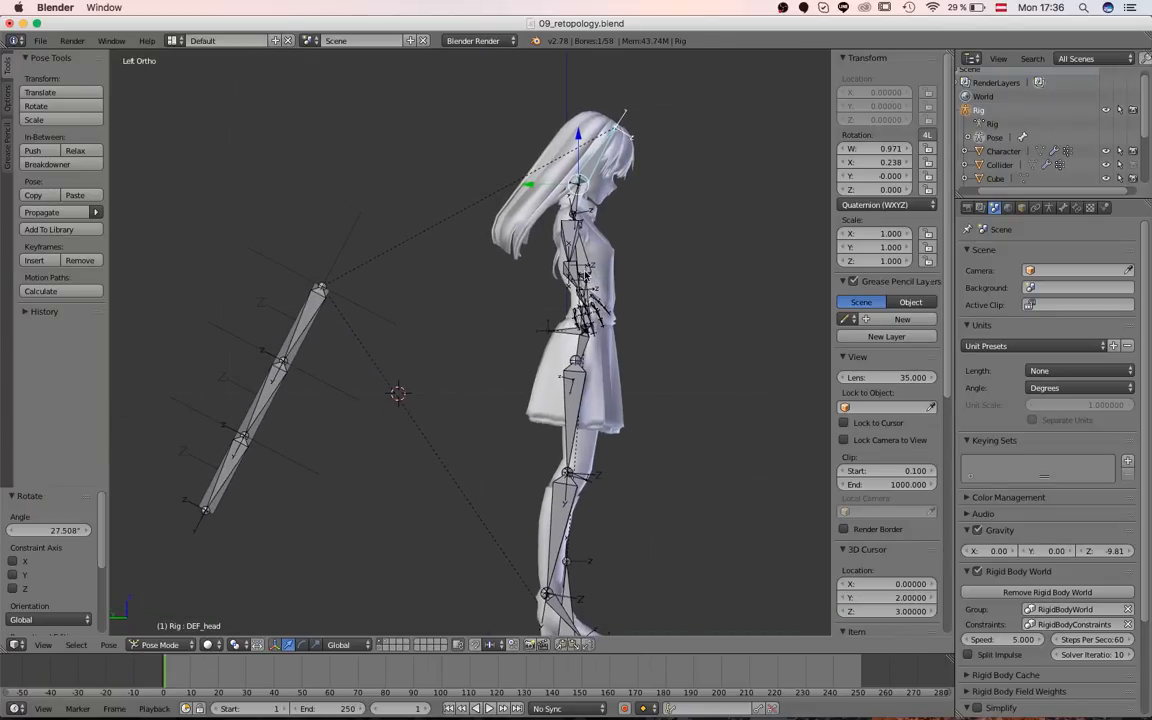
key(ctrl+z)
key(ctrl+shift+z)
key(i)
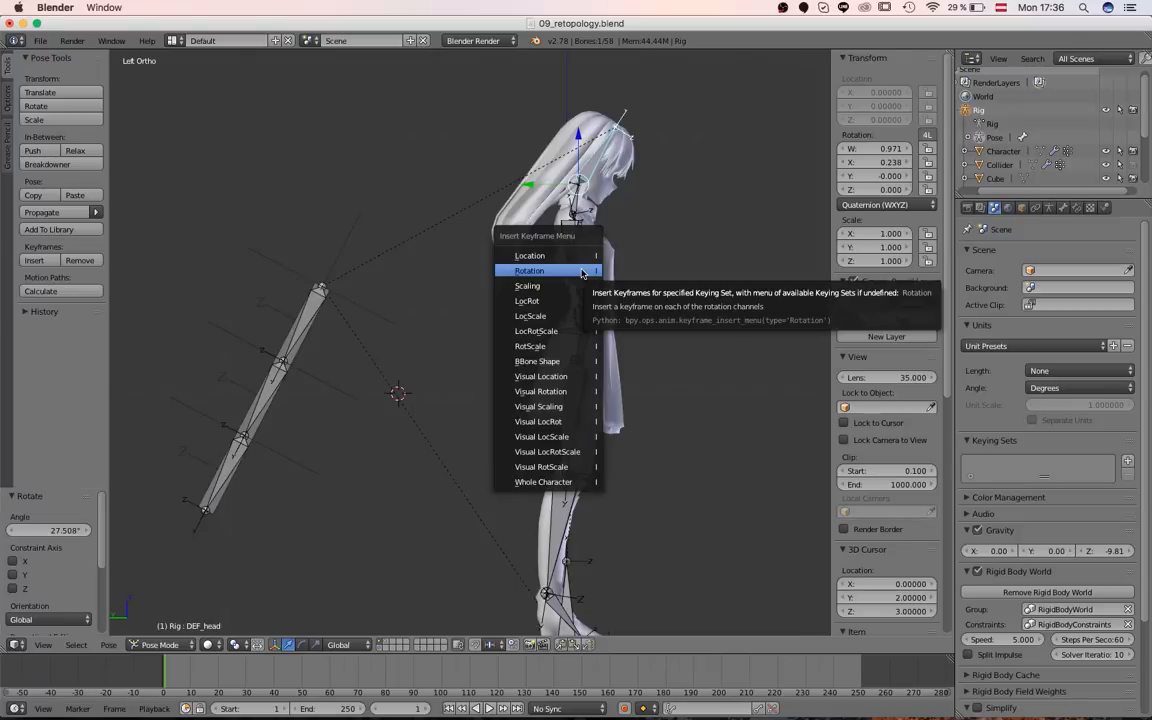
click(582, 273)
- Clear the head bone's rotation at frame 11, insert a rotation keyframe there and check the pose at both keyed frames
key(Up)
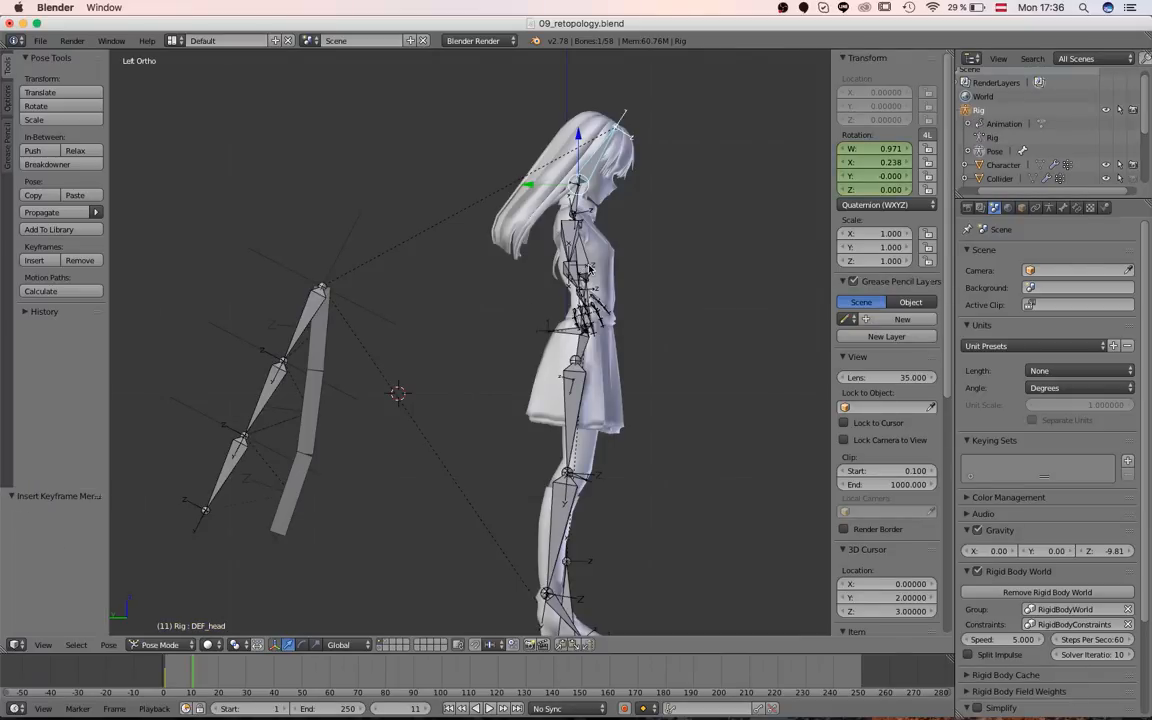
key(alt+r)
key(i)
click(589, 268)
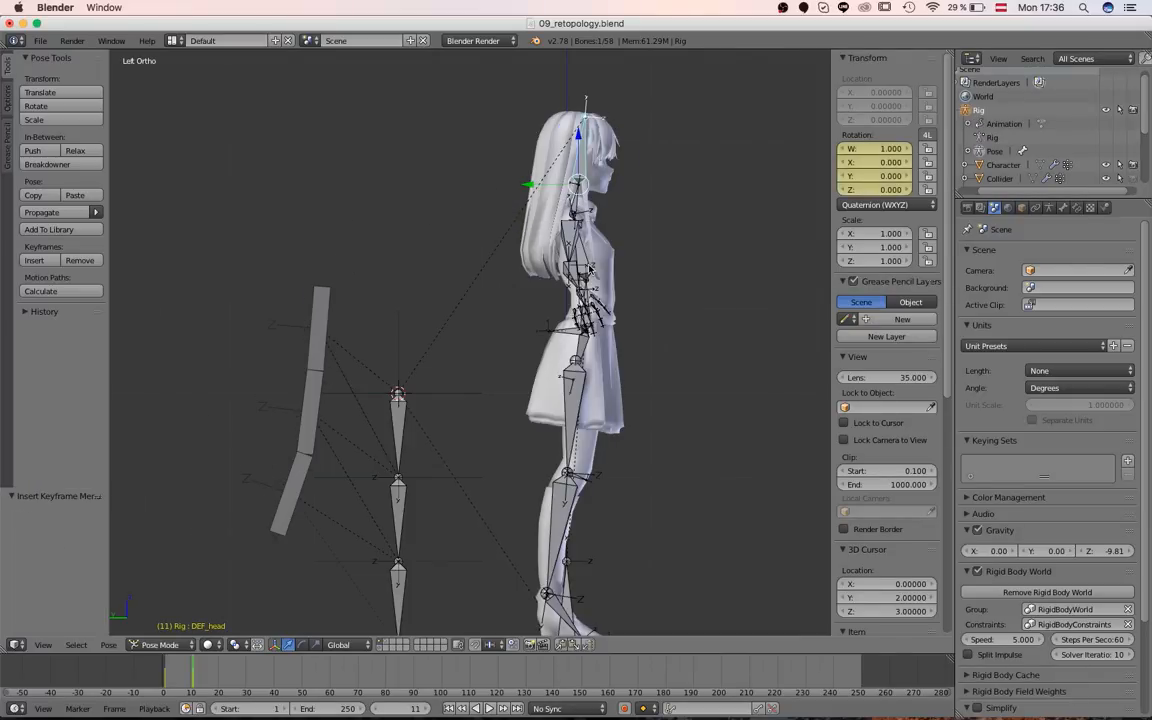
key(Down)
key(Up)
key(Down)
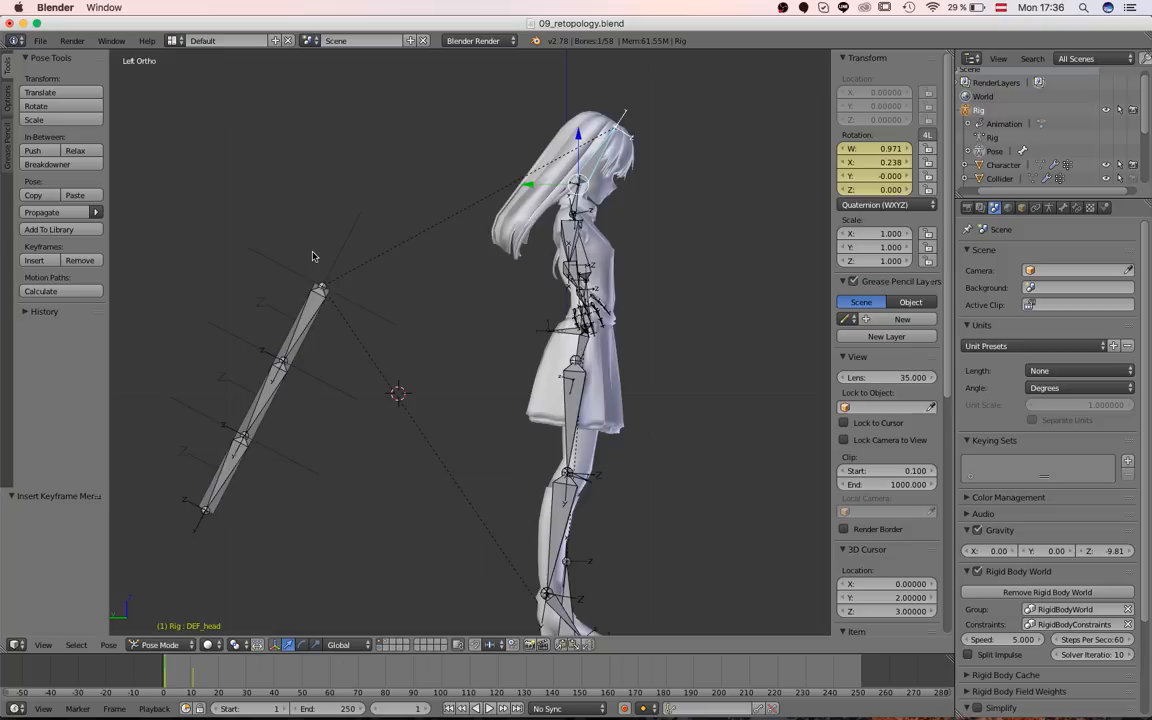
- Turn the timeline area into a Graph Editor and delete the head bone's rotation keyframes
key(a)
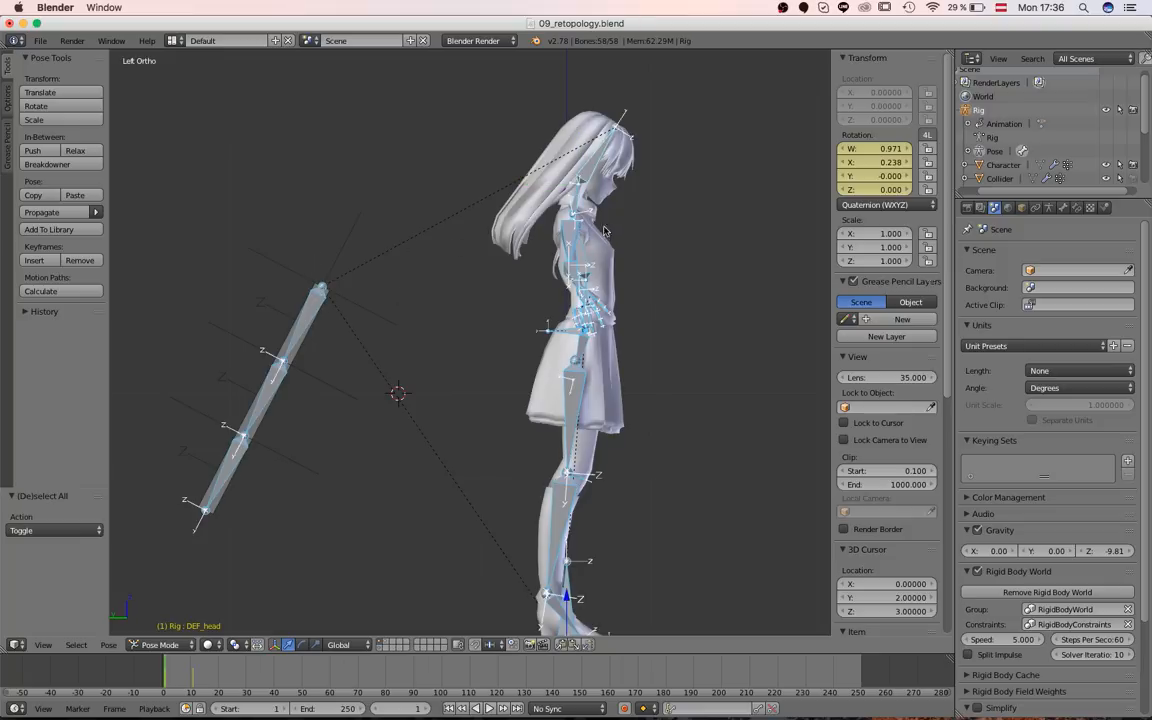
key(a)
right_click(322, 308)
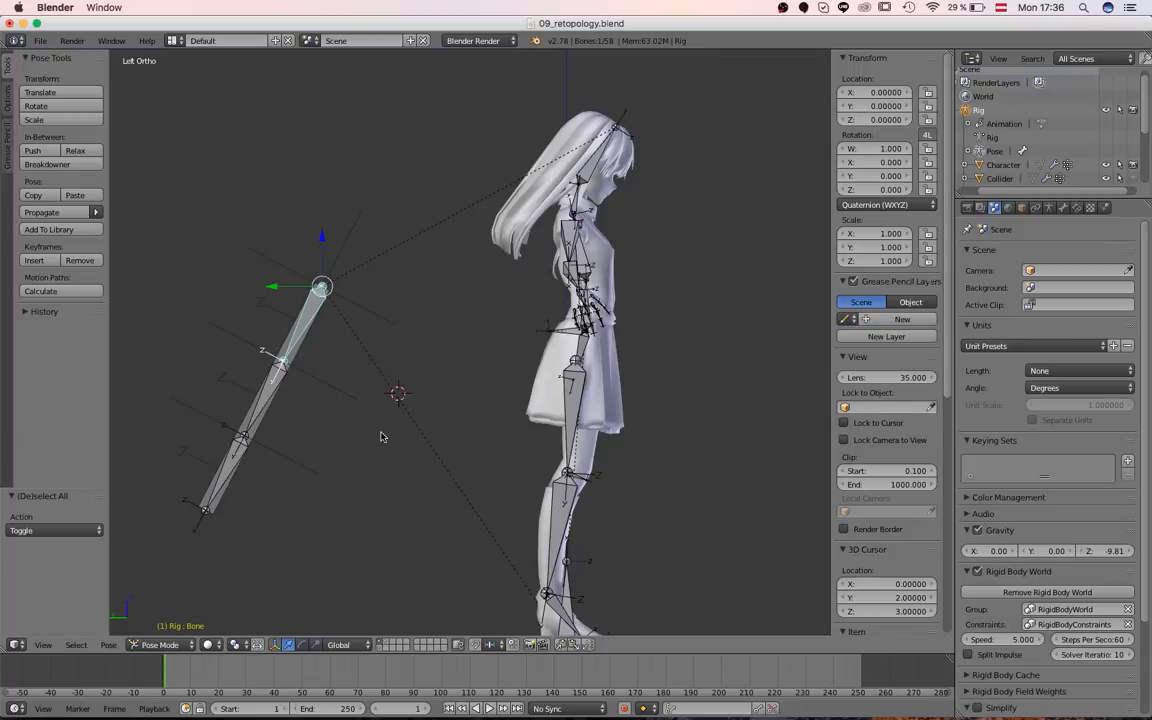
click(16, 708)
click(40, 594)
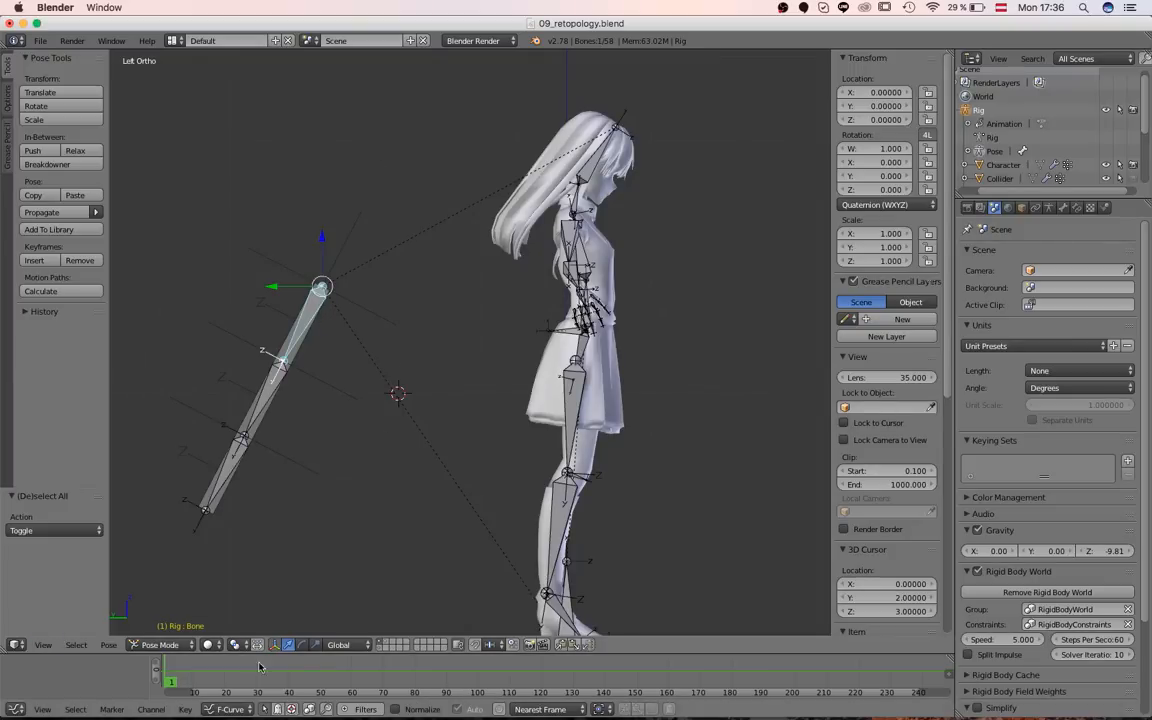
right_click(601, 155)
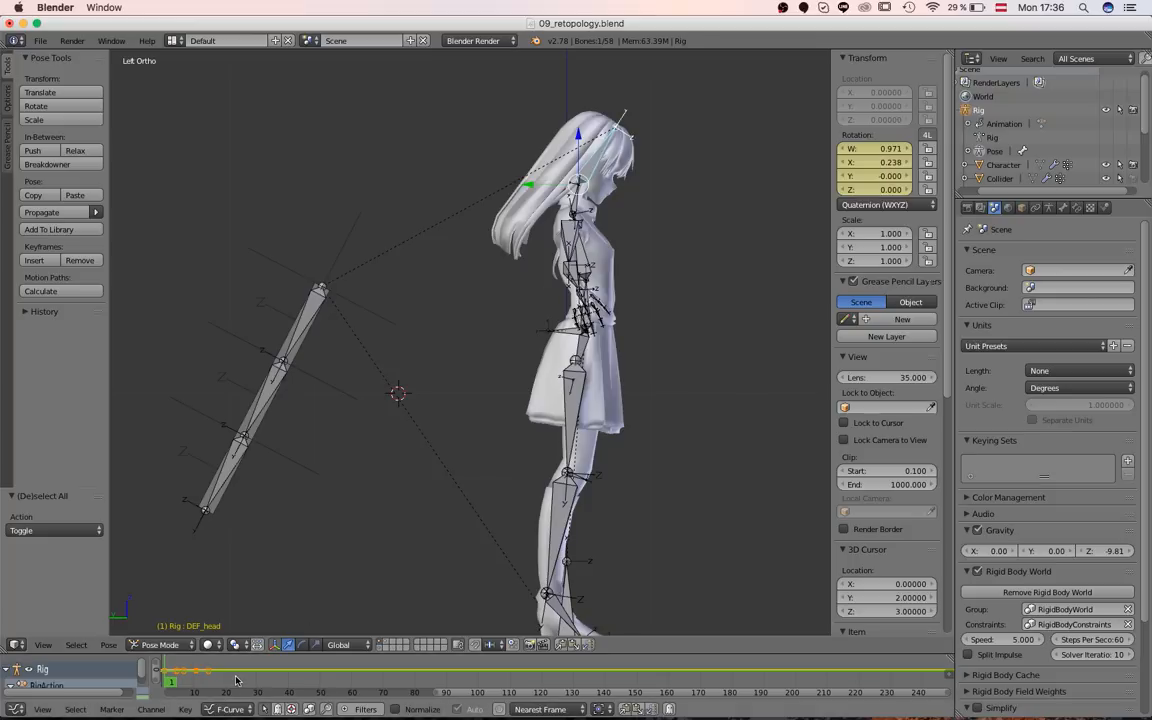
key(x)
click(243, 659)
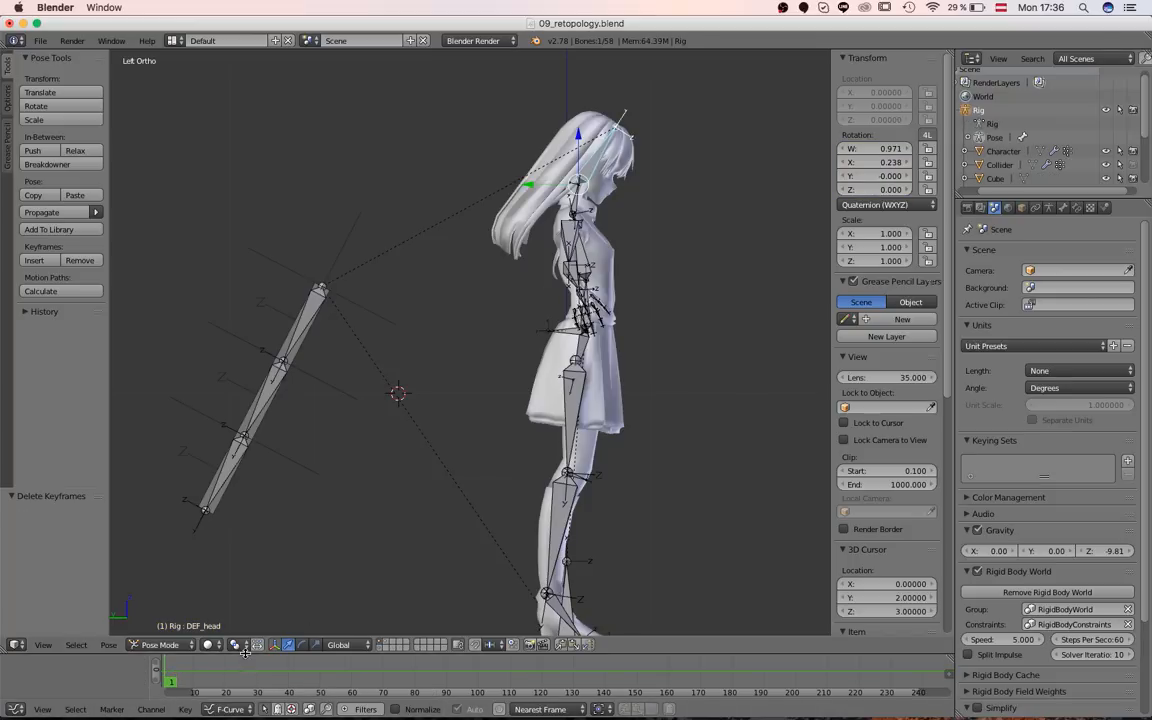
- Clear the rotation of all bones and switch the rig from Pose Mode to Object Mode
drag(243, 654, 245, 627)
key(a)
key(a)
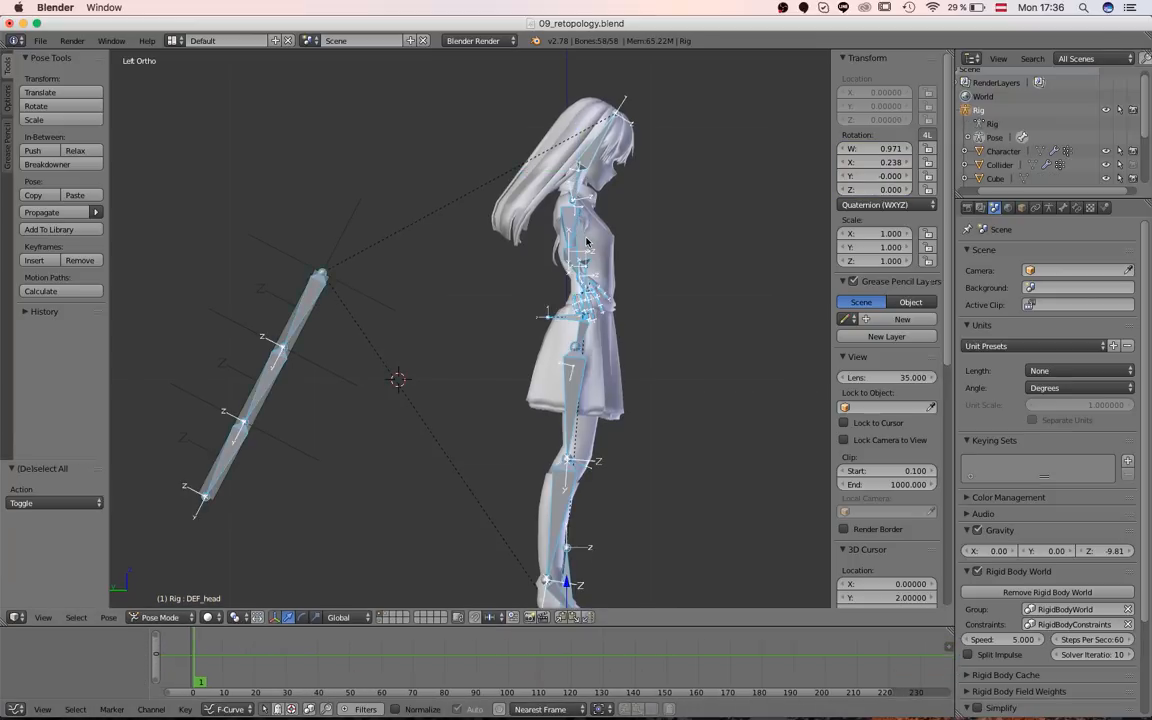
key(alt+r)
key(a)
key(ctrl+Tab)
- Check the rigid body constraint settings of the empty atop the test chain and the Collider's rigid body settings on layer 11
right_click(398, 379)
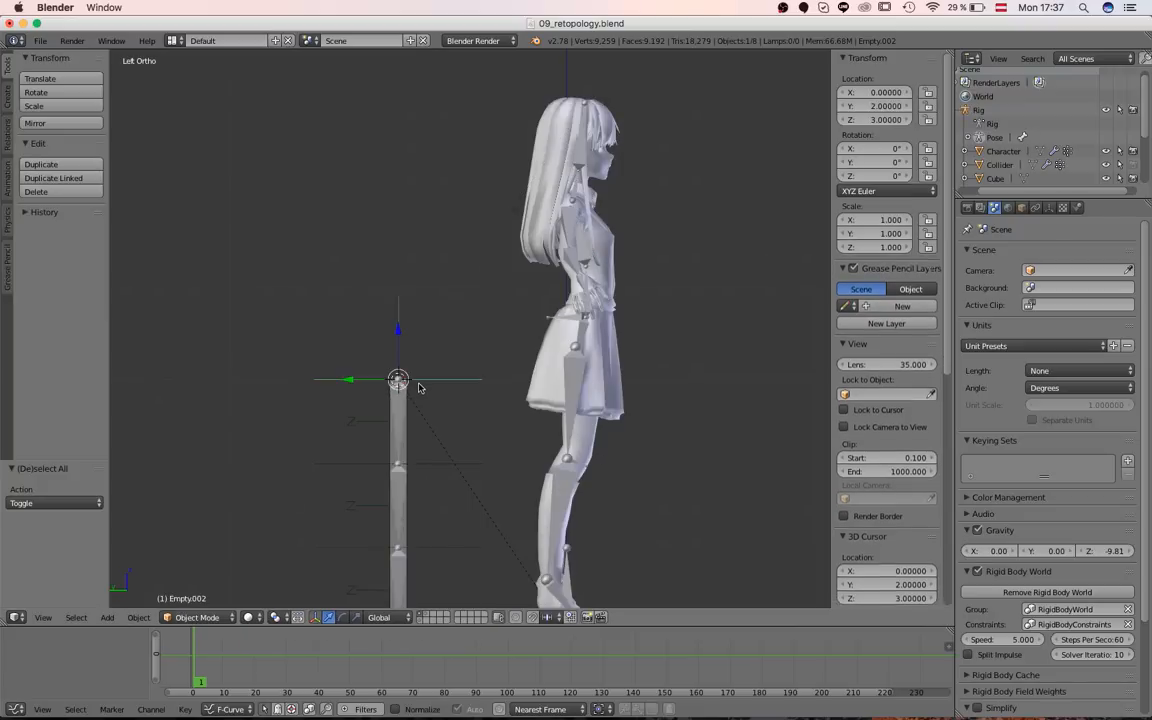
click(1077, 207)
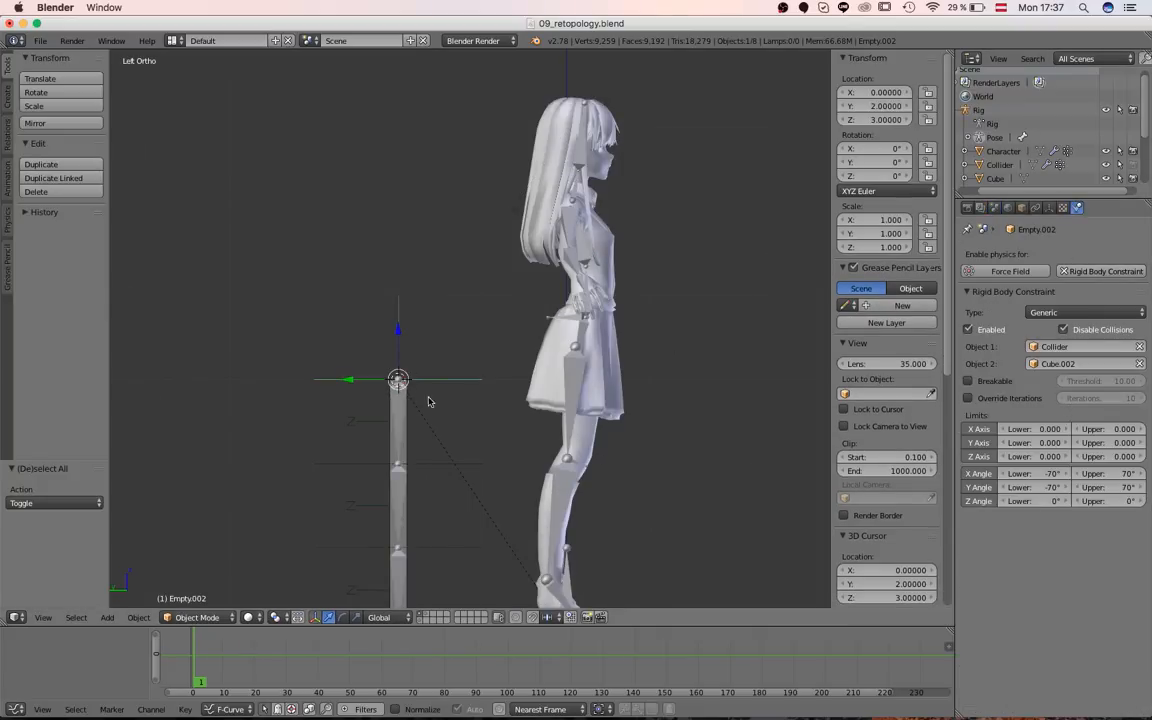
key(alt+1)
right_click(602, 349)
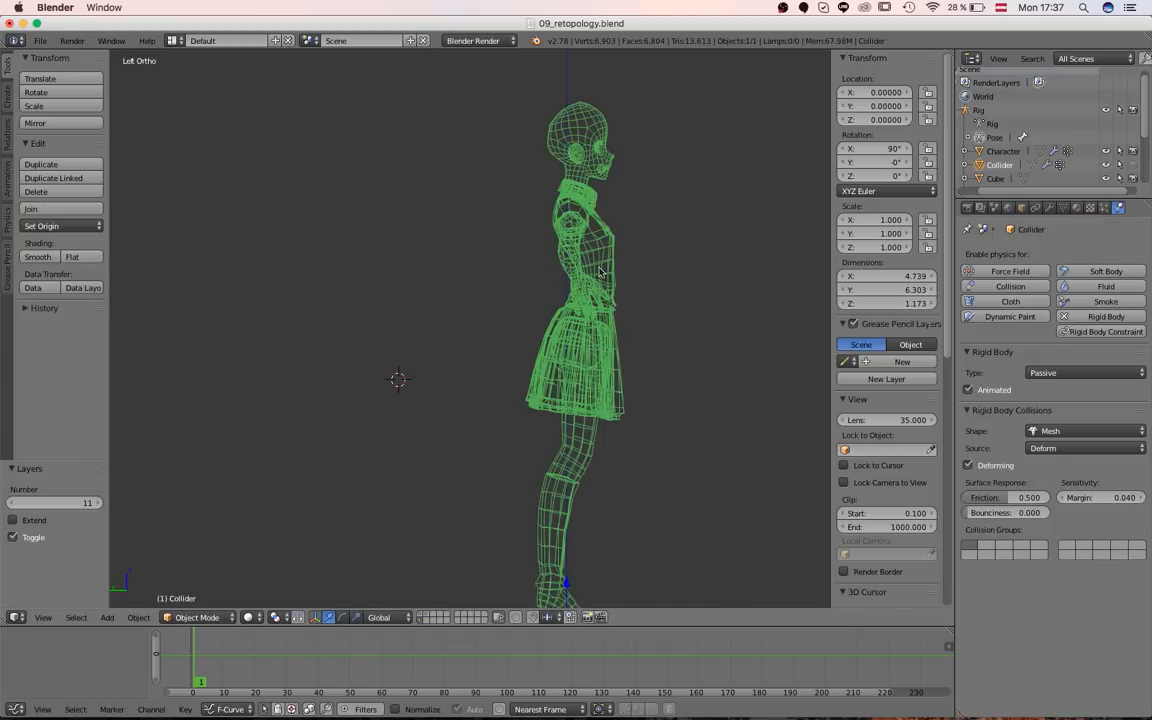
- Show layers 1 and 2 together so the character and the wireframe dress collider share the view
scroll(580, 143, down, 2)
key(2)
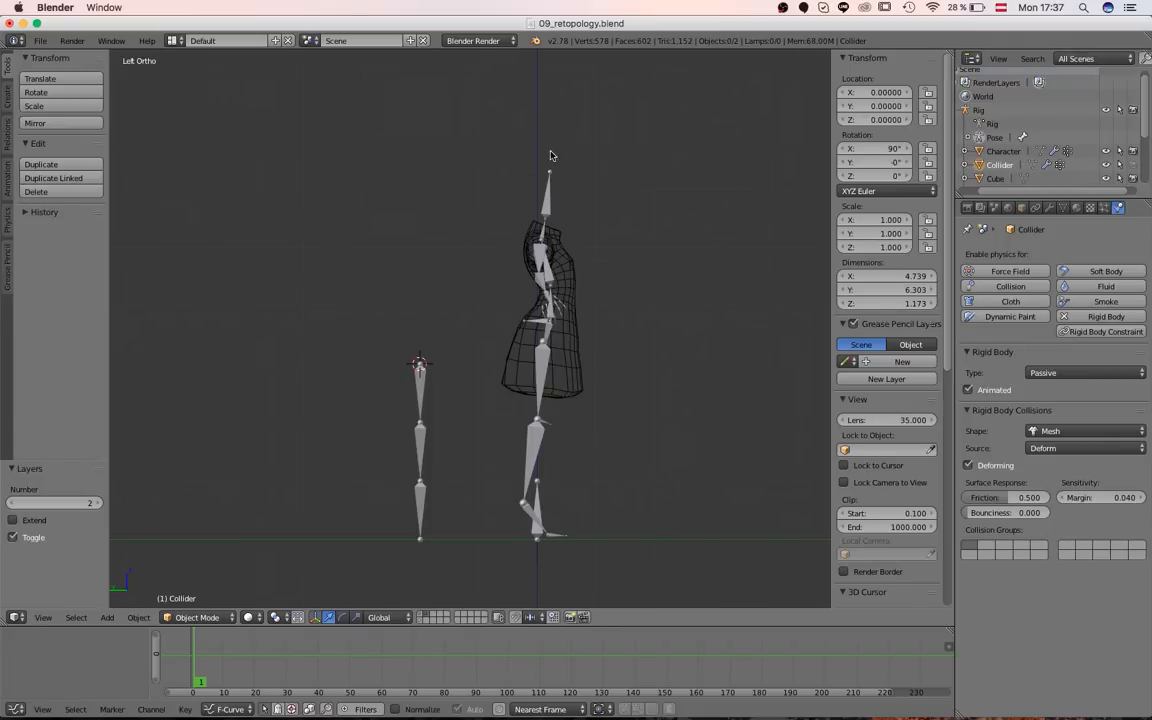
key(1)
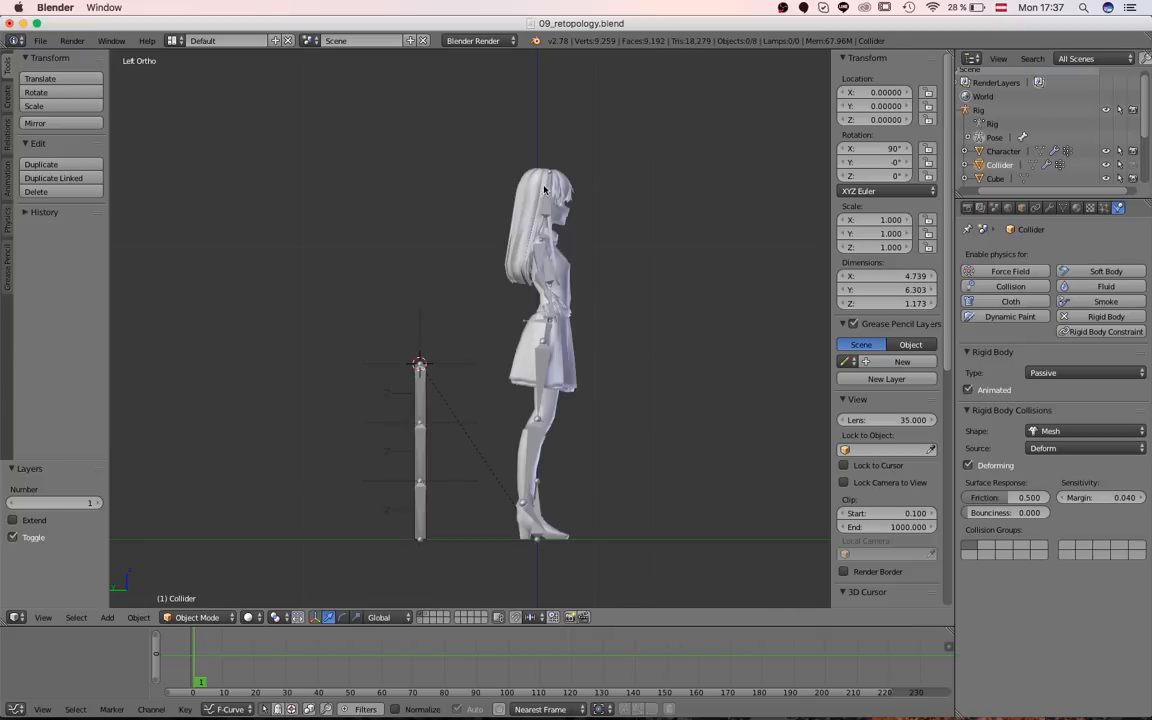
key(2)
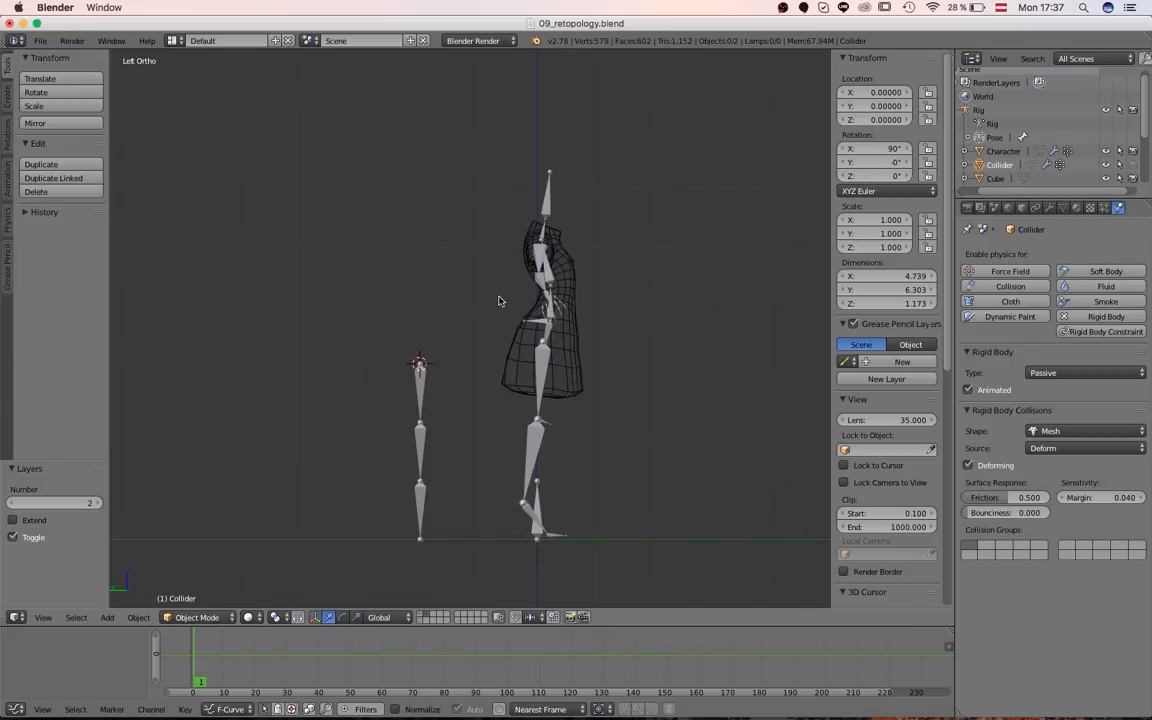
key(shift+1)
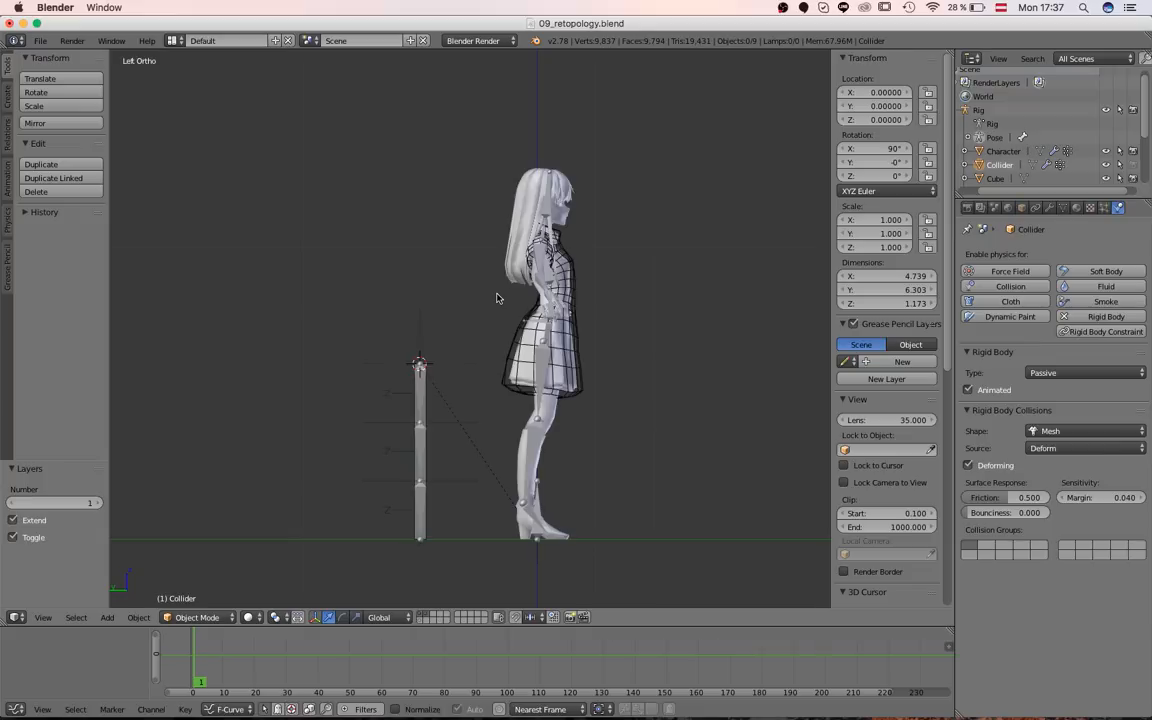
- Deselect everything and add an icosphere at the 3D cursor
scroll(497, 300, up, 5)
scroll(525, 300, down, 5)
key(a)
key(a)
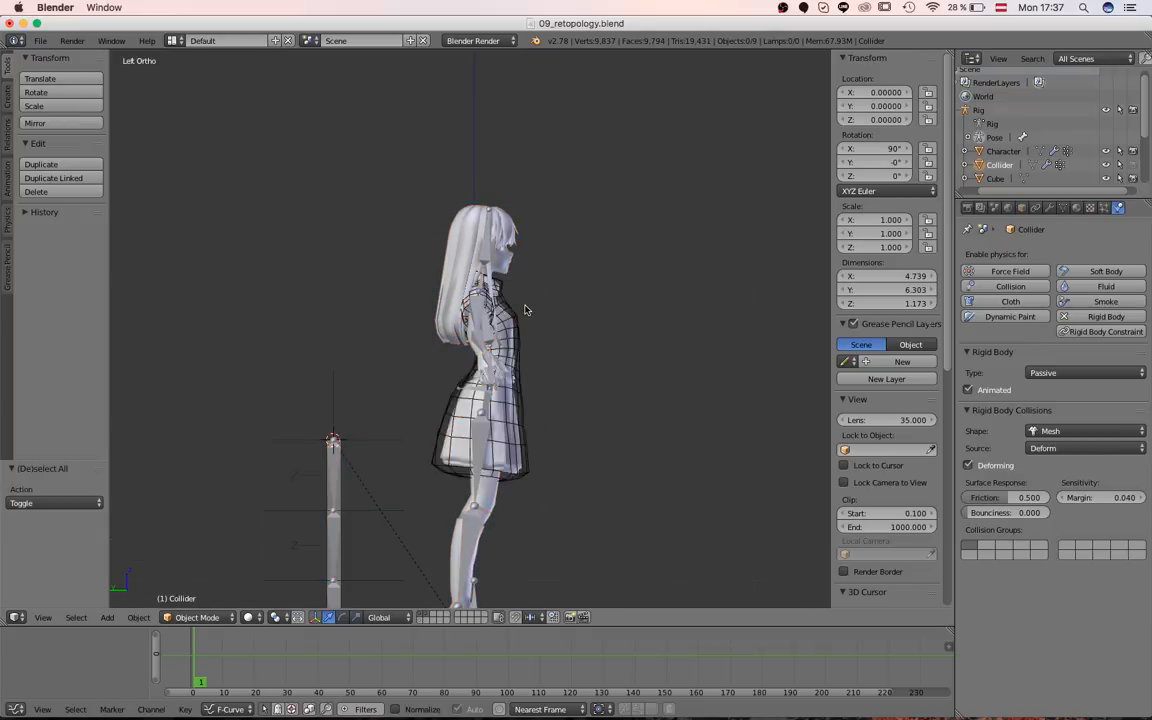
key(shift+a)
mouse_move(527, 306)
click(588, 363)
scroll(300, 485, down, 2)
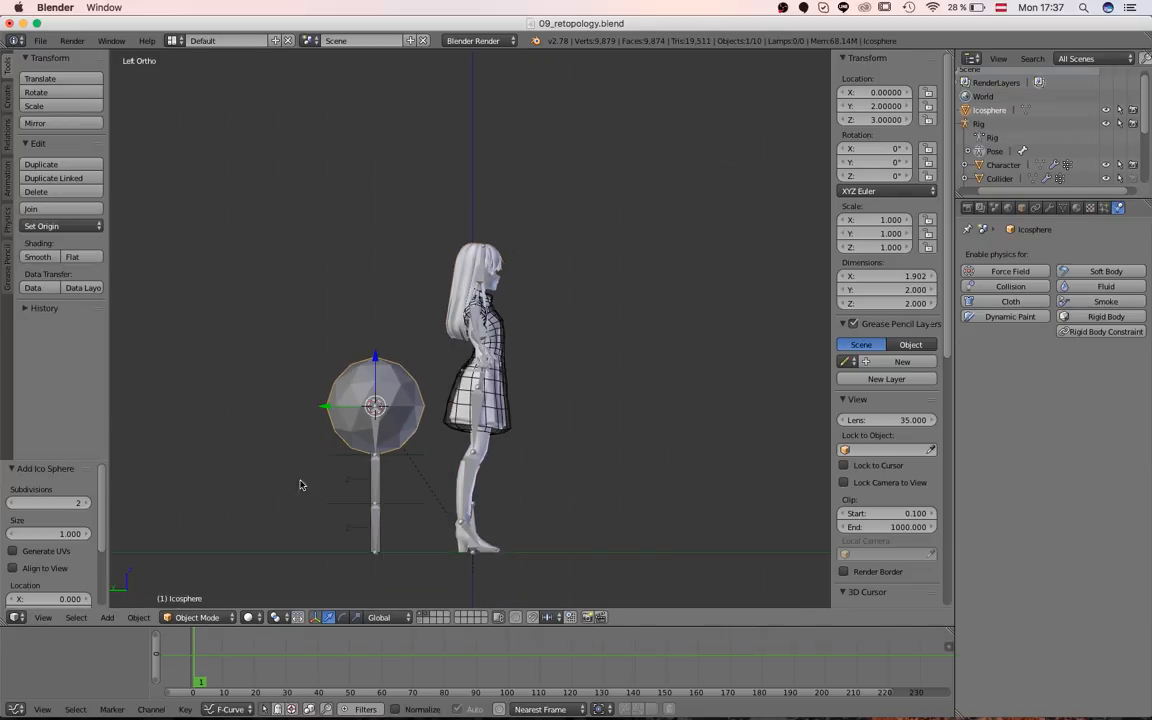
- Set the icosphere's maximum draw type to Wire
click(1021, 207)
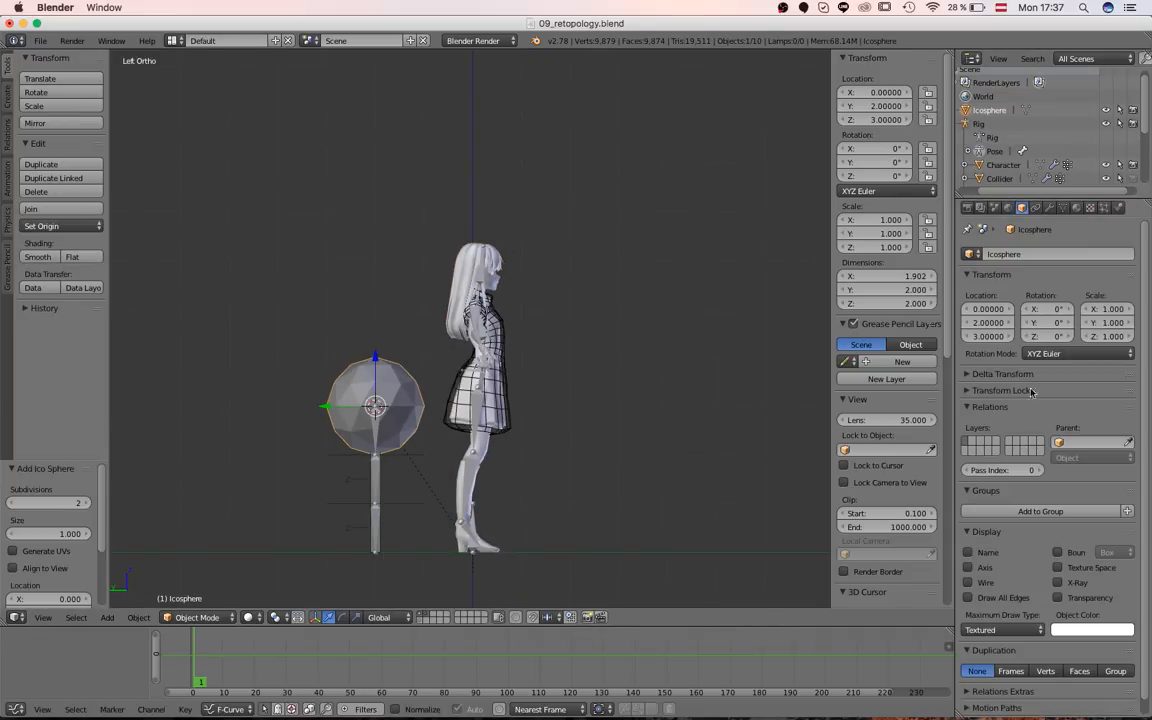
click(988, 632)
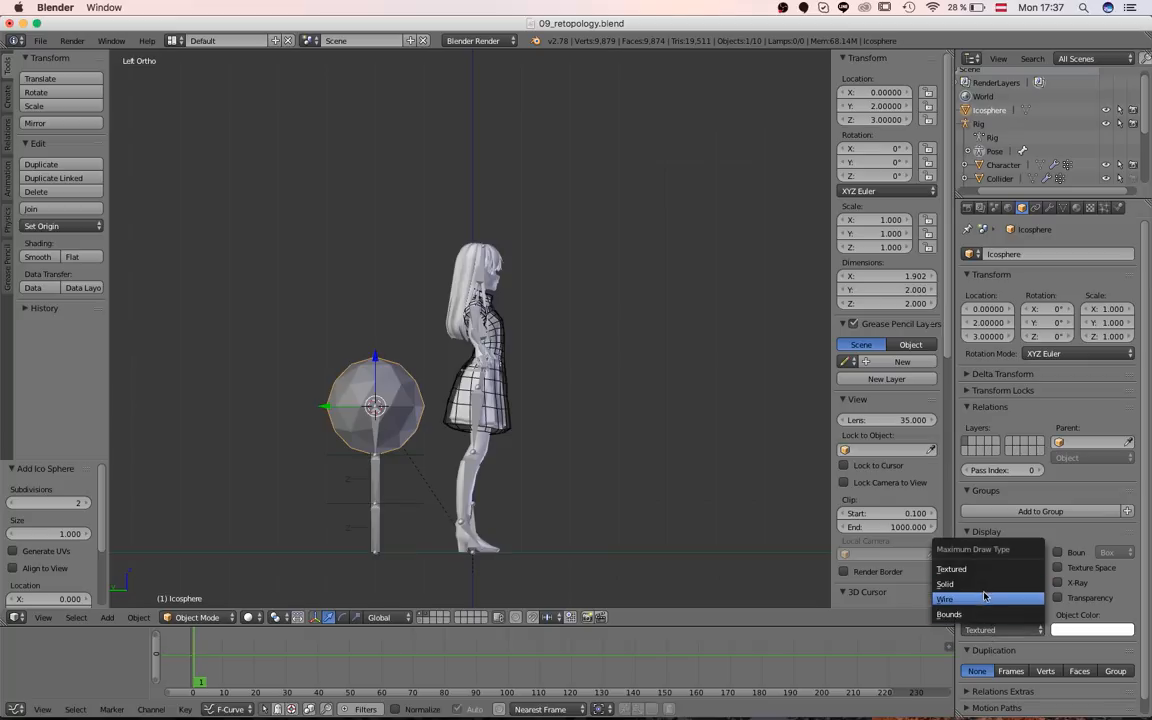
click(1005, 586)
scroll(1040, 130, down, 4)
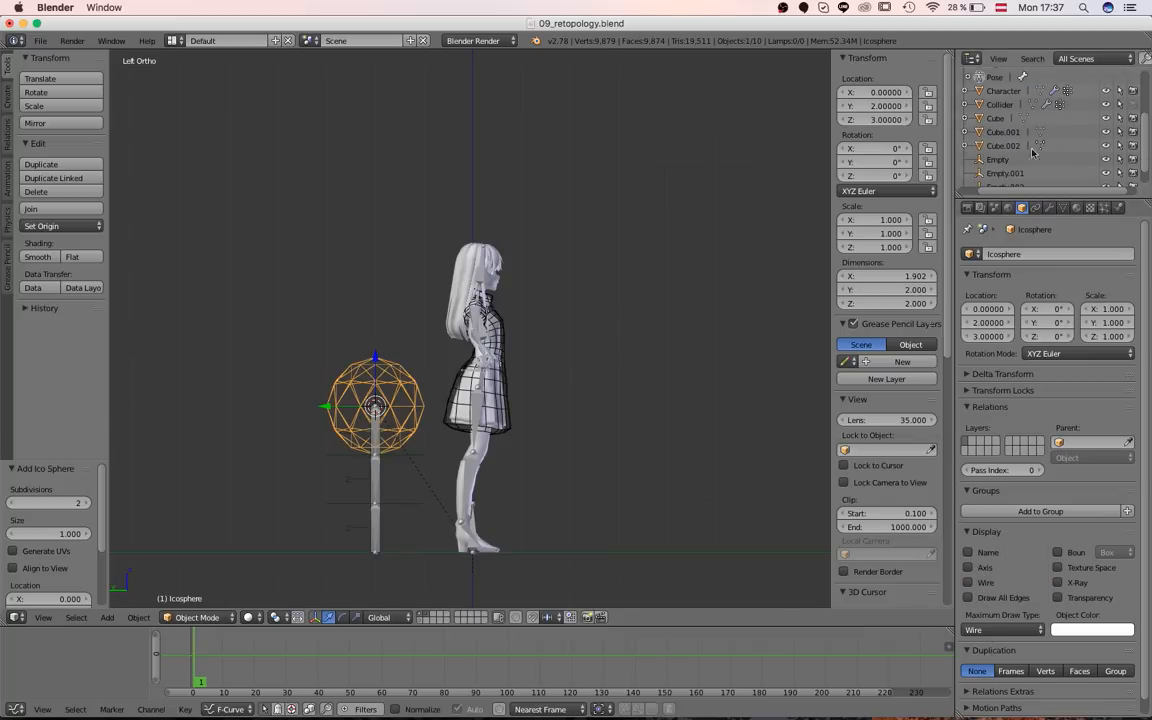
scroll(1070, 225, down, 1)
scroll(1075, 130, up, 4)
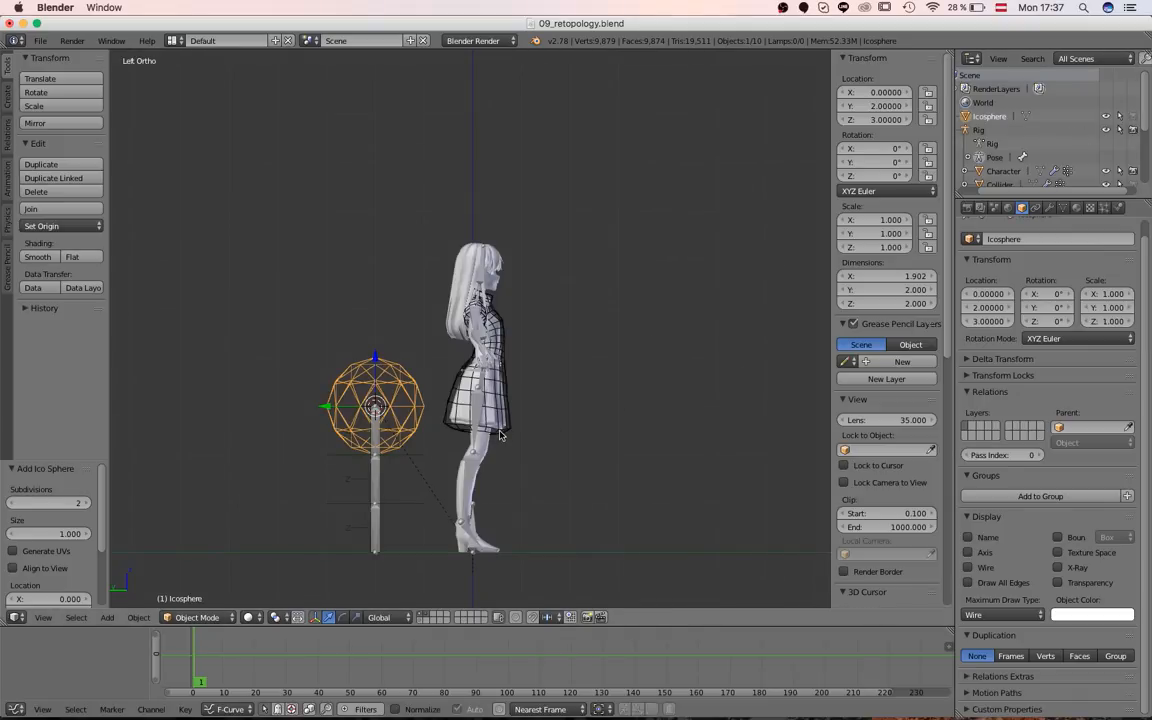
- Clear the icosphere's location and move it up along Z to about 5.68, around the character's head
scroll(450, 392, down, 1)
scroll(430, 470, up, 3)
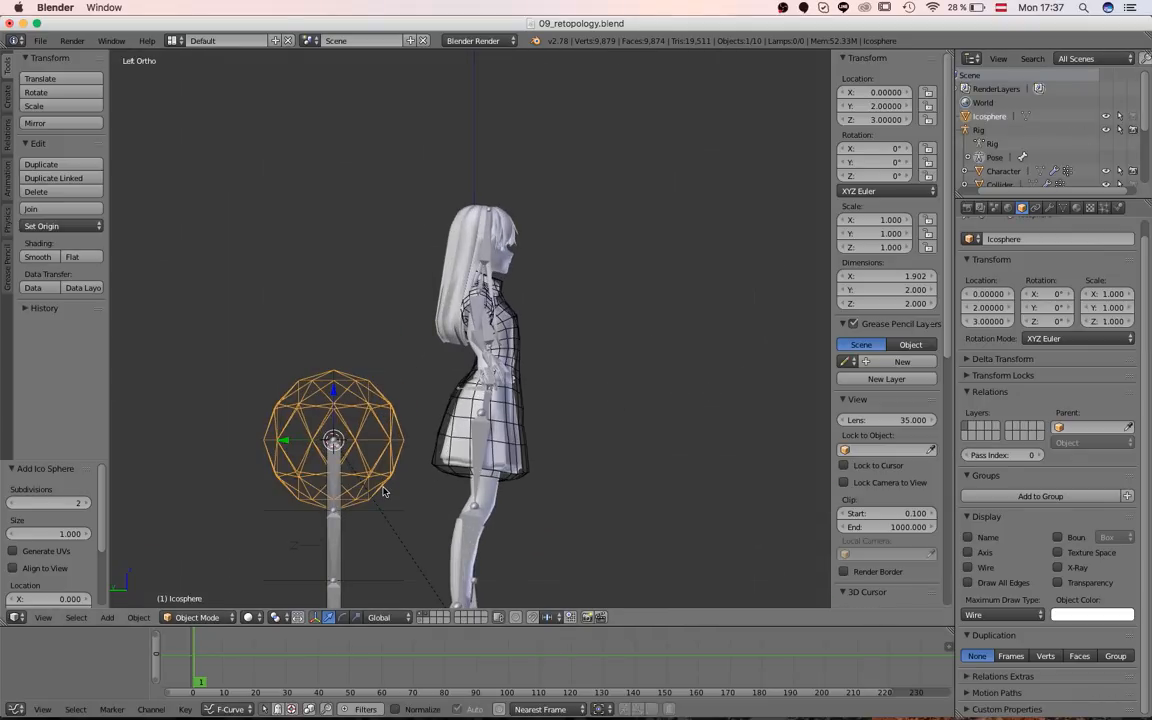
key(alt+g)
key(g)
key(z)
click(556, 147)
key(z)
scroll(539, 170, up, 4)
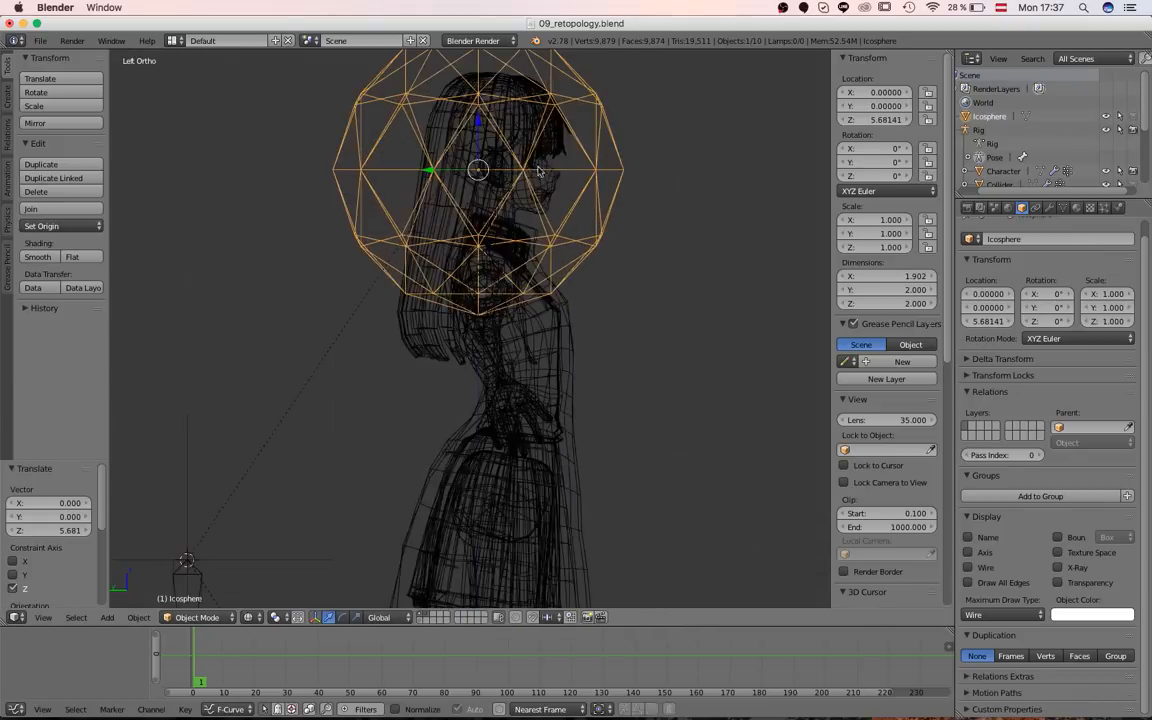
- Scale the icosphere down to about 0.41 and position it inside the head at about Y -0.175, Z 5.869
shift+middle_drag(540, 171, 490, 327)
scroll(490, 327, up, 6)
key(s)
click(441, 373)
key(g)
click(511, 292)
key(s)
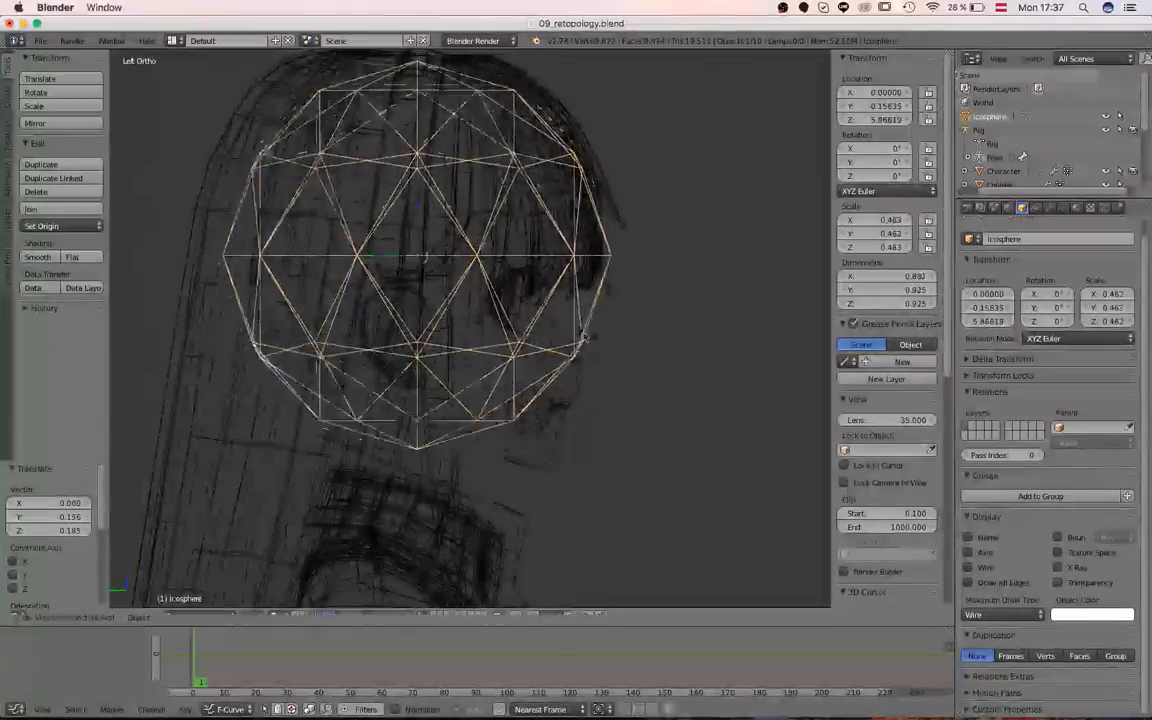
click(586, 340)
- Return to solid shading and shrink the icosphere to a scale of about 0.366 to fit within the head
key(z)
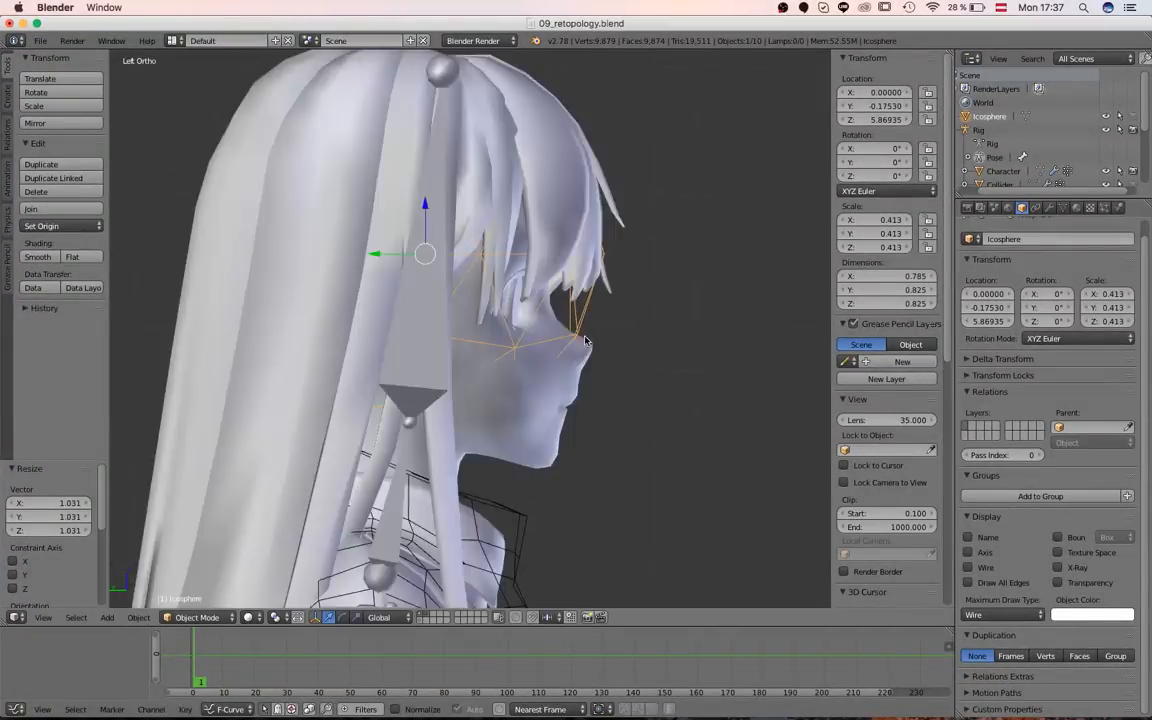
middle_drag(586, 340, 427, 309)
key(s)
click(744, 327)
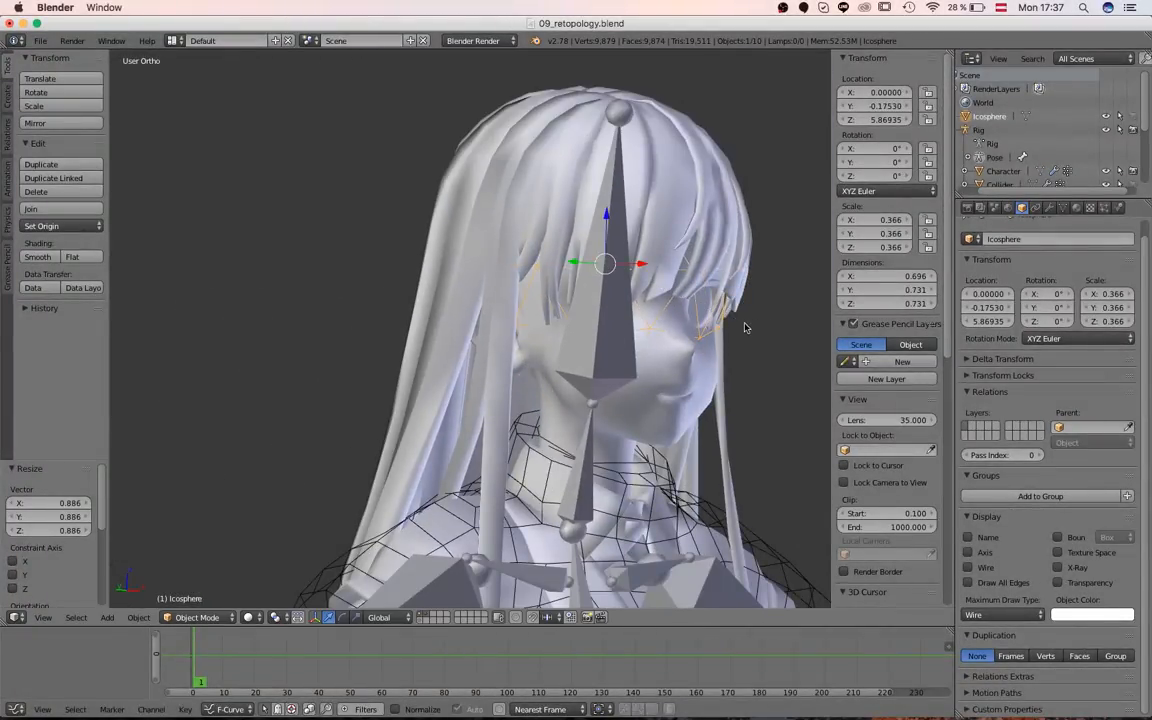
- Move the icosphere to layer 2 alongside the body collider and display that layer
key(3)
scroll(590, 366, down, 3)
key(2)
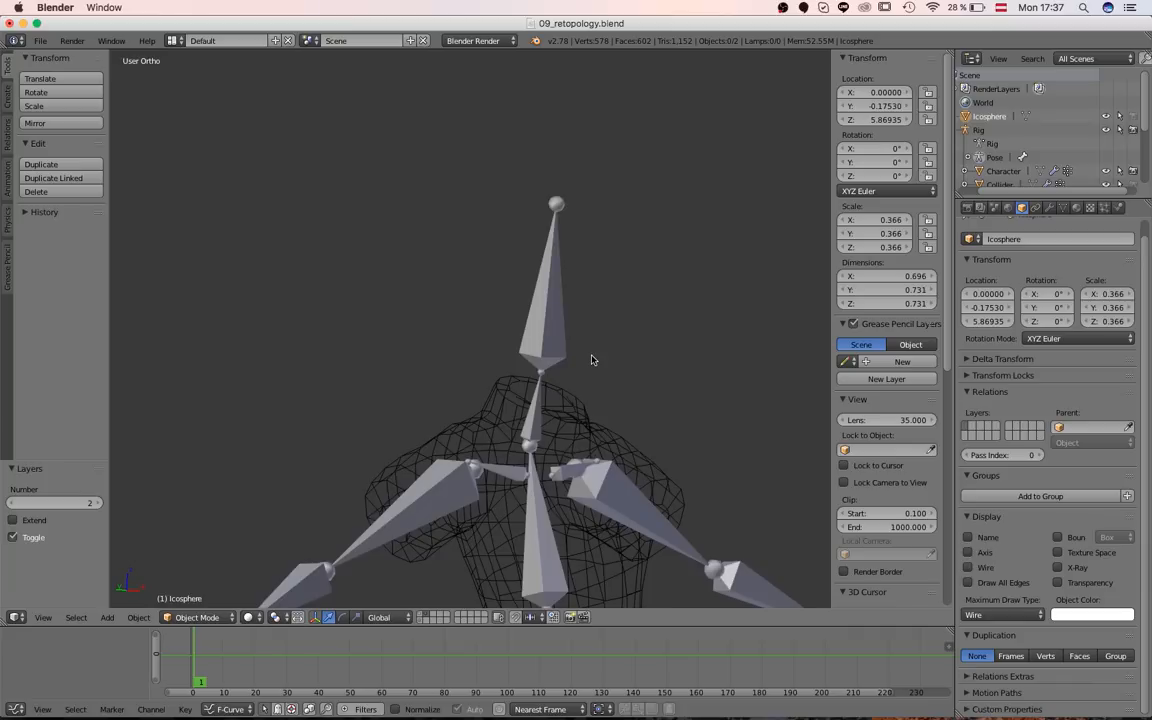
key(1)
key(m)
key(2)
key(Return)
key(2)
scroll(592, 360, down, 3)
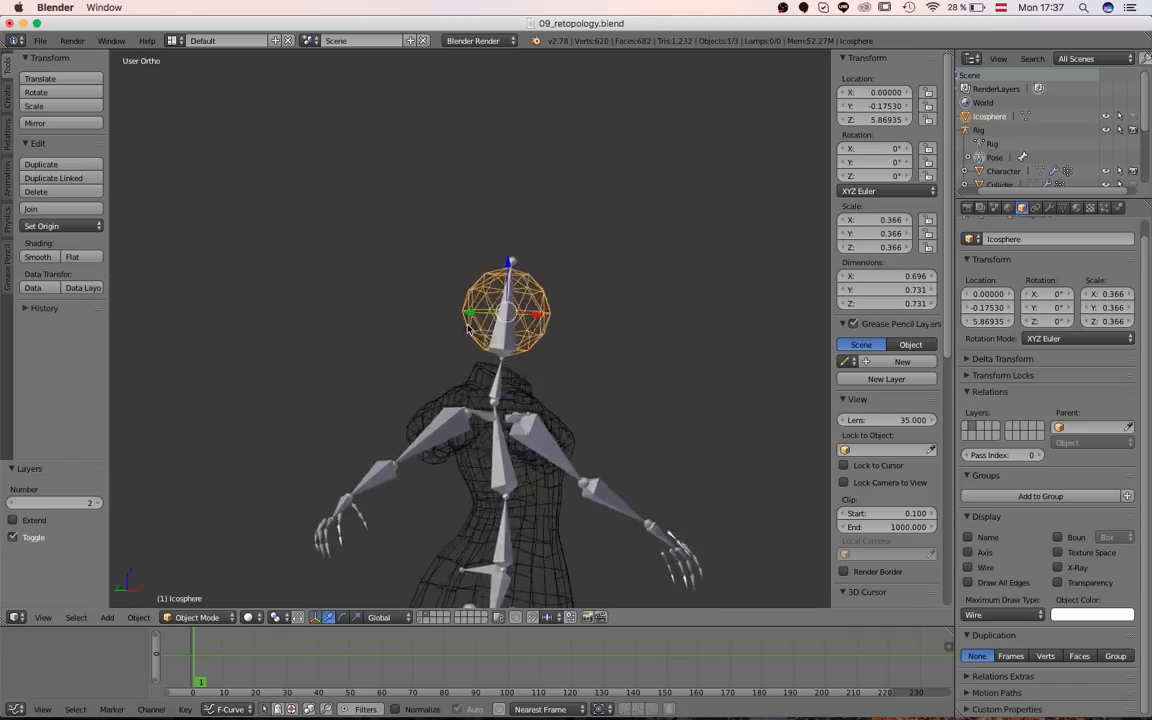
- Parent the icosphere to the rig's DEF_head bone using the Bone parenting type
middle_drag(592, 360, 680, 364)
key(ctrl+KP_3)
scroll(530, 365, up, 6)
right_click(437, 344)
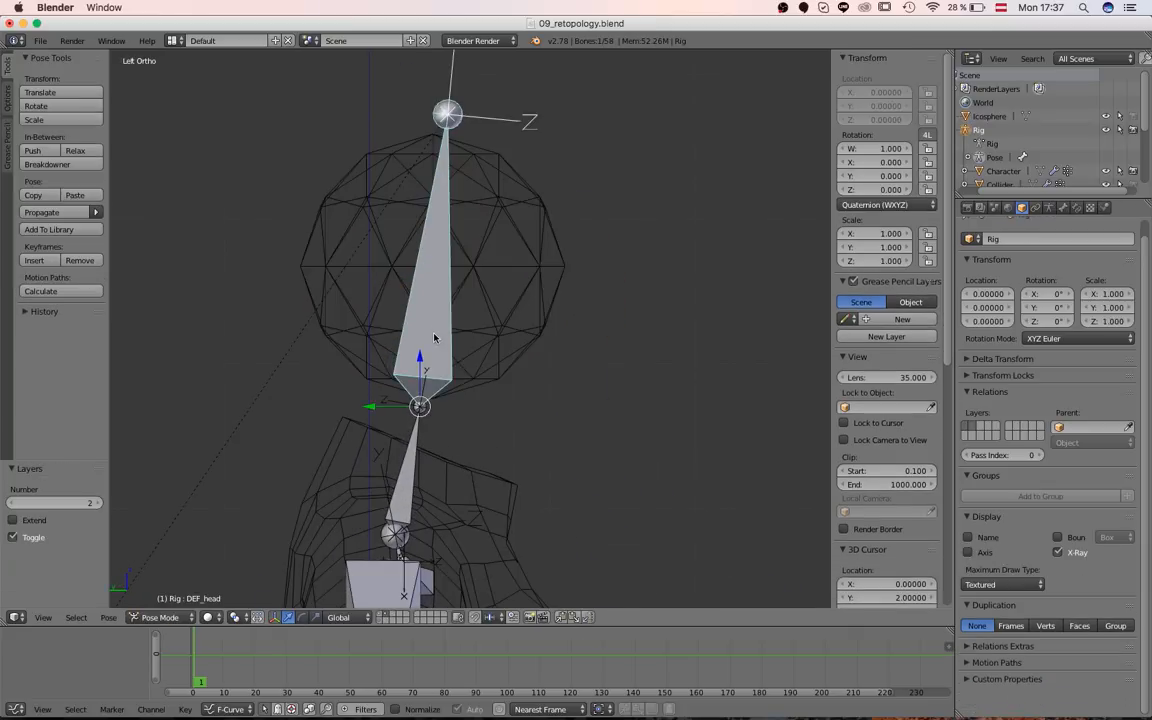
right_click(520, 289)
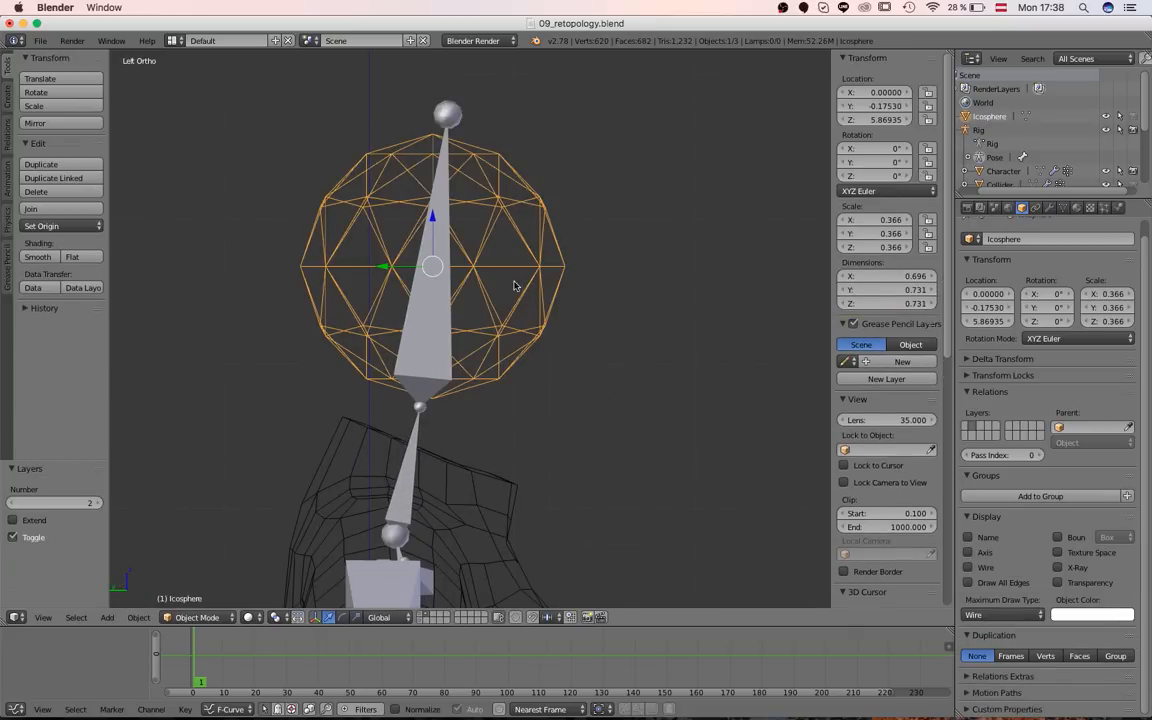
shift+right_click(432, 308)
key(ctrl+Tab)
key(ctrl+p)
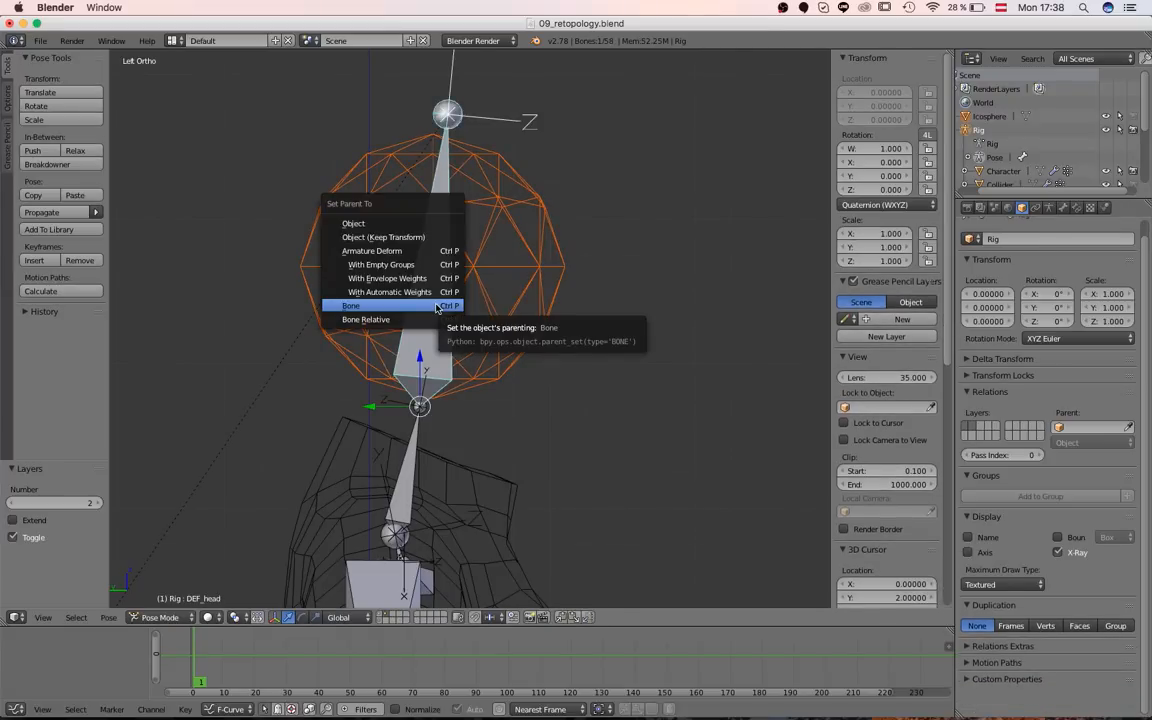
click(437, 307)
- Try rotating the DEF_head bone to test how the icosphere follows, and cancel each rotation
scroll(450, 254, down, 3)
key(r)
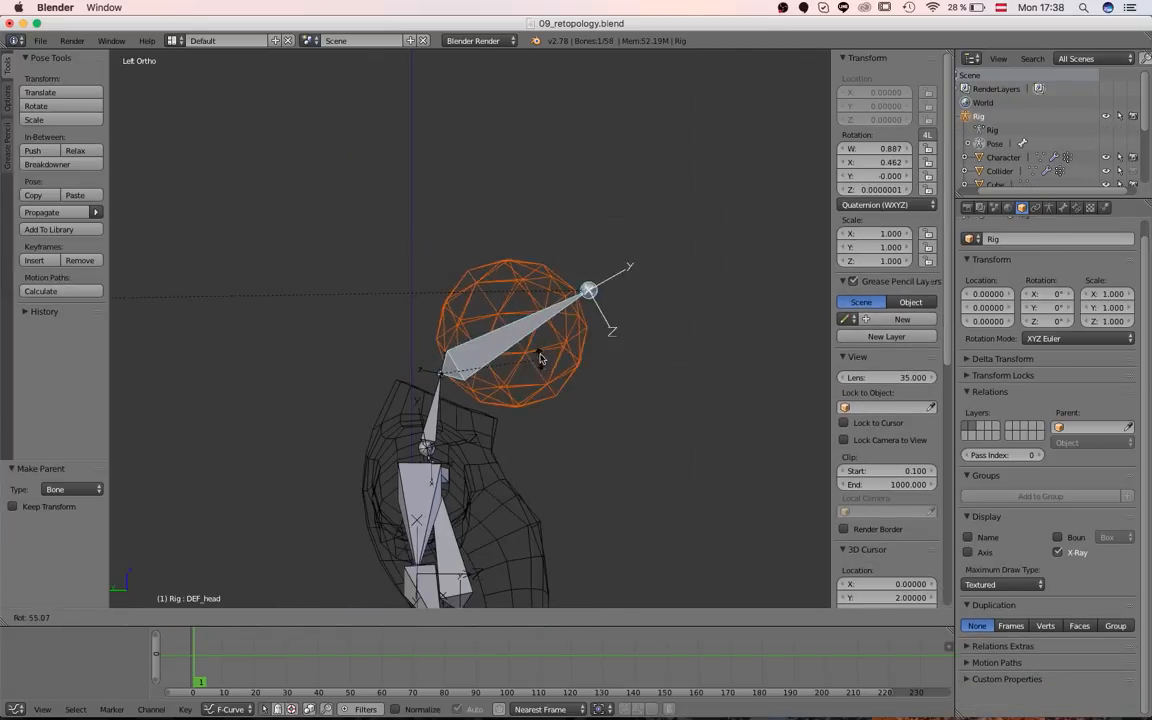
right_click(476, 262)
scroll(470, 246, up, 4)
key(r)
right_click(473, 312)
scroll(473, 314, down, 12)
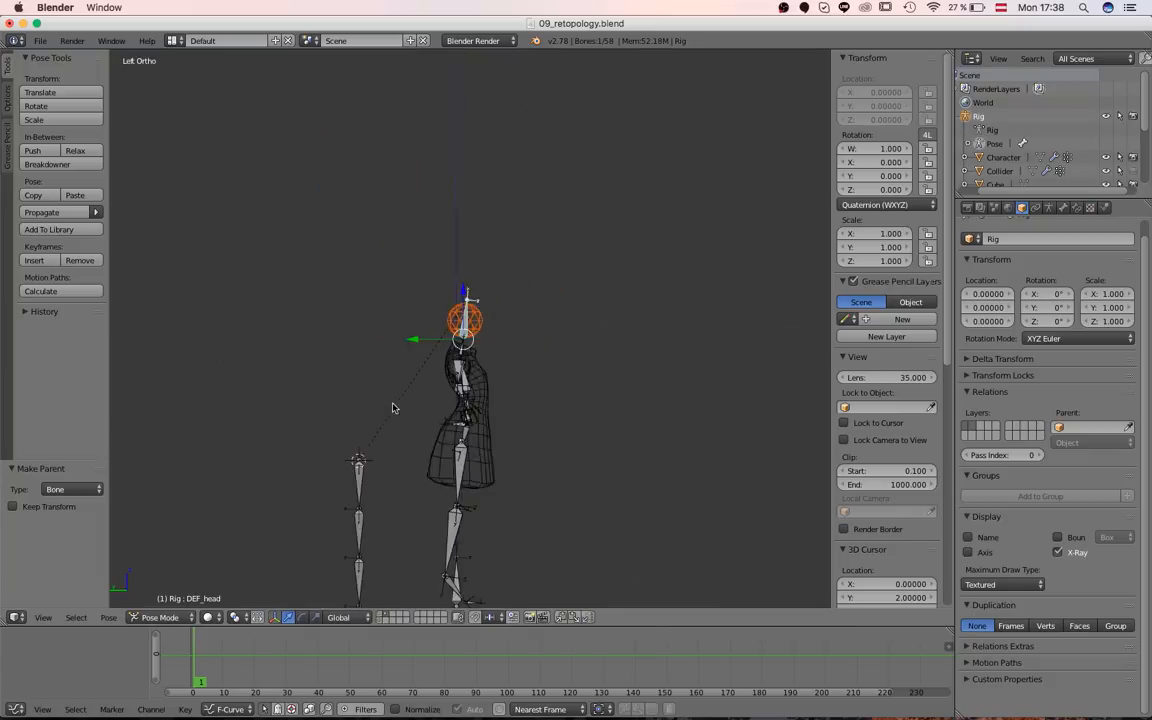
- Set Object 1 of the rigid body constraint on Empty.002, at the top of the separate bone chain, to Icosphere
shift+middle_drag(393, 406, 553, 296)
scroll(553, 296, up, 5)
scroll(598, 358, down, 4)
key(1)
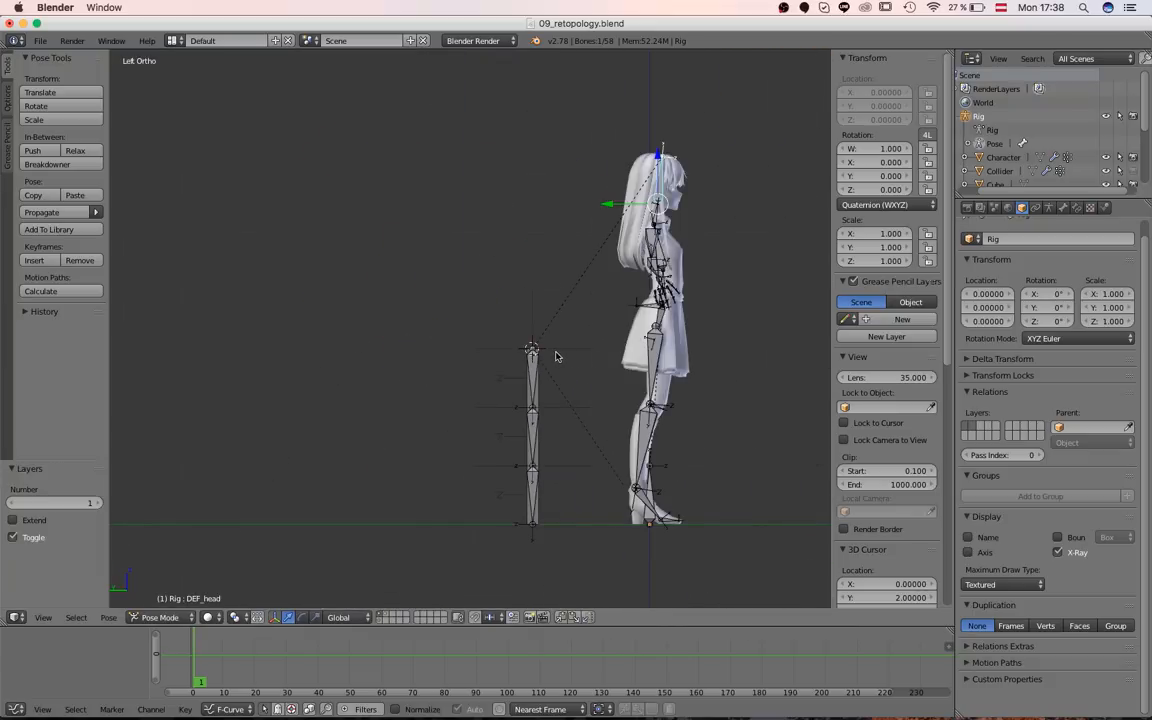
scroll(558, 354, up, 1)
right_click(568, 350)
shift+middle_drag(628, 354, 522, 330)
scroll(540, 340, up, 3)
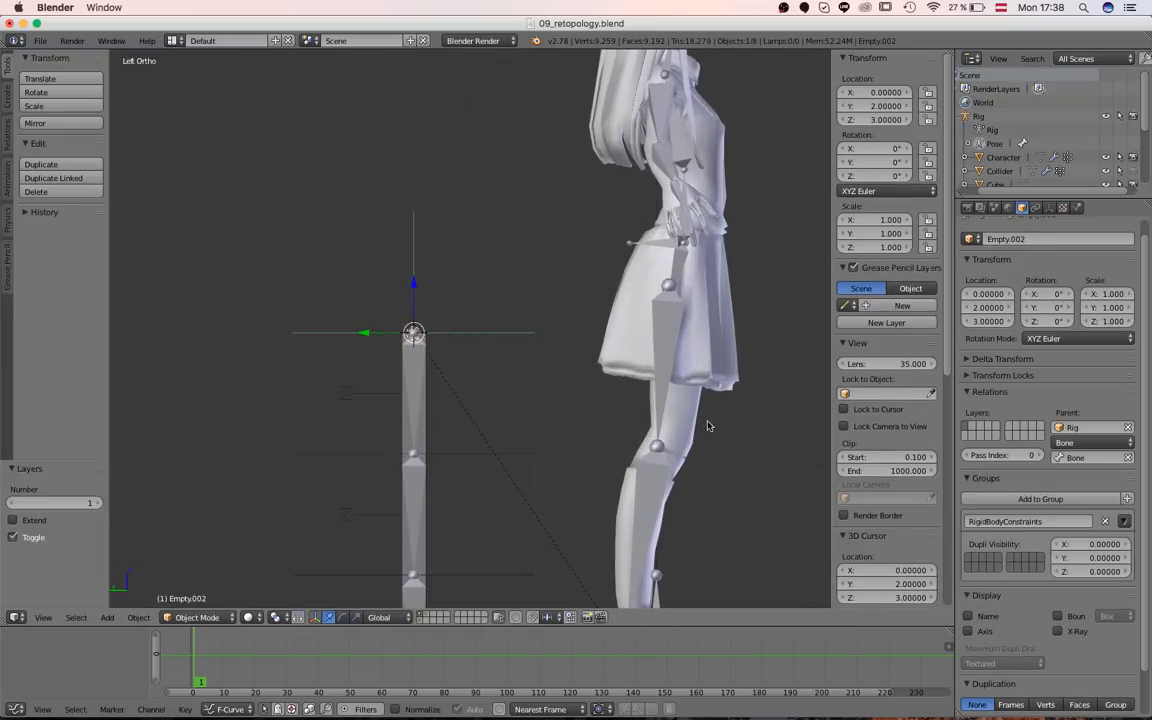
scroll(598, 314, down, 1)
click(1077, 207)
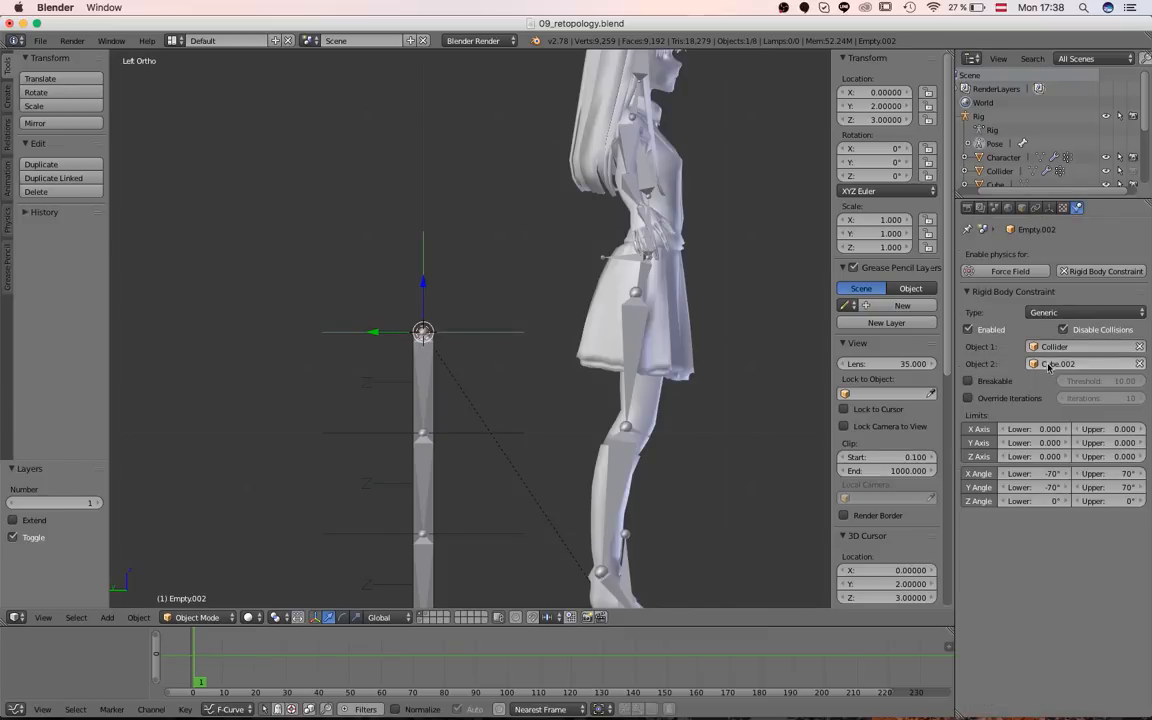
click(1041, 347)
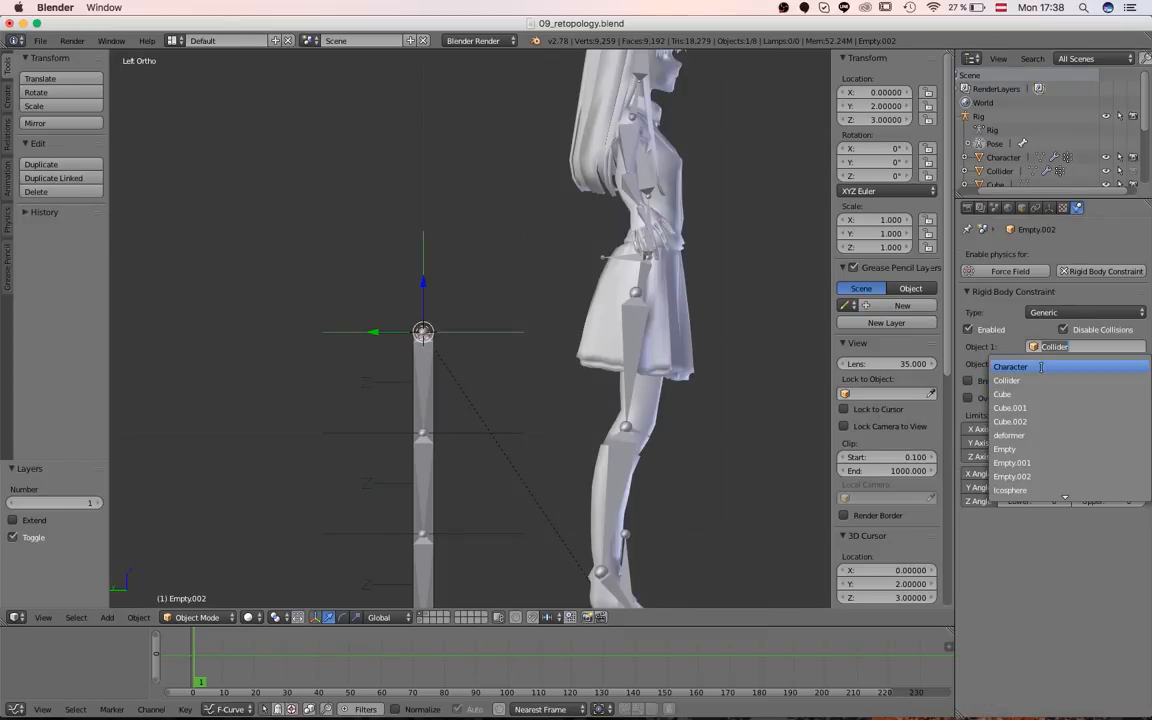
text(ico)
click(1041, 367)
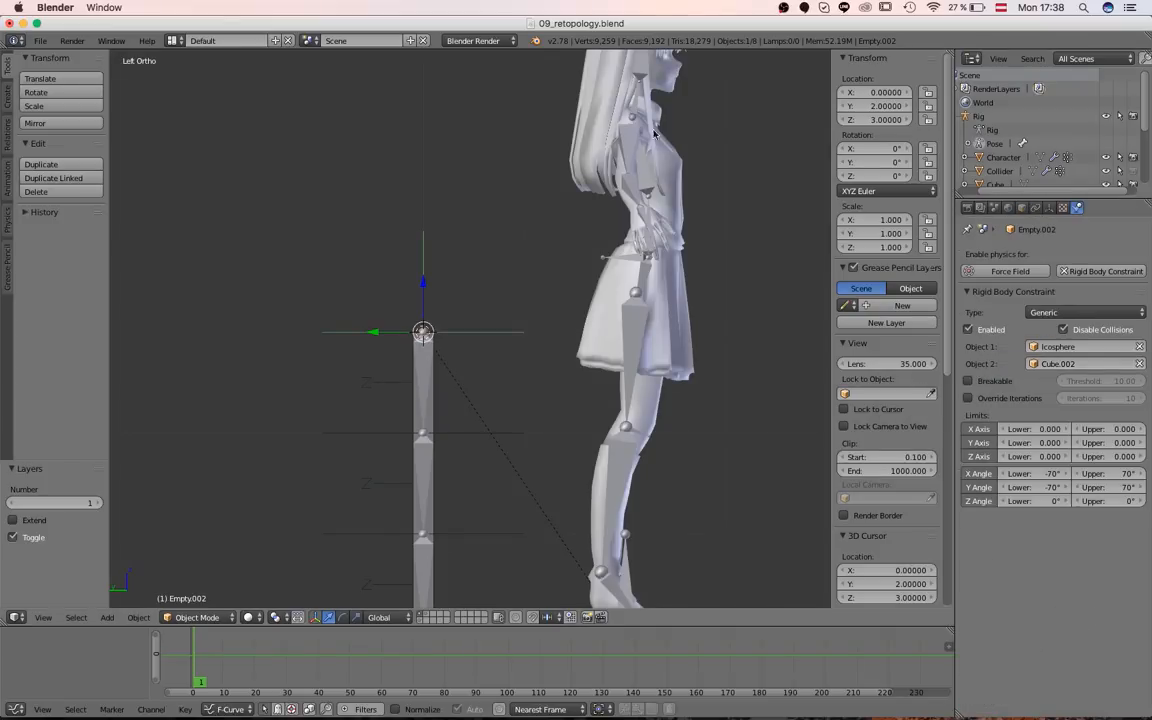
- Display layer 2 and rename the icosphere as head_collider
key(2)
right_click(640, 62)
click(1022, 207)
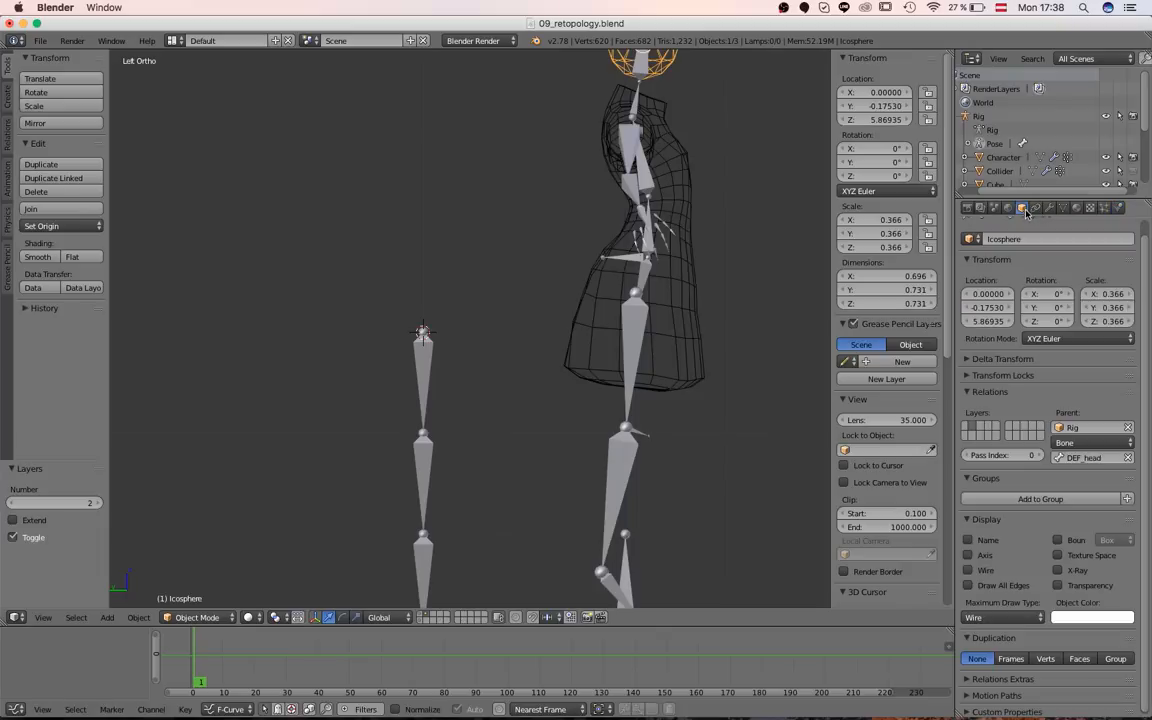
click(990, 259)
click(1025, 239)
text(head)
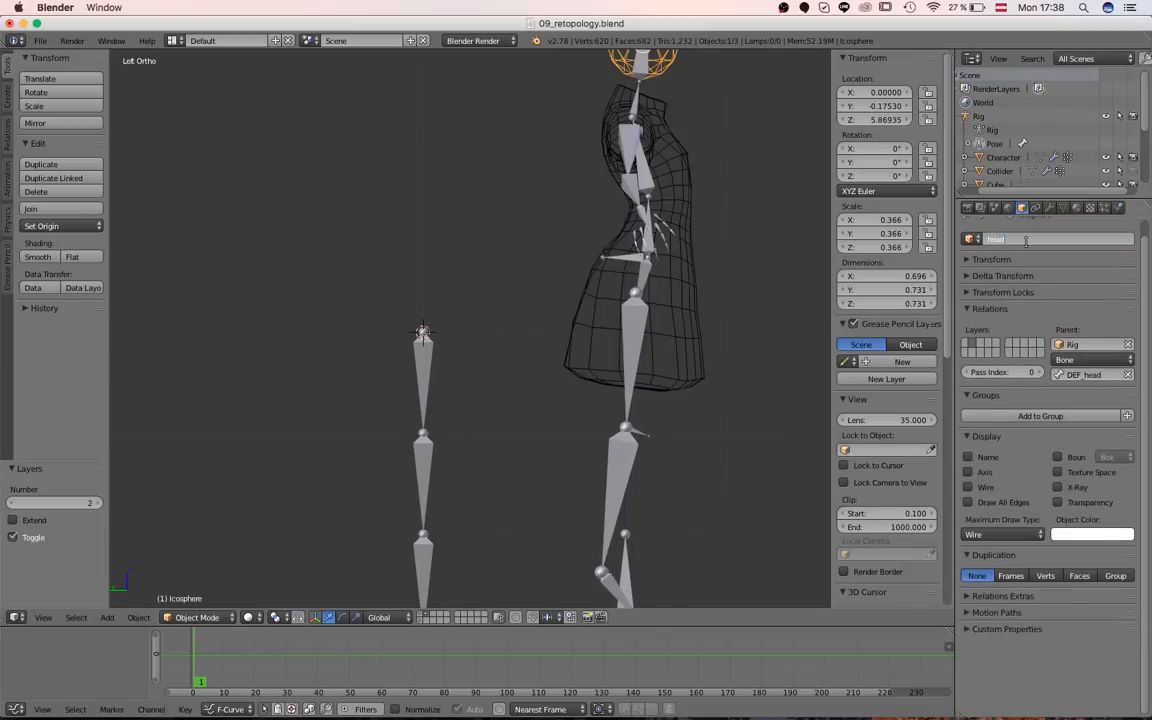
text(_collider)
key(Return)
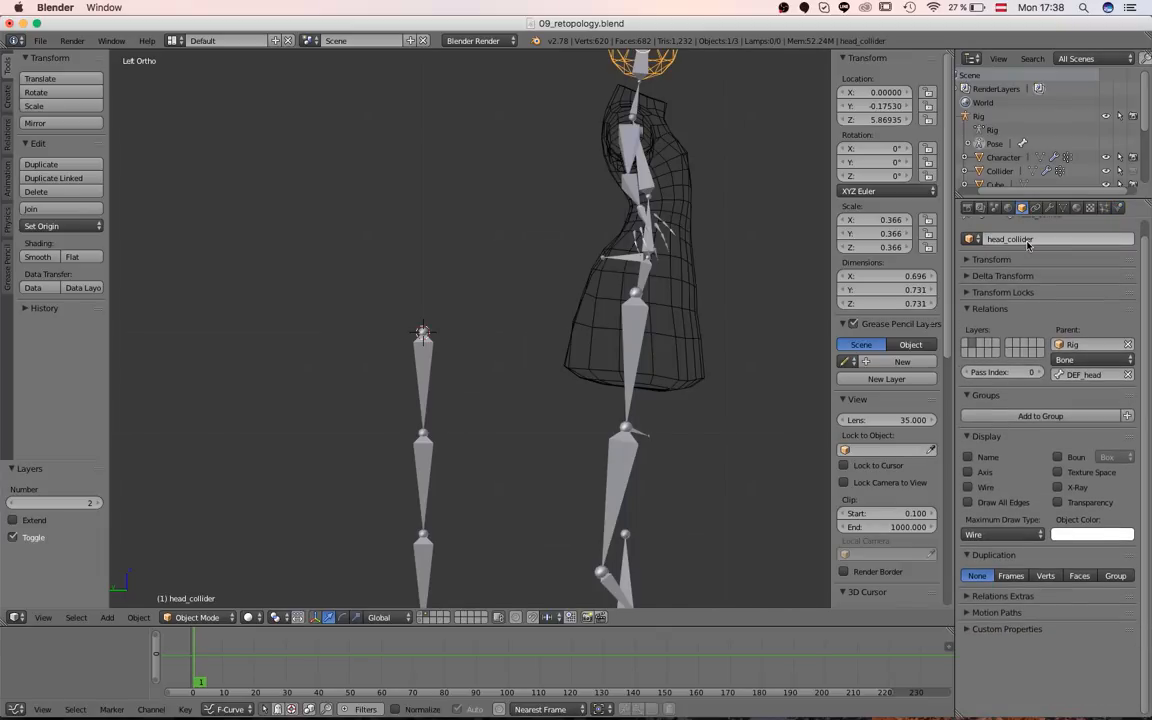
- Select the DEF_head bone and insert a Rotation keyframe at frame 1
scroll(676, 344, down, 4)
key(a)
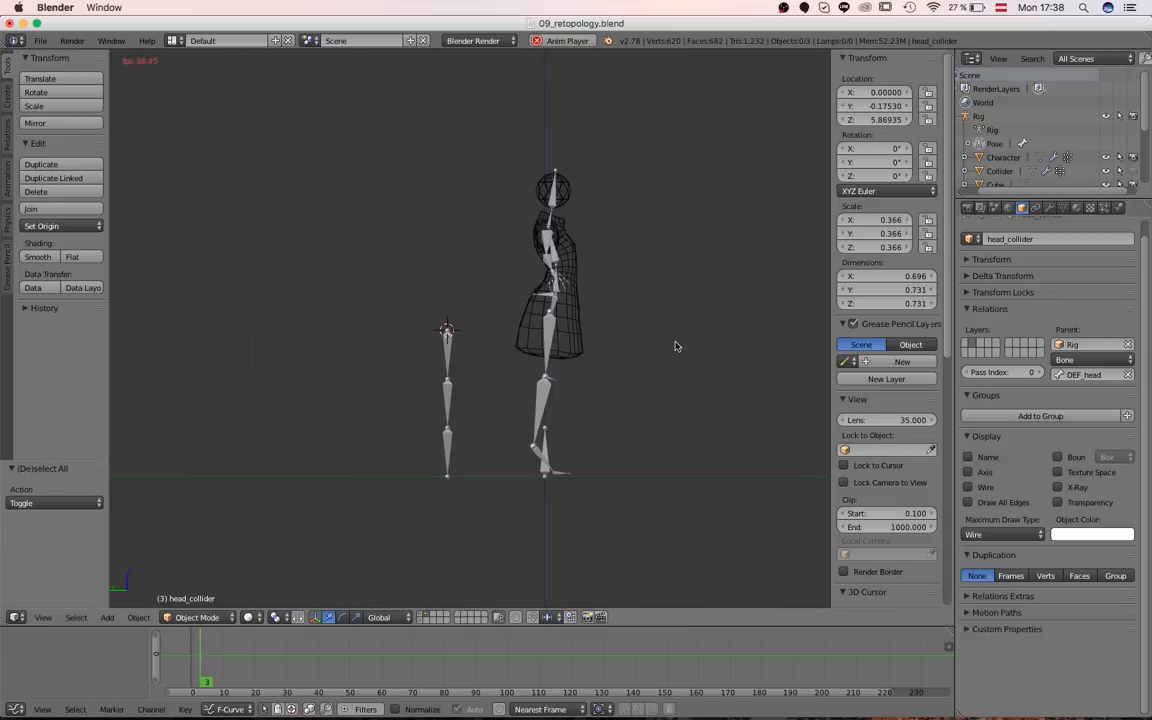
scroll(567, 193, up, 2)
right_click(595, 136)
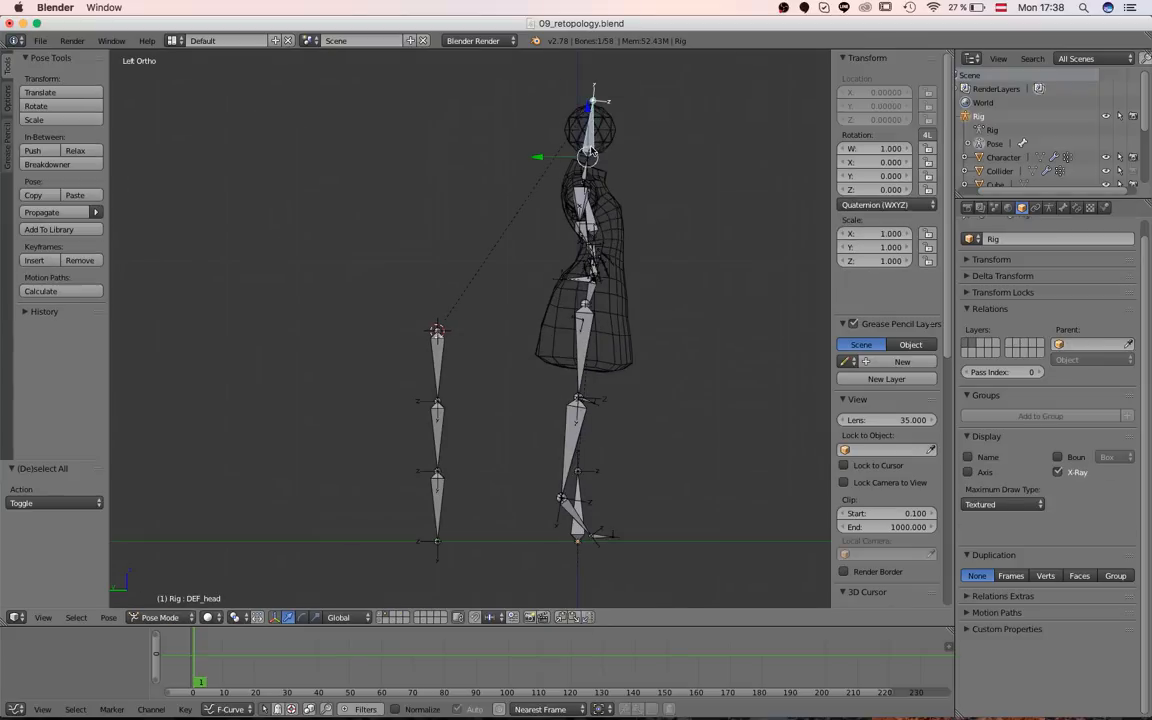
key(i)
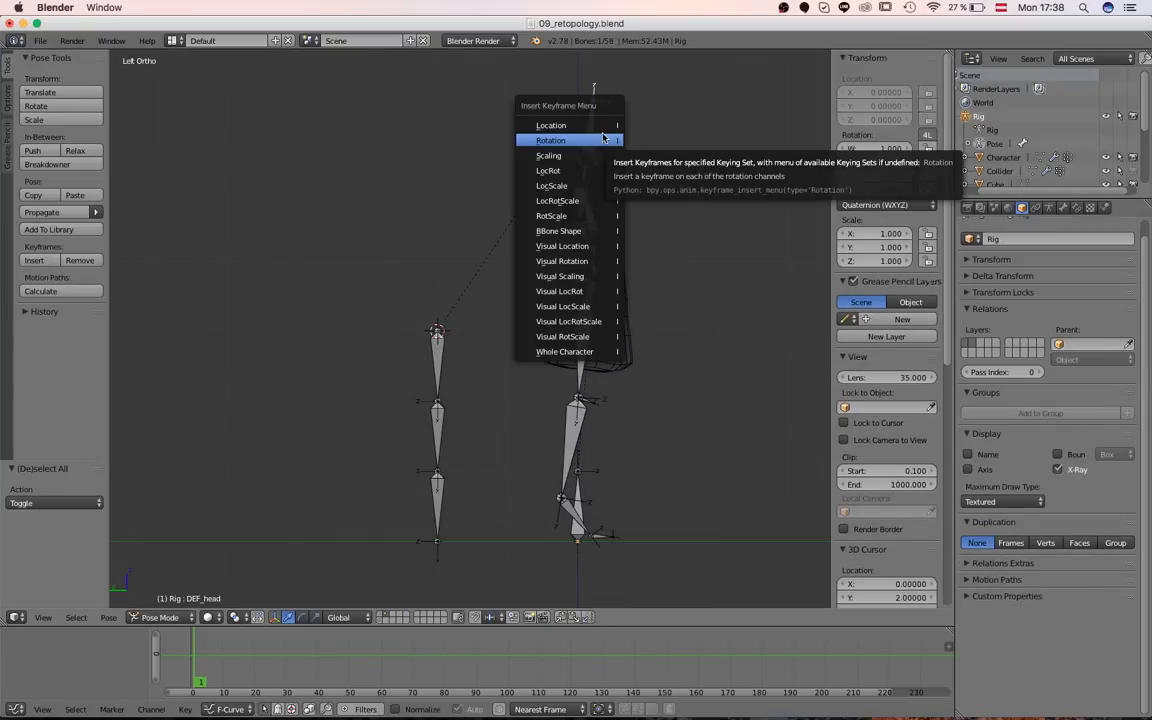
click(603, 139)
- At frame 11, tilt the DEF_head bone forward to about W 0.971, X 0.240 and insert a Rotation keyframe
key(Up)
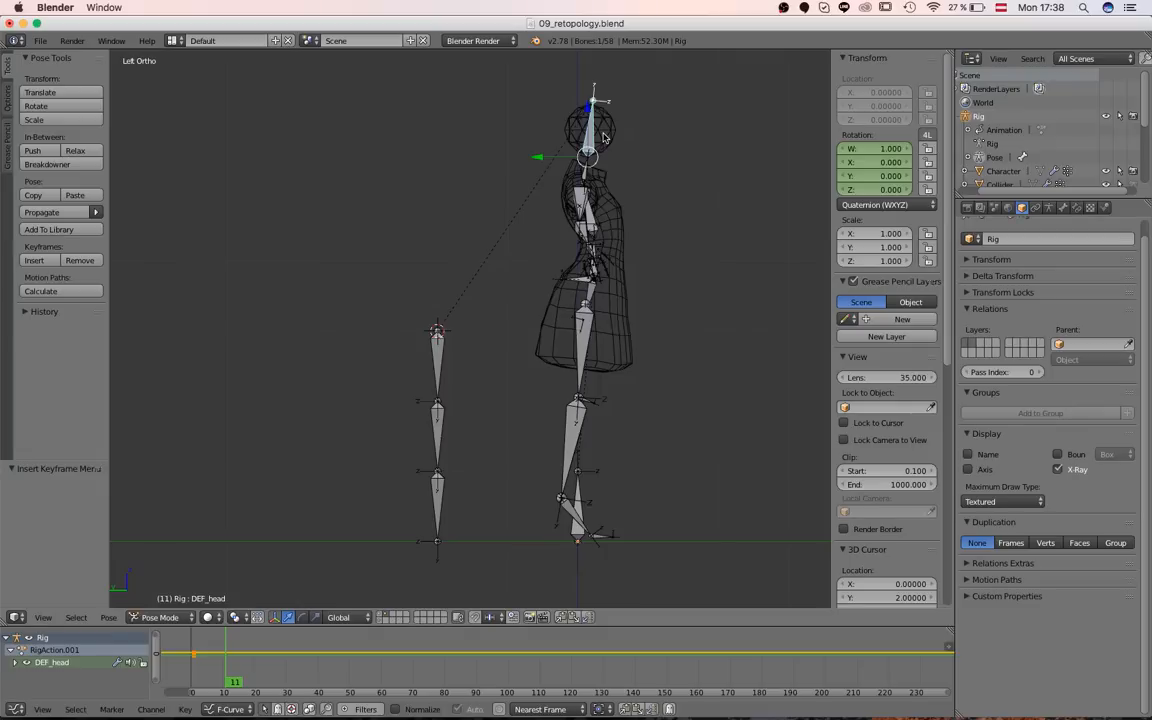
key(r)
click(660, 185)
key(i)
click(661, 181)
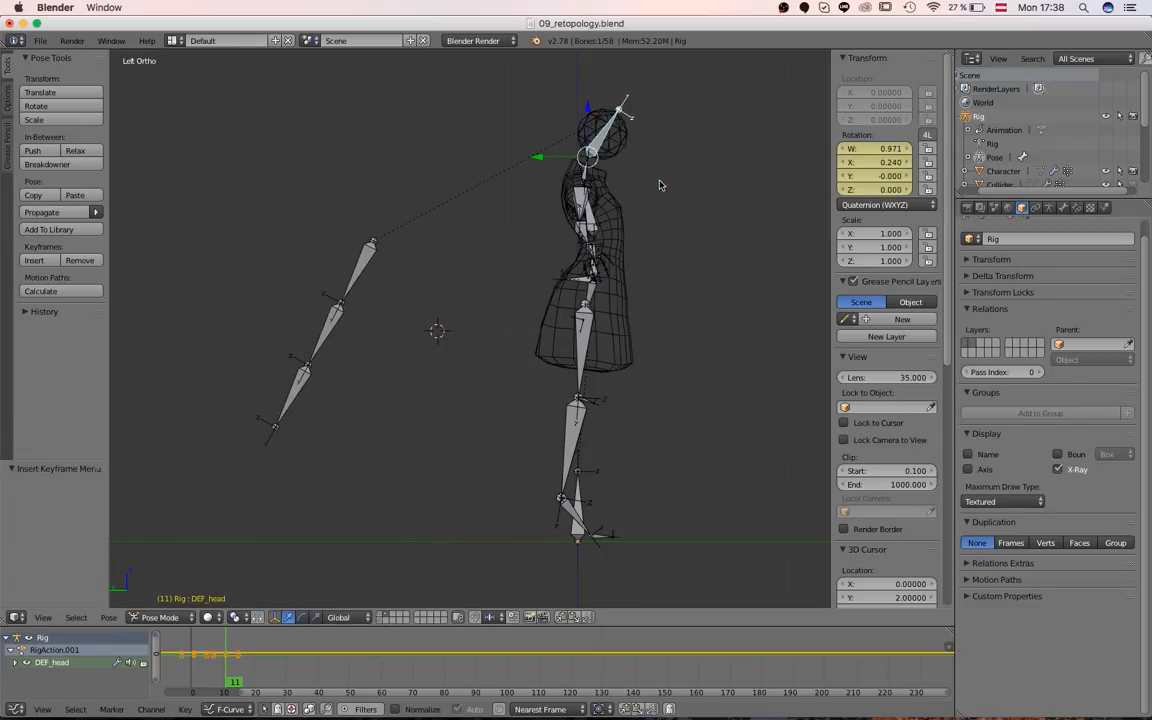
- Show layers 1 and 2 together and play the head animation from the start to check the bone chain's motion
key(shift+2)
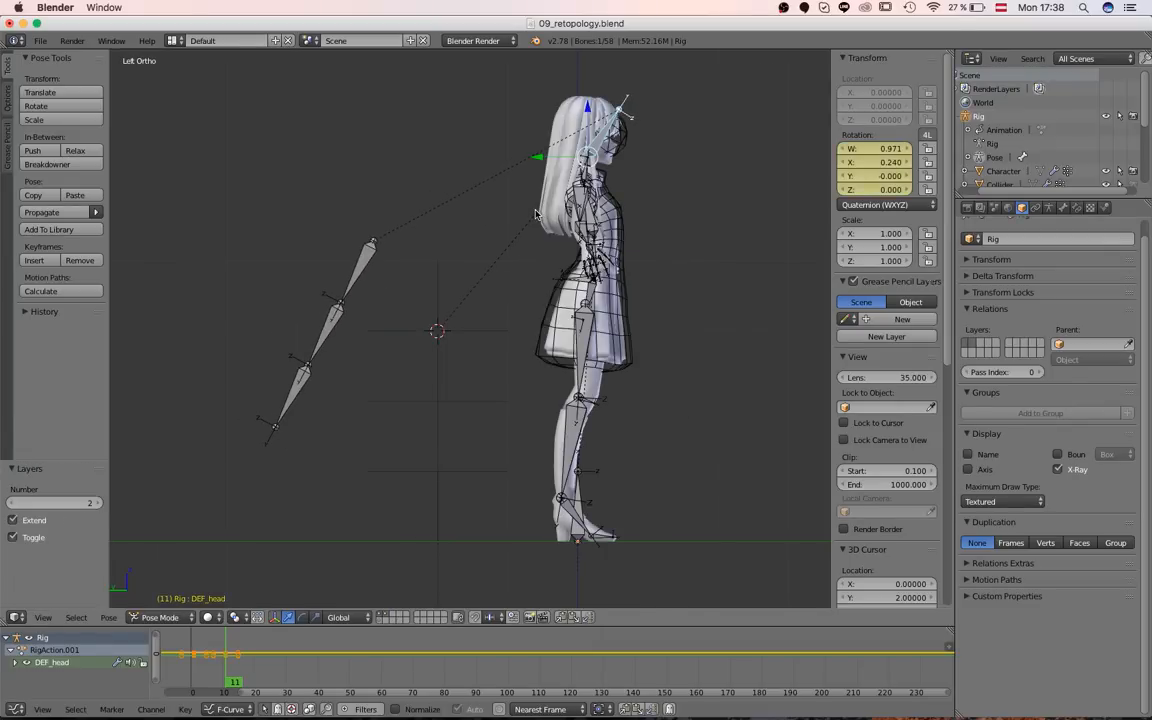
key(Down)
key(alt+a)
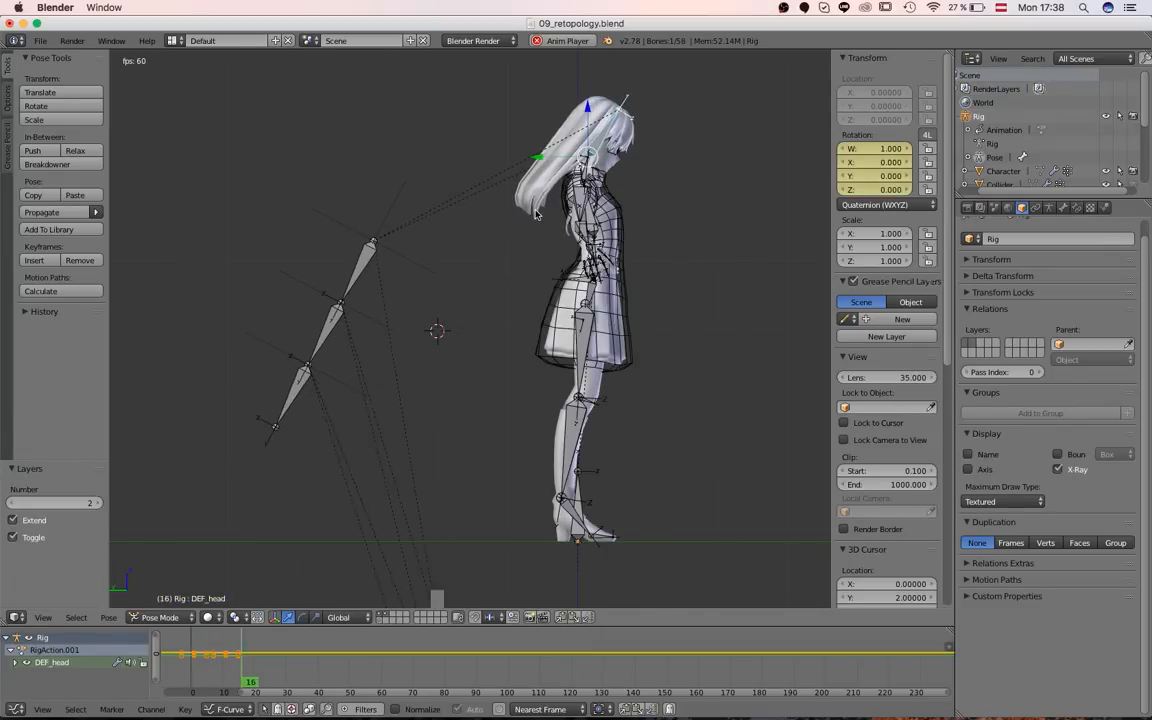
key(Escape)
- Check the rigid body constraint on Empty.002 and enable Rigid Body physics on head_collider
right_click(440, 331)
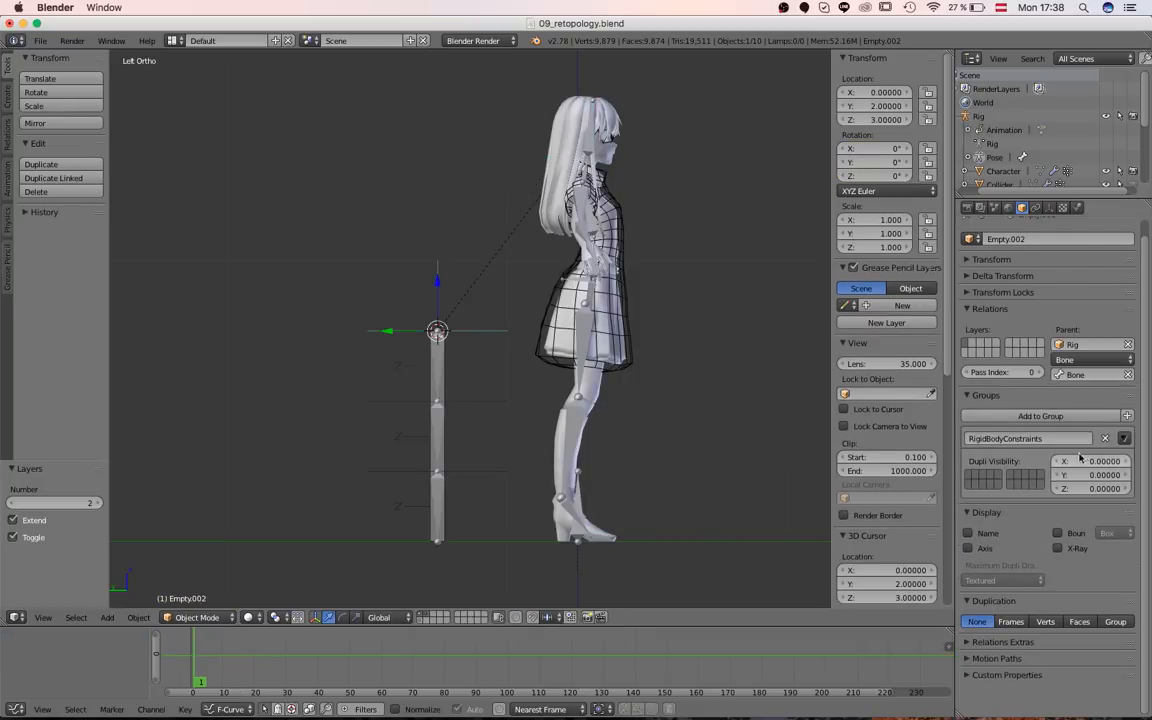
click(1077, 207)
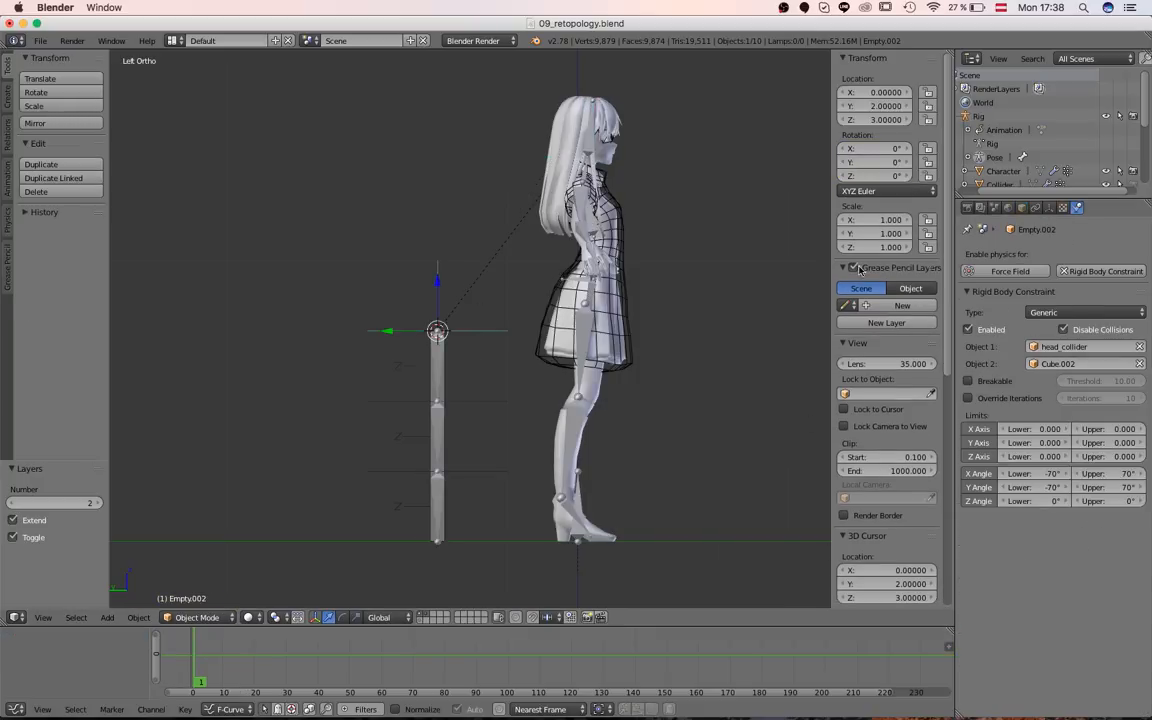
scroll(570, 118, up, 1)
right_click(638, 106)
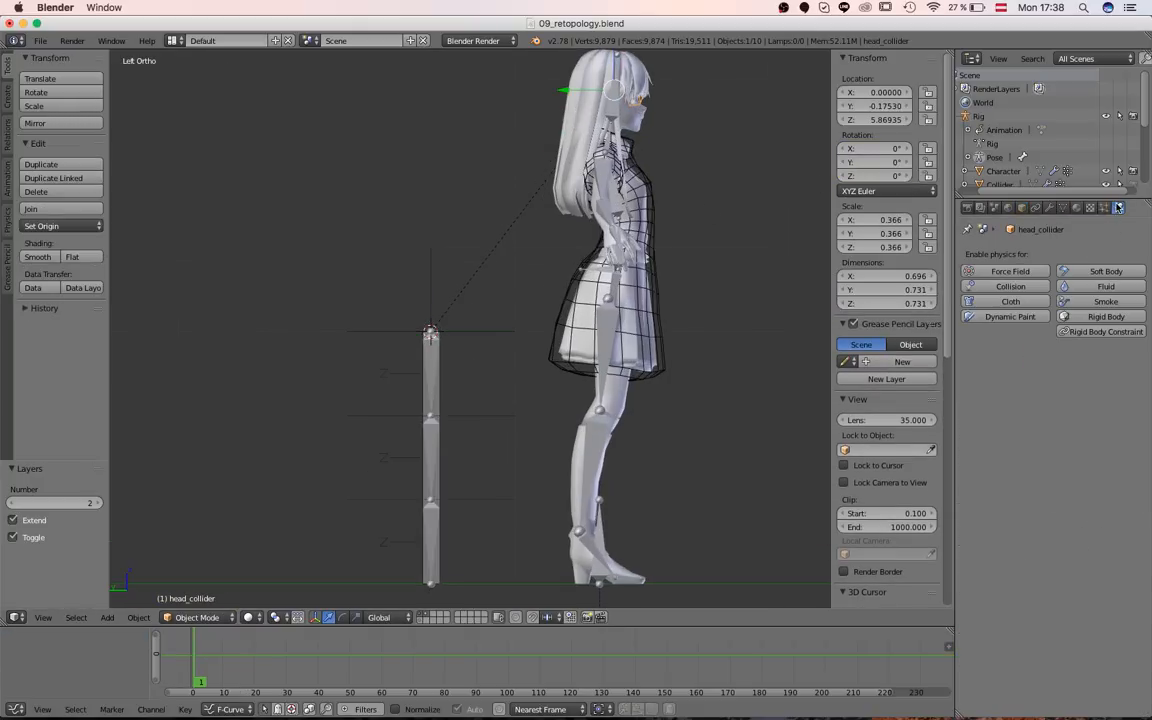
click(1088, 316)
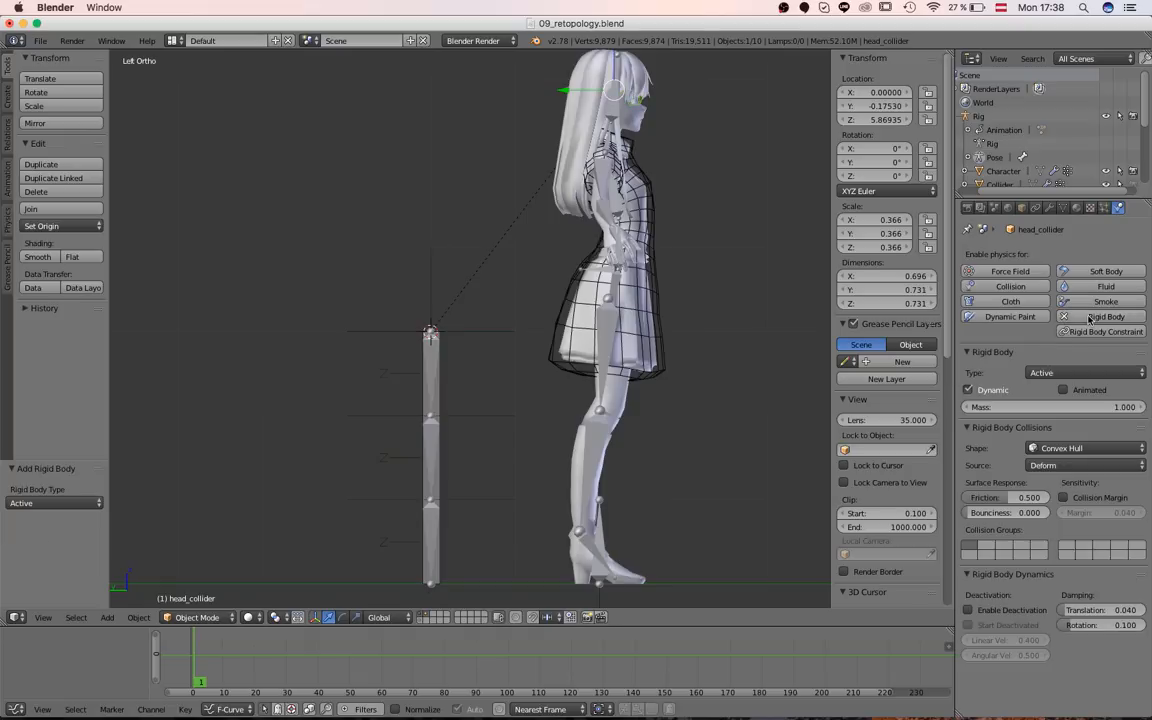
- Set head_collider's rigid body type to Passive and turn on Animated
key(2)
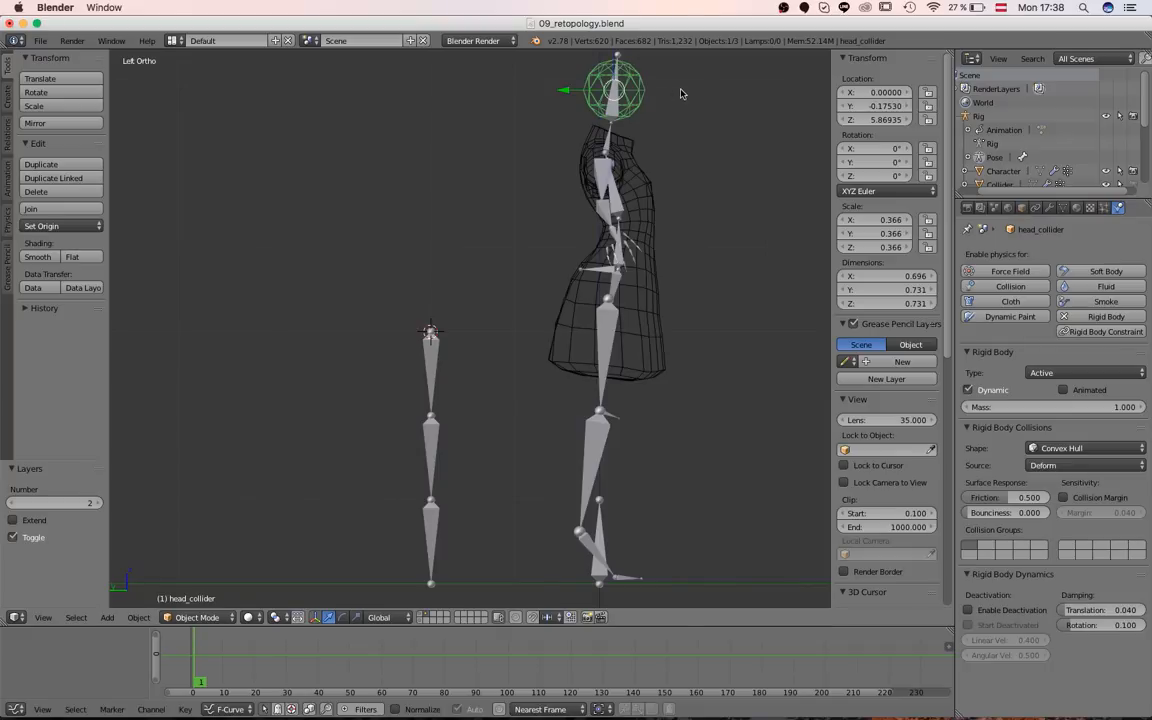
shift+middle_drag(683, 94, 628, 212)
scroll(628, 212, up, 5)
shift+middle_drag(674, 108, 495, 212)
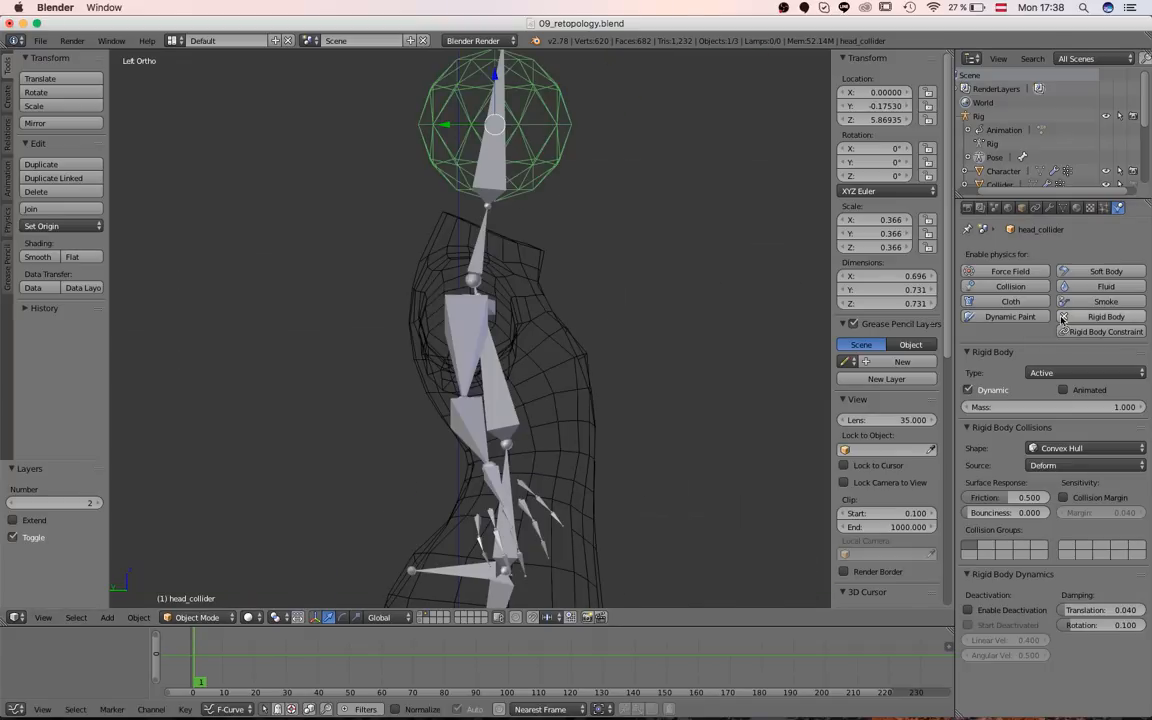
click(1060, 371)
click(1050, 339)
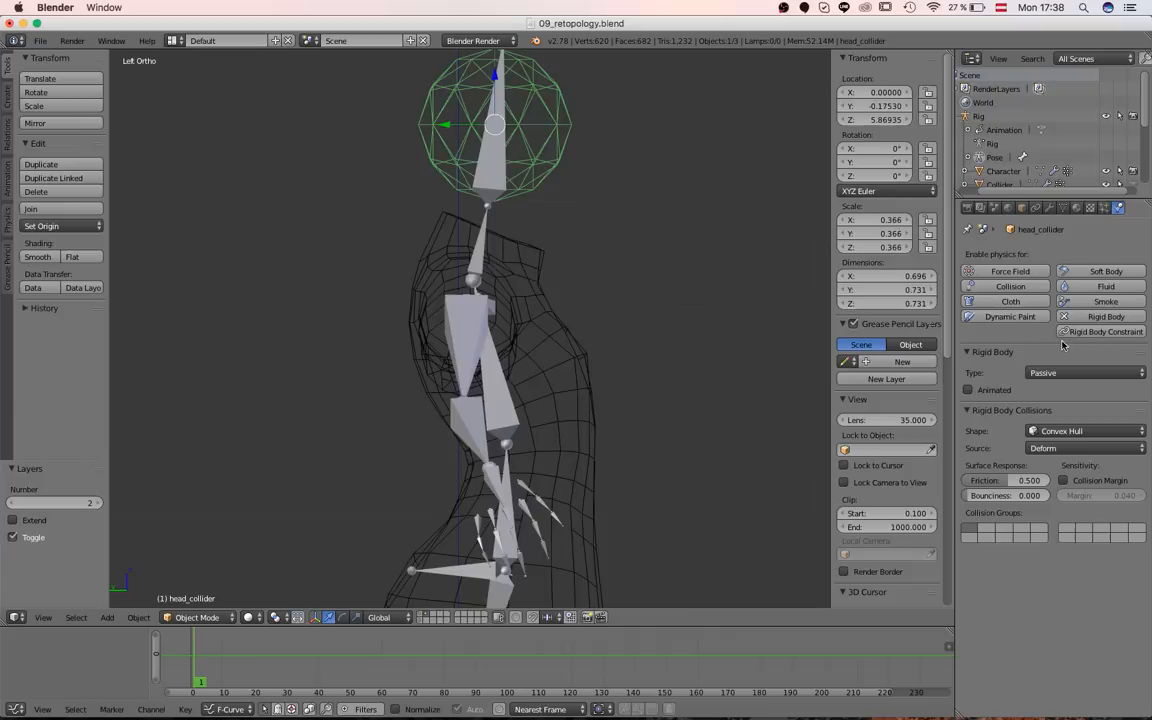
click(983, 390)
- Play the simulation with layers 1 and 2 shown to check how the chain's cubes and bones react to the head
scroll(491, 405, down, 4)
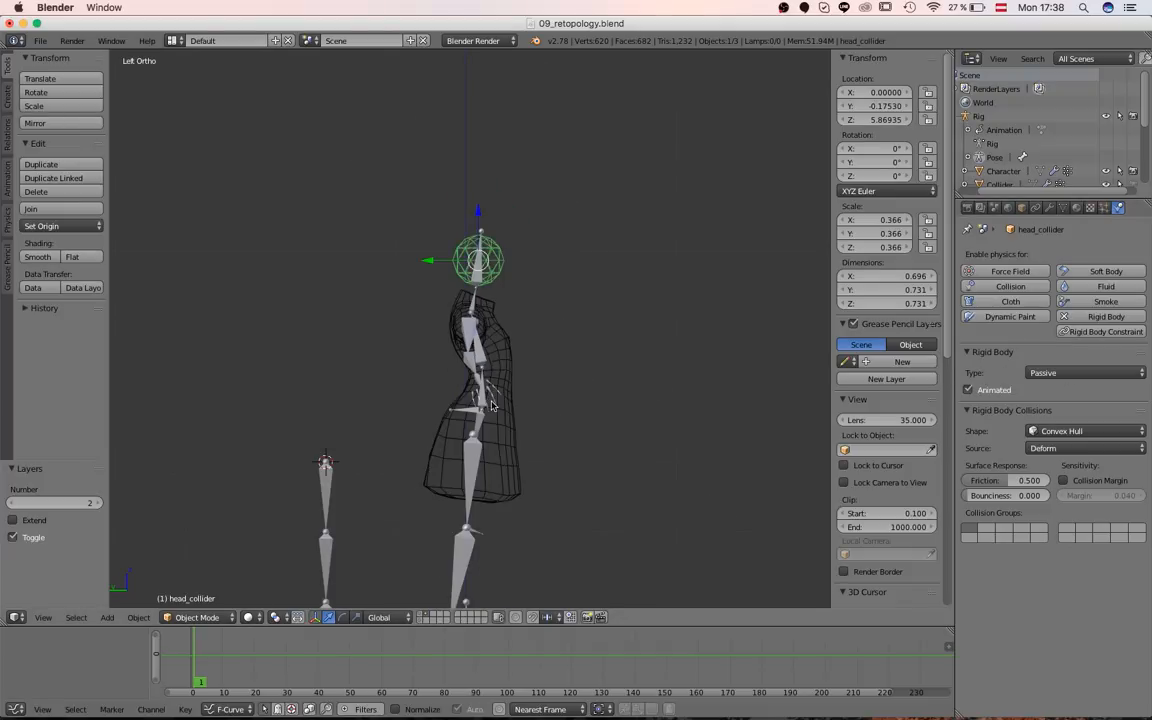
key(alt+a)
key(shift+1)
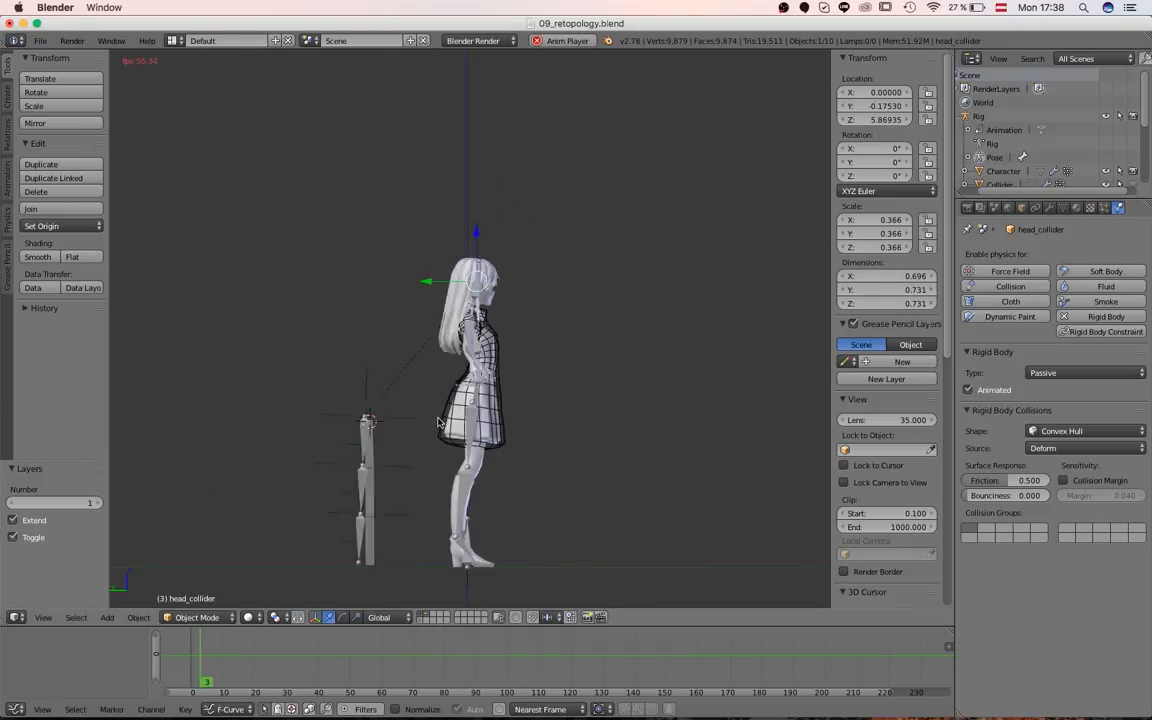
scroll(494, 391, up, 5)
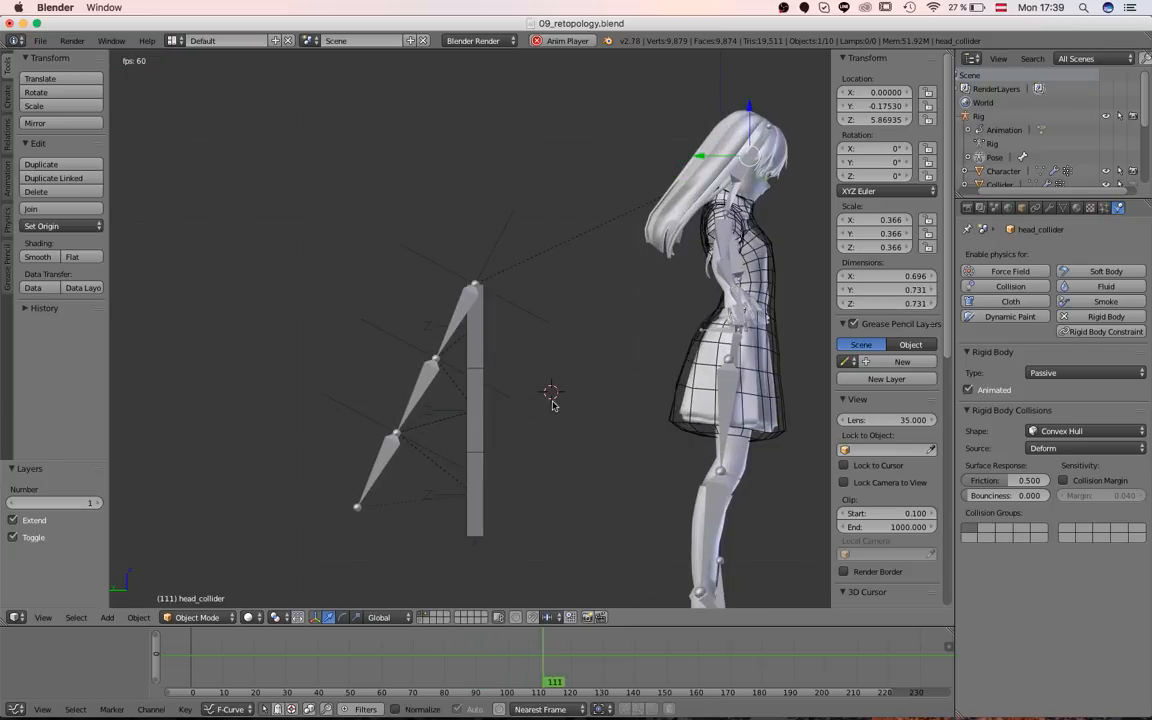
scroll(552, 404, down, 1)
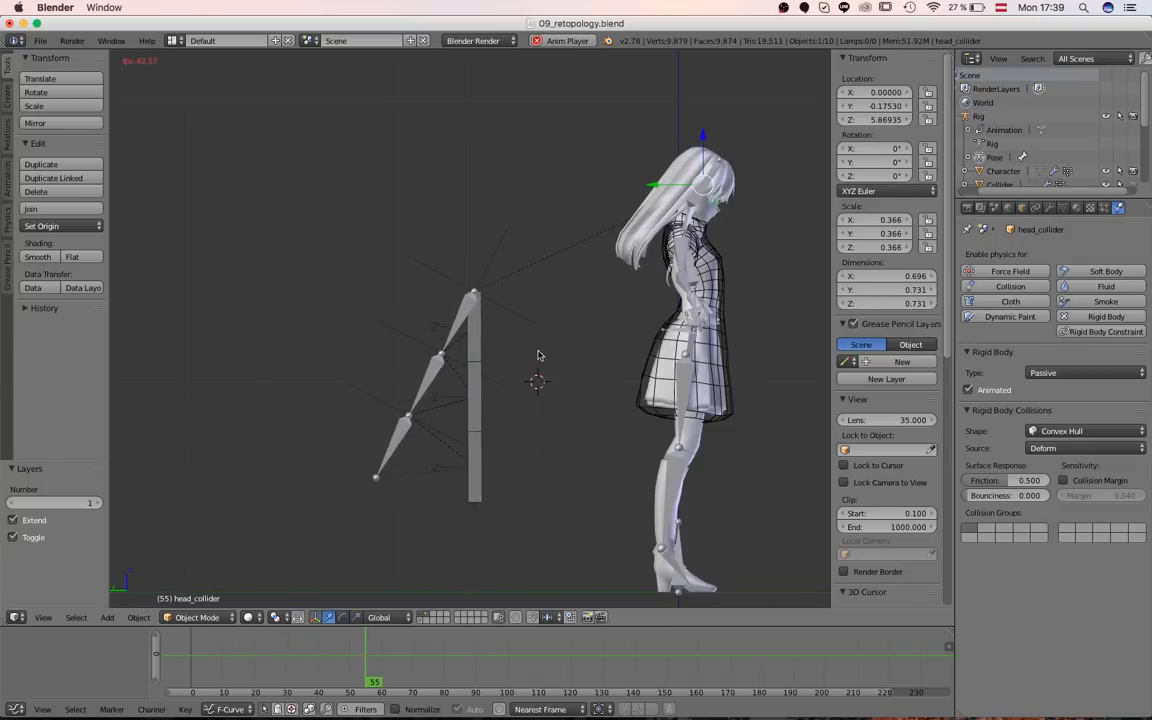
key(Escape)
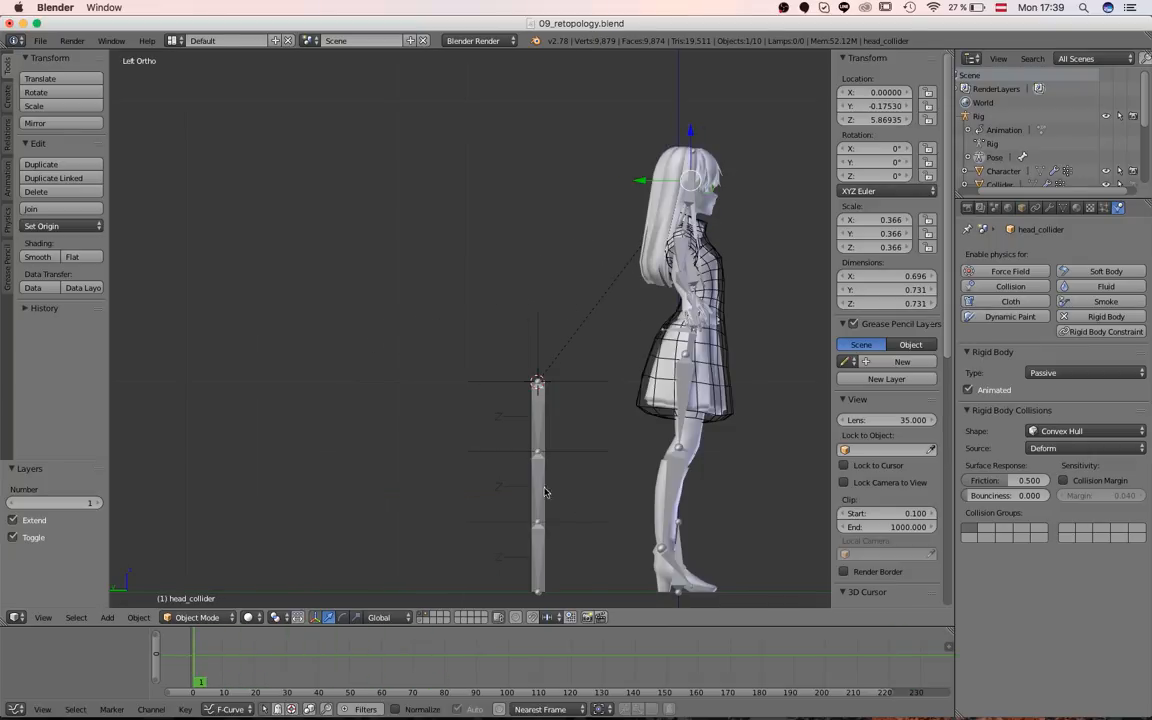
- Delete the keyframes of the rig's DEF_head bone with only the collider layer 2 shown
right_drag(542, 410, 604, 468)
right_click(606, 466)
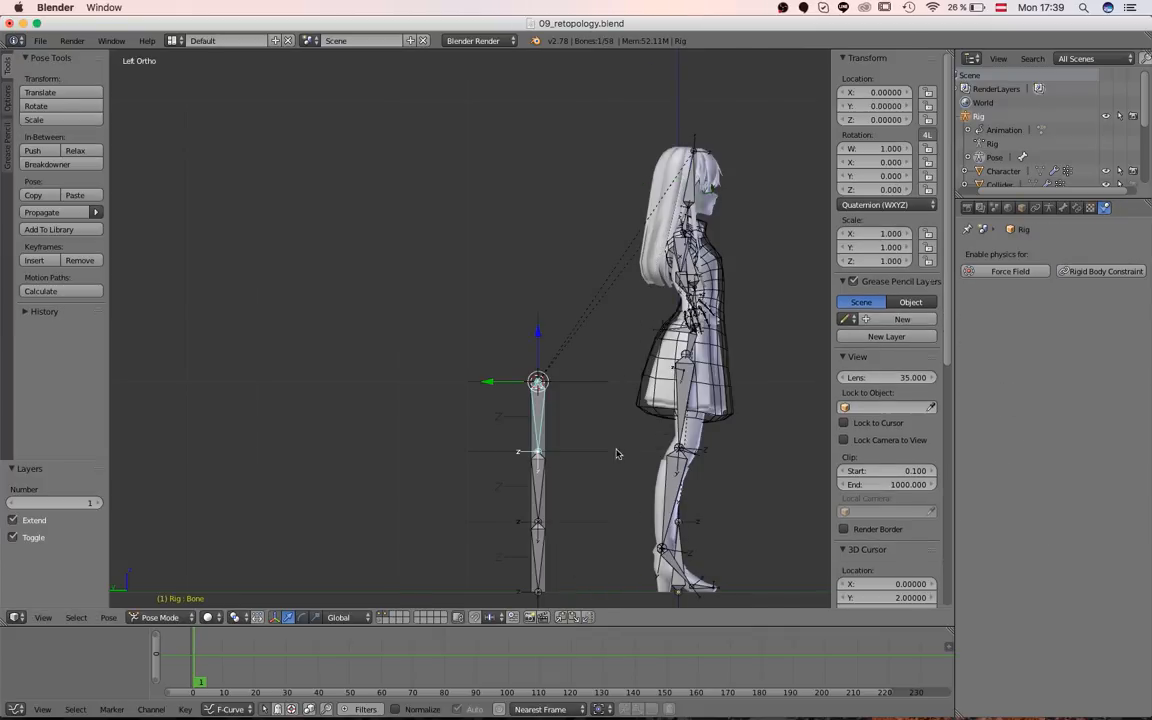
shift+middle_drag(671, 309, 612, 308)
scroll(612, 308, up, 2)
scroll(465, 357, down, 3)
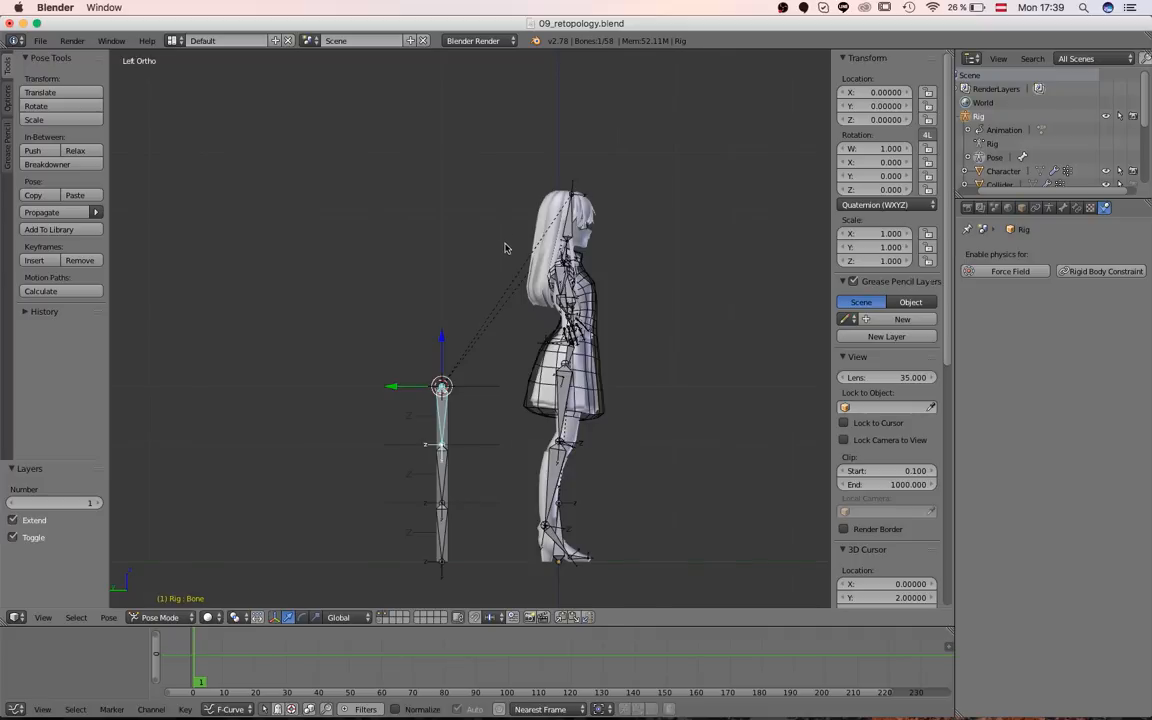
key(2)
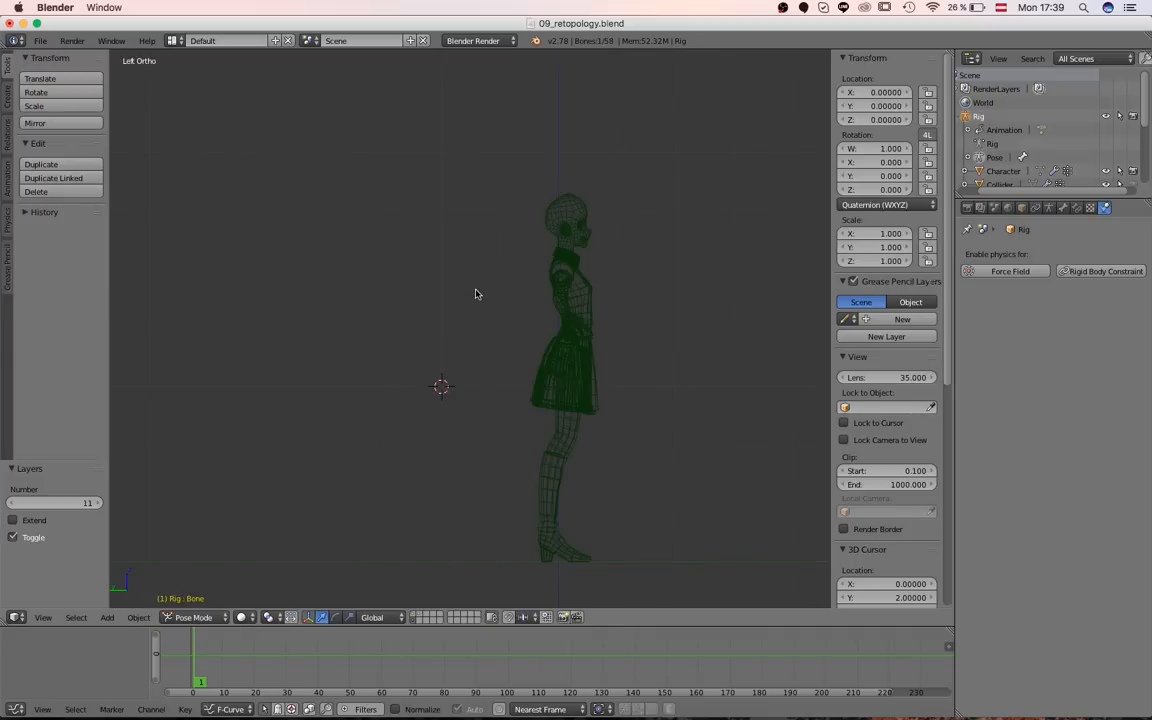
key(1)
key(2)
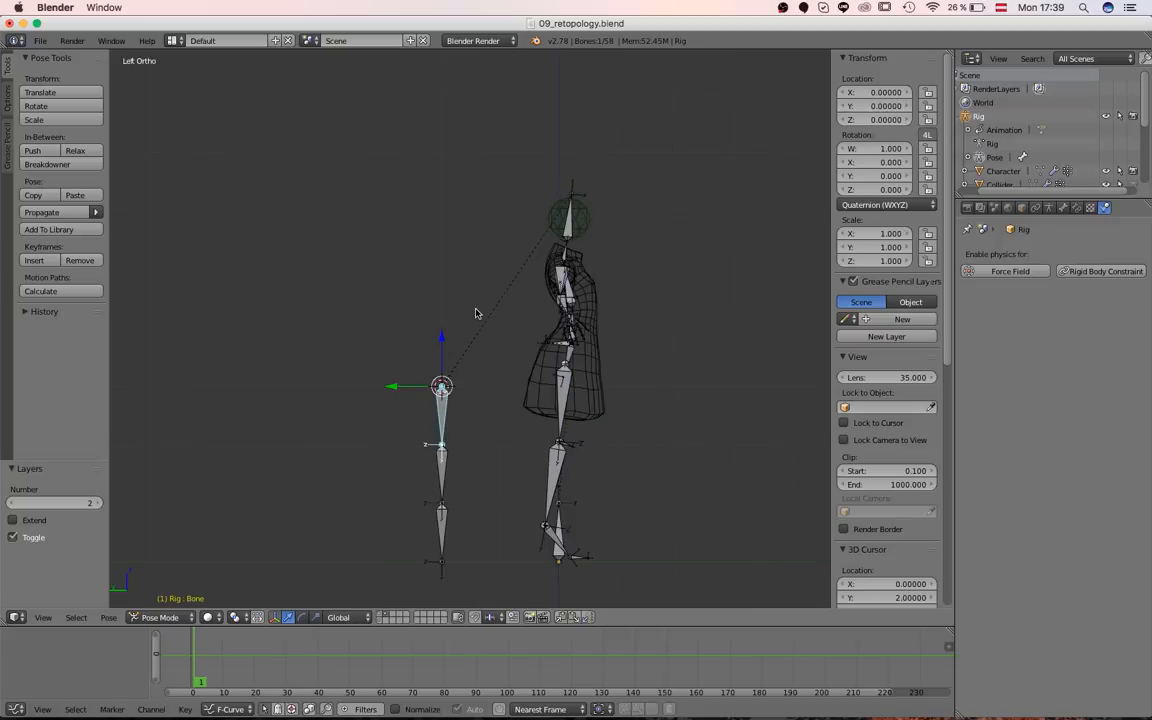
right_click(566, 232)
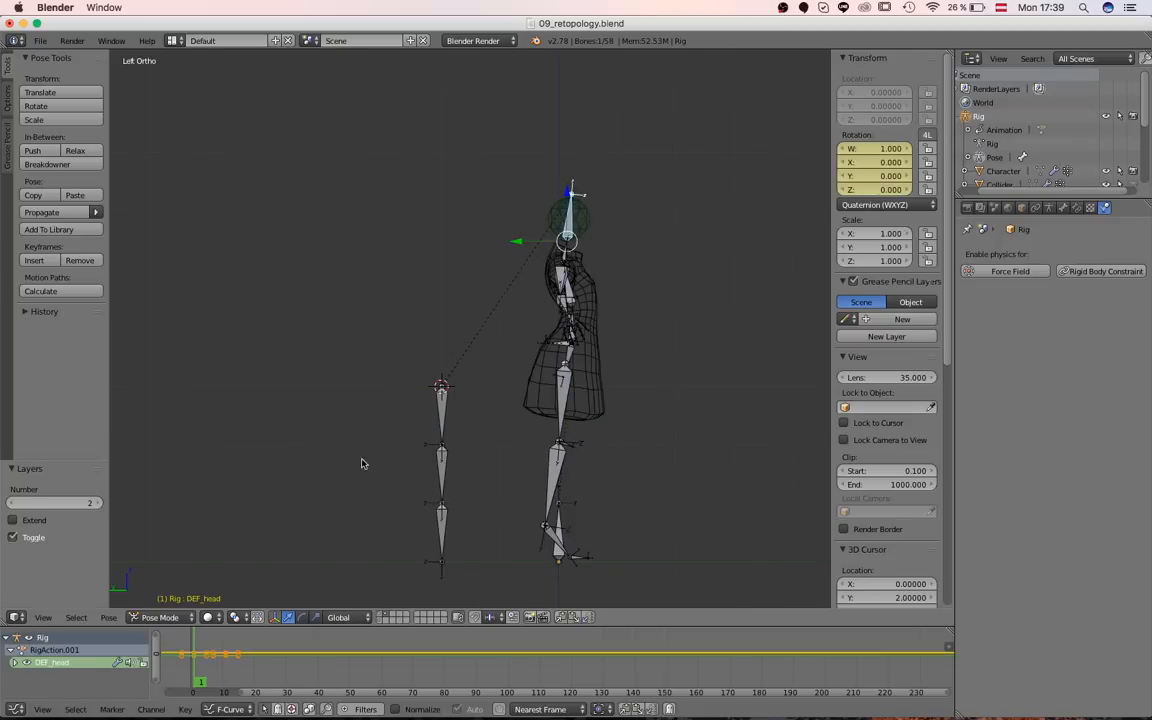
key(x)
click(255, 652)
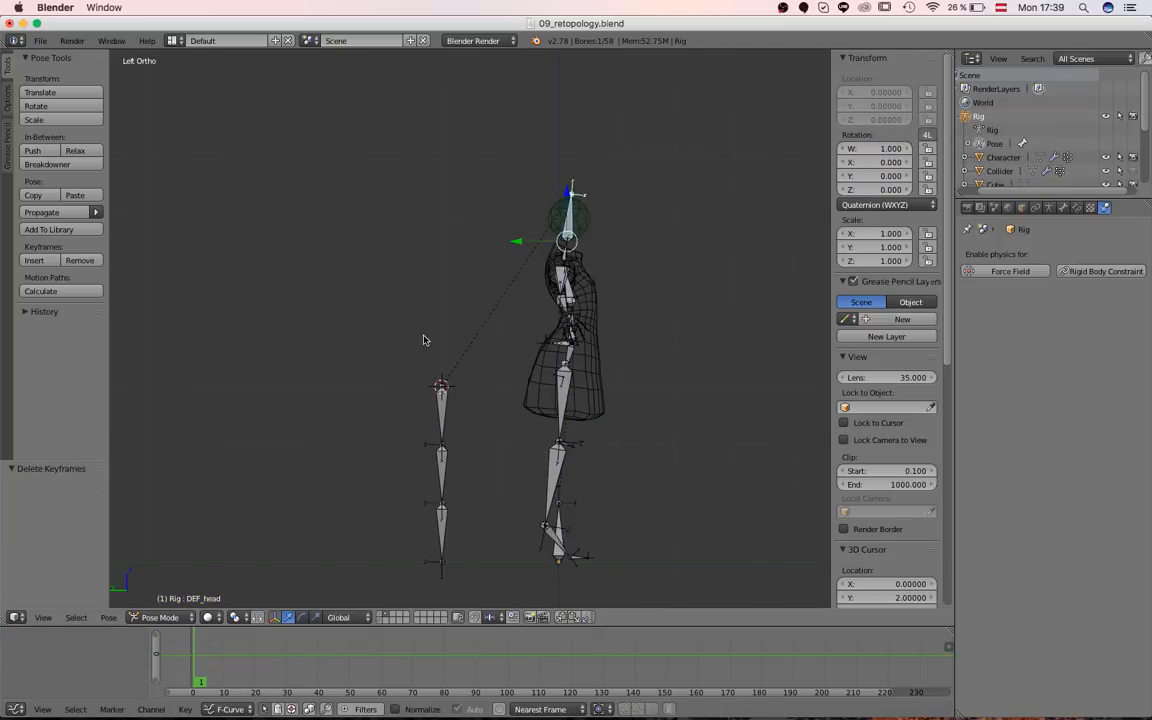
- Show only layer 1 with the character and bone chain in the left orthographic view
key(3)
middle_drag(430, 345, 502, 426)
key(shift+2)
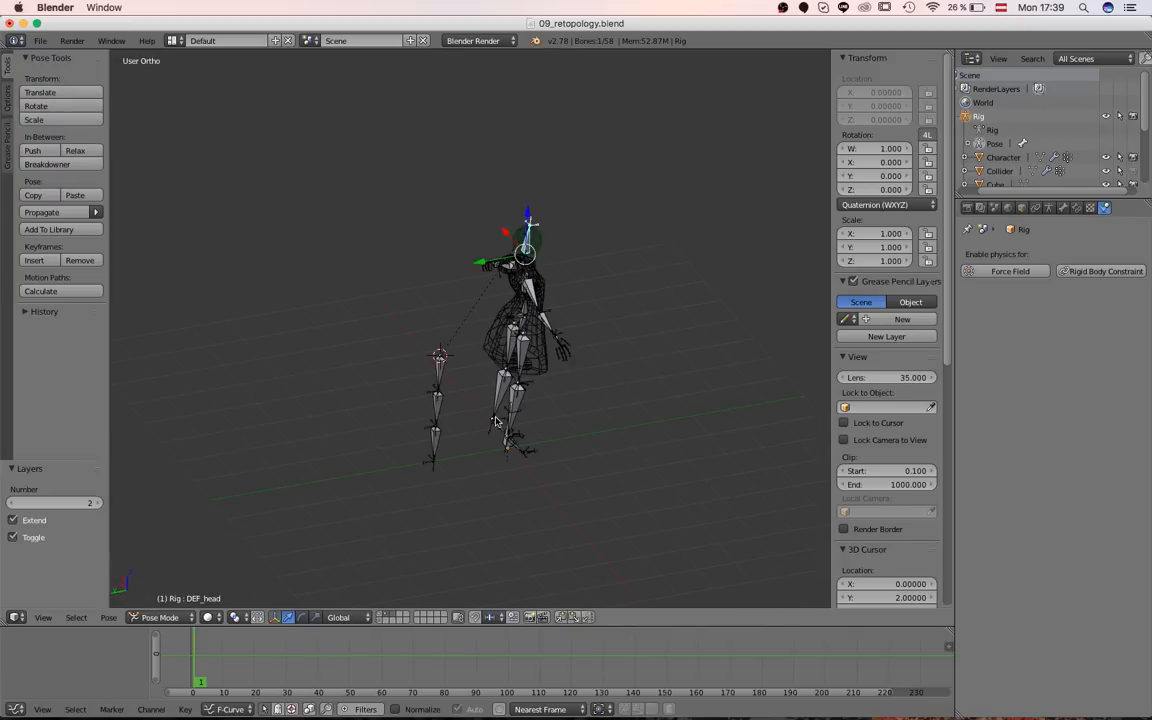
middle_drag(520, 350, 528, 291)
key(1)
scroll(528, 291, up, 2)
middle_drag(468, 332, 371, 217)
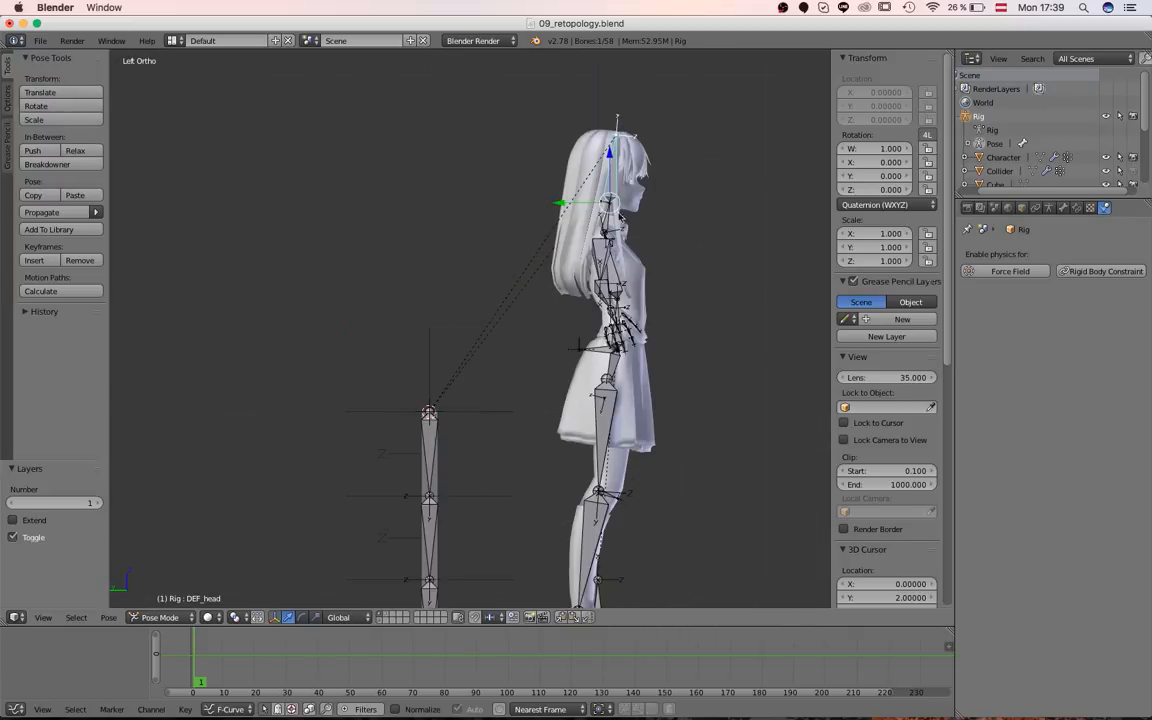
shift+middle_drag(558, 194, 458, 326)
scroll(458, 326, up, 3)
scroll(458, 326, down, 7)
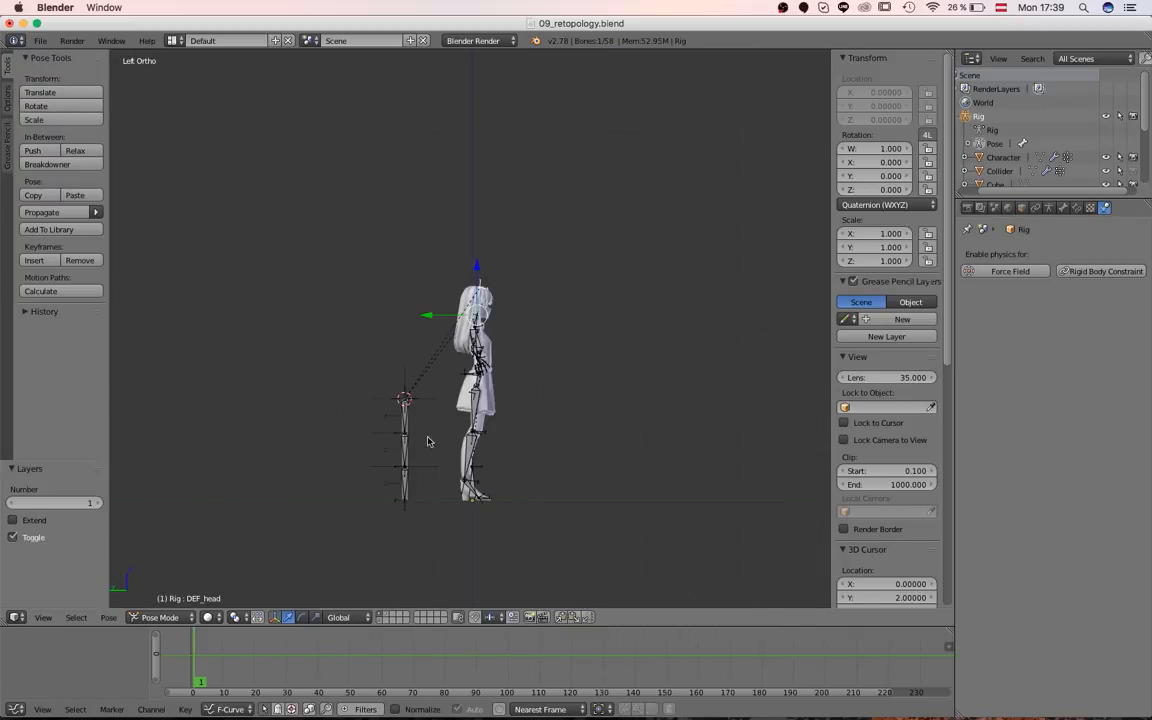
- Add a plane in Object Mode and clear its location to the world origin
key(ctrl+Tab)
key(shift+a)
click(547, 408)
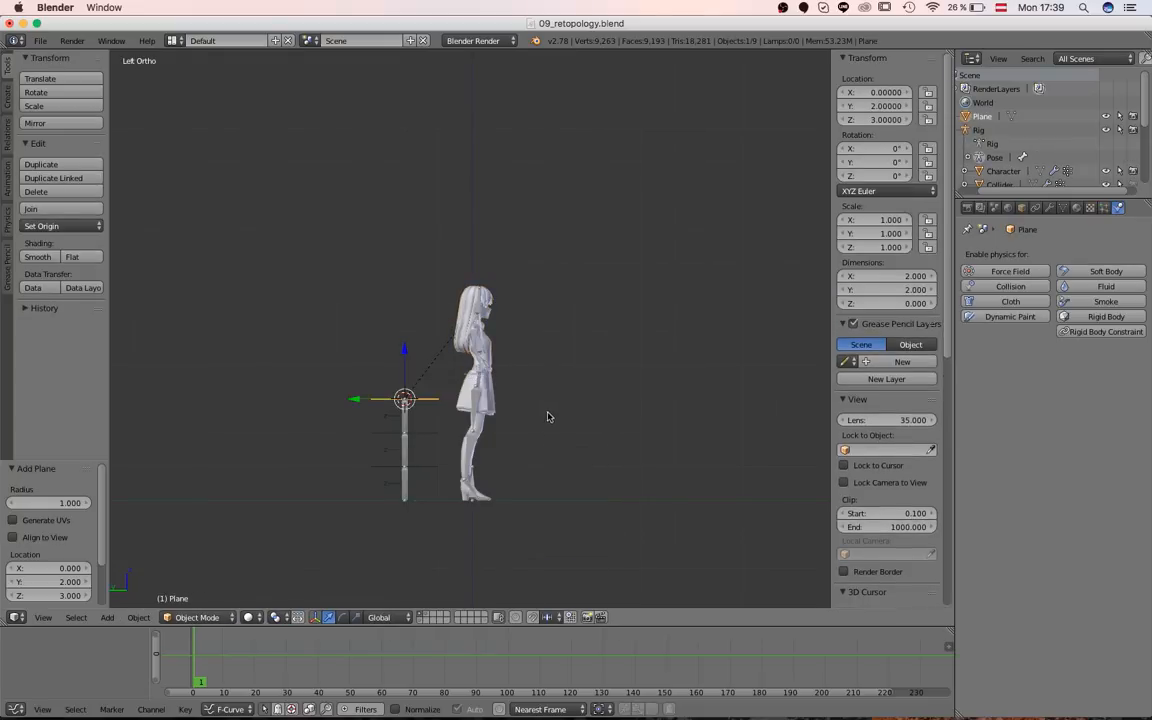
key(alt+g)
scroll(498, 427, up, 3)
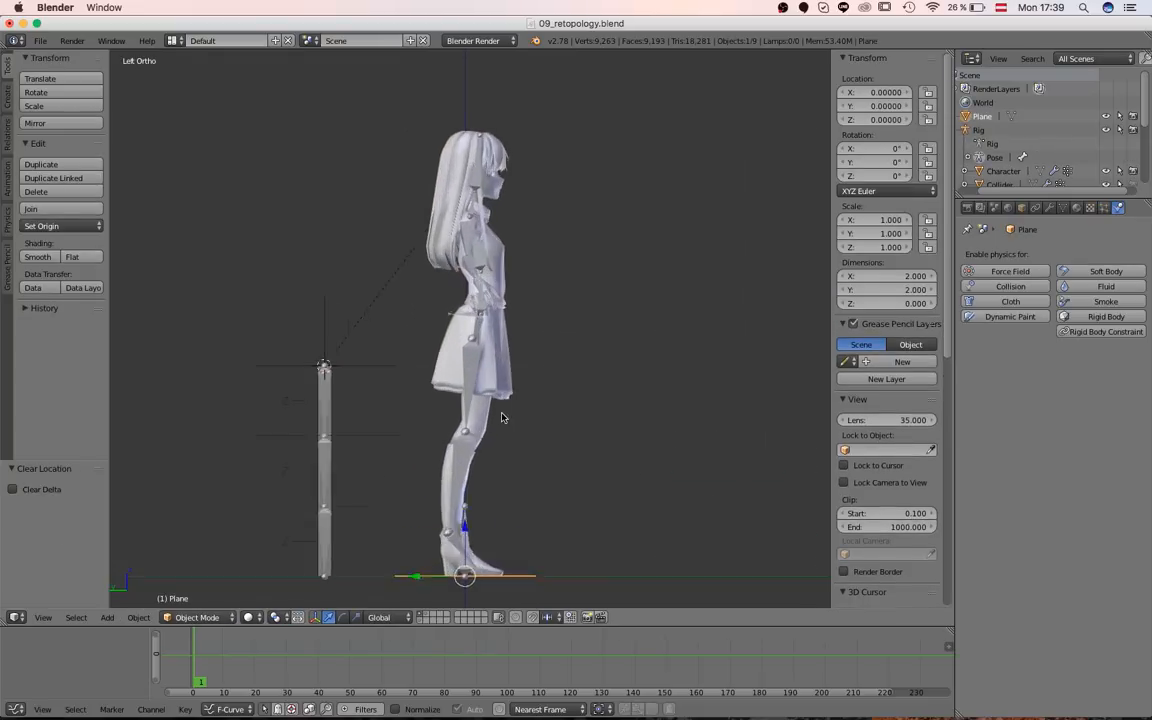
- Delete all the vertices of the plane in Edit Mode
key(Tab)
middle_drag(500, 427, 489, 525)
key(x)
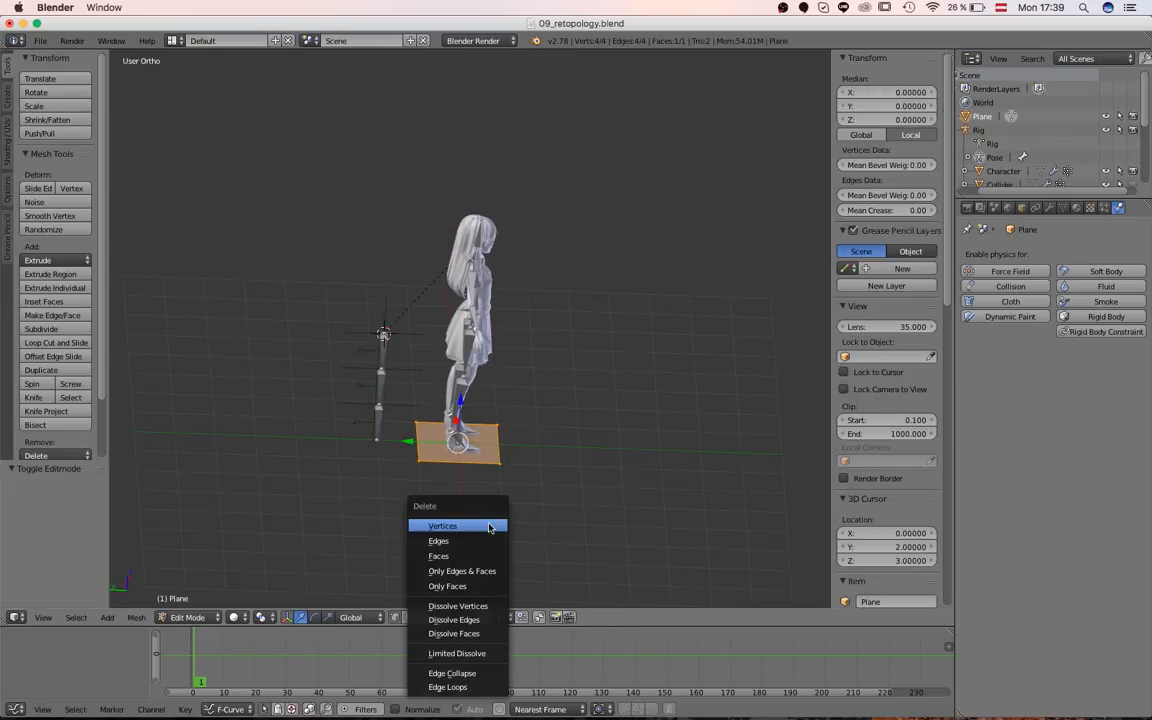
click(487, 524)
- Place a single vertex on the upper back of the hair at about Y 0.26, Z 5.93
key(ctrl+KP_3)
scroll(455, 351, up, 2)
scroll(463, 372, up, 3)
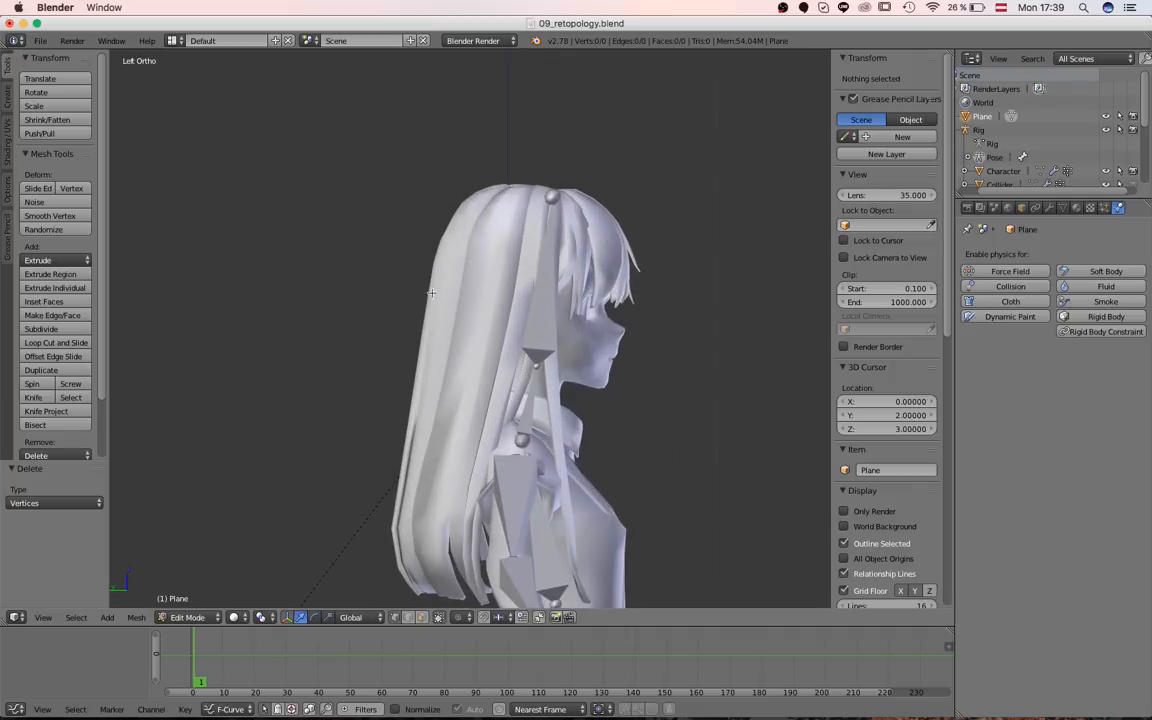
ctrl+right_click(449, 273)
key(z)
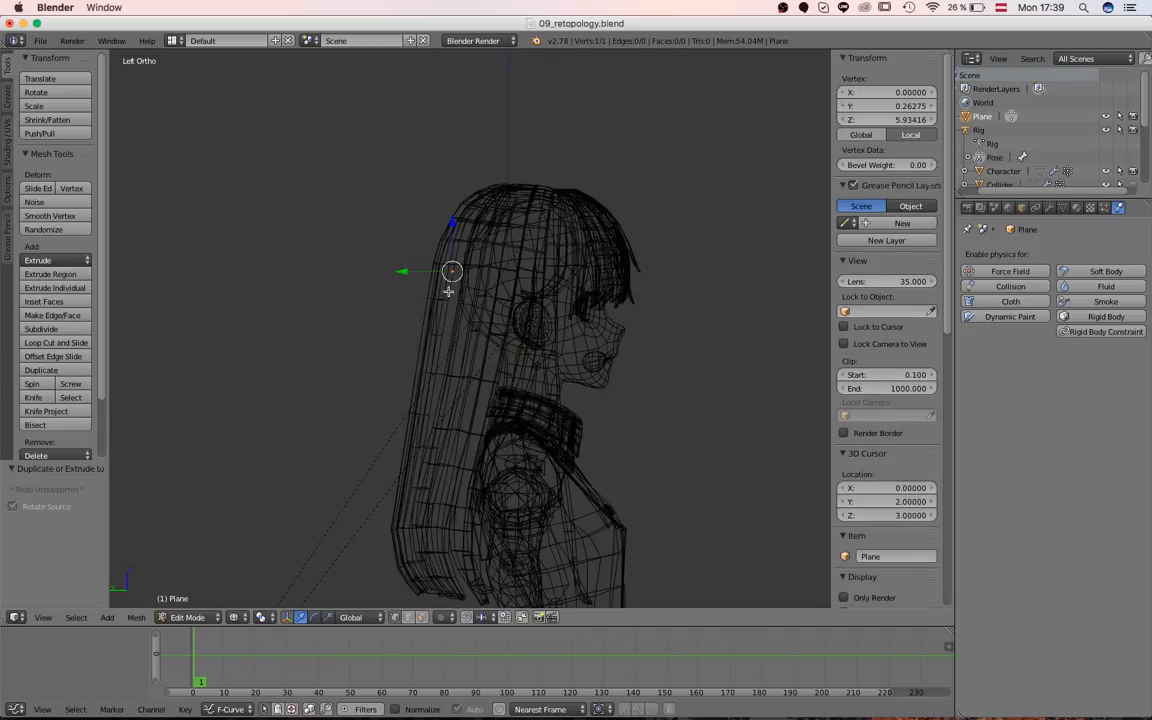
key(z)
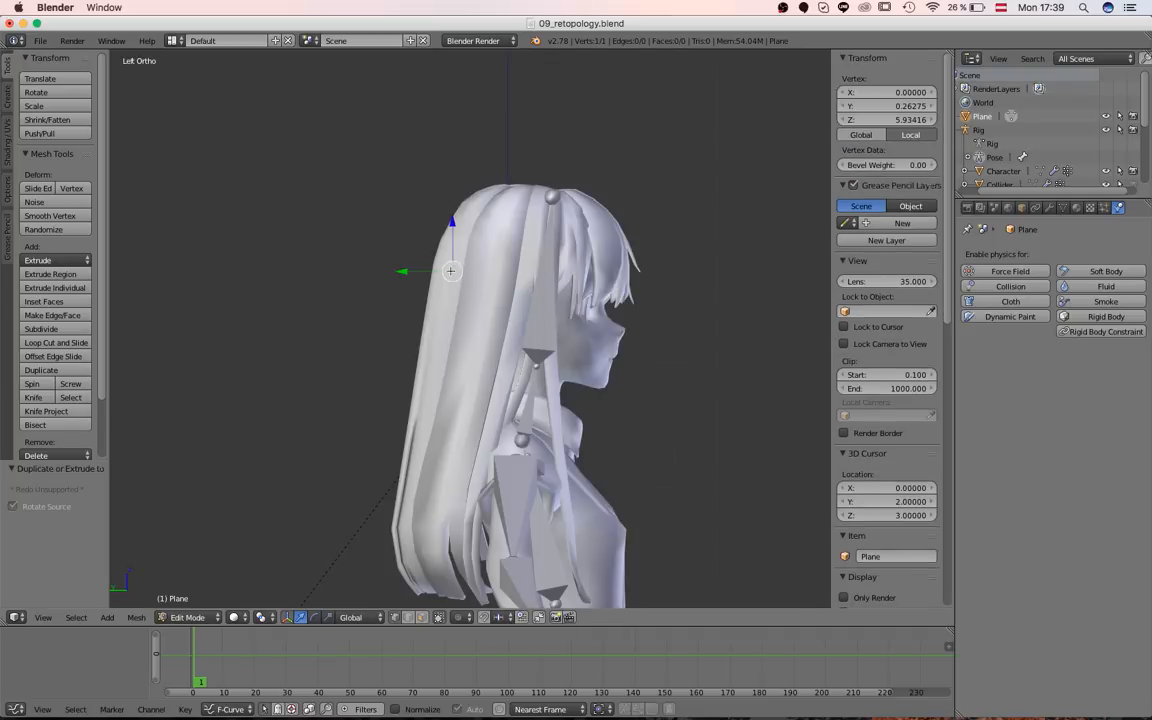
- Turn on X-Ray display for the Plane object
click(1020, 208)
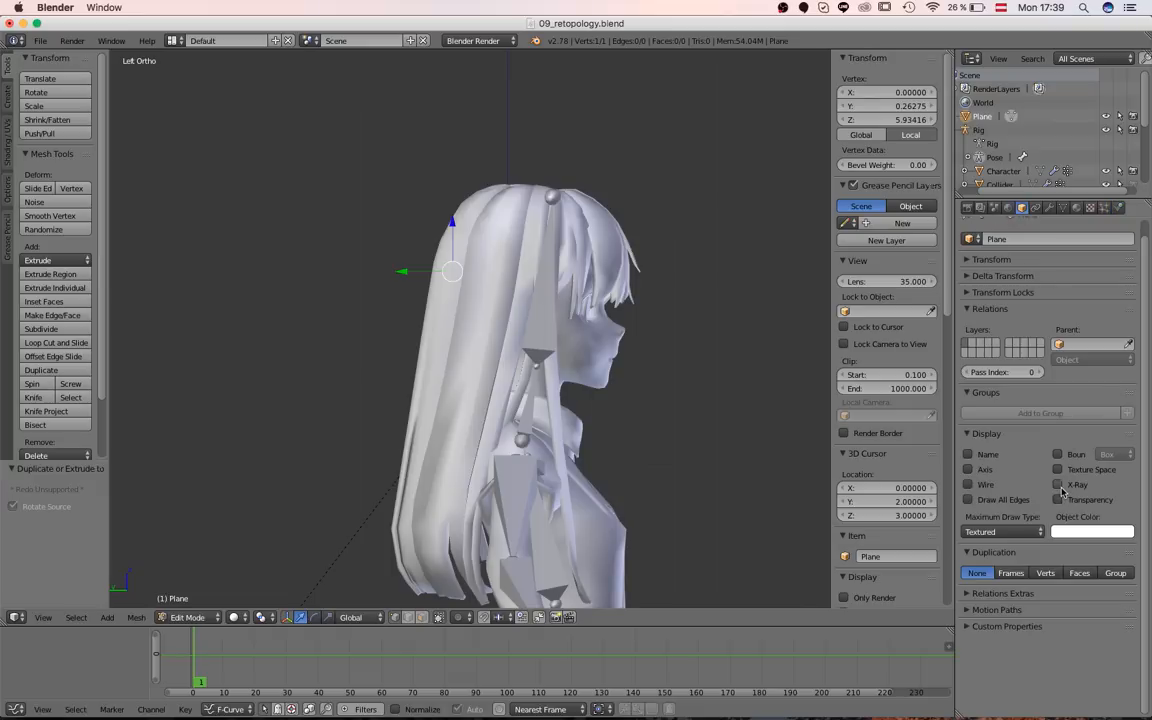
click(1058, 485)
scroll(419, 265, down, 4)
- Move the hair vertex inward to about Y 0.21, Z 5.92 and delete it
key(g)
click(450, 301)
scroll(404, 314, down, 4)
middle_drag(404, 314, 517, 440)
scroll(517, 440, up, 4)
scroll(380, 470, down, 2)
key(x)
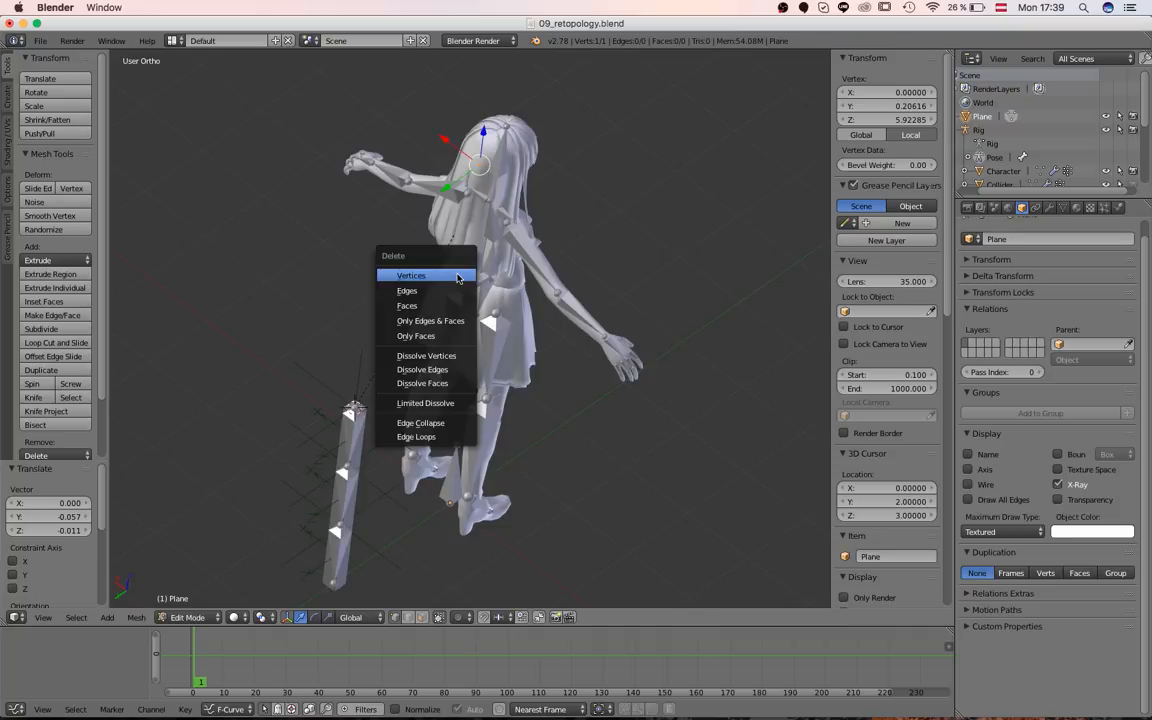
click(458, 277)
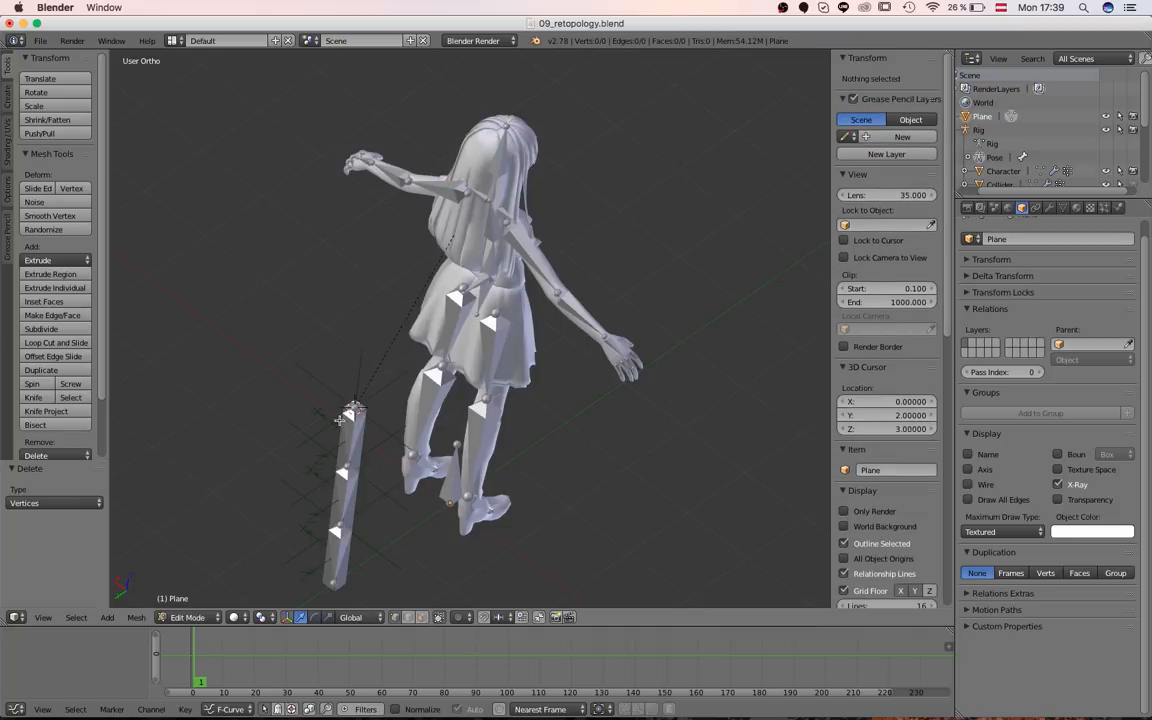
- Reset the 3D cursor to the world origin
key(ctrl+KP_3)
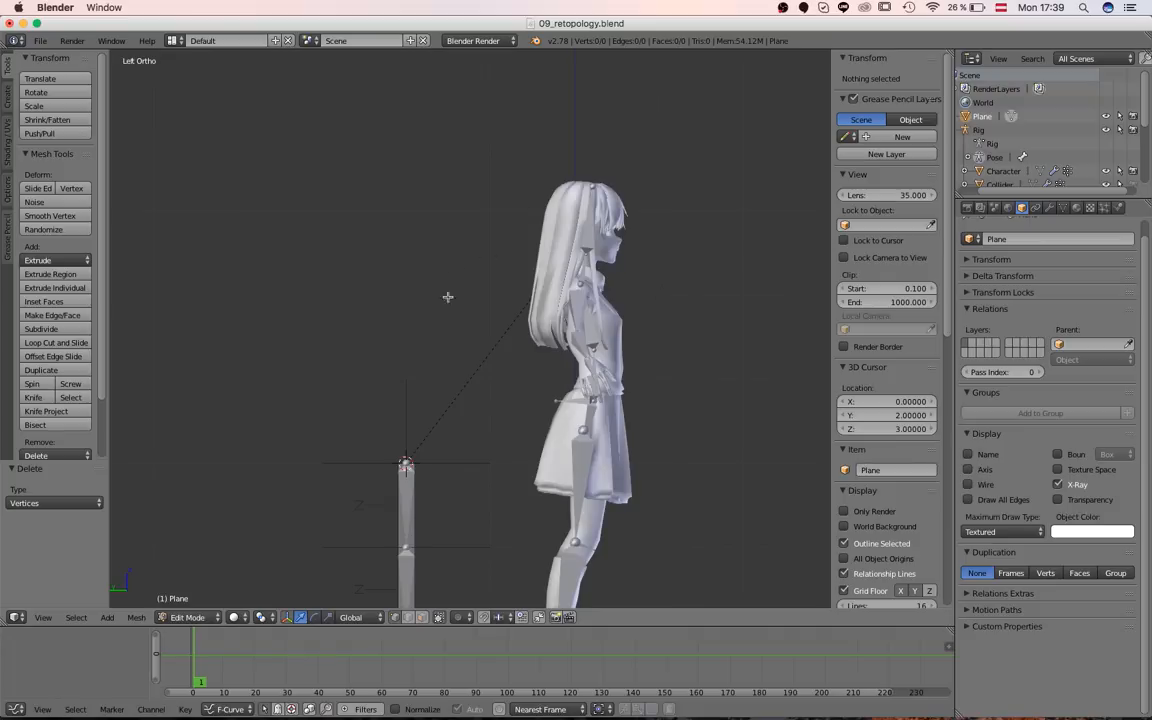
scroll(420, 463, down, 2)
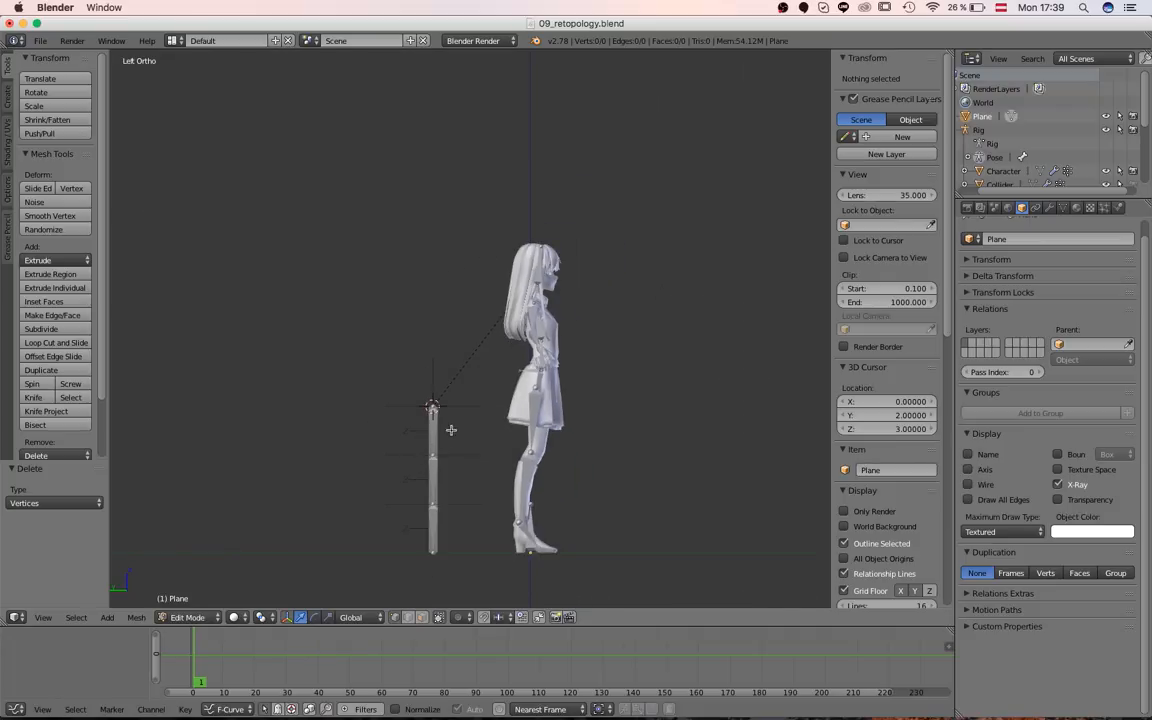
middle_drag(433, 407, 438, 410)
scroll(438, 410, up, 1)
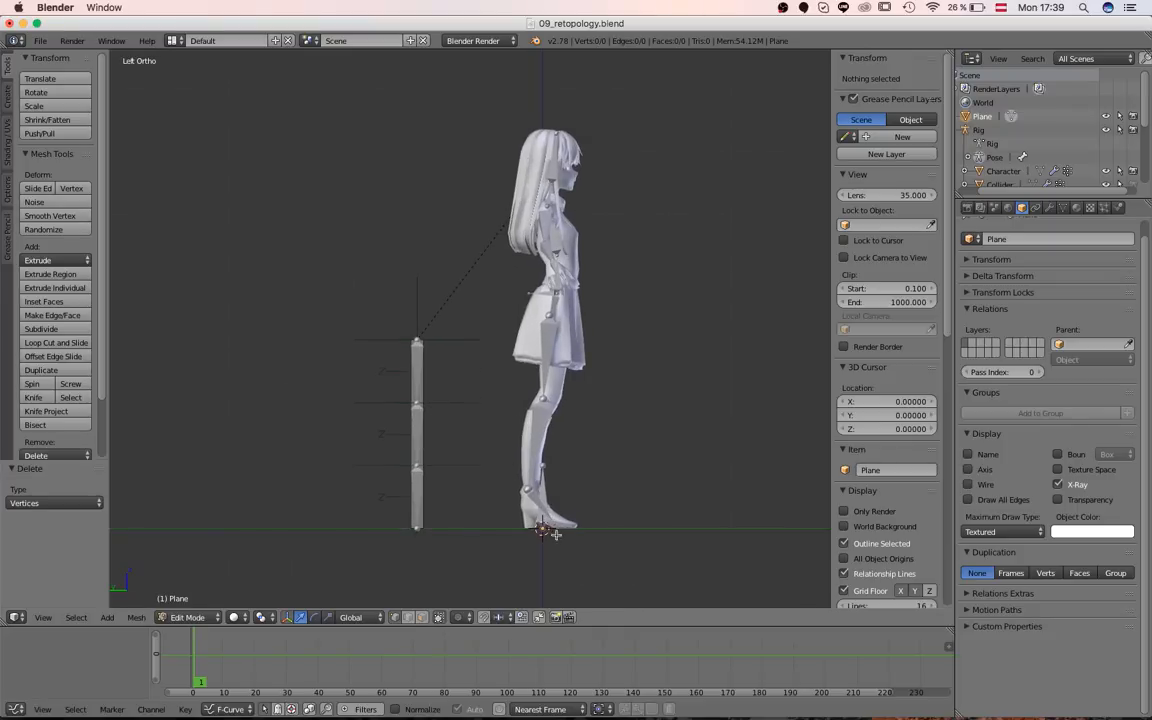
- Place a new vertex on the upper back of the hair in left view, at about Y 0.26, Z 5.93
scroll(545, 515, up, 3)
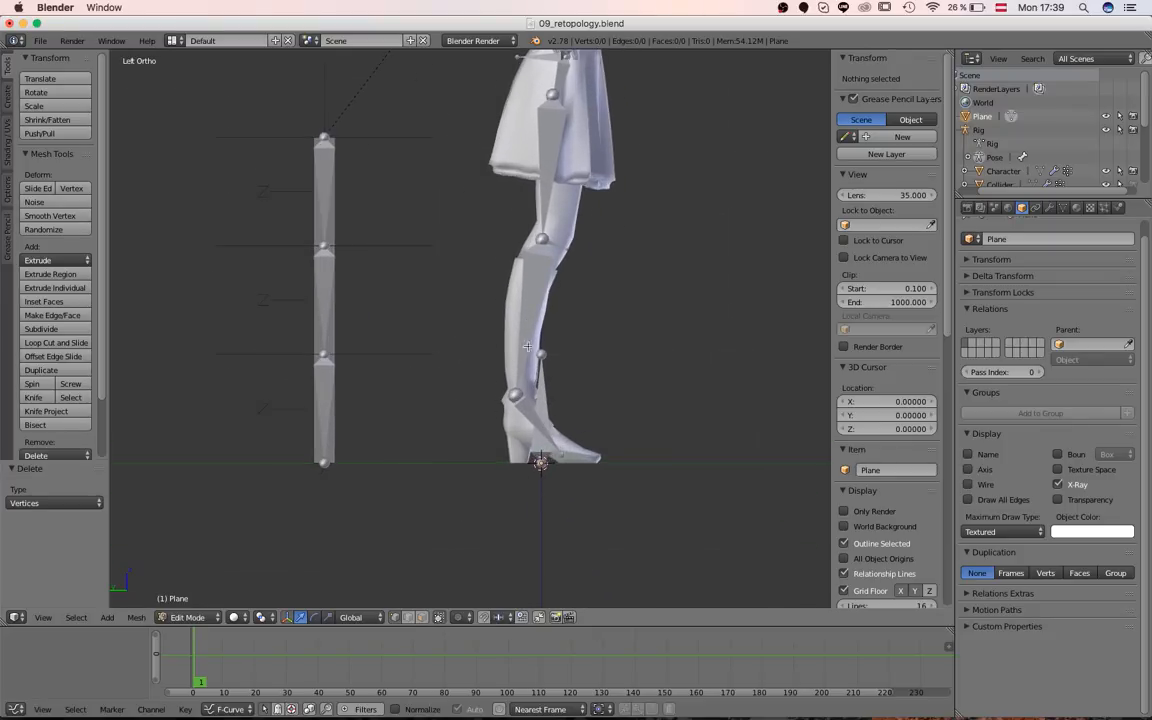
scroll(527, 346, down, 2)
scroll(460, 185, up, 4)
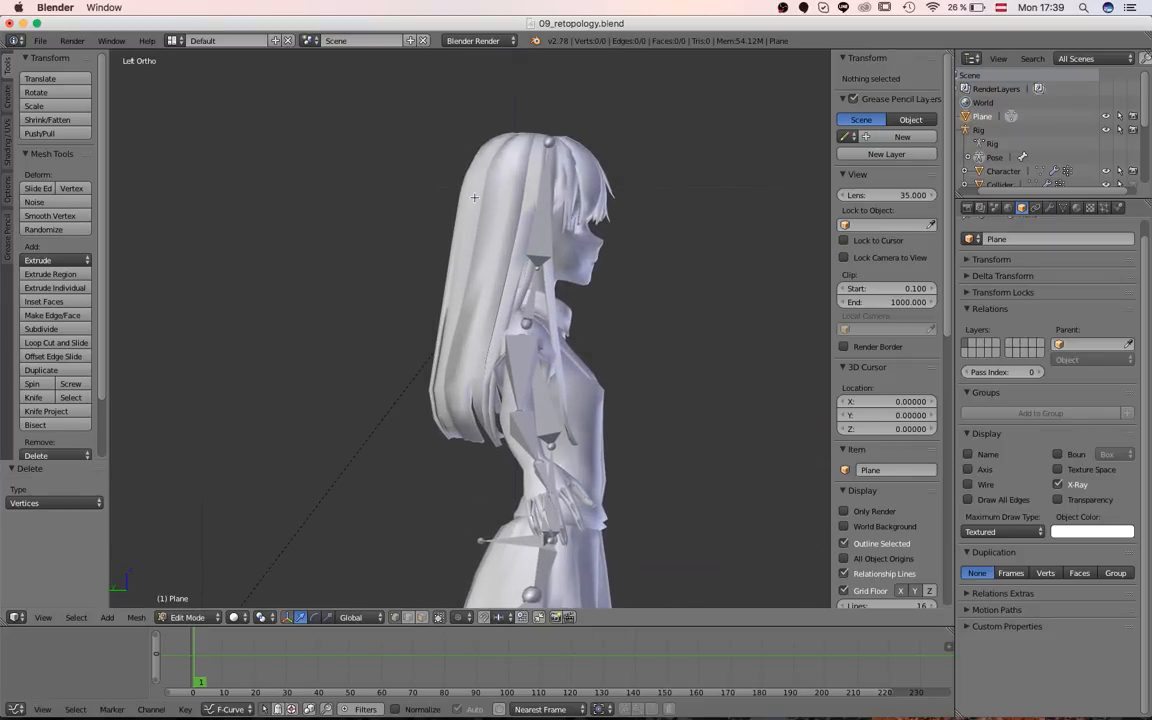
ctrl+right_click(424, 198)
- Examine the new vertex's position on the hair from the back and left views
middle_drag(391, 301, 540, 458)
scroll(540, 458, down, 2)
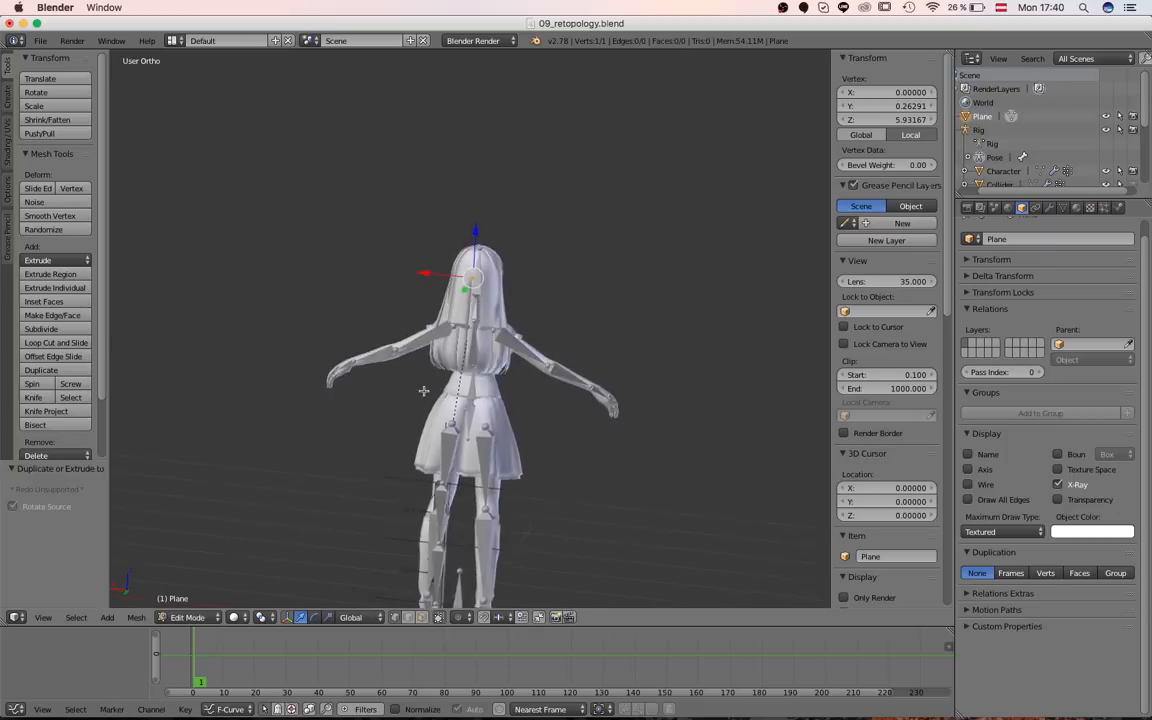
key(ctrl+KP_1)
scroll(512, 257, down, 2)
scroll(470, 486, up, 1)
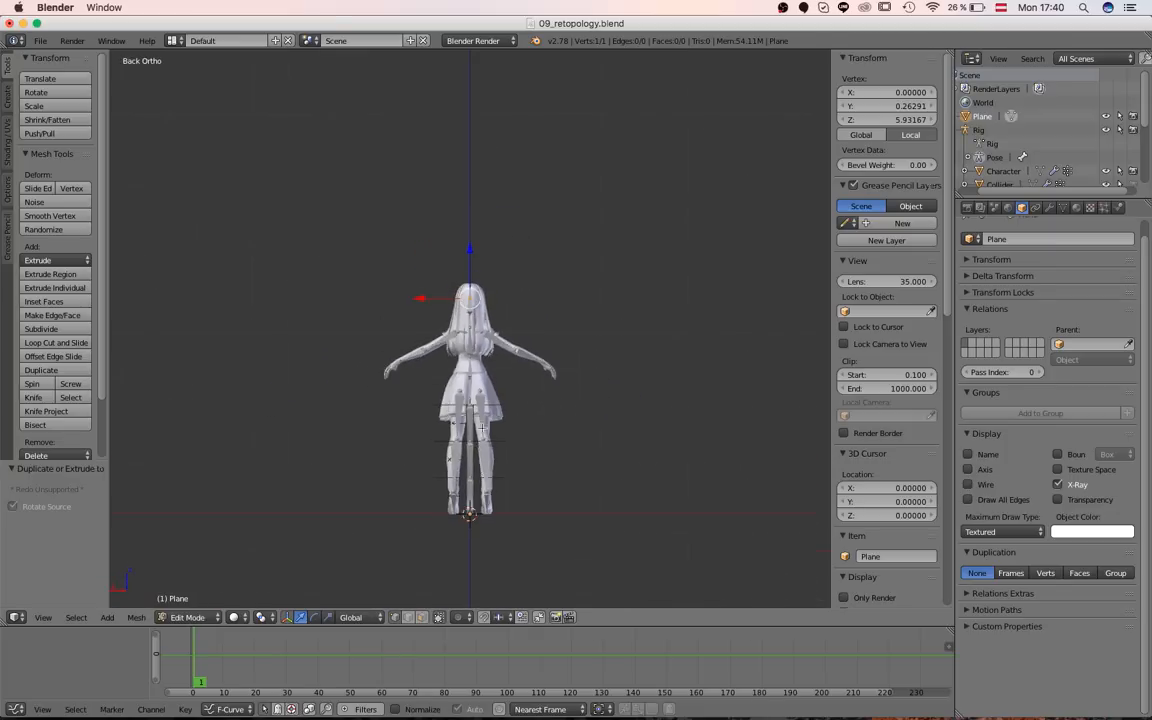
scroll(482, 425, up, 3)
scroll(482, 425, down, 3)
middle_drag(482, 425, 548, 381)
key(ctrl+KP_3)
scroll(481, 360, up, 1)
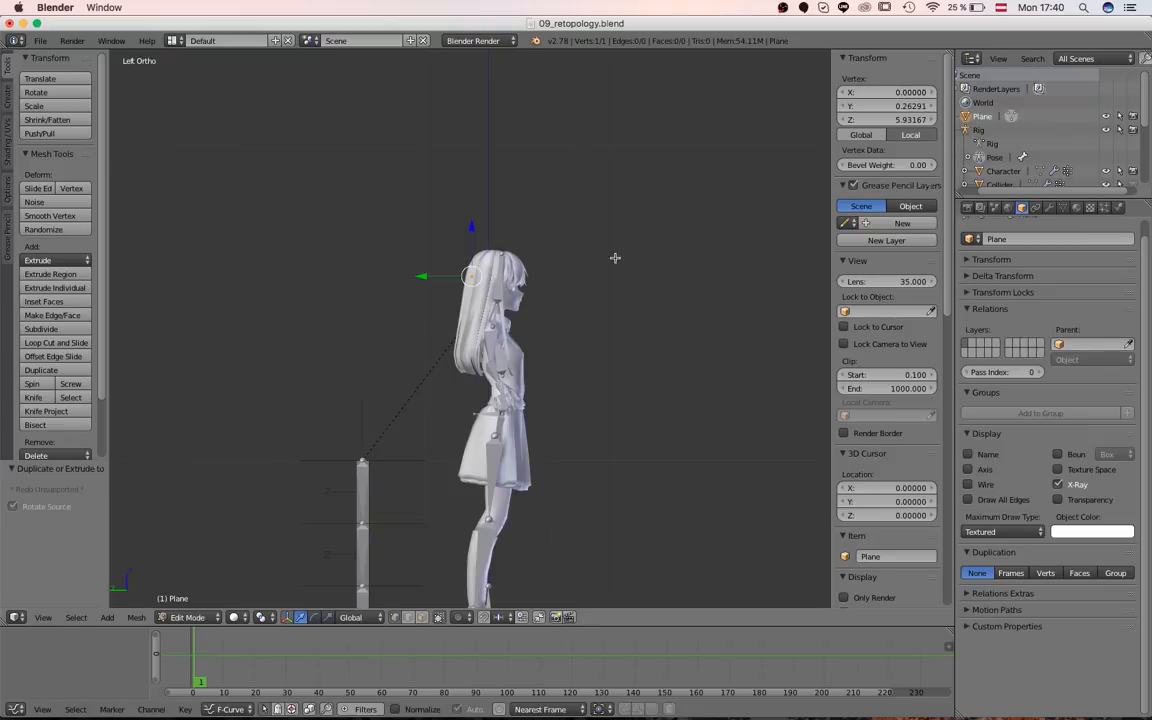
scroll(474, 207, up, 5)
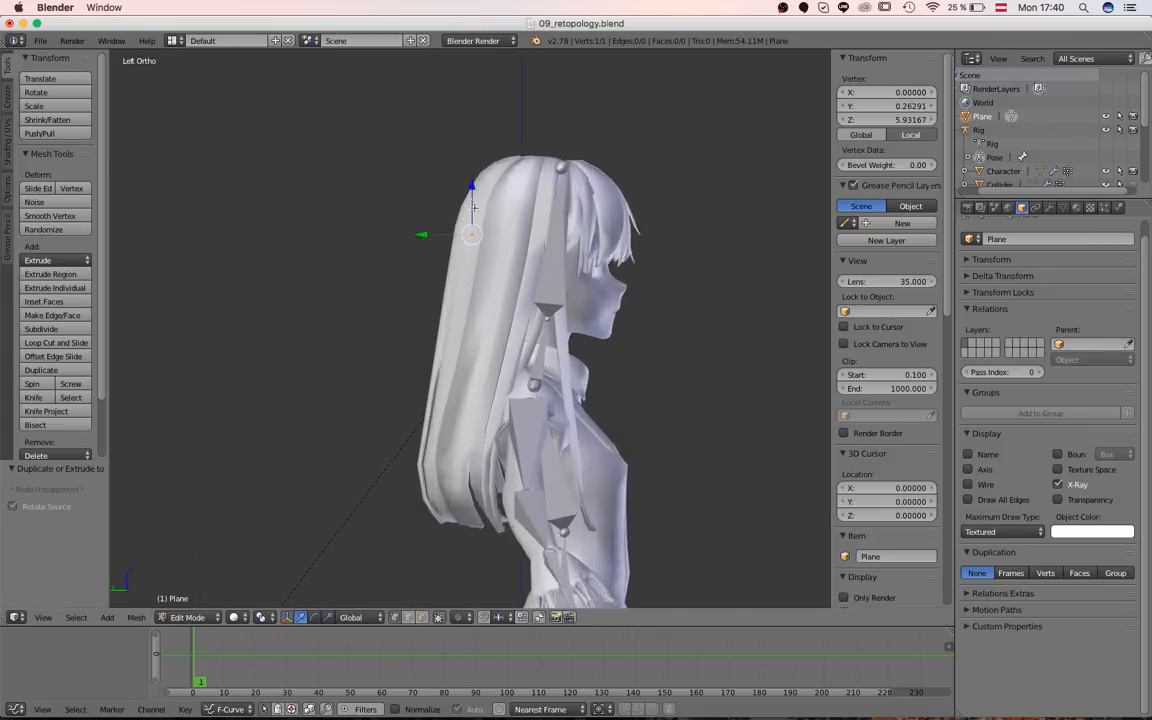
scroll(474, 207, up, 3)
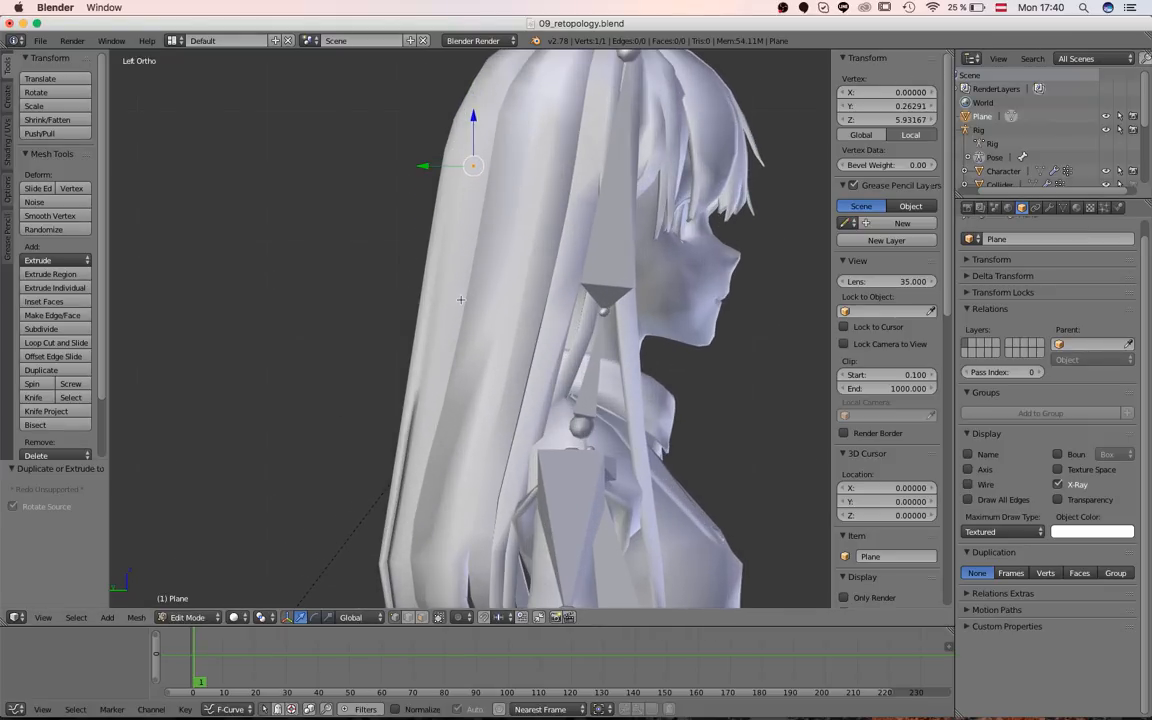
scroll(439, 327, down, 4)
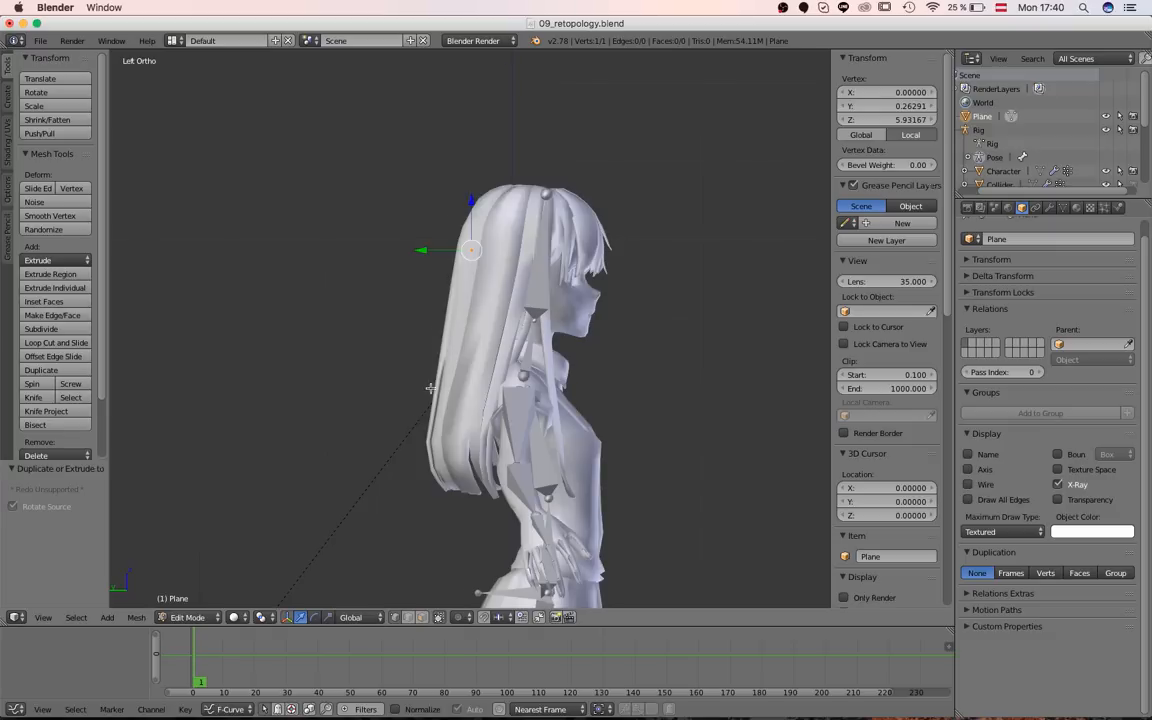
scroll(430, 388, down, 3)
scroll(489, 258, up, 5)
scroll(496, 248, down, 2)
- Switch to wireframe display and move the vertex down inside the back hair to about Y 0.29, Z 5.69
key(z)
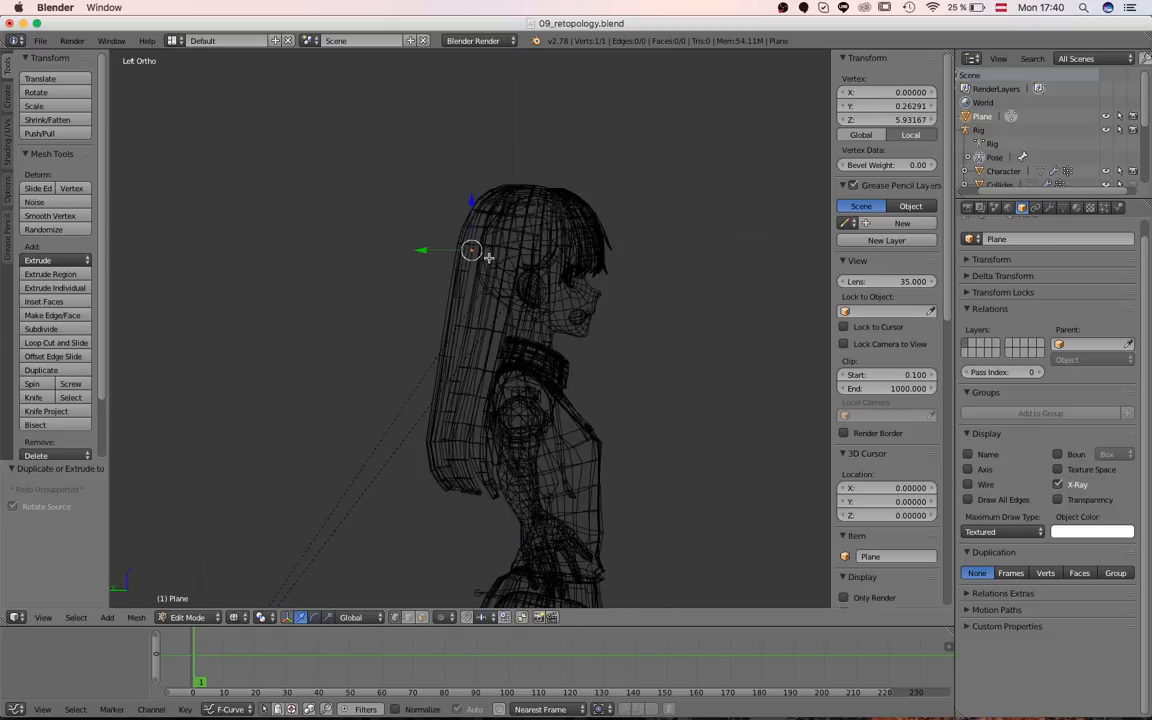
scroll(489, 258, up, 4)
key(g)
click(483, 324)
scroll(482, 320, down, 3)
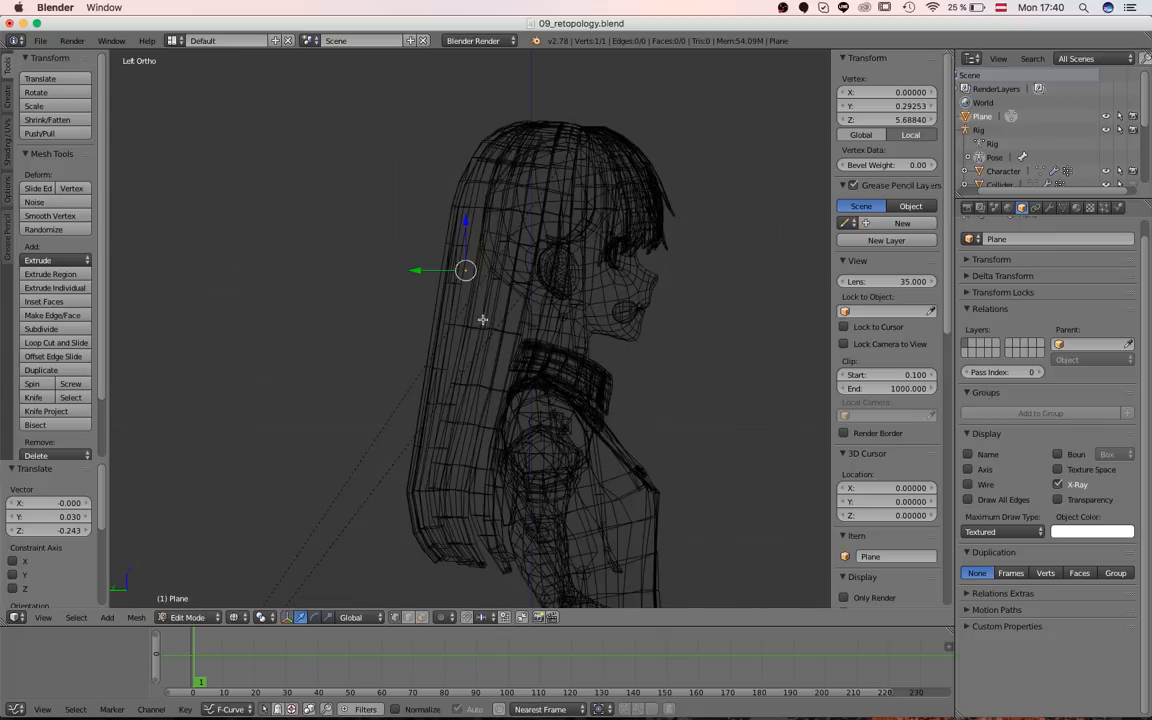
- Extrude the vertex down to the hair tips, placing its end at about Y 0.34, Z 4.39
key(g)
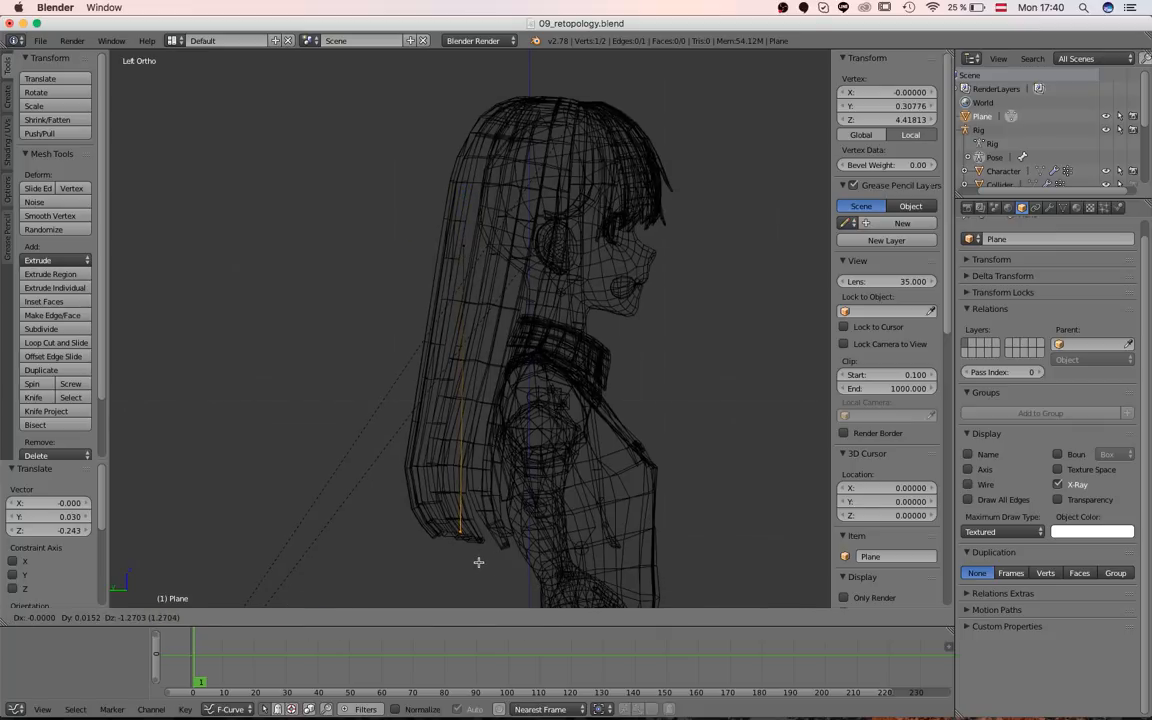
click(478, 563)
key(g)
click(445, 538)
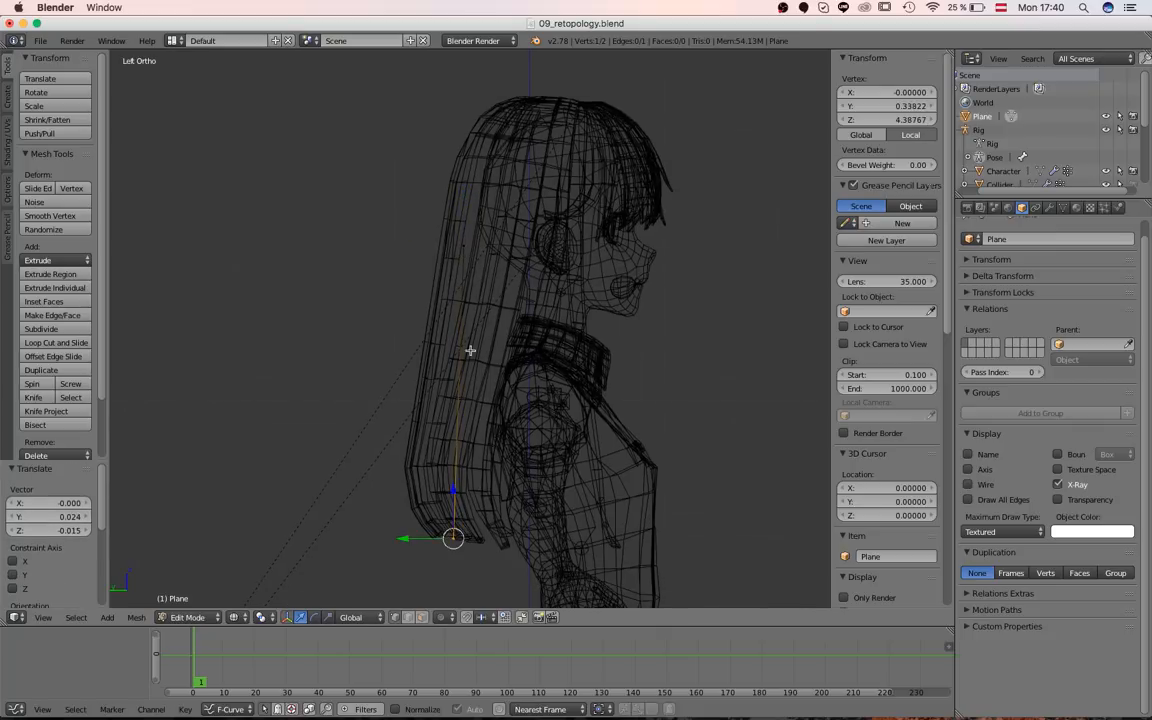
- Select both vertices of the guide edge inside the back hair and subdivide it with 2 cuts
shift+right_click(467, 227)
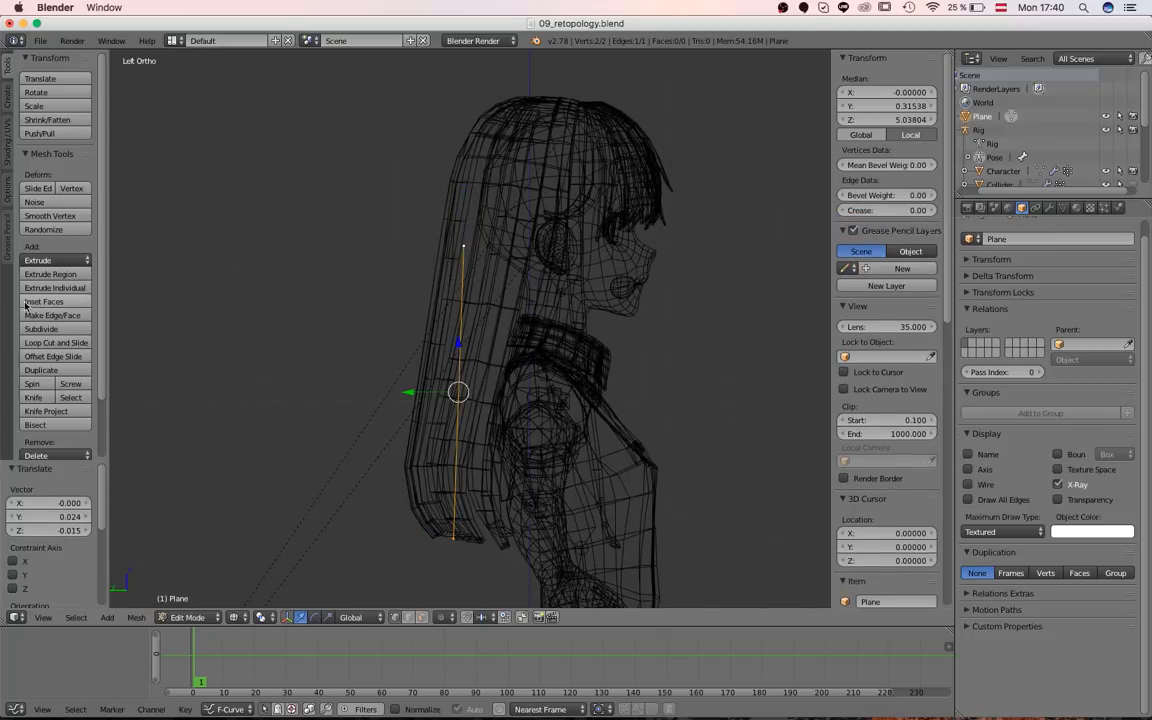
scroll(63, 376, down, 3)
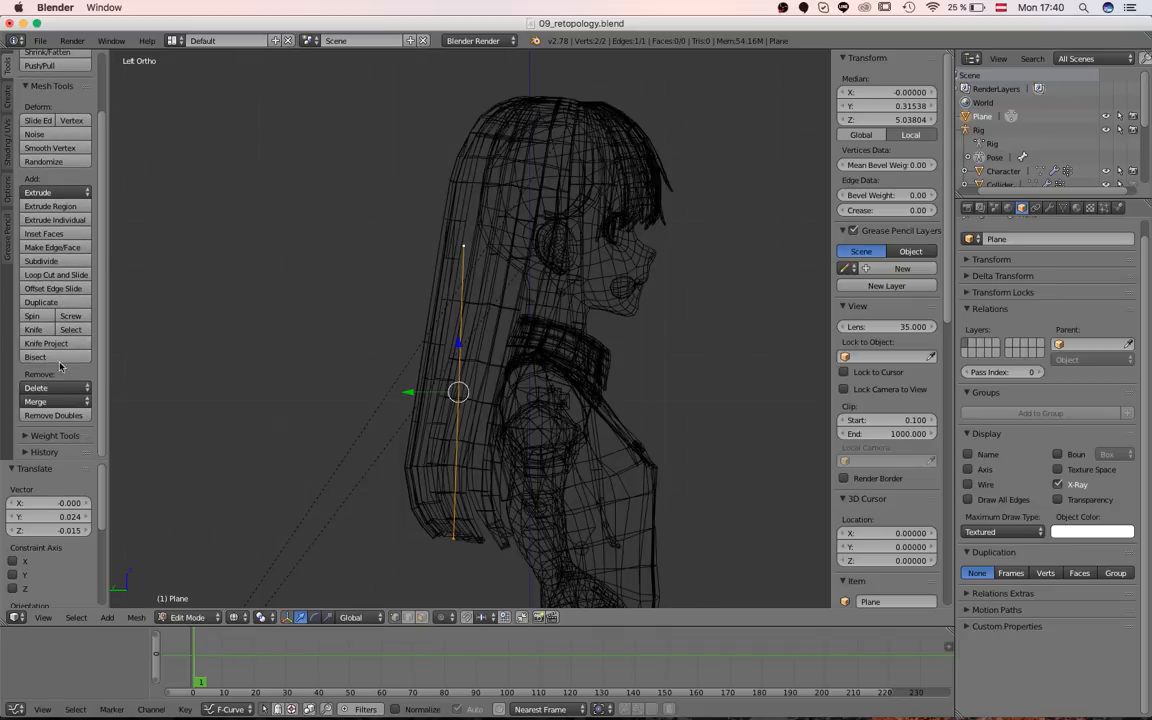
click(42, 261)
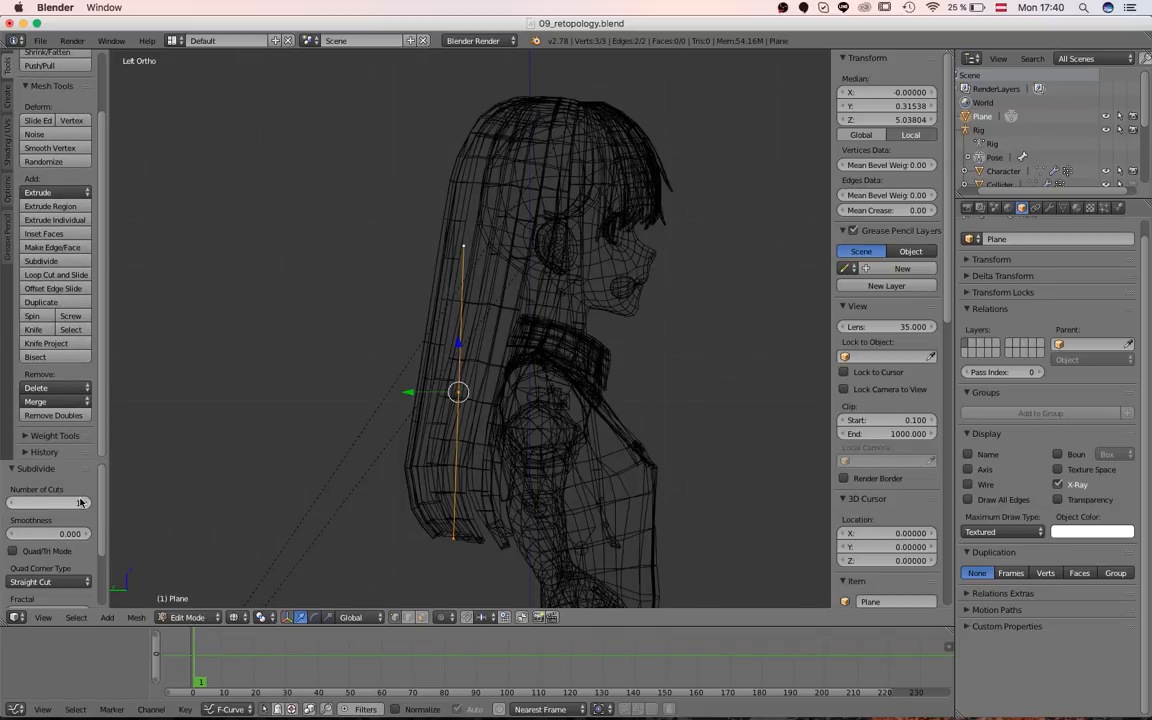
- Move the whole subdivided guide strand back along Y to about Y 0.36 in left view
right_click(459, 344)
shift+right_click(457, 440)
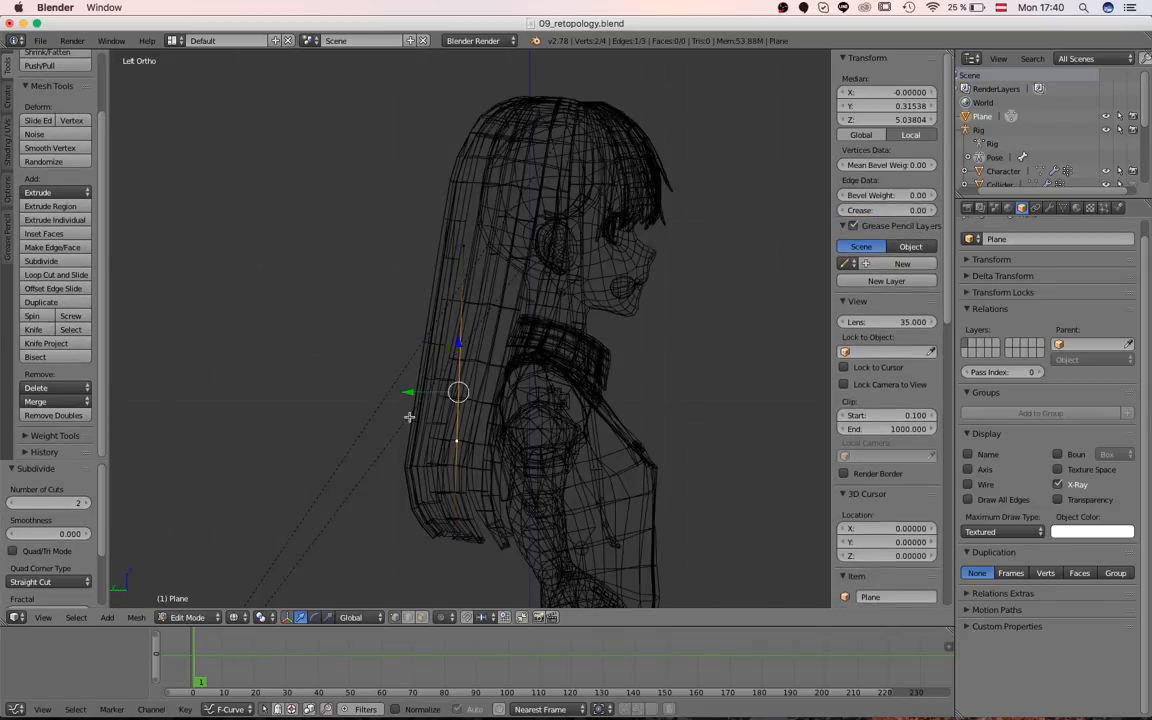
key(a)
key(a)
middle_drag(331, 367, 450, 419)
key(ctrl+KP_3)
key(a)
key(b)
drag(482, 572, 426, 224)
key(g)
key(y)
click(415, 220)
- Try to shift the strand's two middle vertices a further 0.015 along Y
key(a)
key(b)
drag(483, 473, 427, 330)
key(g)
key(y)
click(422, 329)
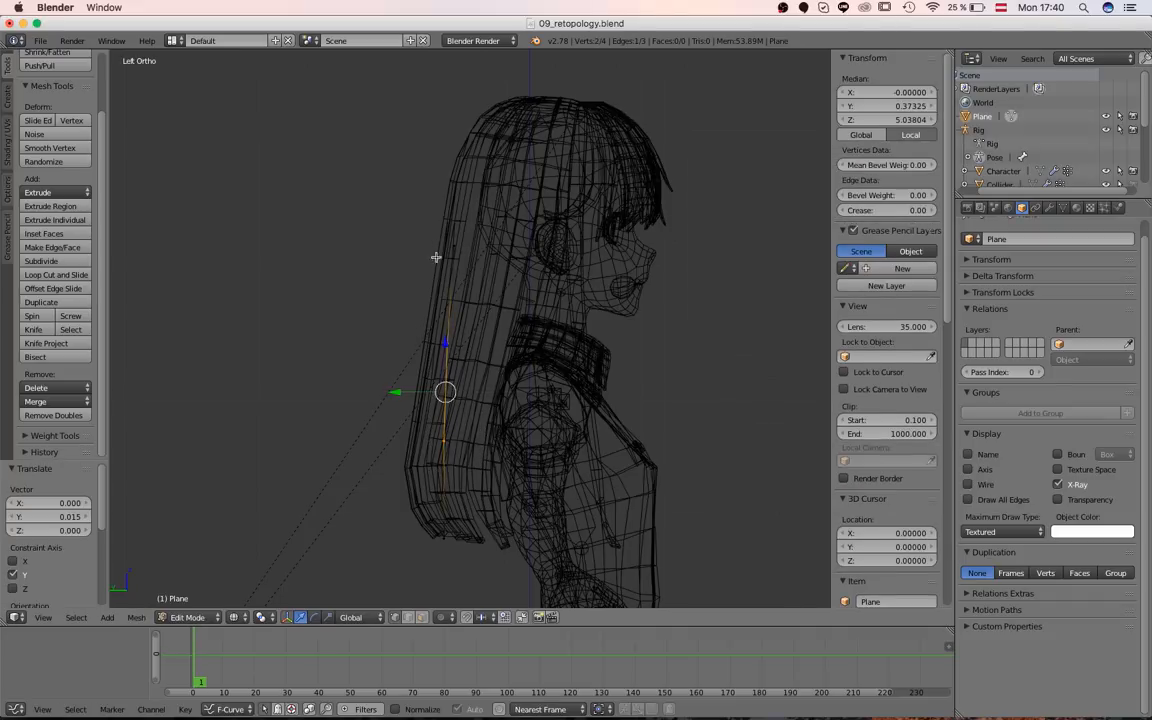
key(a)
key(ctrl+z)
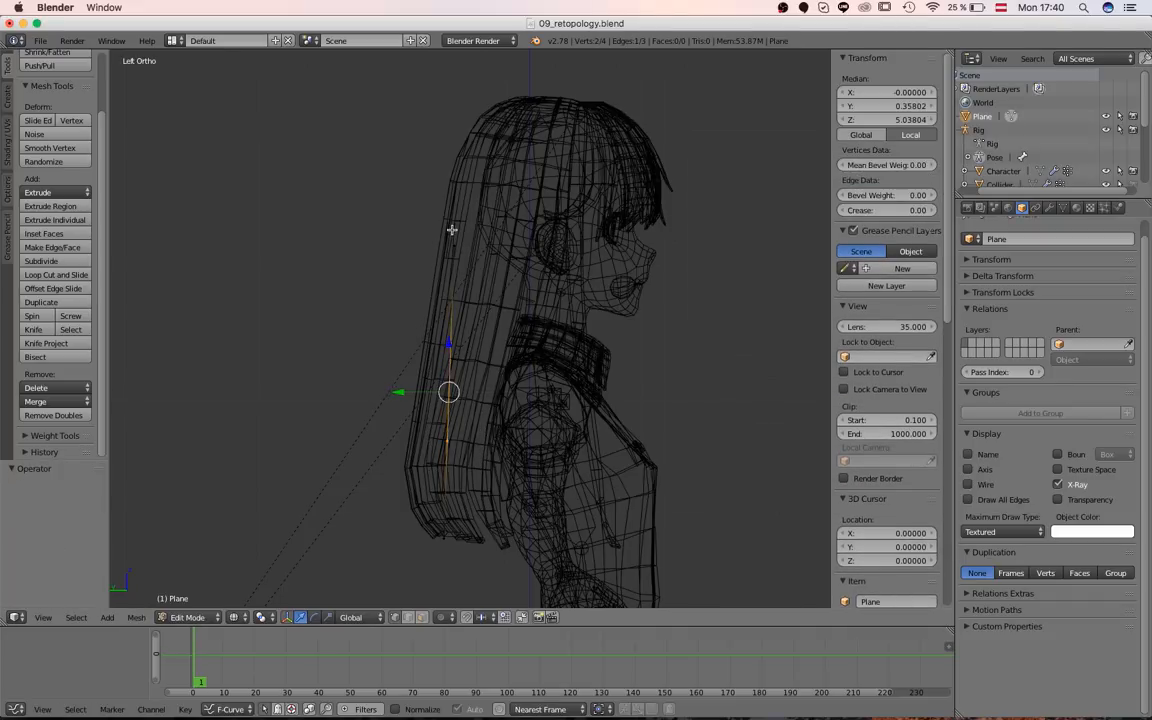
- From above, duplicate the strand by about X -0.551, Y -0.265, and duplicate that copy by about X 0.232, Y 0.201
middle_drag(454, 205, 451, 480)
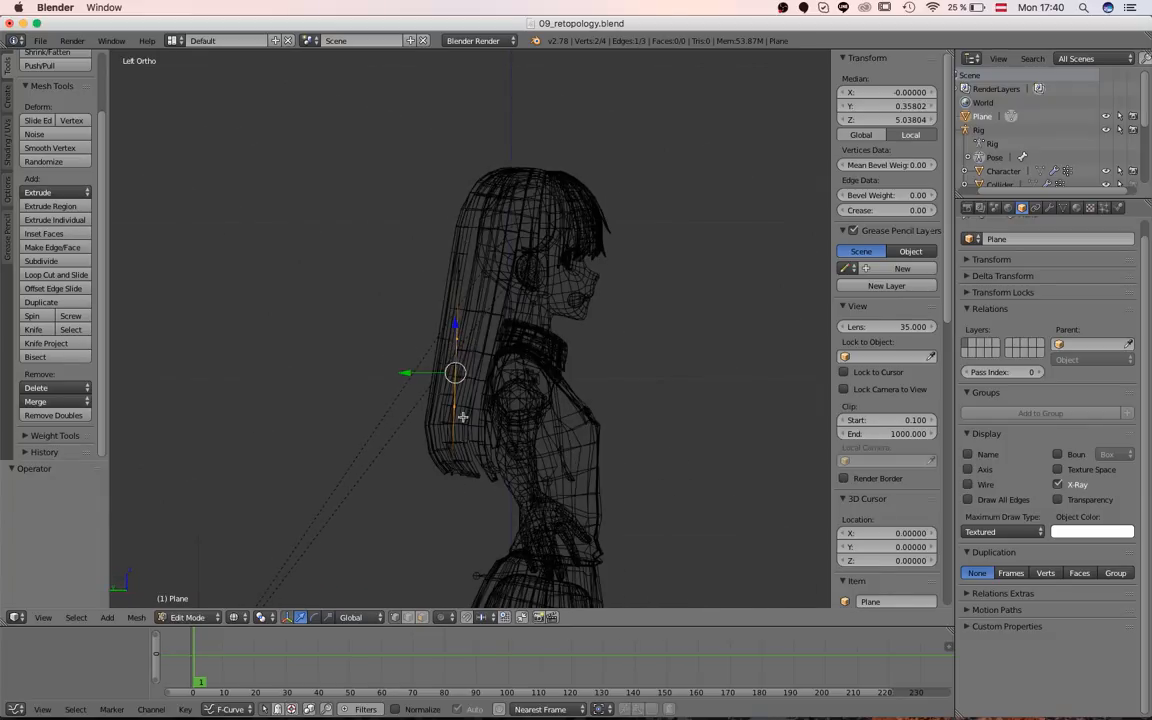
key(a)
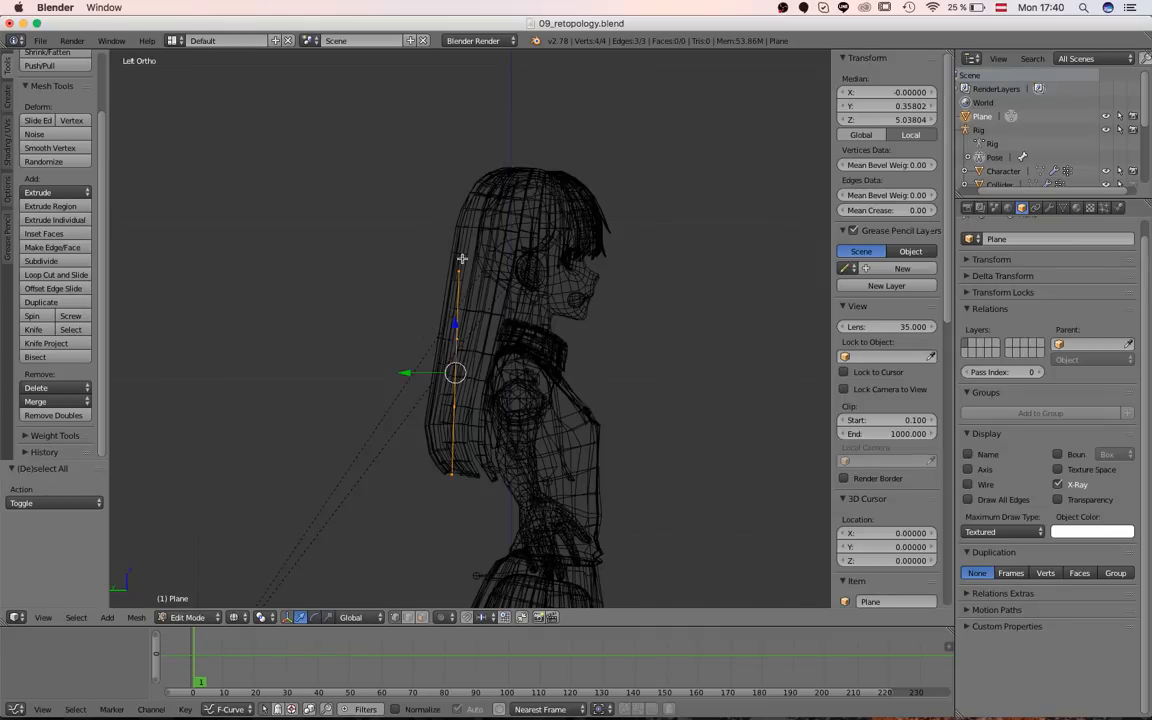
middle_drag(462, 259, 421, 426)
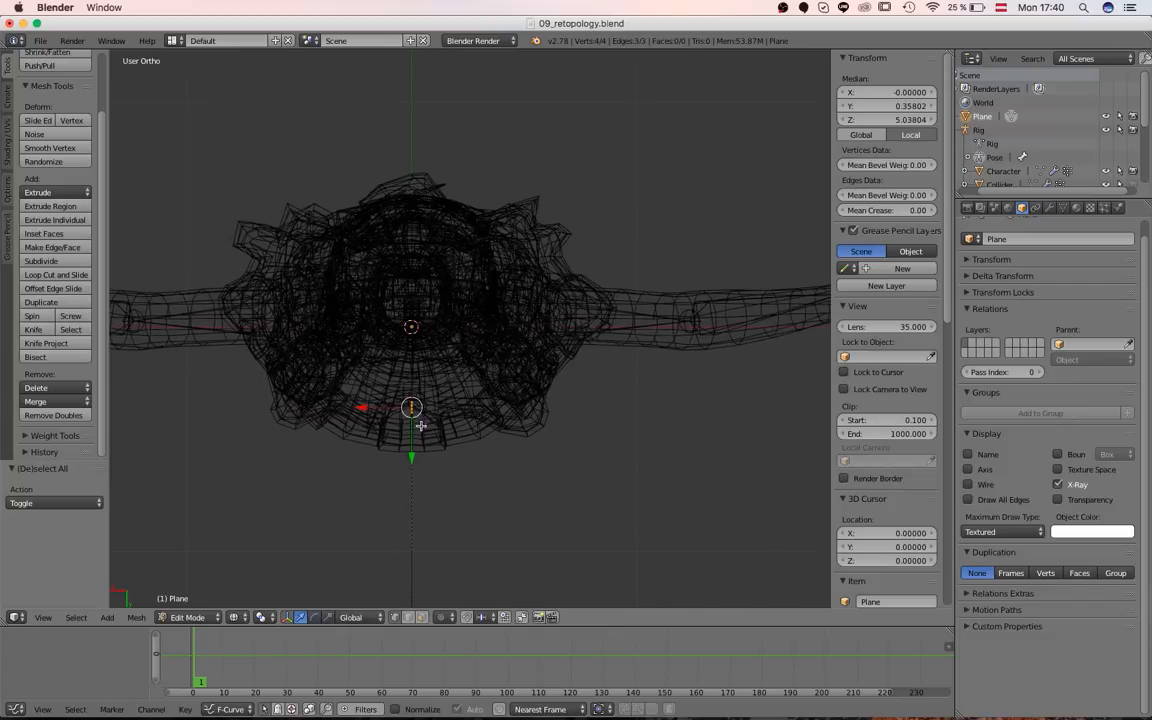
key(g)
click(537, 379)
key(shift+d)
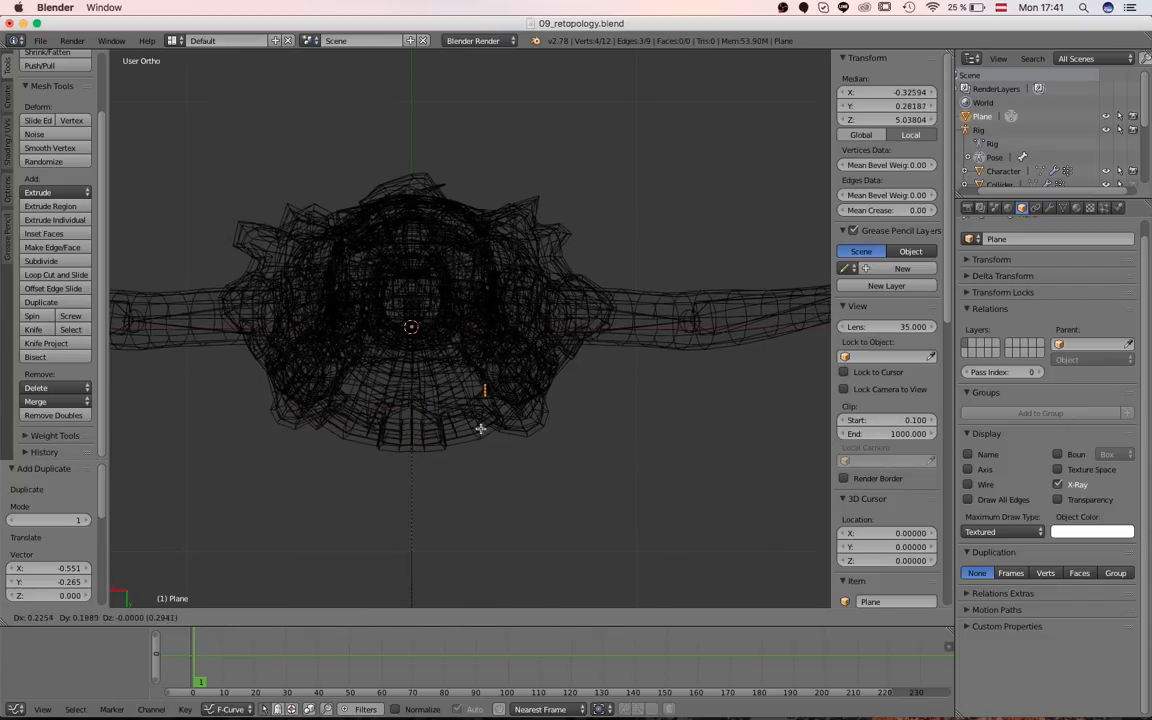
click(482, 427)
- In solid back view, pull the top vertices of both copied strands inward along X, the inner one to about X -0.24
mouse_move(468, 440)
middle_down()
mouse_move(450, 447)
mouse_move(435, 421)
middle_up()
key(z)
key(ctrl+KP_1)
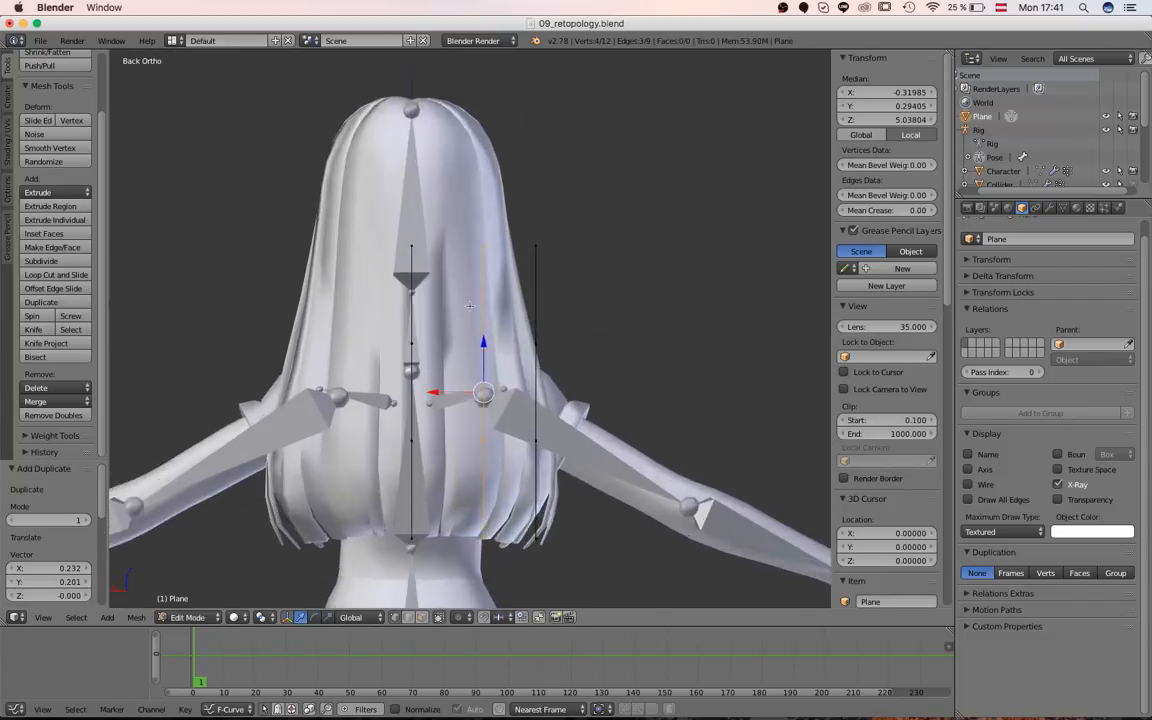
scroll(560, 212, up, 4)
right_click(583, 186)
key(g)
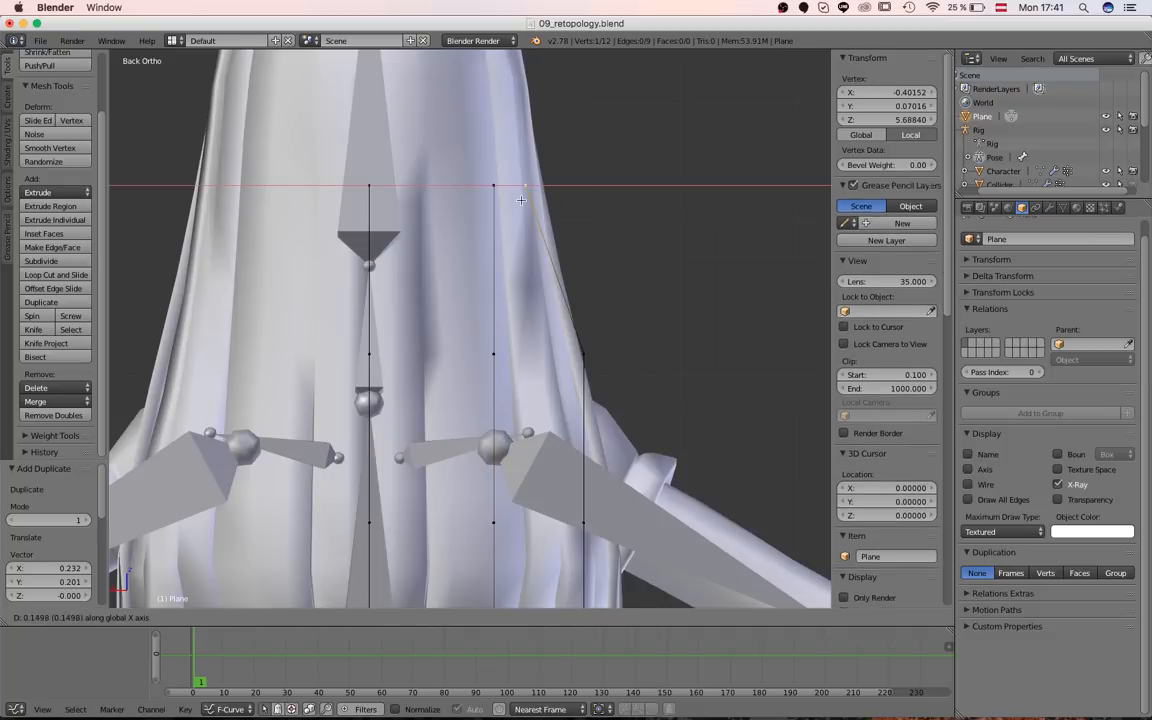
click(522, 196)
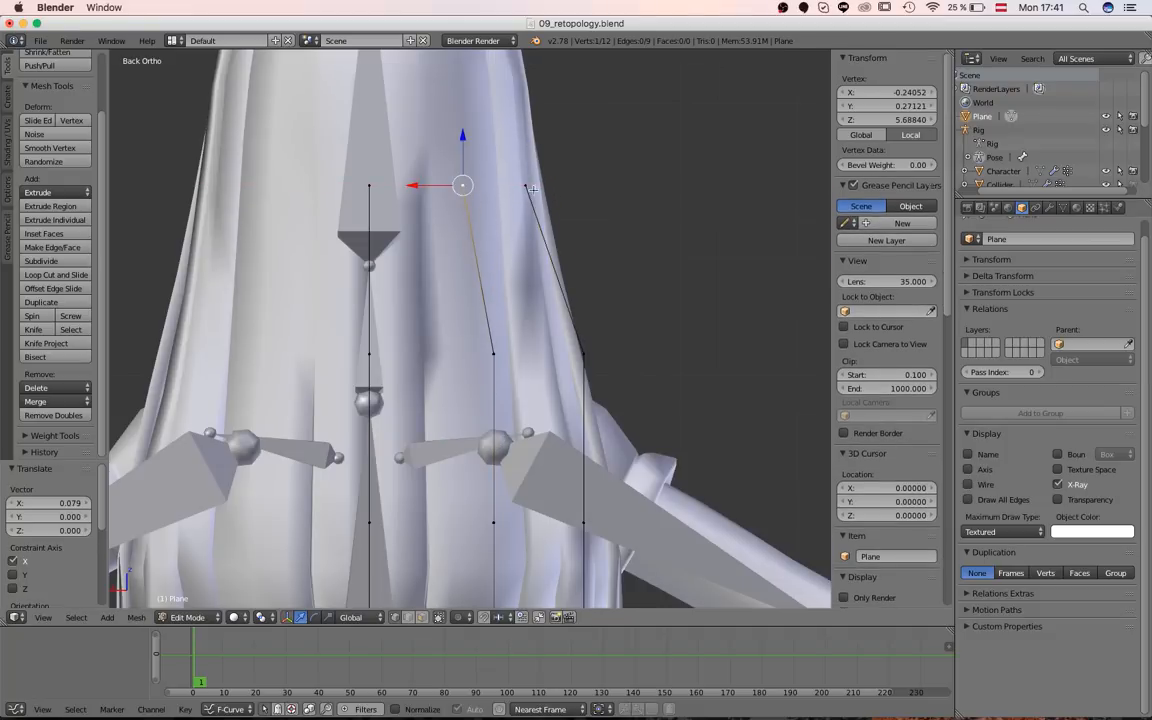
key(g)
click(525, 189)
- Move the outer strand's second vertex inward to about X -0.43 and its top vertex to about X -0.35
right_click(588, 365)
key(g)
key(x)
click(551, 359)
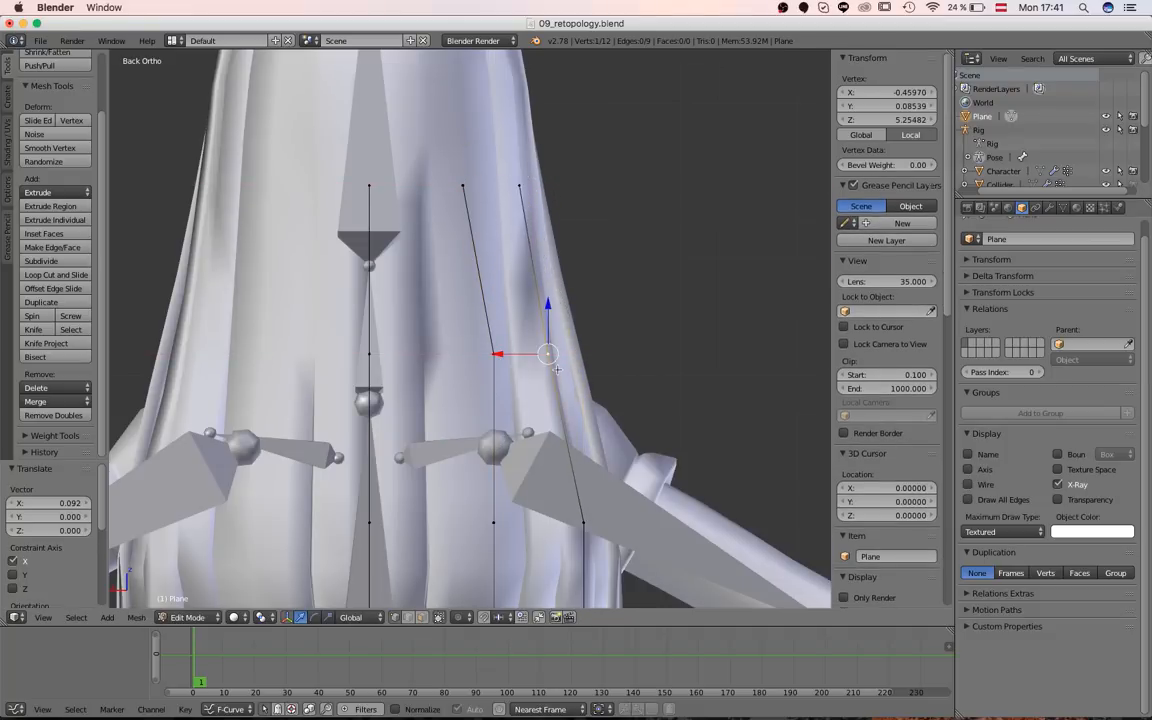
middle_drag(550, 361, 530, 400)
key(g)
key(x)
key(g)
key(x)
click(381, 291)
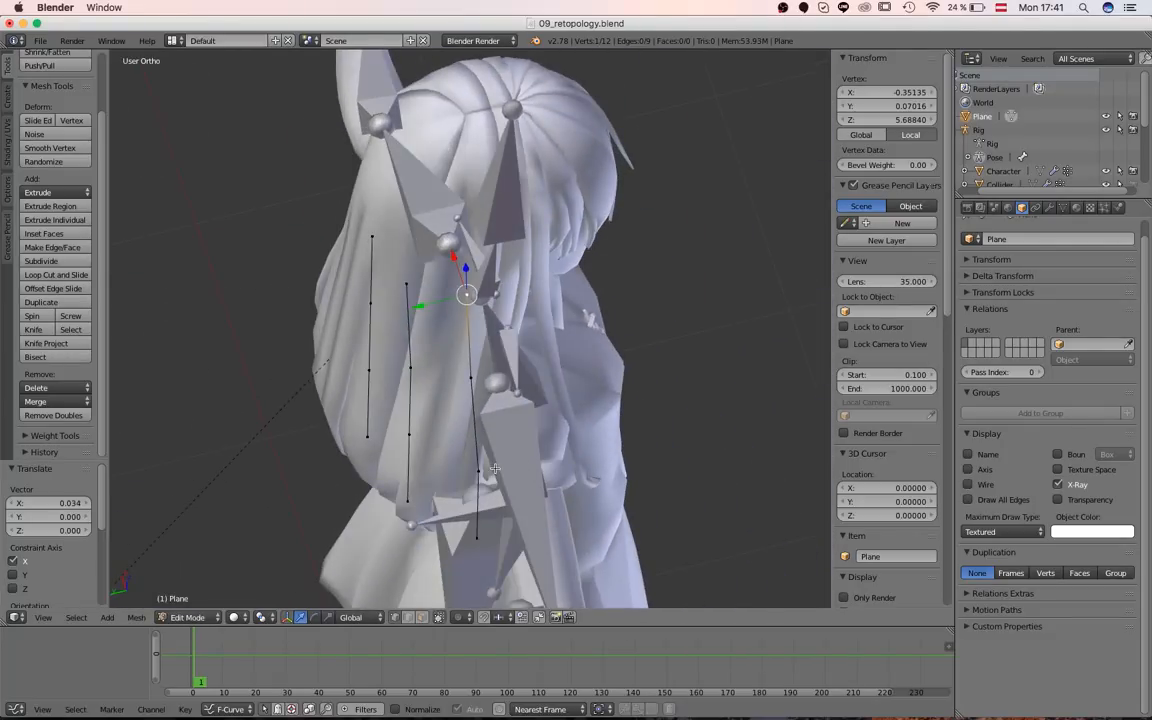
- Move the outer strand's two lower vertices inward toward the hair and rotate them about 4.9°
right_click(474, 474)
middle_drag(413, 524, 516, 228)
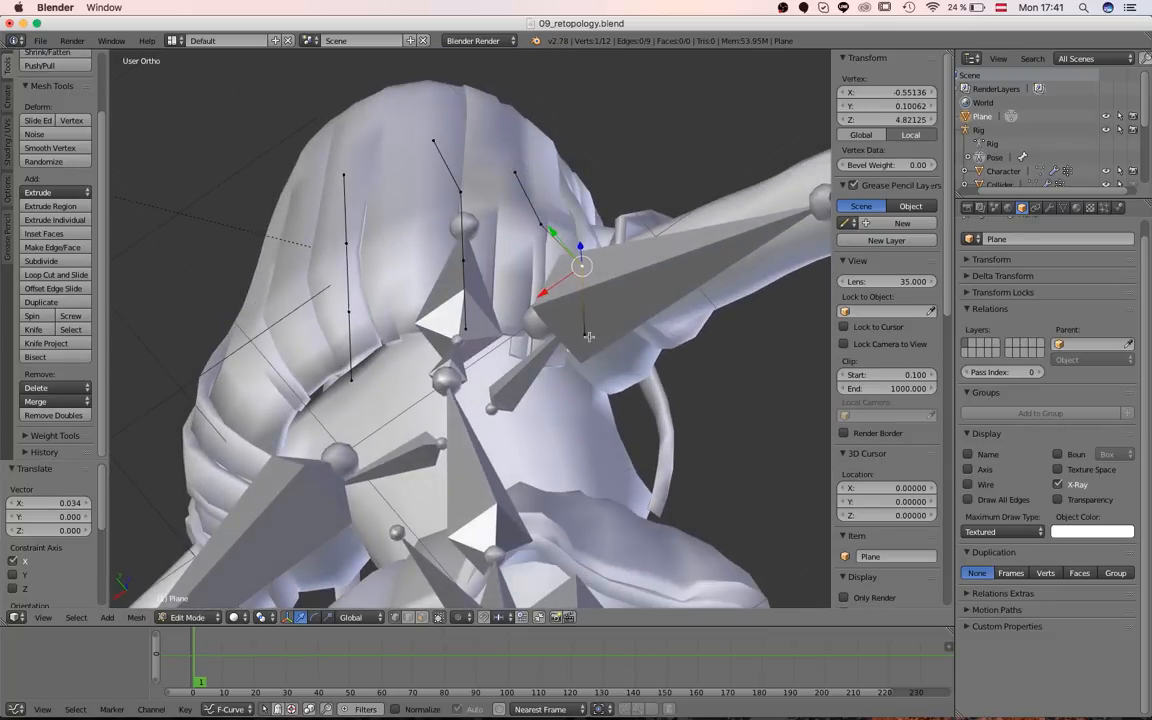
shift+right_click(584, 338)
key(g)
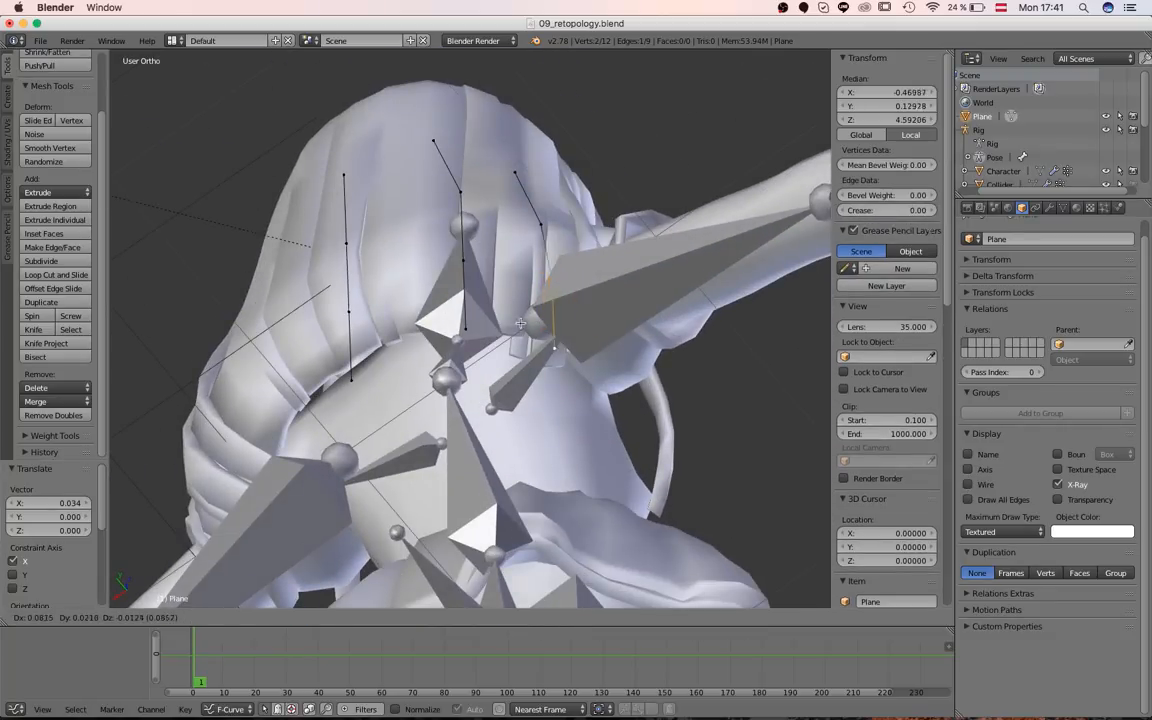
key(r)
click(646, 329)
- In left view, move the outer strand's second vertex back along Y by 0.015
middle_drag(646, 329, 505, 399)
key(ctrl+KP_3)
scroll(505, 399, down, 2)
scroll(480, 340, up, 1)
right_click(450, 280)
key(g)
key(y)
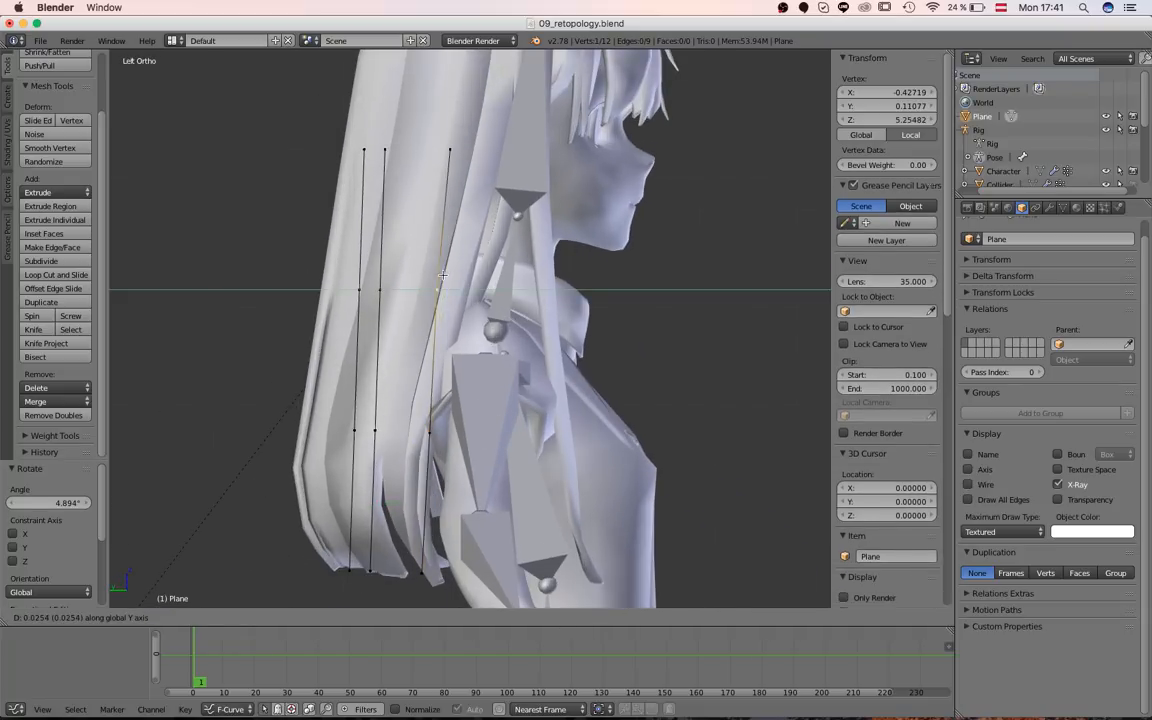
click(446, 274)
- In back view, shift the middle strand's lower three vertices inward 0.063 along X and its end vertex a further 0.015
middle_drag(360, 497, 471, 414)
shift+right_click(527, 541)
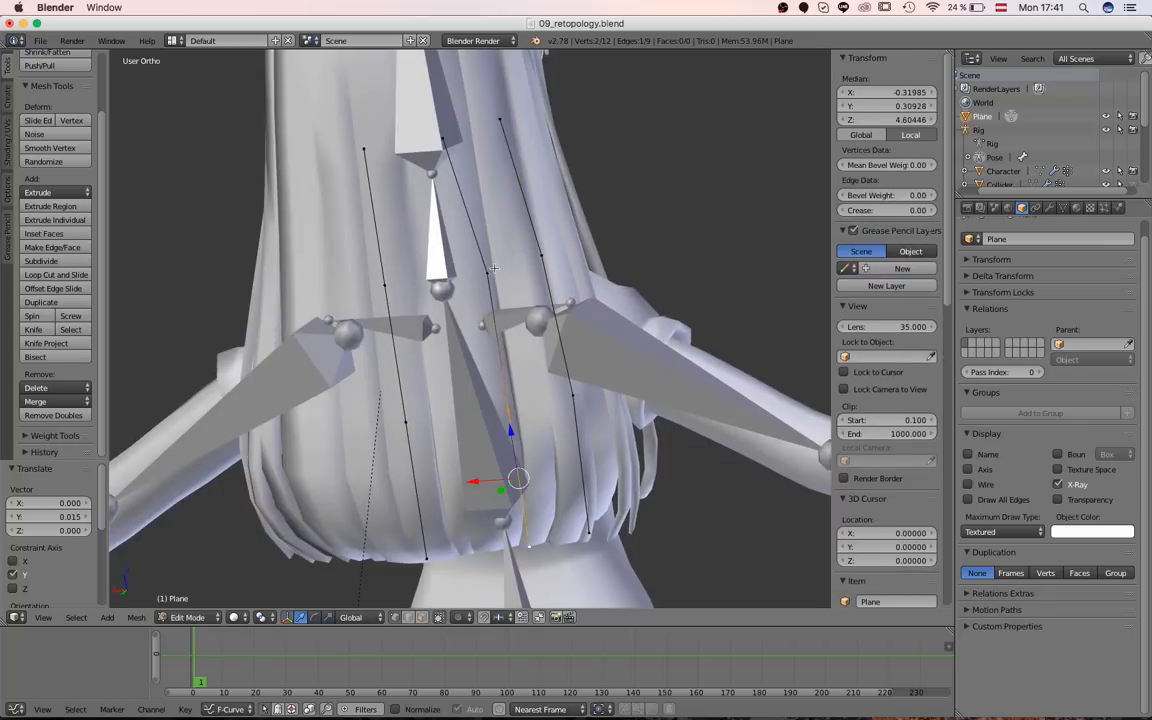
shift+right_click(488, 275)
key(ctrl+KP_1)
key(g)
click(512, 341)
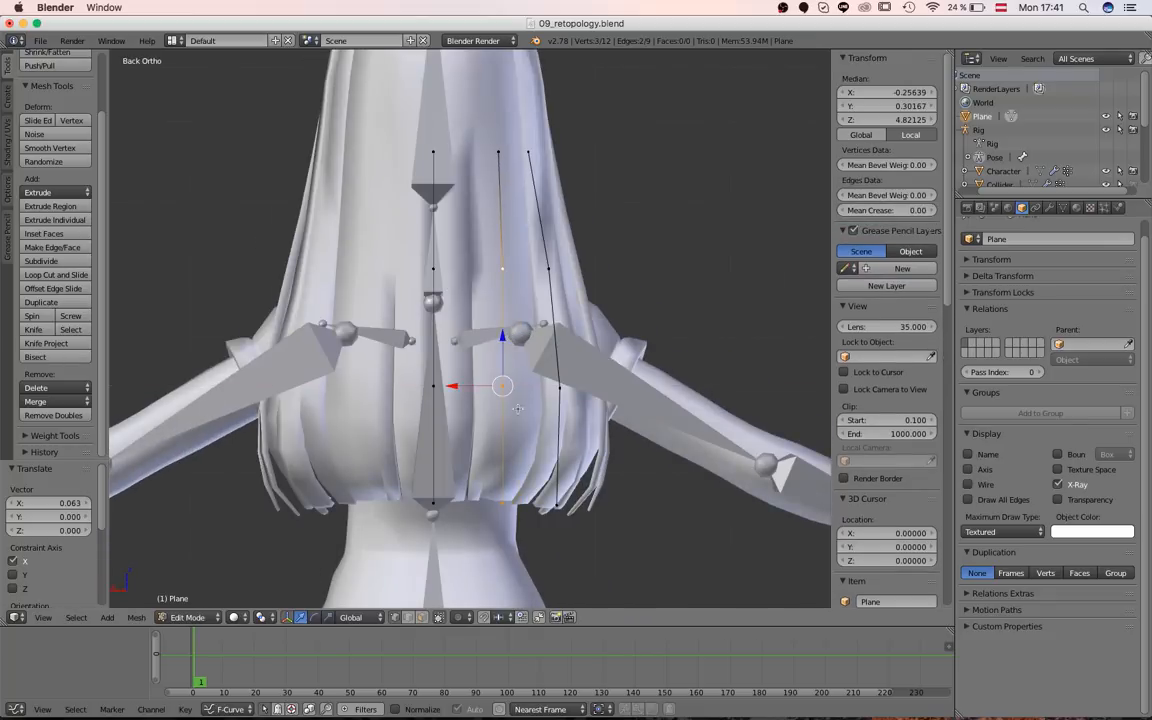
right_click(503, 498)
key(g)
key(x)
click(498, 470)
- Select the middle strand's two inner vertices and adjust their depth slightly in left view
middle_drag(500, 420, 405, 300)
shift+right_click(408, 390)
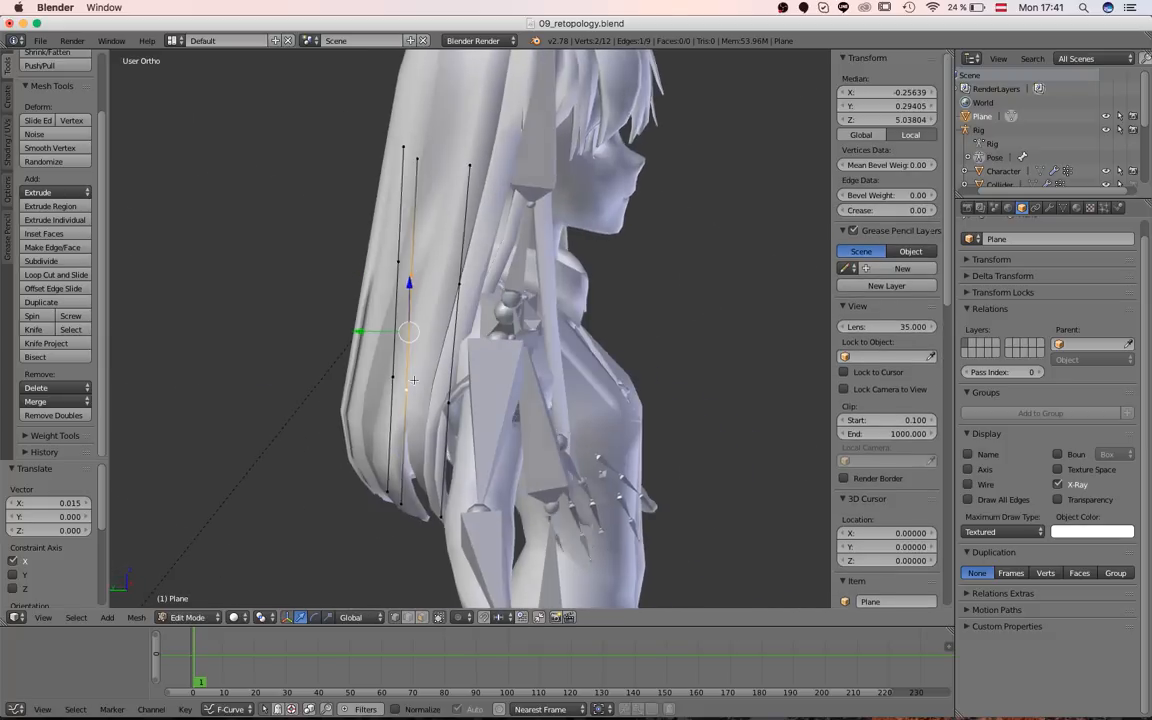
key(ctrl+KP_3)
key(g)
click(407, 354)
middle_drag(408, 355, 474, 345)
key(a)
key(a)
- Move the outer strand's two inner vertices back along Y so the strand follows the hair
scroll(525, 380, down, 1)
key(ctrl+KP_3)
right_click(457, 375)
shift+right_click(463, 287)
key(g)
key(y)
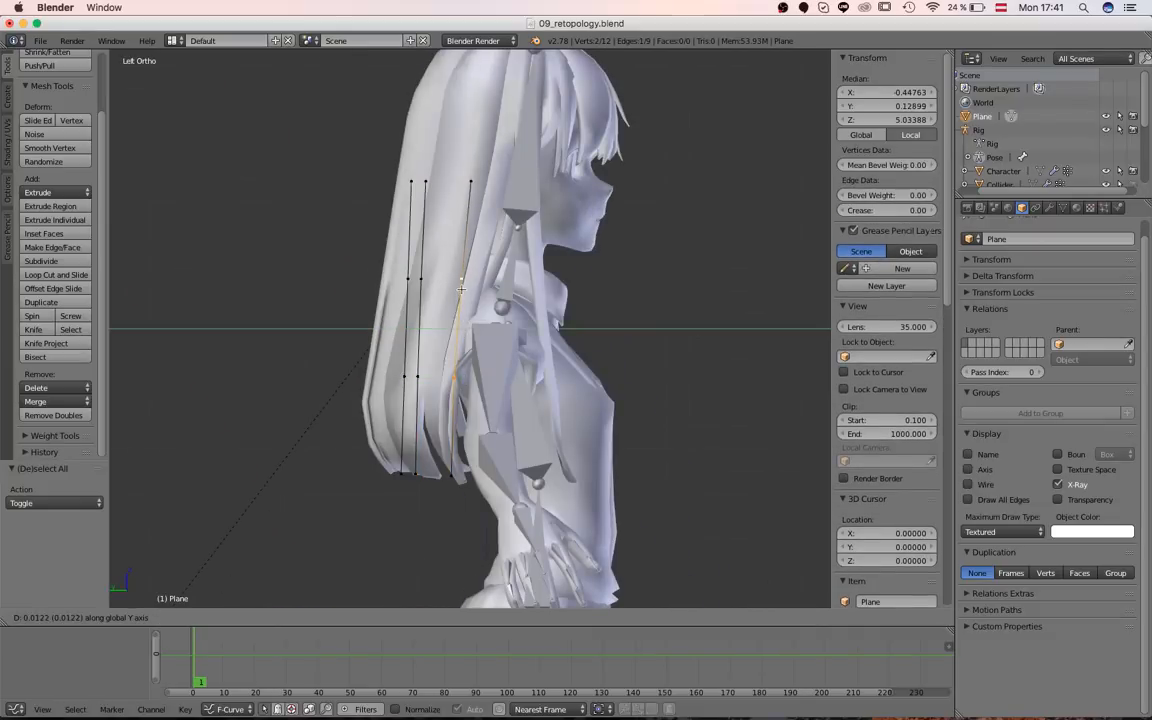
click(454, 293)
middle_drag(454, 293, 376, 505)
- Duplicate the middle strand forward by -0.576 along Y to the front lock of hair
key(a)
scroll(497, 307, down, 2)
alt+right_click(496, 387)
middle_drag(497, 385, 563, 610)
key(ctrl+KP_3)
key(shift+d)
key(y)
click(520, 301)
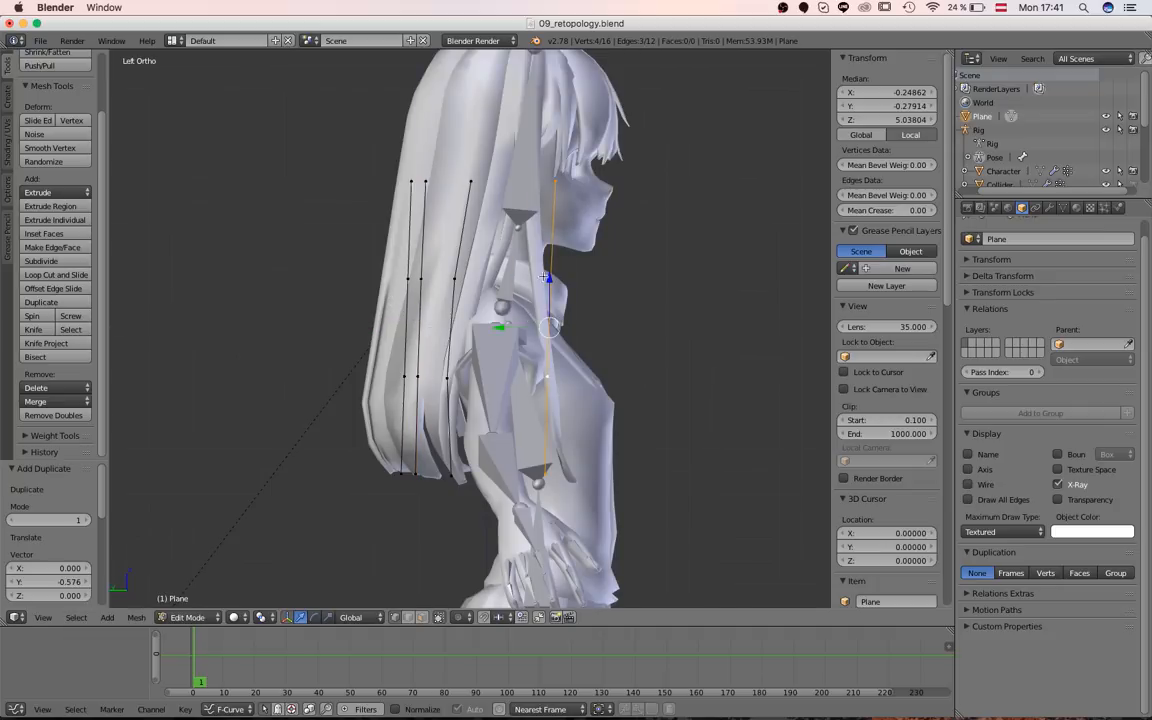
- Shape the front strand along Y: top vertex to about -0.20, second vertex to about -0.23, end vertex to about -0.35
right_click(558, 186)
key(g)
key(y)
click(533, 187)
key(g)
key(y)
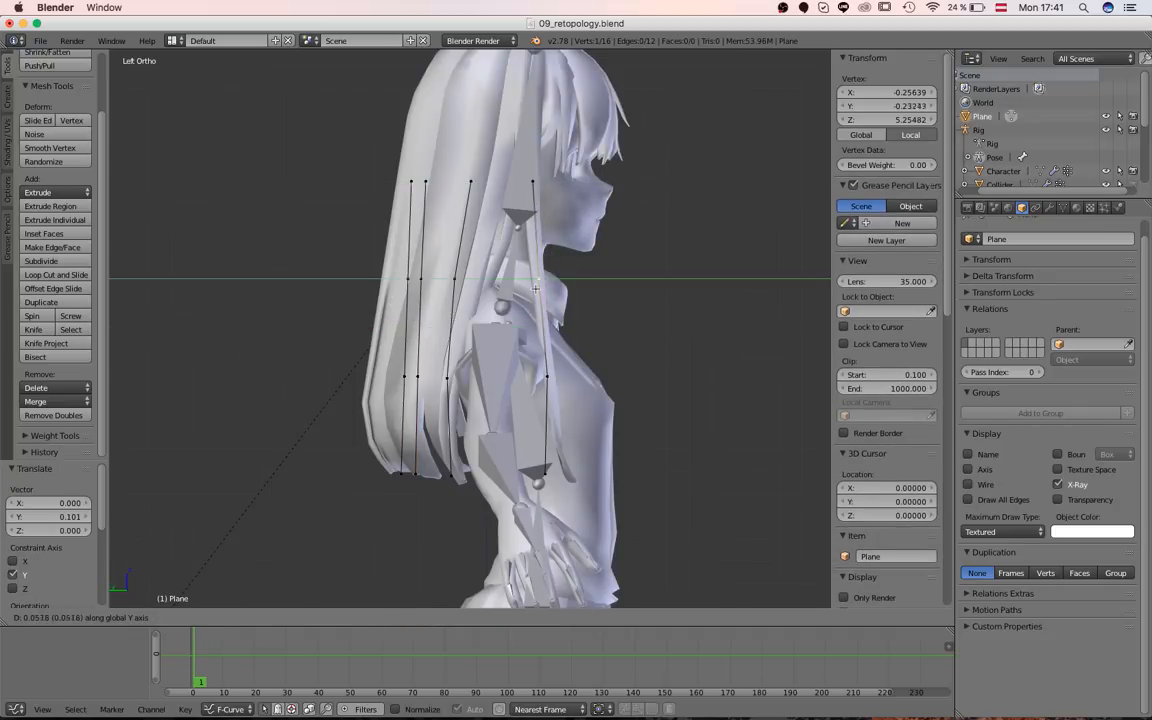
click(543, 372)
key(g)
key(y)
click(564, 473)
- In front view, move the front strand's end vertex -0.168 along X and its third vertex outward to follow the lock
middle_drag(564, 470, 438, 370)
key(KP_1)
key(g)
key(x)
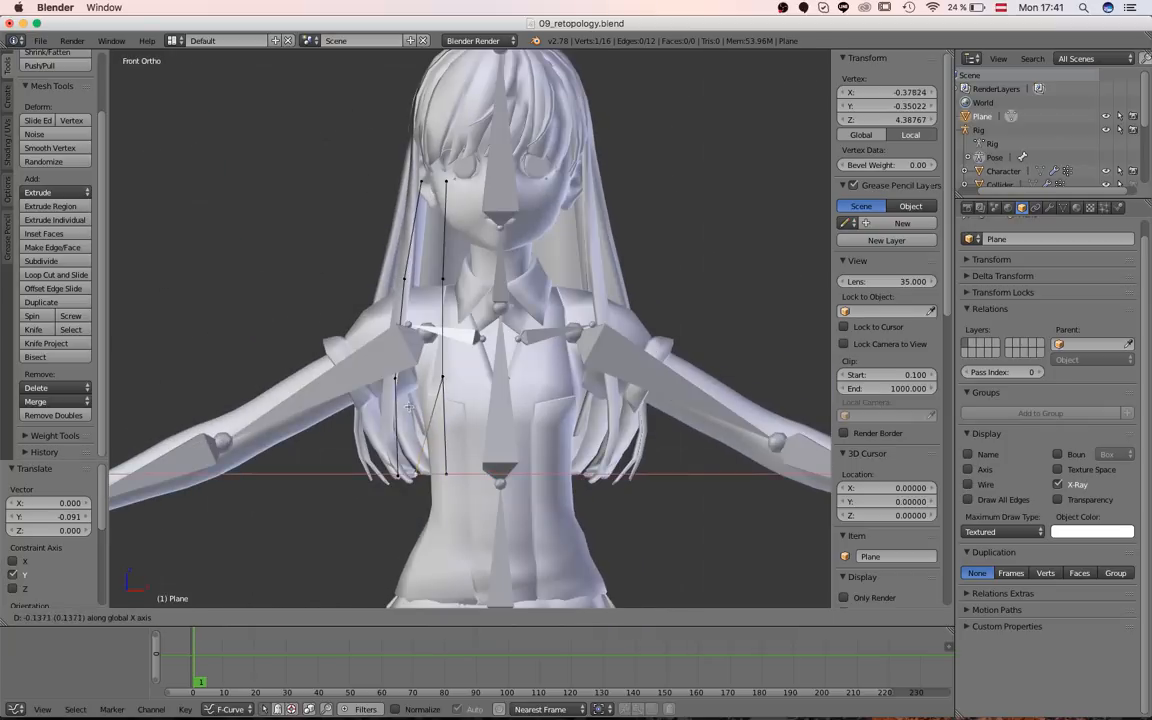
click(404, 372)
right_click(446, 373)
key(g)
key(x)
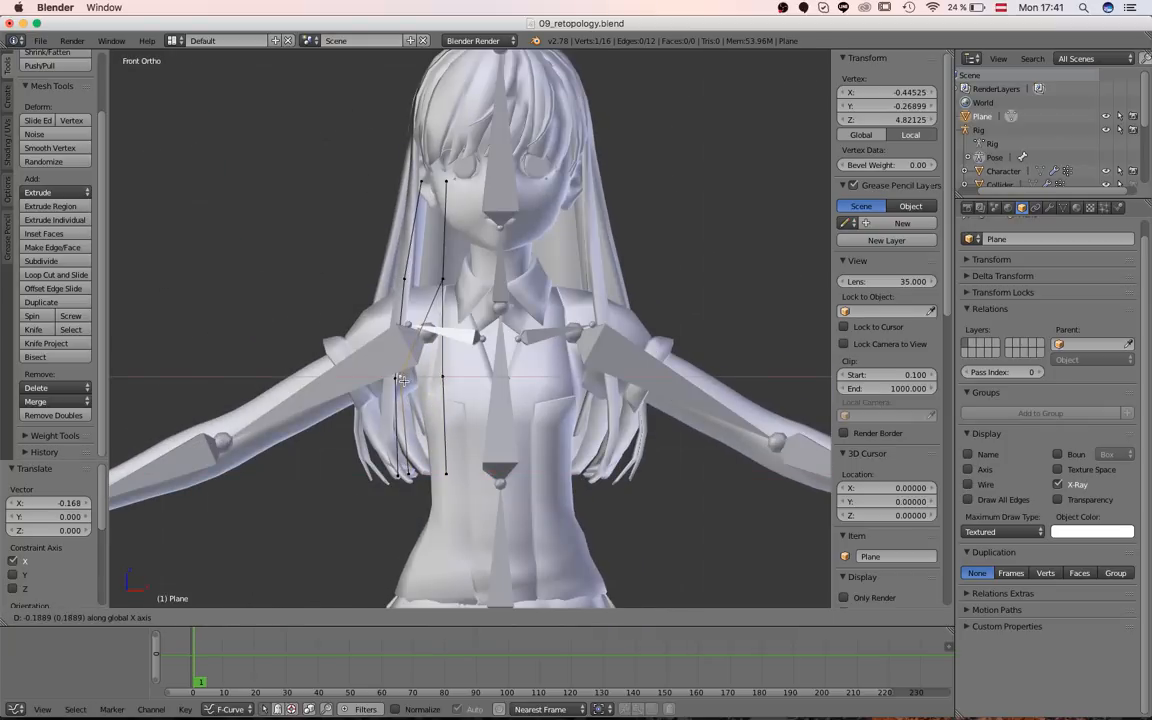
click(401, 380)
- Move the front strand's second vertex -0.146 and its top vertex -0.134 along X
middle_drag(402, 381, 437, 406)
key(KP_1)
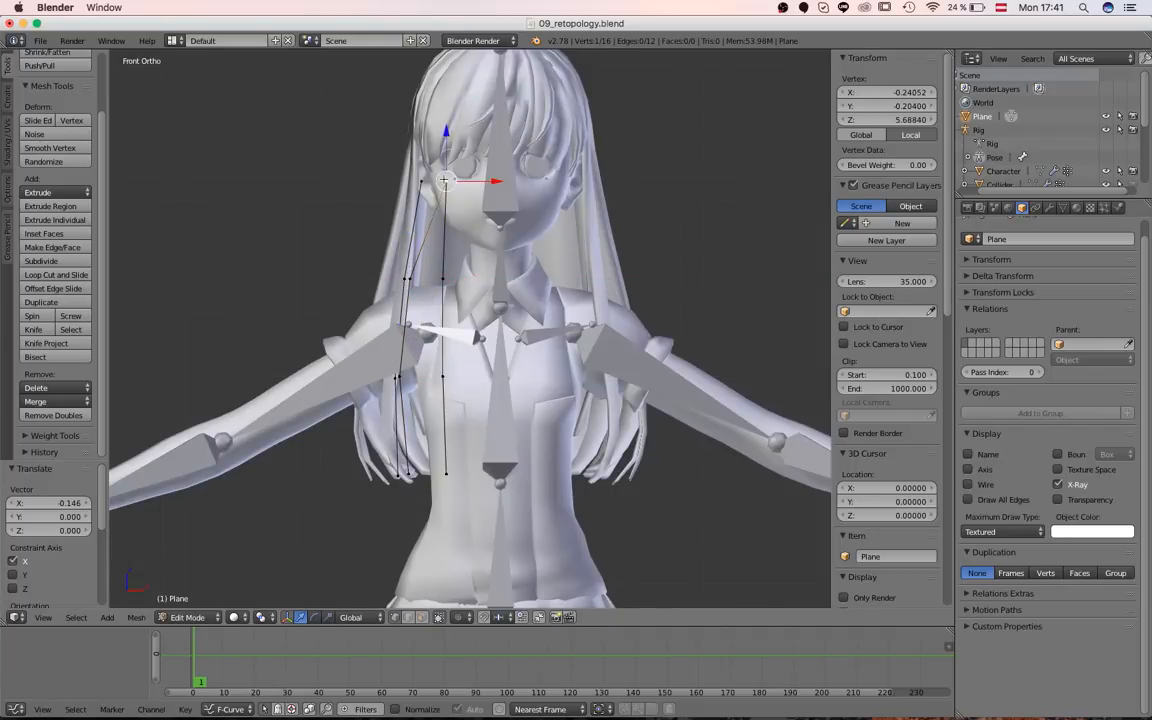
key(g)
key(x)
click(414, 183)
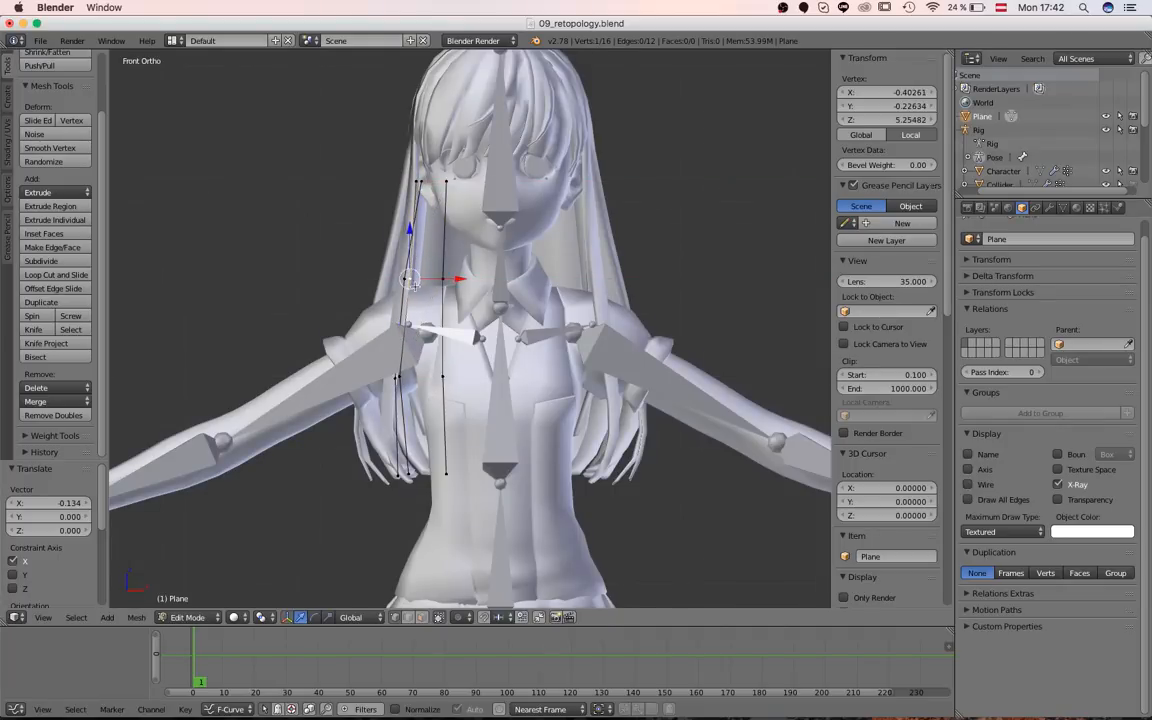
key(a)
- Shift the front strand's two inner vertices slightly outward along X and rotate them to fit the front lock
middle_drag(410, 281, 474, 375)
middle_drag(454, 430, 430, 300)
right_click(430, 300)
shift+right_click(430, 300)
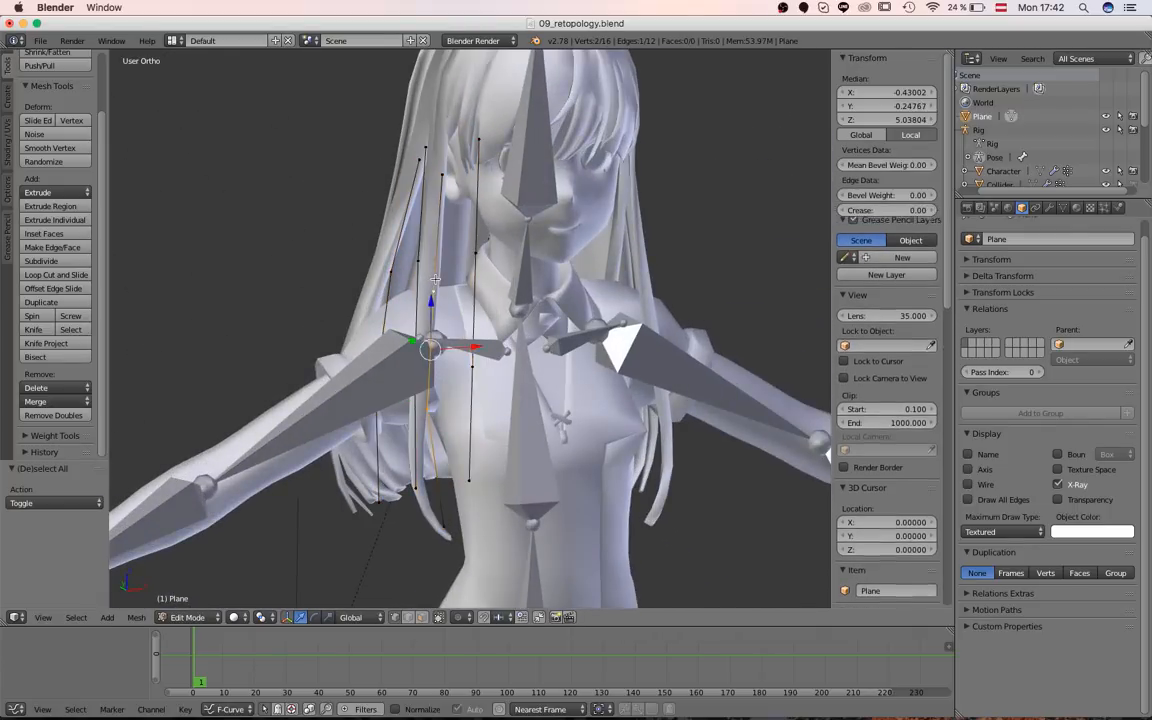
key(g)
key(y)
click(410, 290)
key(KP_1)
key(g)
key(x)
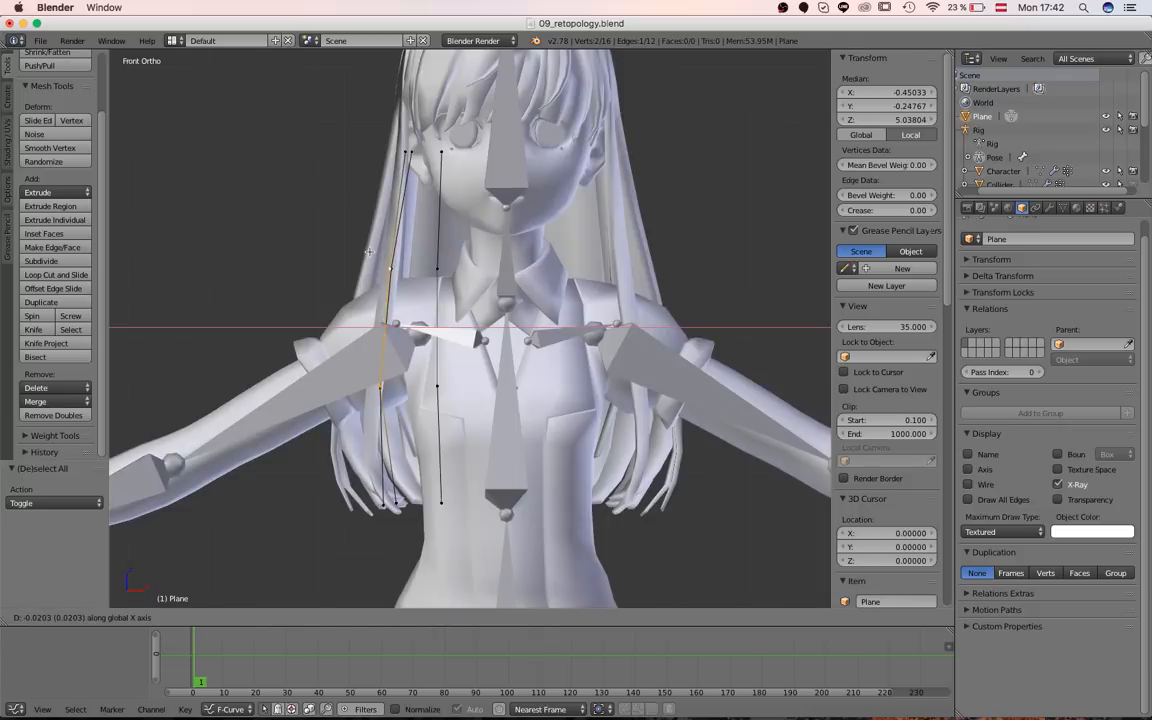
click(368, 250)
key(r)
click(446, 264)
- Select the three side strands from above and set the pivot point to 3D Cursor
middle_drag(410, 345, 486, 437)
key(a)
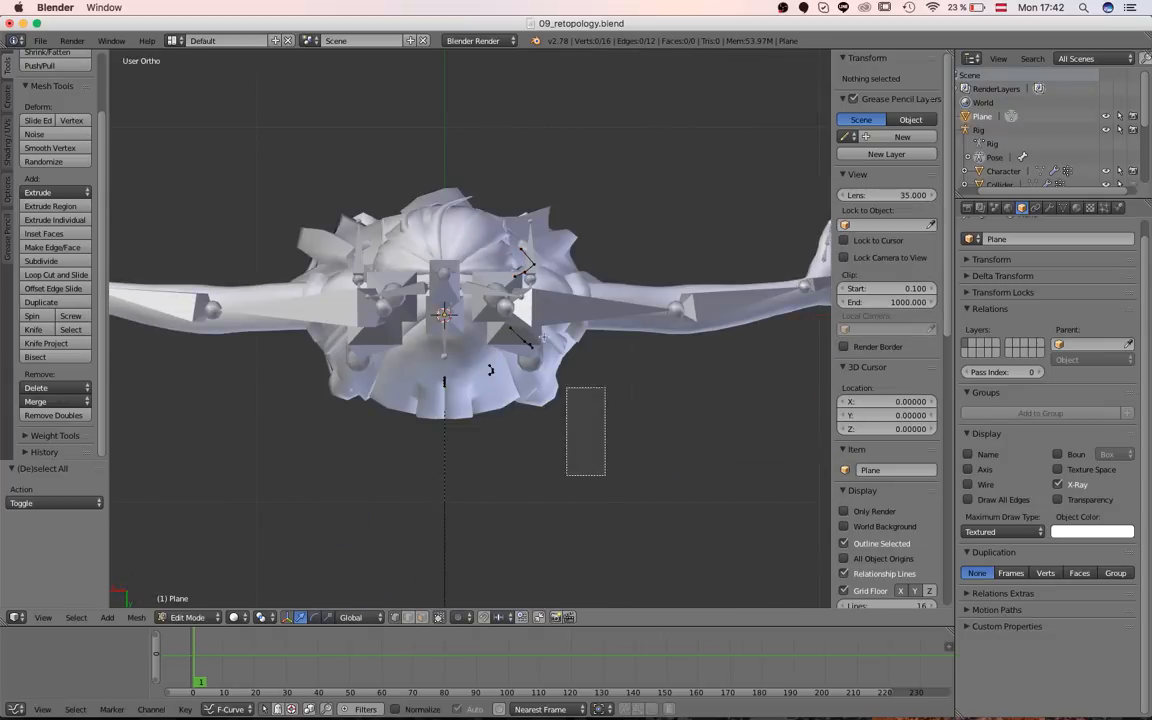
drag(543, 338, 468, 203)
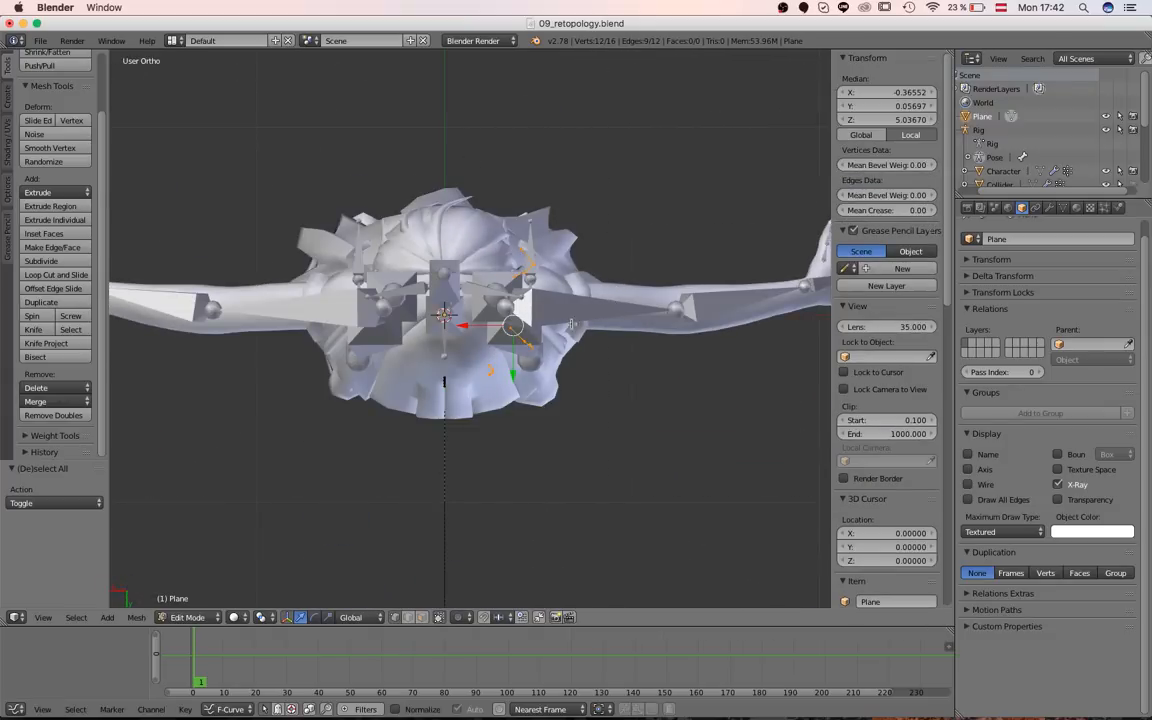
click(263, 617)
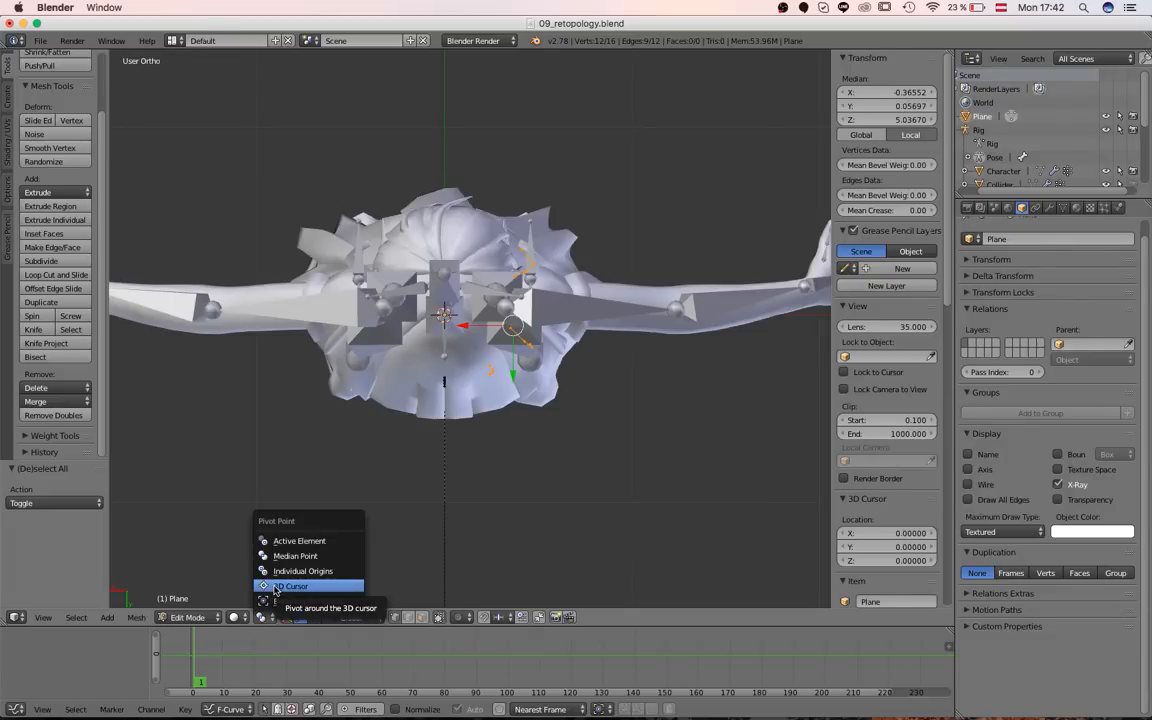
click(276, 590)
- Duplicate the three side strands in place and mirror the copies to the other side by scaling -1 along X
scroll(478, 279, down, 2)
scroll(478, 279, up, 3)
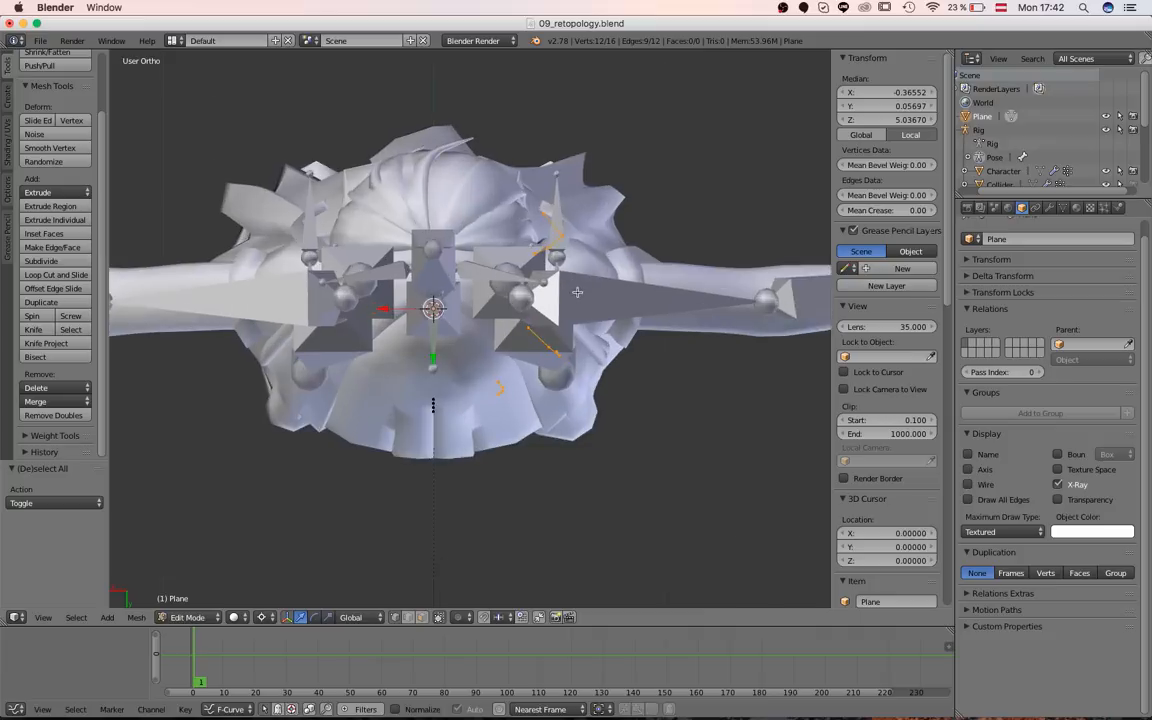
scroll(478, 279, down, 1)
key(shift+d)
right_click(607, 283)
key(s)
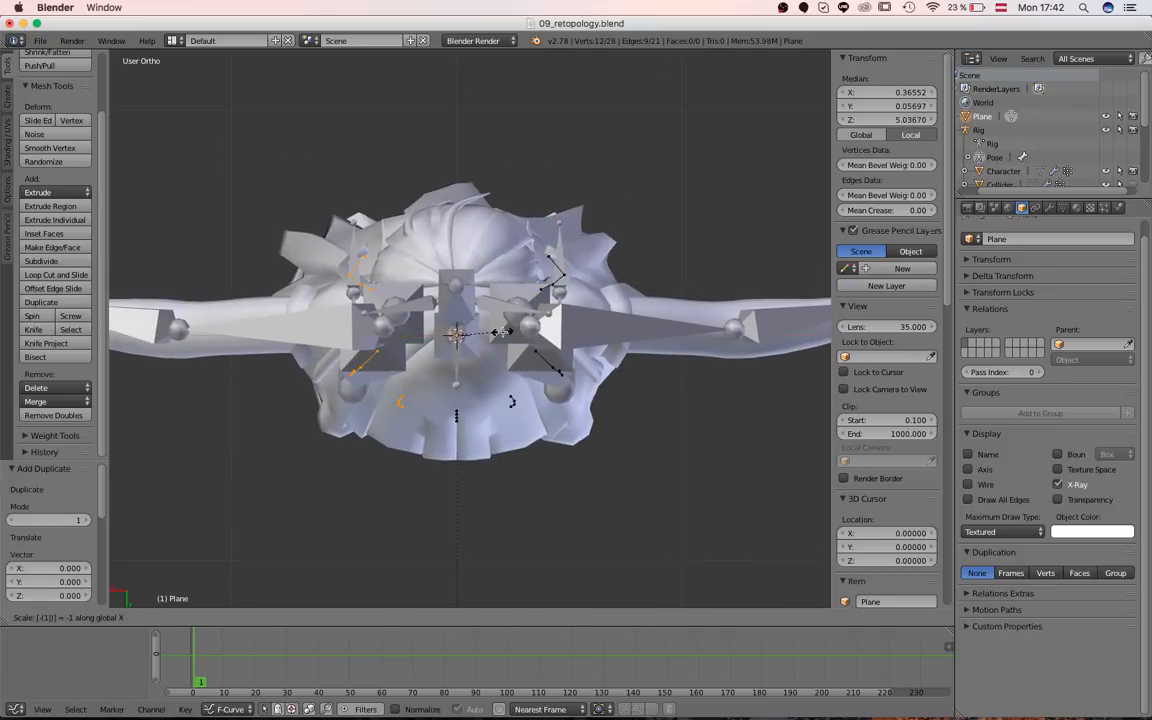
key(Return)
key(a)
key(a)
middle_drag(470, 400, 402, 285)
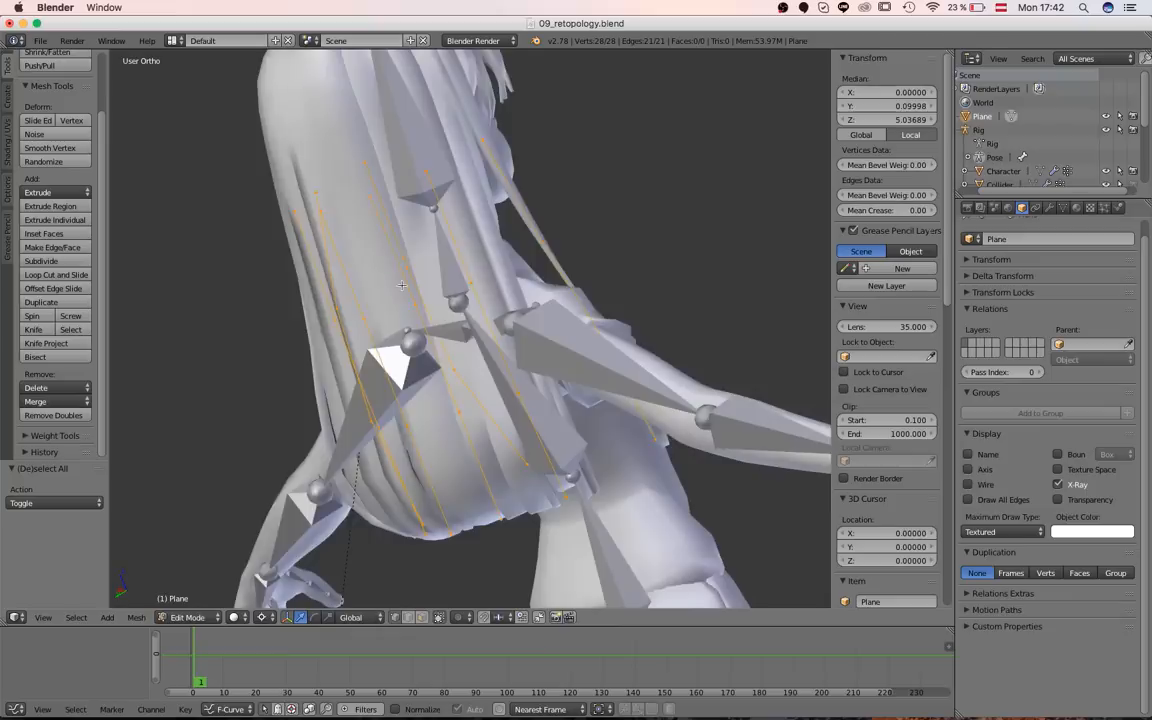
- Leave Edit Mode, move the guide strand object to layer 3, and show that layer together with the current one
scroll(402, 285, down, 5)
key(Tab)
key(m)
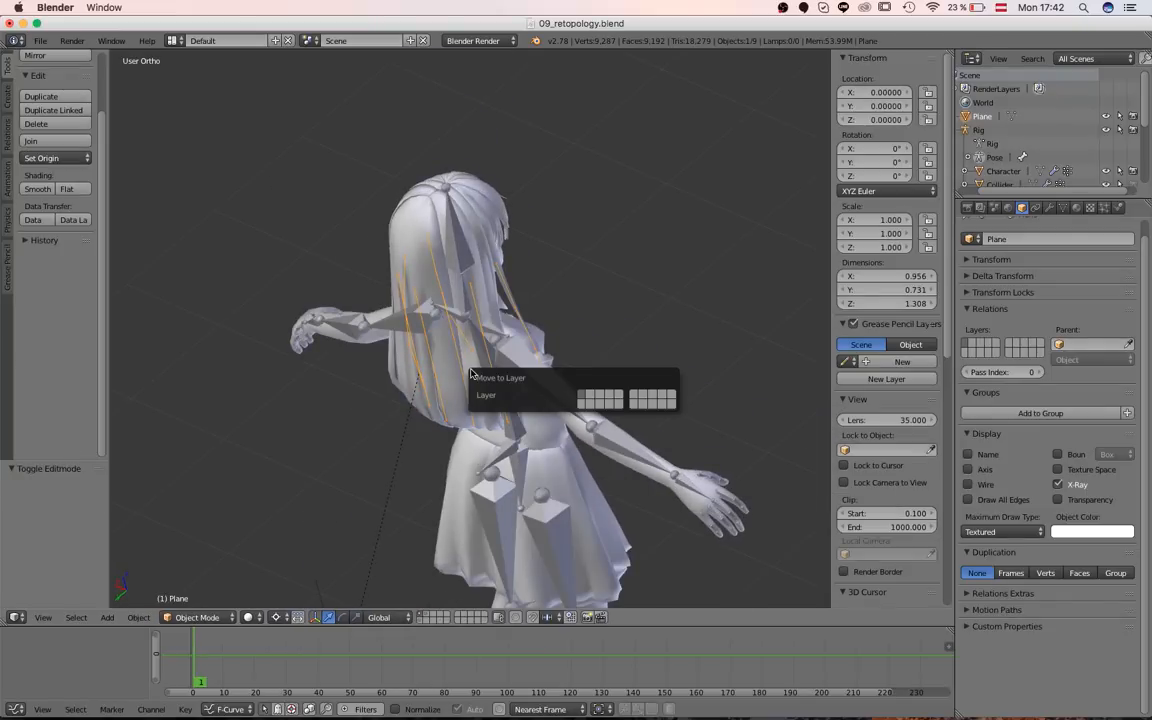
key(3)
key(Return)
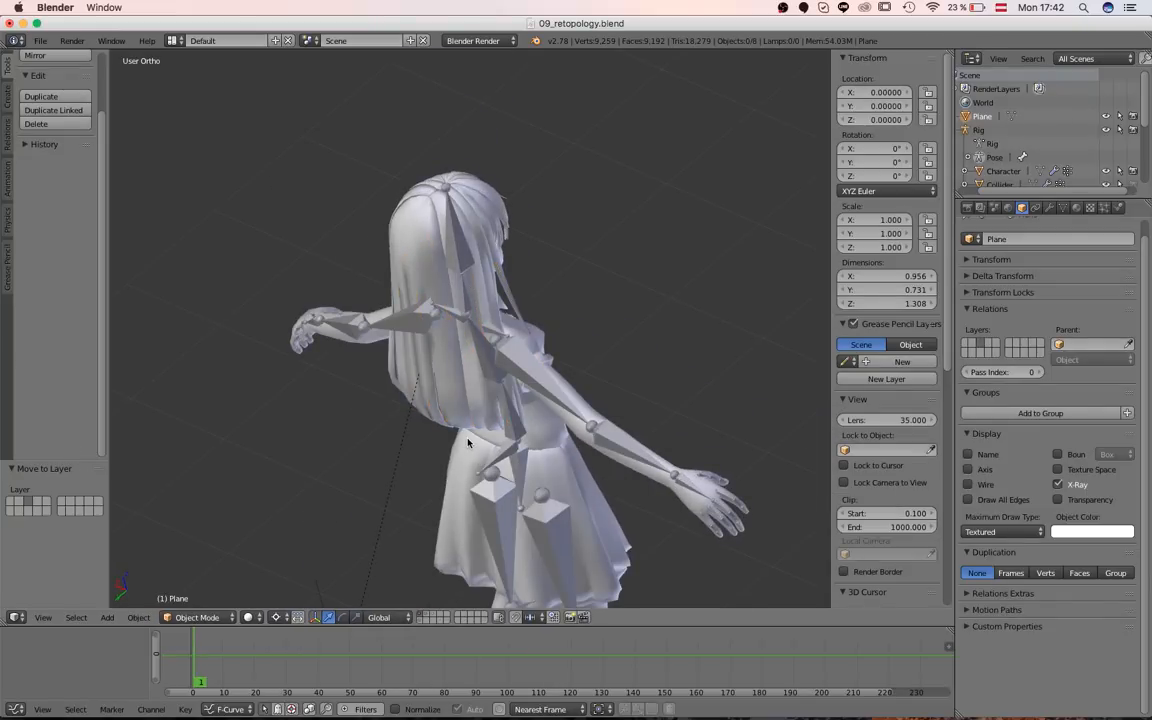
key(shift+3)
middle_drag(464, 436, 446, 352)
key(a)
right_click(518, 293)
right_click(519, 294)
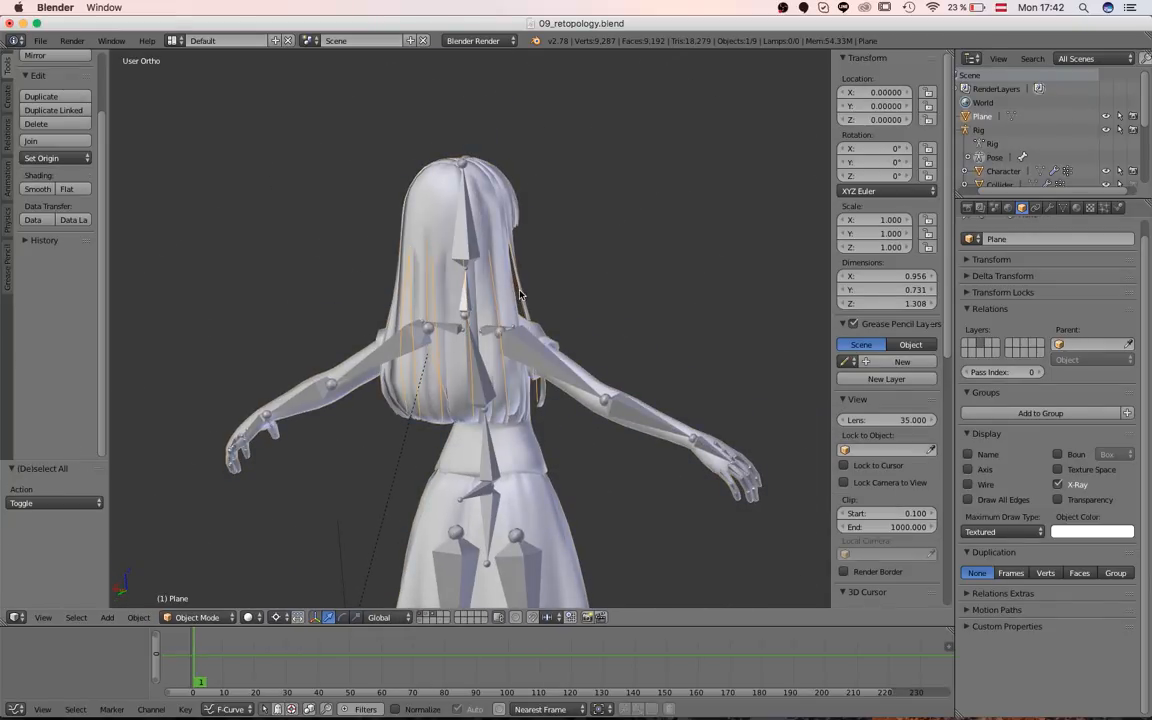
- Examine how all the guide strands run through the hair in left view, in both solid and wireframe display
scroll(519, 296, down, 4)
shift+middle_drag(391, 535, 405, 435)
middle_drag(405, 435, 425, 204)
right_click(399, 418)
key(ctrl+KP_3)
scroll(398, 396, down, 1)
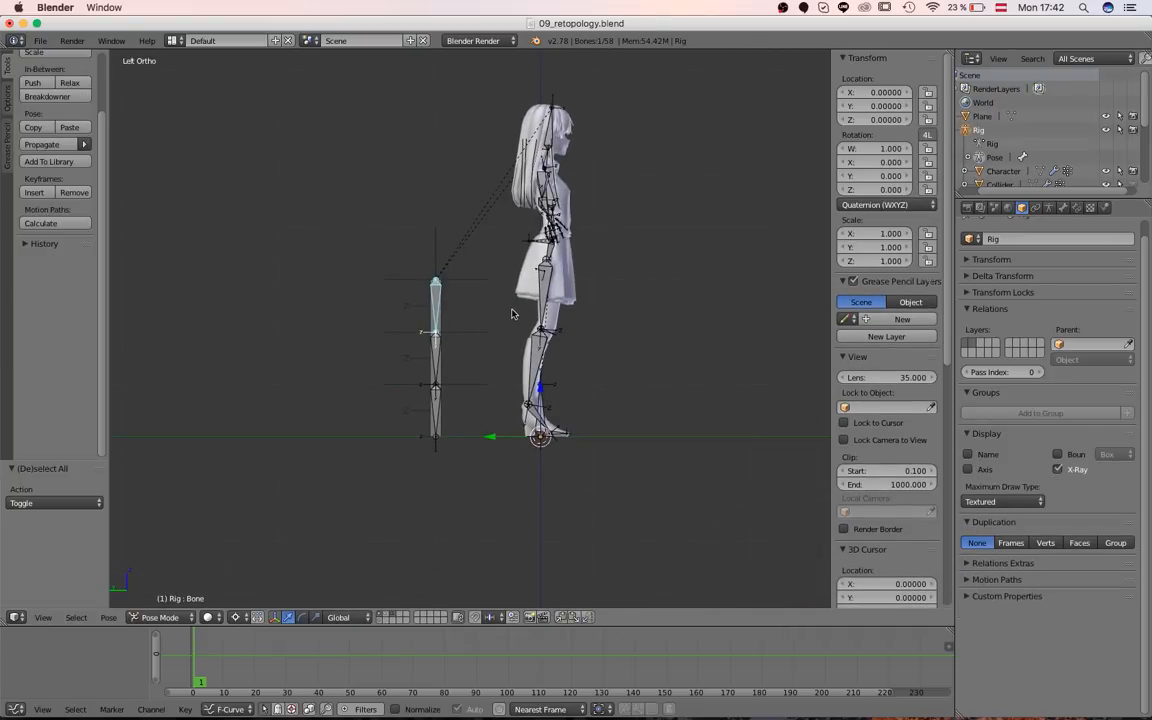
scroll(540, 187, up, 3)
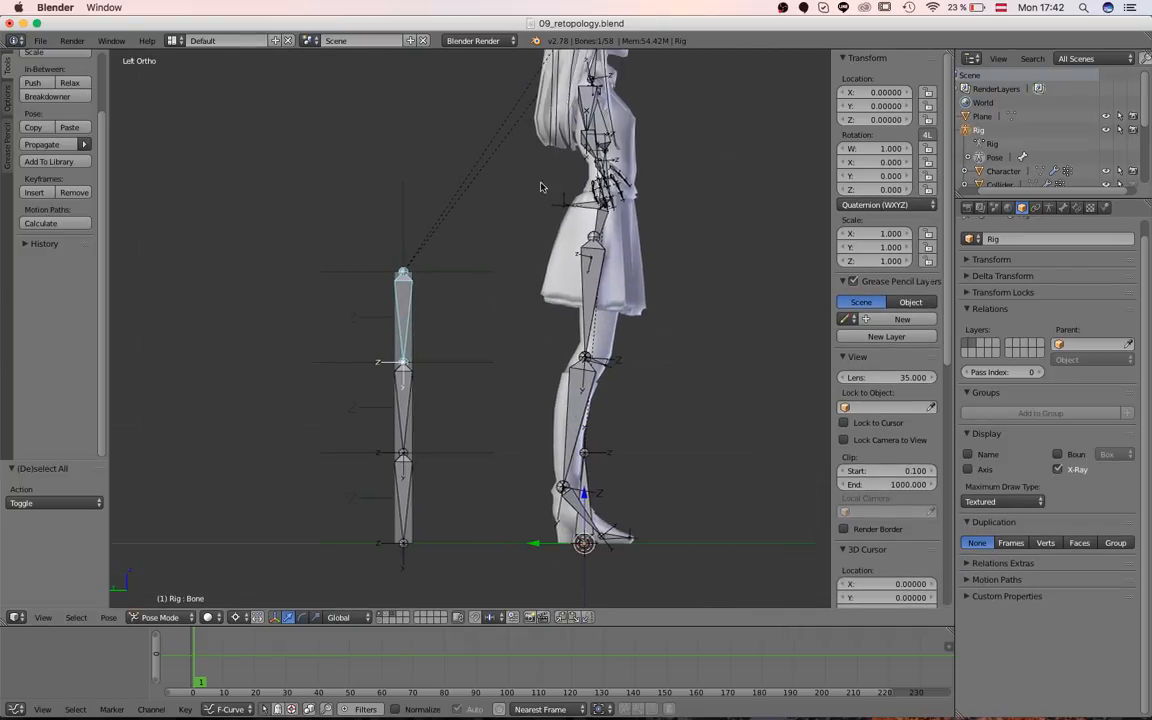
shift+middle_drag(541, 187, 481, 422)
scroll(490, 405, up, 3)
right_click(536, 287)
right_click(545, 282)
key(Tab)
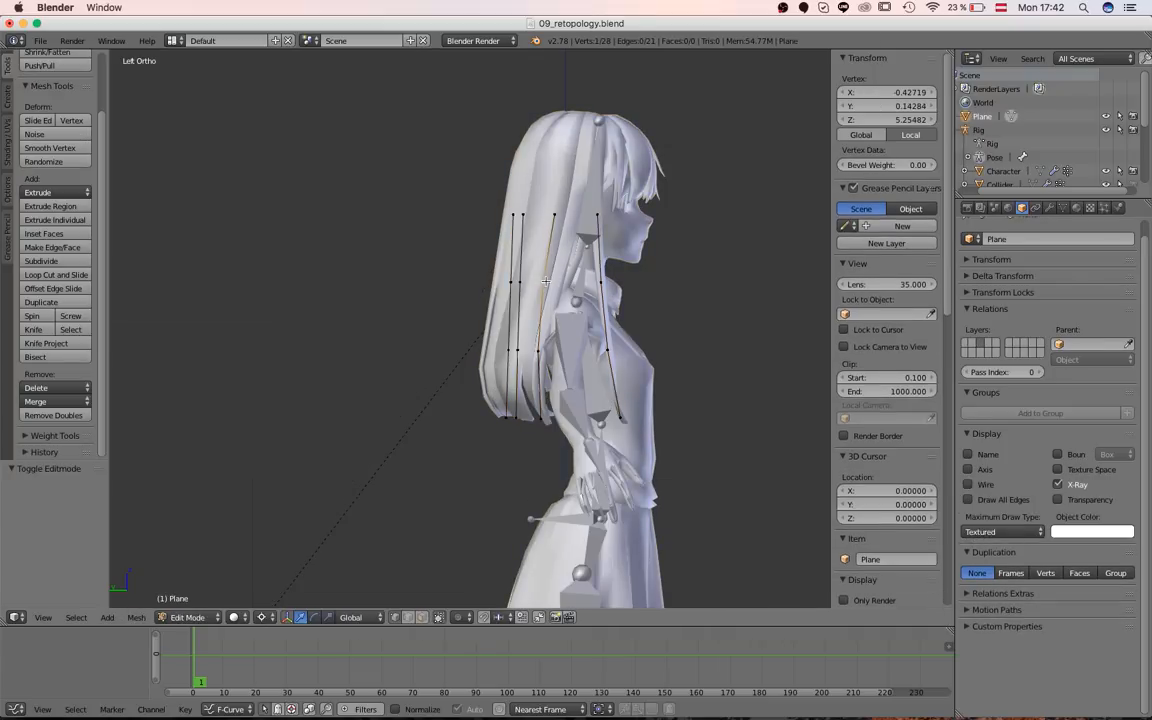
key(a)
key(z)
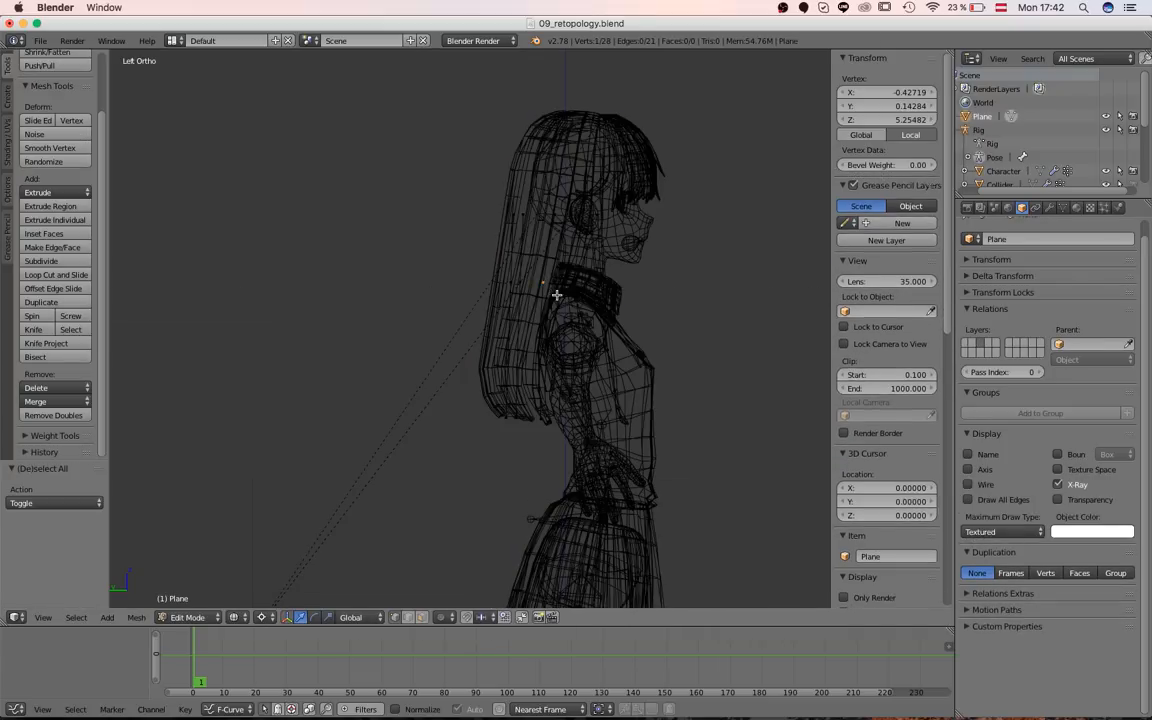
key(a)
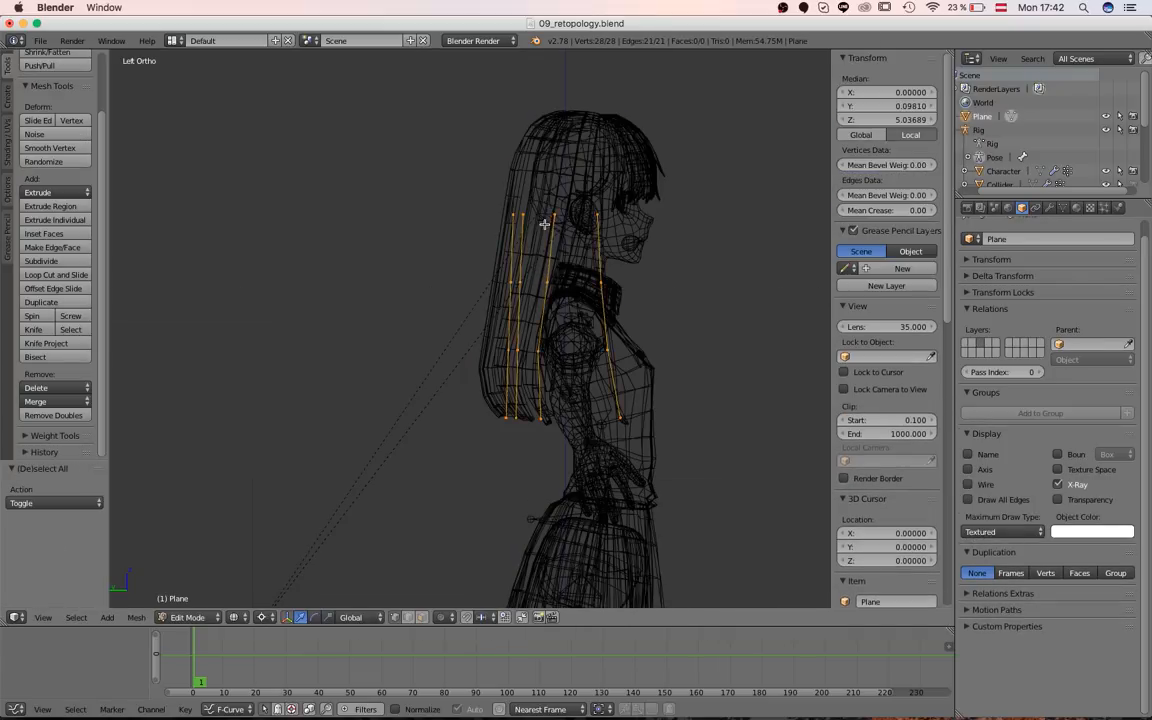
key(z)
- Examine the separate bone chain and its top empty beside the character in left view
scroll(455, 327, down, 6)
shift+middle_drag(365, 427, 417, 311)
scroll(425, 330, up, 4)
key(a)
key(a)
key(Tab)
right_click(456, 311)
scroll(459, 328, down, 2)
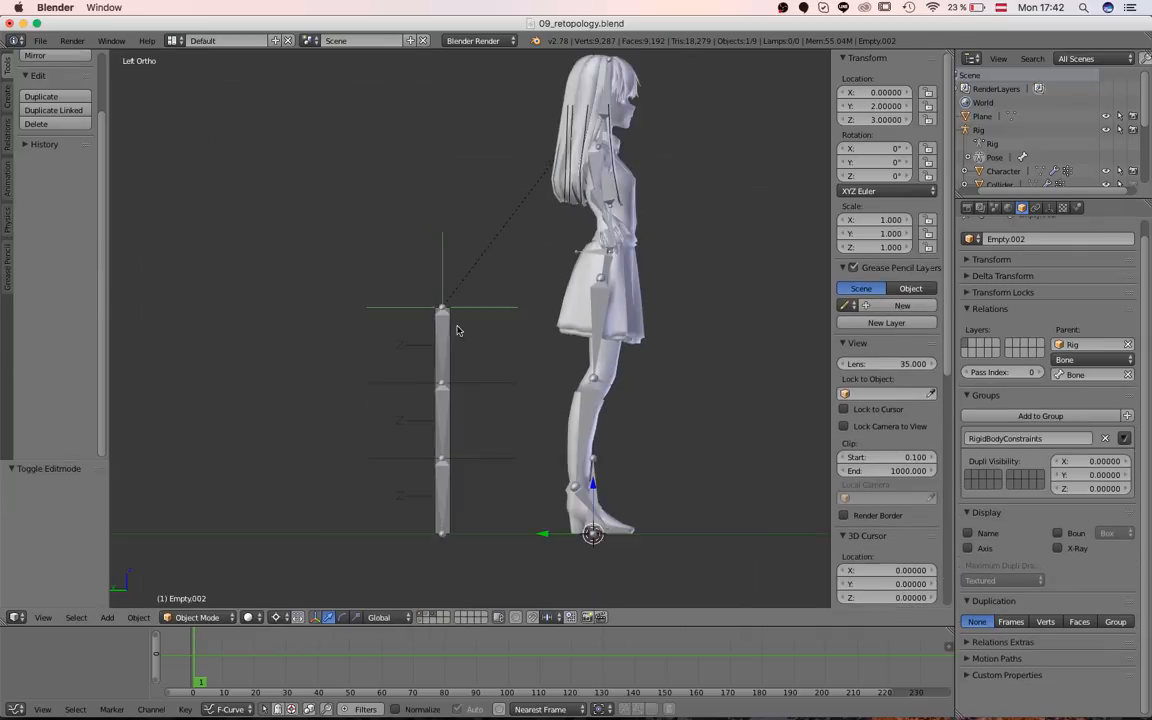
scroll(457, 331, up, 4)
scroll(429, 391, down, 6)
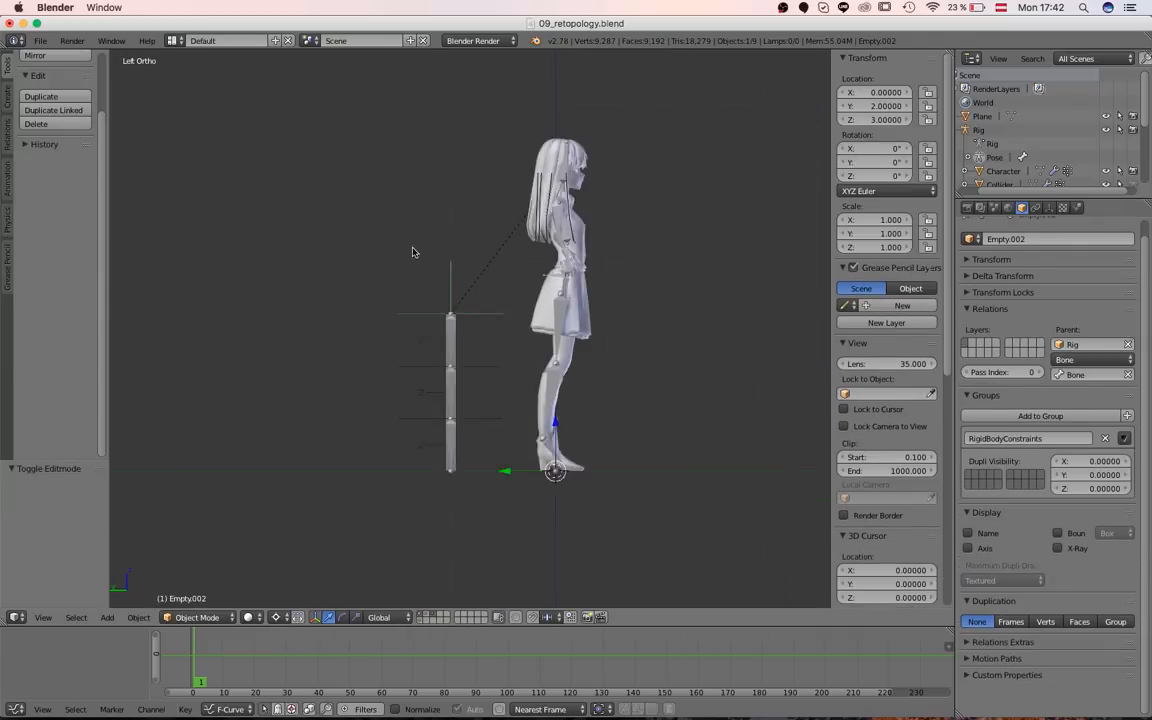
scroll(414, 270, up, 3)
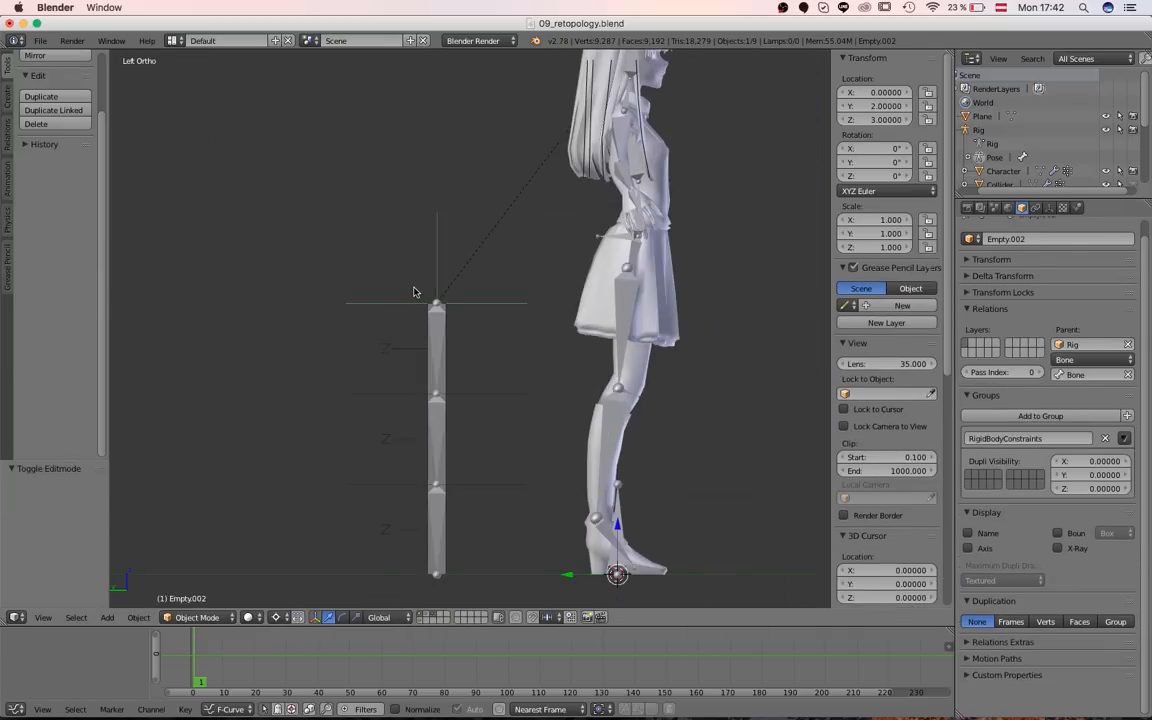
- In Object Mode, duplicate the chain's three cubes and three empties and move the copies 1 unit along Y
right_click(430, 335)
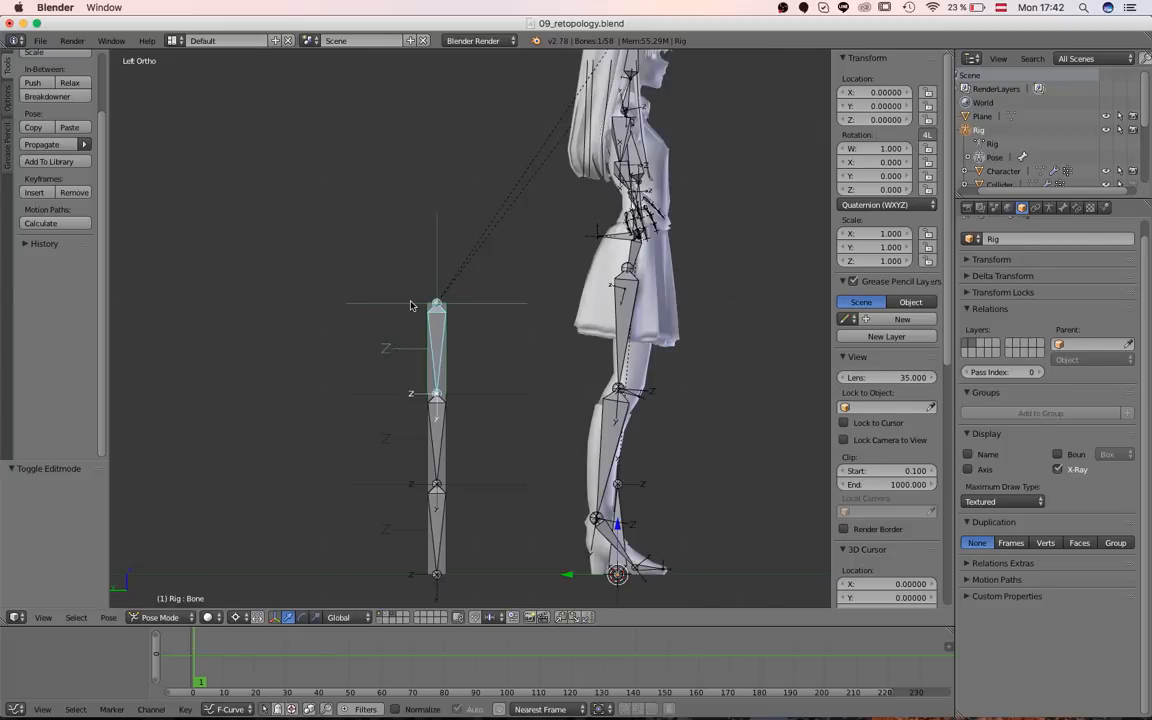
key(ctrl+Tab)
right_click(420, 440)
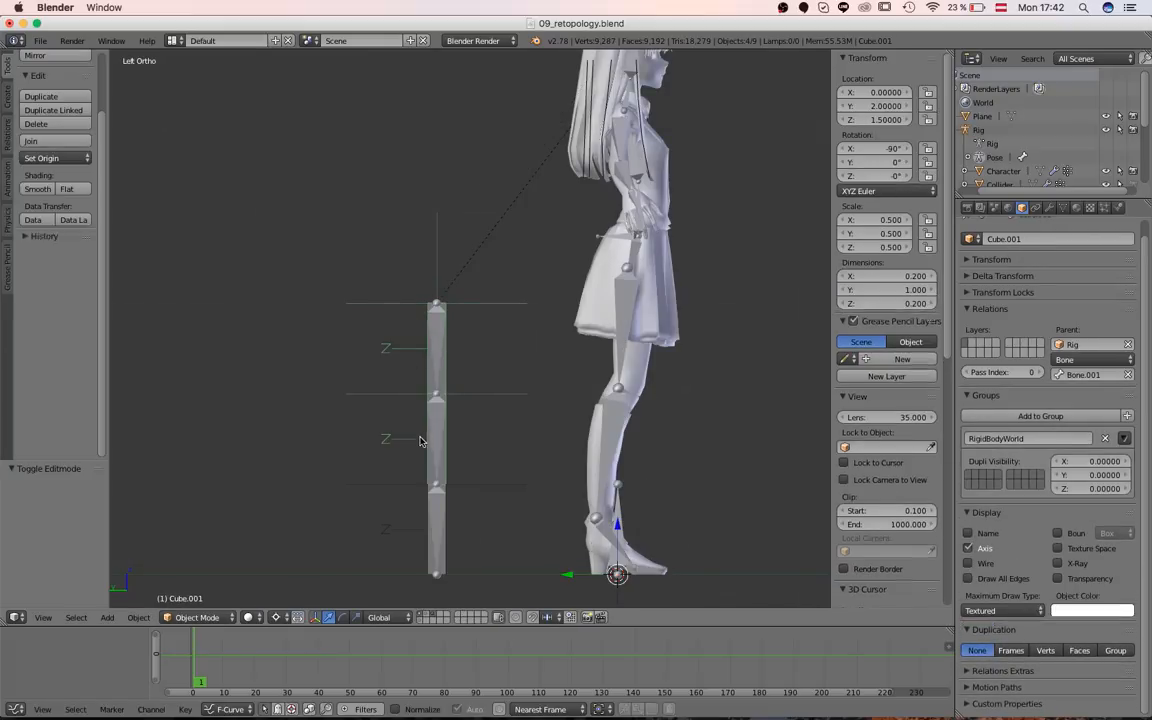
shift+middle_drag(411, 532, 538, 523)
key(shift+d)
key(y)
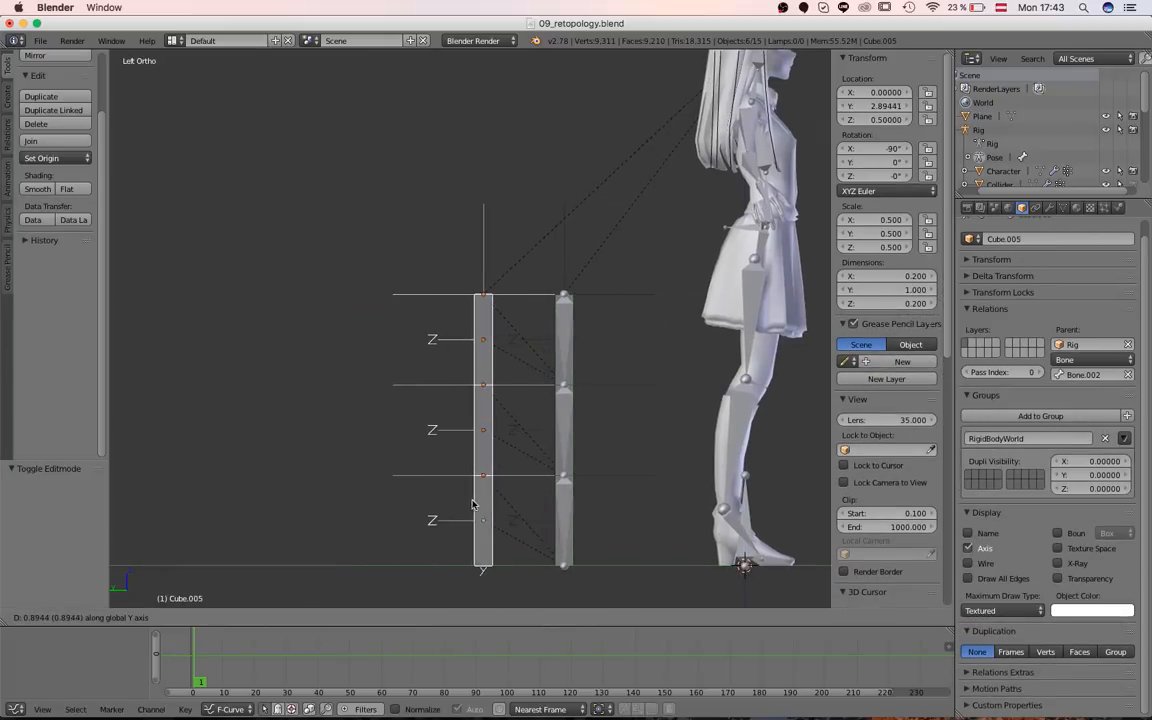
click(468, 505)
- In the armature's Edit Mode, duplicate the three-bone chain and move the copy 1 unit along Y onto the duplicated cubes
right_click(566, 335)
key(Tab)
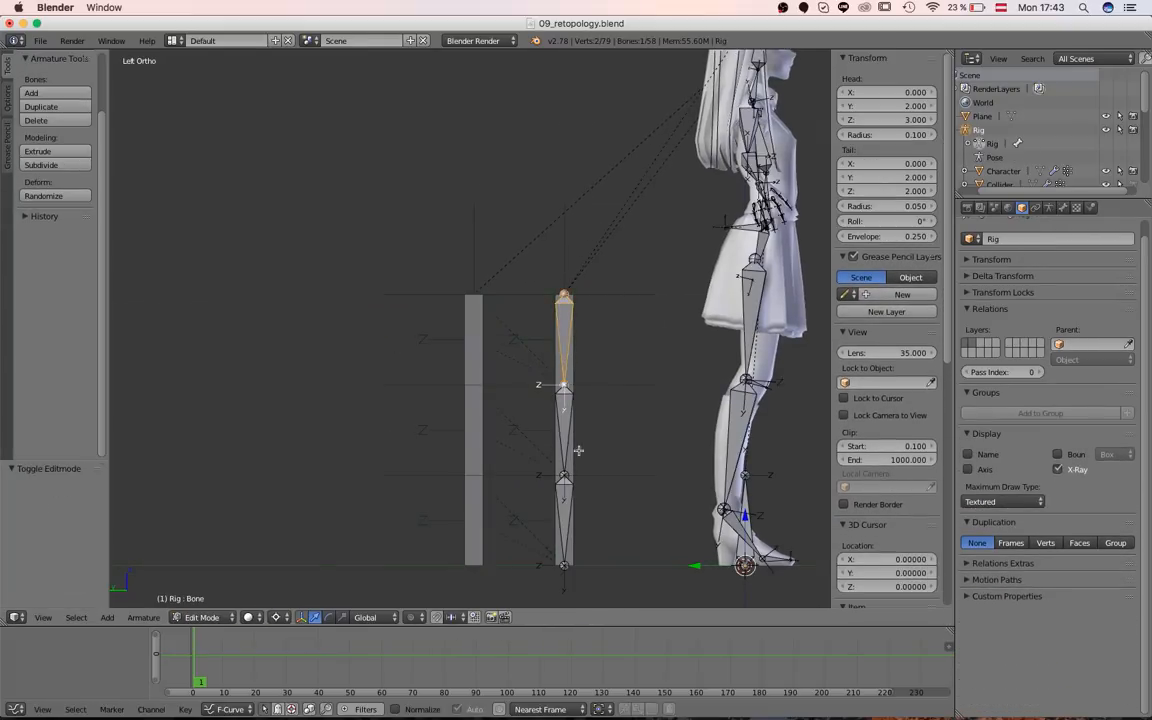
key(a)
key(b)
drag(557, 285, 558, 287)
key(shift+d)
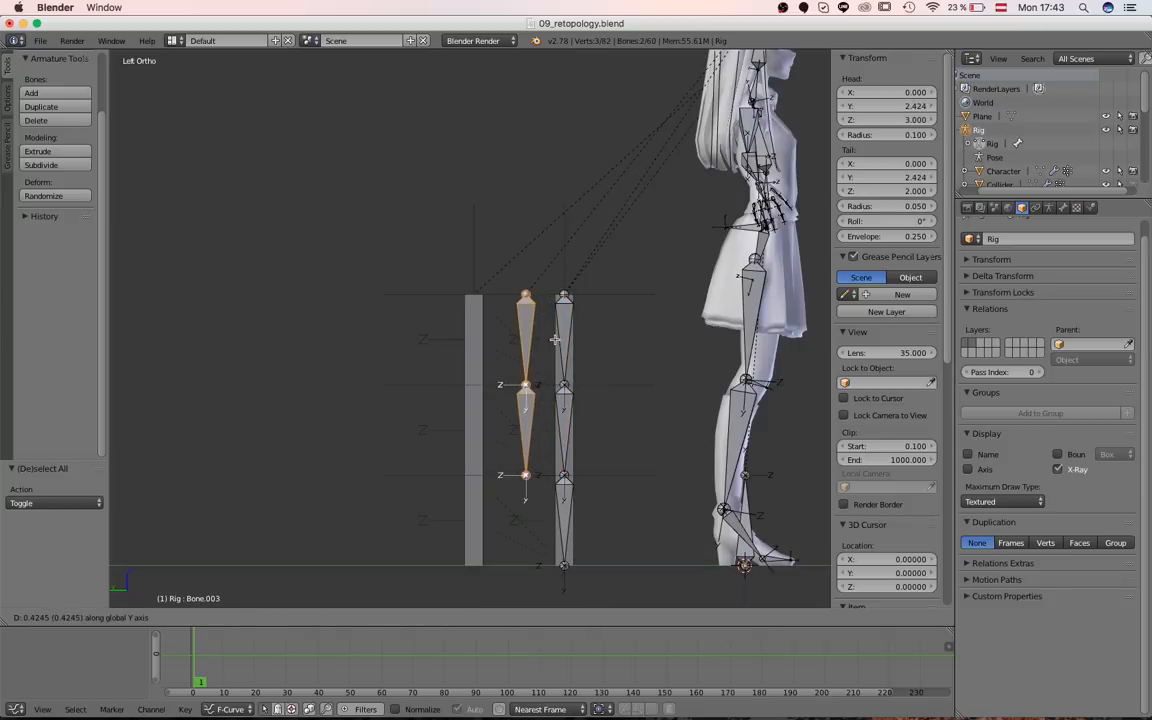
right_click(553, 338)
key(shift+d)
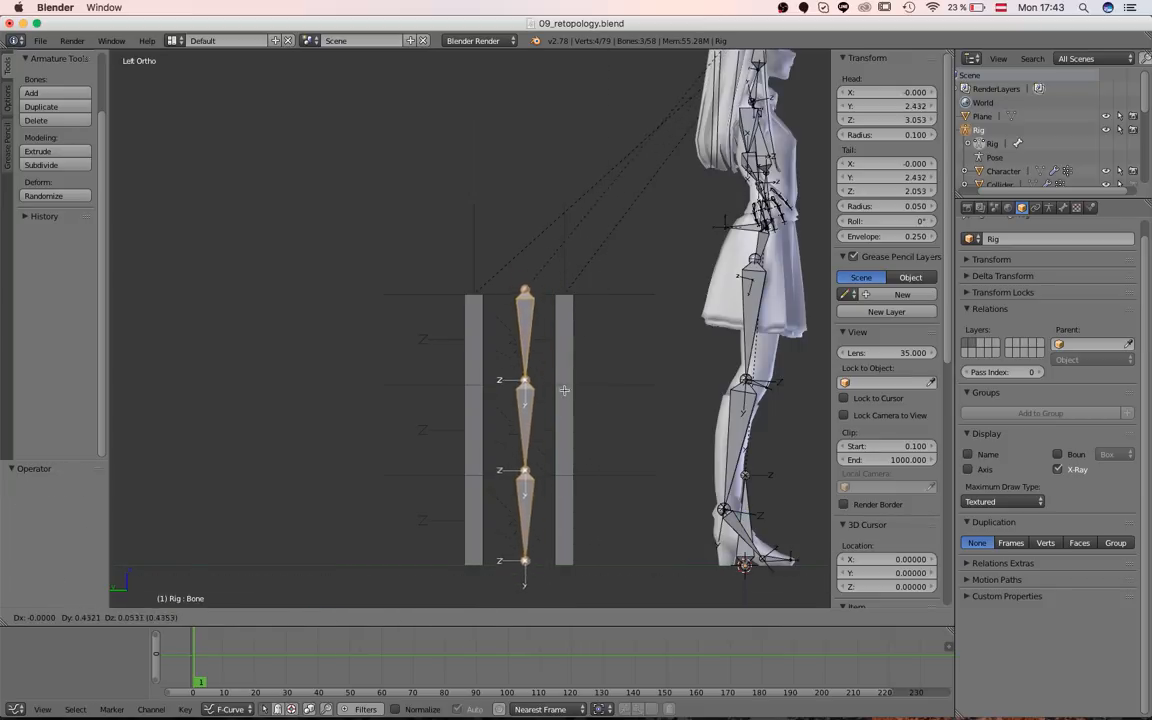
key(y)
click(546, 379)
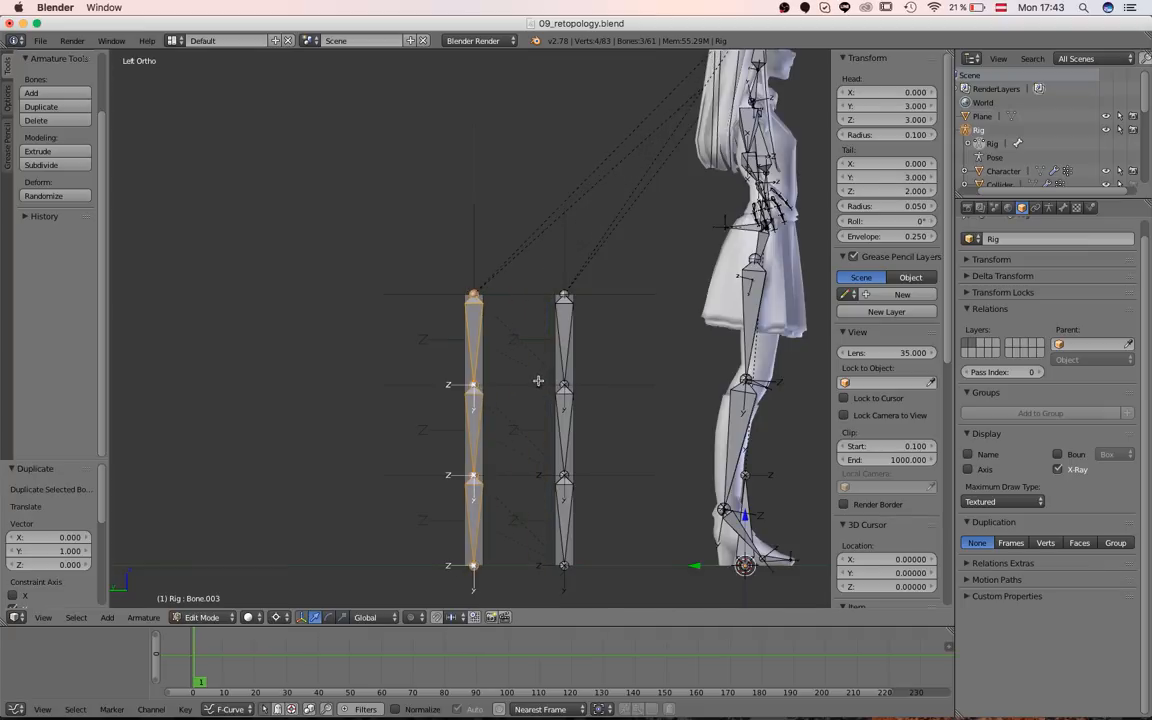
- Try rotating the duplicated bone chain in Pose Mode to check whether its copied cubes and empties follow
scroll(546, 379, down, 3)
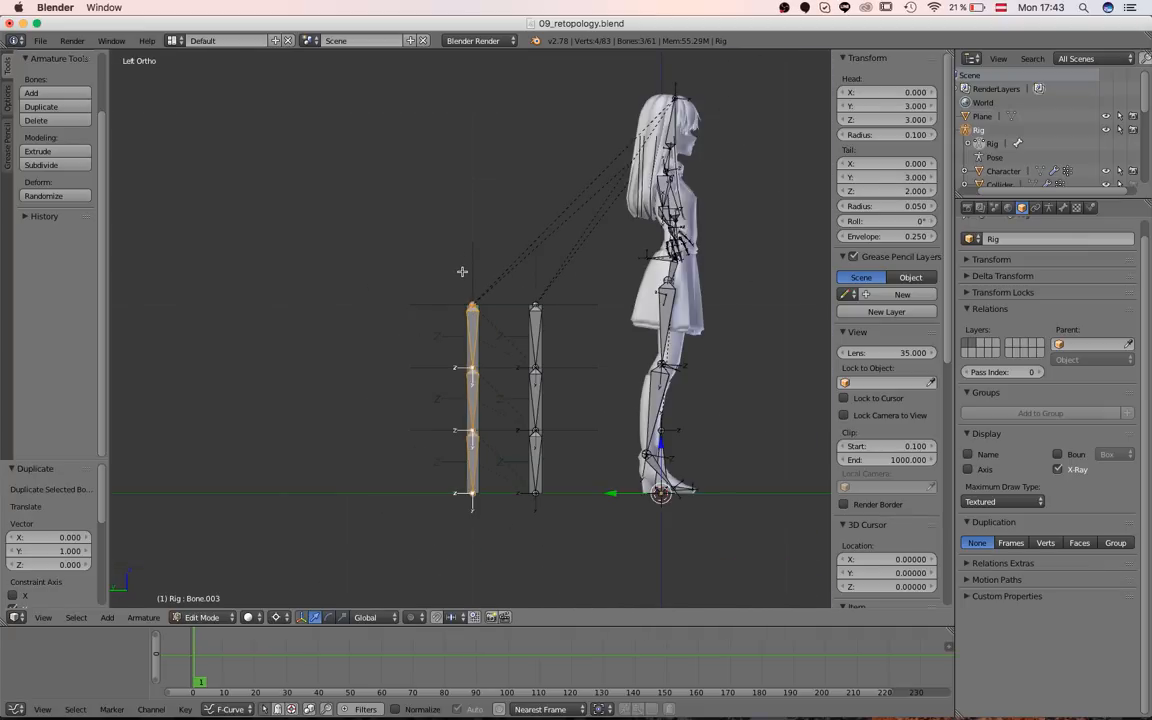
scroll(507, 334, up, 4)
scroll(602, 278, down, 3)
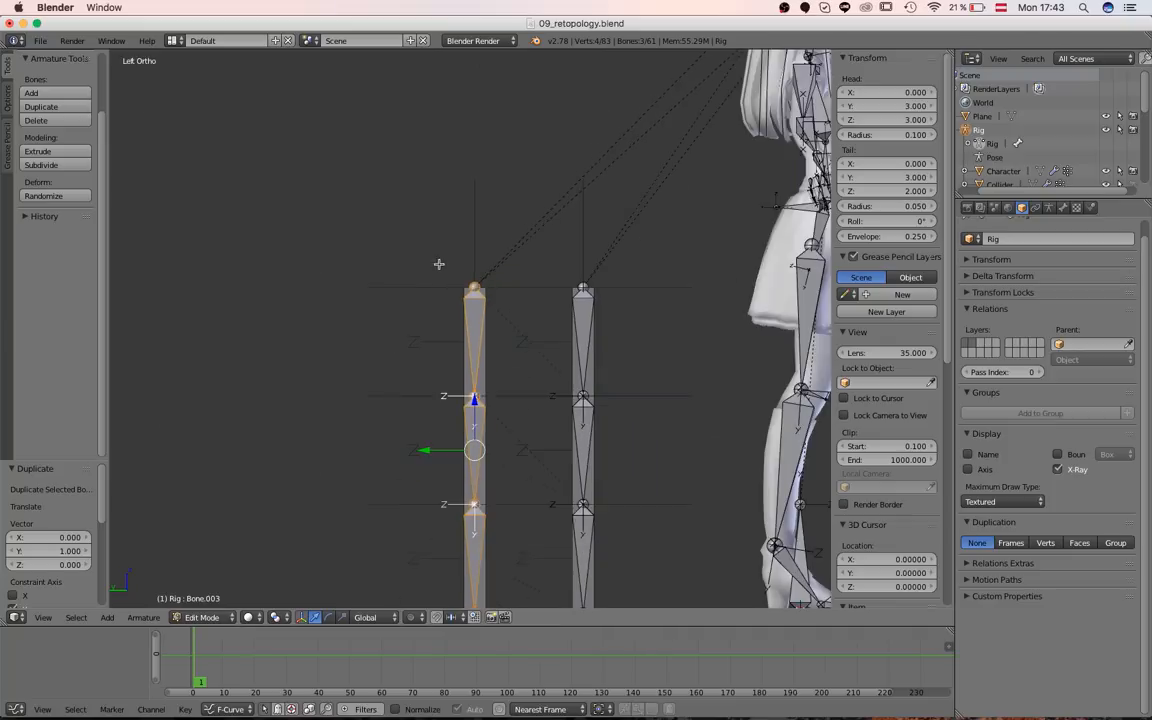
middle_drag(440, 265, 465, 390)
scroll(465, 390, up, 5)
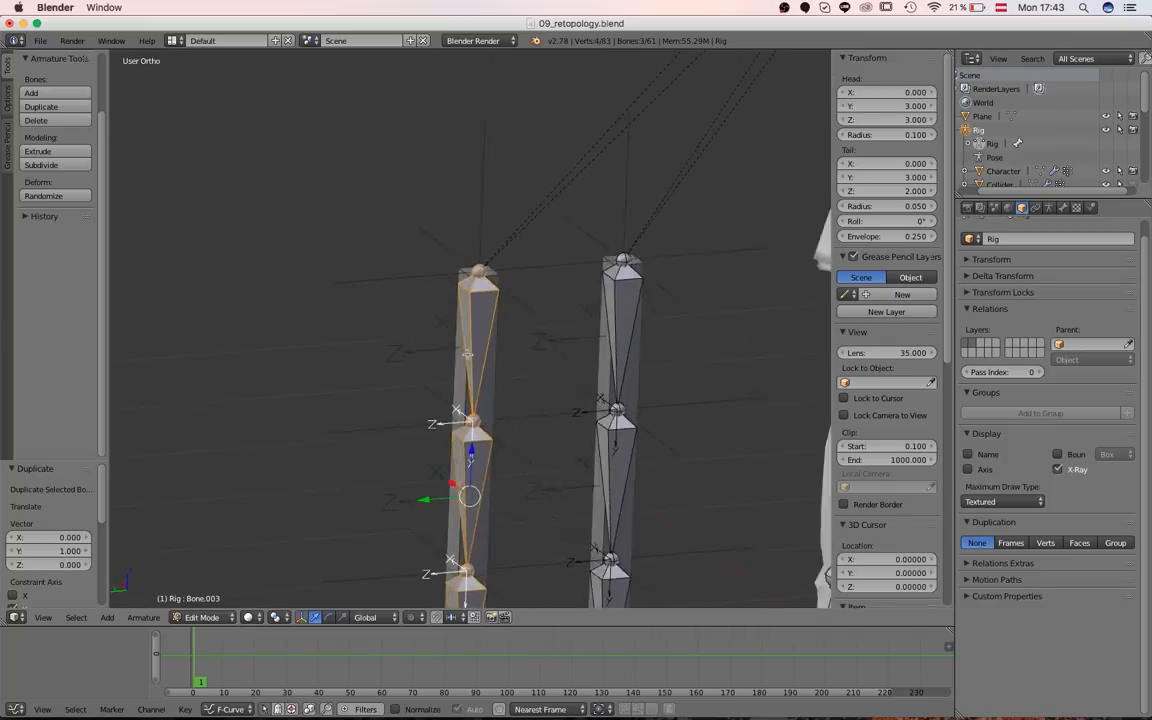
scroll(434, 318, up, 3)
key(ctrl+KP_3)
key(ctrl+Tab)
scroll(520, 303, down, 4)
key(r)
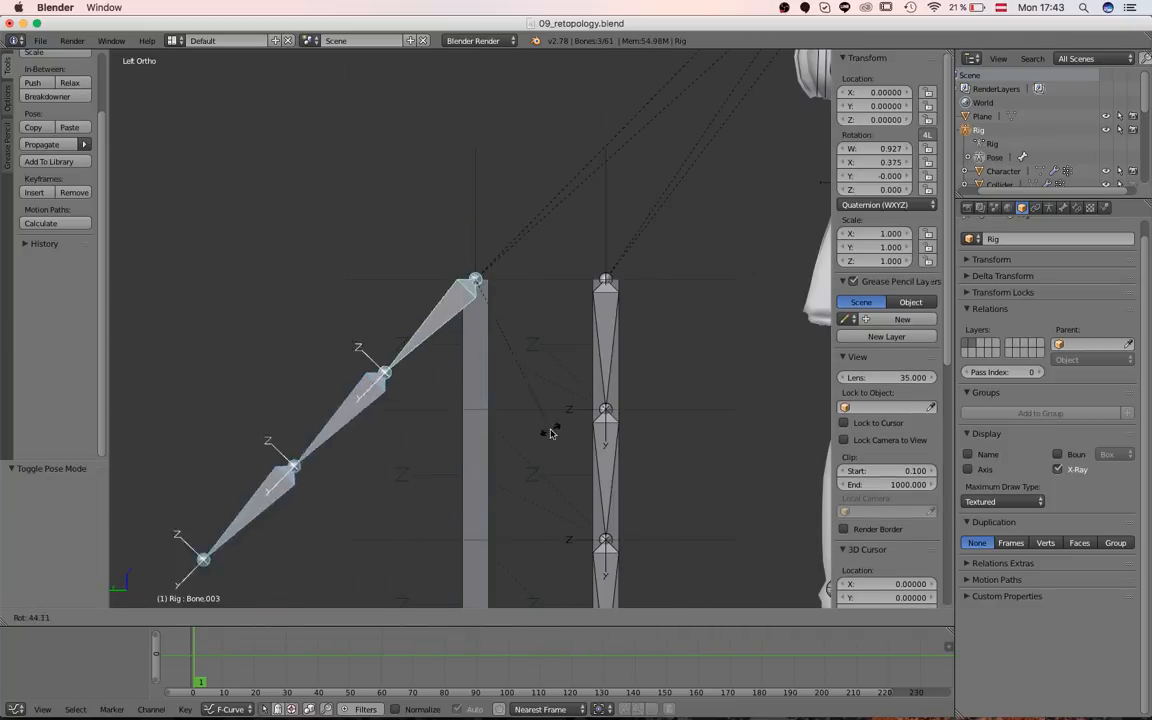
right_click(552, 424)
- Try rotating the original chain's top bone to check which cubes and empties are attached to it
right_click(617, 330)
key(r)
right_click(652, 310)
scroll(672, 322, up, 2)
scroll(685, 328, down, 4)
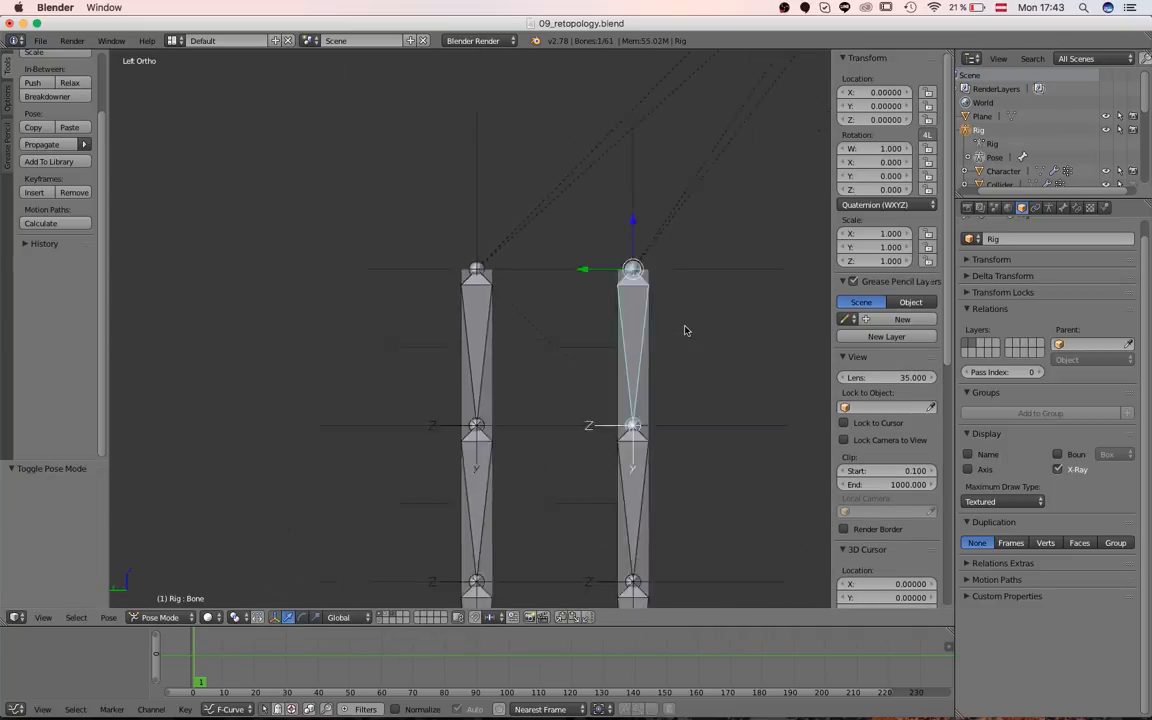
key(r)
right_click(658, 357)
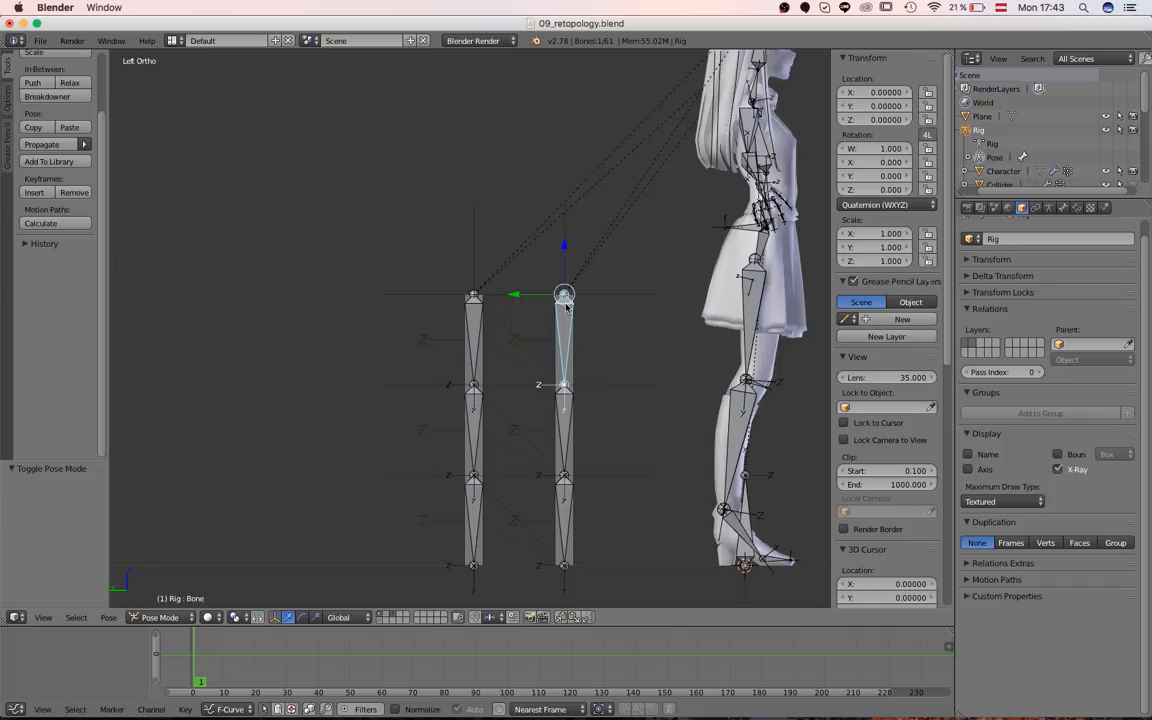
- Parent the copied chain's top empty and top cube to its top bone with the Bone option
scroll(476, 330, up, 7)
scroll(460, 414, down, 3)
right_click(410, 269)
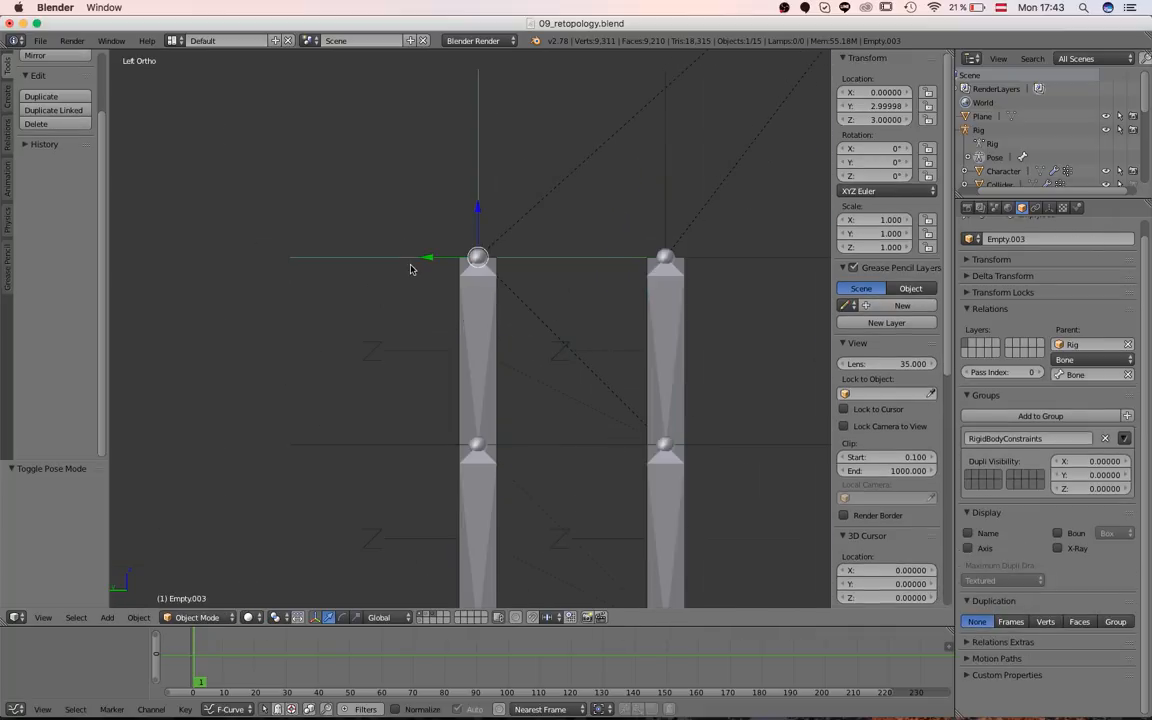
shift+right_click(460, 419)
key(ctrl+Tab)
key(ctrl+p)
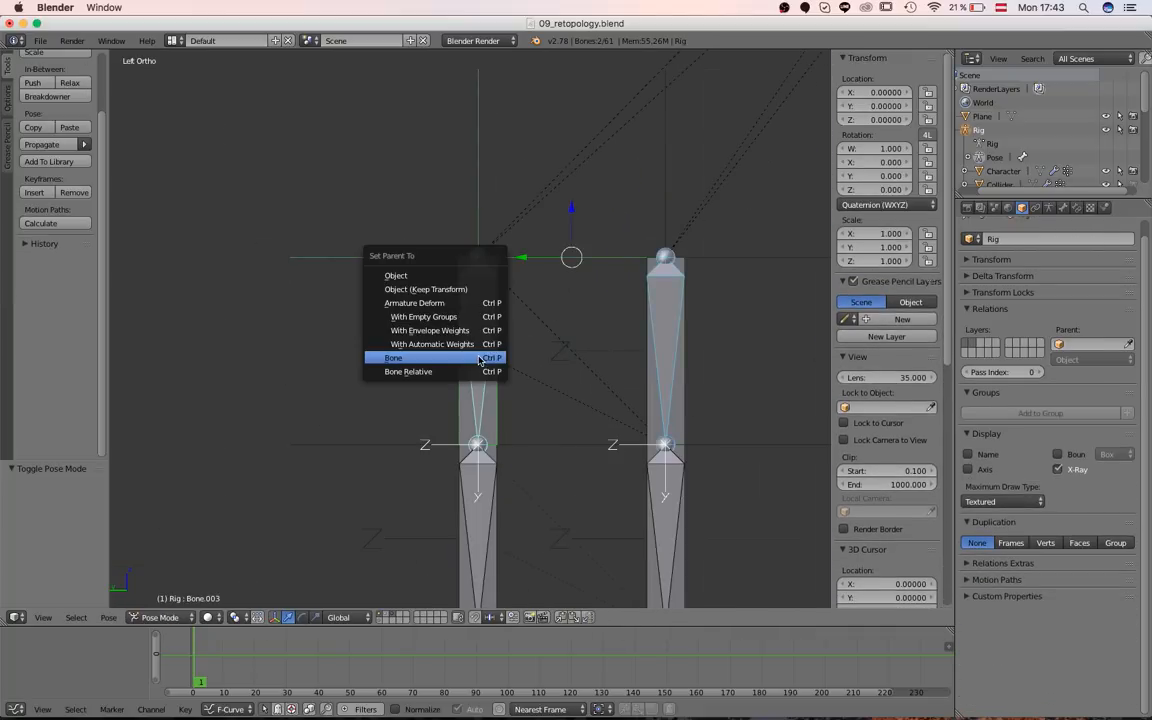
click(480, 358)
- Parent the copied chain's middle empty and middle cube to its middle bone with the Bone option
shift+middle_drag(411, 432, 406, 345)
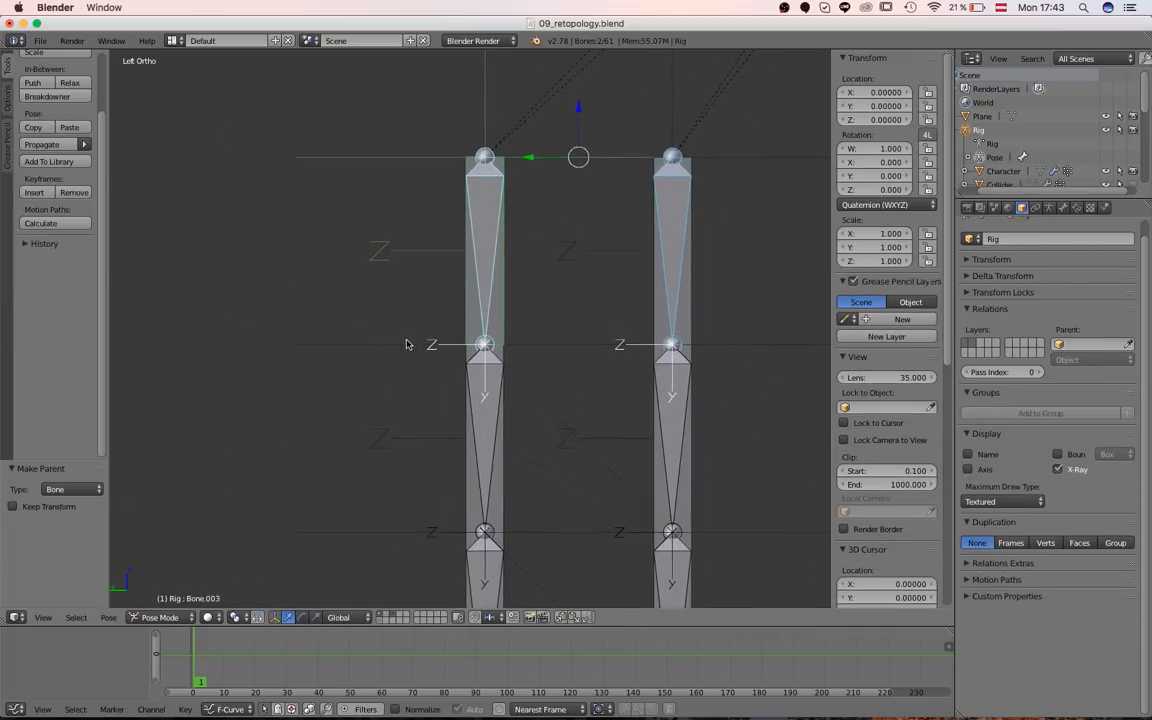
right_click(406, 345)
shift+right_click(484, 447)
key(ctrl+p)
click(484, 447)
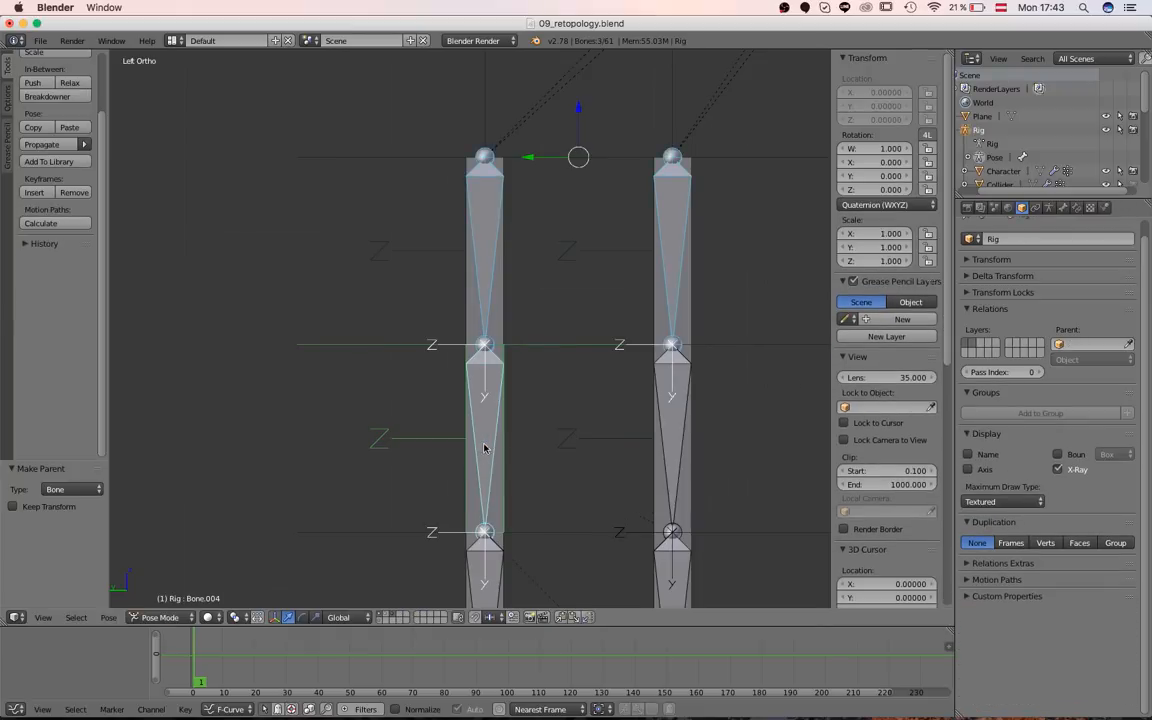
- Parent the copied chain's bottom empty and bottom cube to its bottom bone with the Bone option
shift+middle_drag(459, 519, 429, 414)
right_click(394, 430)
shift+right_click(435, 559)
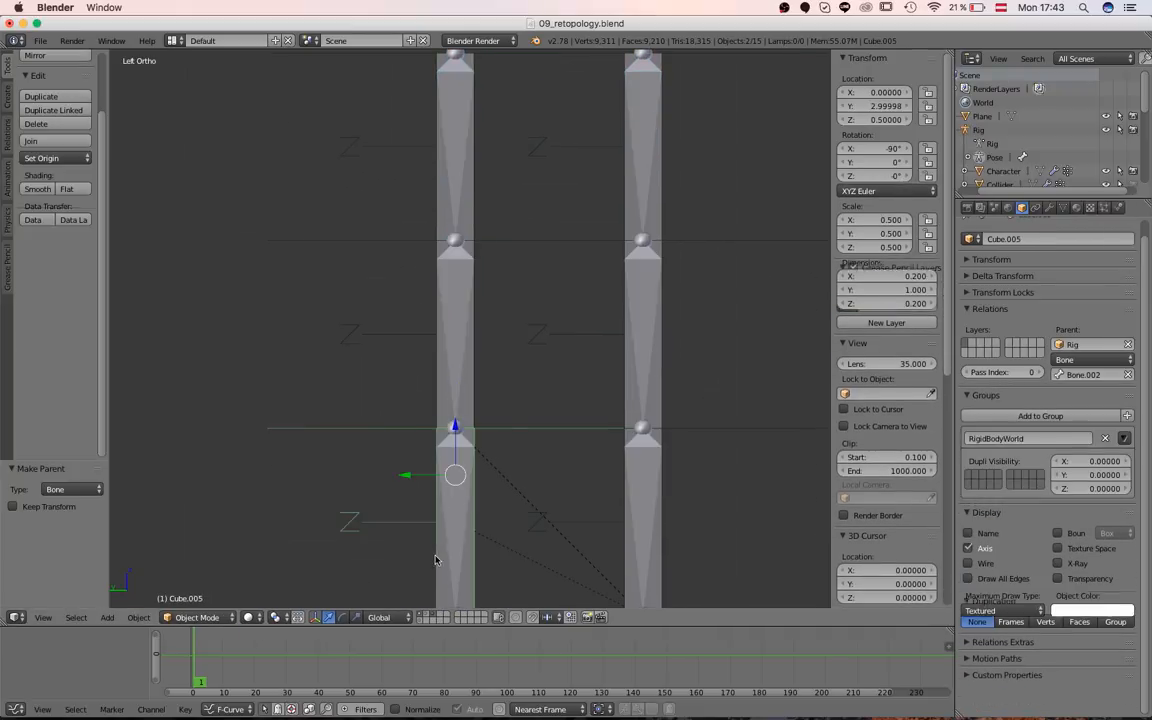
shift+right_click(453, 535)
key(ctrl+p)
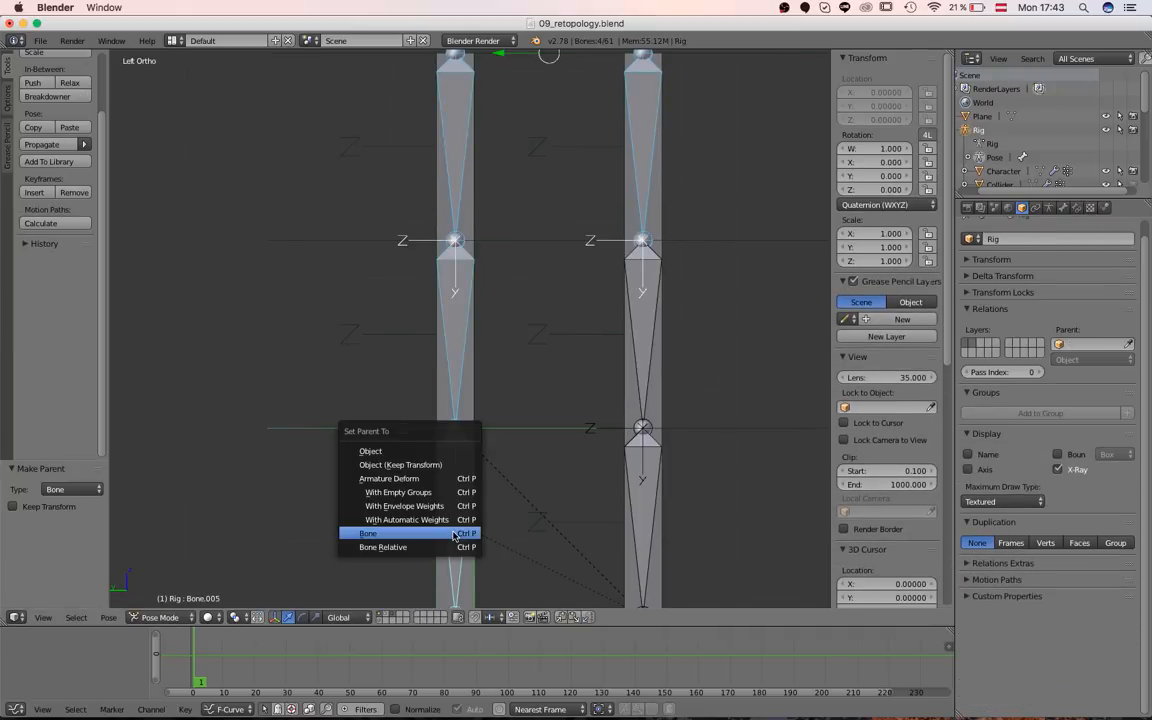
click(455, 535)
- Test-rotate the copied chain's bottom bone and rotate its top bone about 31.7° to check the new parenting
key(a)
scroll(456, 520, down, 4)
right_click(464, 442)
key(r)
right_click(425, 457)
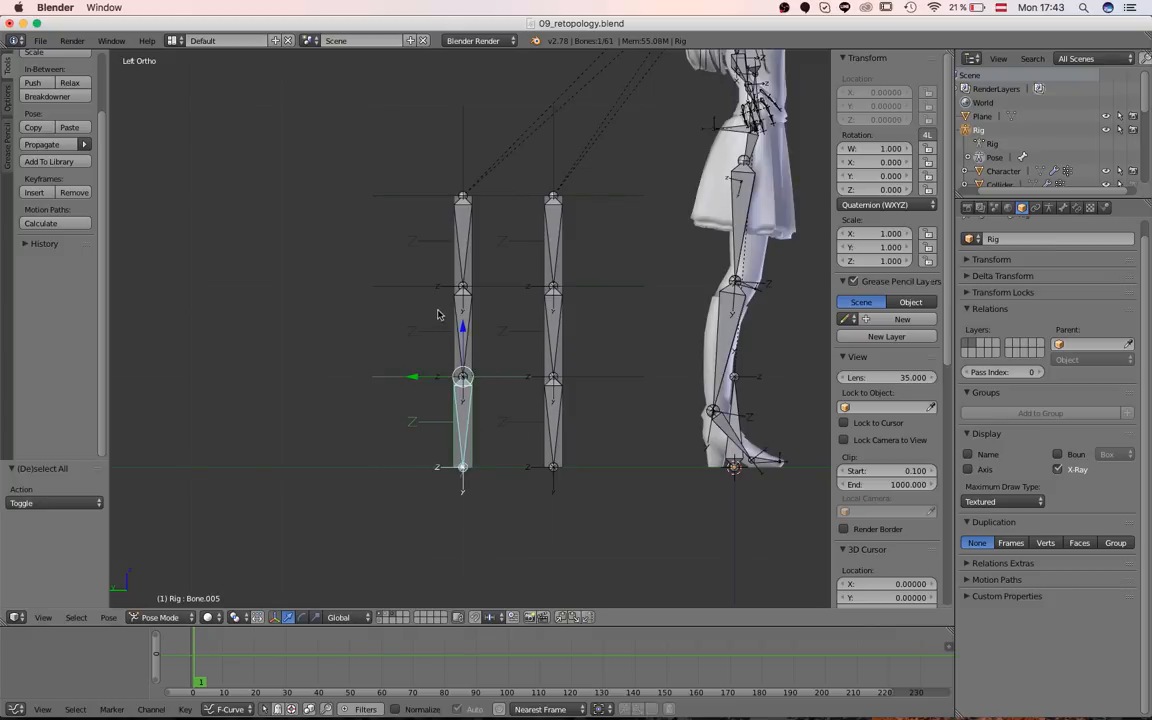
right_click(463, 226)
key(r)
click(494, 300)
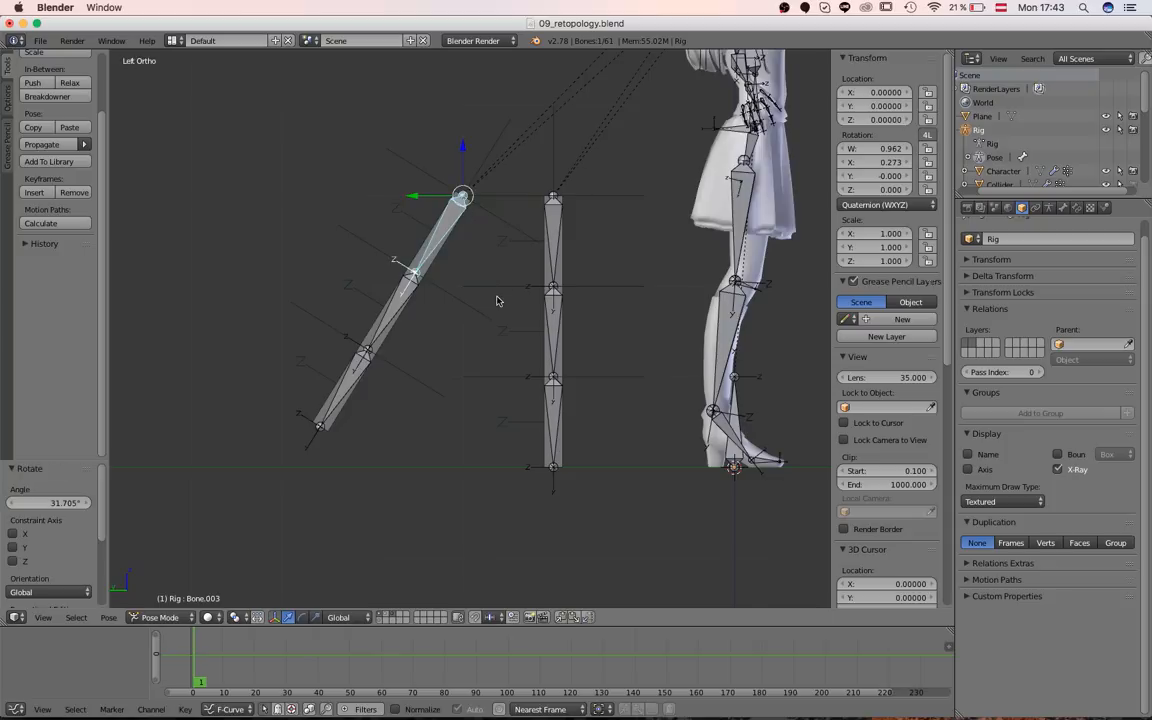
- Briefly play the animation and clear the test rotation of the copied chain's top bone
key(alt+a)
key(Escape)
key(alt+r)
key(ctrl+KP_3)
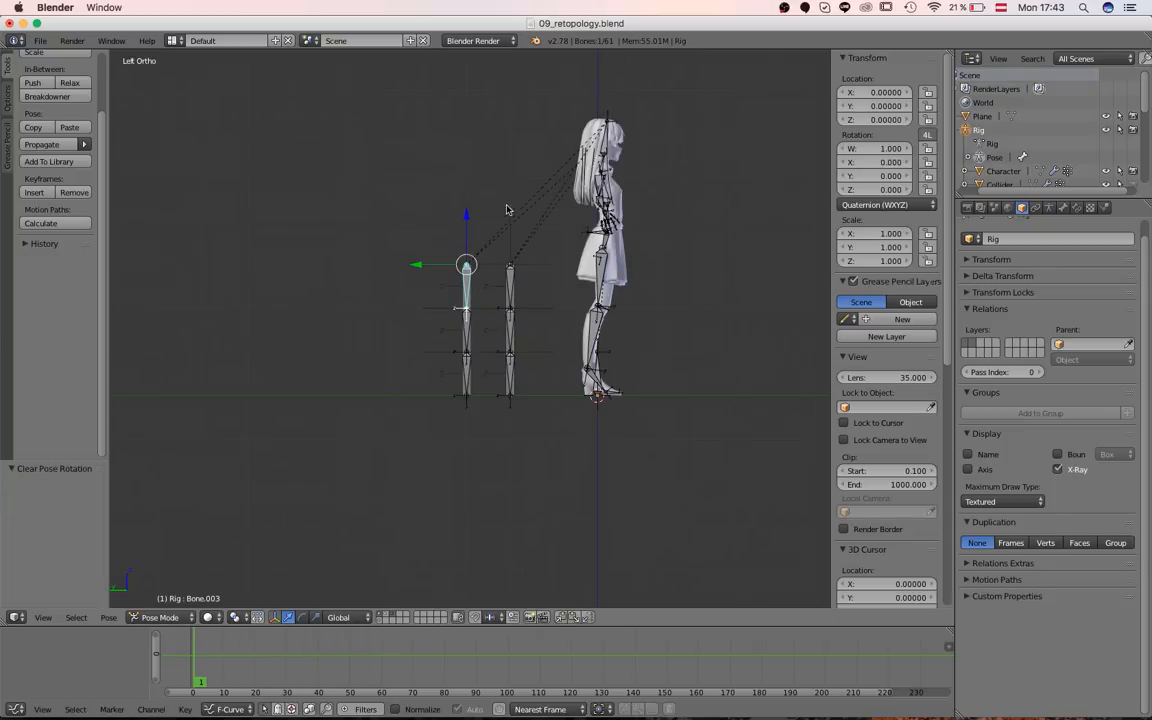
- Enter Edit Mode on the rig, set the snap element to Vertex and turn snapping on
key(Tab)
scroll(460, 235, up, 5)
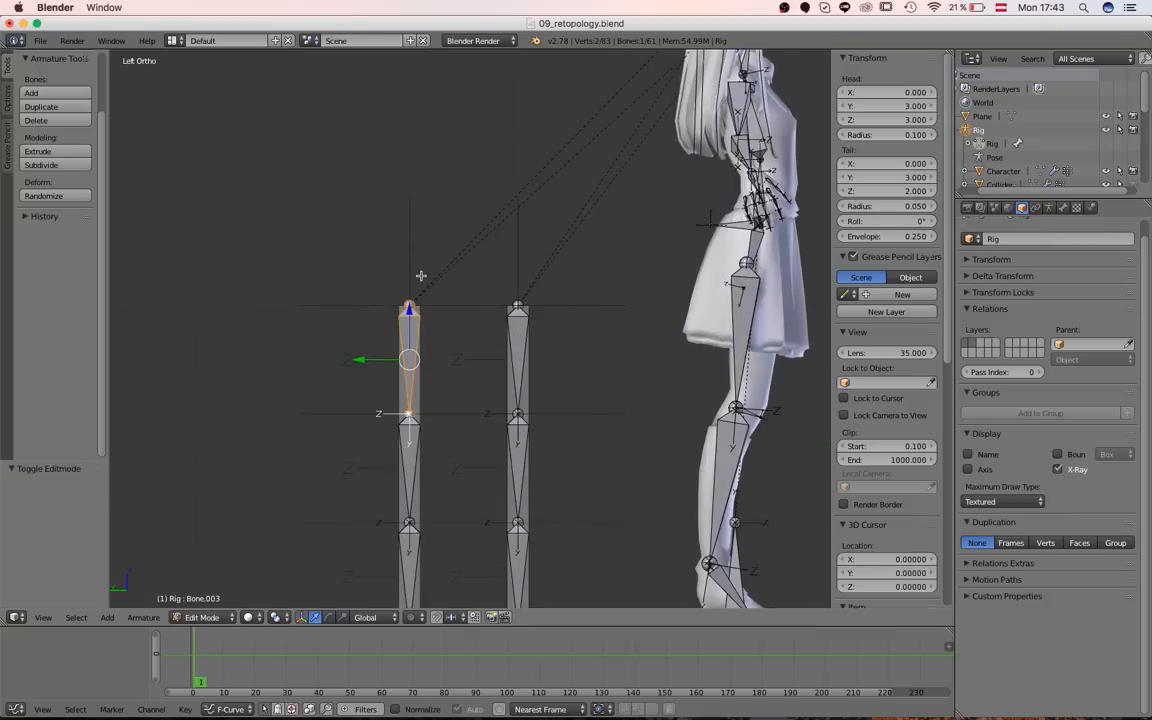
middle_drag(421, 275, 478, 316)
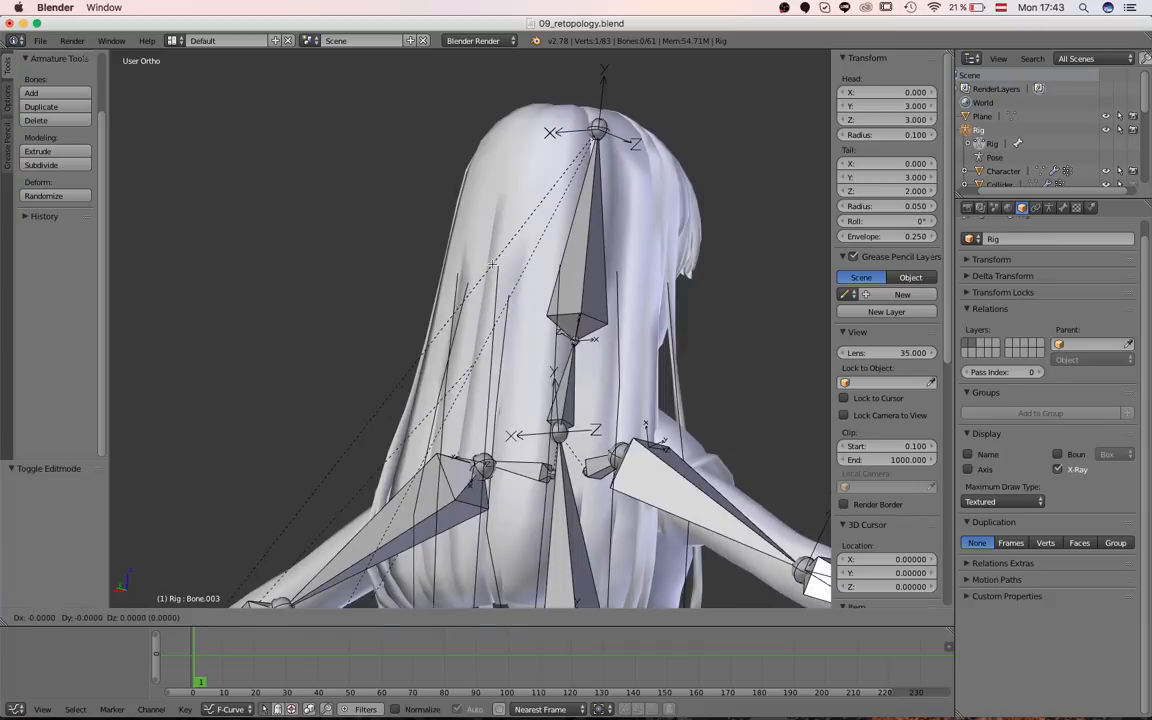
click(465, 617)
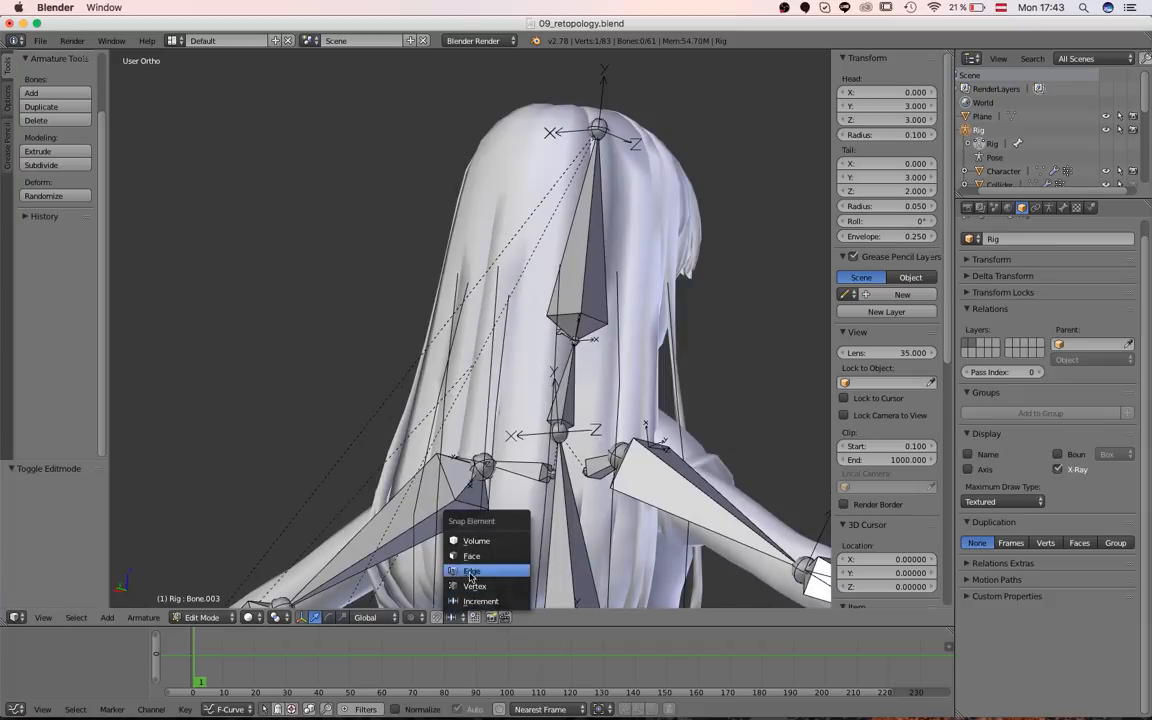
click(468, 587)
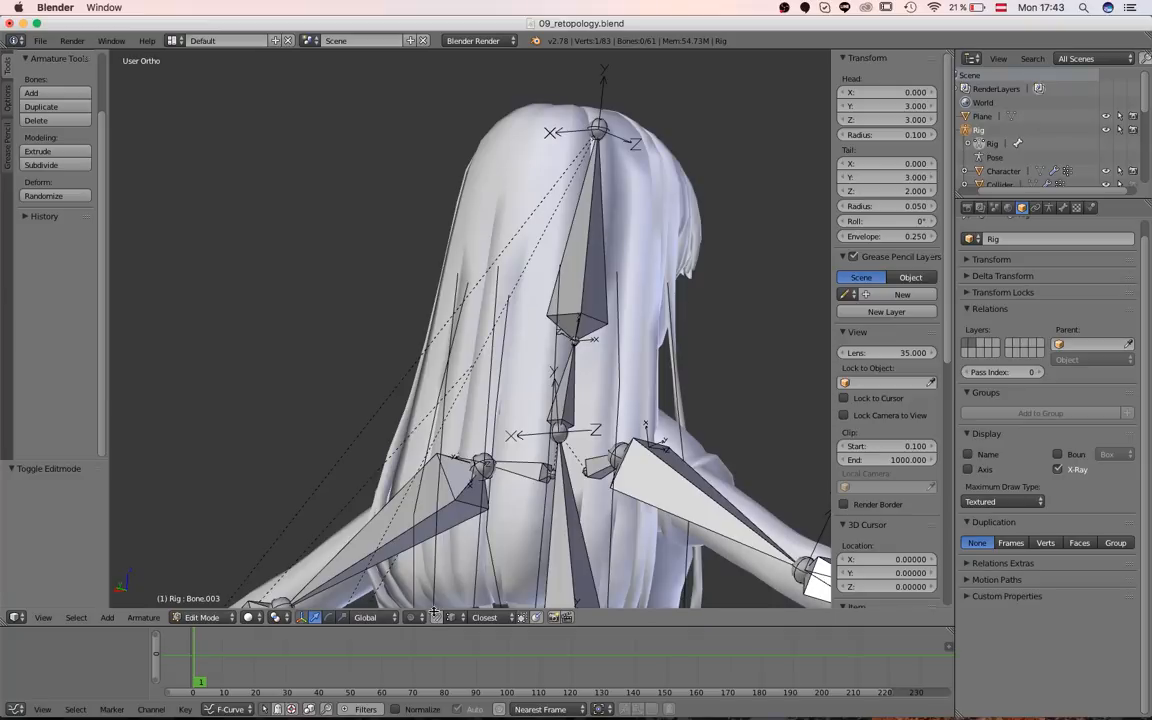
click(435, 617)
scroll(413, 412, down, 4)
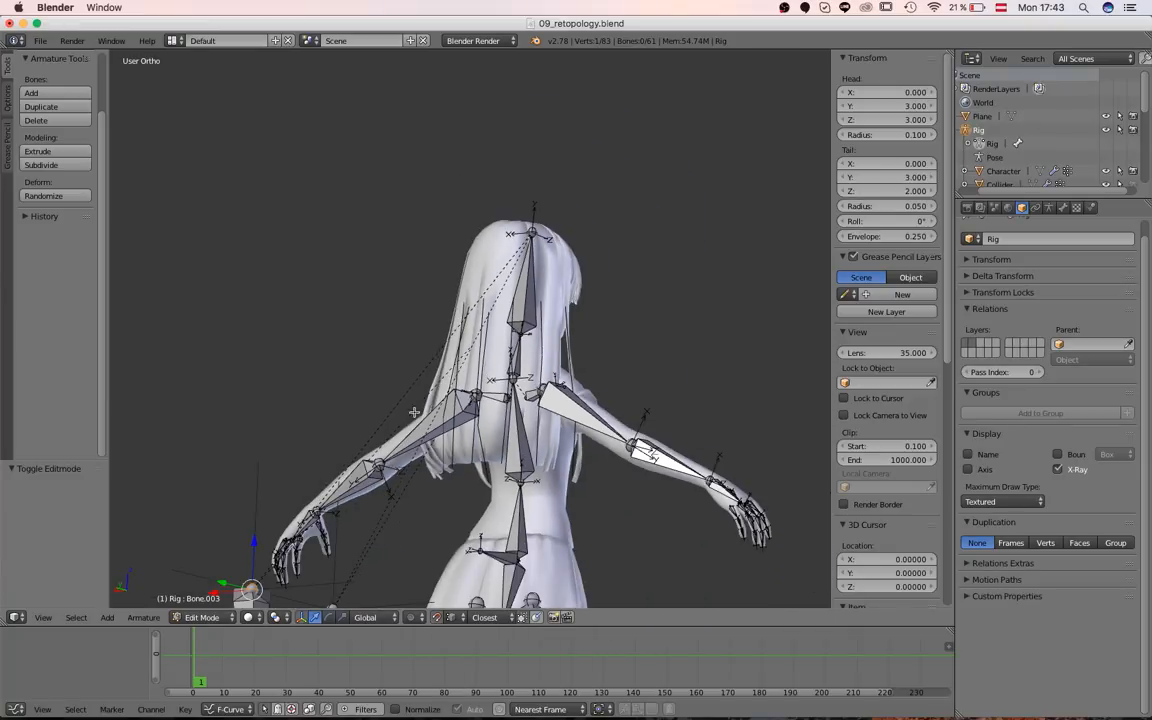
- Snap the copied chain's top joint to the top vertex of the centre guide strand behind the head
key(g)
click(484, 299)
scroll(486, 294, up, 8)
key(z)
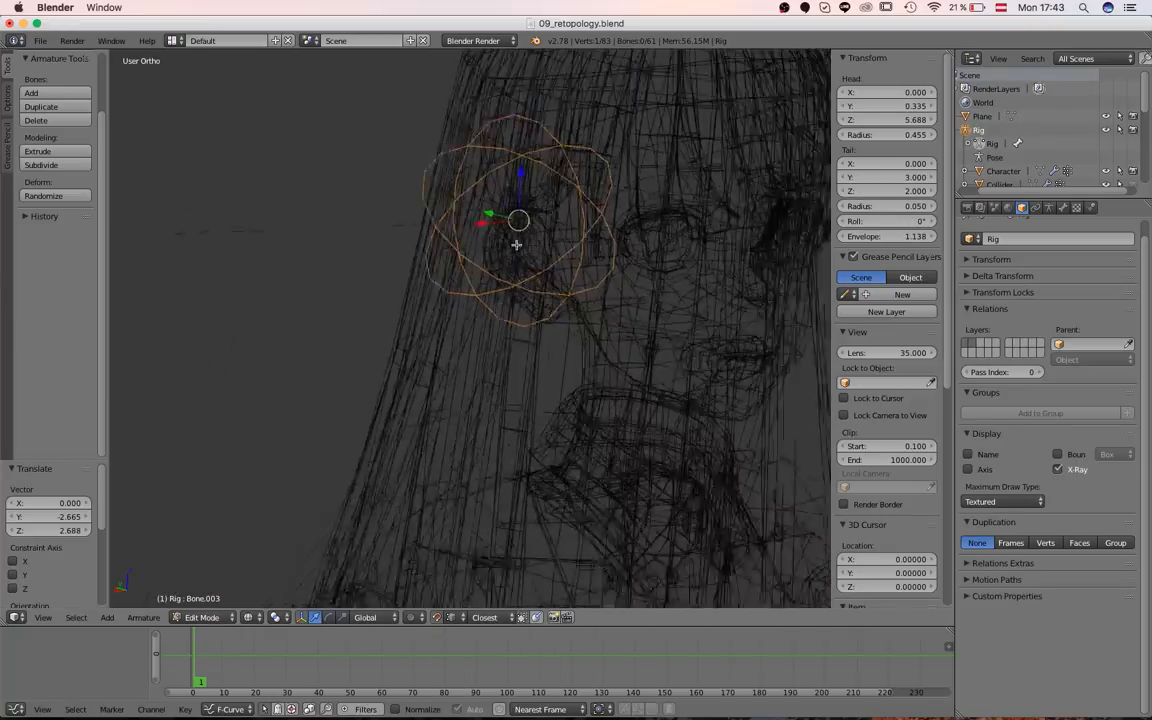
mouse_move(517, 244)
middle_down()
mouse_move(507, 345)
mouse_move(480, 411)
mouse_move(496, 337)
mouse_move(463, 347)
mouse_move(455, 380)
middle_up()
scroll(480, 409, up, 4)
key(z)
key(z)
scroll(548, 465, down, 8)
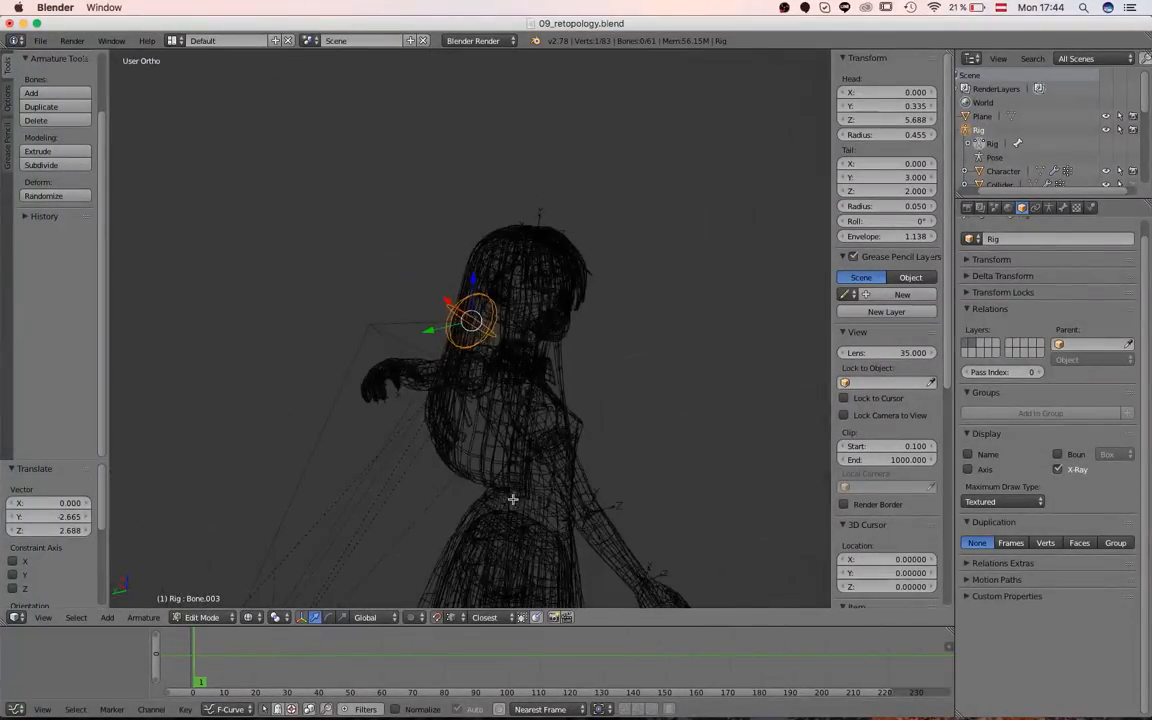
- Hide the character mesh's layer and check the top joint's snap to the guide strand's upper end in Edit Mode
key(ctrl+Tab)
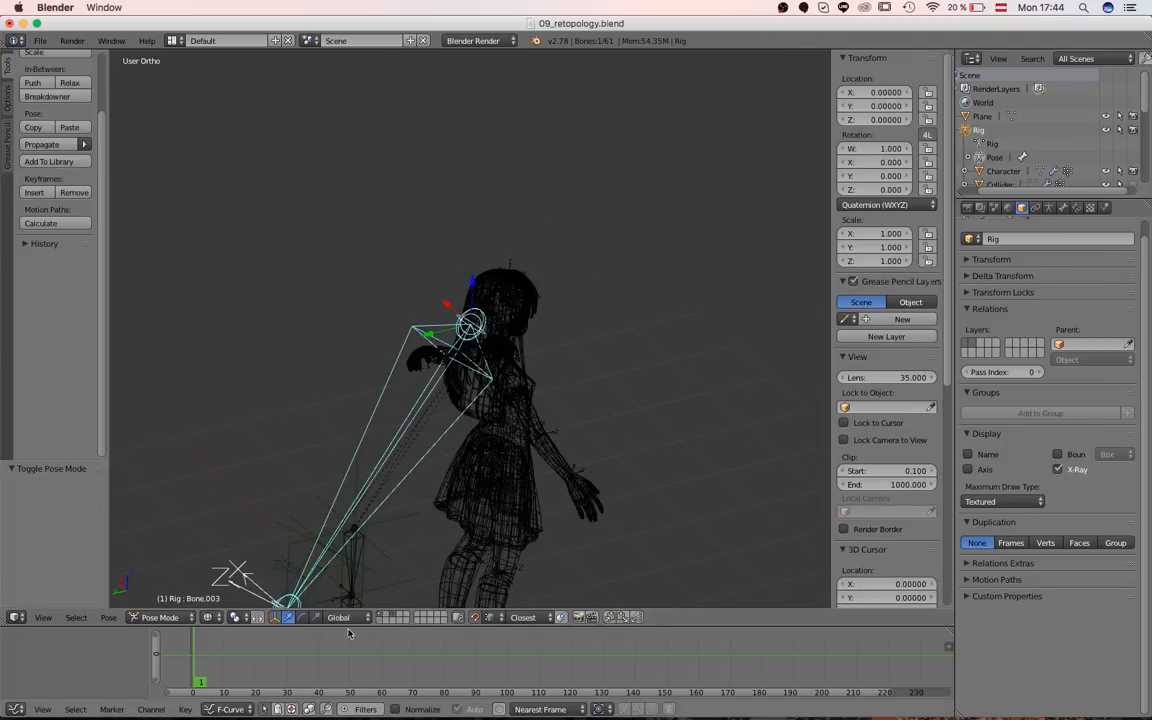
scroll(450, 489, up, 7)
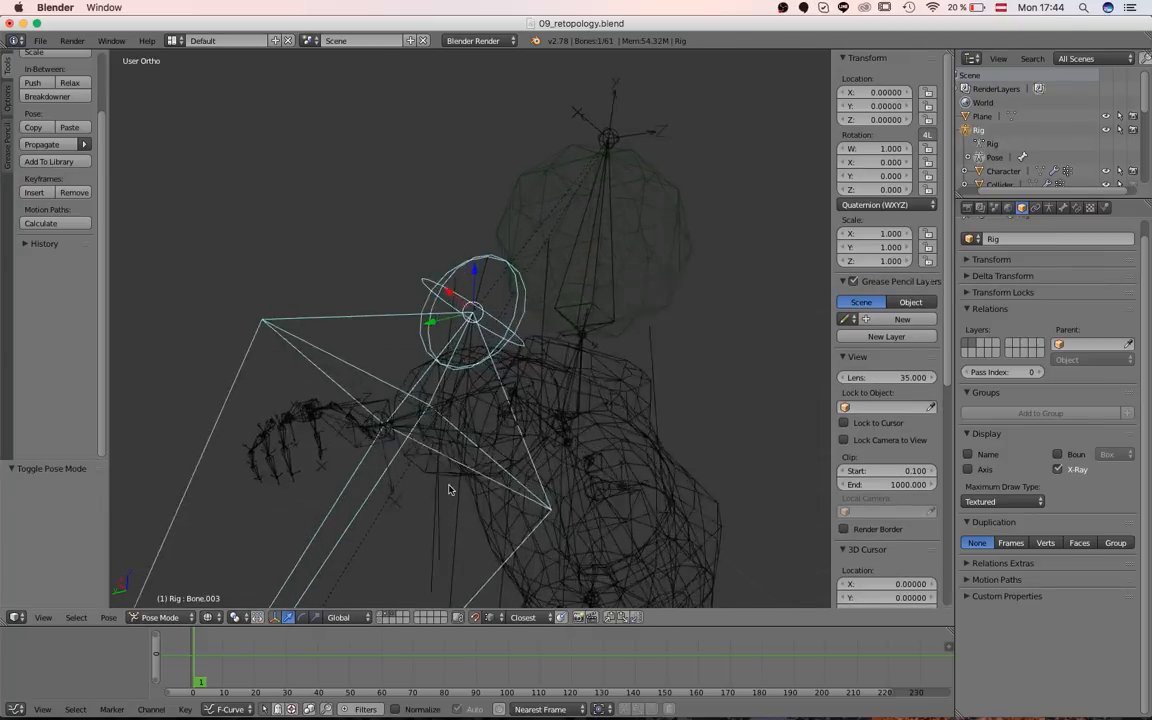
middle_drag(450, 489, 488, 146)
scroll(431, 309, down, 8)
scroll(463, 307, up, 14)
key(Tab)
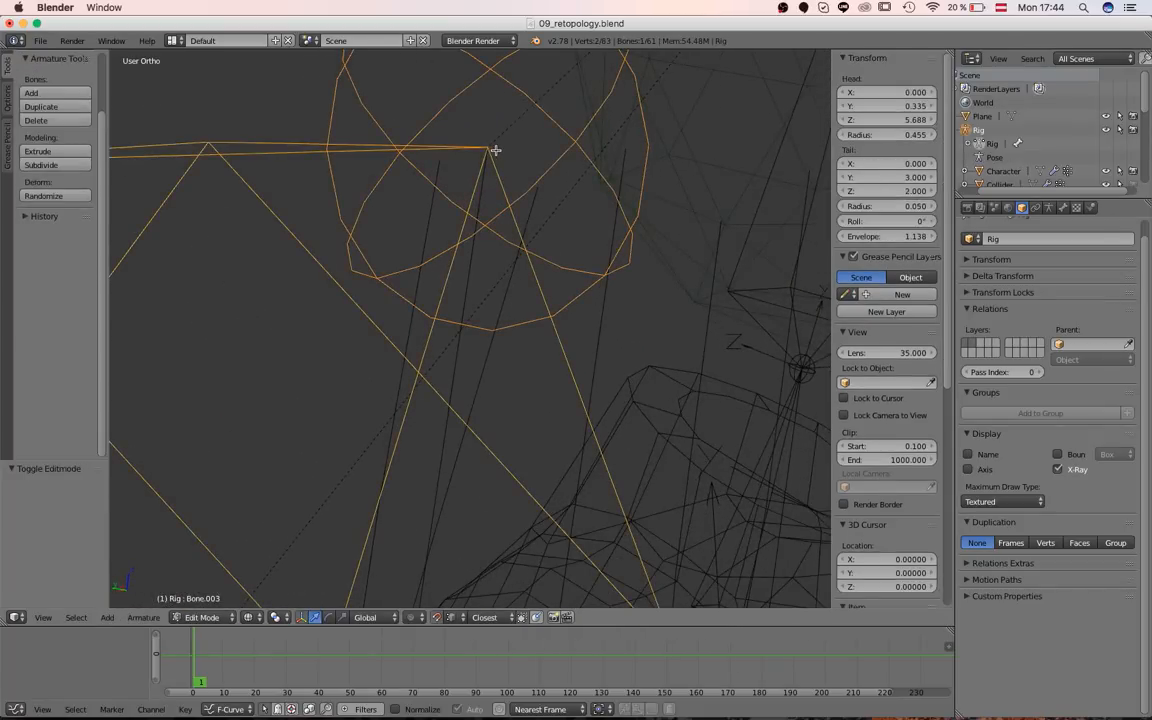
click(507, 149)
scroll(468, 247, down, 14)
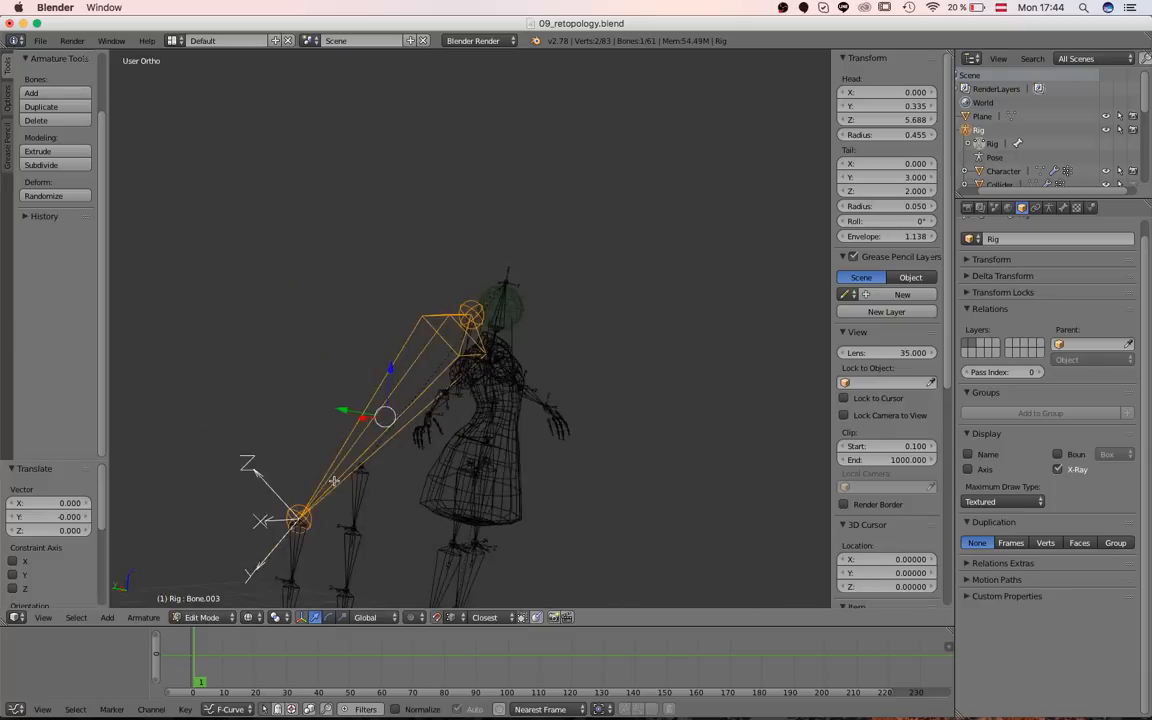
- Snap the copied chain's second and third joints to the next two vertices down the centre guide strand
scroll(414, 433, up, 12)
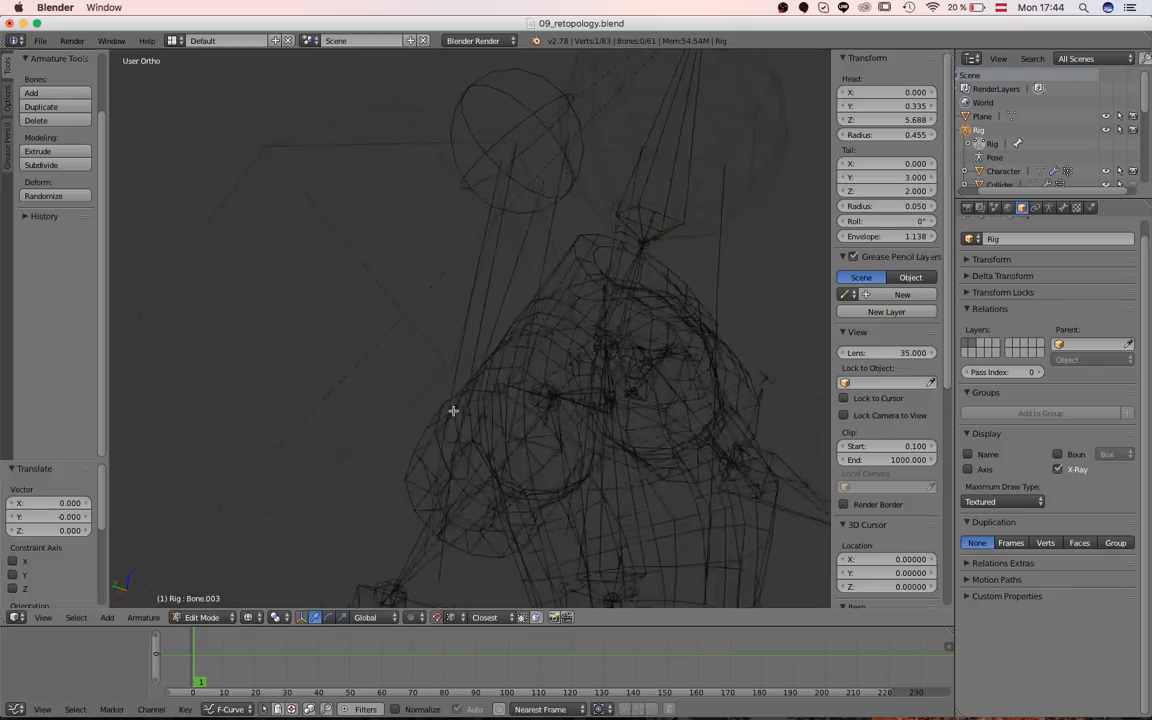
click(507, 240)
middle_drag(507, 240, 378, 457)
scroll(378, 457, down, 3)
middle_drag(266, 452, 166, 497)
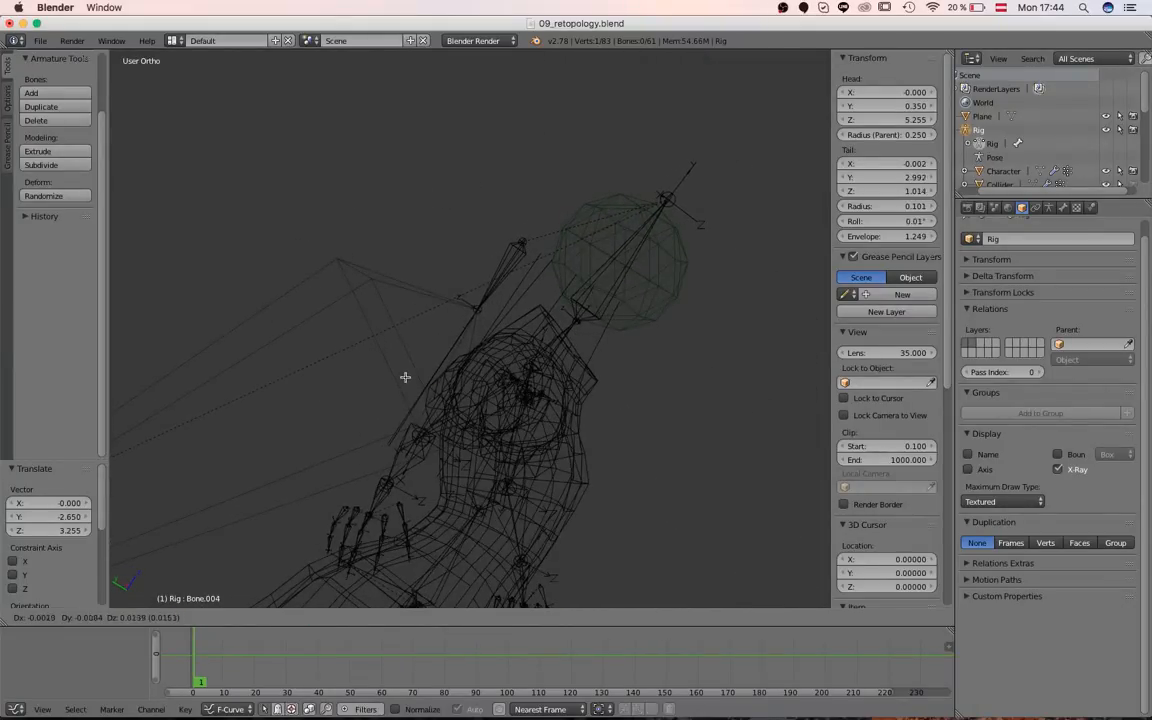
click(438, 376)
middle_drag(438, 376, 608, 458)
- Snap the copied chain's bottom joint to the lowest vertex of the centre guide strand
scroll(643, 511, up, 5)
key(g)
click(290, 189)
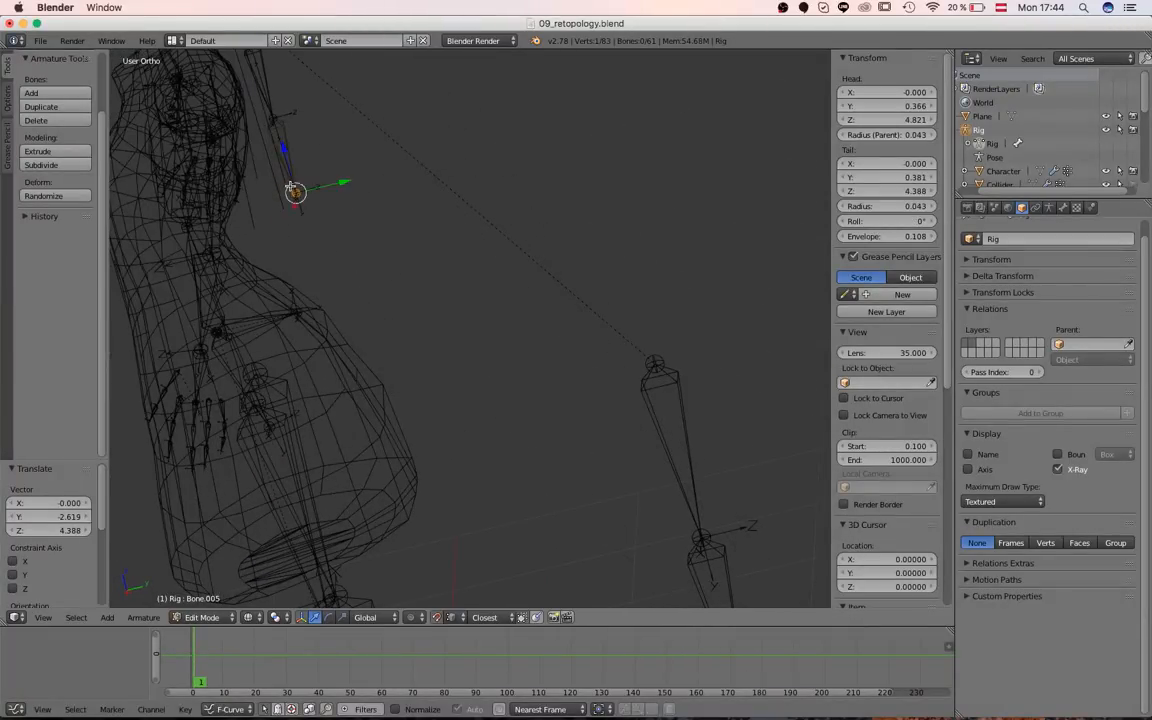
scroll(285, 337, down, 7)
middle_drag(290, 189, 681, 345)
- Return the rig to Pose Mode in solid shading and show layer 1 again
key(ctrl+Tab)
key(z)
middle_drag(674, 242, 597, 440)
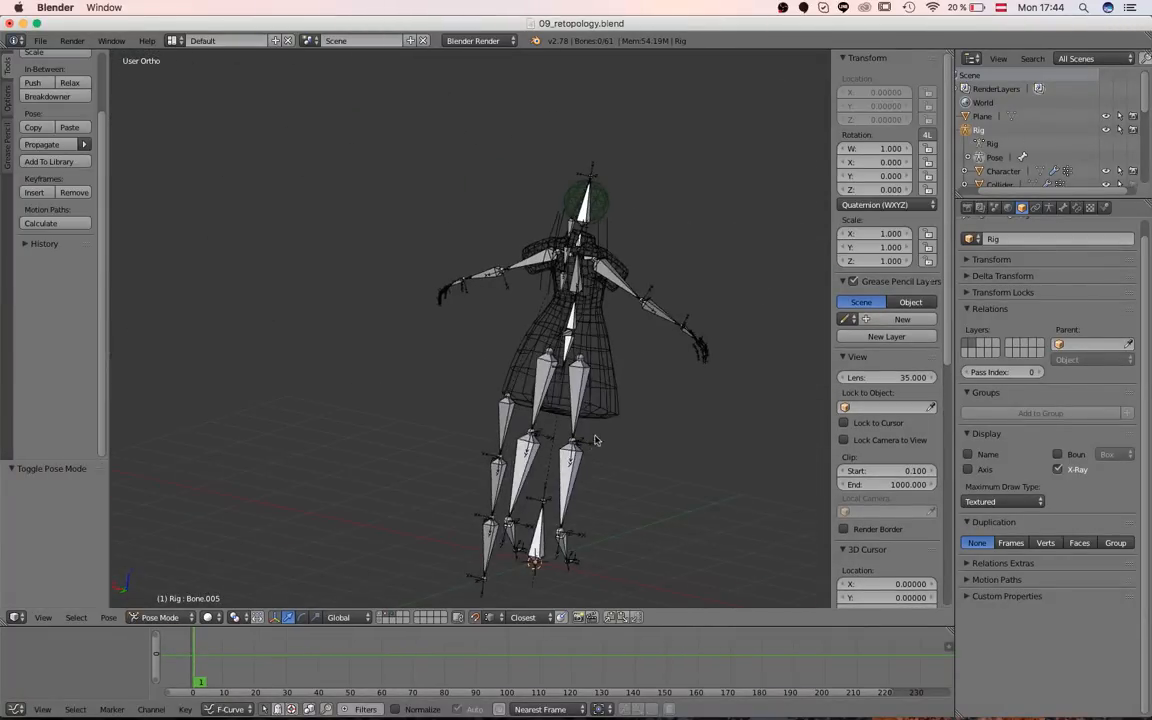
mouse_move(636, 369)
middle_down()
mouse_move(560, 385)
mouse_move(622, 314)
mouse_move(429, 437)
mouse_move(463, 357)
mouse_move(411, 361)
middle_up()
scroll(622, 314, up, 5)
key(shift+1)
scroll(418, 329, down, 4)
scroll(390, 380, down, 5)
- Move the copied chain's three empties and three cubes to layer 3 and show only that layer
right_click(331, 430)
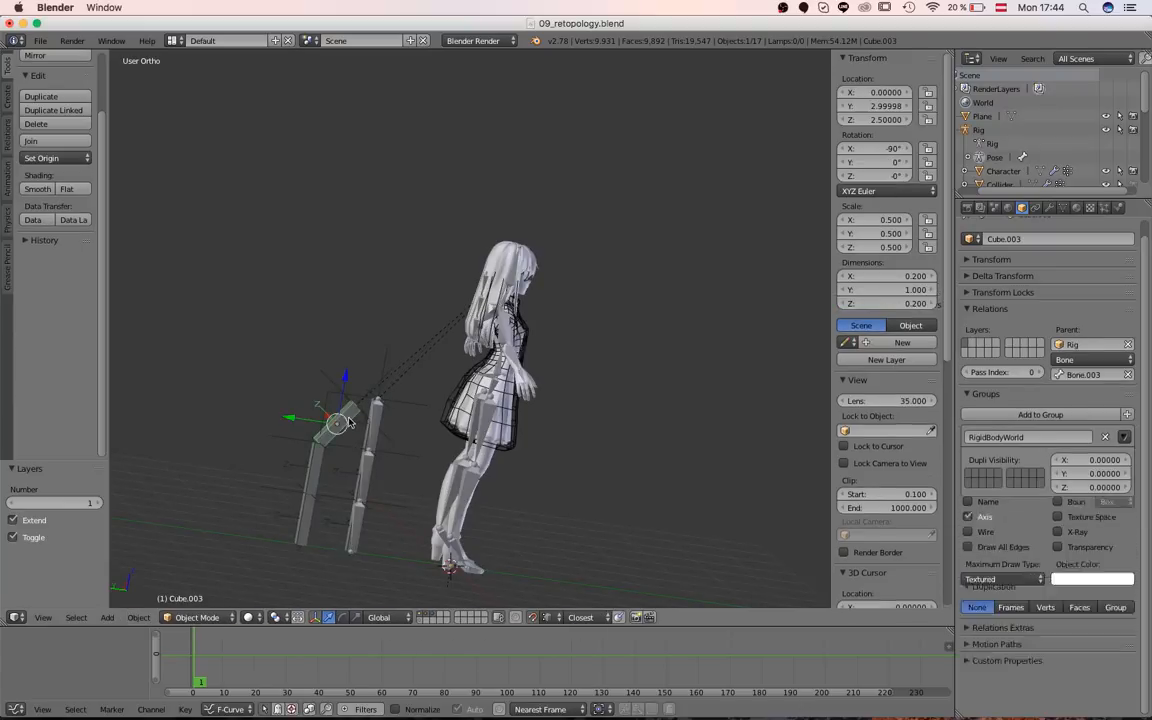
right_click(333, 385)
shift+right_click(327, 431)
shift+right_click(289, 446)
shift+right_click(291, 467)
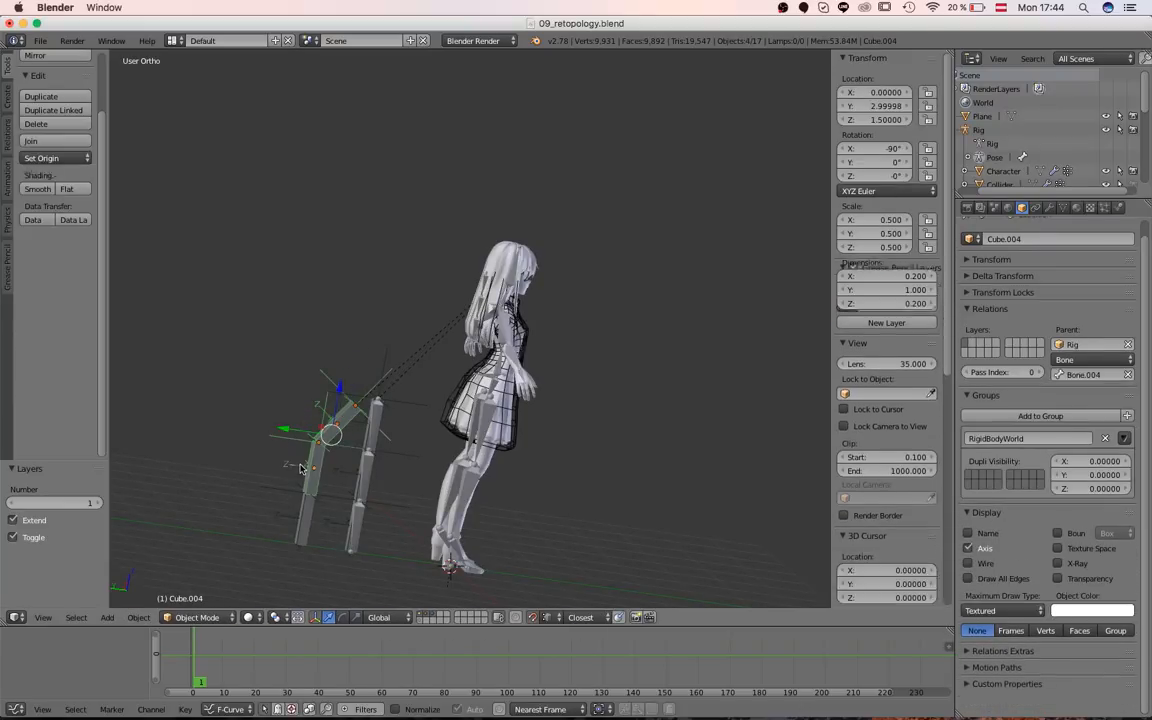
shift+right_click(292, 497)
shift+right_click(293, 514)
key(m)
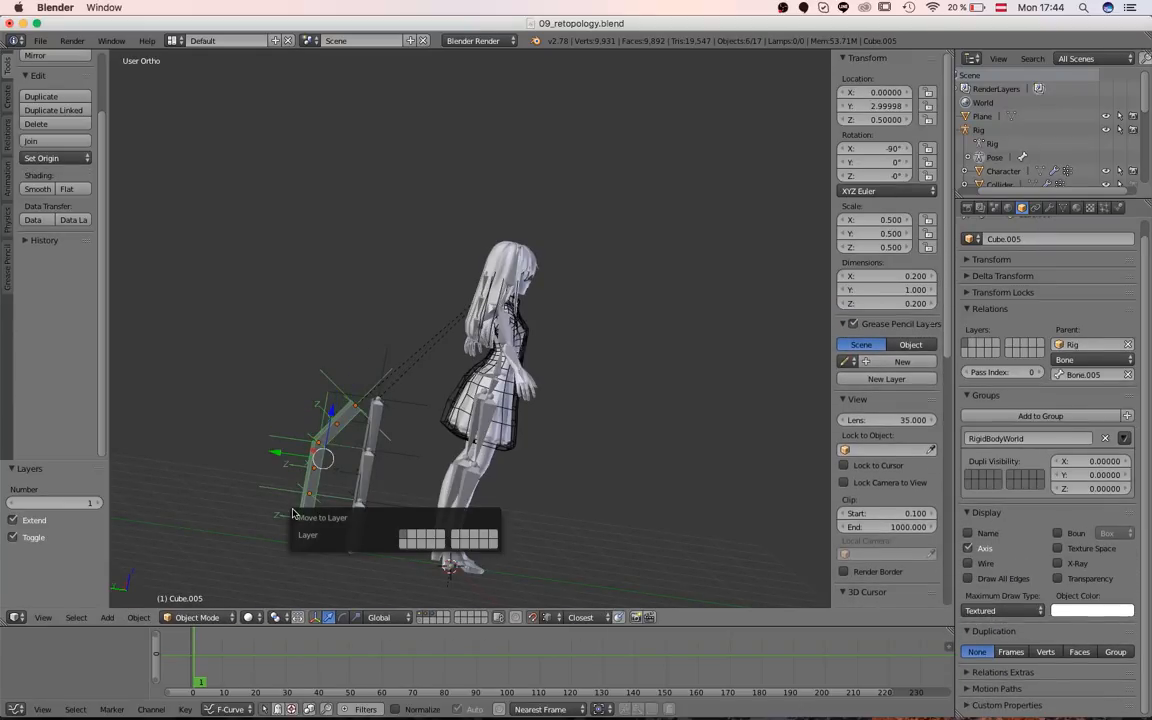
key(3)
key(3)
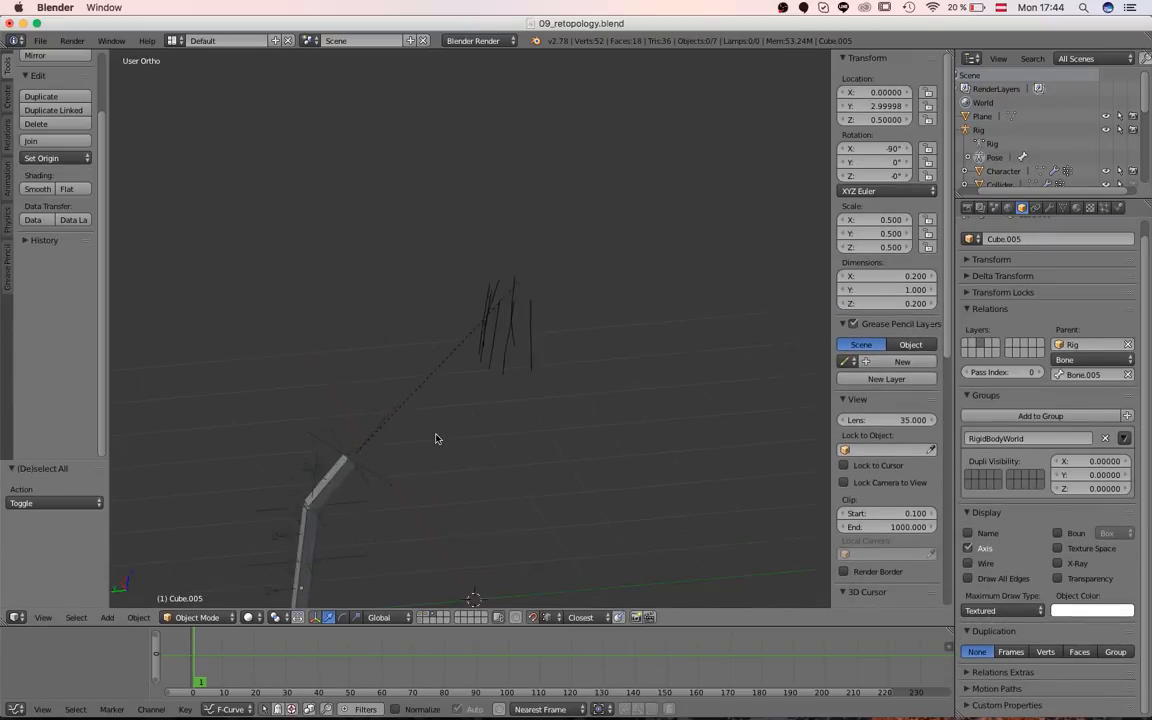
- Show layer 2 together with layer 3 so the rig appears with the copied chain's physics objects
middle_drag(436, 439, 443, 418)
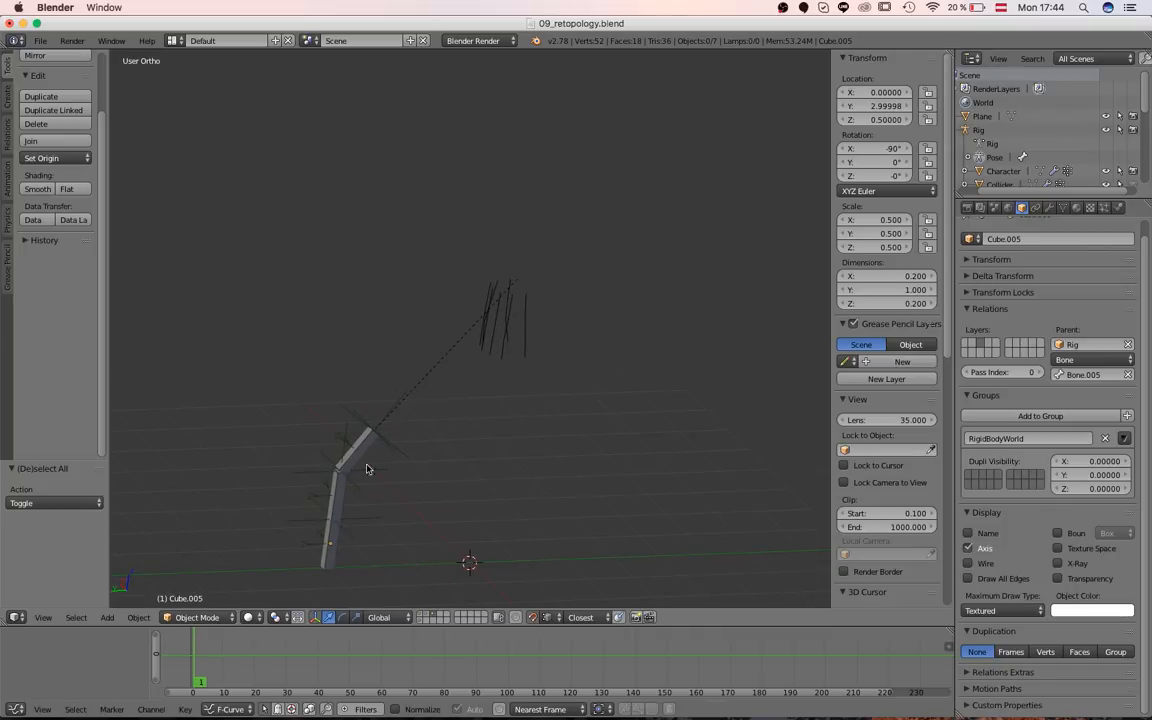
middle_drag(394, 314, 405, 389)
key(shift+2)
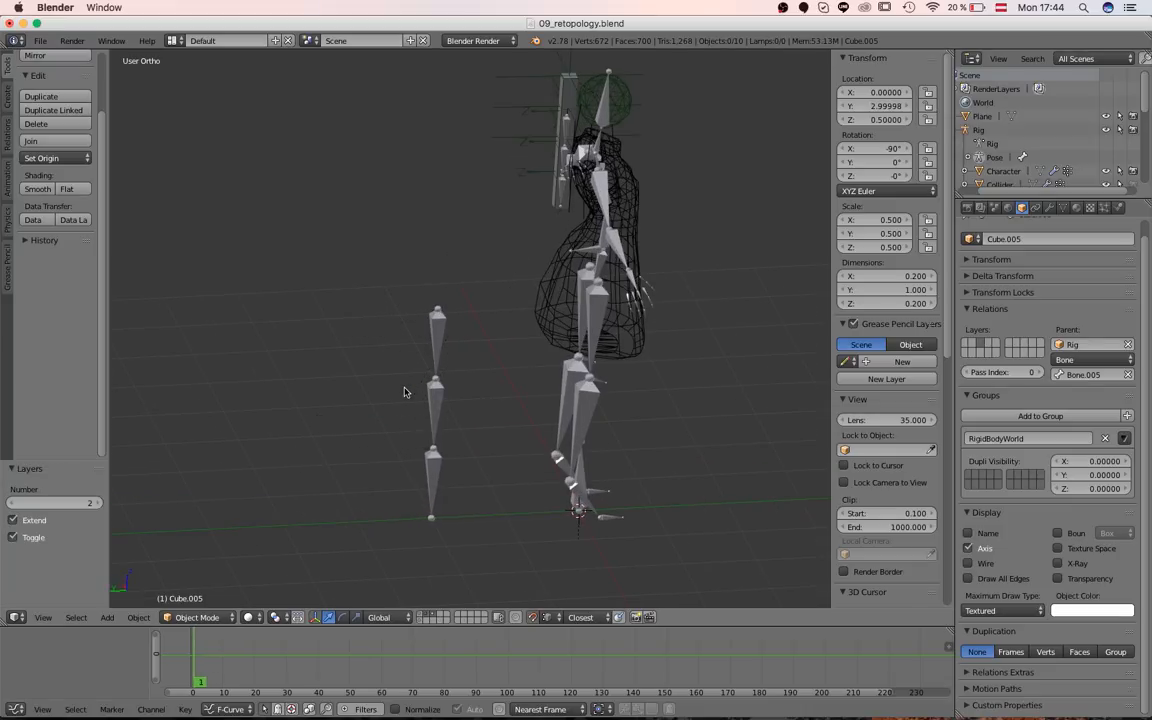
shift+middle_drag(405, 392, 345, 604)
scroll(510, 350, up, 4)
middle_drag(510, 350, 557, 318)
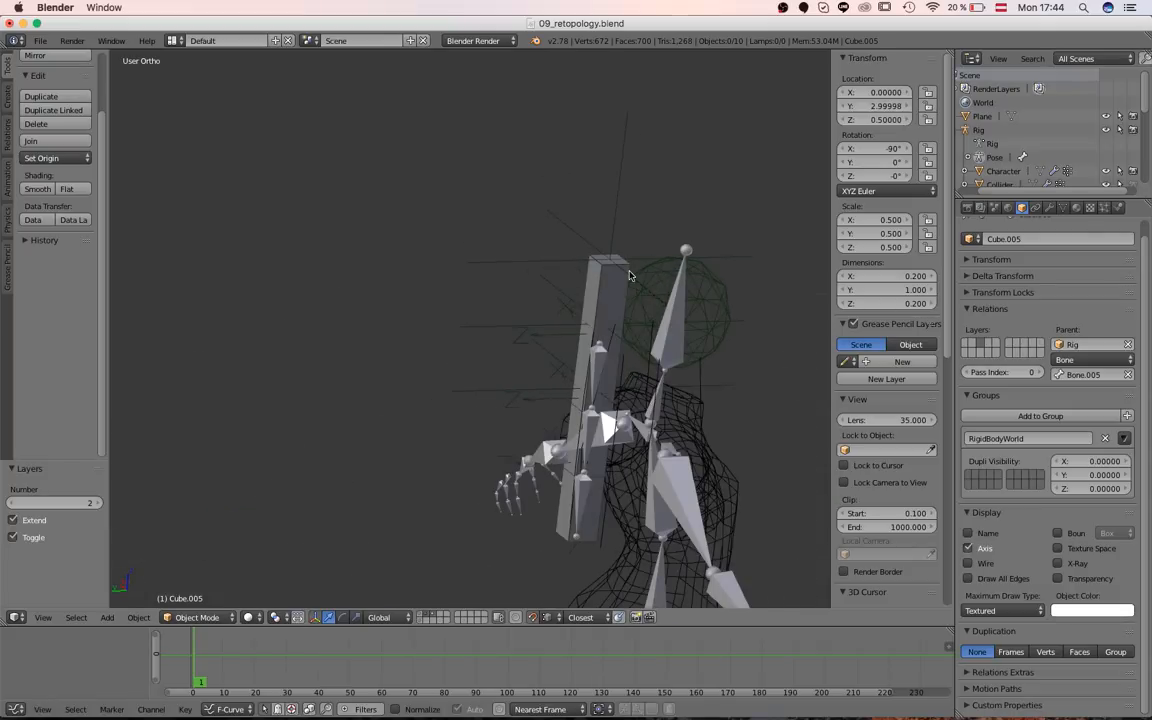
- Frame the copied chain's top cube, switch to wireframe in side view and select the top empty
key(KP_Decimal)
scroll(560, 243, down, 5)
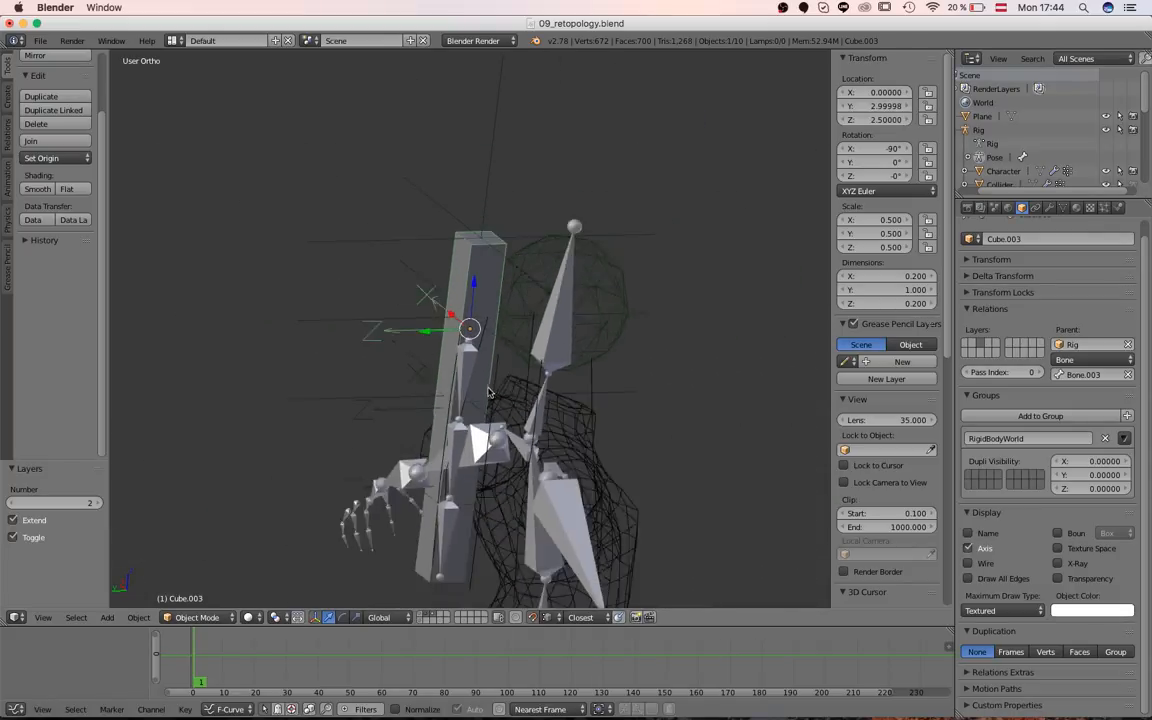
alt+middle_drag(500, 340, 445, 314)
scroll(446, 314, up, 1)
key(z)
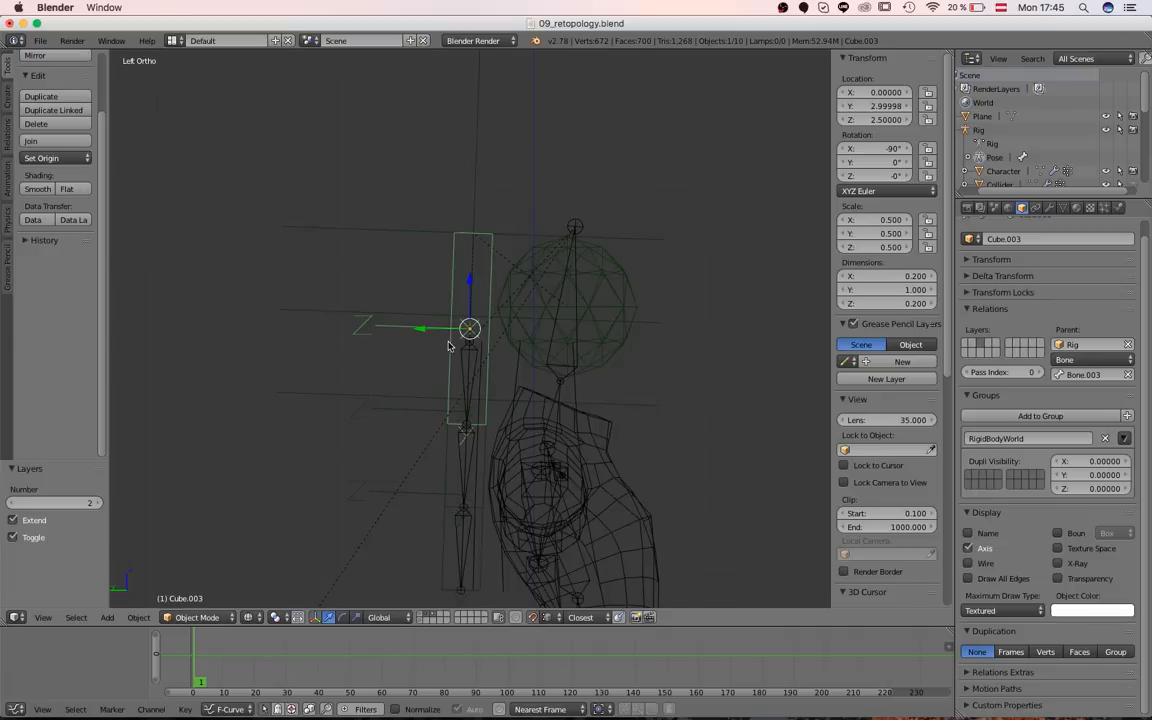
right_click(431, 231)
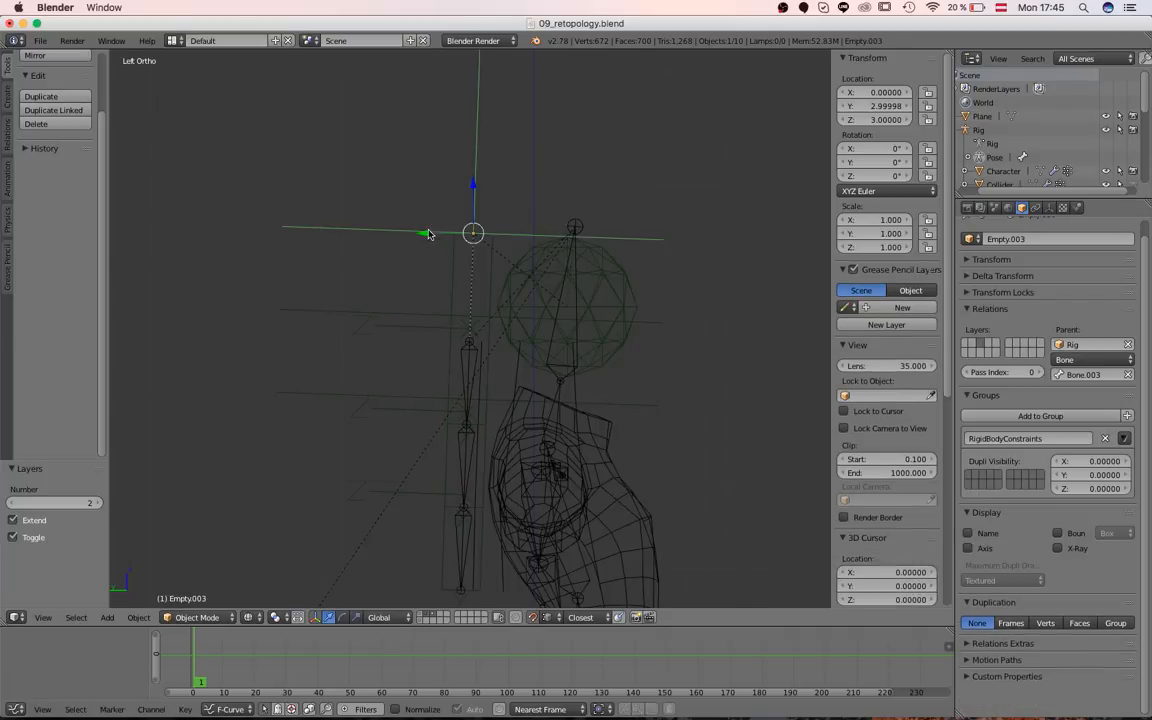
- Snap the copied chain's top empty onto the top joint of the repositioned hair bones
scroll(428, 240, down, 2)
middle_drag(400, 295, 465, 369)
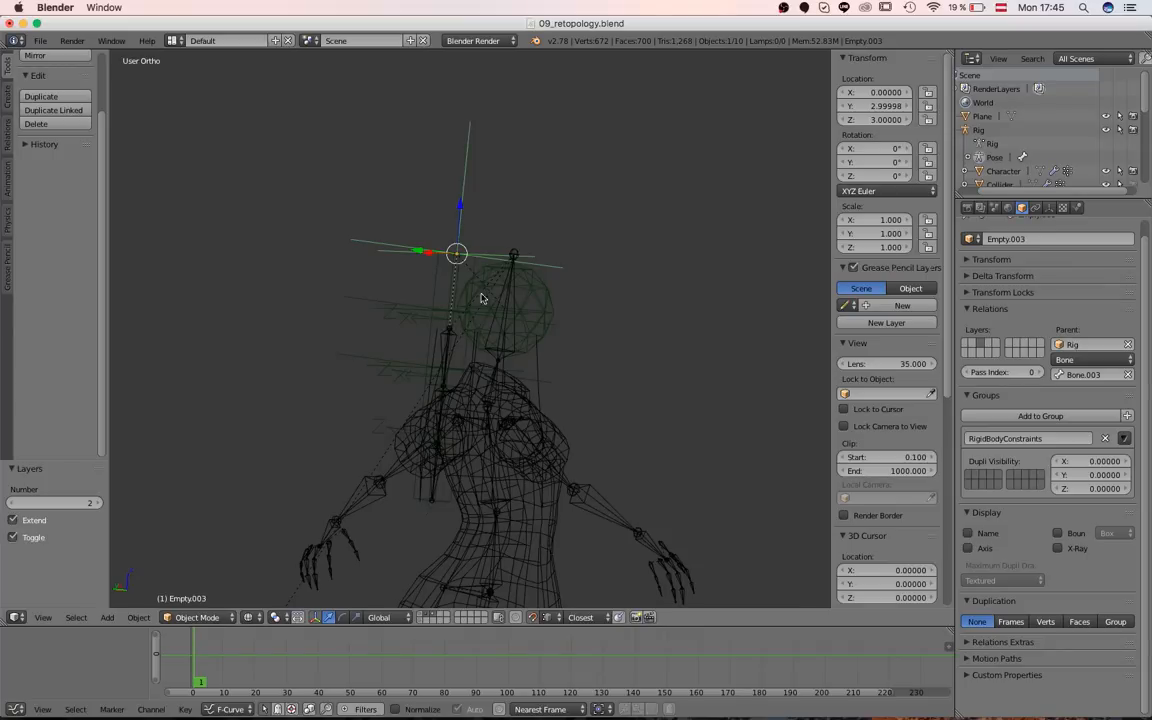
scroll(478, 295, up, 3)
scroll(474, 300, down, 2)
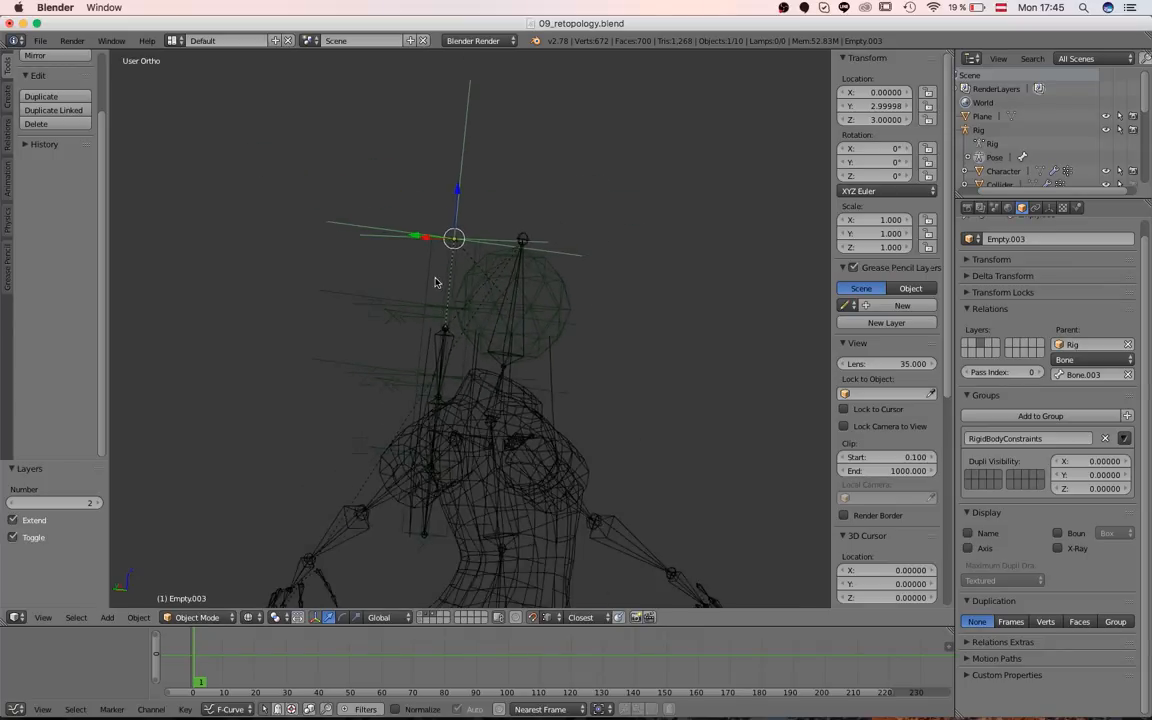
scroll(437, 284, up, 3)
middle_drag(434, 286, 450, 198)
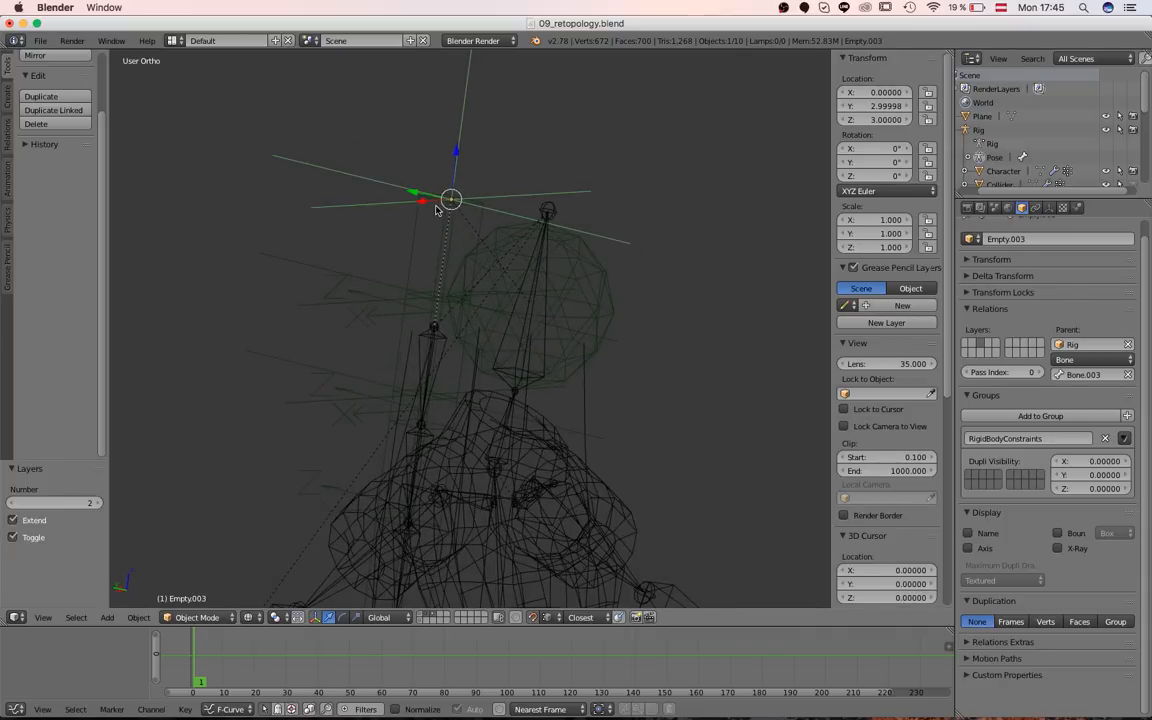
key(g)
click(434, 329)
middle_drag(393, 305, 410, 190)
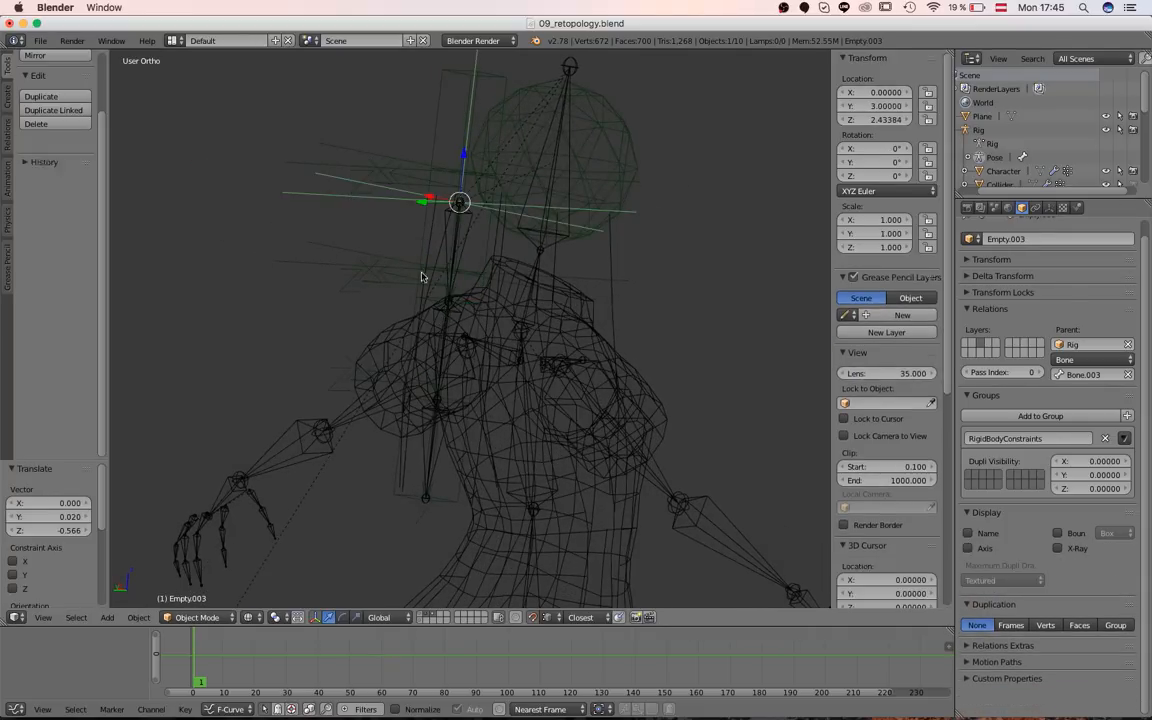
- Move the same empty down and snap it to the hair bones' second joint
scroll(461, 266, up, 5)
key(g)
click(437, 268)
scroll(442, 275, down, 5)
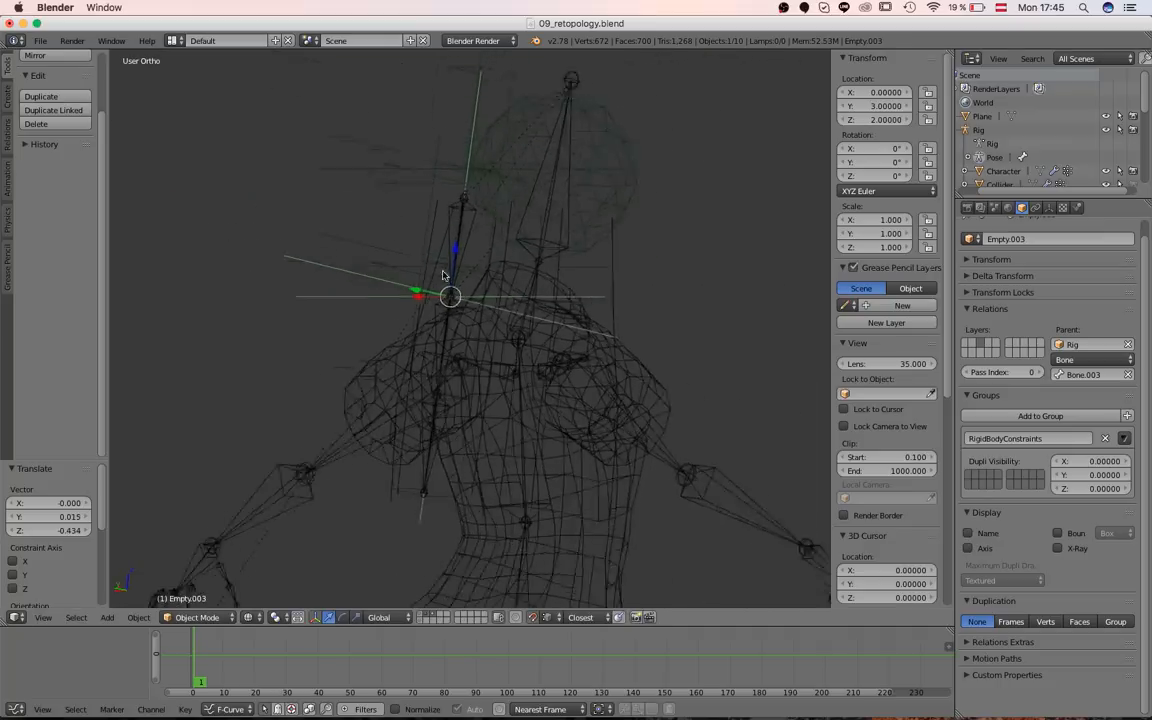
- Snap the copied chain's bottom empty onto the third joint of the repositioned hair bones
middle_drag(442, 275, 361, 275)
scroll(418, 325, down, 2)
middle_drag(418, 325, 383, 291)
key(g)
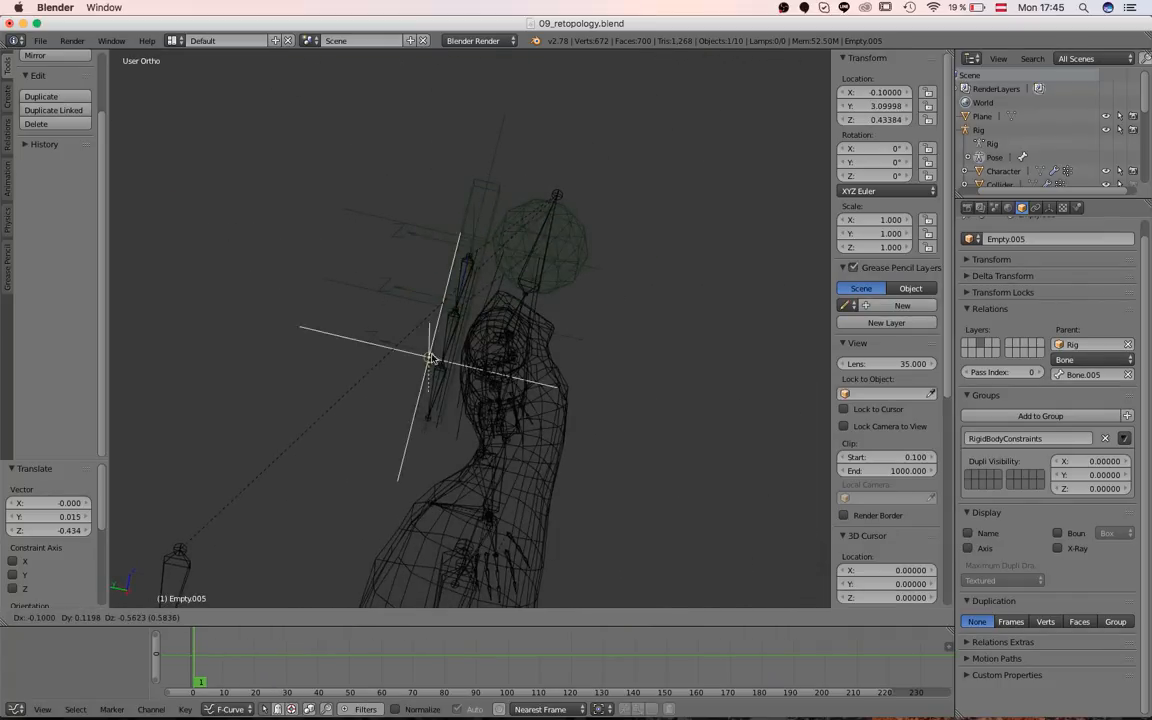
click(437, 362)
middle_drag(440, 366, 427, 391)
scroll(427, 391, up, 3)
scroll(430, 375, down, 2)
- Snap the 3D cursor to the selected top hair bone in Edit Mode and return to Pose Mode
right_click(476, 170)
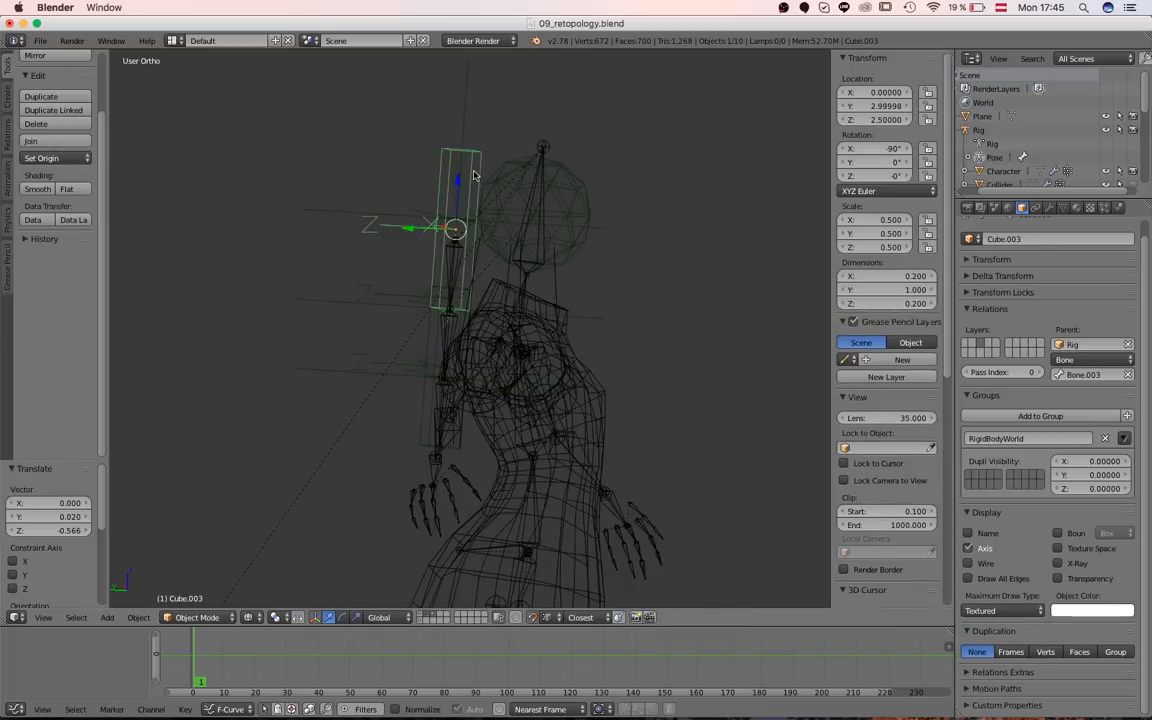
scroll(474, 174, up, 2)
right_click(443, 222)
shift+middle_drag(434, 190, 437, 218)
scroll(465, 306, up, 5)
key(Tab)
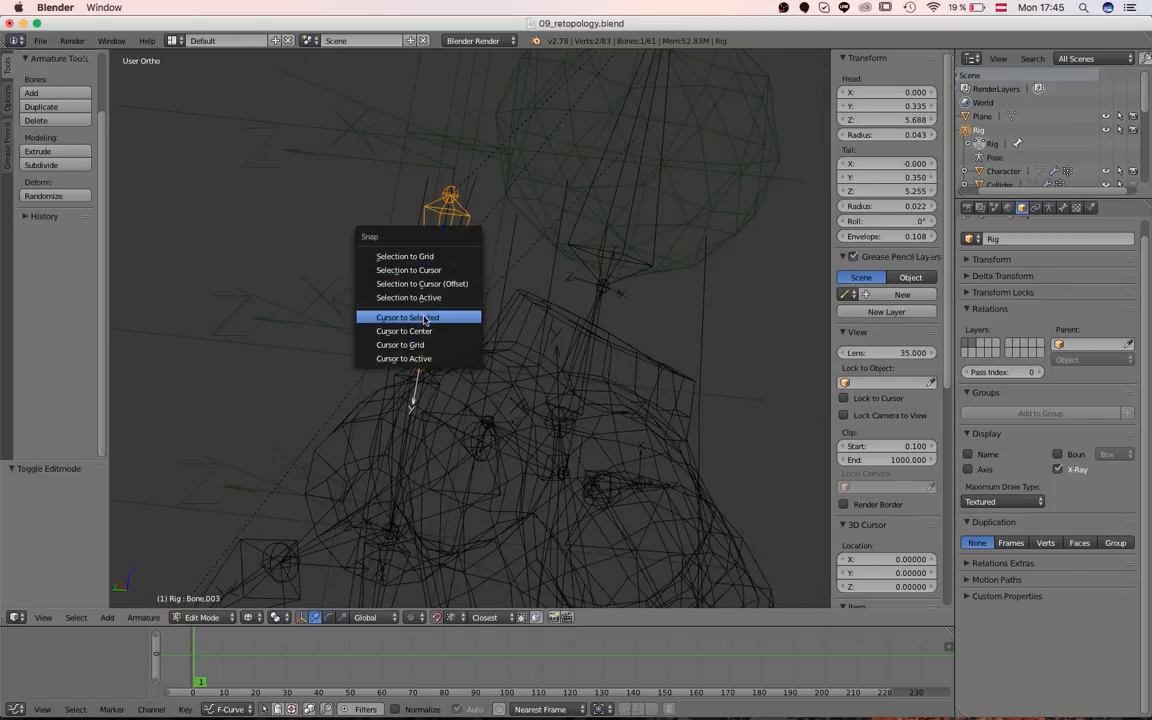
click(424, 320)
key(Tab)
scroll(435, 218, down, 2)
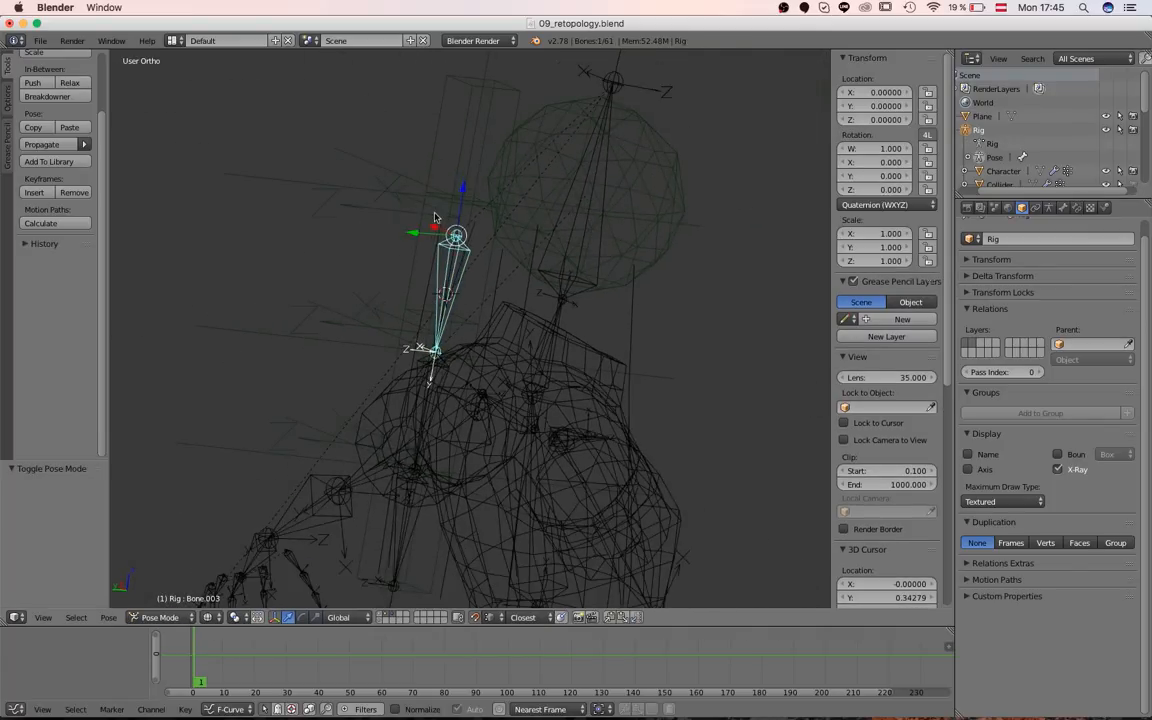
- Snap the top hair chain's rigid body cube onto the 3D cursor at the centre of the top hair bone
key(ctrl+Tab)
right_click(447, 149)
key(shift+s)
click(435, 112)
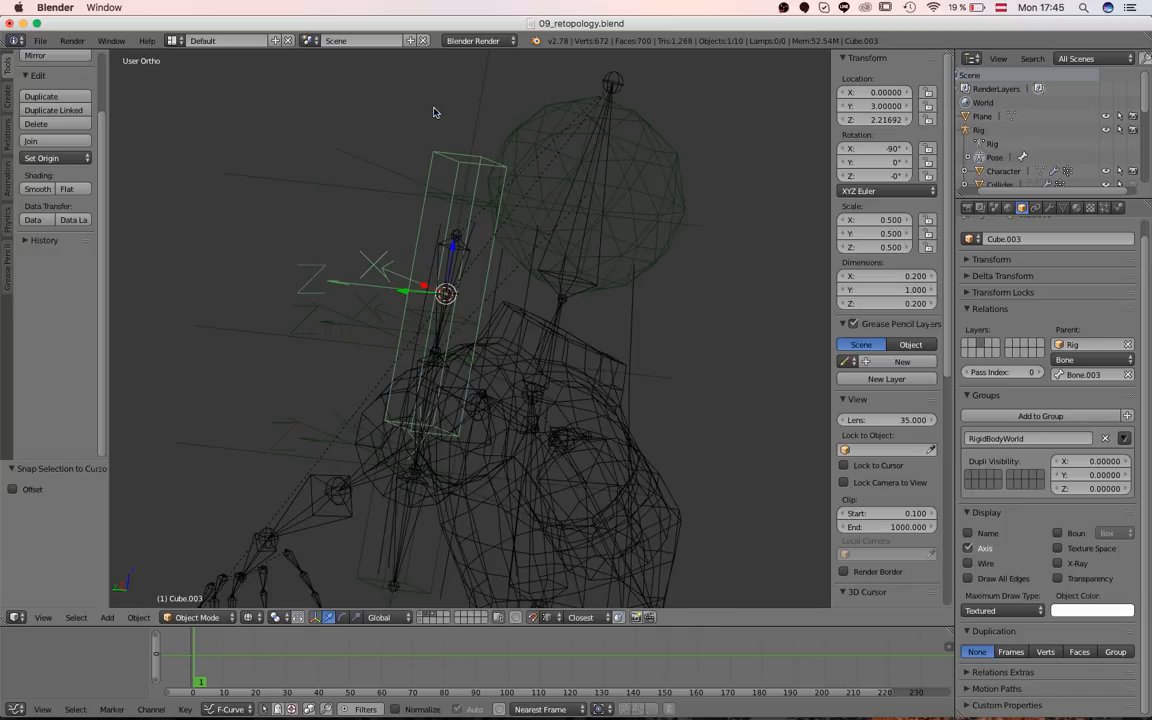
- Scale the top hair cube down to about 0.216 so it matches the top hair bone's length
key(Tab)
key(Tab)
middle_drag(519, 283, 530, 336)
key(ctrl+KP_3)
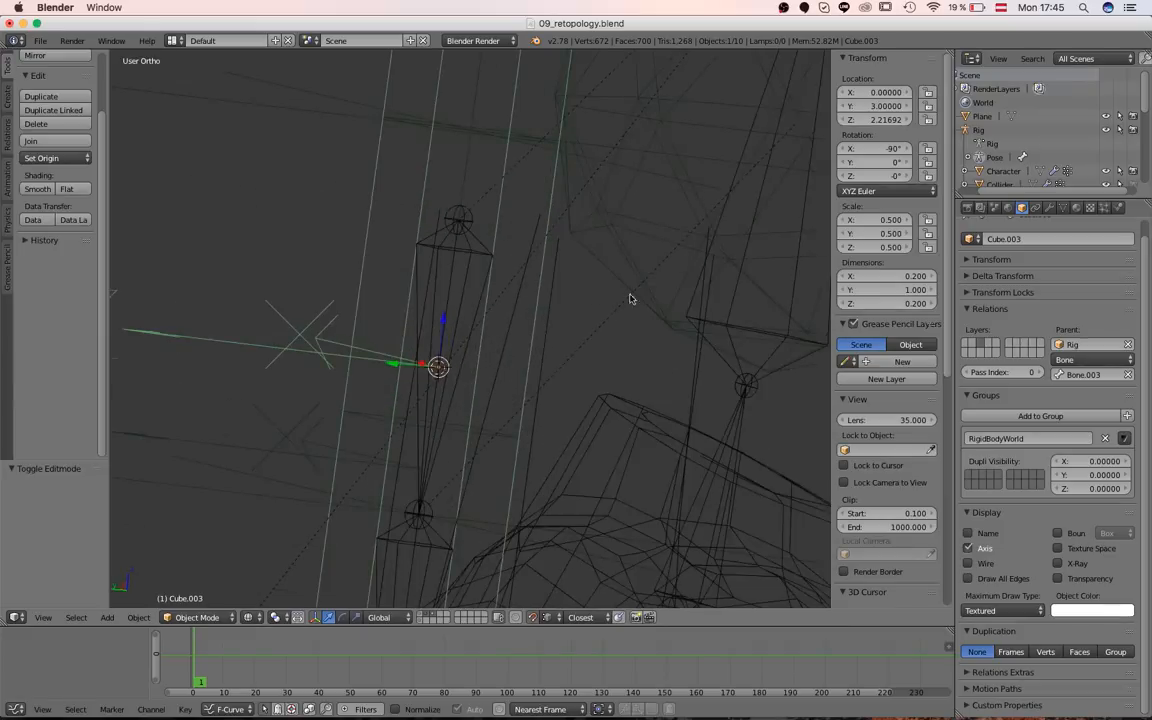
key(s)
click(504, 316)
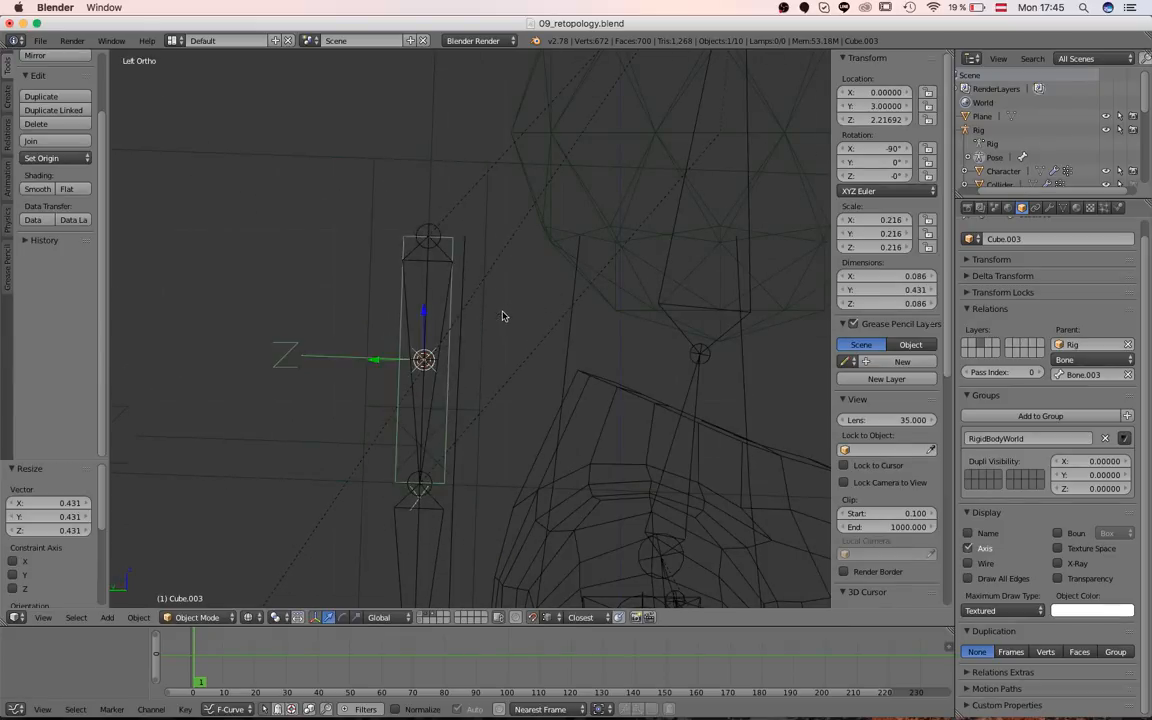
- Snap the 3D cursor to the centre of the second hair bone in Edit Mode and return to Pose Mode
middle_drag(504, 316, 439, 289)
right_click(473, 378)
key(Tab)
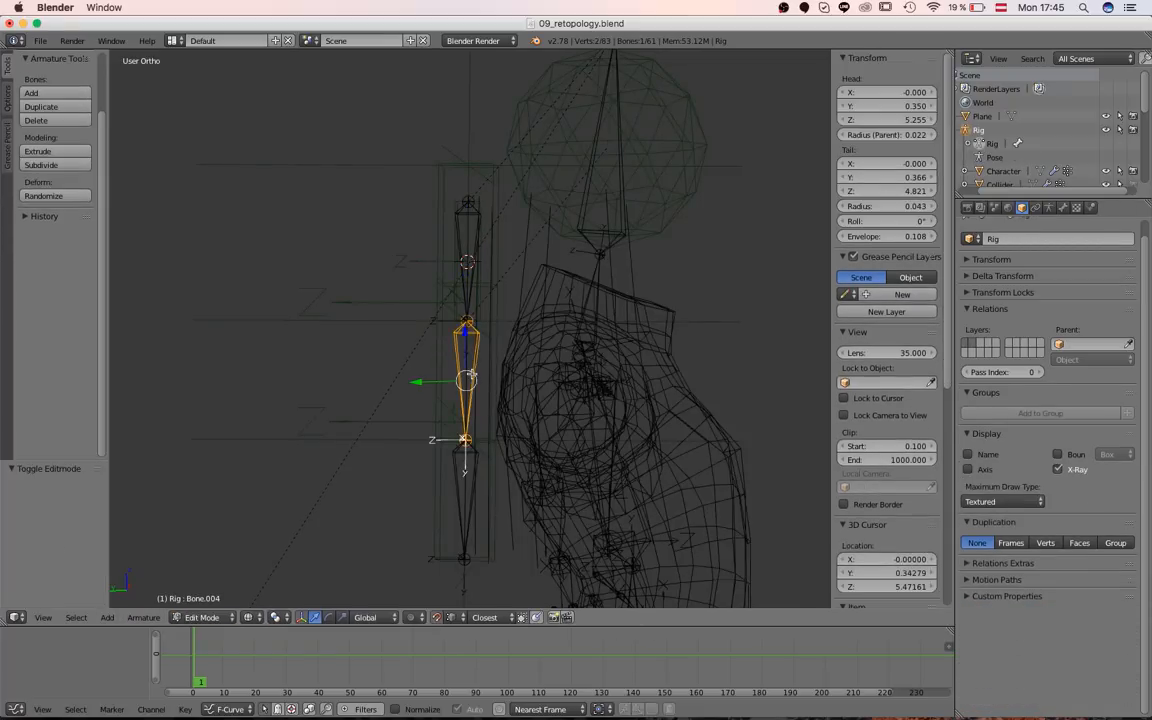
key(shift+s)
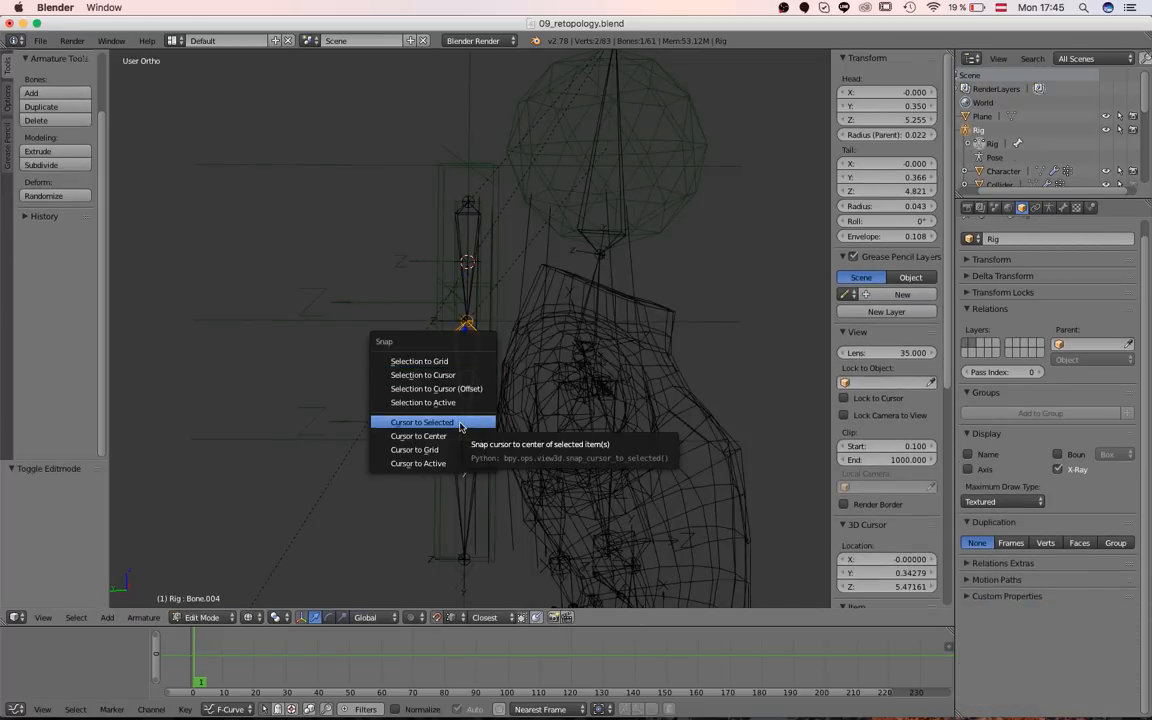
click(460, 427)
key(Tab)
- Snap the middle hair cube onto the 3D cursor at the second hair bone's centre
right_click(465, 300)
key(shift+s)
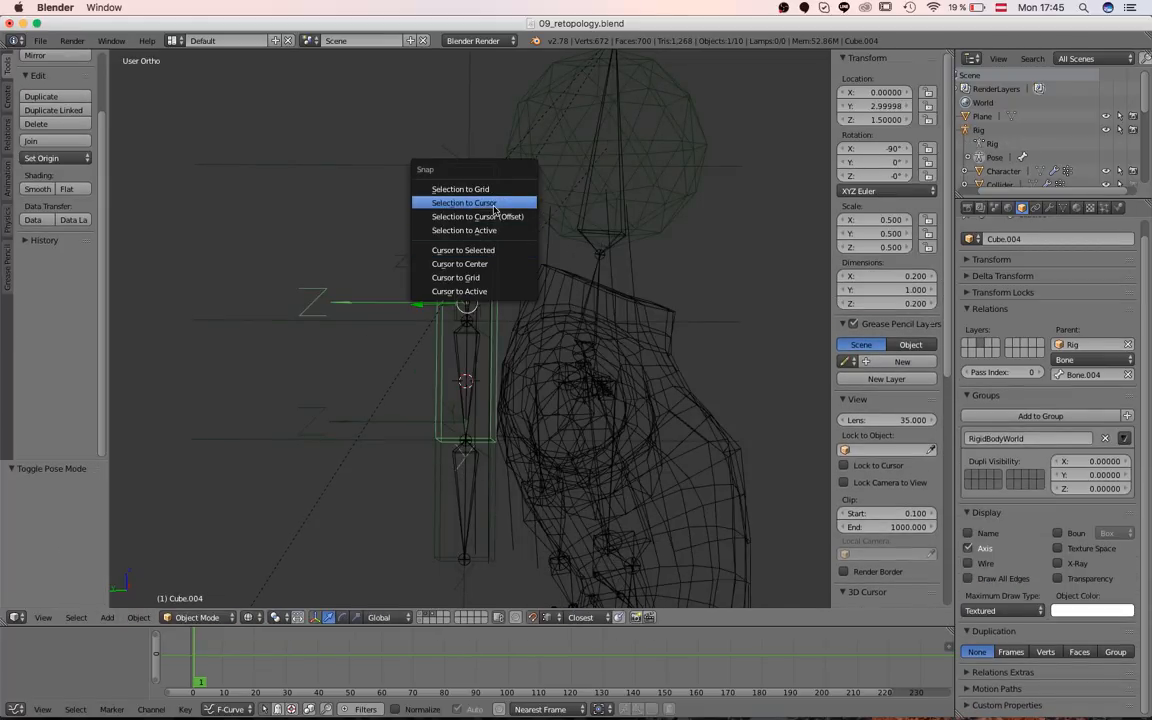
click(494, 206)
key(Tab)
key(Tab)
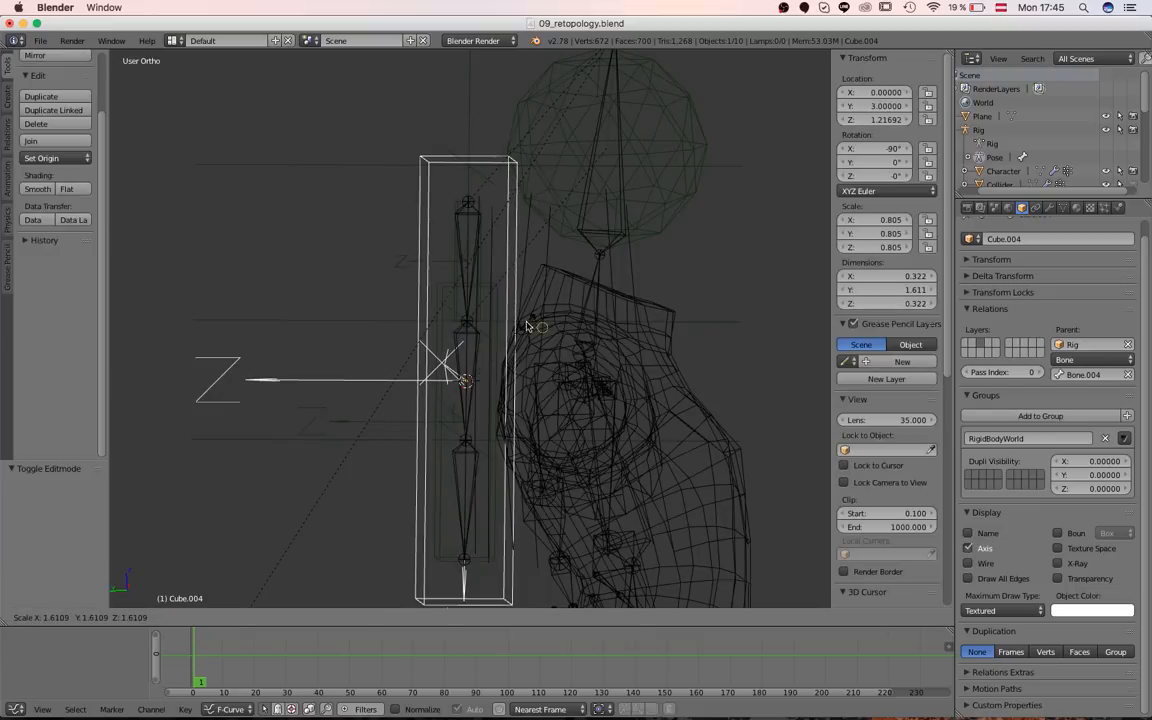
- Scale the middle hair cube down until it fits the length of the second hair bone
key(s)
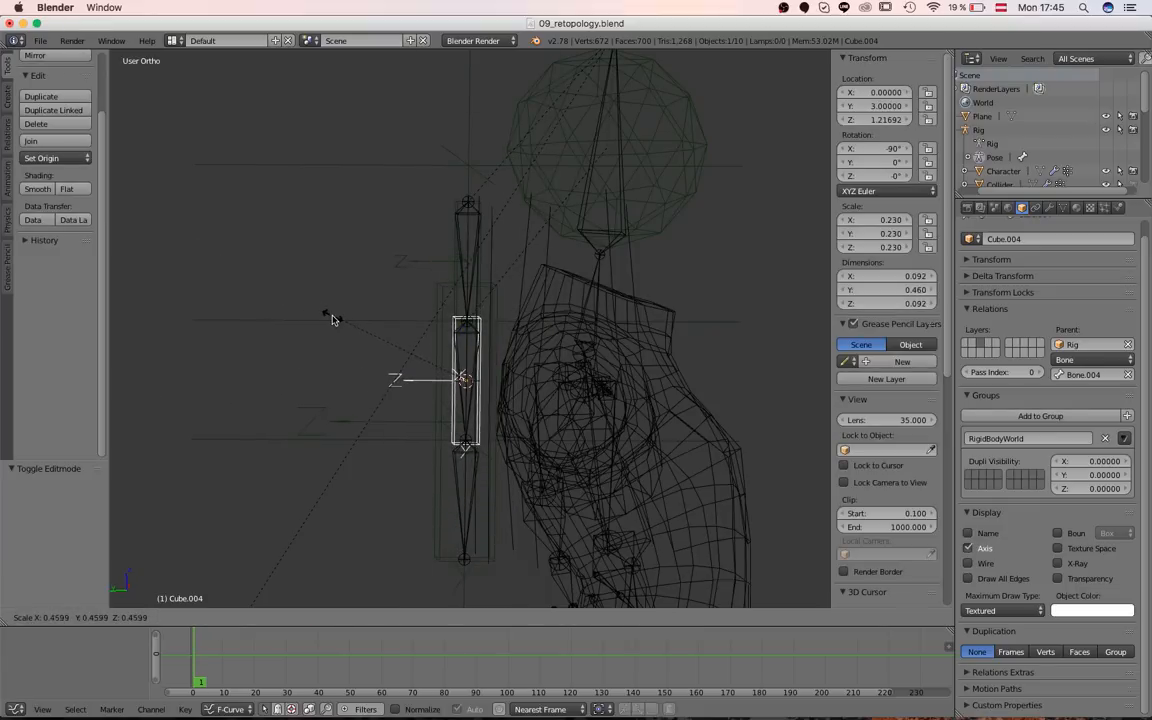
click(337, 321)
scroll(257, 286, up, 7)
middle_drag(257, 286, 406, 354)
key(s)
click(257, 307)
- Try to align the bottom hair cube by snapping the cursor to the third hair bone in Pose Mode and the cube to the cursor
scroll(249, 334, down, 5)
right_click(423, 350)
key(shift+s)
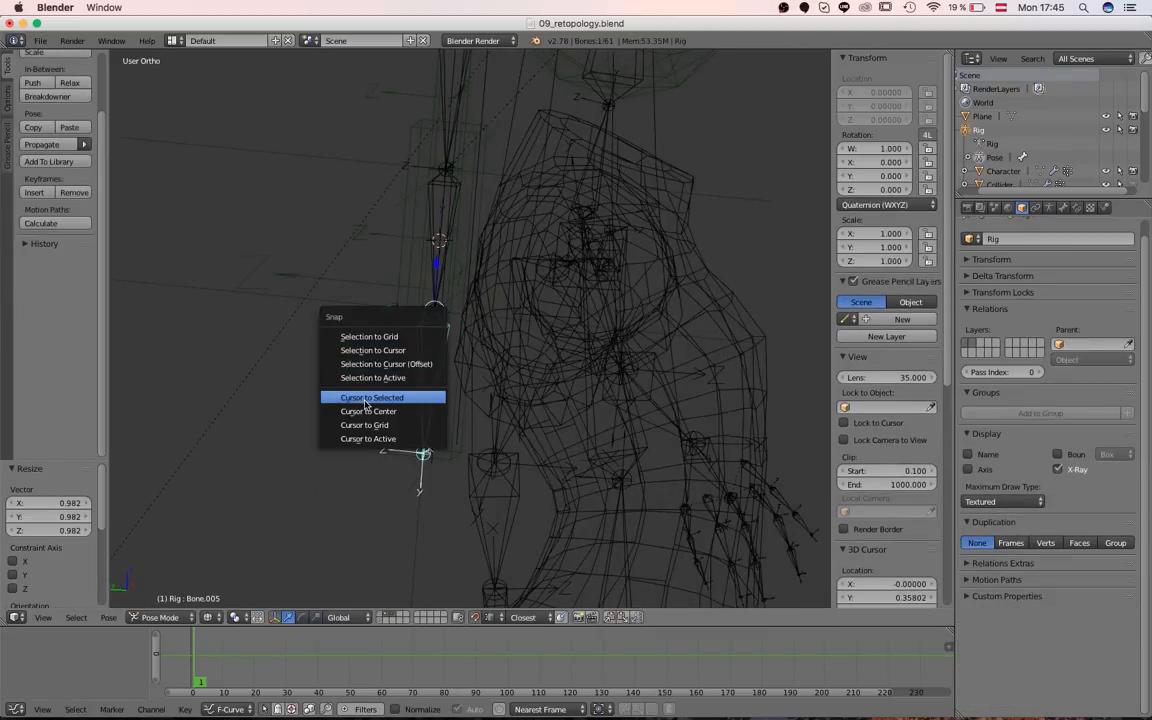
click(365, 403)
right_click(399, 213)
right_click(400, 211)
right_click(406, 216)
key(shift+s)
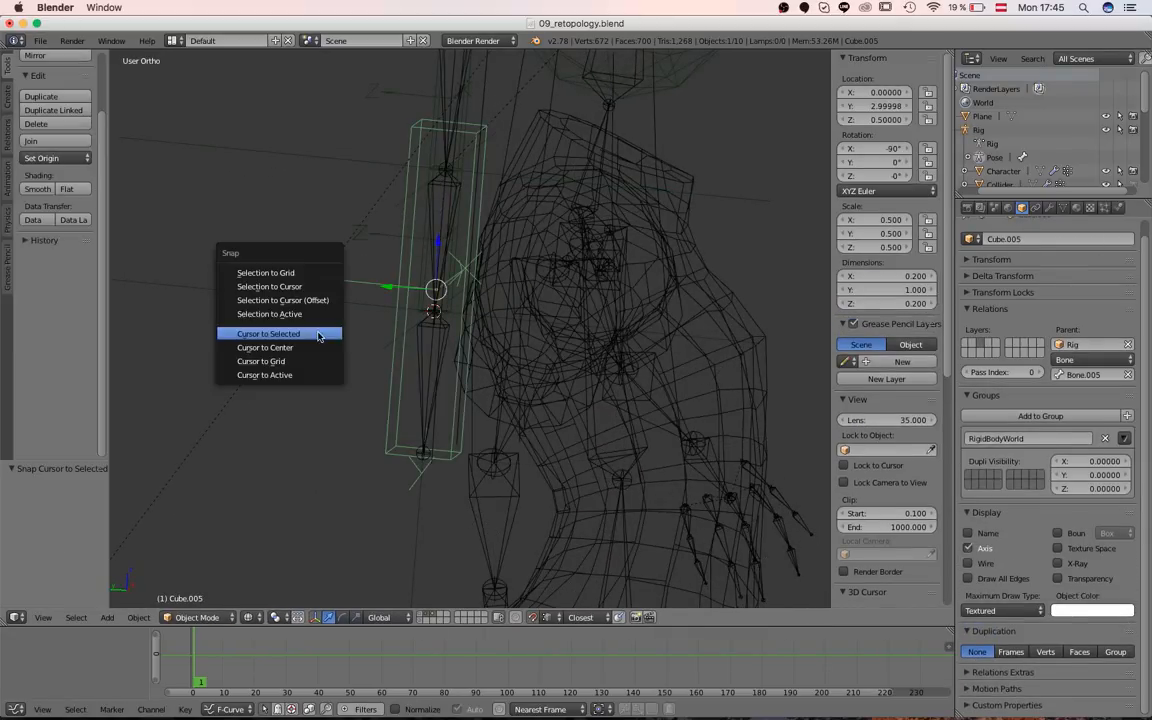
click(314, 290)
middle_drag(315, 291, 360, 302)
- Snap the 3D cursor to the centre of the third hair bone in Edit Mode and return to Pose Mode
right_click(425, 372)
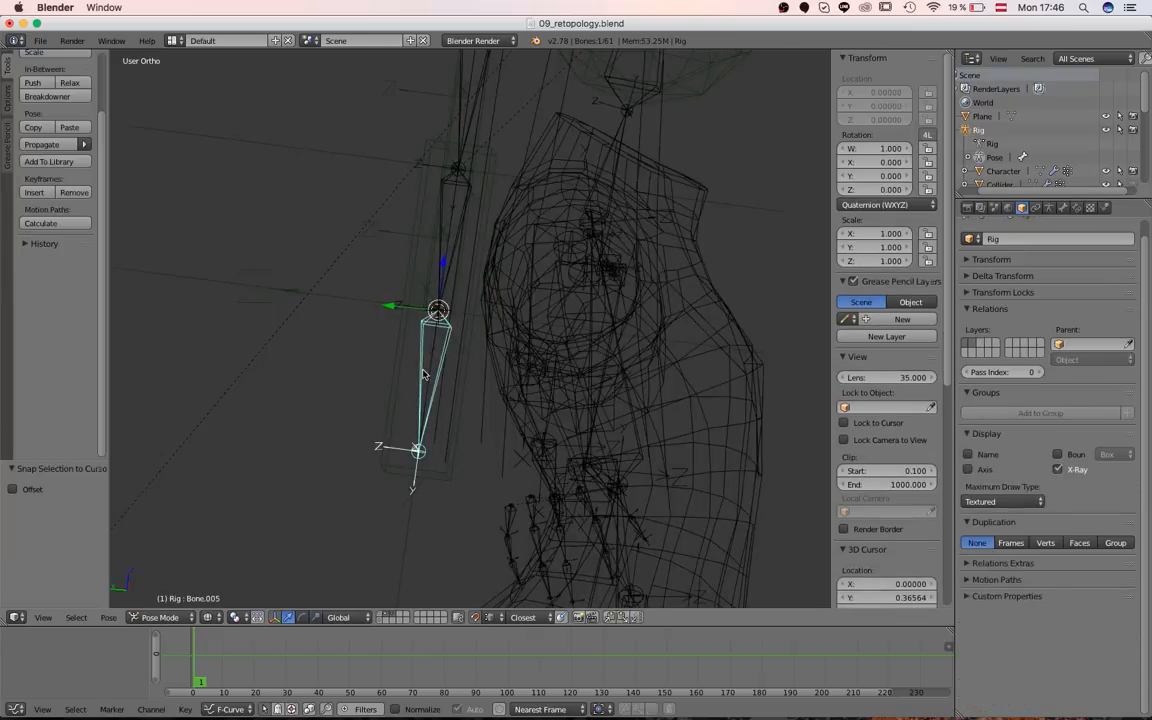
key(Tab)
key(shift+s)
click(404, 416)
key(Tab)
- Snap the bottom hair cube onto the 3D cursor and scale it down to about 0.208
right_click(407, 285)
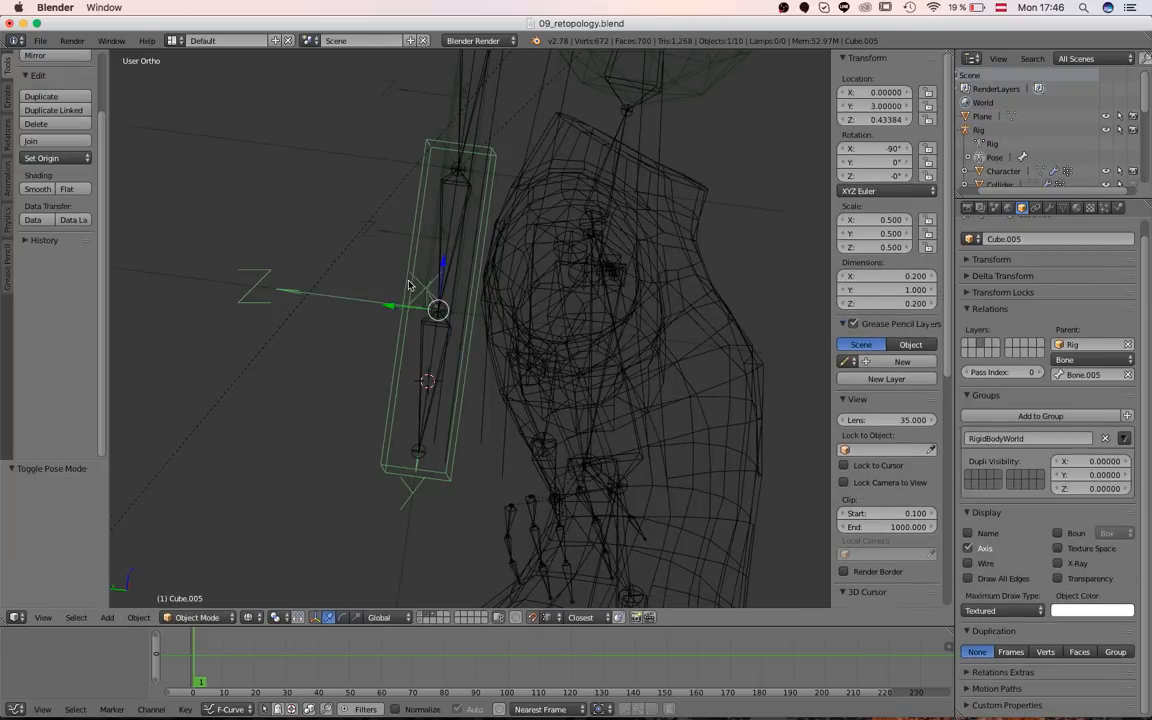
key(shift+s)
click(400, 248)
key(s)
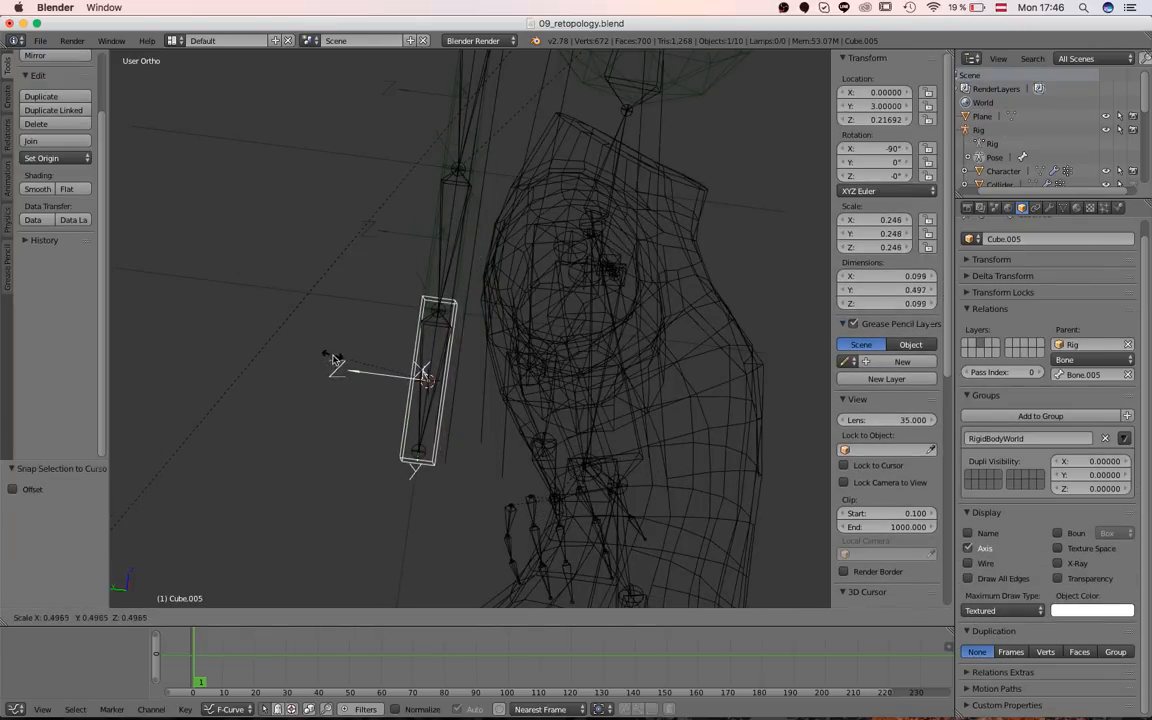
click(345, 368)
scroll(437, 386, up, 8)
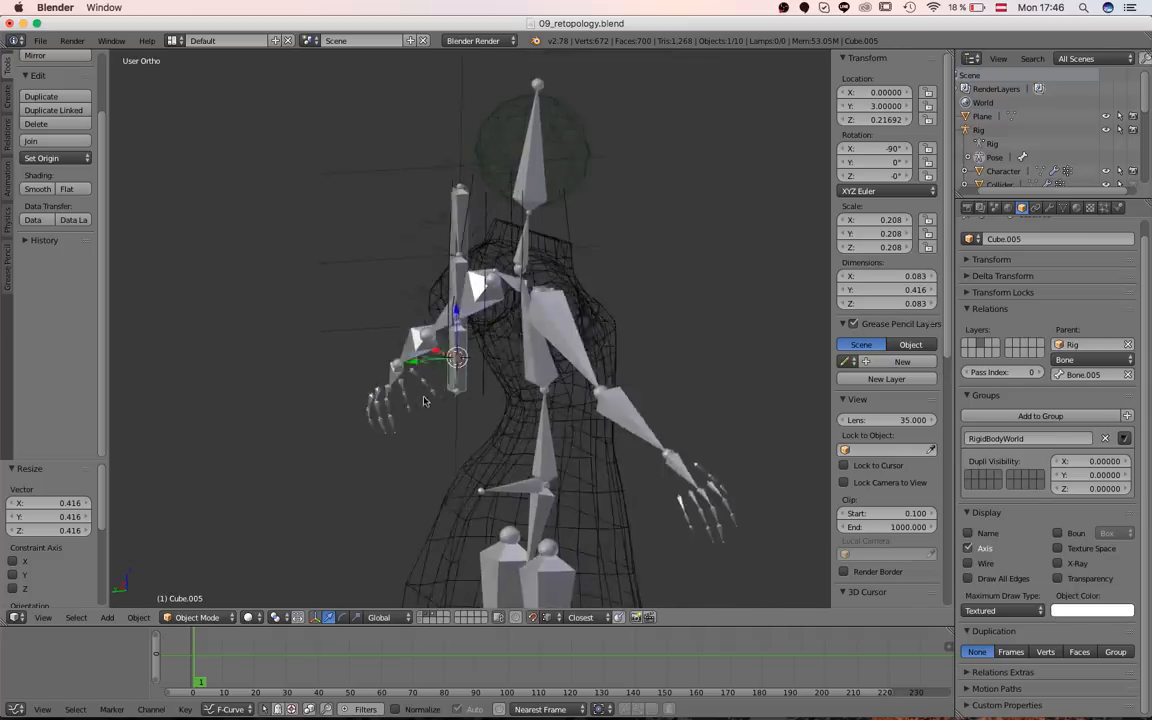
- Deselect everything, play the simulation to check how the resized hair cubes behave, and stop playback
key(a)
key(alt+a)
scroll(450, 375, down, 8)
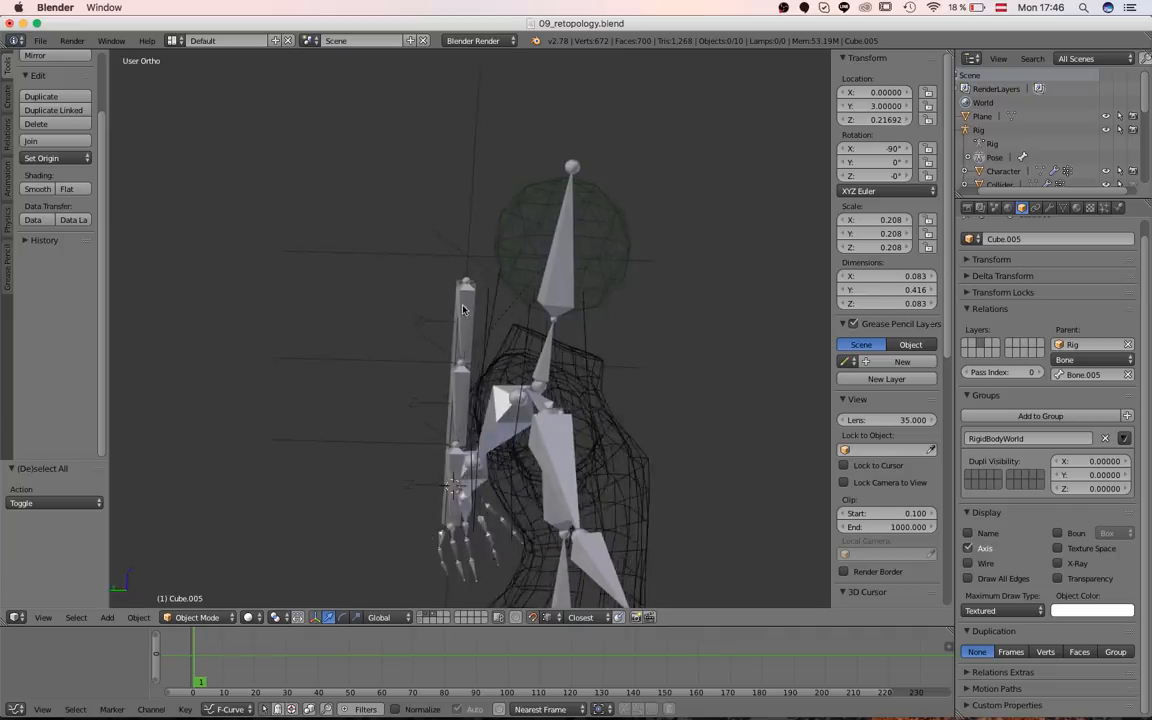
key(Escape)
- Snap the empty floating above the hair chain down onto the top hair joint in the left side view
key(ctrl+KP_3)
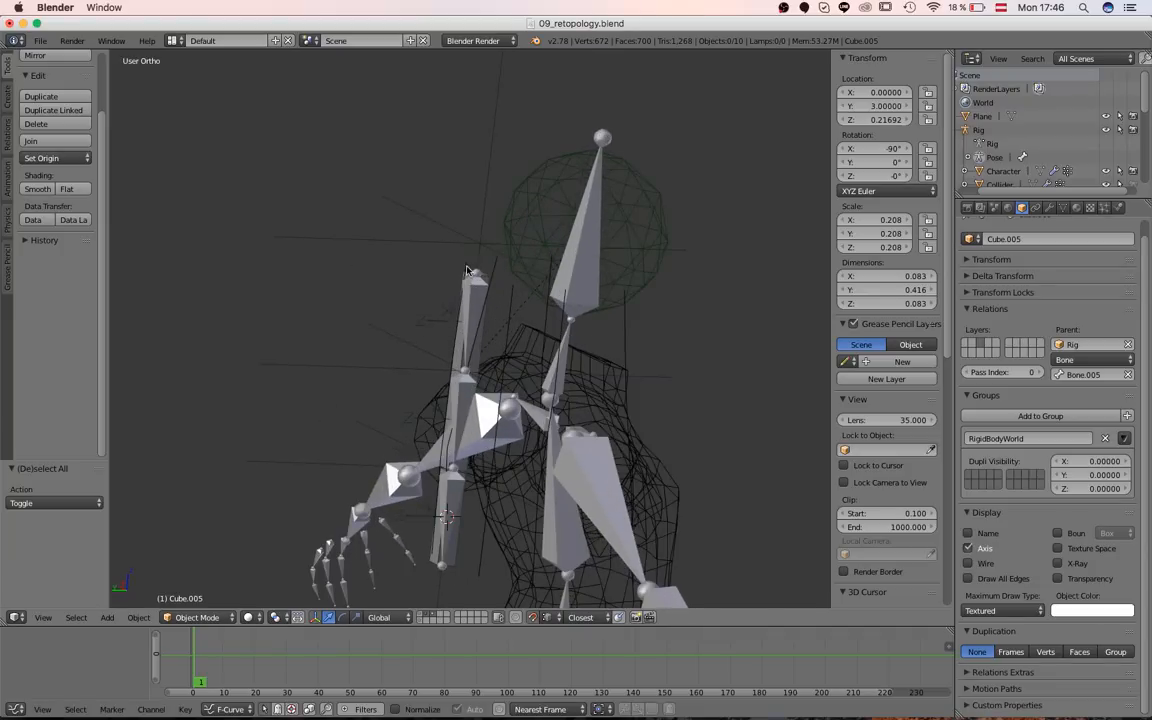
right_click(472, 242)
scroll(462, 235, up, 4)
scroll(463, 236, up, 1)
shift+middle_drag(463, 236, 490, 335)
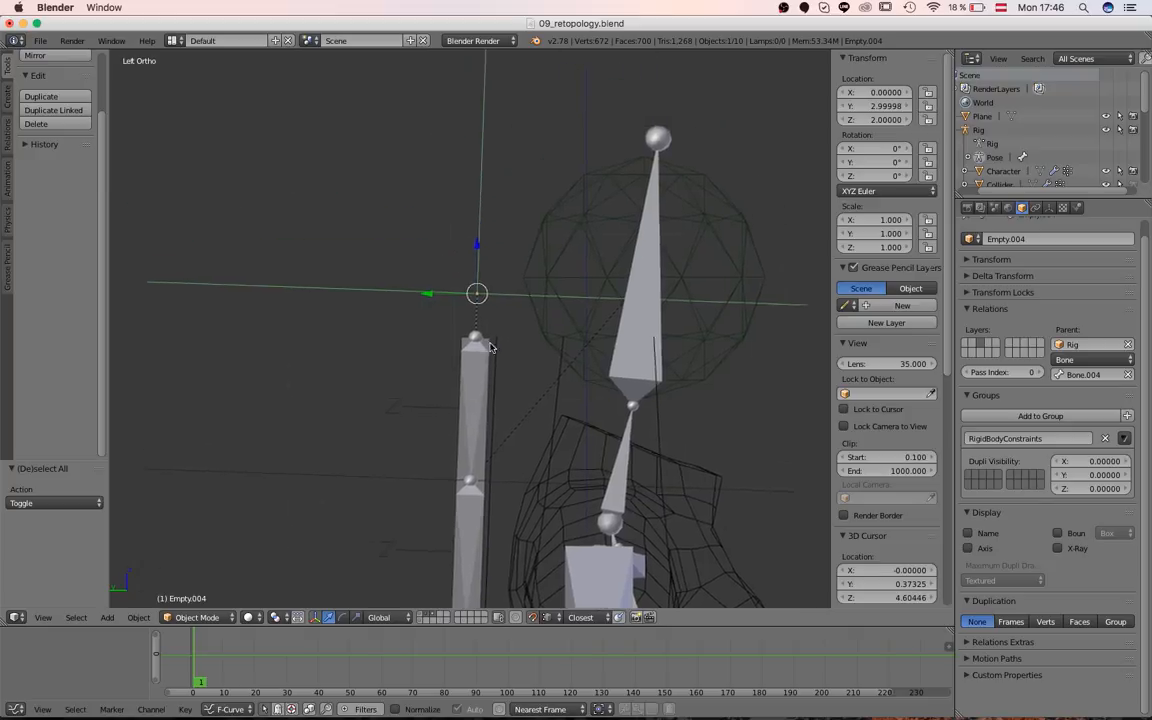
scroll(490, 335, up, 5)
key(z)
scroll(490, 252, down, 1)
key(g)
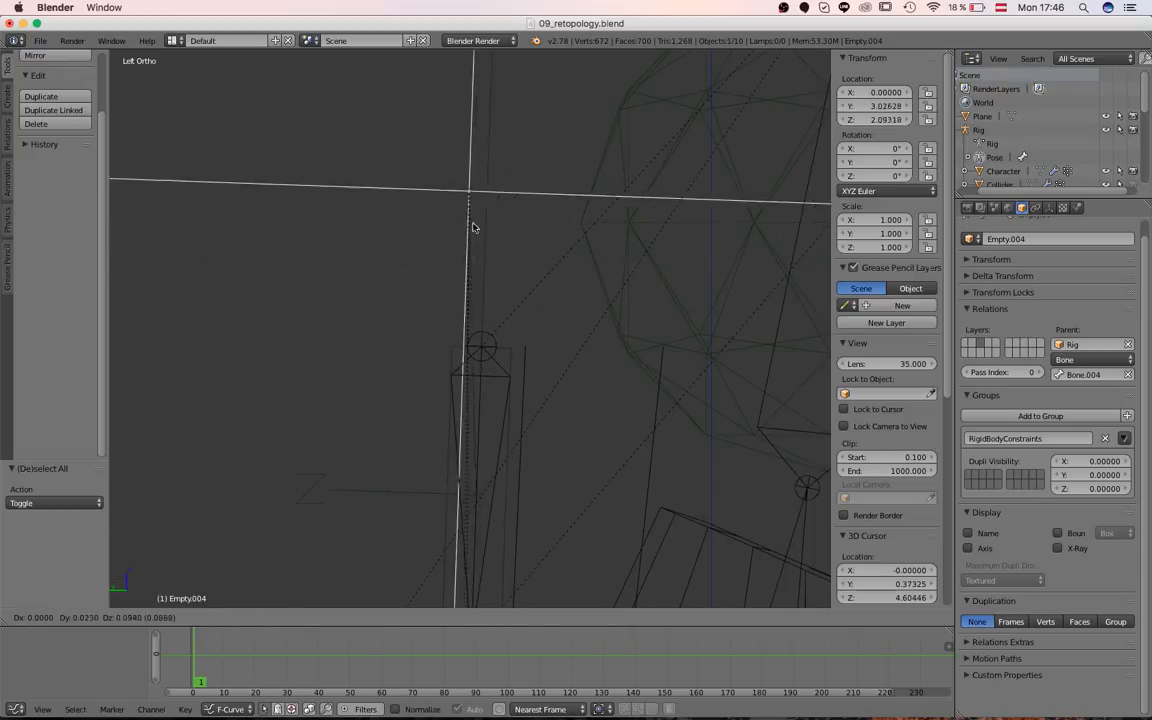
click(470, 300)
scroll(478, 290, down, 2)
- Play the simulation with everything deselected and examine how the top hair cube sits against its bone
key(a)
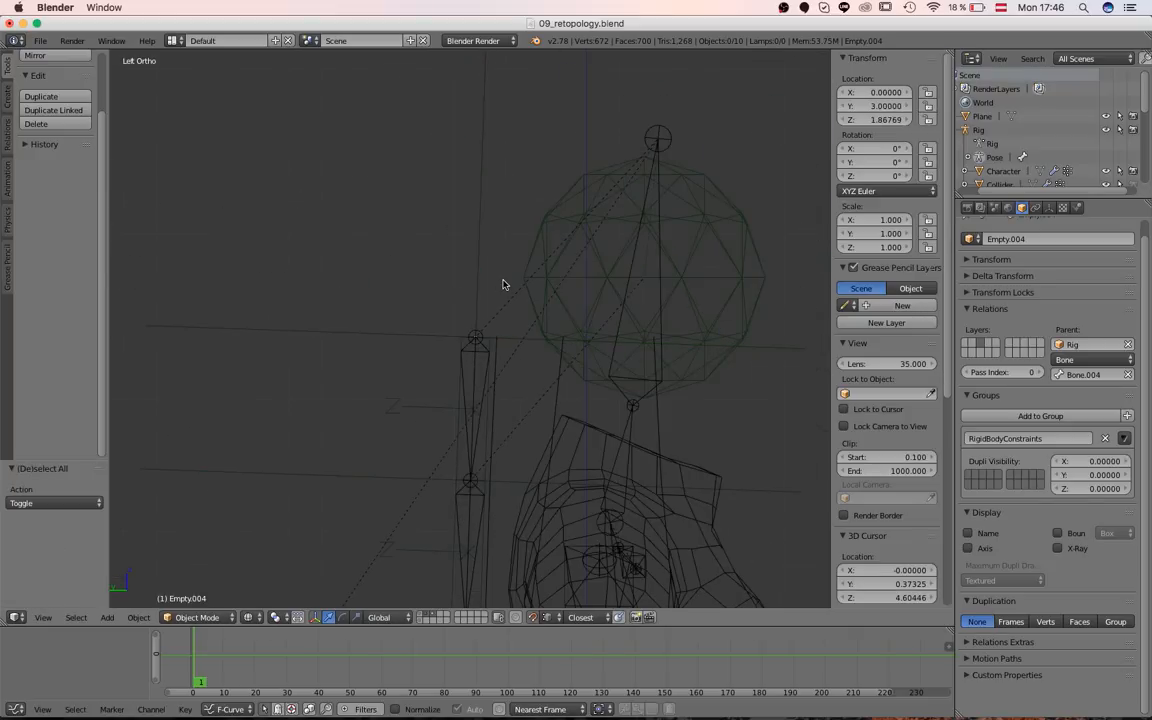
key(alt+a)
scroll(385, 350, down, 4)
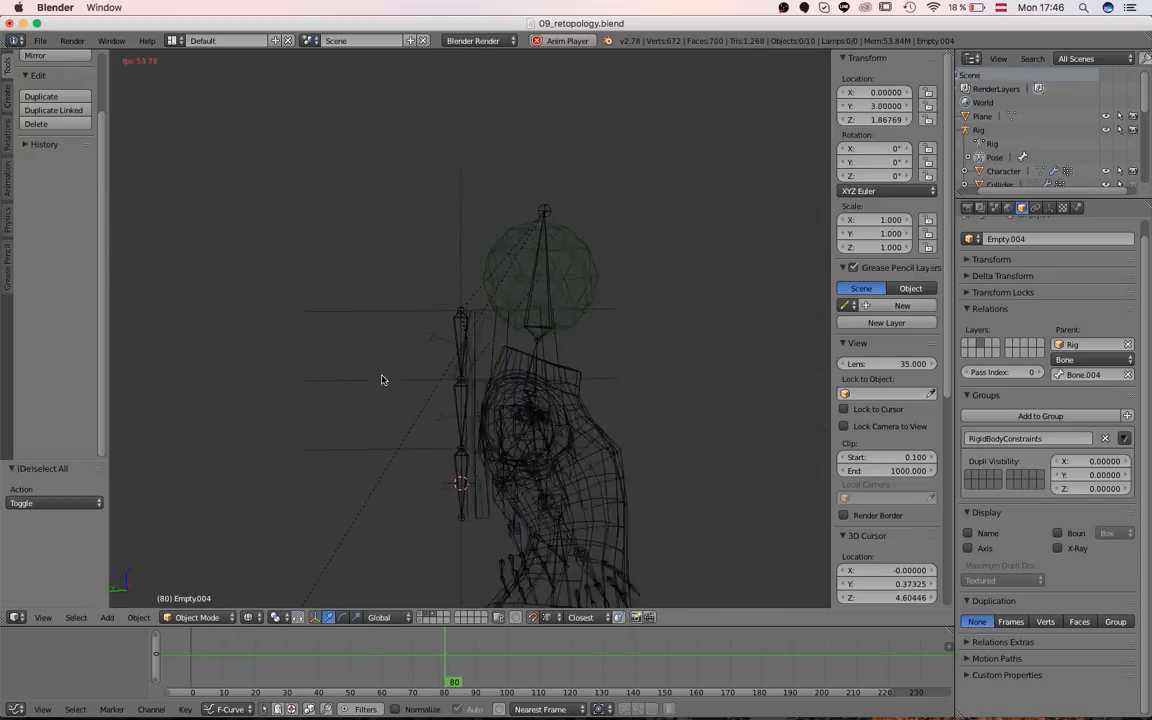
scroll(420, 402, up, 3)
right_click(502, 363)
key(z)
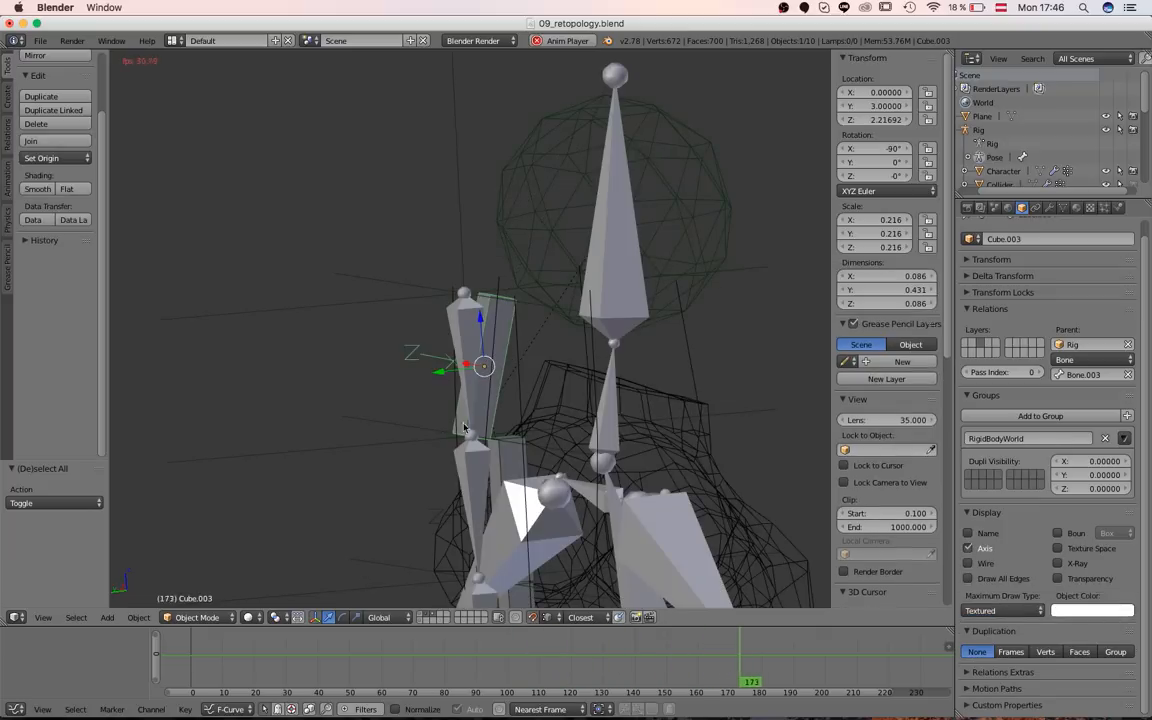
key(Tab)
key(Tab)
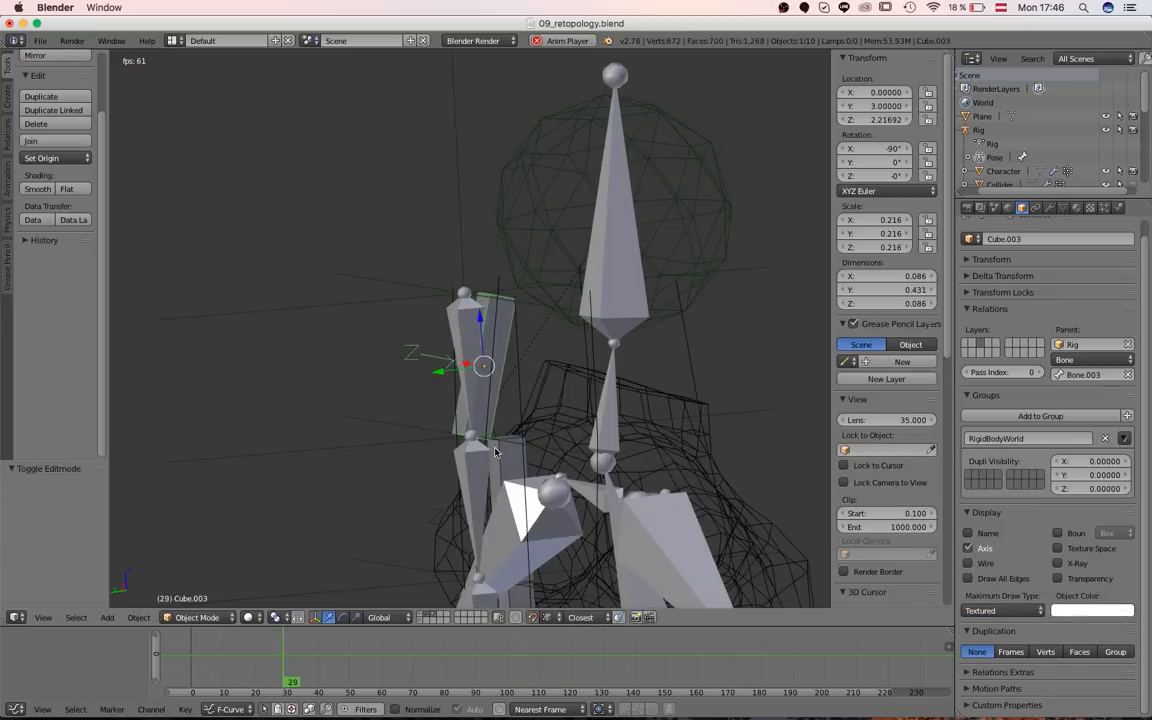
right_click(495, 452)
right_click(375, 437)
key(g)
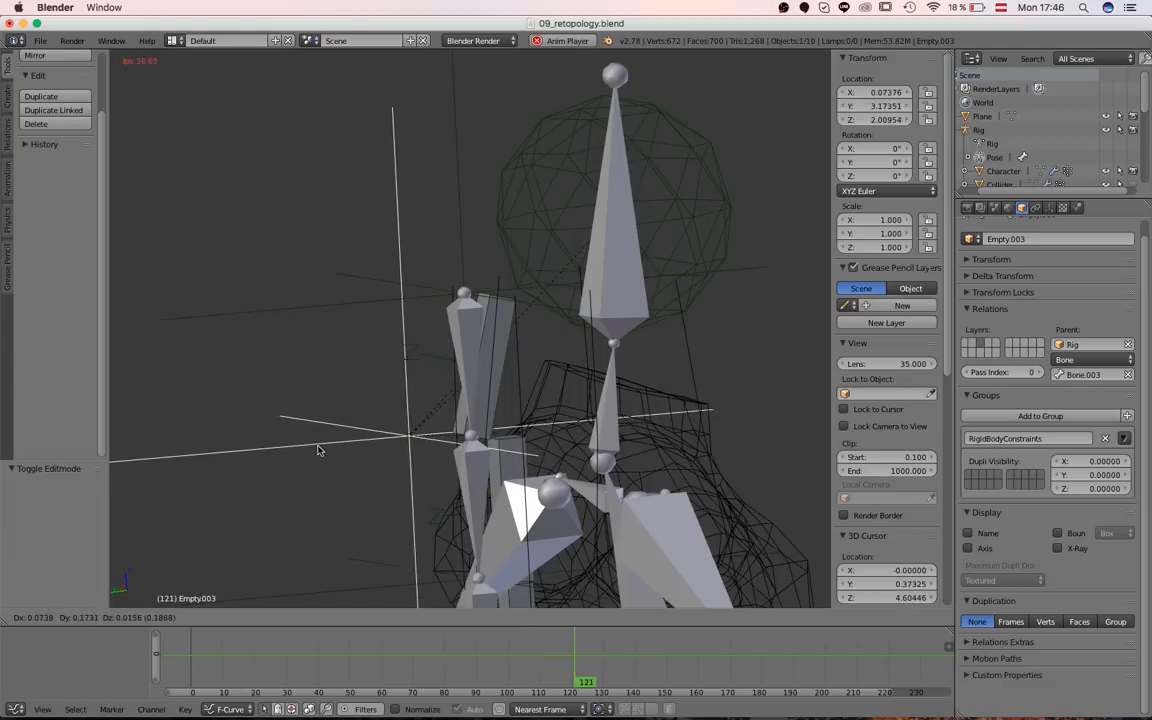
right_click(253, 359)
right_click(314, 304)
key(g)
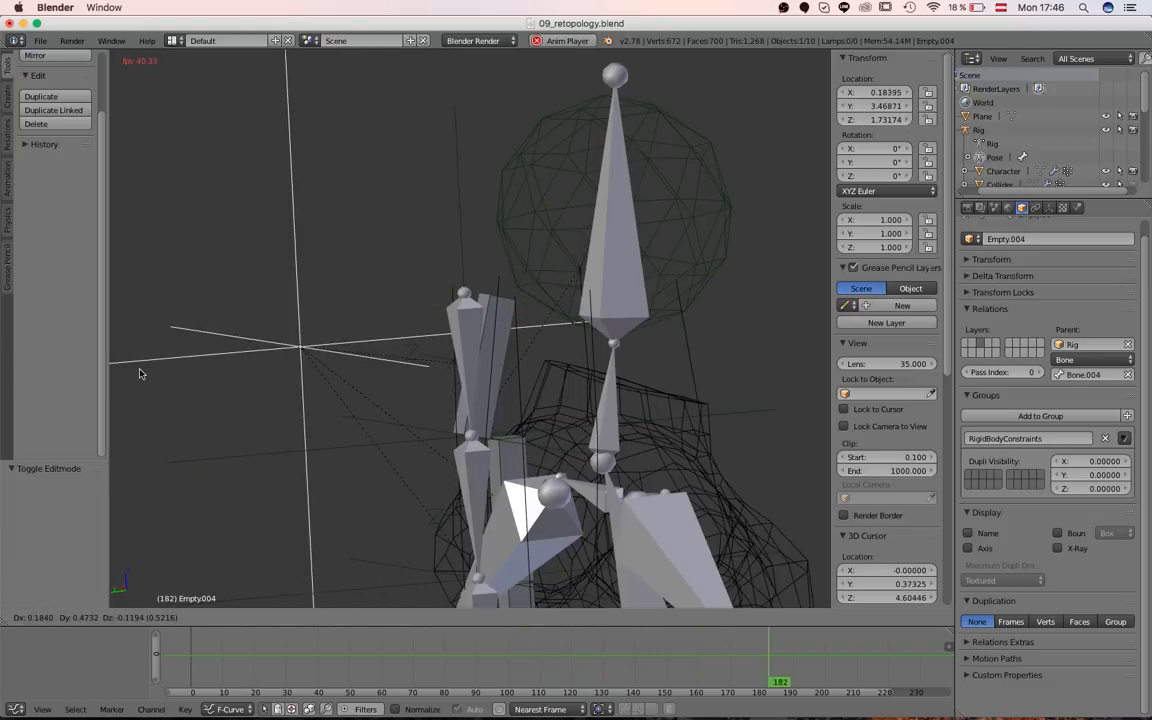
right_click(139, 371)
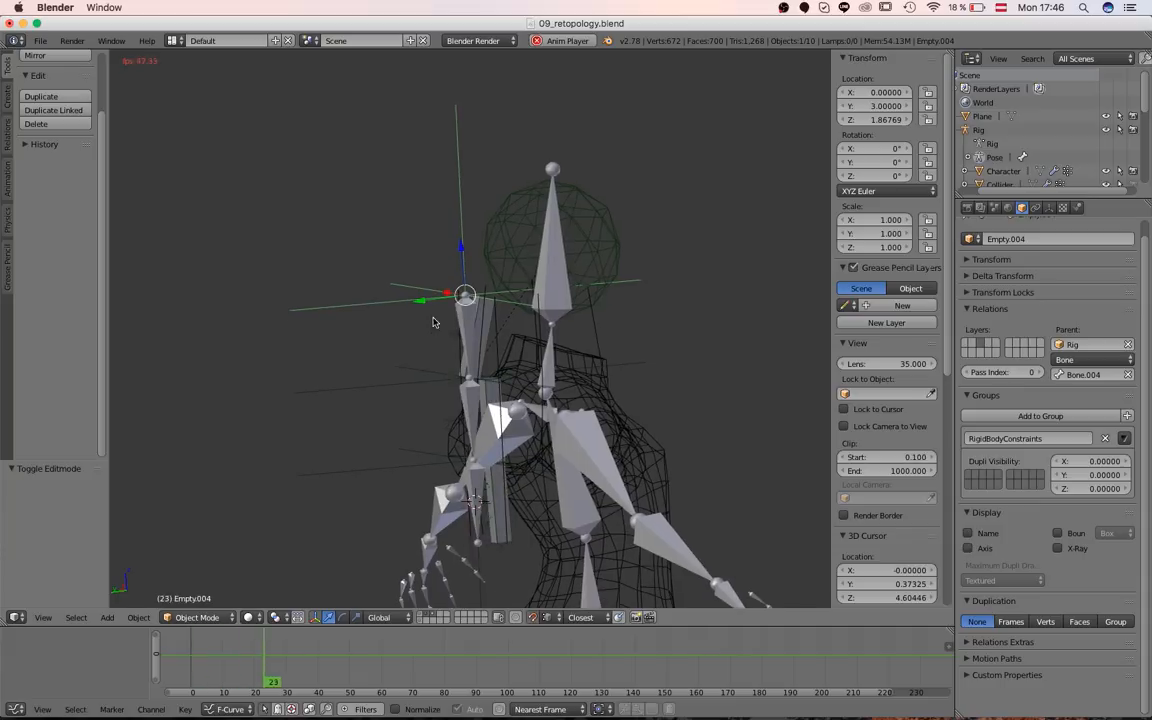
- Move Empty.004 away from the top hair joint and bring Empty.003 up beside that joint
key(g)
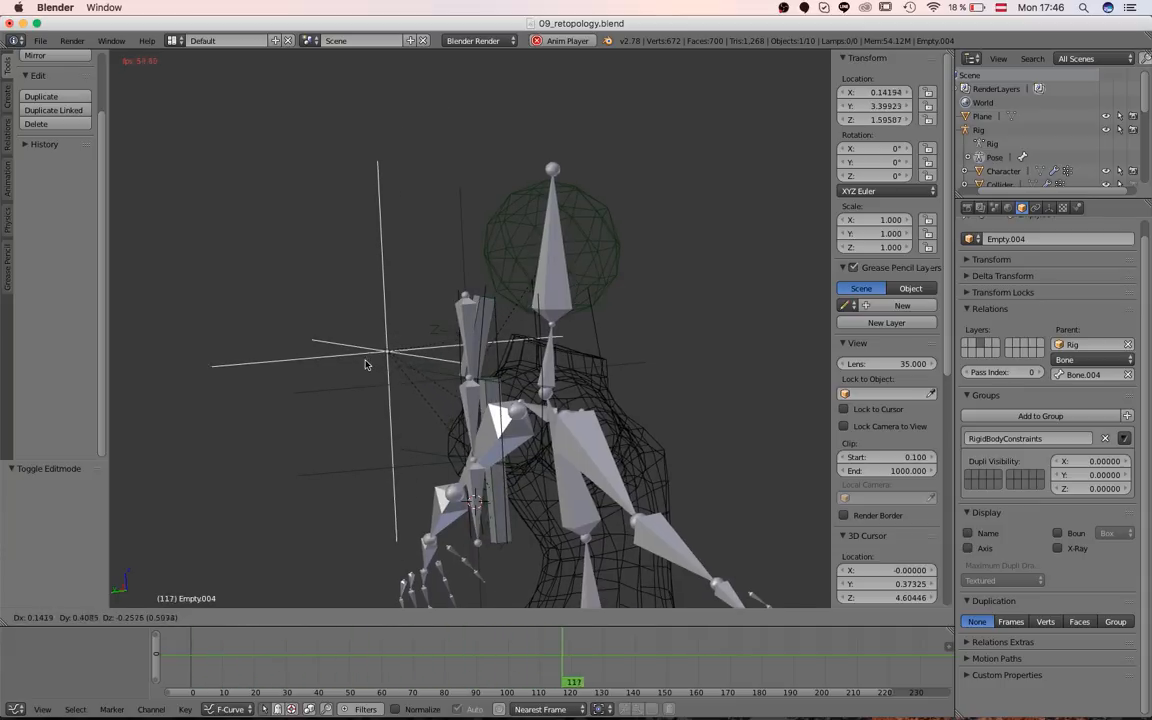
click(361, 361)
right_click(361, 397)
key(g)
click(340, 314)
scroll(481, 275, up, 4)
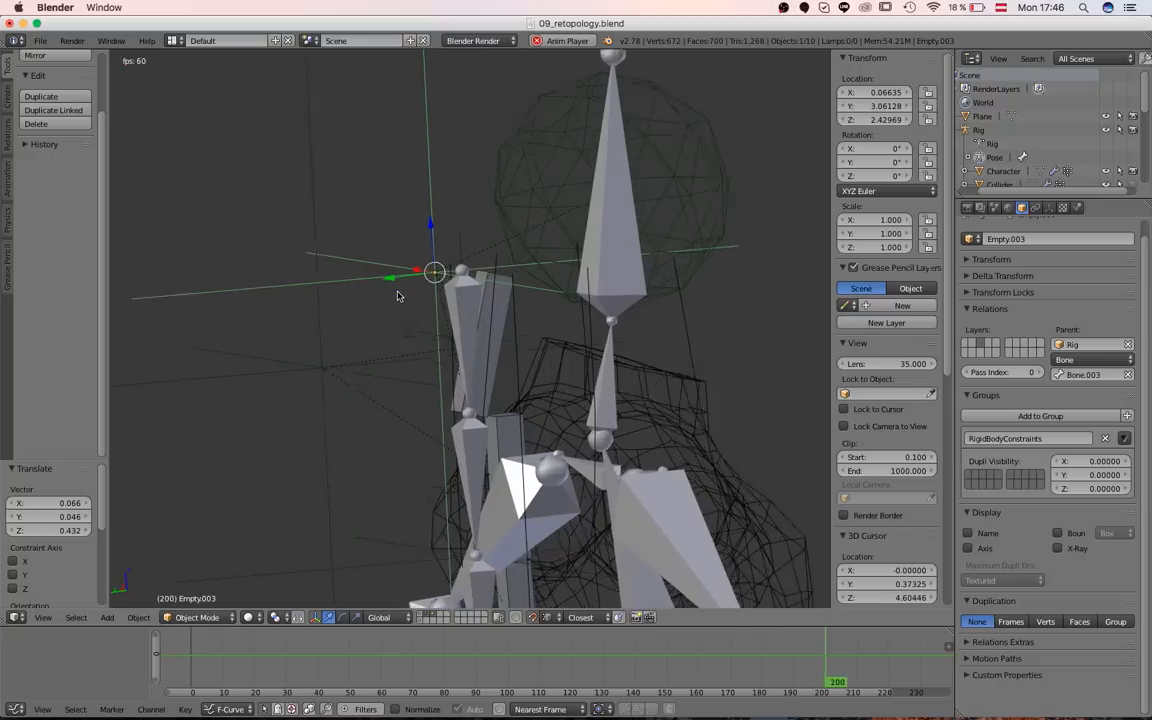
key(g)
click(358, 297)
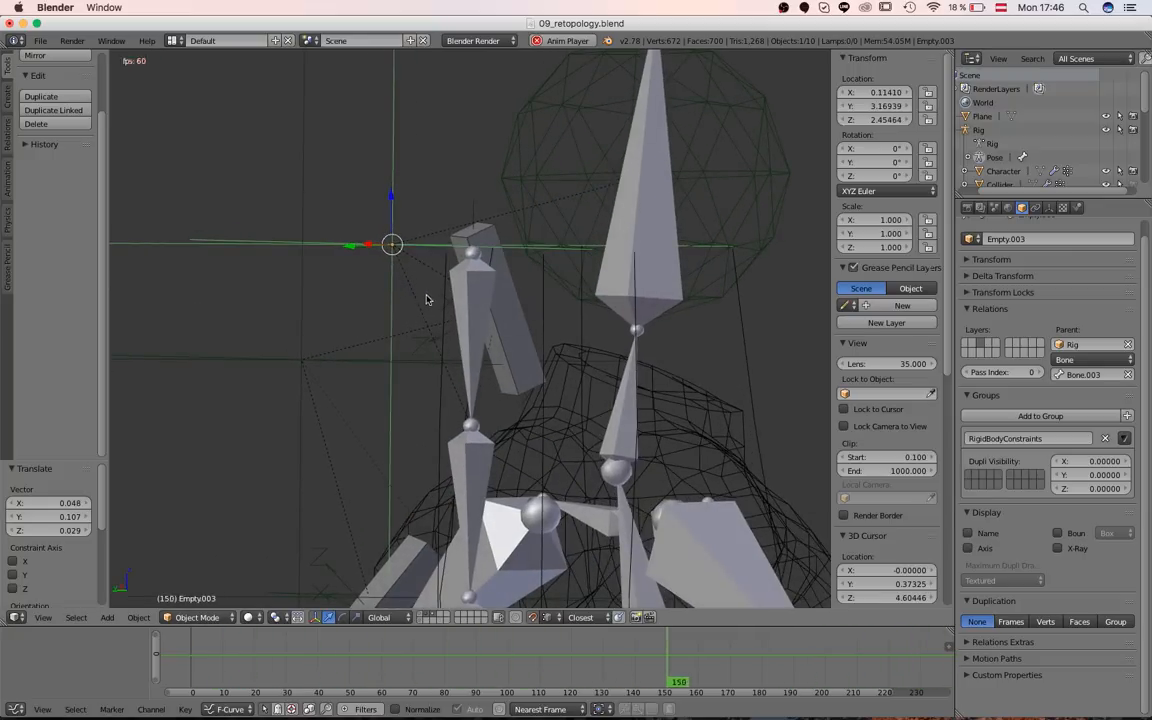
- Check the rigid body constraint of Empty.003 and snap this empty onto the top hair joint
click(1076, 207)
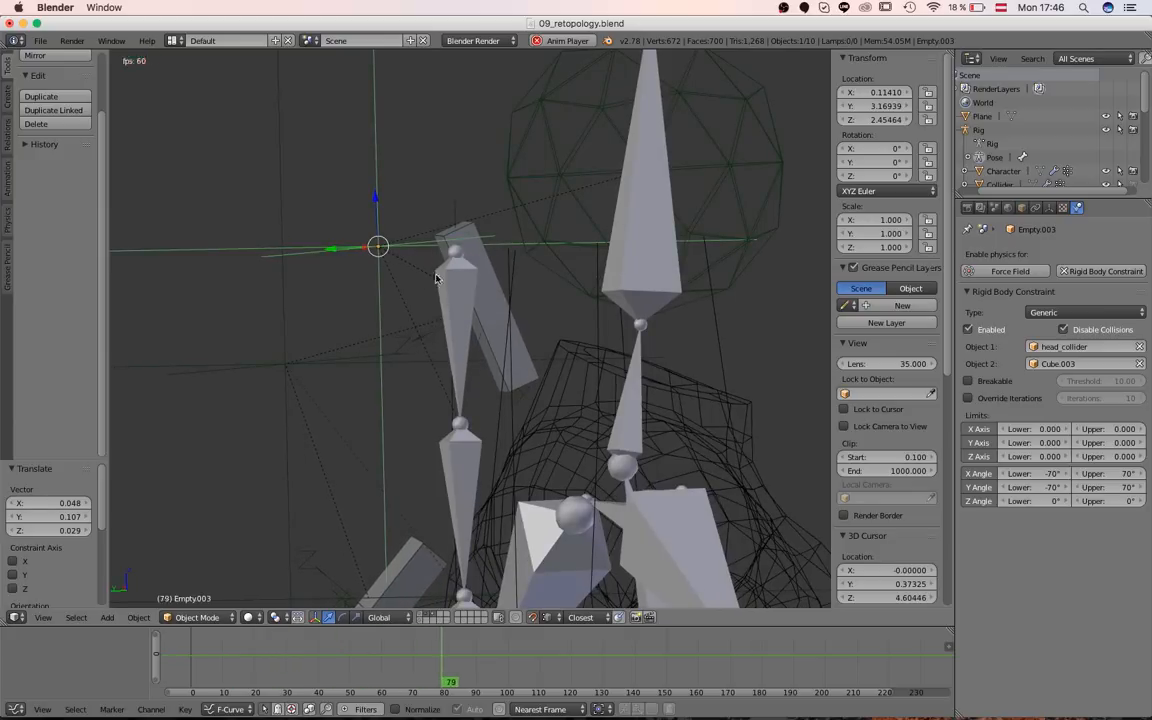
key(z)
key(g)
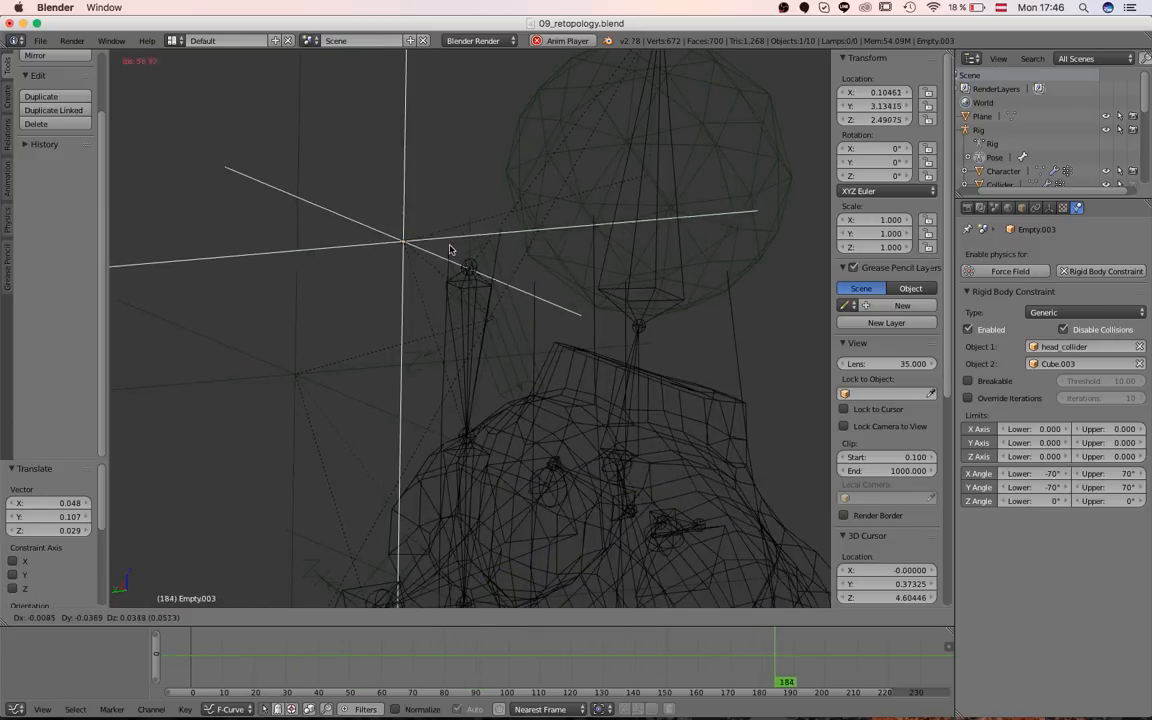
click(450, 250)
middle_drag(450, 250, 383, 306)
key(g)
click(523, 264)
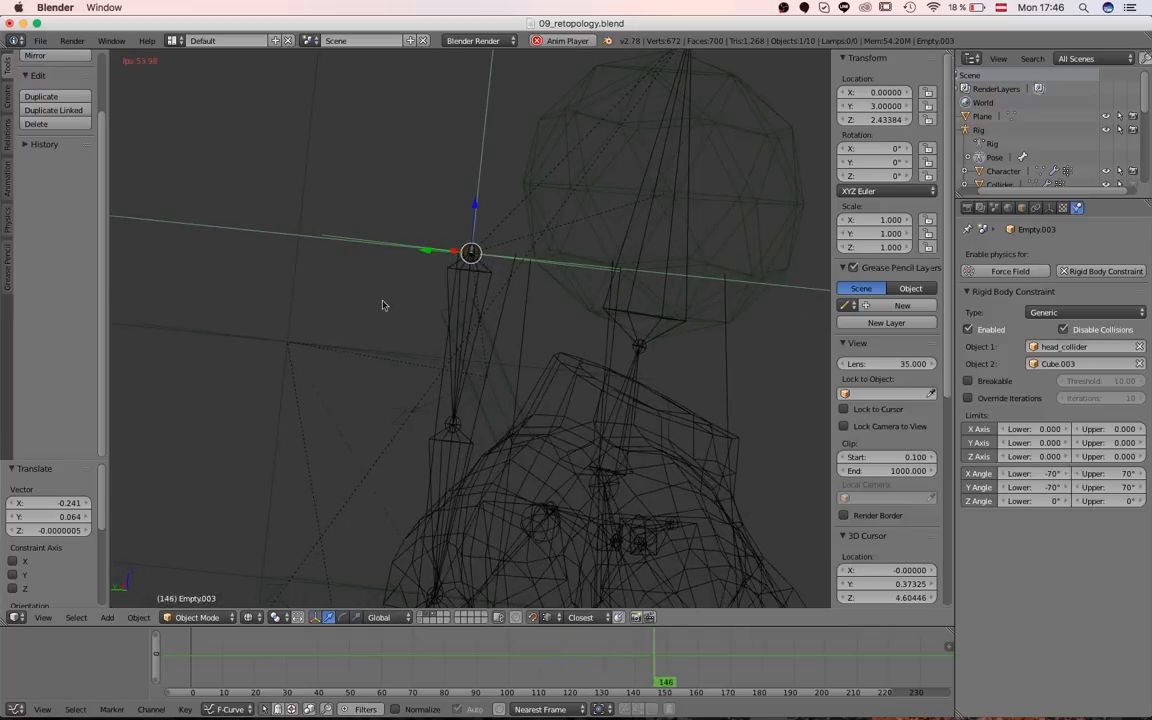
- Snap the empty constraining Cube.003 to Cube.004 onto the second hair joint
right_click(306, 346)
middle_drag(311, 347, 410, 400)
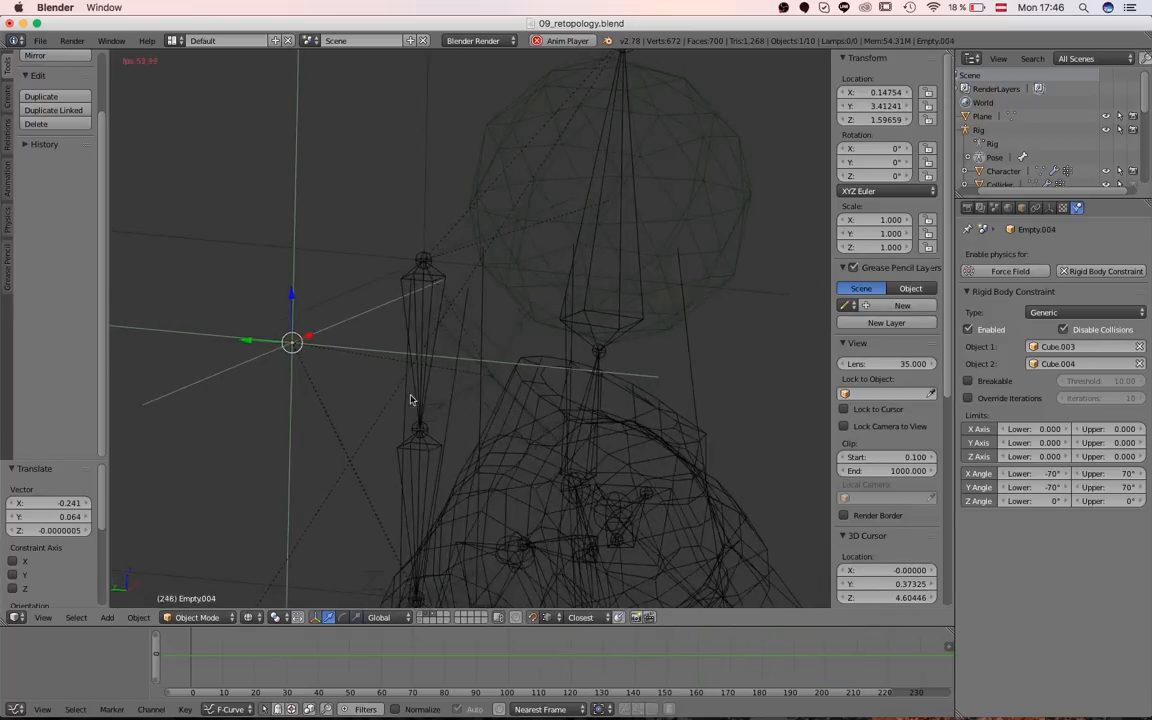
key(g)
click(419, 430)
middle_drag(306, 388, 350, 363)
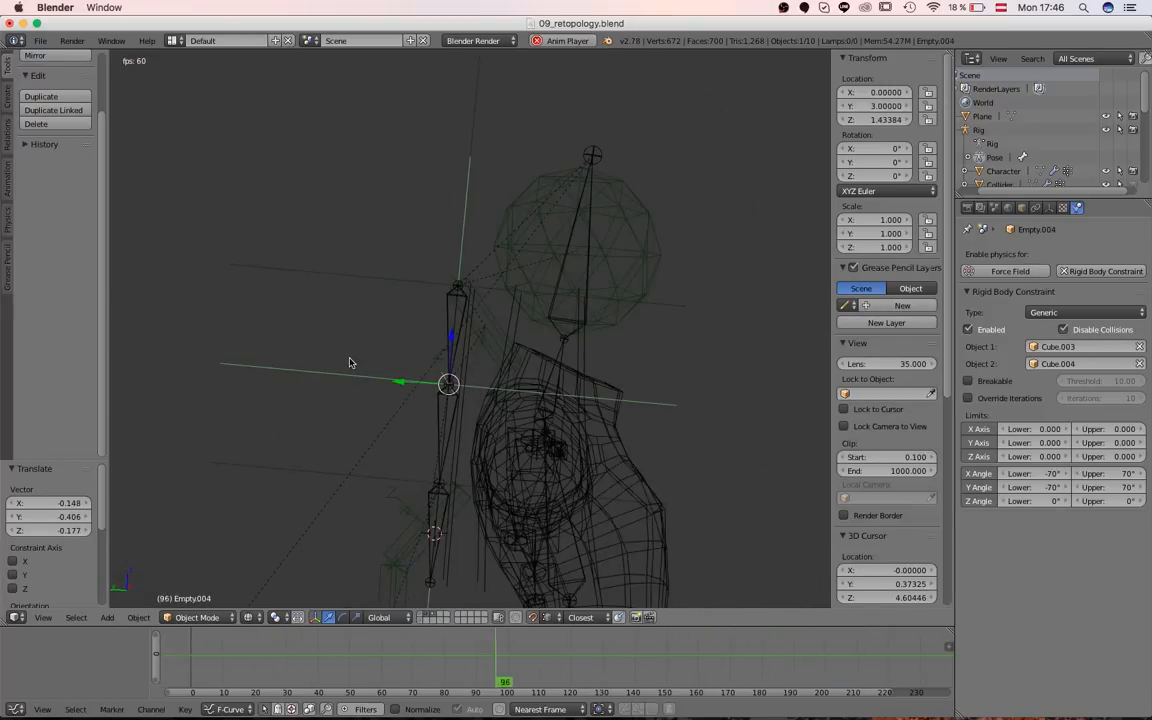
- Switch to solid shading, deselect everything, and display layers 1, 2 and 3 in turn to inspect the simulated hair cubes
key(z)
middle_drag(380, 425, 490, 438)
key(a)
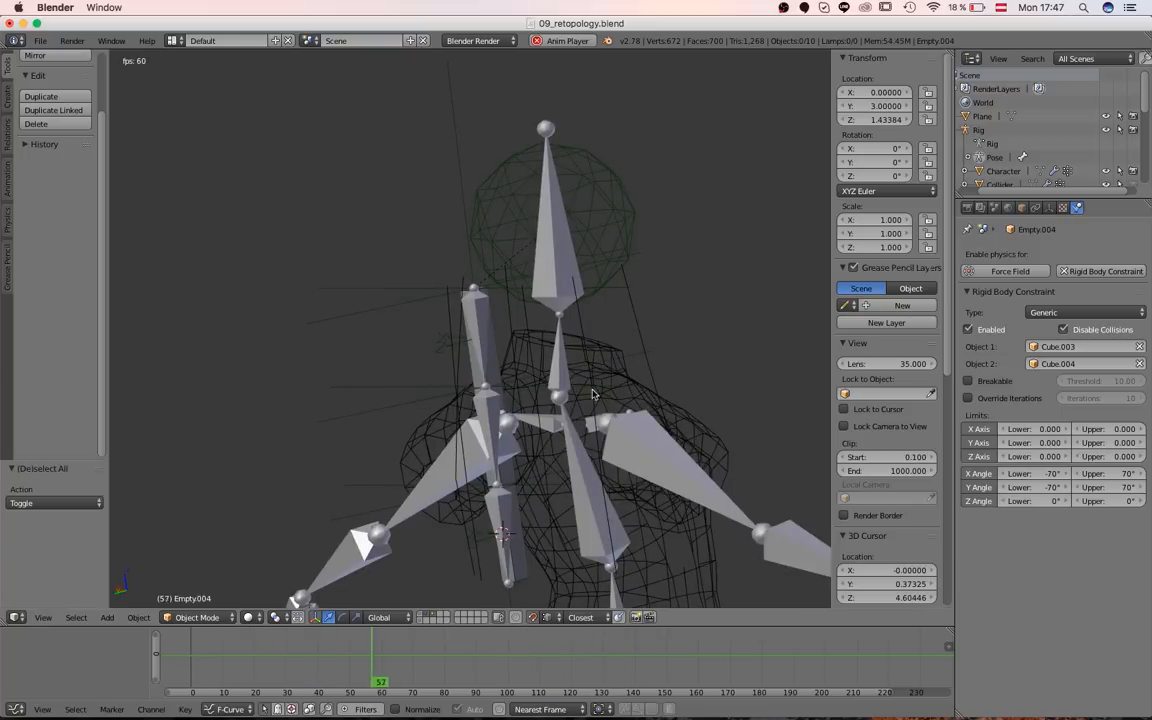
key(1)
middle_drag(594, 394, 530, 424)
key(2)
key(3)
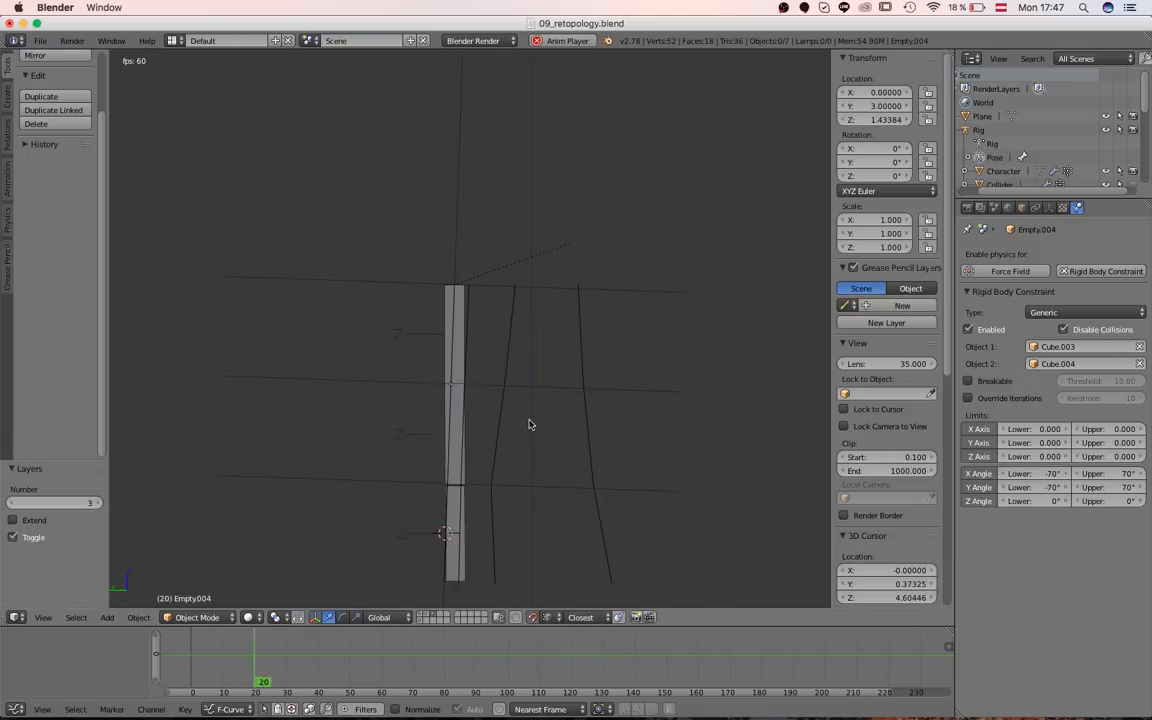
- Show the rig's layer and inspect the upper back hair bone from above in Edit Mode against the cube chain
mouse_move(517, 335)
middle_down()
mouse_move(507, 334)
mouse_move(571, 427)
mouse_move(386, 432)
mouse_move(360, 539)
mouse_move(411, 517)
middle_up()
scroll(411, 517, down, 4)
scroll(413, 514, up, 4)
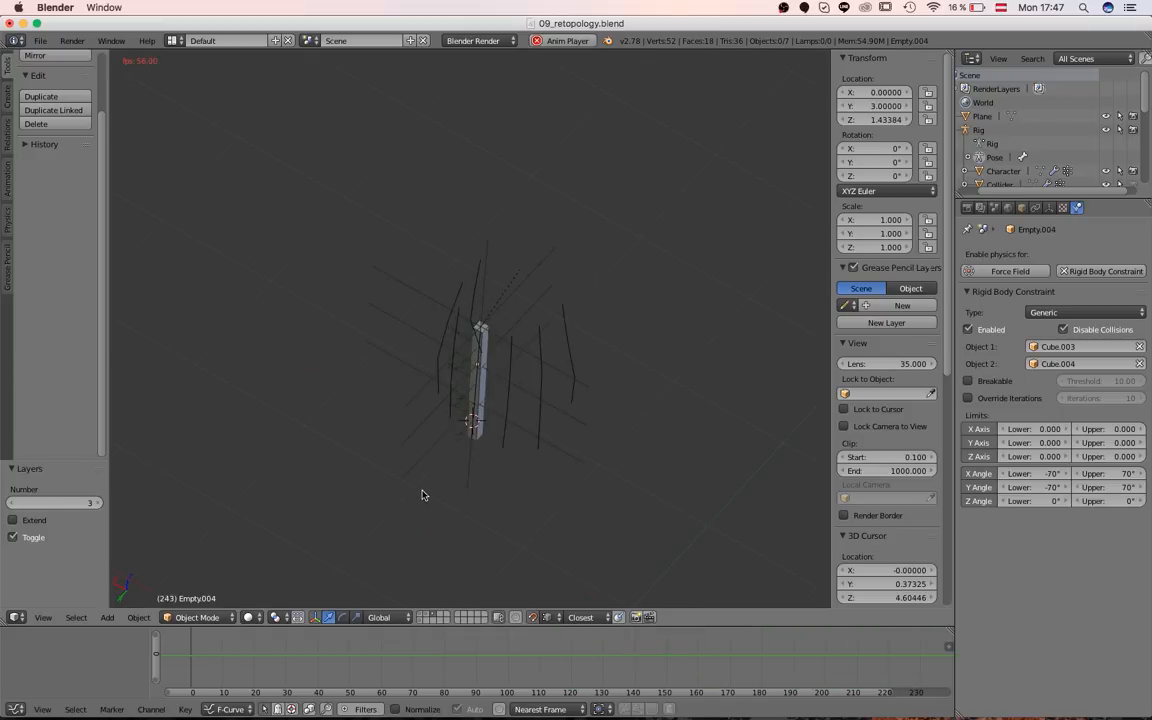
scroll(420, 514, up, 4)
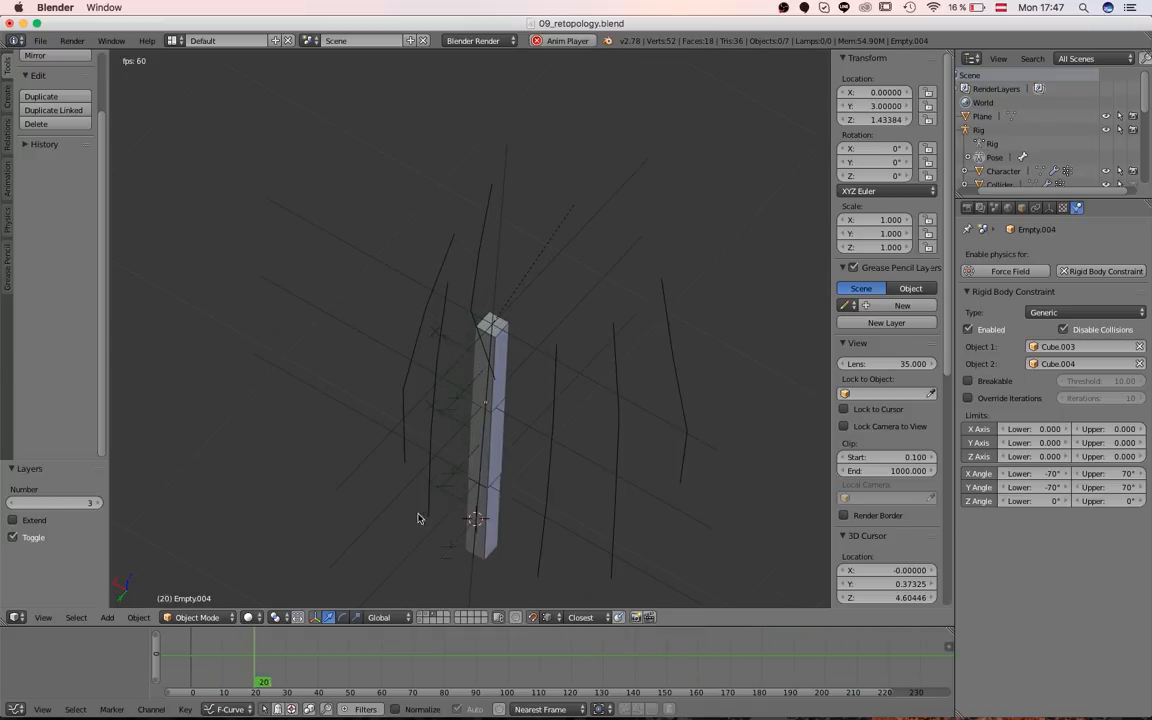
click(427, 614)
scroll(451, 338, up, 3)
right_click(493, 362)
middle_drag(495, 375, 450, 504)
scroll(578, 327, up, 5)
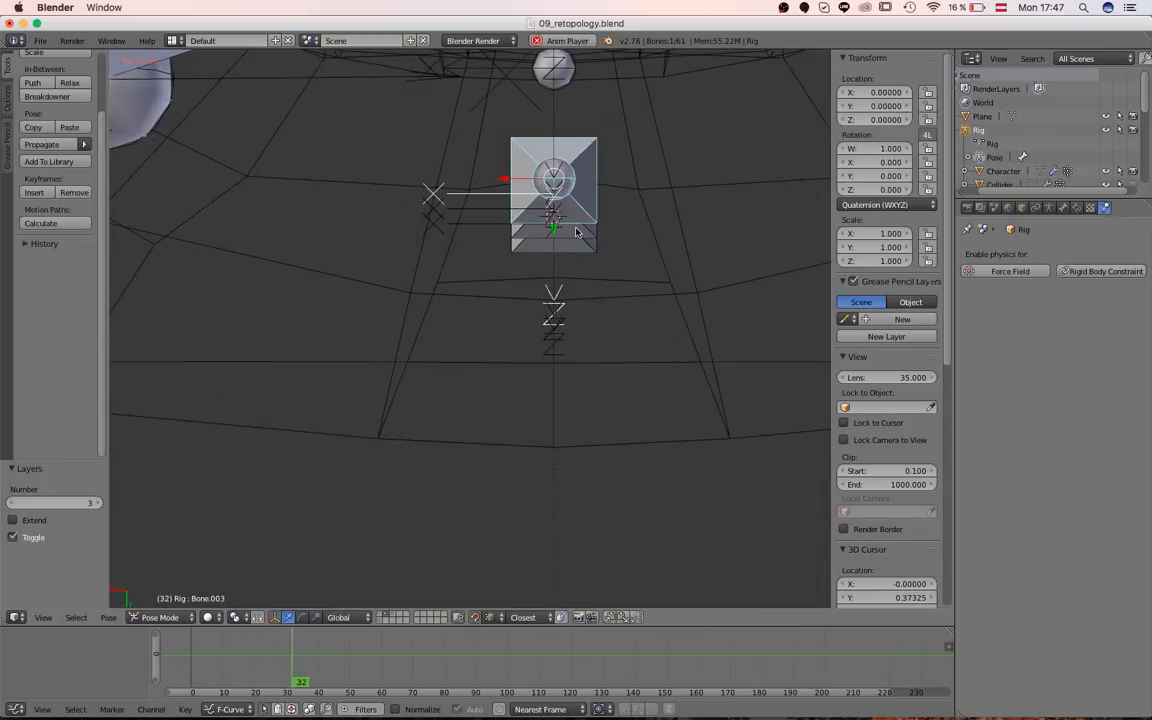
key(Tab)
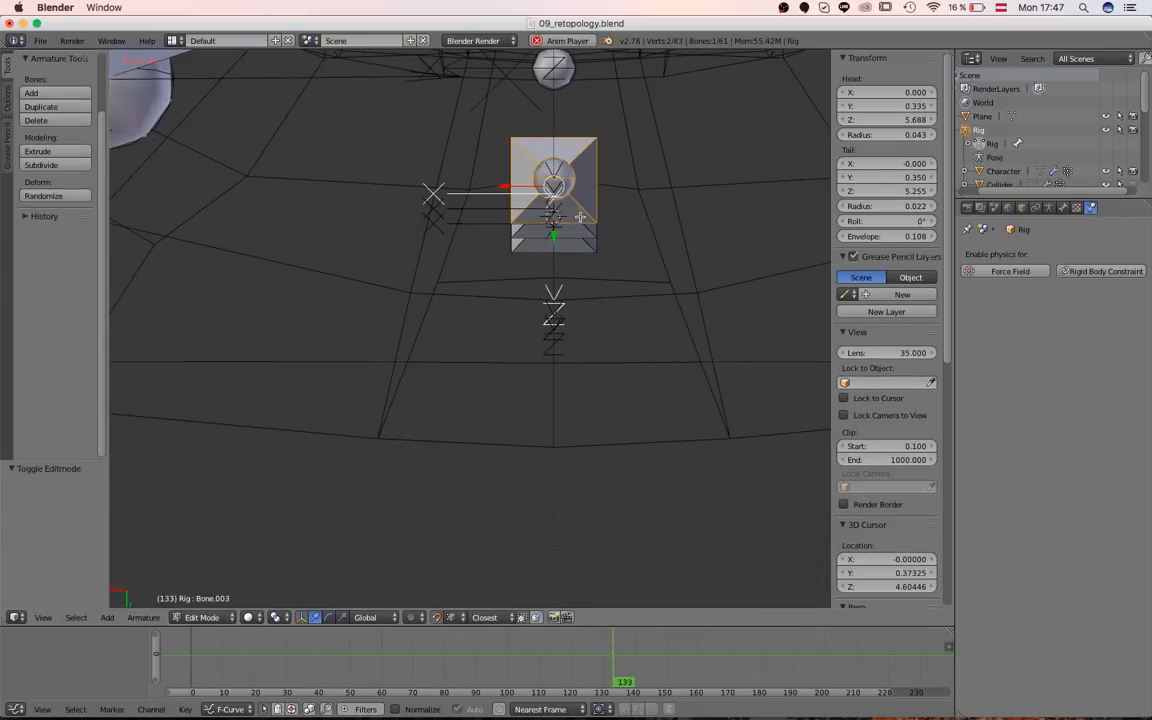
right_click(579, 243)
right_click(581, 229)
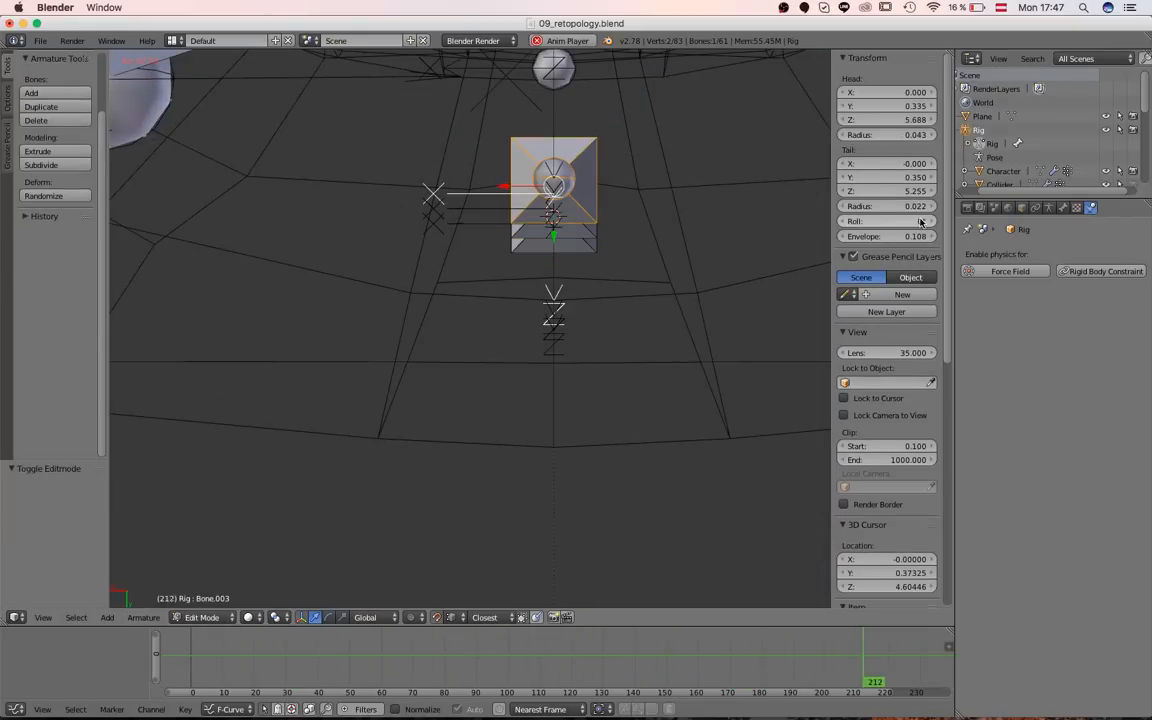
- Compare the hair bone's placement with the body by switching between layers 2 and 3, and return the rig to Pose Mode
scroll(424, 386, down, 8)
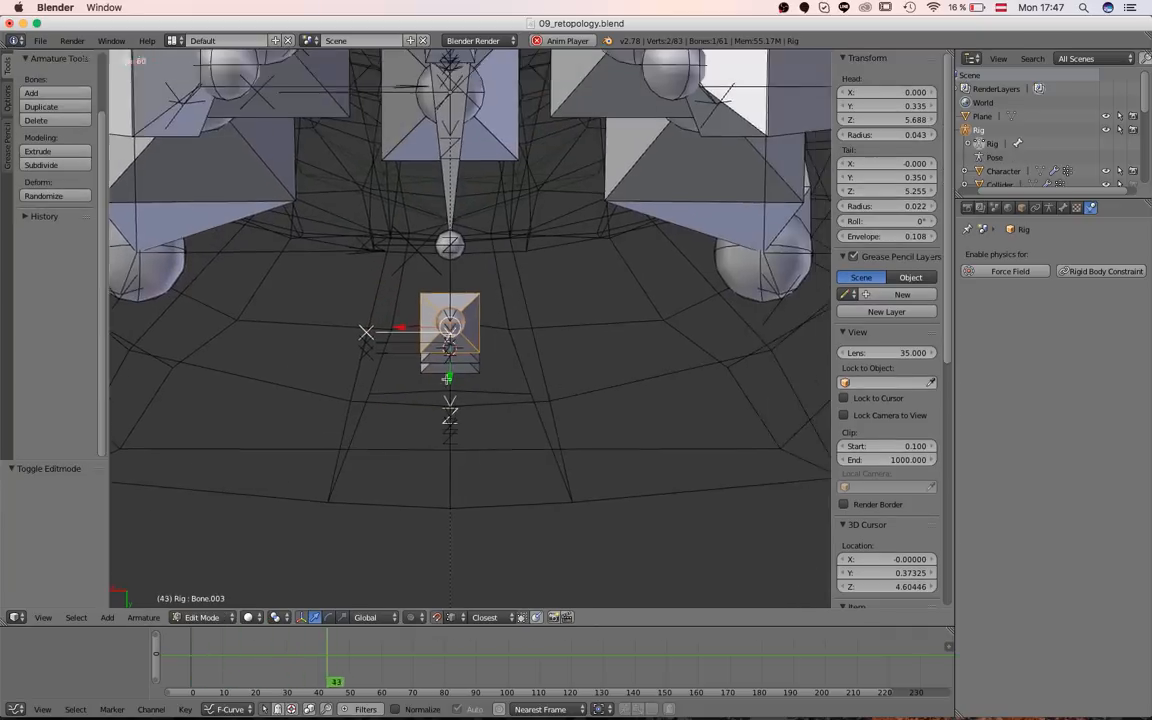
shift+middle_drag(467, 271, 372, 382)
scroll(408, 387, up, 2)
key(3)
scroll(411, 388, down, 3)
key(2)
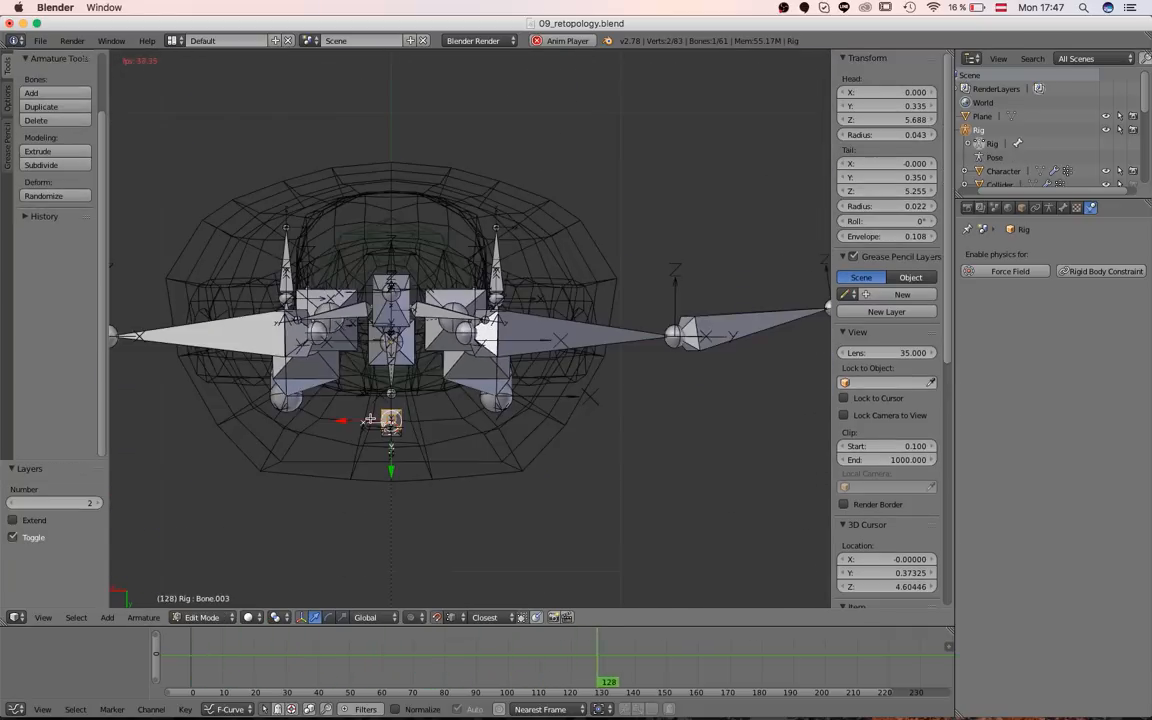
key(3)
key(Tab)
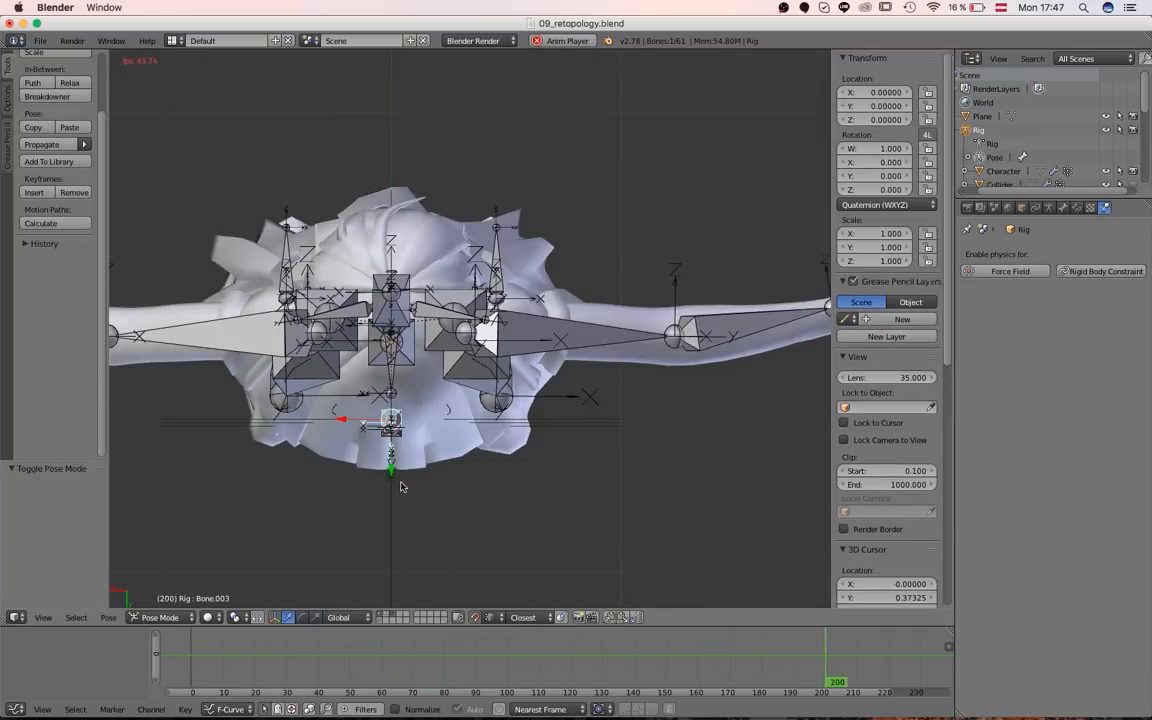
- Display only layer 3, select the Plane mesh, and examine its hair guide strands around the cube chain from several angles
key(3)
scroll(489, 372, up, 3)
right_click(493, 401)
middle_drag(463, 445, 339, 443)
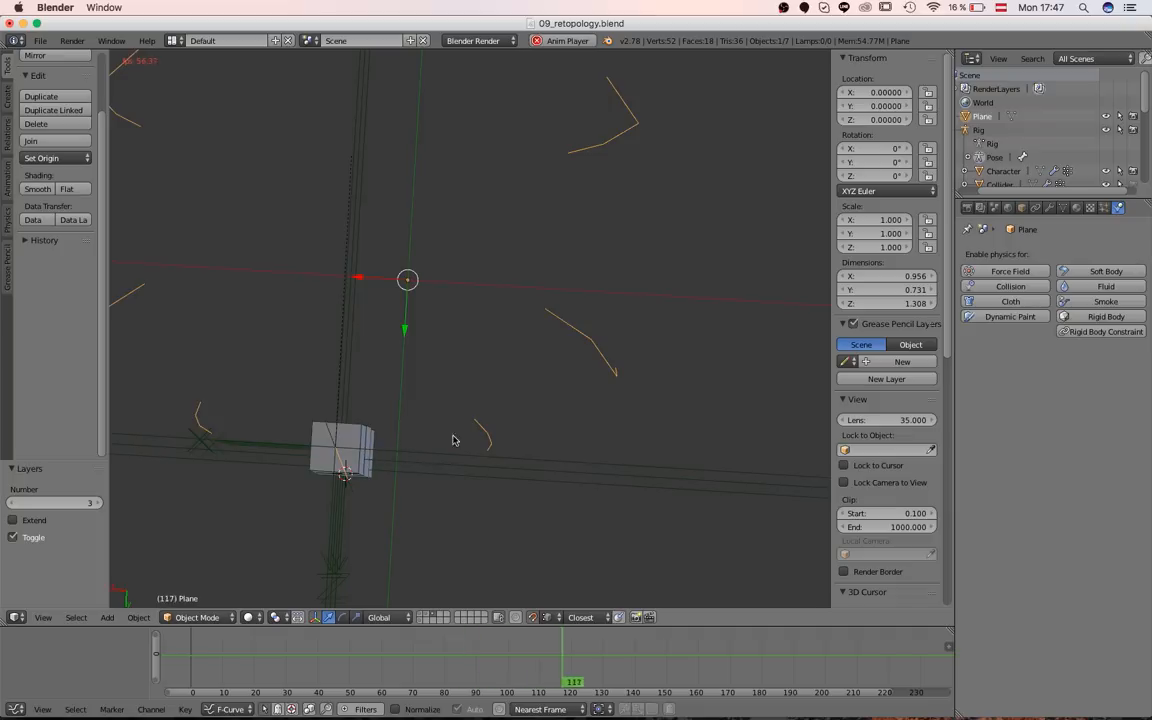
middle_drag(374, 408, 395, 441)
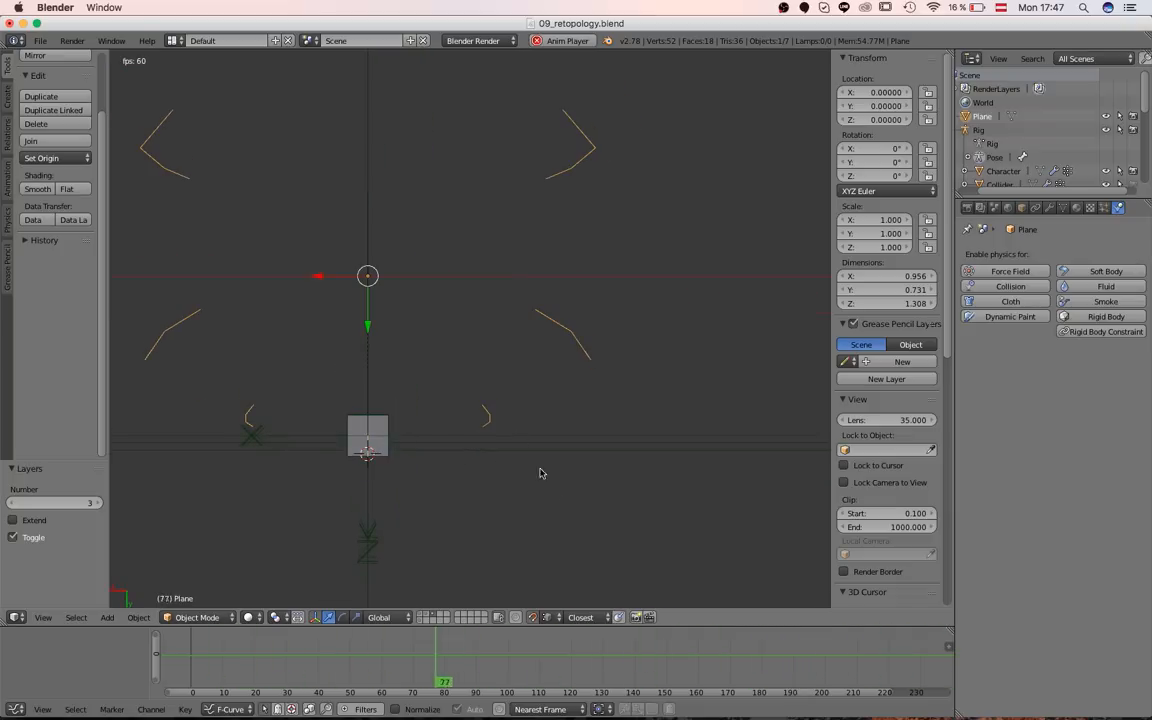
middle_drag(523, 341, 515, 311)
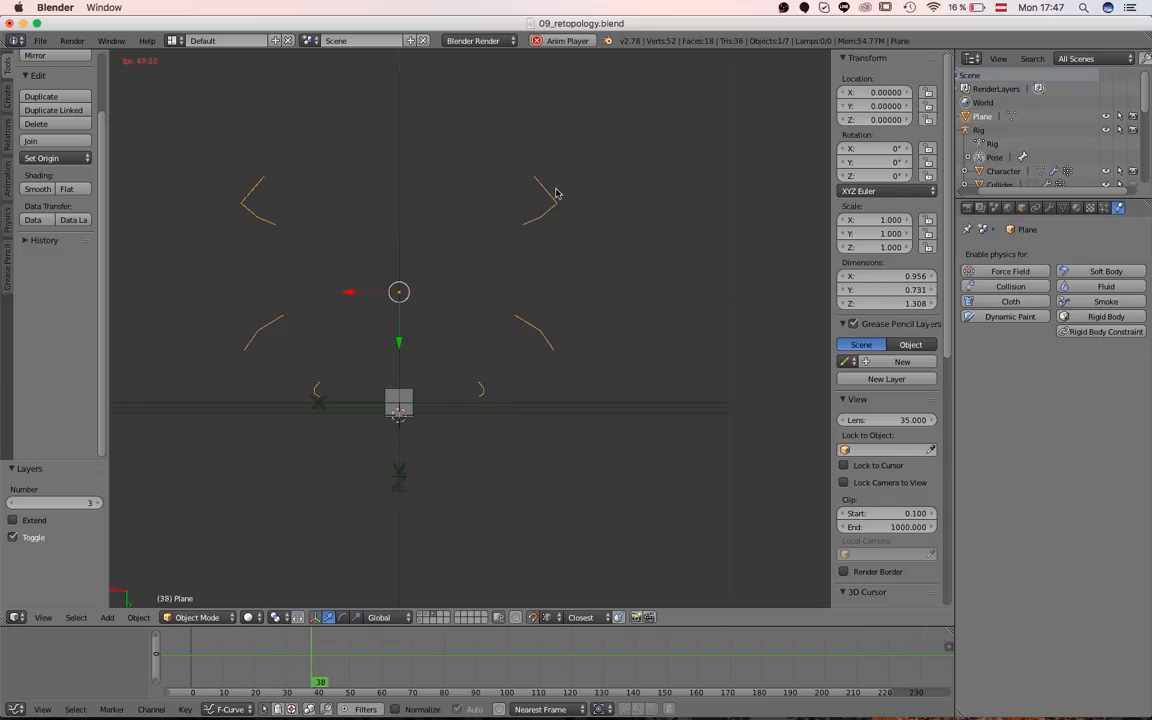
middle_drag(450, 404, 372, 387)
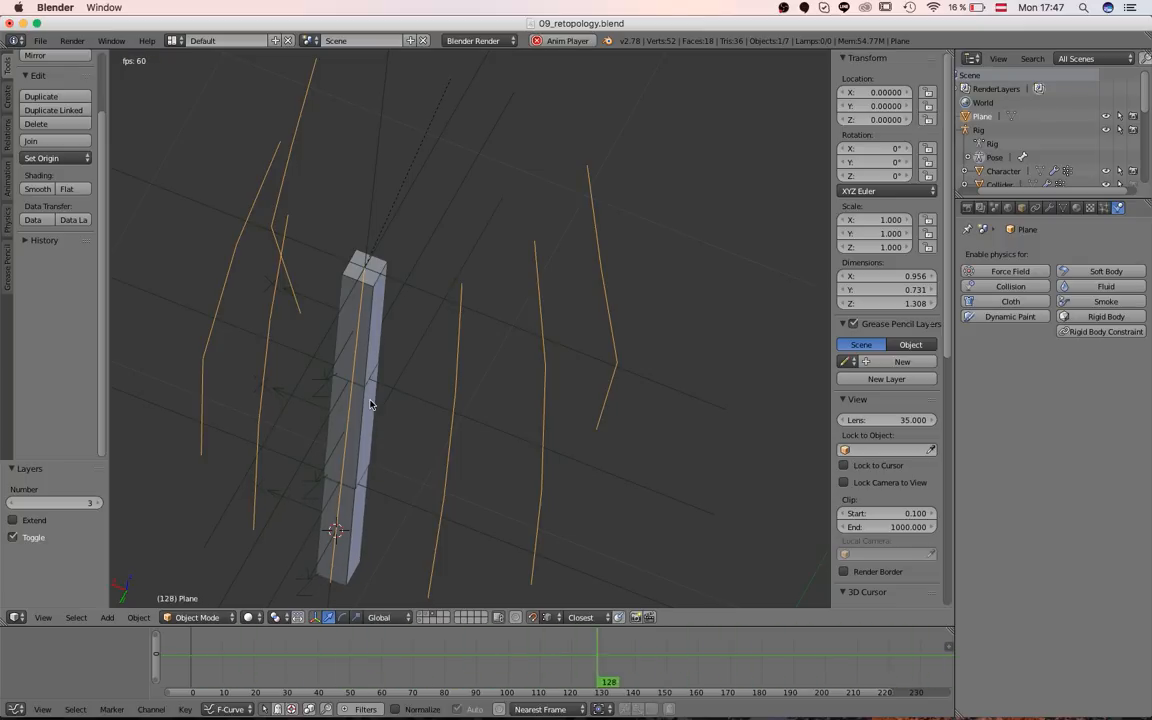
scroll(354, 141, down, 4)
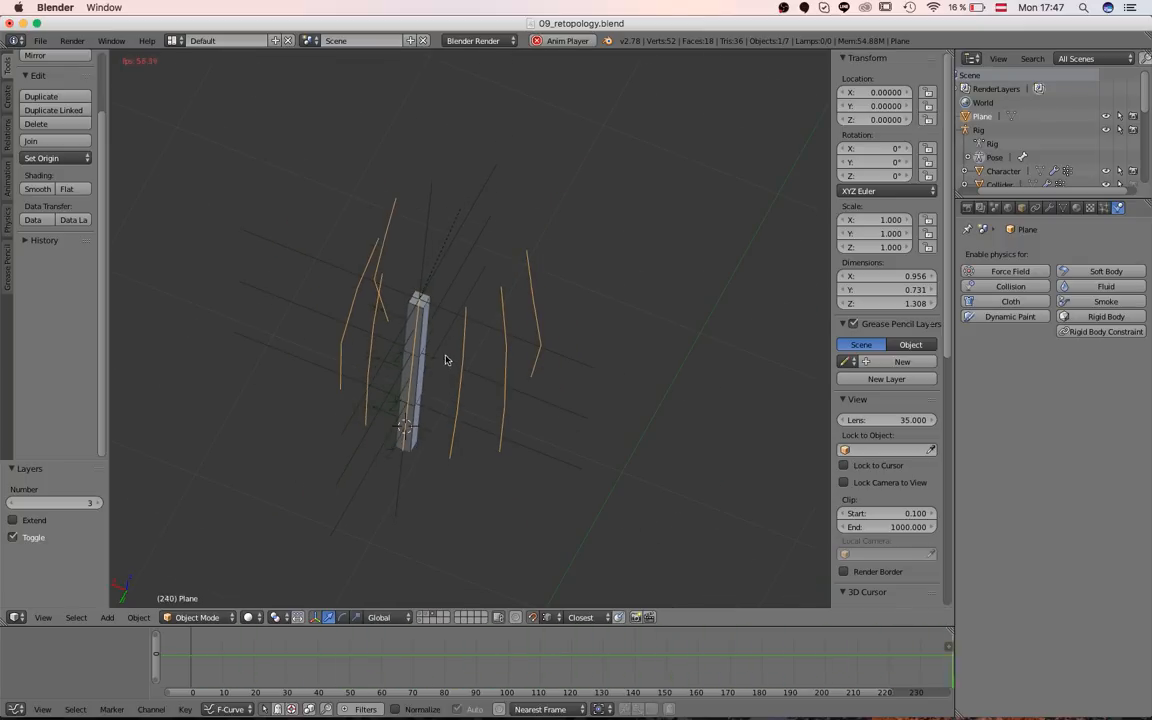
middle_drag(447, 360, 406, 296)
scroll(408, 300, up, 1)
scroll(414, 343, down, 2)
middle_drag(414, 343, 411, 311)
scroll(420, 338, up, 2)
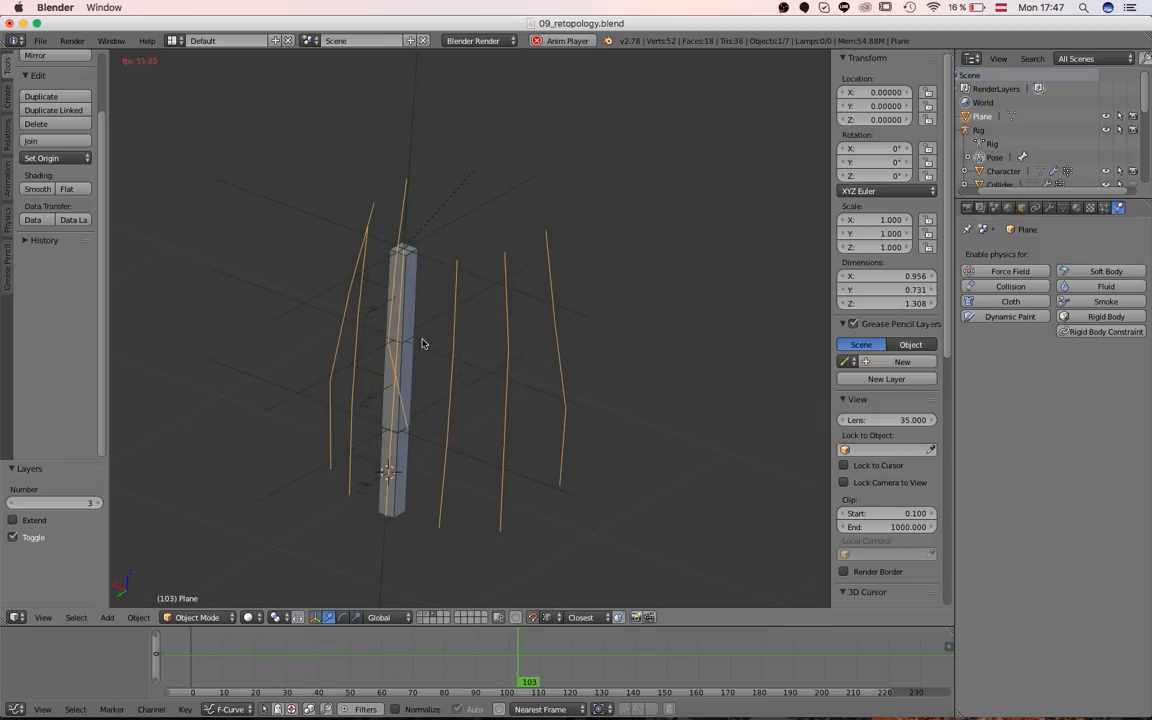
- Stop the animation playback, deselect everything, and check the cube chain among the hair guides from the back
key(alt+a)
middle_drag(440, 361, 481, 422)
key(a)
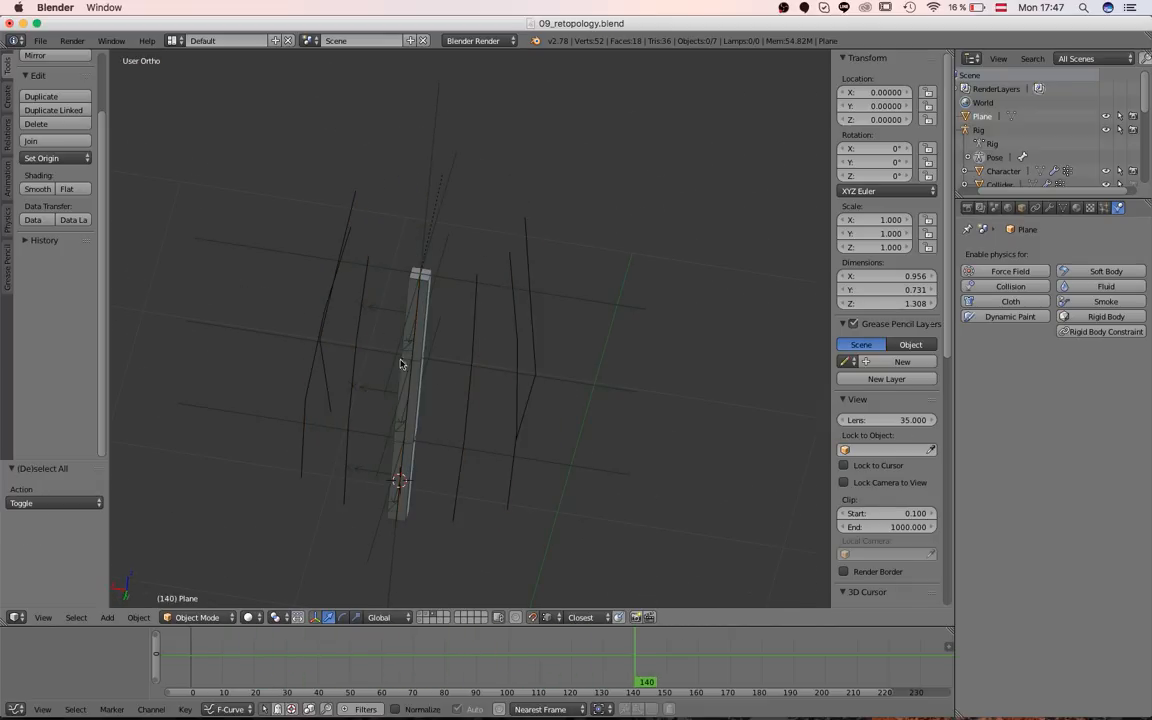
middle_drag(310, 298, 412, 425)
scroll(403, 463, up, 2)
key(ctrl+KP_1)
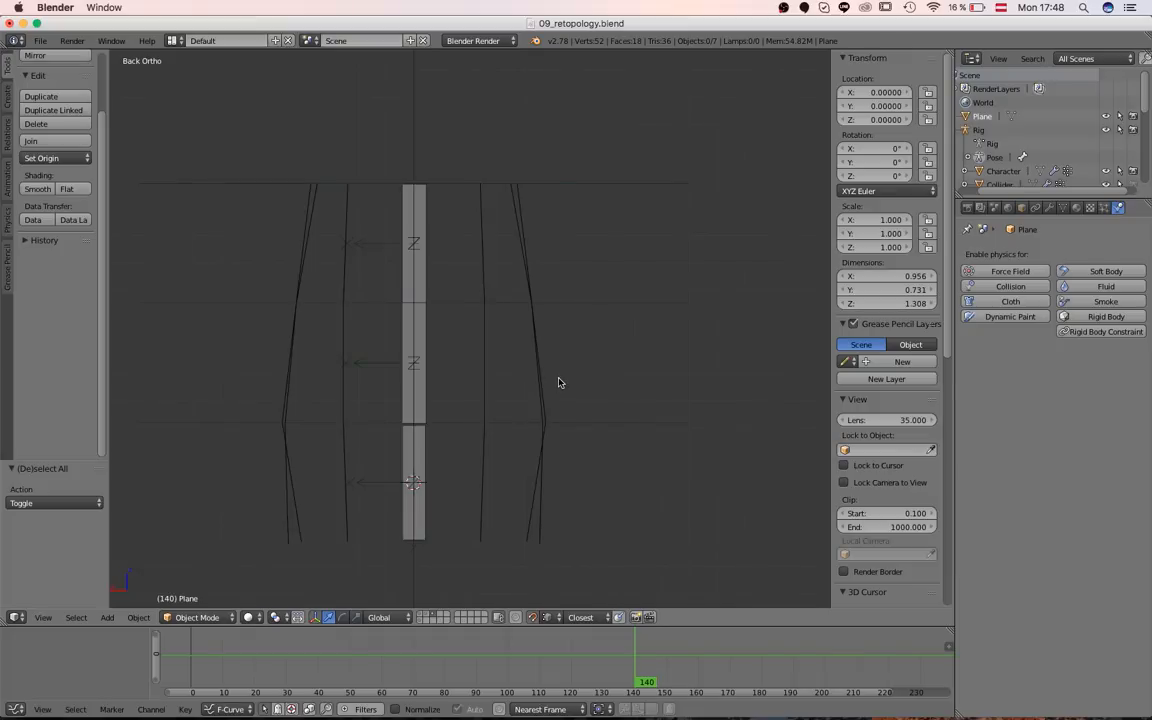
middle_drag(560, 376, 335, 246)
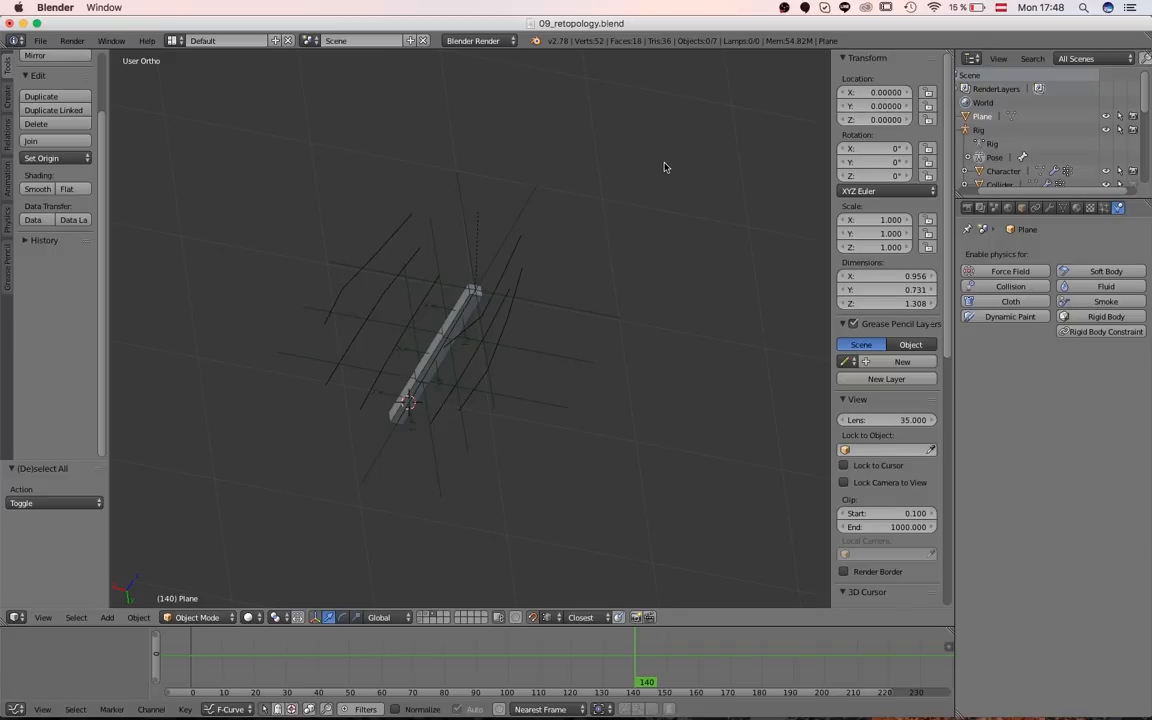
click(785, 10)
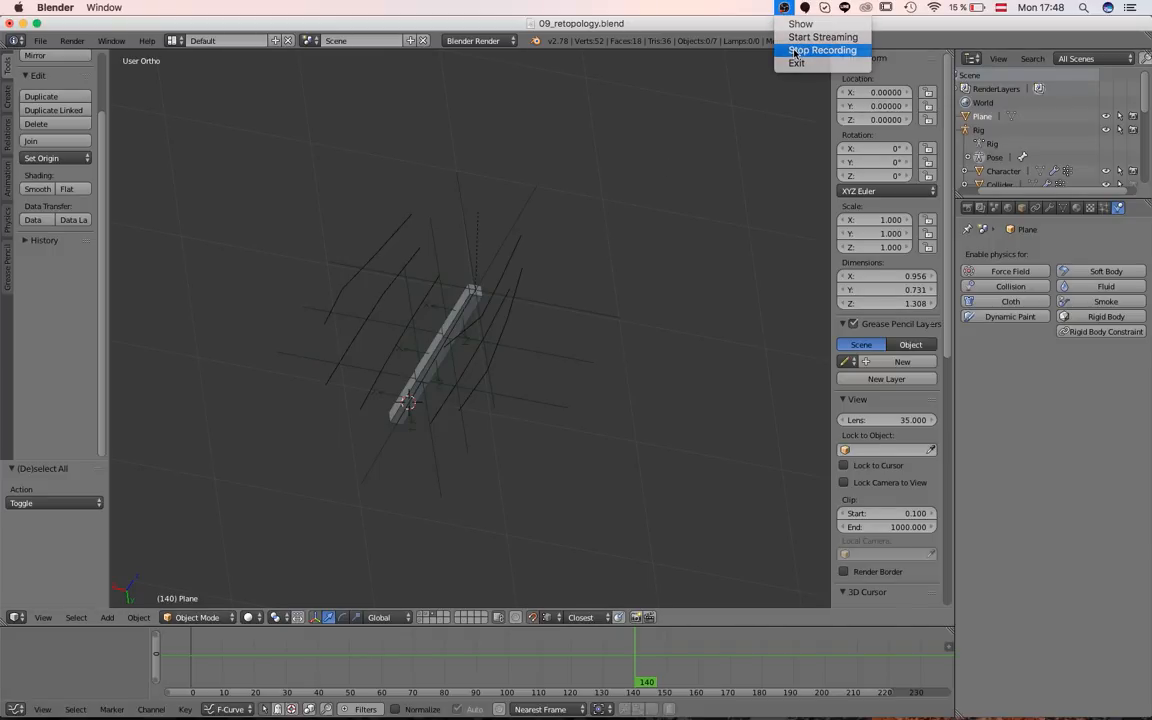
click(818, 44)
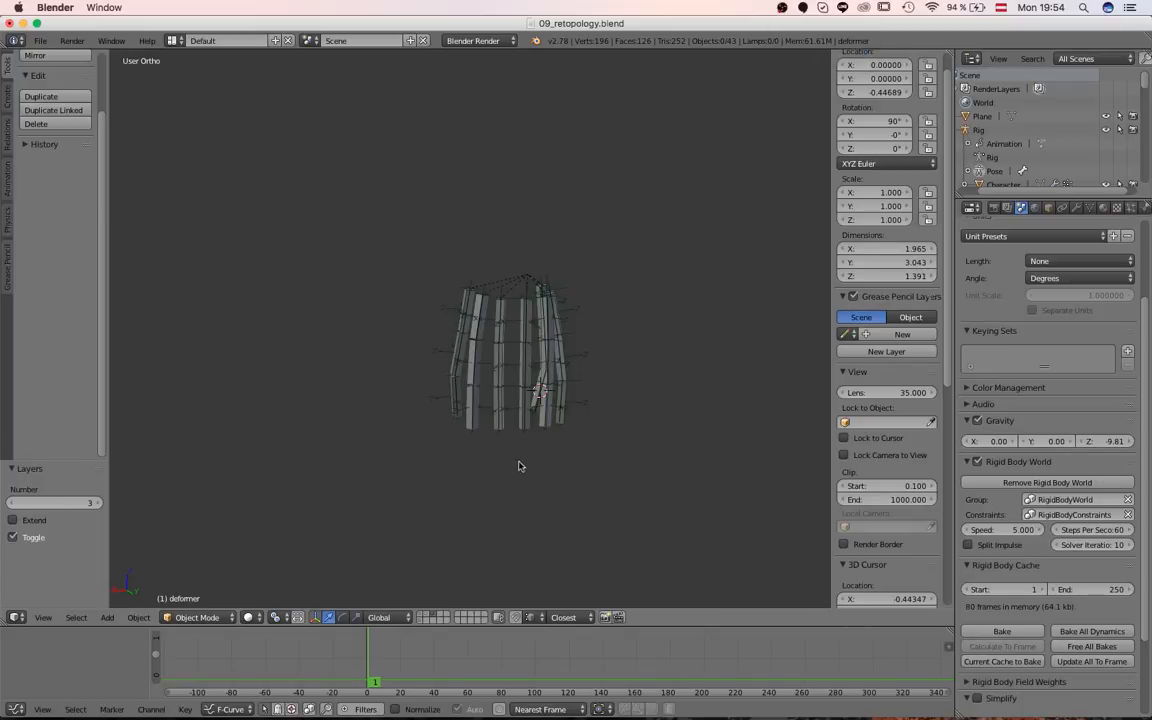
- Examine the full set of rigid body cube chains from several angles, selecting top cubes of individual hair strands
middle_drag(519, 466, 473, 478)
scroll(501, 380, up, 6)
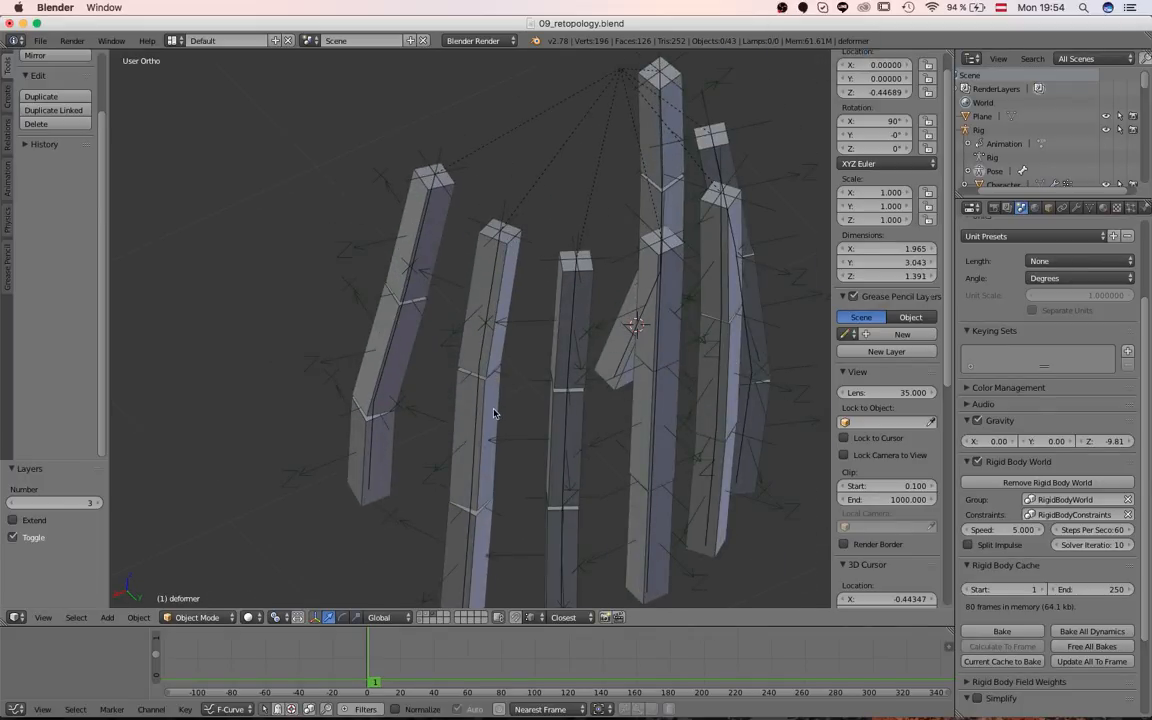
scroll(487, 360, down, 1)
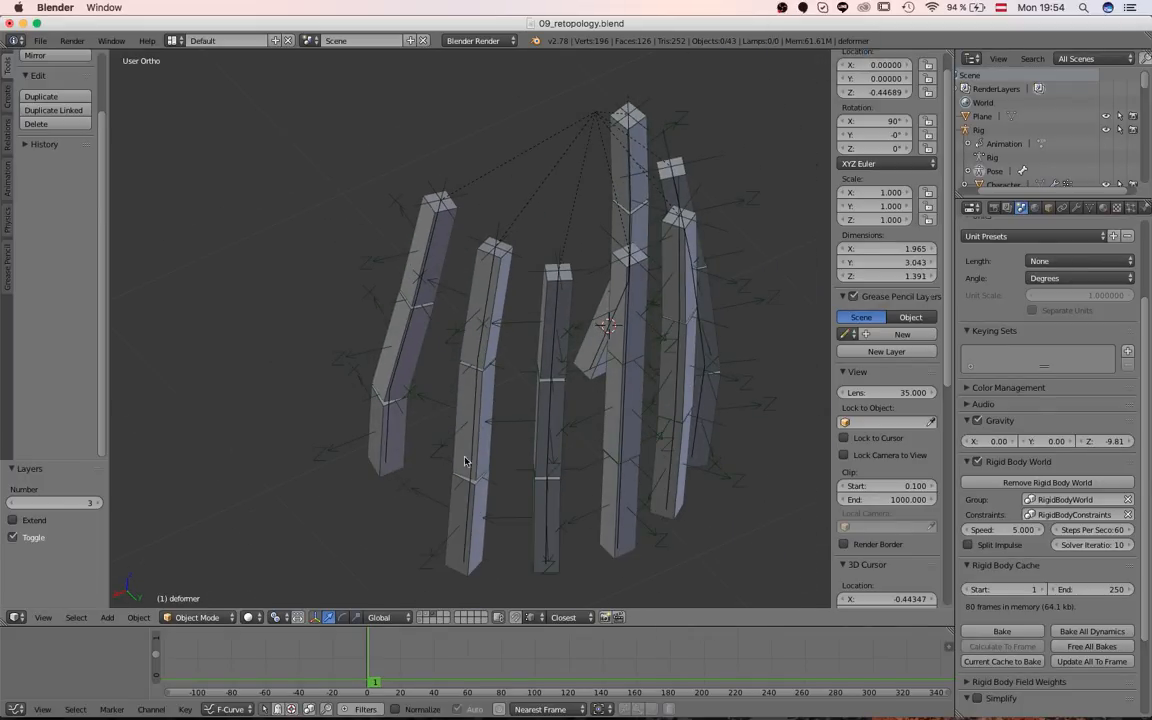
middle_drag(650, 368, 553, 277)
scroll(484, 257, up, 3)
right_click(490, 255)
right_click(553, 277)
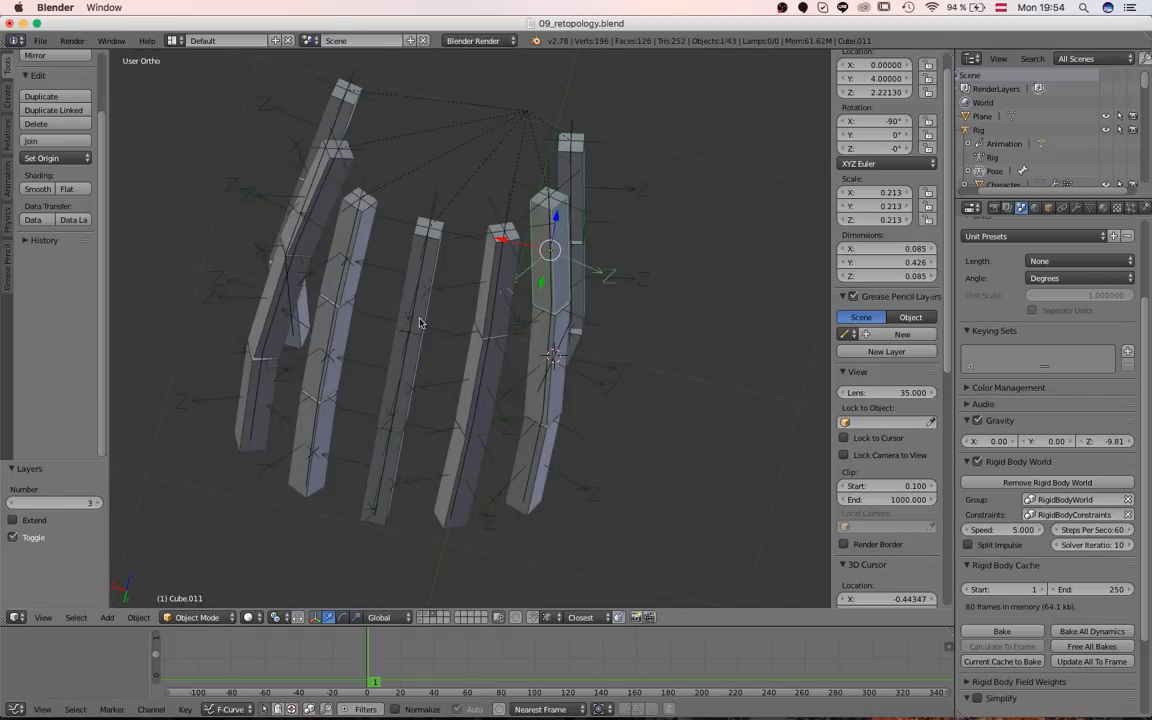
middle_drag(420, 323, 466, 403)
middle_drag(627, 314, 617, 333)
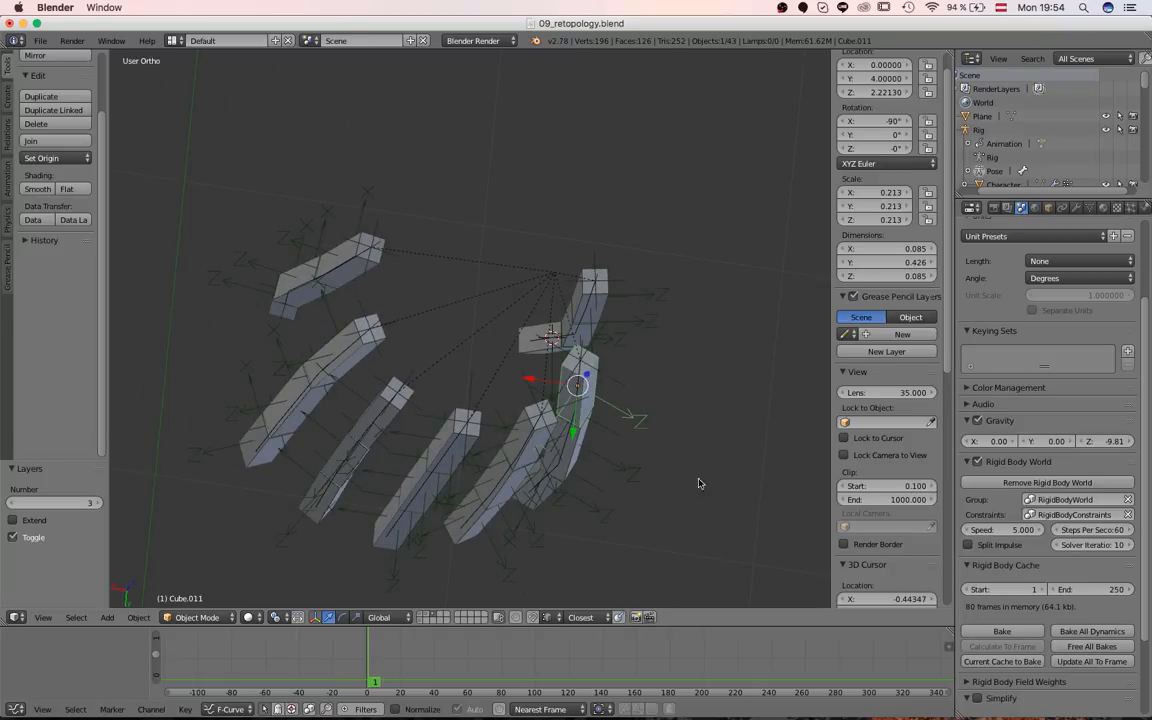
right_click(322, 261)
middle_drag(322, 261, 532, 236)
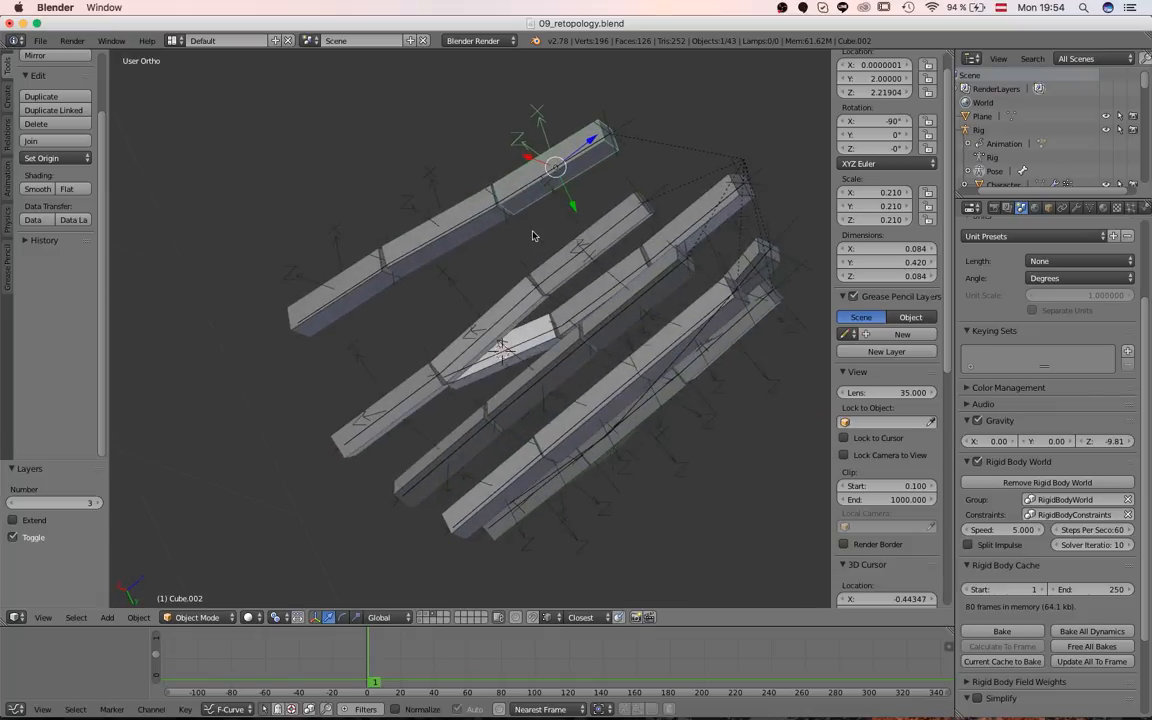
middle_drag(503, 404, 381, 331)
- Add layer 2 to the view, enable X-Ray display for the rig's armature, and deselect all bones
key(shift+2)
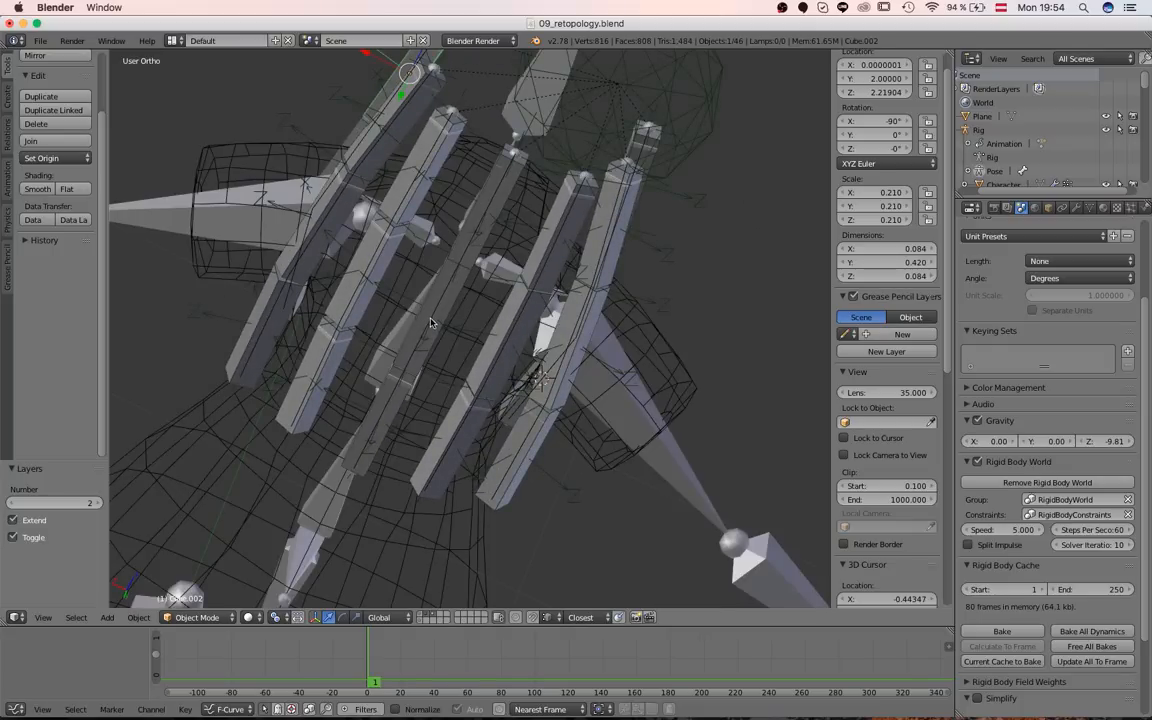
right_click(524, 320)
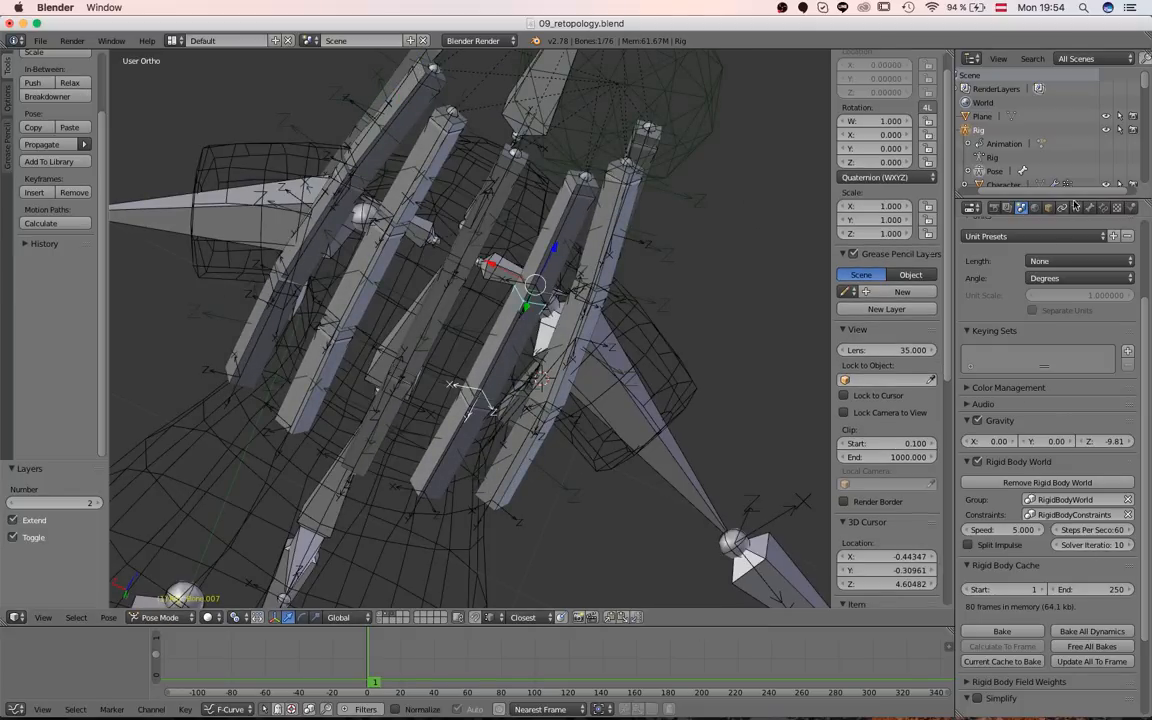
click(1075, 207)
click(1086, 450)
scroll(543, 432, down, 2)
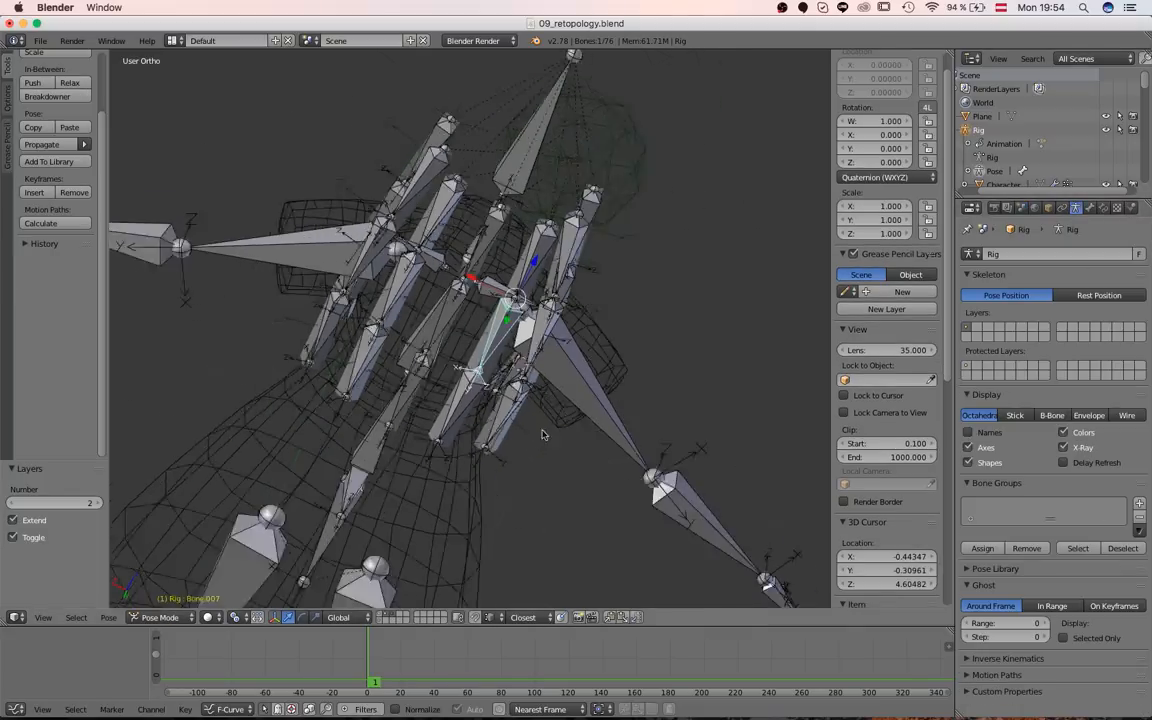
middle_drag(543, 432, 492, 378)
key(a)
- Select the top bone Bone.006 of a hair chain and inspect the hair bones from the front
scroll(430, 391, up, 2)
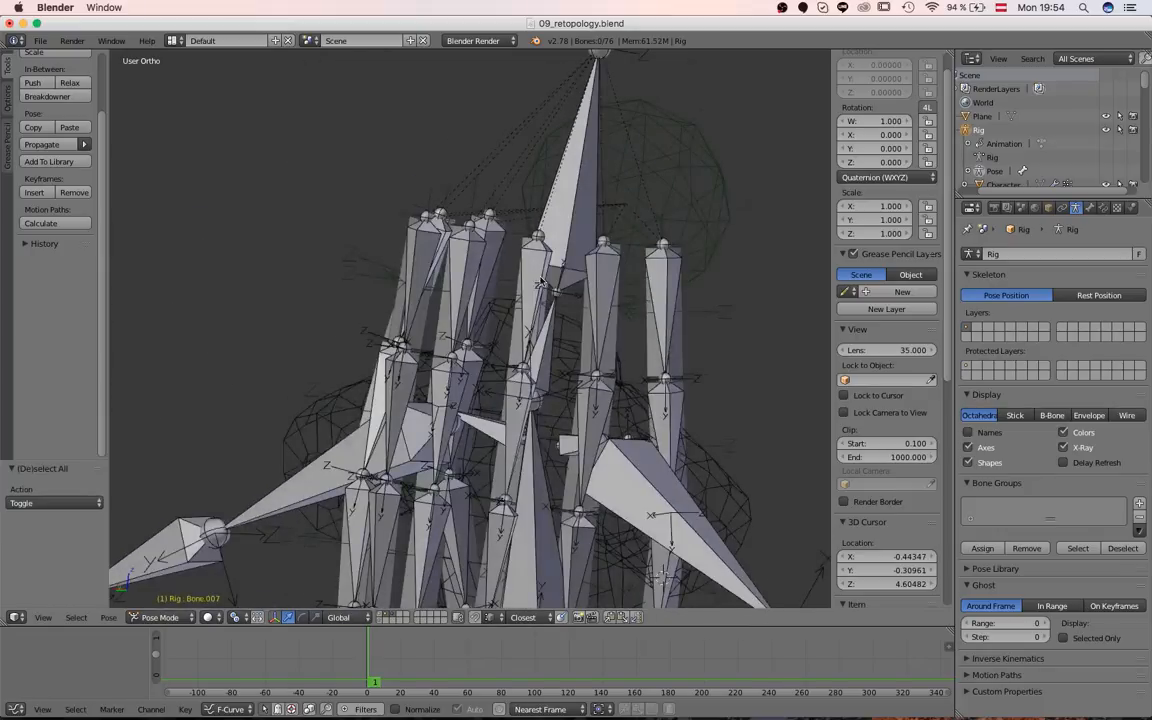
right_click(566, 226)
right_click(534, 310)
middle_drag(534, 318, 355, 314)
scroll(365, 362, up, 4)
scroll(355, 314, down, 2)
key(KP_1)
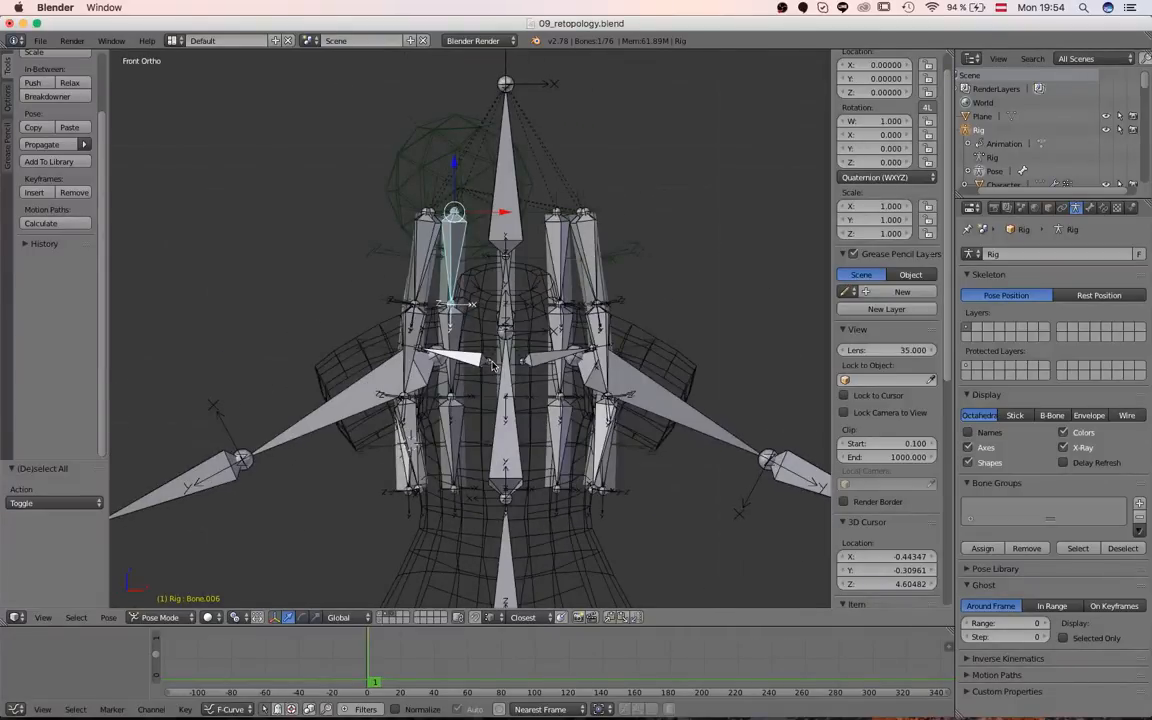
- Display layer 11 and examine the Collider mesh in wireframe from the front
scroll(492, 365, down, 3)
scroll(475, 382, up, 2)
middle_drag(474, 384, 548, 461)
scroll(466, 366, up, 3)
scroll(450, 378, down, 3)
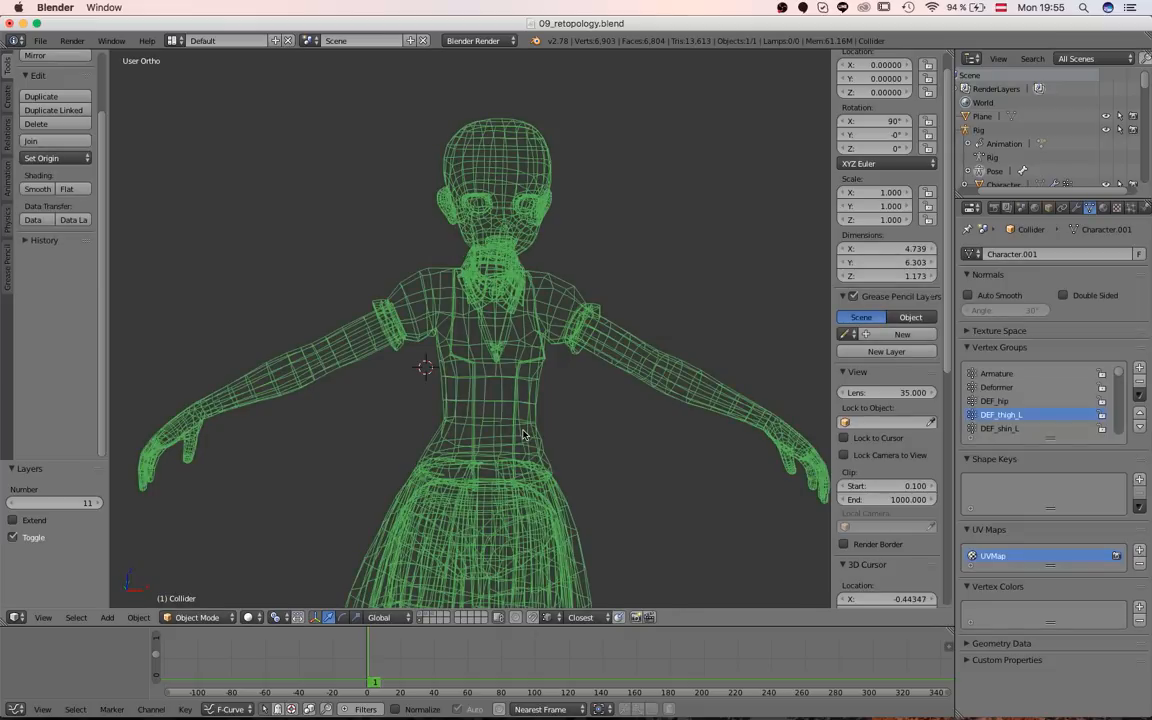
scroll(520, 430, down, 4)
scroll(424, 373, up, 2)
mouse_move(488, 419)
middle_down()
mouse_move(424, 373)
mouse_move(419, 404)
middle_up()
key(z)
key(KP_1)
scroll(419, 367, up, 4)
scroll(419, 367, down, 3)
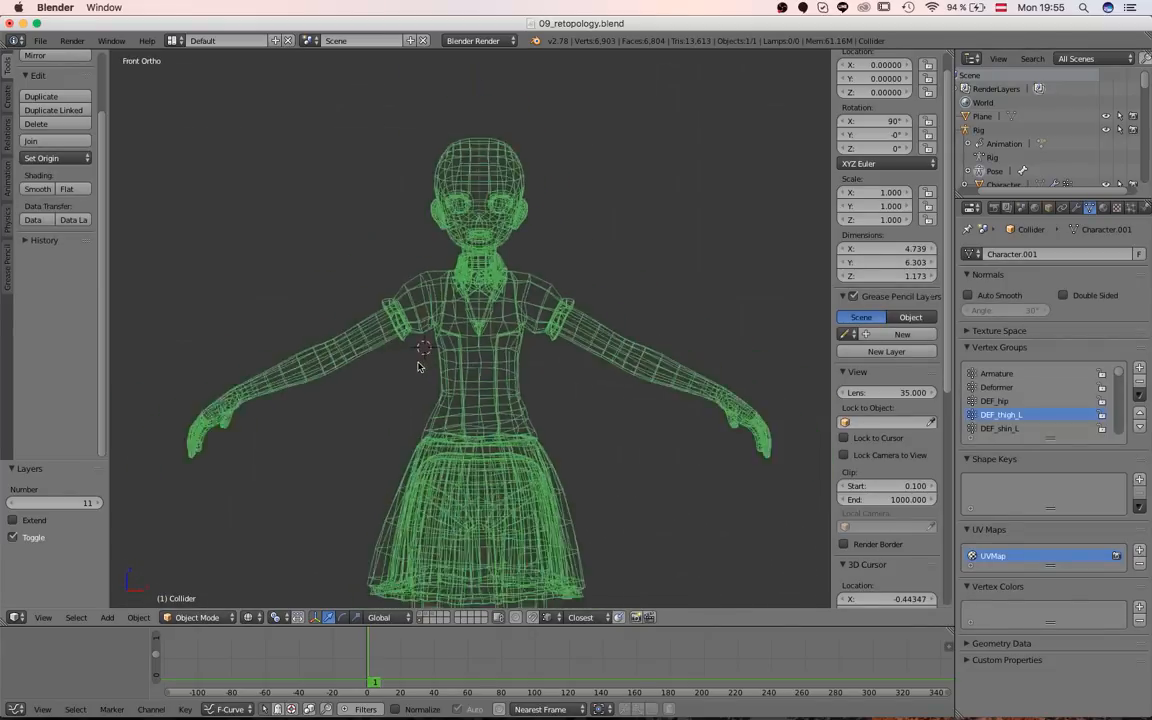
scroll(419, 367, down, 4)
scroll(419, 367, up, 3)
scroll(487, 320, down, 2)
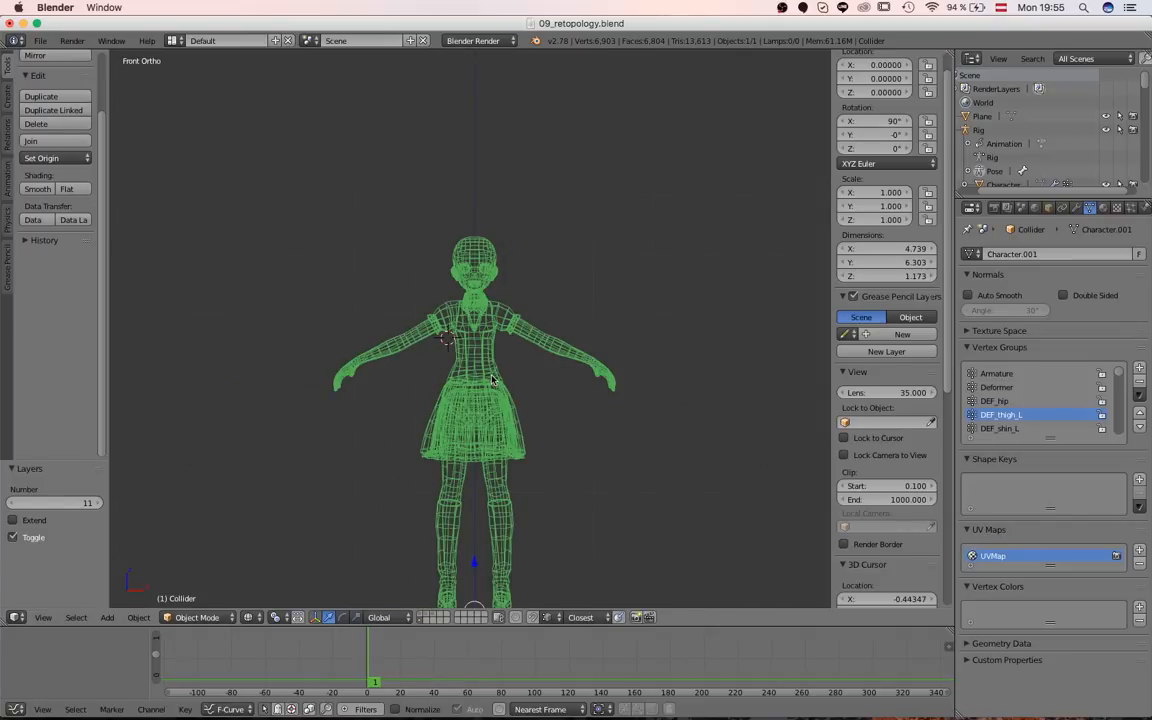
- Delete the Collider object from layer 11
scroll(491, 380, up, 5)
key(x)
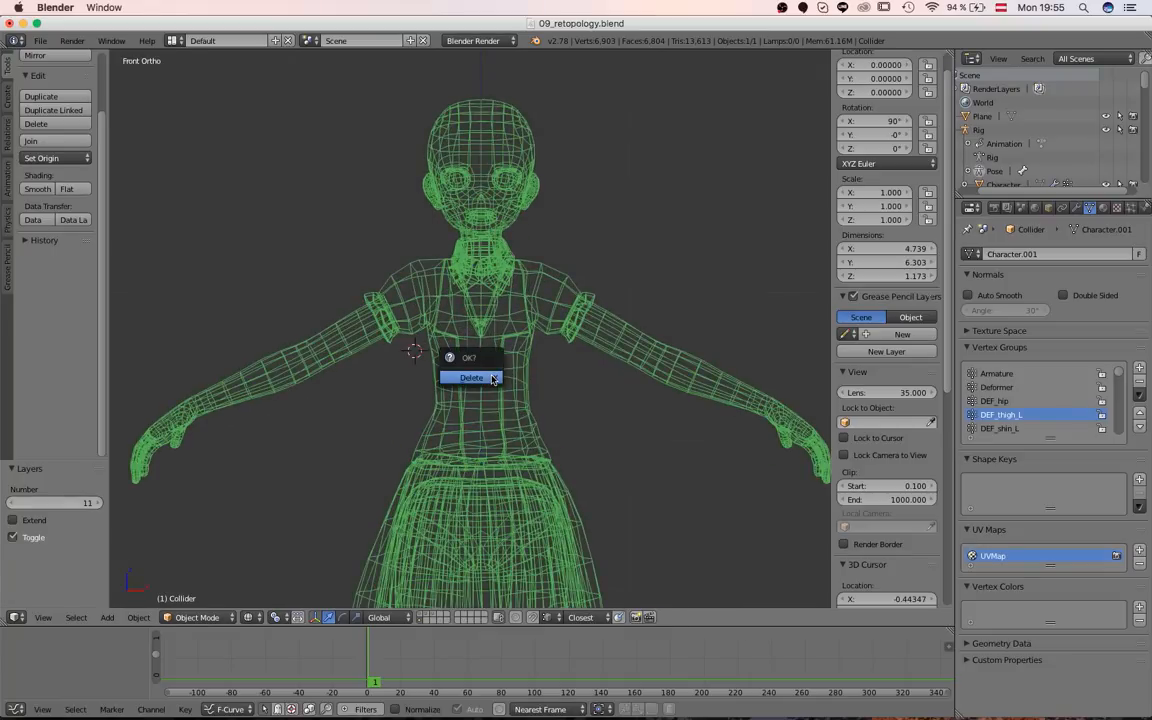
click(491, 379)
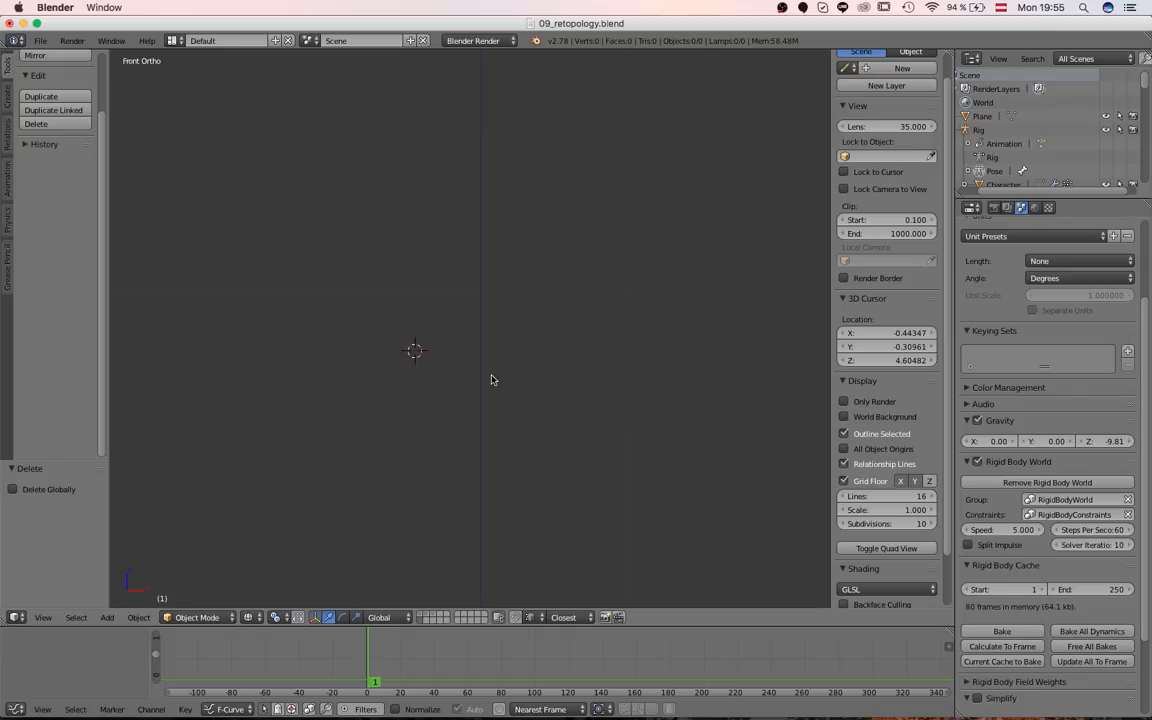
- Display layers 1, 2 and 3 together and switch the viewport to solid shading
key(2)
shift+scroll(491, 380, down, 1)
key(shift+1)
scroll(343, 292, down, 2)
key(z)
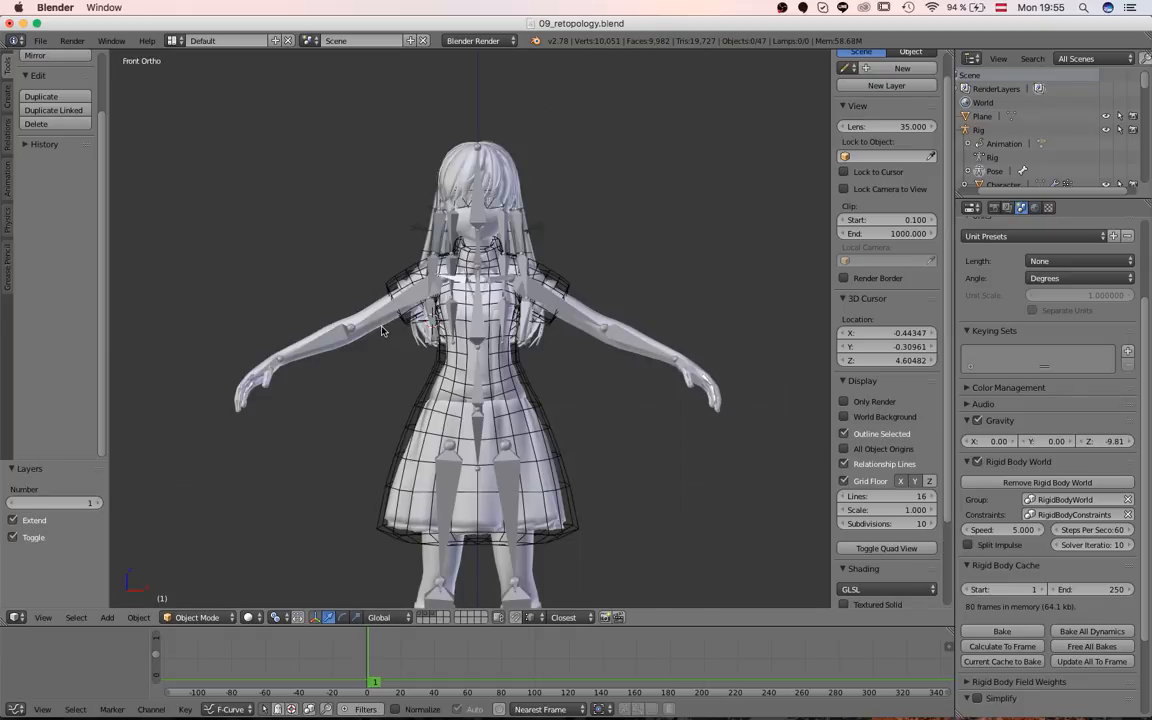
- Examine the hair bones, torso and dress cage of the character from the side and front
key(z)
key(z)
scroll(393, 342, up, 3)
mouse_move(393, 342)
middle_down()
mouse_move(510, 305)
mouse_move(545, 308)
middle_up()
key(ctrl+KP_3)
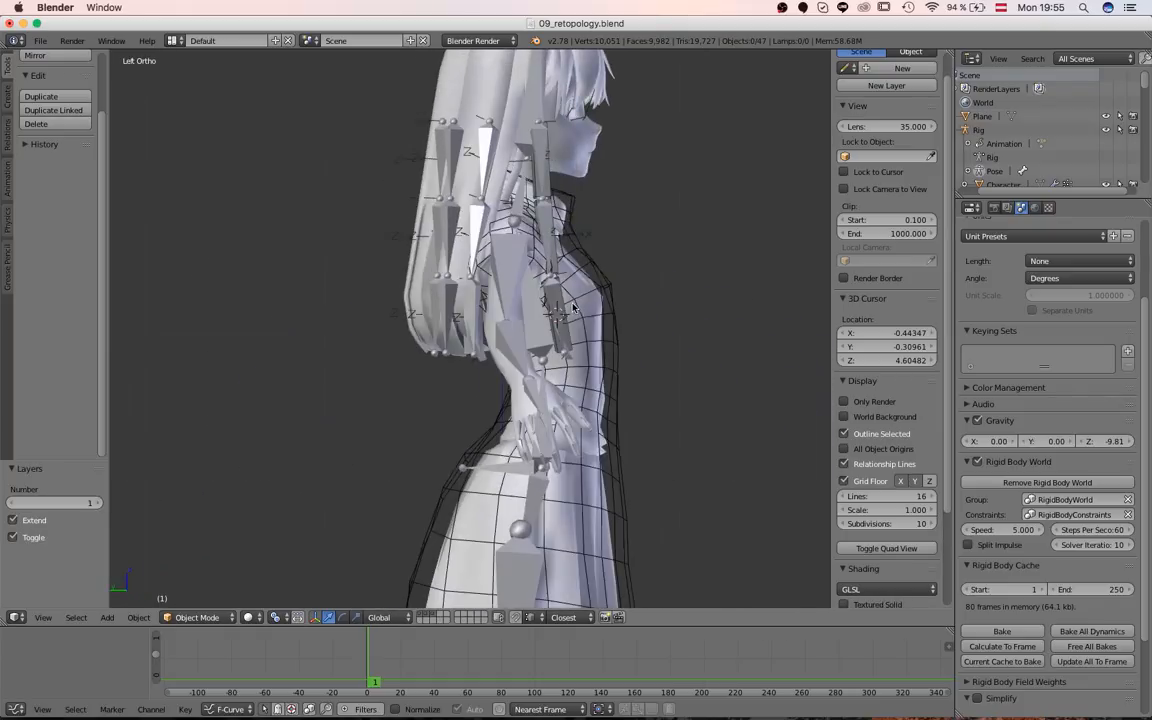
scroll(560, 320, down, 2)
middle_drag(640, 325, 532, 342)
scroll(532, 342, up, 3)
scroll(500, 338, down, 1)
key(KP_1)
- Add a mesh cube and clear its location so it sits at the world origin
key(shift+a)
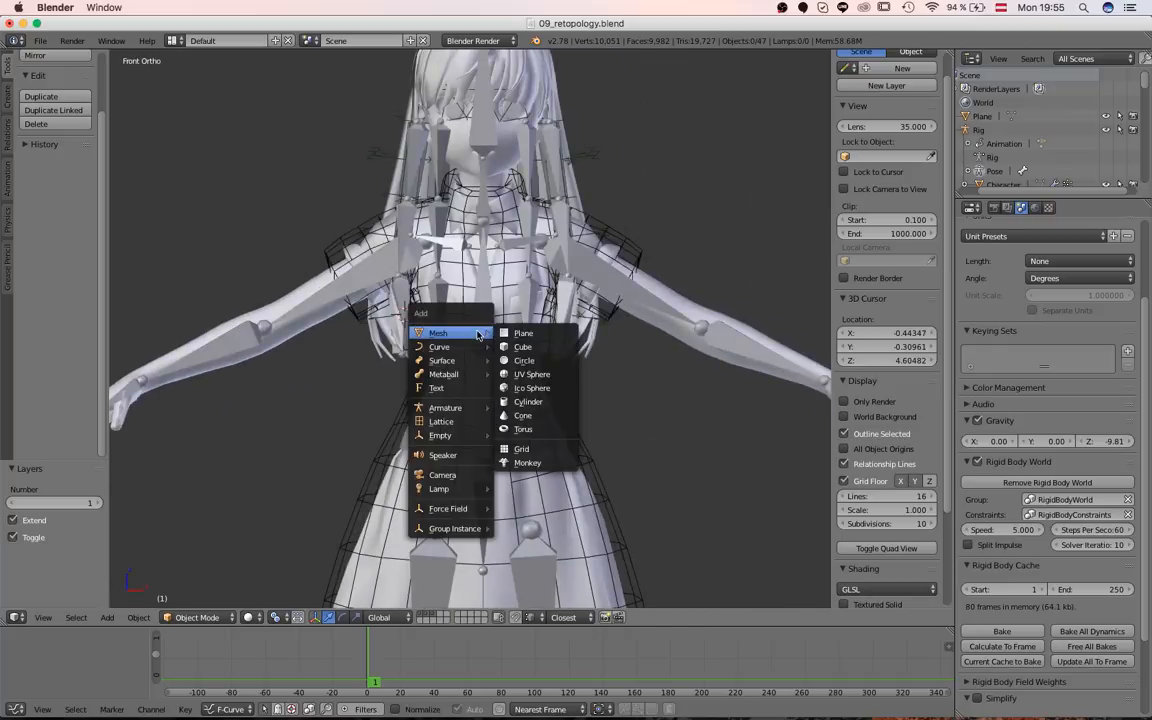
click(540, 352)
scroll(547, 414, down, 5)
key(alt+g)
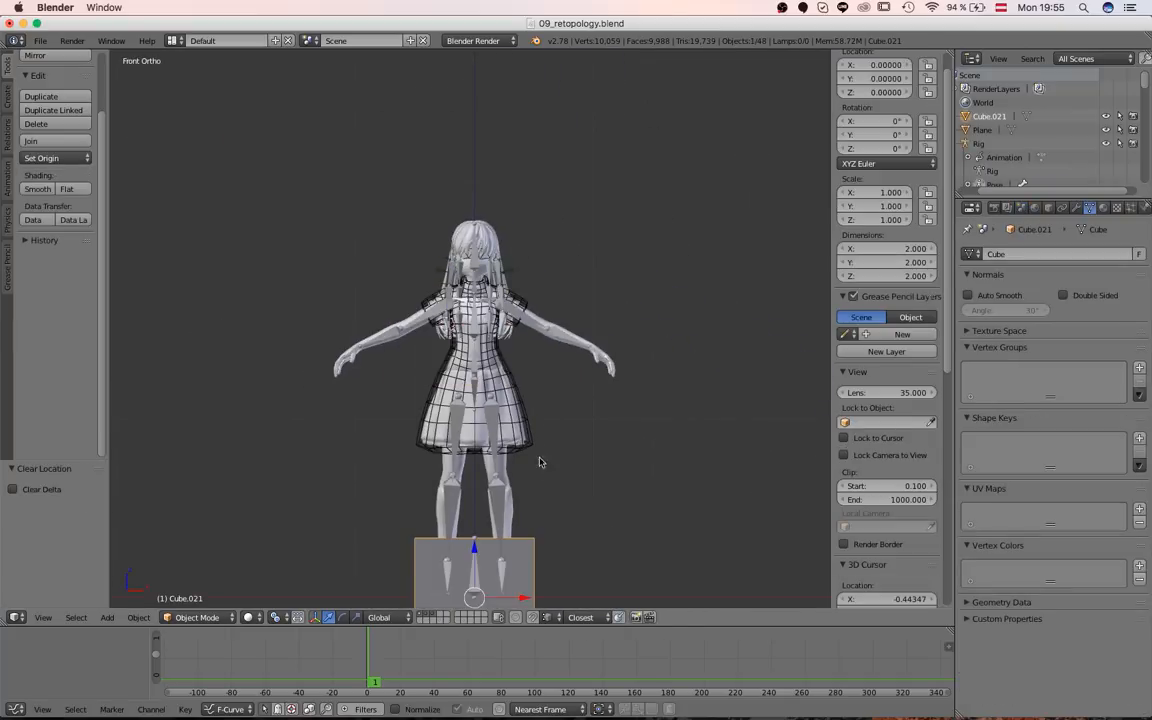
- Raise the new cube along the Z axis to a height of about 4.77 at the character's chest
scroll(530, 485, down, 3)
key(Tab)
scroll(525, 497, up, 4)
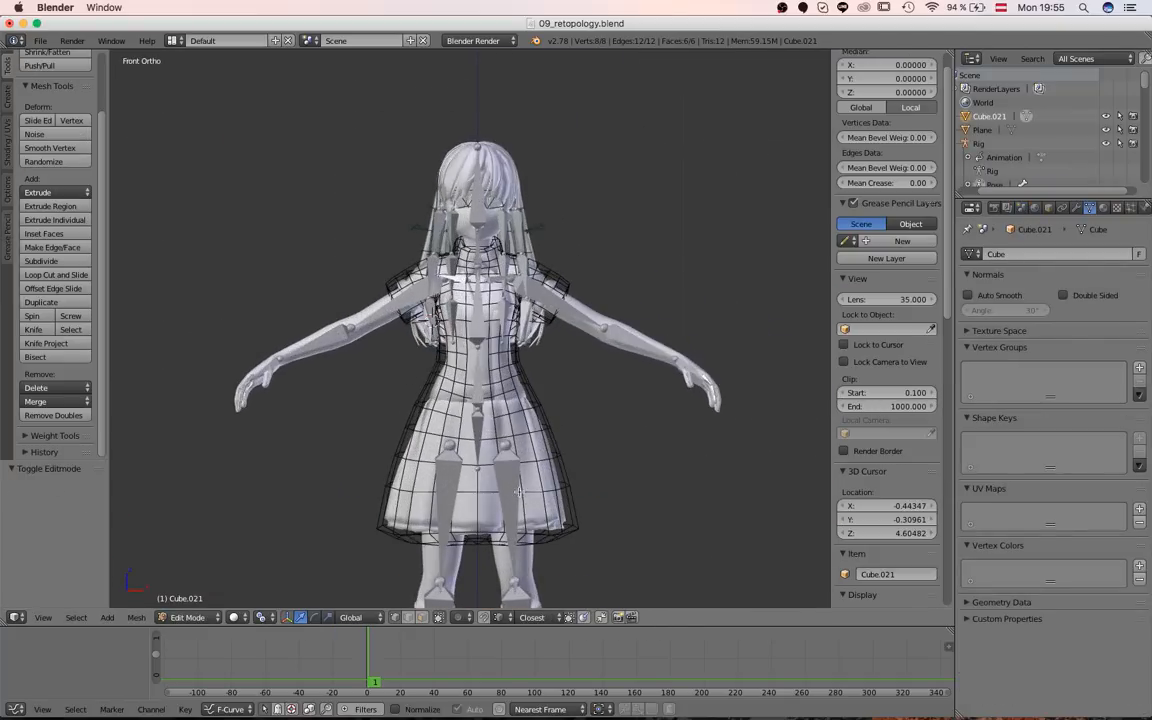
scroll(525, 497, down, 1)
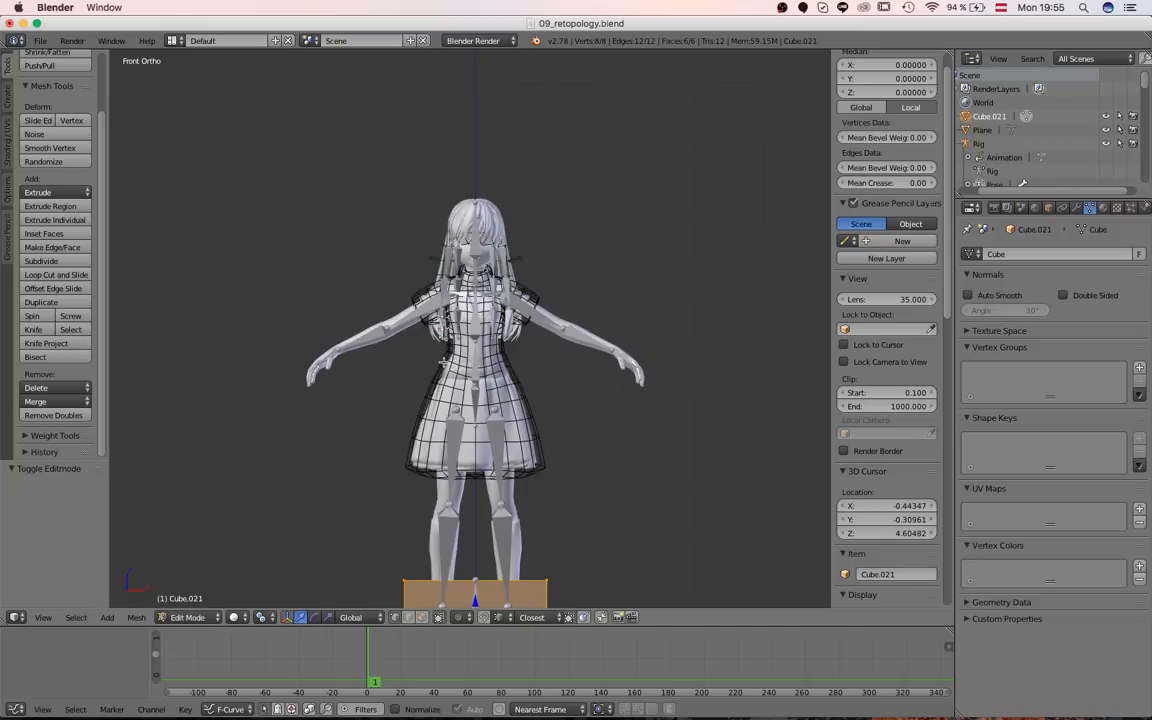
scroll(470, 365, down, 3)
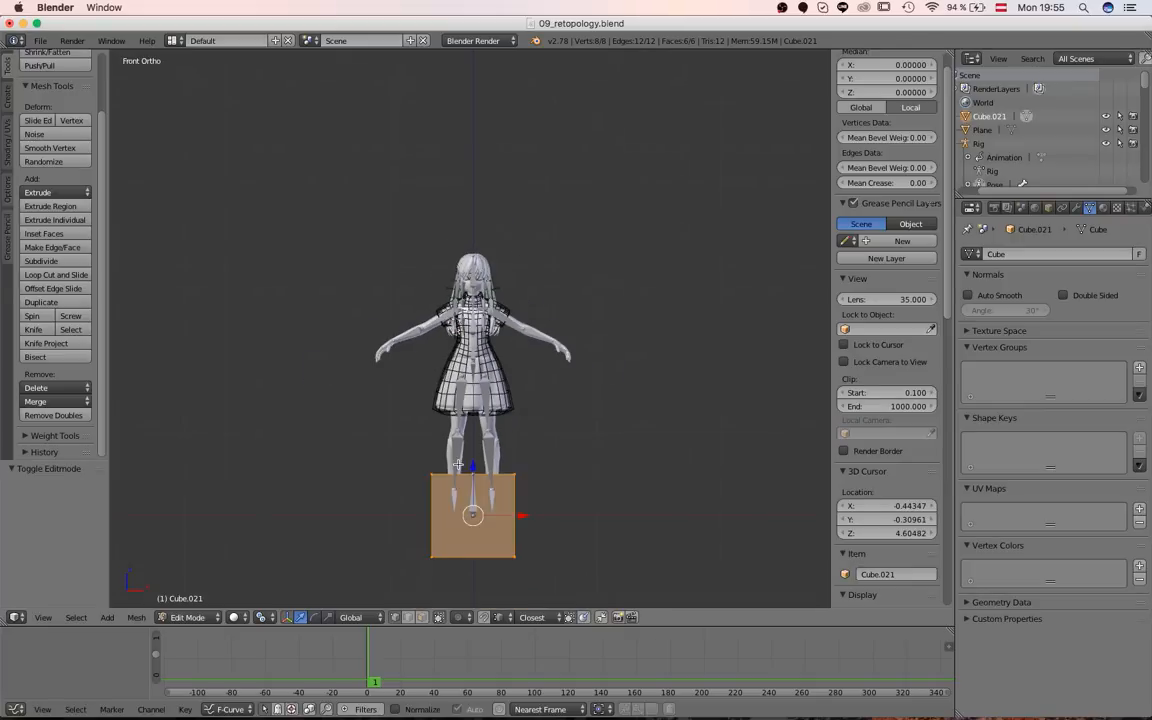
key(Tab)
key(g)
key(z)
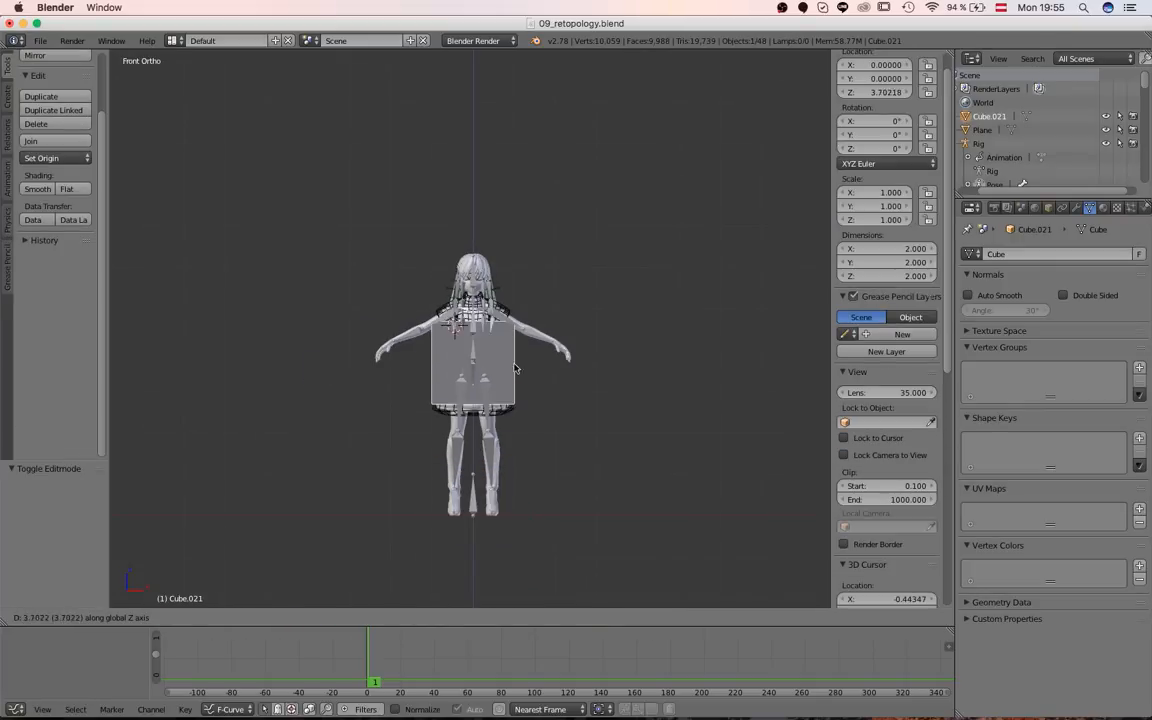
click(500, 348)
scroll(521, 320, up, 4)
key(z)
scroll(521, 320, up, 4)
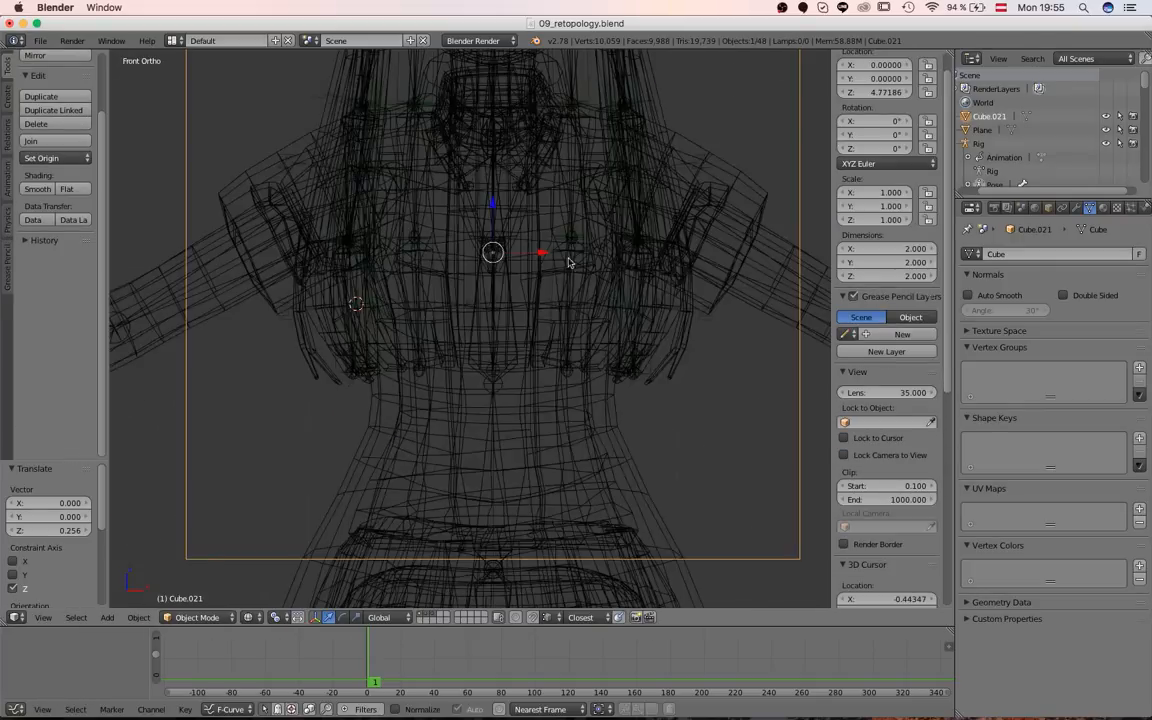
- Apply Smooth Vertex twice to all of the cube's vertices
scroll(521, 320, down, 2)
key(Tab)
scroll(590, 456, down, 2)
key(a)
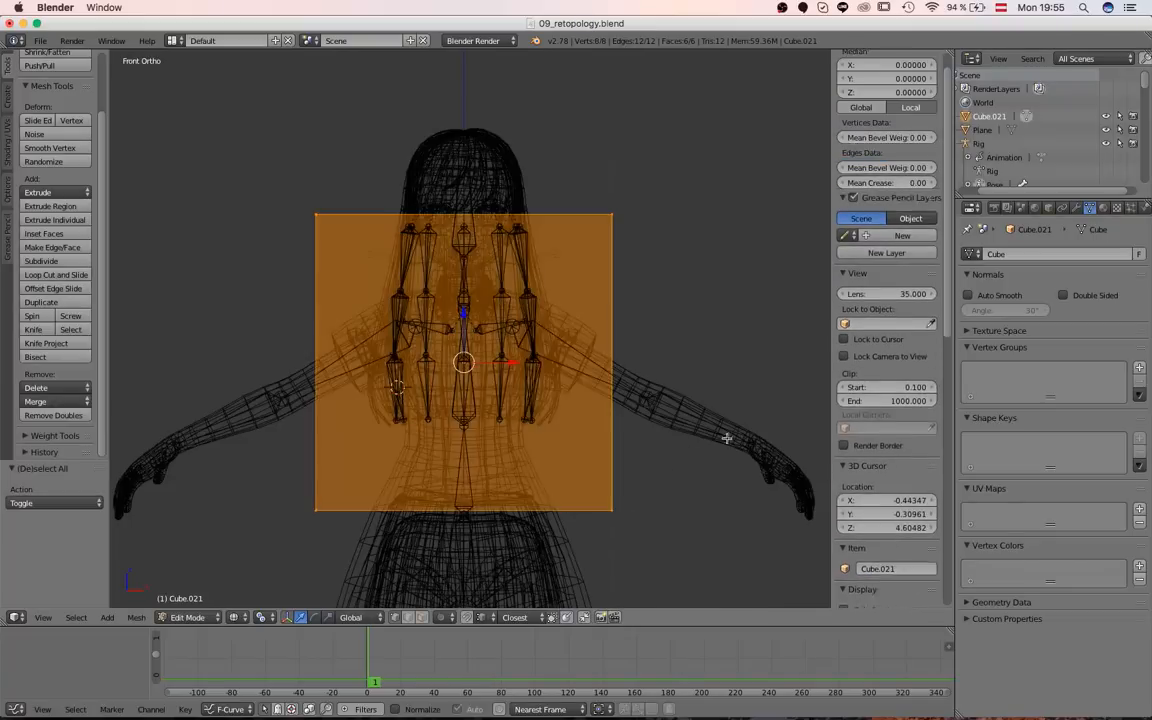
key(w)
key(o)
key(shift+r)
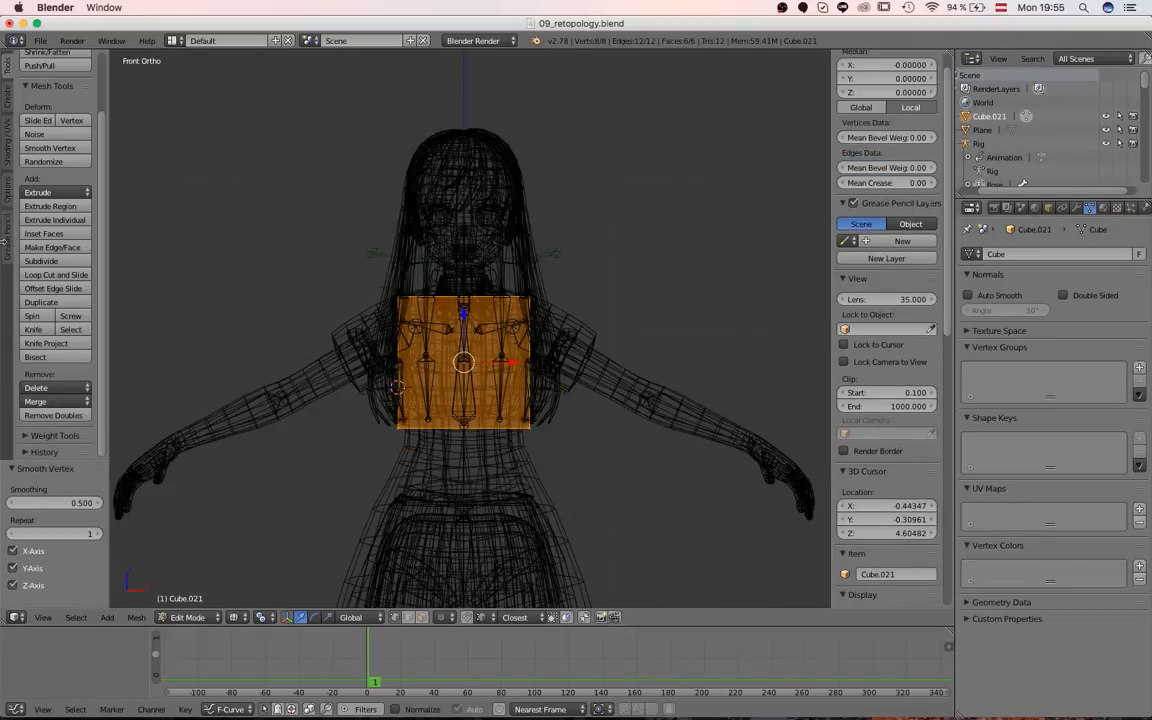
- Subdivide the cube with one cut and smoothness 1.000, and scale the rounded shape by about 0.6
scroll(34, 153, up, 3)
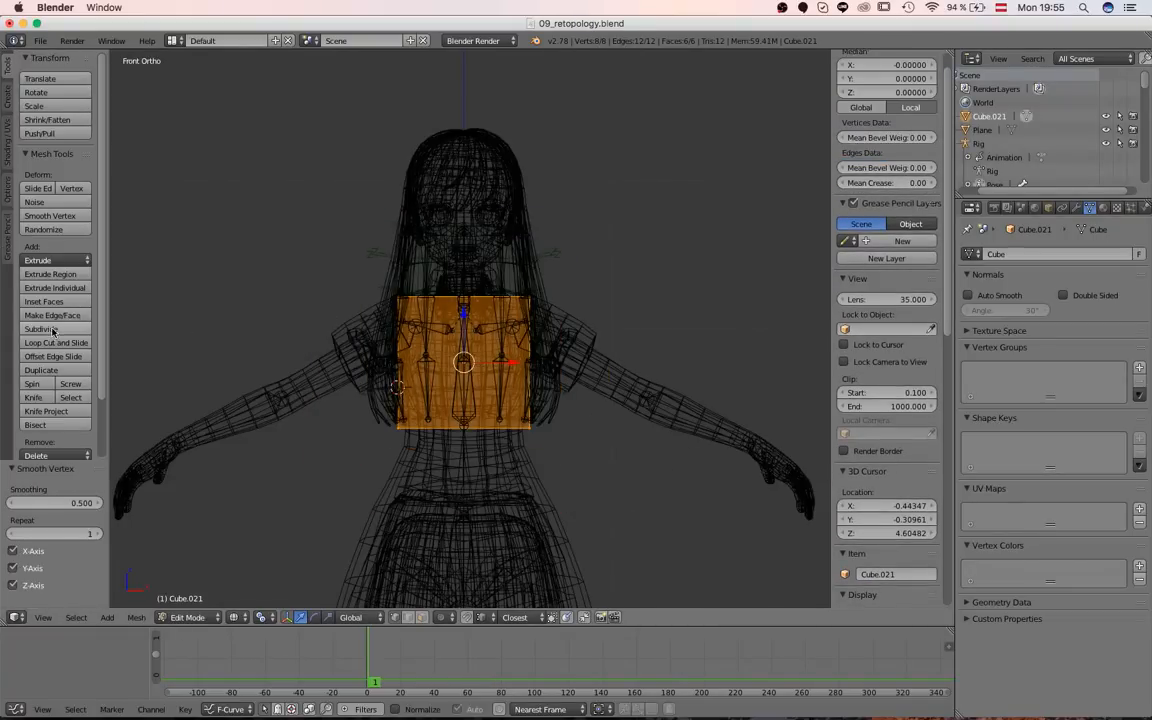
key(Return)
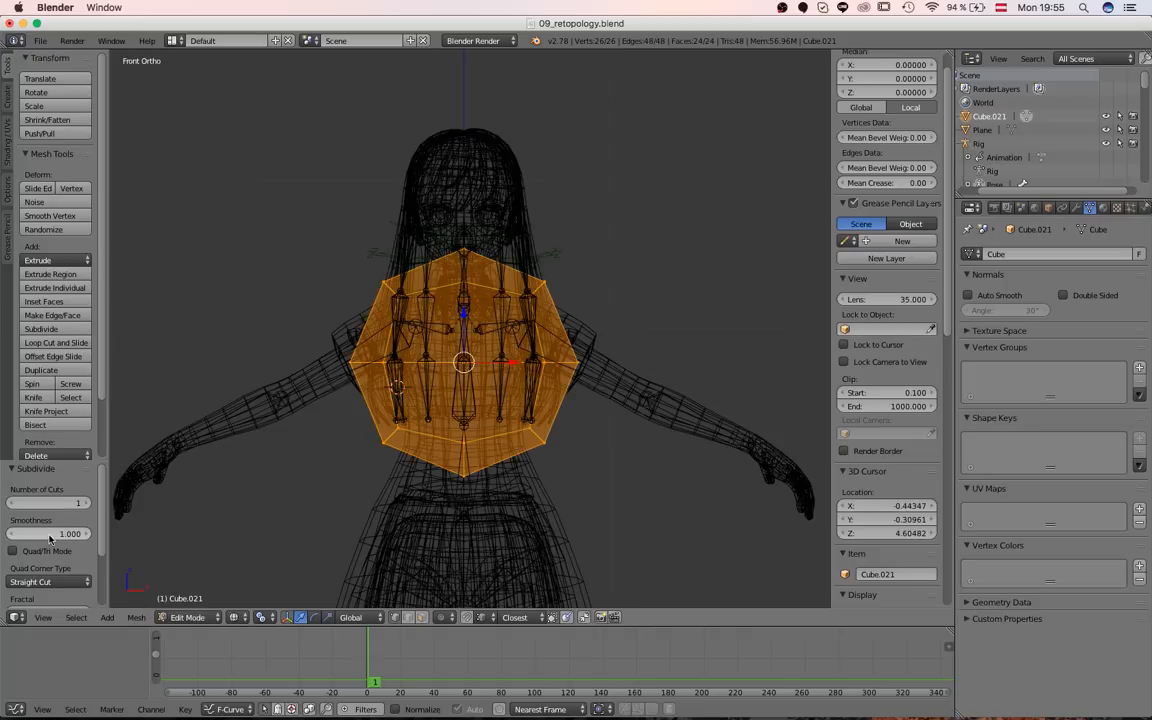
key(s)
click(542, 380)
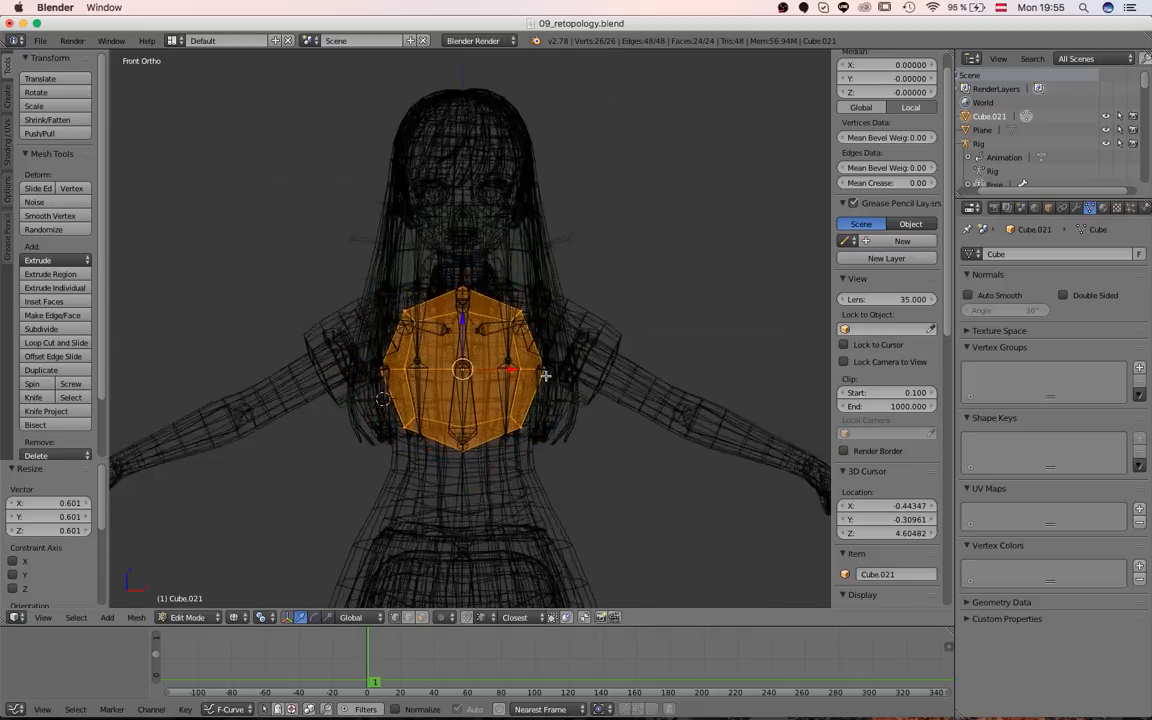
- Inspect the rounded mesh over the chest and look through the mesh creation, shading and editing options
key(z)
scroll(540, 373, up, 4)
key(z)
click(8, 101)
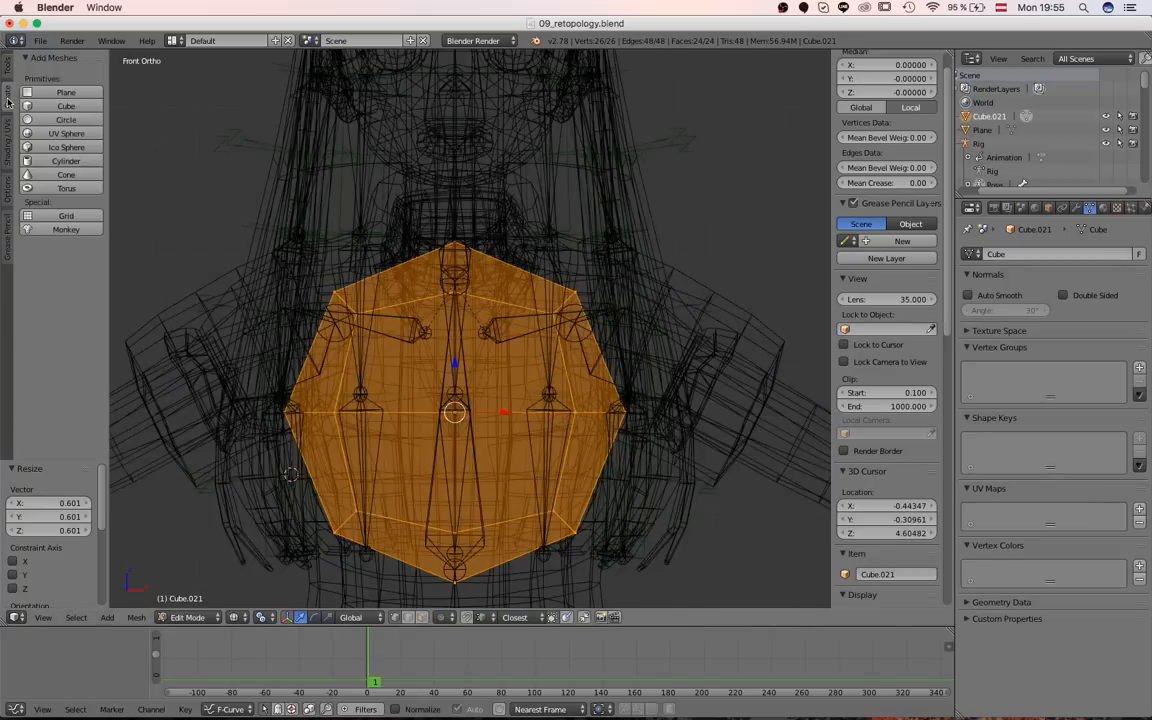
click(8, 131)
click(9, 198)
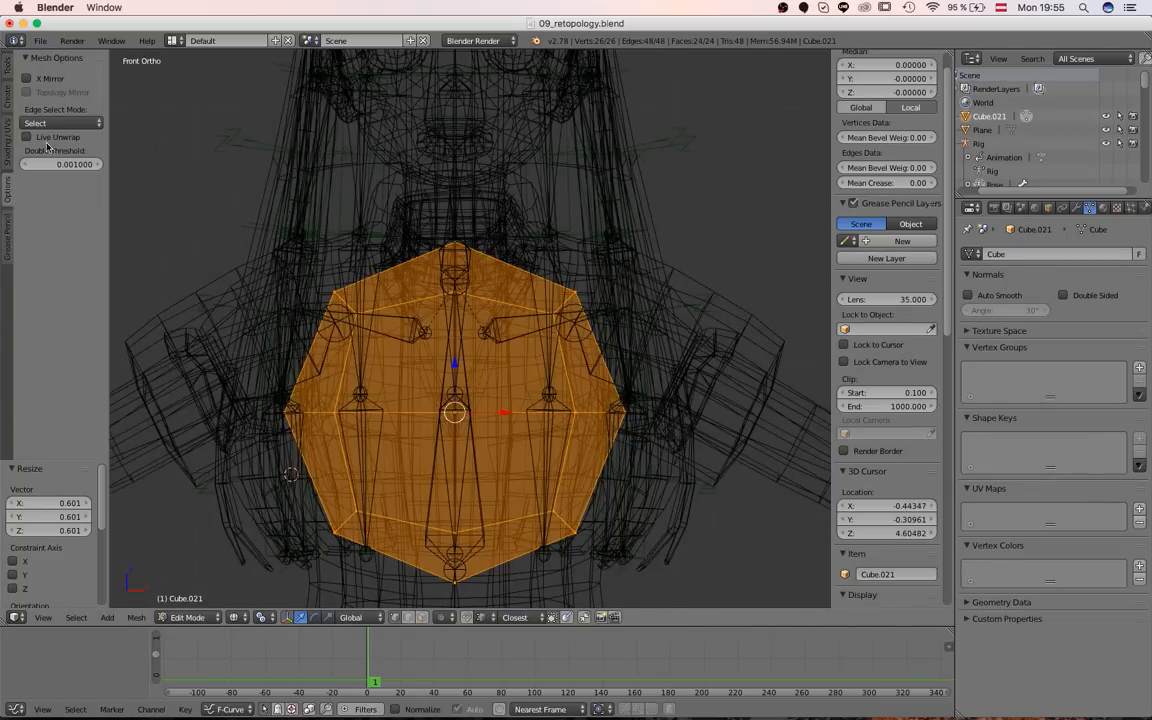
- Enable X Mirror and move the upper corner vertices outward by about 0.119 on X and 0.106 on Z
key(z)
key(a)
key(z)
key(b)
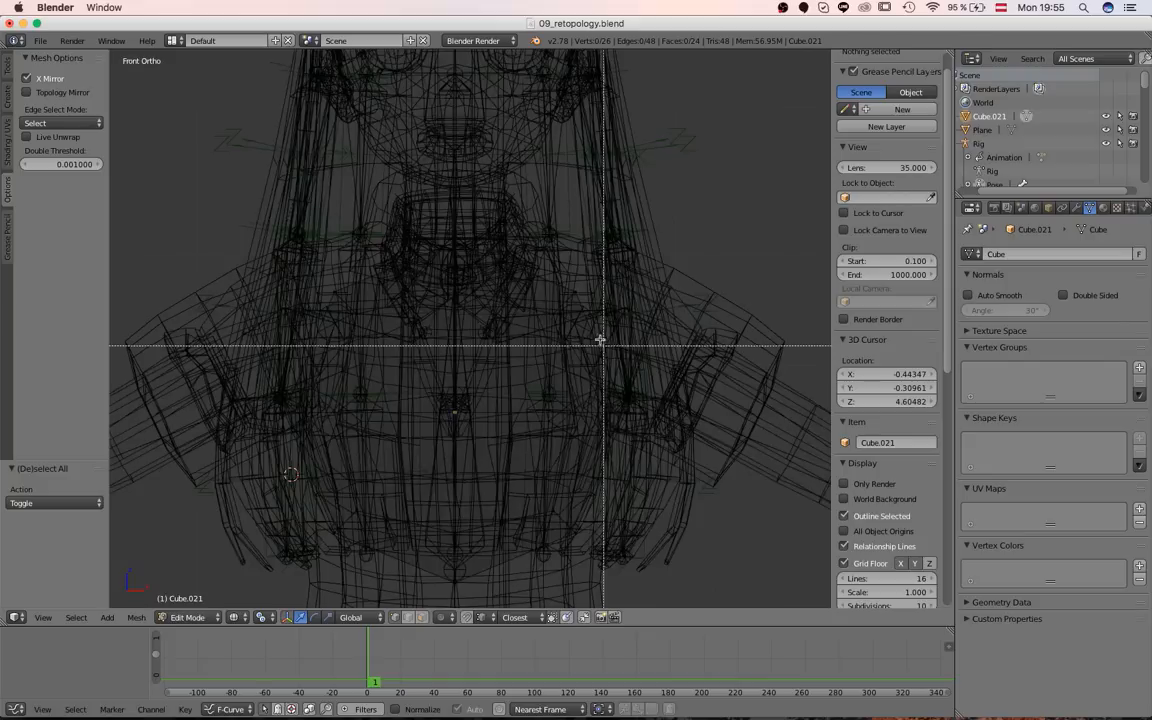
drag(602, 342, 525, 250)
key(g)
click(567, 213)
key(z)
key(z)
- Move the vertex on the mesh's side slightly outward along X in front view
scroll(527, 352, down, 3)
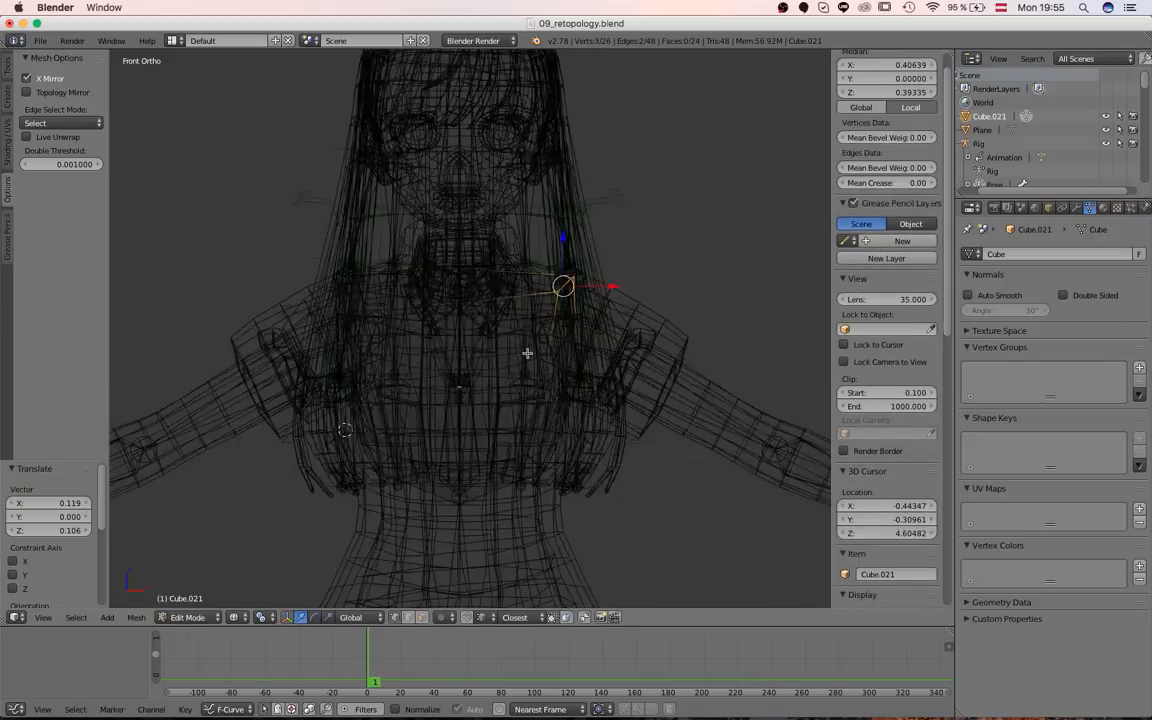
scroll(531, 400, up, 2)
key(a)
key(a)
scroll(534, 457, down, 2)
key(a)
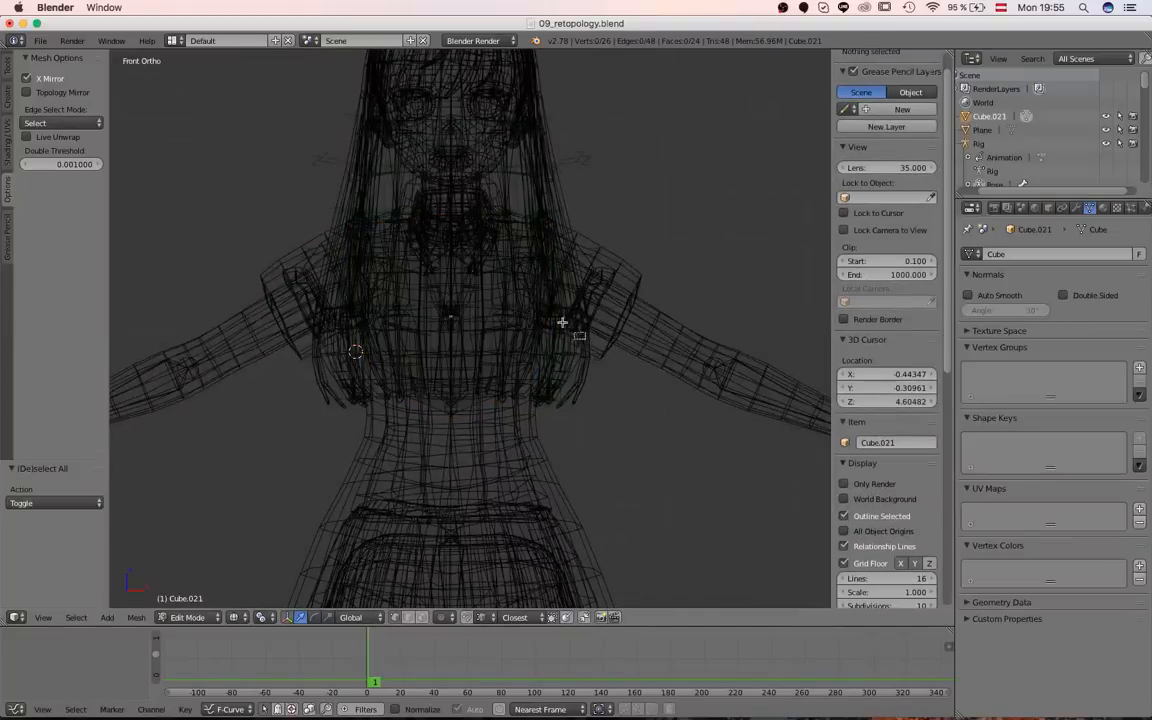
right_click(514, 296)
key(g)
key(x)
click(520, 296)
- Box-select the mesh's bottom vertices and lower them toward the waist
key(a)
key(b)
drag(555, 450, 342, 355)
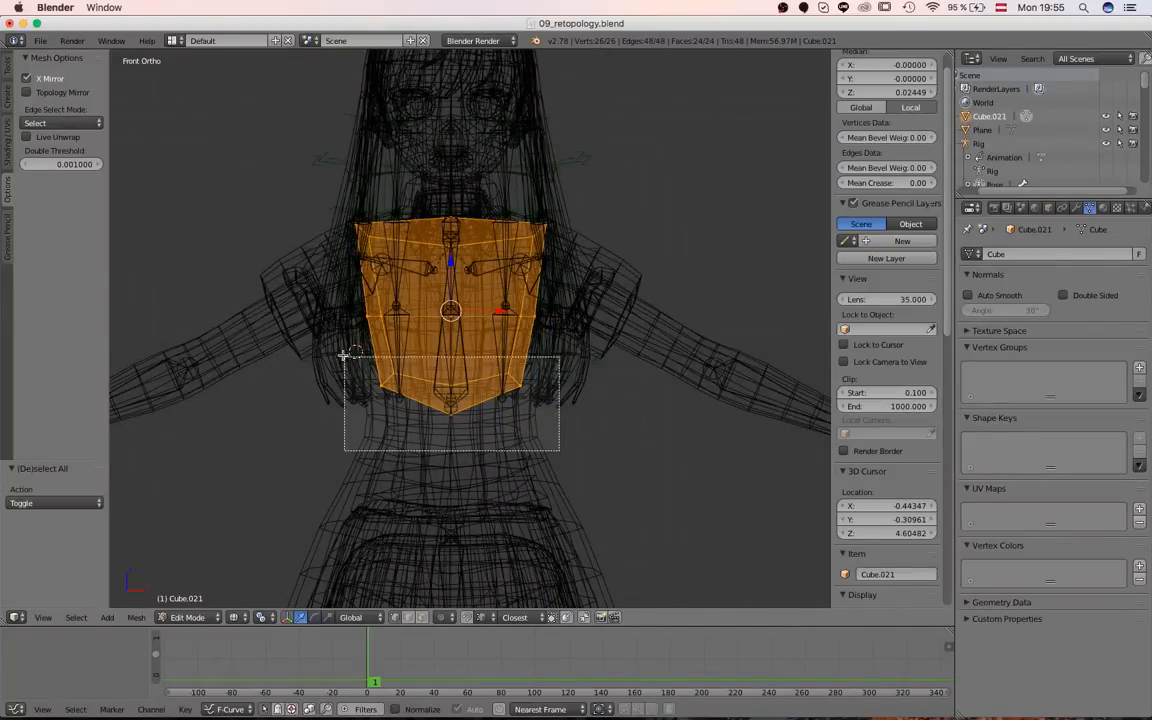
key(a)
key(b)
drag(524, 406, 323, 348)
key(a)
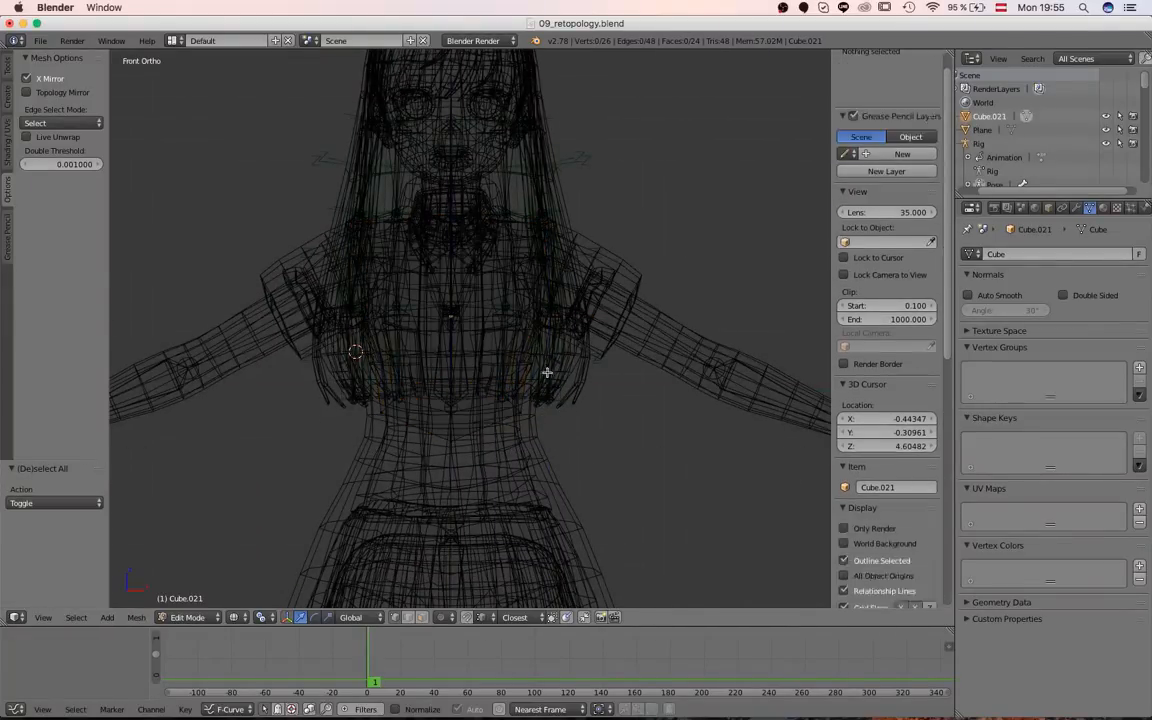
- Move the whole mesh forward along Y in side view to line it up with the character's torso
key(KP_3)
key(a)
scroll(454, 365, down, 2)
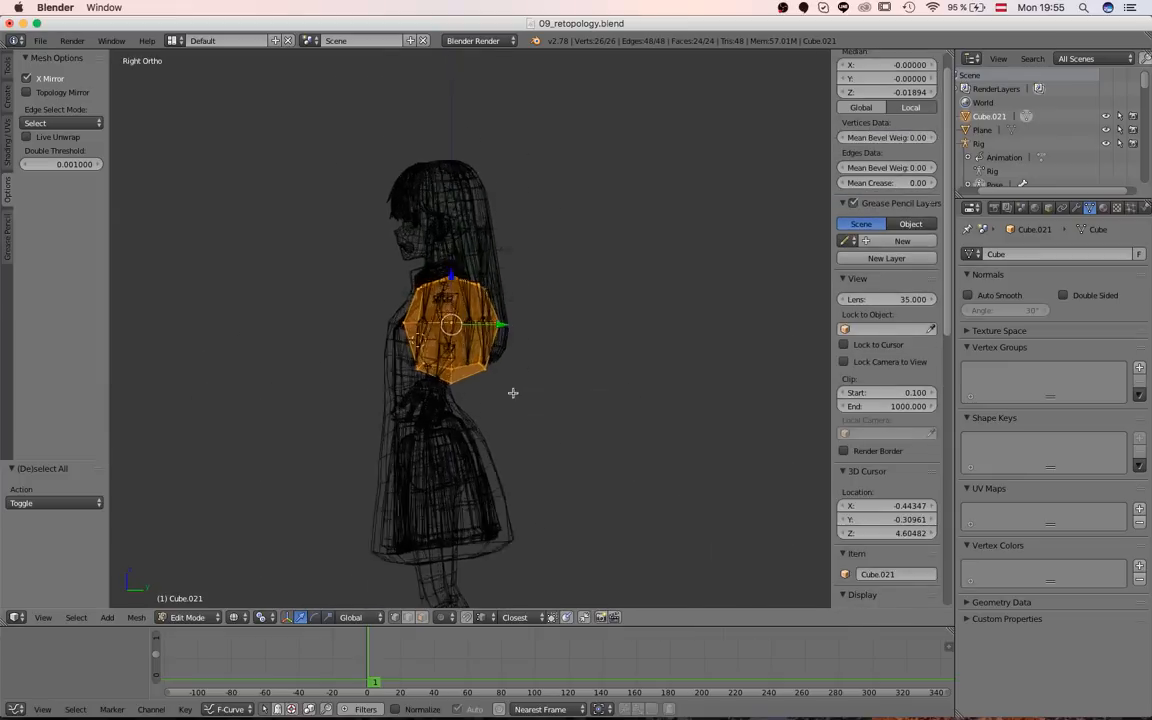
scroll(514, 393, up, 3)
key(g)
key(y)
click(428, 387)
- Box-select the mesh's front vertices and move them back along Y to the chest surface
key(a)
key(b)
drag(360, 412, 247, 183)
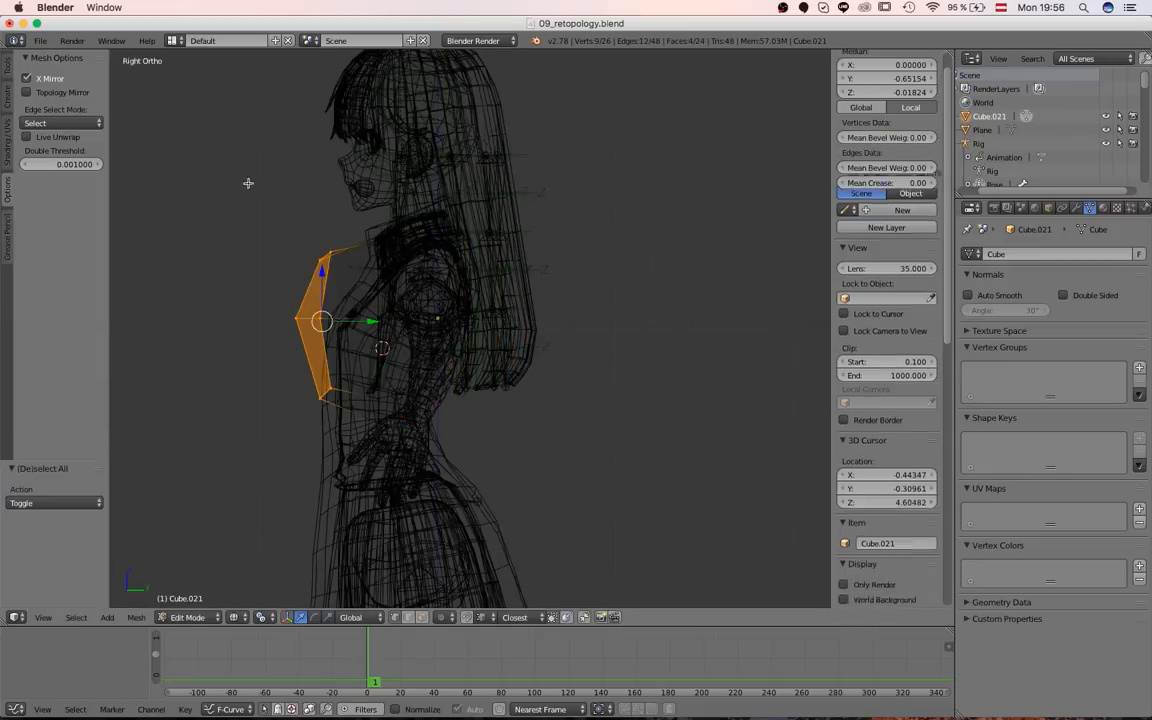
key(g)
key(y)
click(281, 181)
- Box-select the mesh's rear vertices and move them forward along Y to match the character's back
key(a)
key(b)
drag(549, 411, 391, 226)
key(g)
key(y)
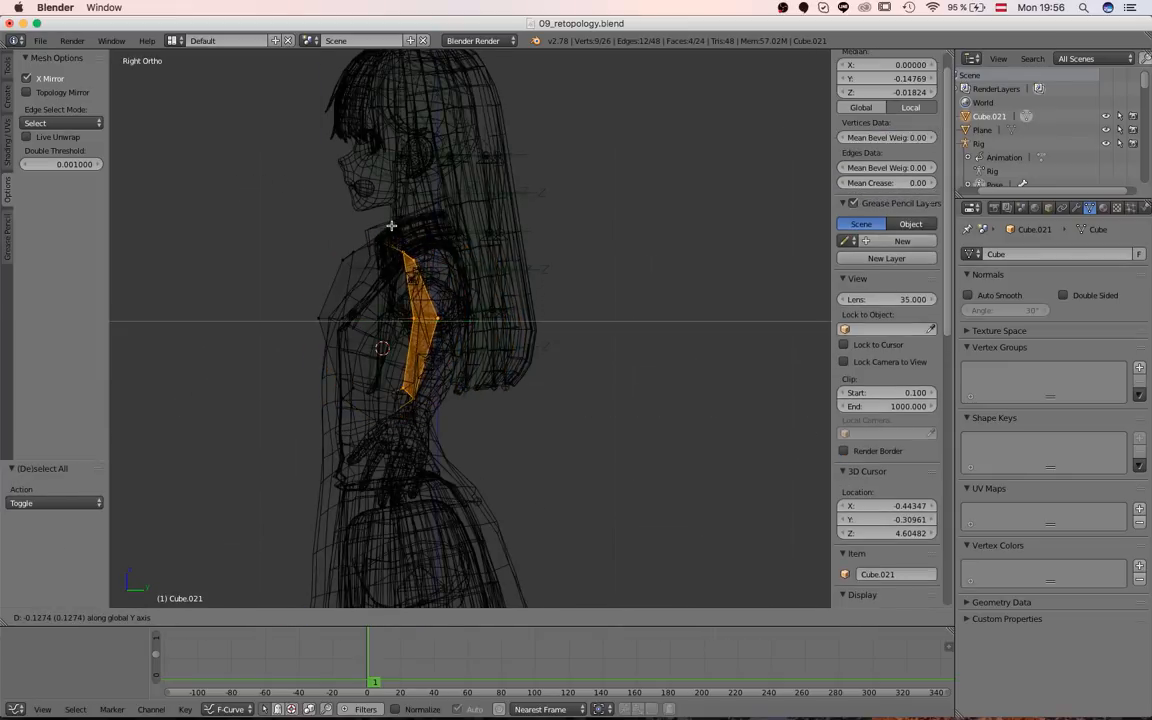
click(393, 232)
- Scale the horizontal edge loop around the mesh's middle narrower along X
scroll(491, 345, down, 2)
key(a)
alt+right_click(491, 345)
scroll(568, 283, up, 4)
key(s)
key(x)
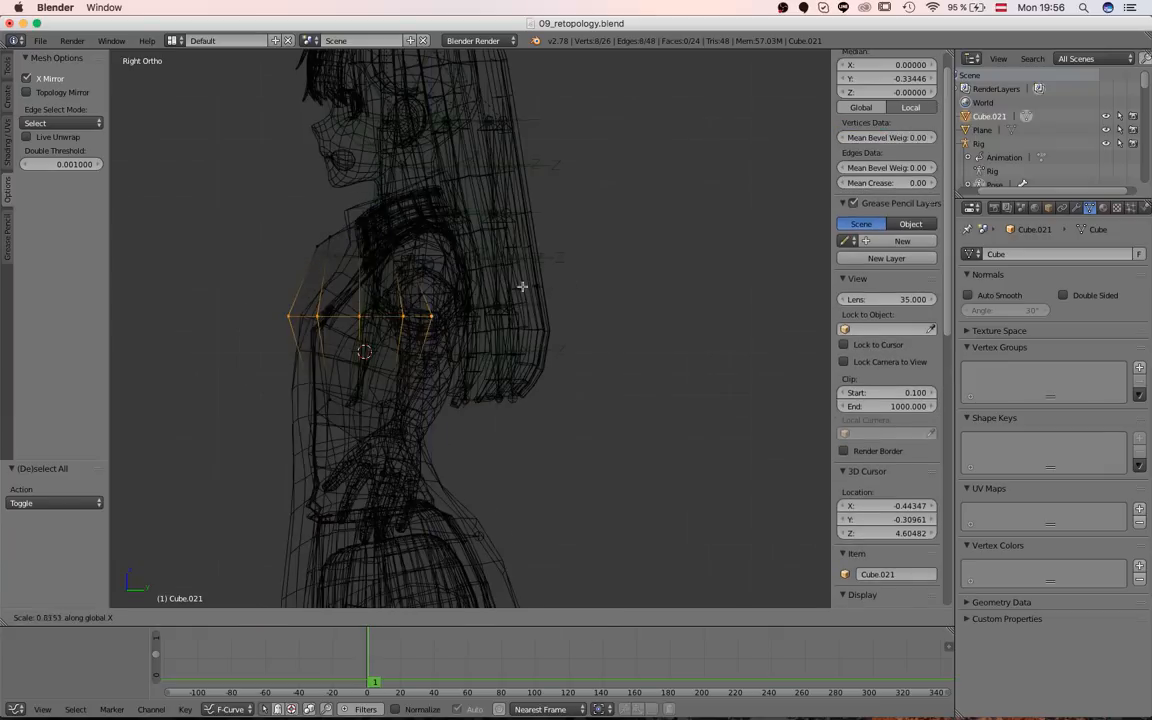
click(506, 290)
- Try to rotate the whole mesh by about 17.5° in side view
key(a)
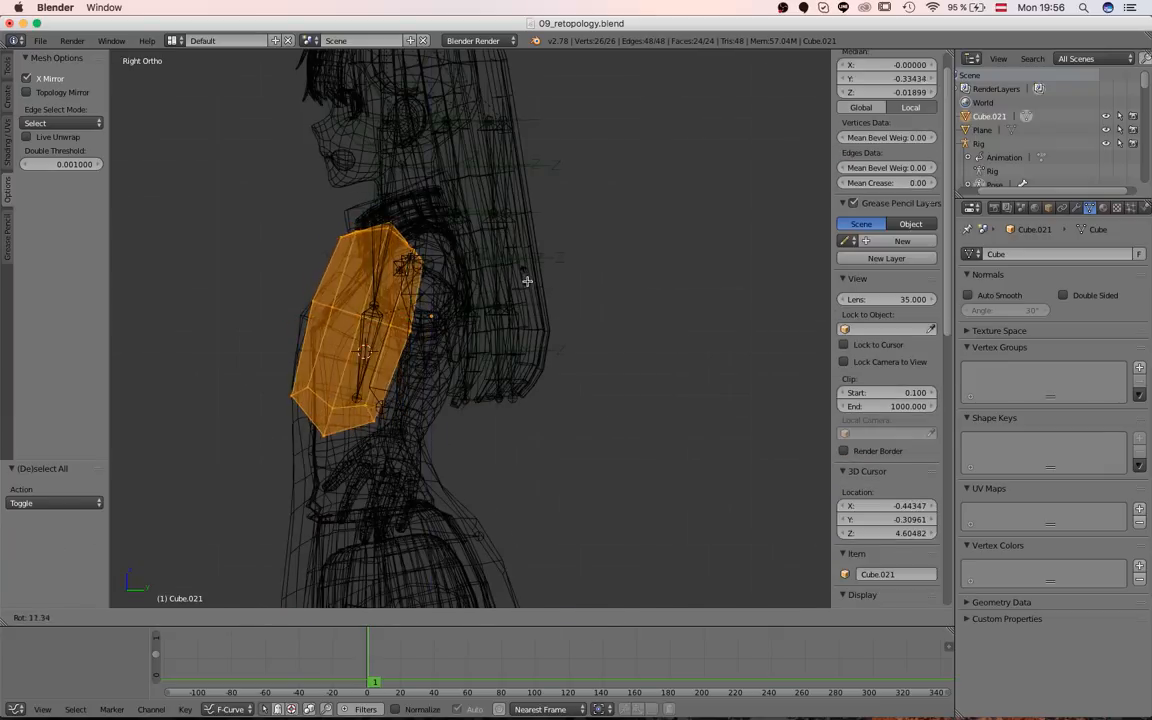
click(527, 277)
click(545, 278)
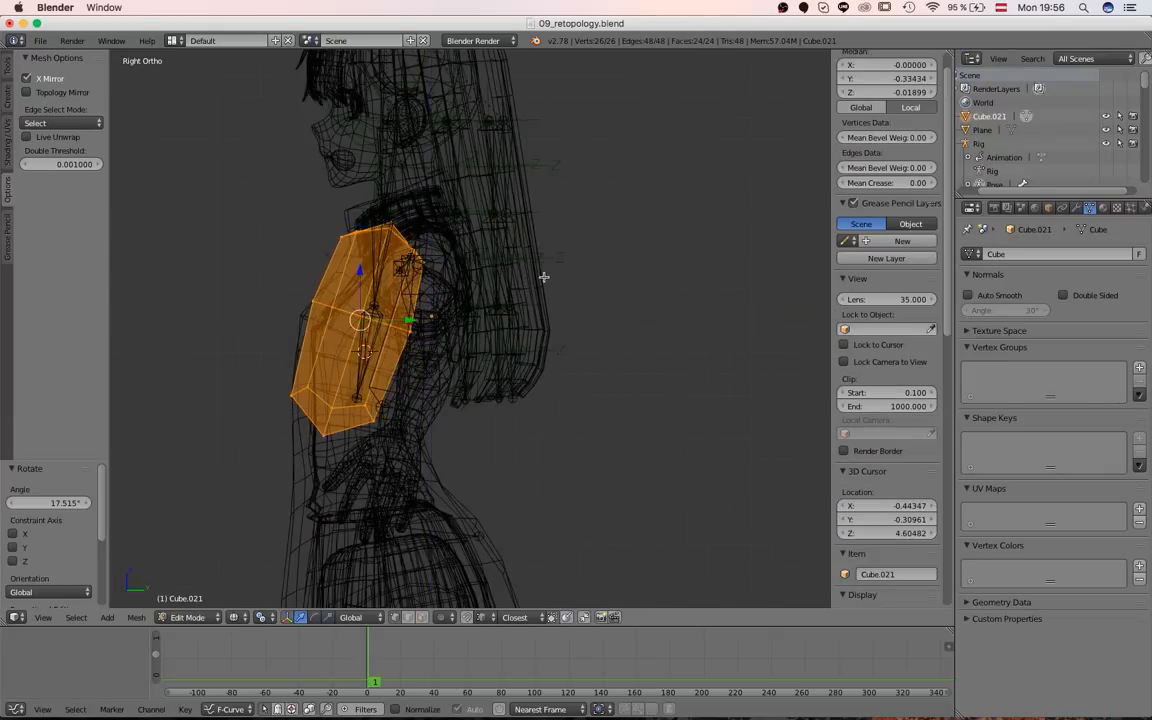
key(a)
key(a)
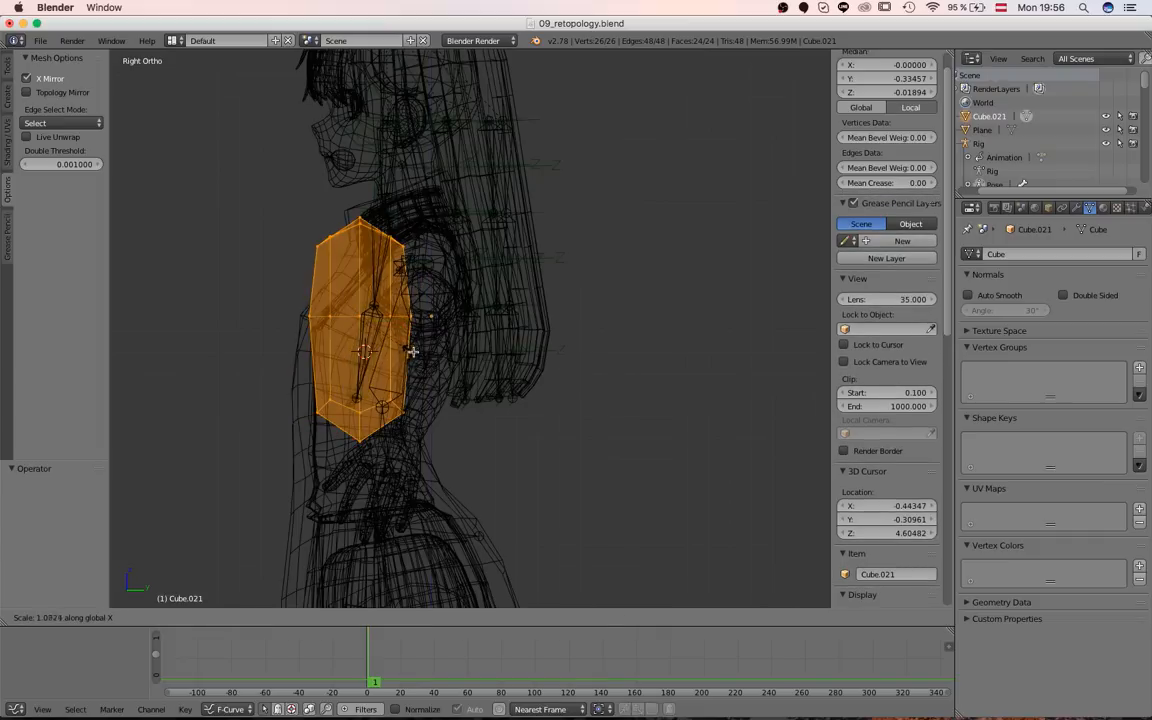
- Scale, tilt and shift the whole mesh to fit the torso, moving it about 0.151 on Y and -0.061 on Z
click(430, 352)
key(r)
click(480, 327)
key(g)
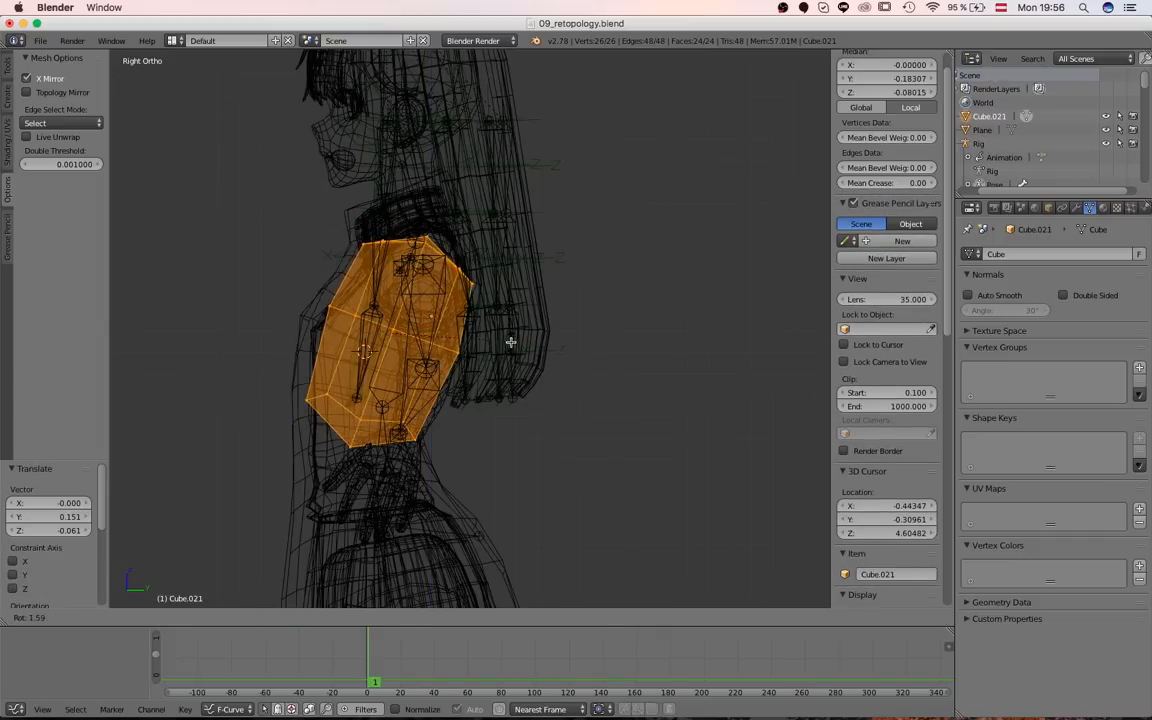
click(511, 345)
middle_drag(505, 346, 552, 358)
key(z)
mouse_move(415, 362)
middle_down()
mouse_move(466, 370)
mouse_move(417, 376)
middle_up()
key(g)
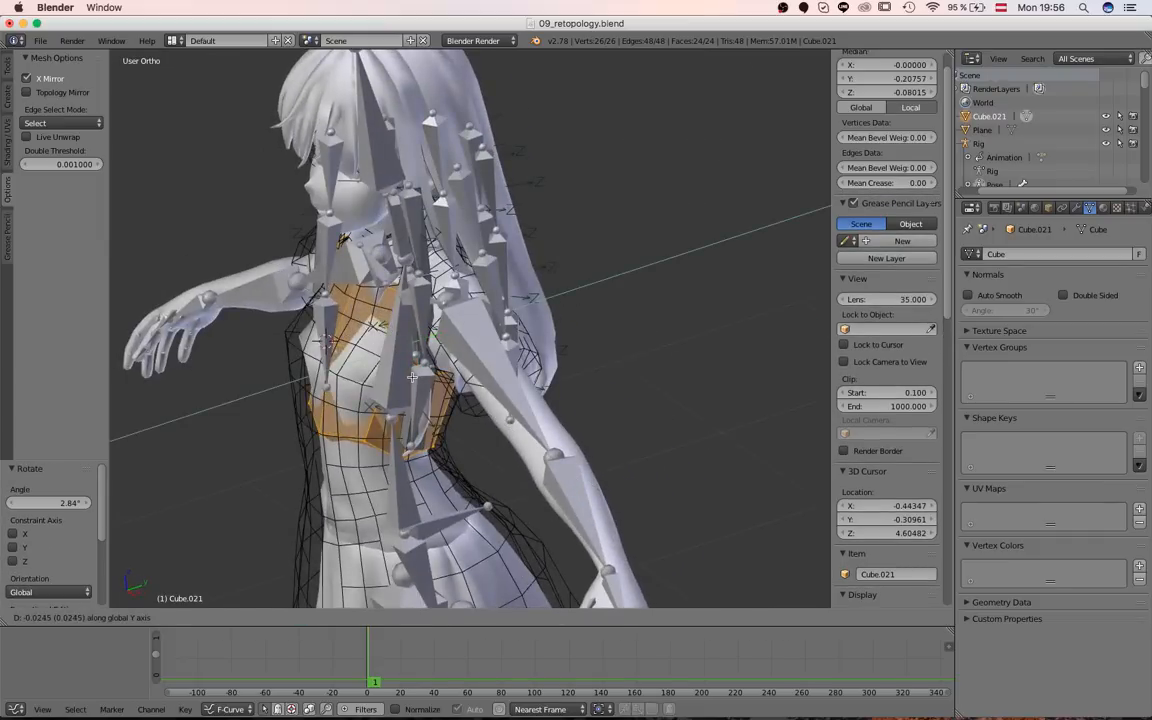
right_click(412, 377)
- Select the two neighbouring vertices across the middle of the chest and move them forward and down in side view
key(z)
right_click(337, 338)
shift+right_click(393, 364)
key(z)
key(KP_3)
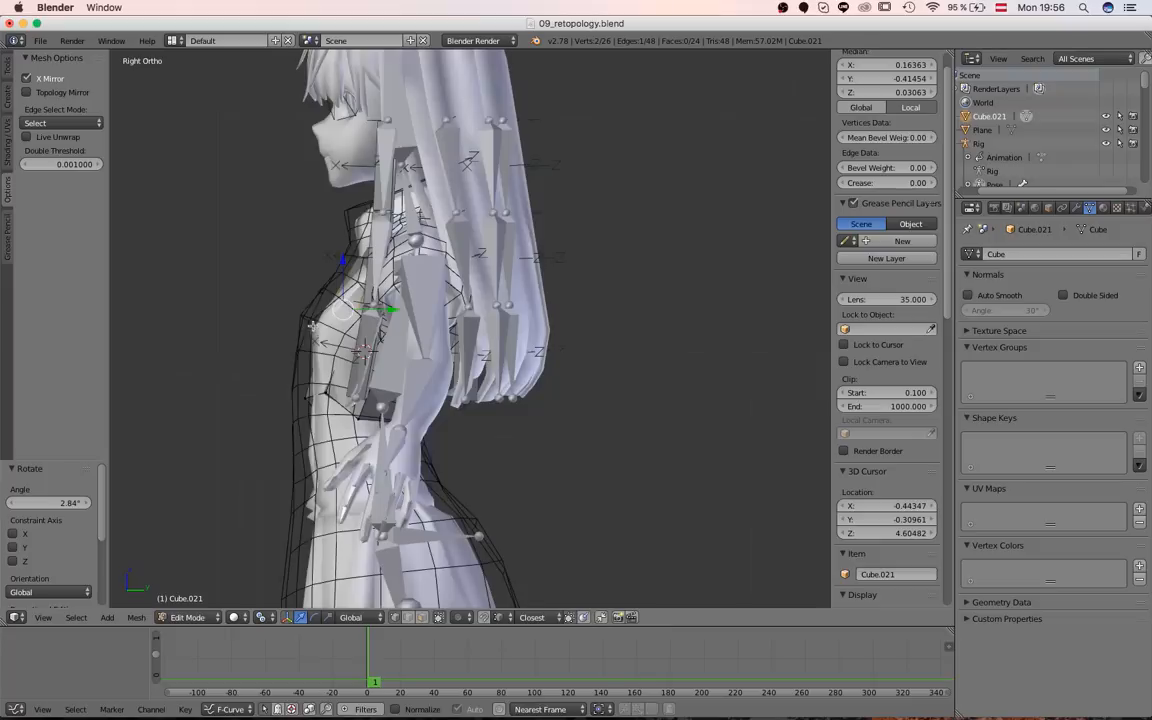
click(322, 330)
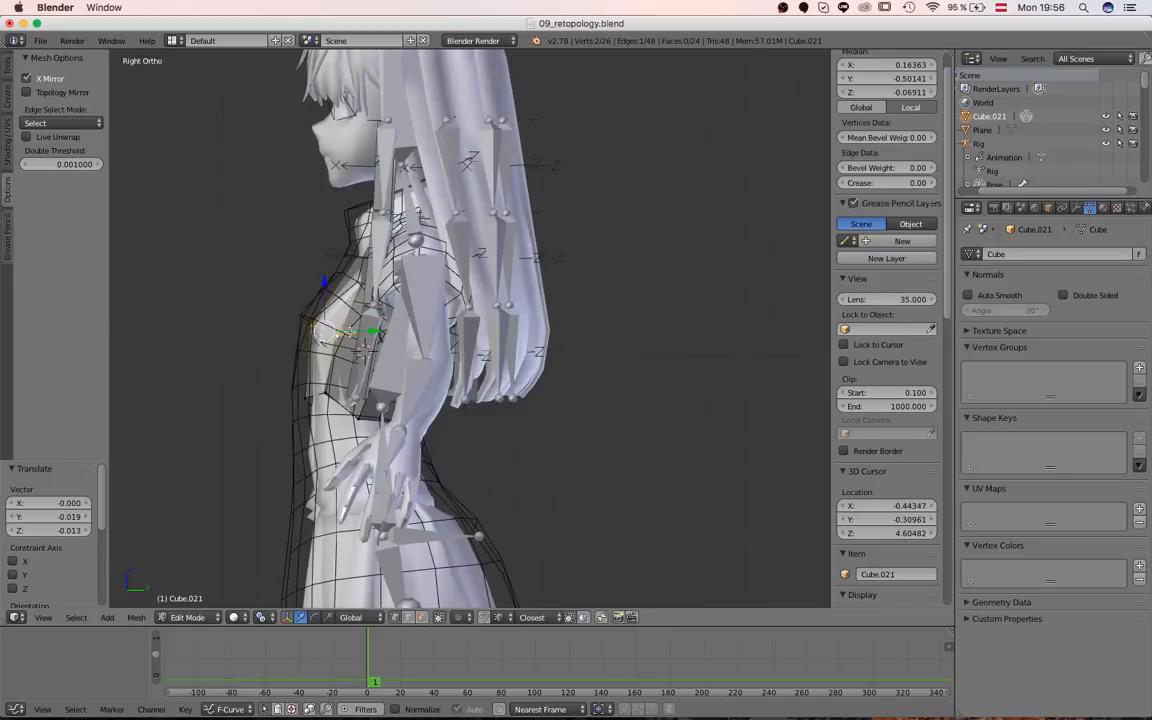
- Move the mesh's side vertex forward by about 0.106 on Y and reposition the lower front corner vertex
right_click(347, 332)
key(g)
click(326, 329)
middle_drag(326, 329, 378, 356)
right_click(372, 418)
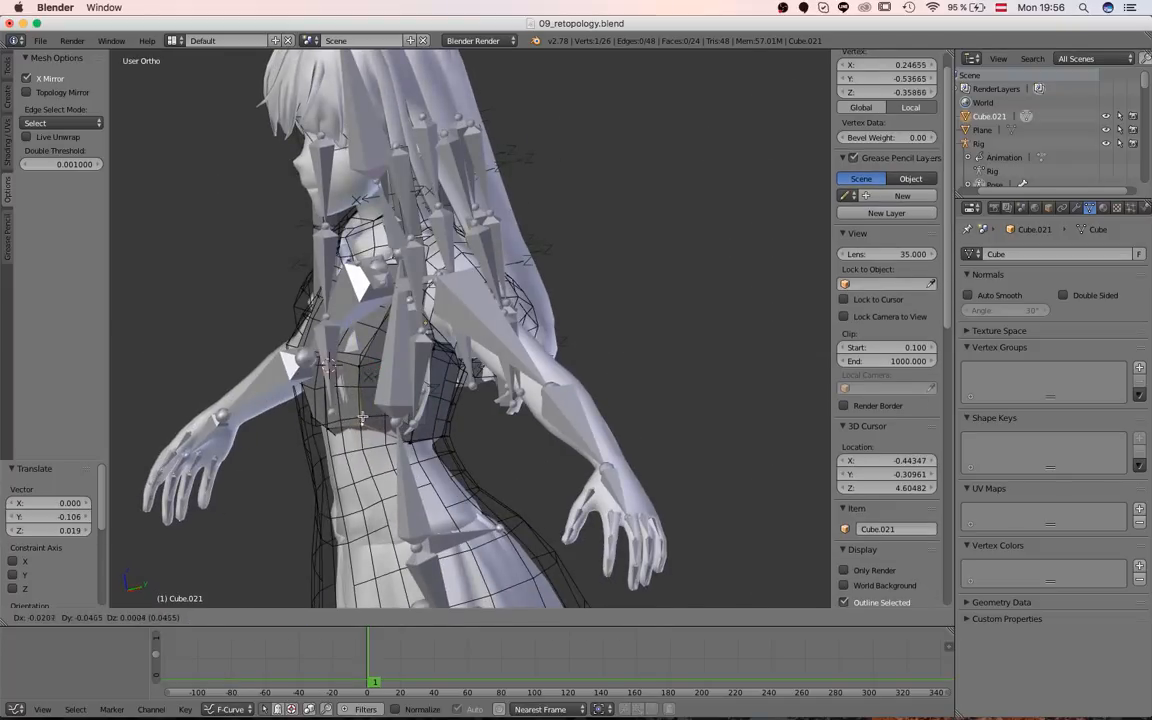
click(362, 417)
- Leave mesh editing and move the character's rig to layer 2
middle_drag(362, 417, 468, 300)
scroll(527, 311, up, 2)
key(a)
key(a)
scroll(527, 309, down, 2)
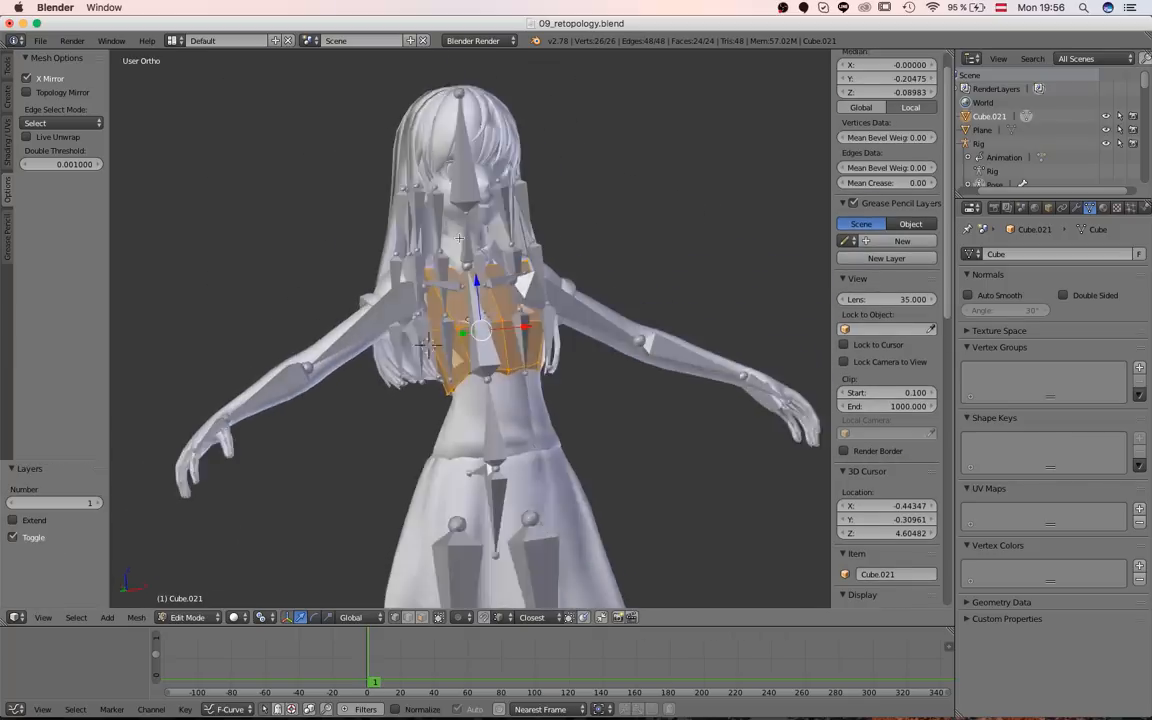
key(Tab)
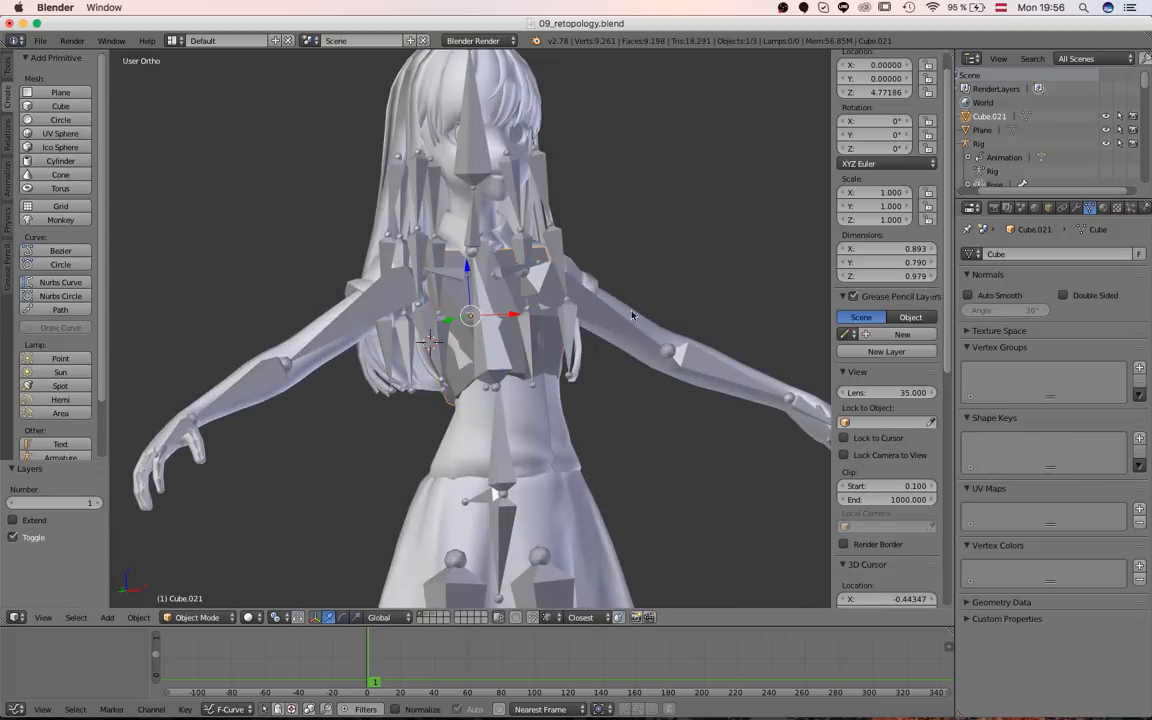
right_click(632, 316)
key(ctrl+Tab)
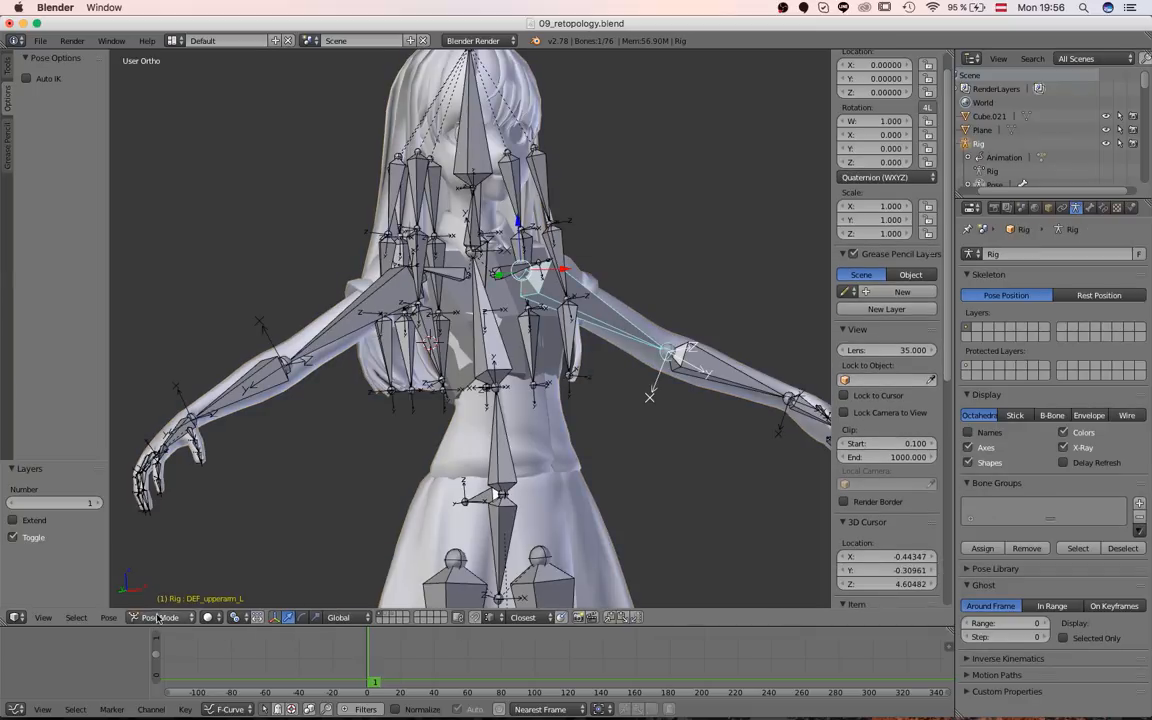
key(ctrl+Tab)
key(m)
key(2)
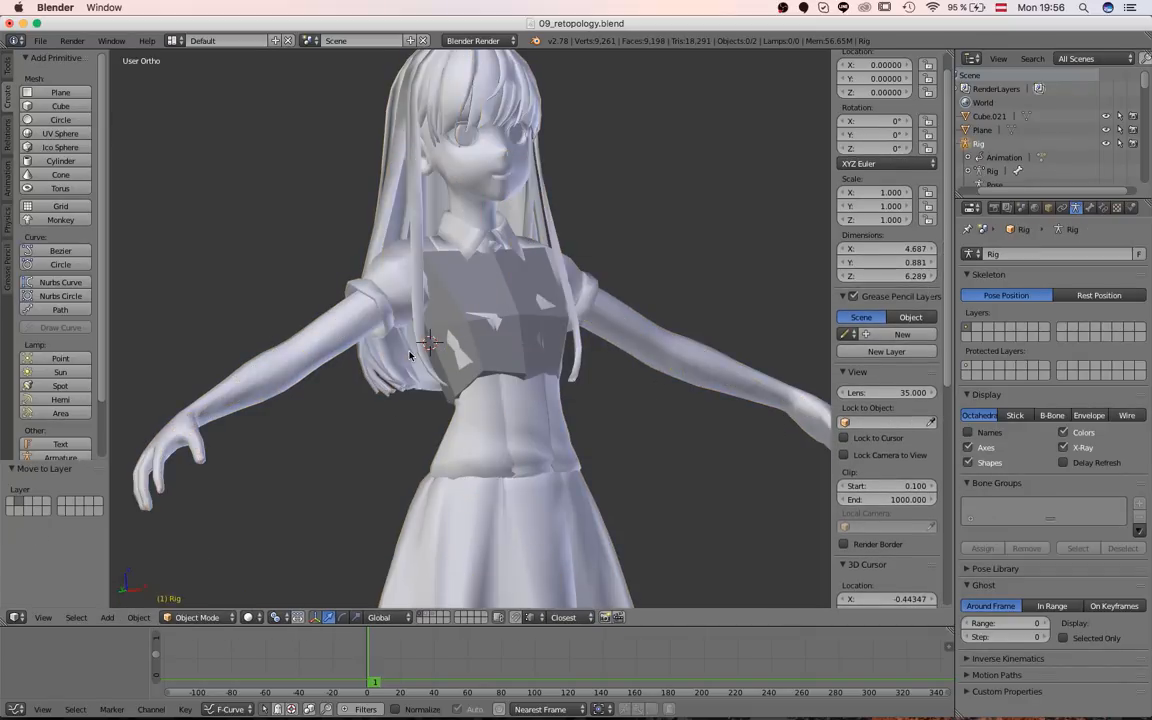
- Edit the chest mesh again and raise the three-vertex row along its upper back edge
right_click(512, 277)
key(Tab)
scroll(546, 257, up, 3)
mouse_move(596, 272)
middle_down()
mouse_move(546, 257)
mouse_move(508, 359)
middle_up()
key(z)
right_click(395, 322)
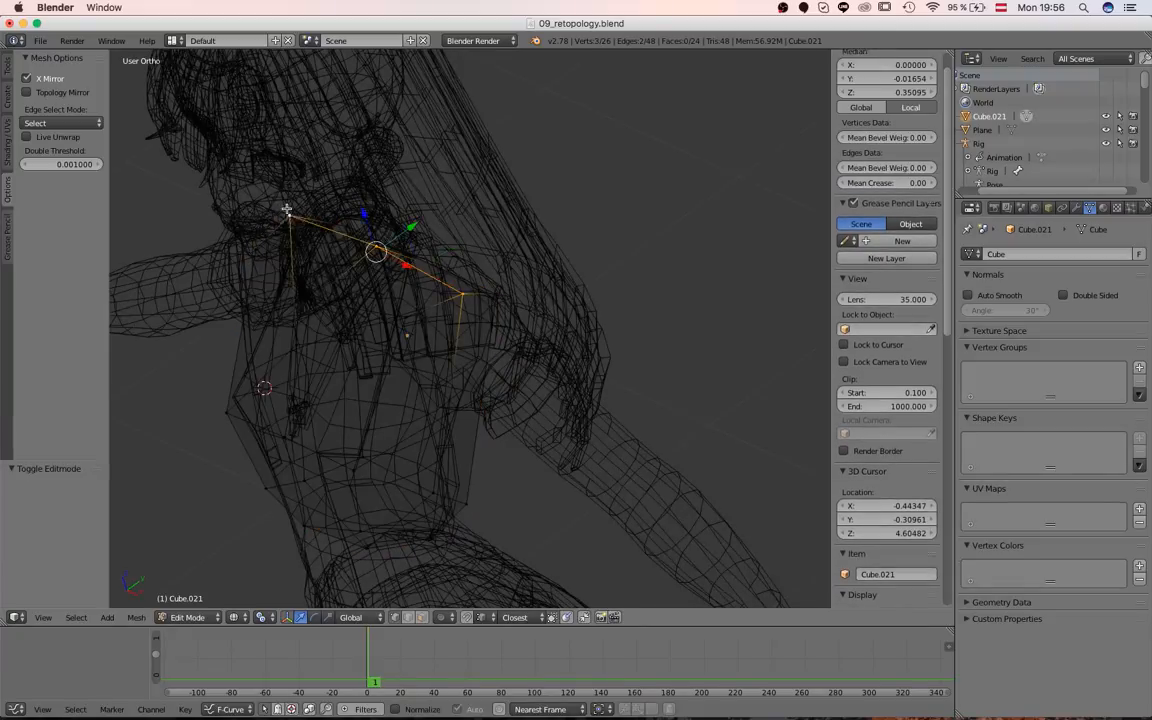
key(z)
mouse_move(322, 320)
middle_down()
mouse_move(362, 265)
mouse_move(399, 265)
mouse_move(410, 285)
middle_up()
key(KP_3)
click(408, 237)
- Move the top centre vertex of the mesh by about -0.054 along Y
key(z)
right_click(398, 177)
key(z)
key(g)
key(y)
click(510, 253)
key(z)
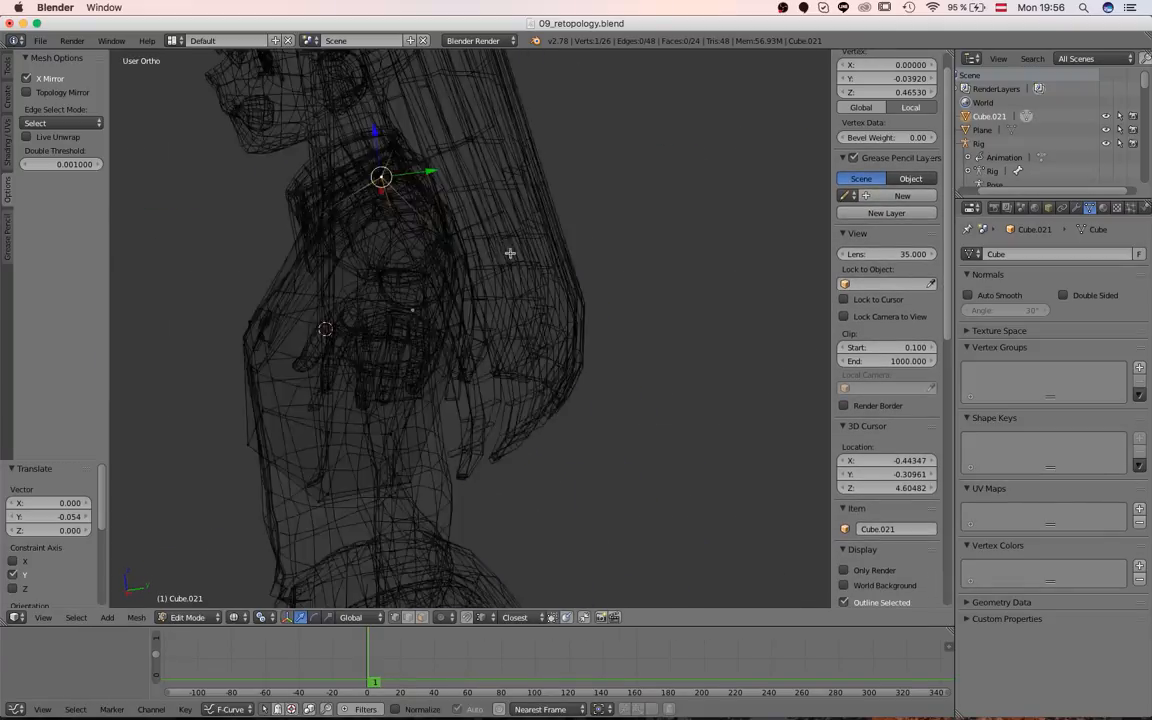
- Shift the selected vertex by about 0.043 along Y to follow the character's body
key(z)
middle_drag(510, 253, 435, 265)
key(z)
mouse_move(390, 300)
middle_down()
mouse_move(404, 345)
mouse_move(478, 399)
mouse_move(458, 460)
mouse_move(440, 340)
mouse_move(466, 288)
mouse_move(386, 314)
mouse_move(410, 345)
mouse_move(391, 347)
mouse_move(400, 352)
middle_up()
key(g)
key(y)
click(499, 382)
- Move the two adjacent rear vertices forward along Y and adjust the neighbouring vertex along the same axis
key(z)
right_click(427, 278)
shift+right_click(432, 365)
key(g)
key(y)
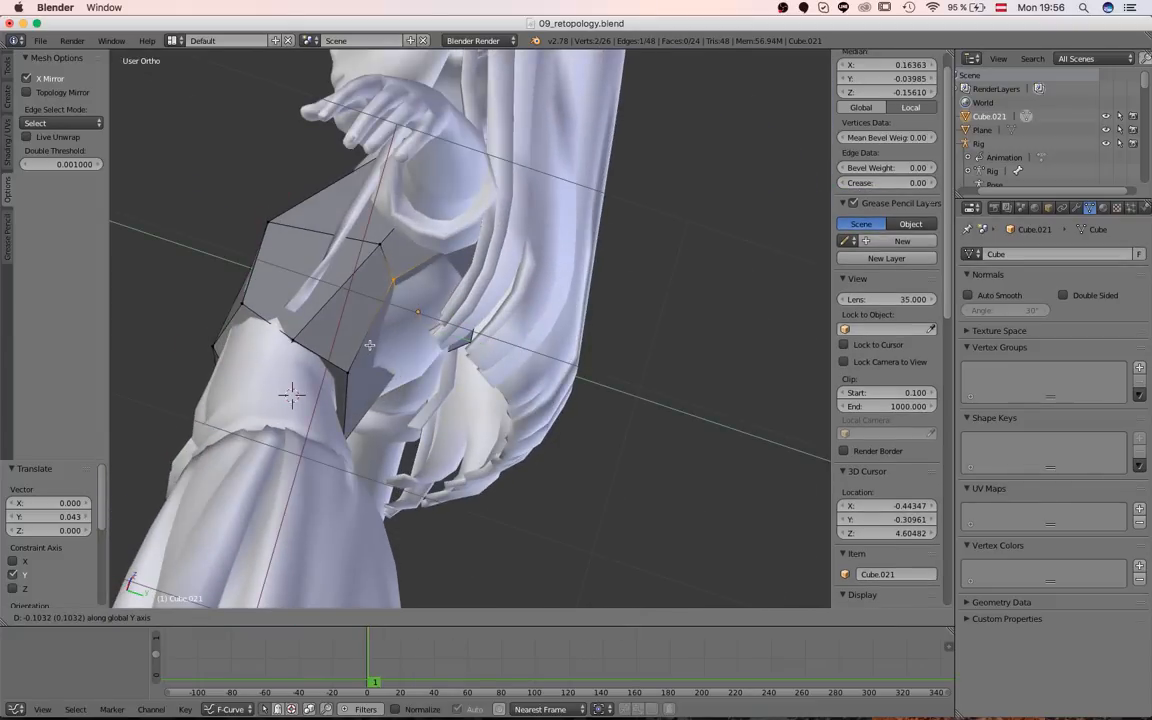
click(382, 352)
right_click(411, 290)
key(g)
key(y)
click(428, 306)
middle_drag(428, 306, 414, 250)
- Examine the fit and lower edges of the chest mesh in front view, in and out of mesh editing
key(Tab)
scroll(414, 250, down, 5)
key(KP_1)
scroll(471, 328, up, 5)
key(Tab)
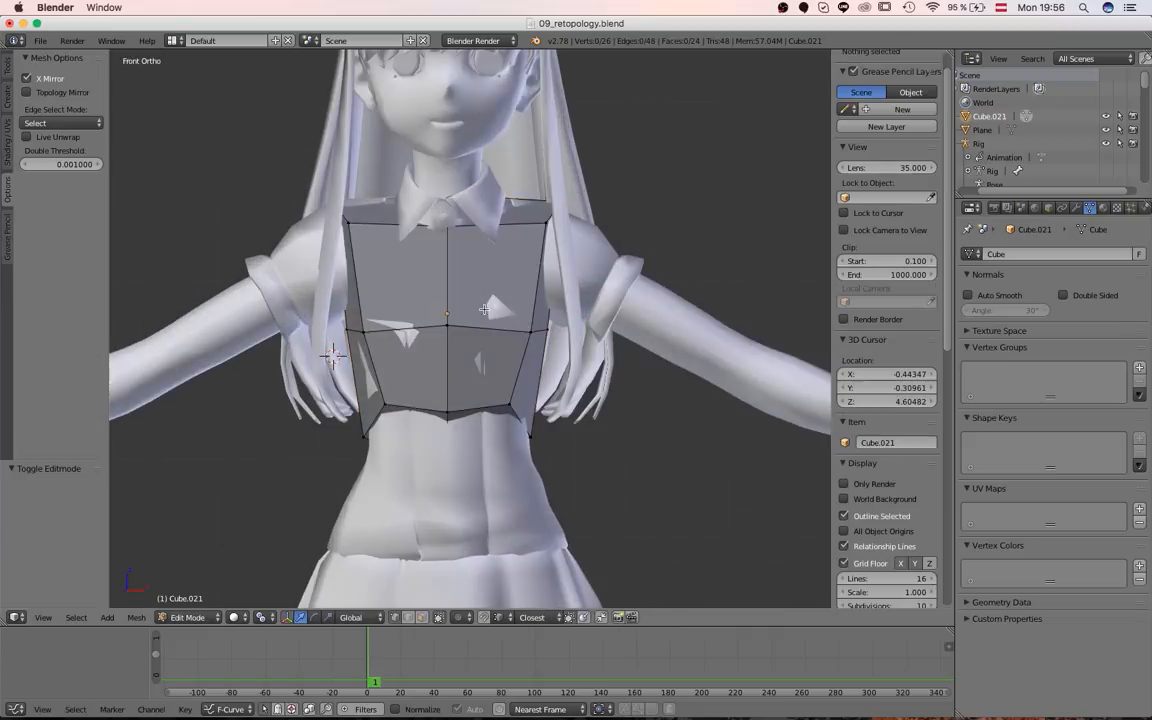
scroll(480, 322, down, 1)
key(Tab)
scroll(485, 316, down, 2)
scroll(485, 323, up, 1)
key(Tab)
scroll(485, 331, down, 1)
alt+right_click(486, 374)
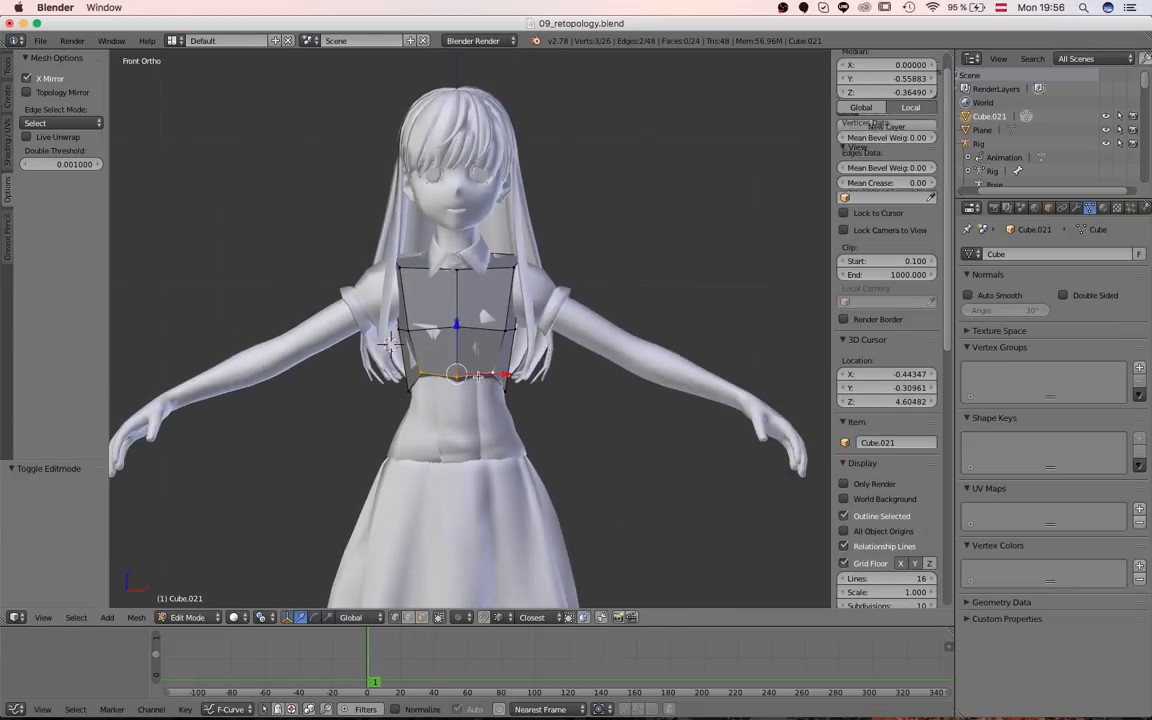
alt+right_click(488, 384)
- Duplicate all of the chest mesh's geometry in place and separate the copy into its own object
key(z)
key(a)
key(a)
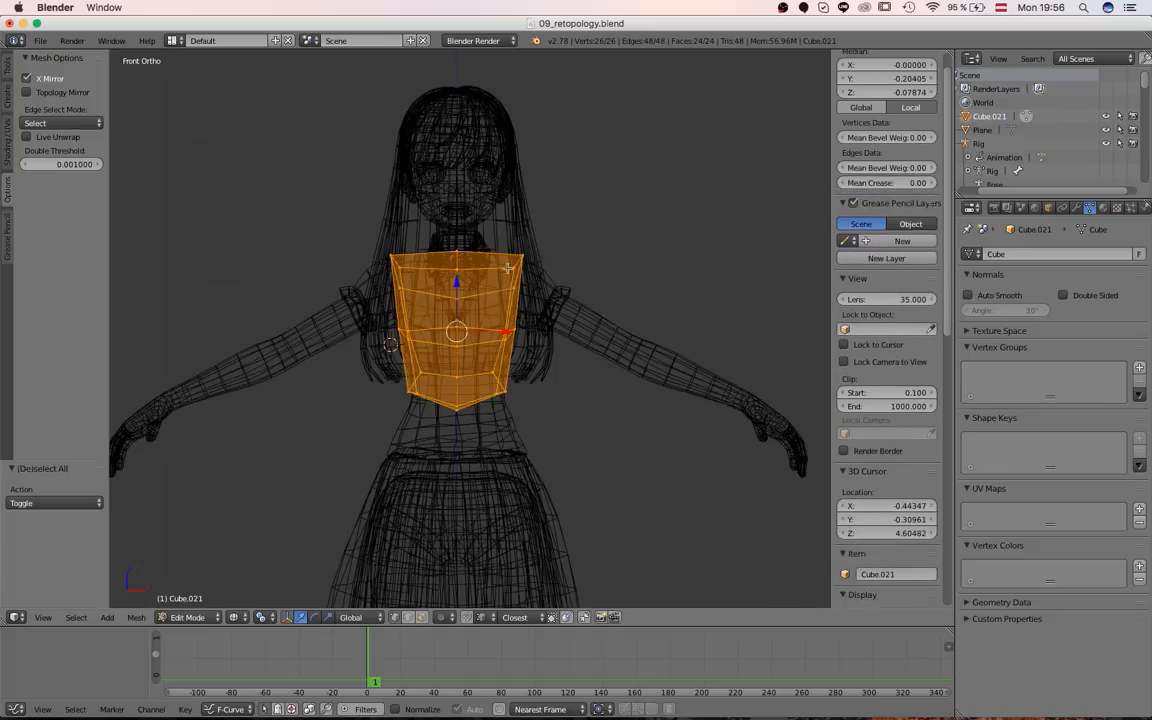
key(shift+d)
right_click(548, 337)
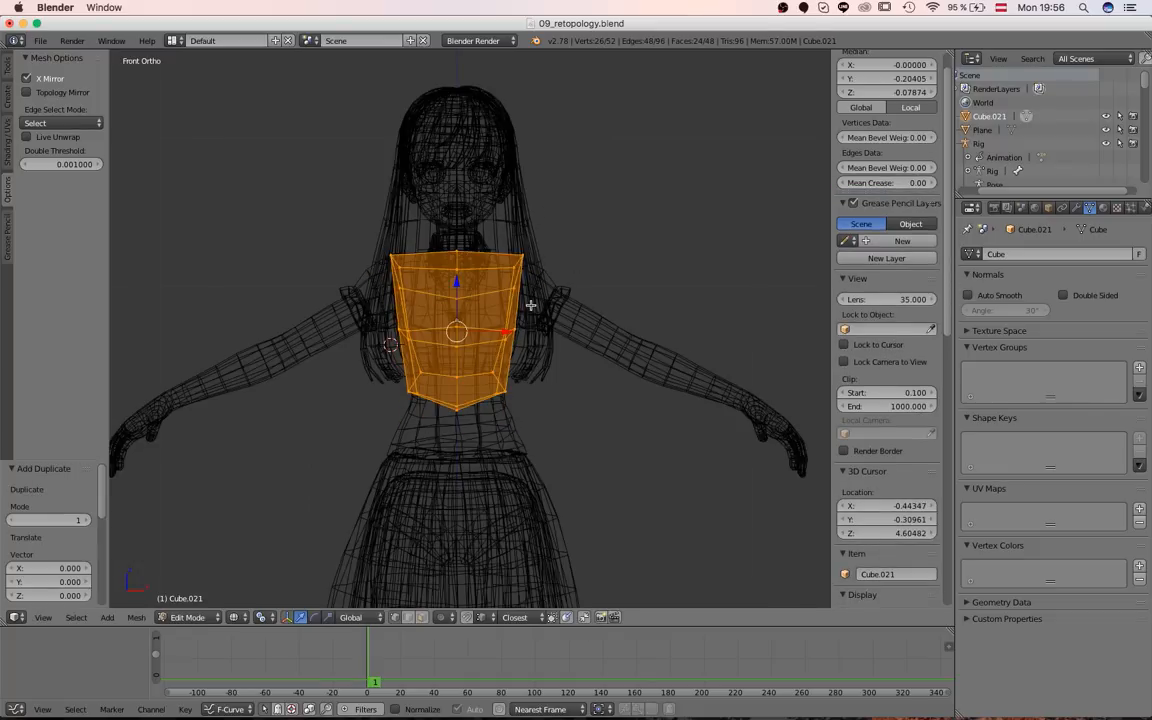
click(528, 308)
key(Tab)
- Select the separated chest copy, try moving it away from the body, and delete it
right_click(470, 338)
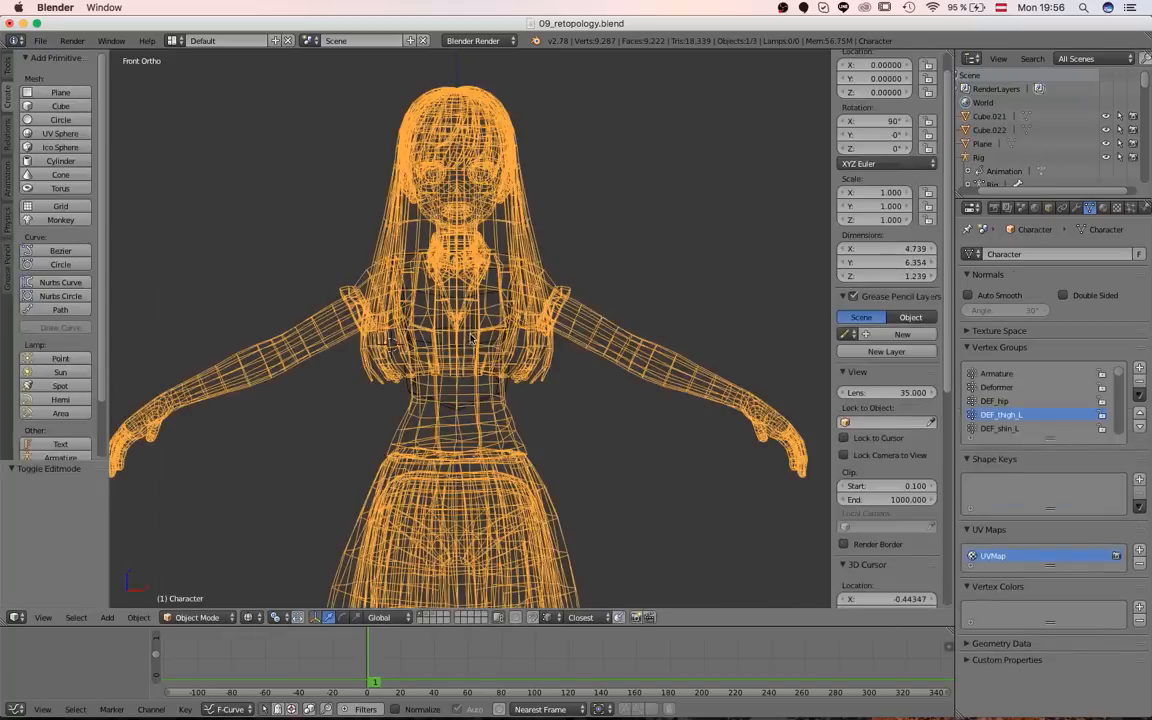
right_click(474, 333)
key(g)
right_click(588, 376)
key(z)
key(g)
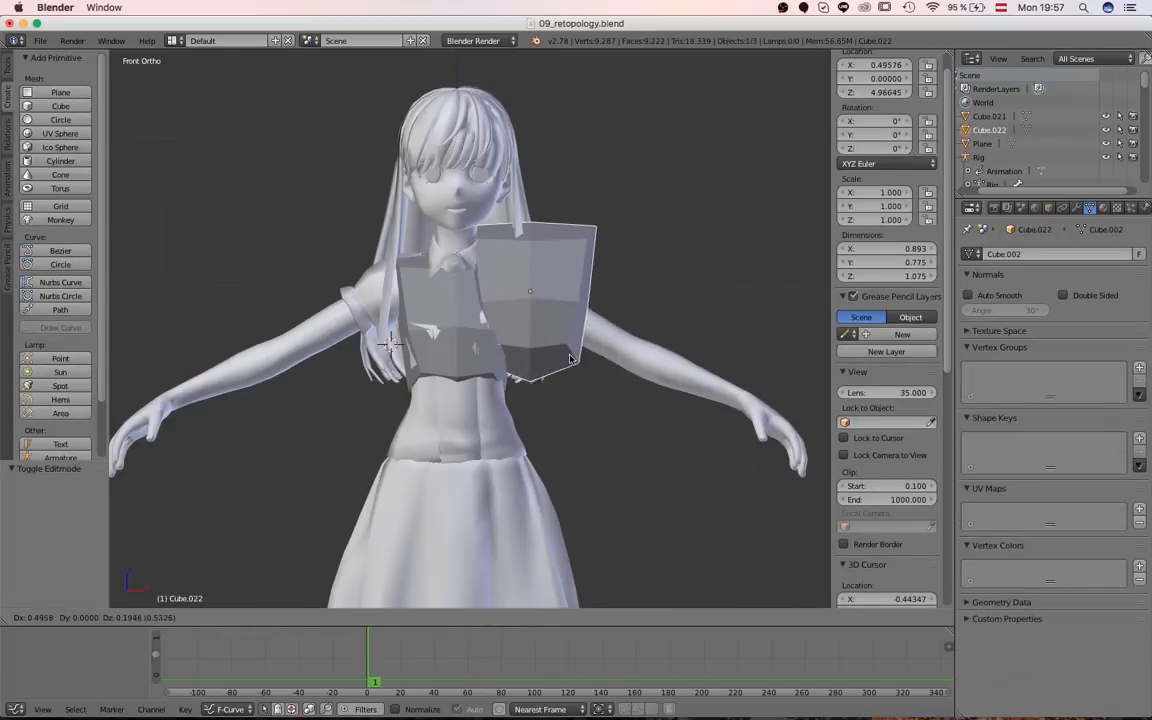
right_click(572, 357)
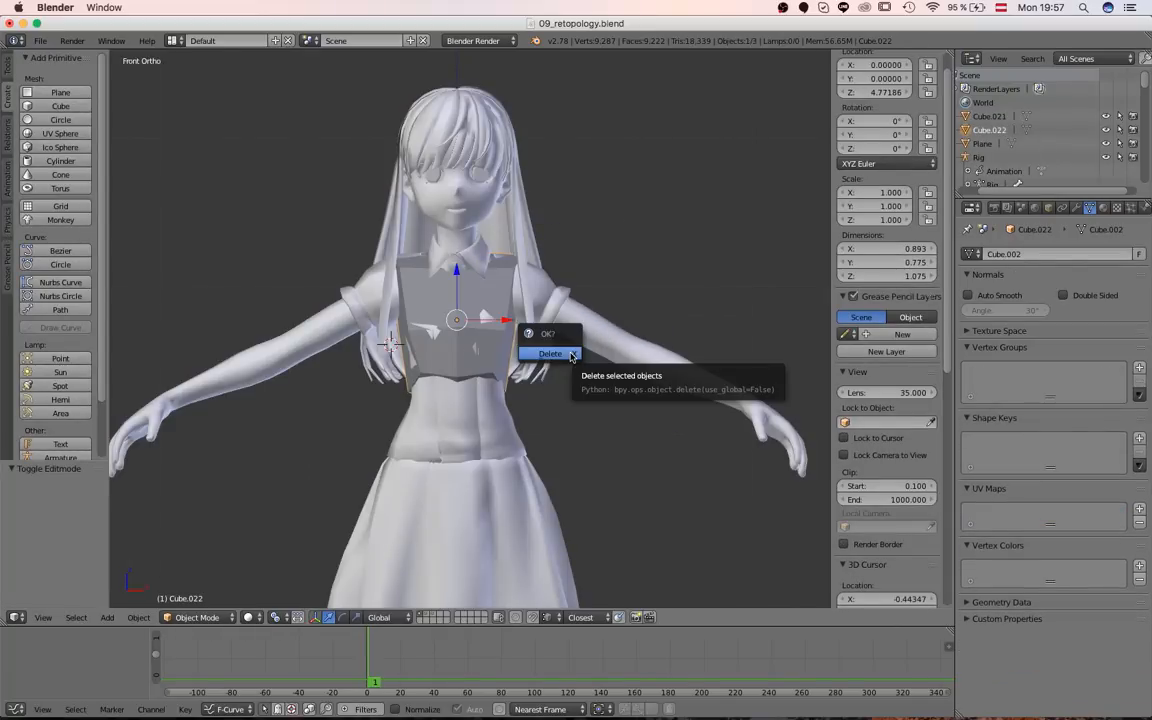
click(572, 356)
- Duplicate the chest block object in place
scroll(392, 324, up, 4)
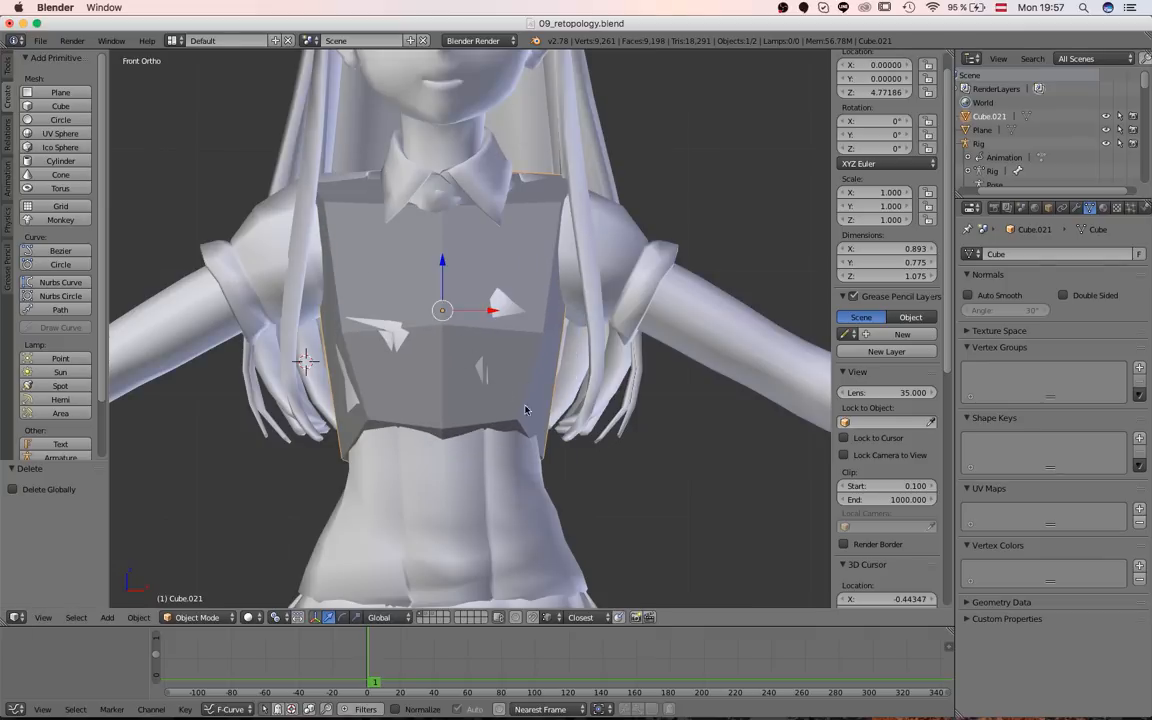
key(shift+d)
right_click(582, 345)
- Rotate all of the duplicated chest block's geometry by 180° in front view
key(Tab)
scroll(530, 220, down, 4)
key(a)
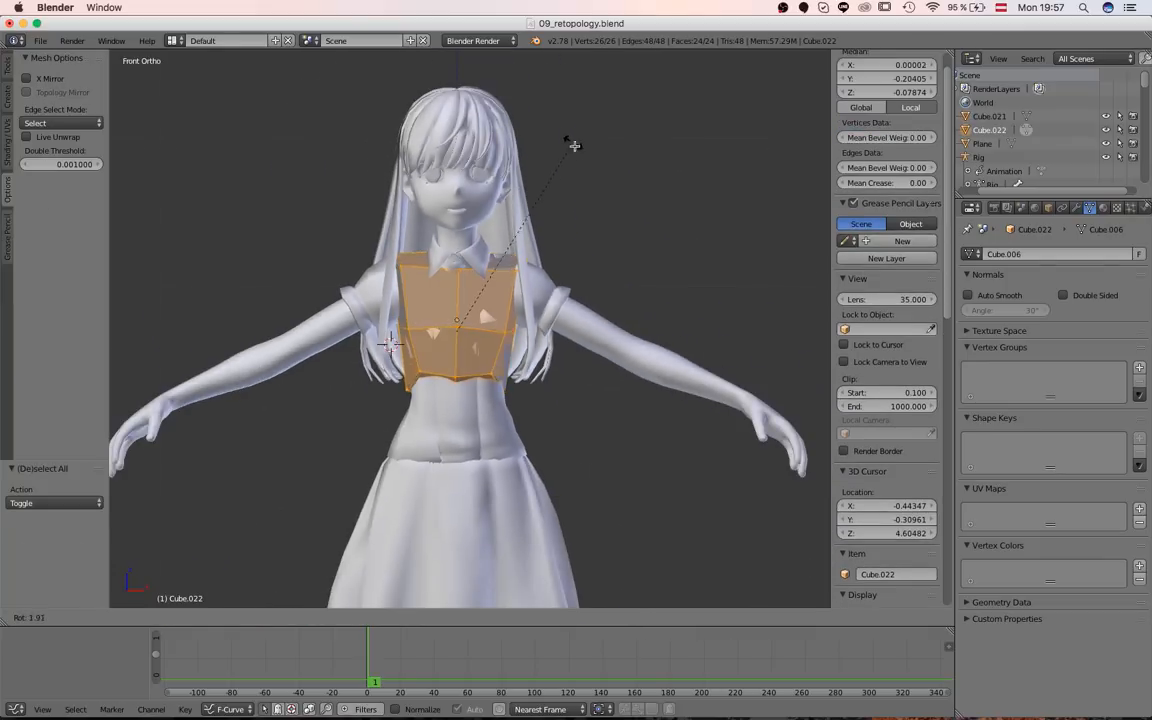
text(180)
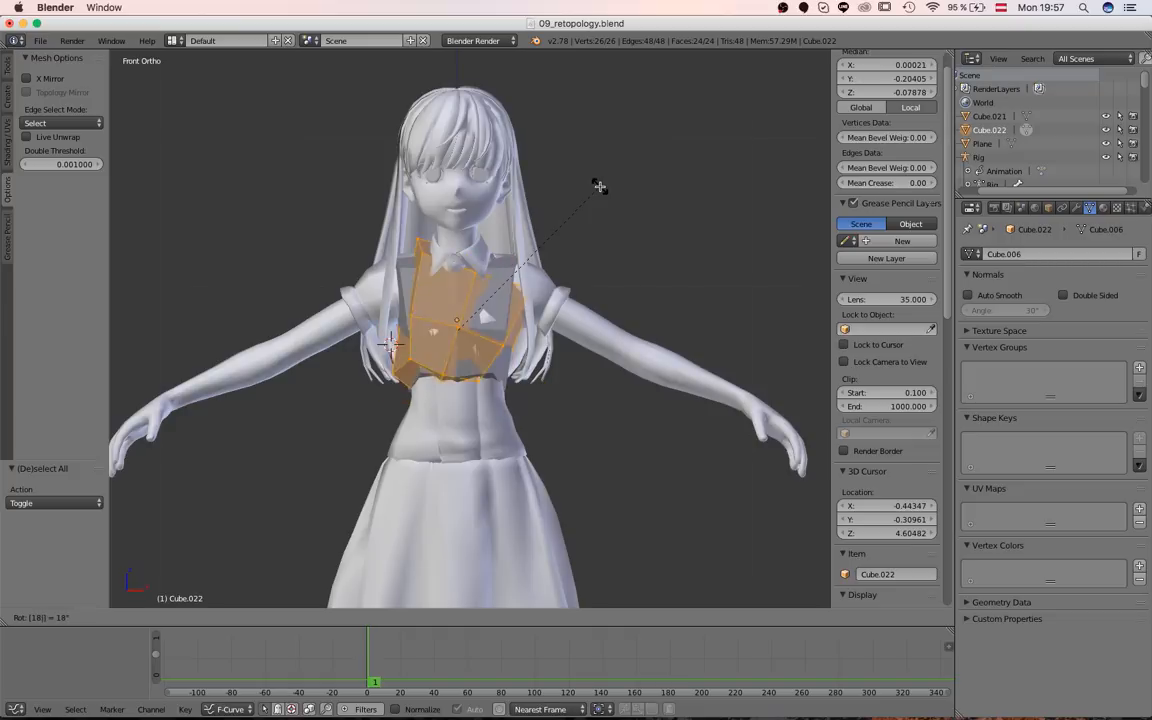
key(Return)
key(ctrl+z)
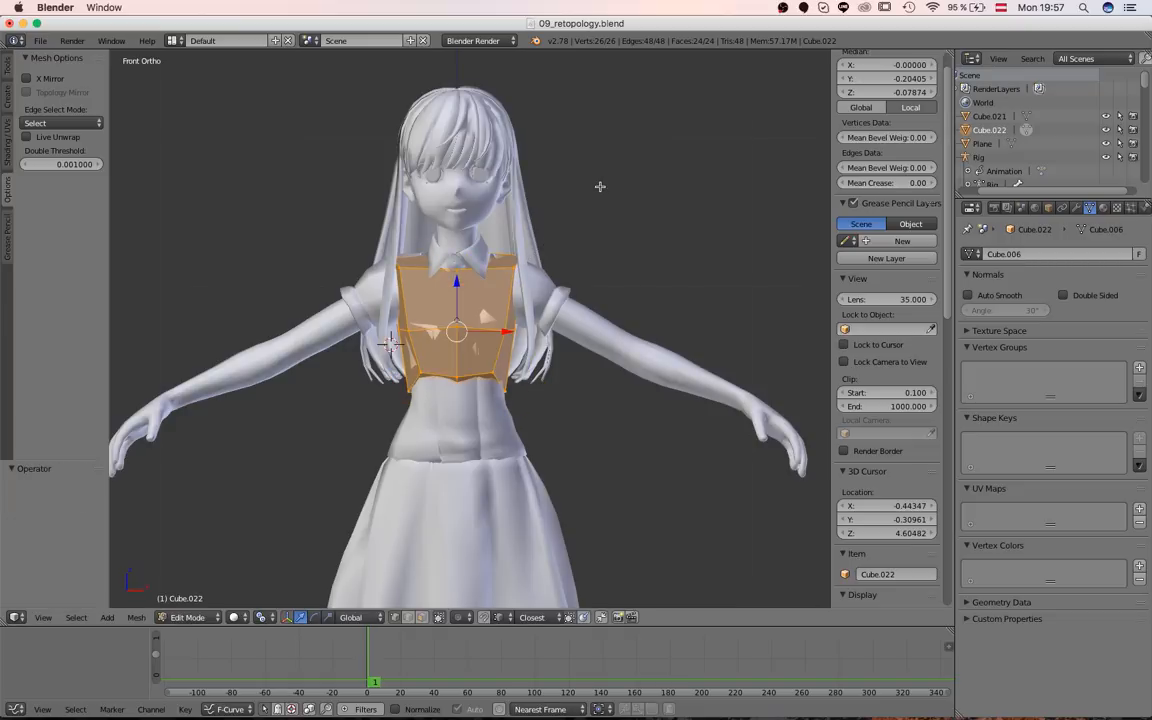
key(ctrl+shift+z)
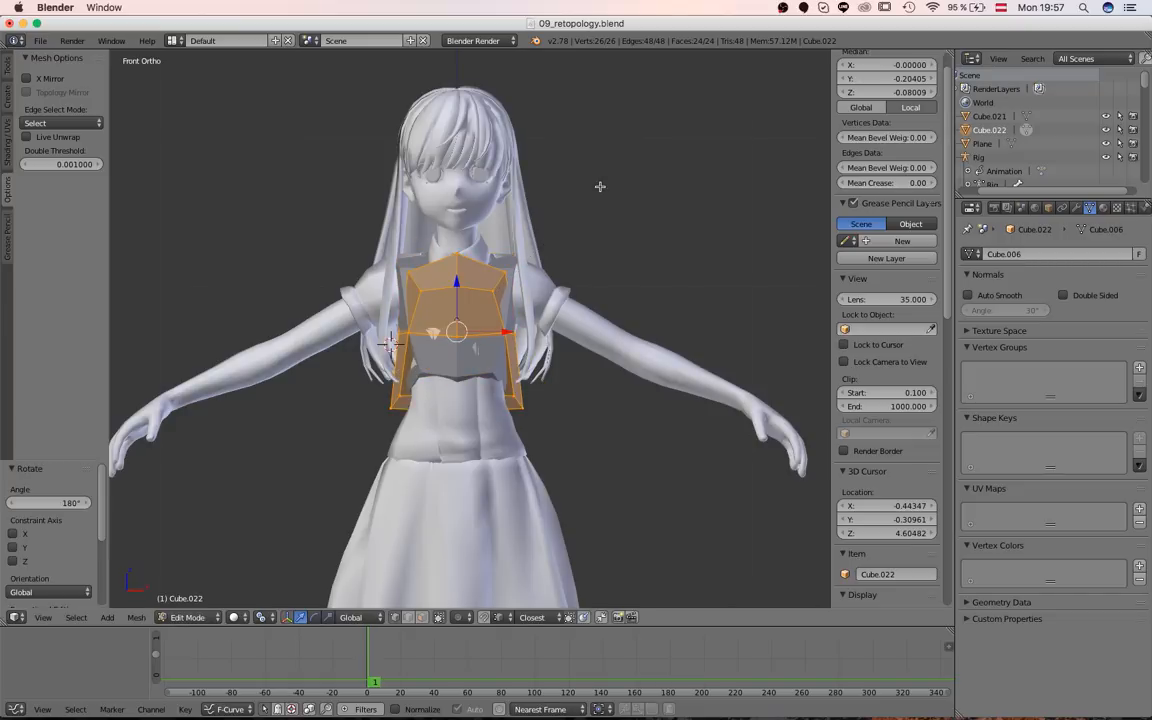
- Lower the flipped block about 0.66 along Z, then rotate and nudge it in side view to fit the hips
key(g)
key(z)
click(604, 265)
key(KP_3)
key(z)
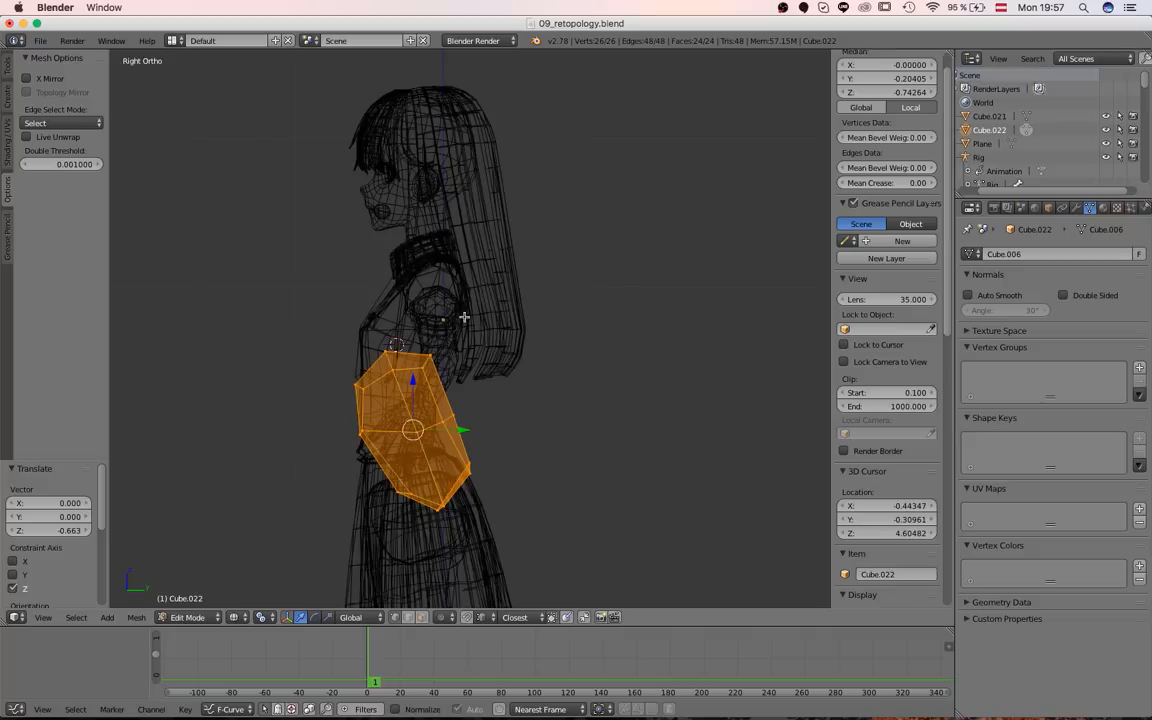
shift+middle_drag(464, 317, 470, 276)
scroll(472, 278, down, 1)
key(r)
click(498, 348)
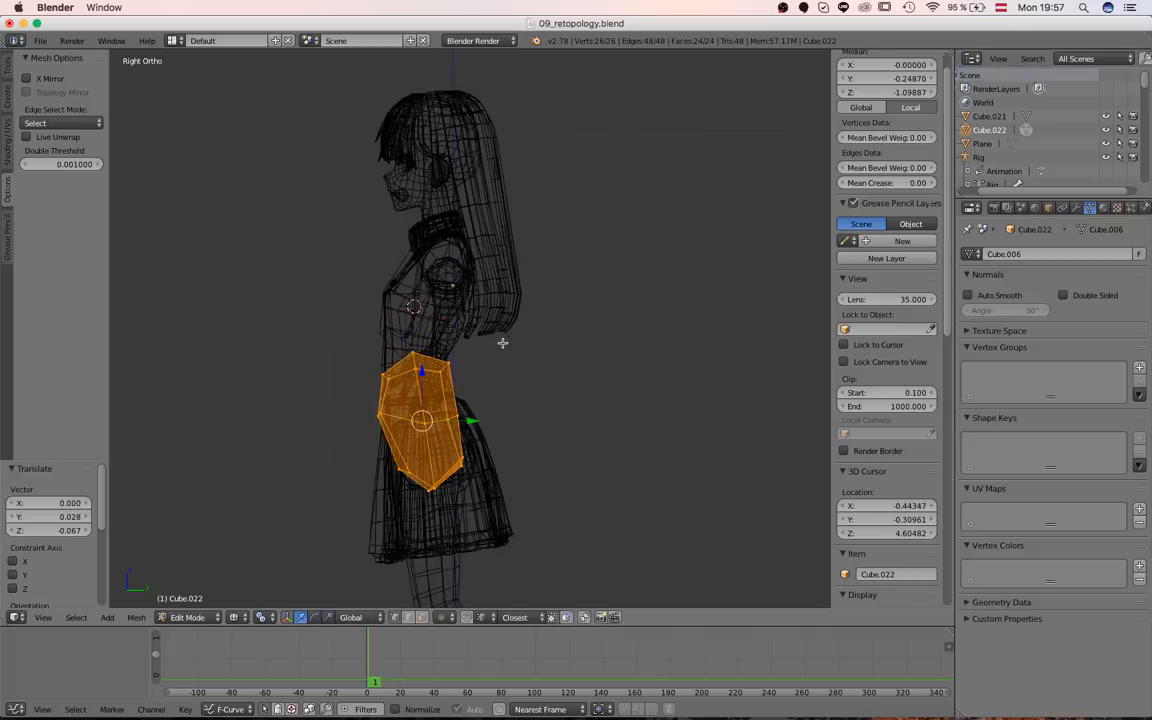
- Shift the three front hip vertices of the block about 0.04 along Y to meet the body surface
scroll(440, 424, up, 4)
key(a)
key(b)
drag(337, 432, 289, 376)
key(g)
key(y)
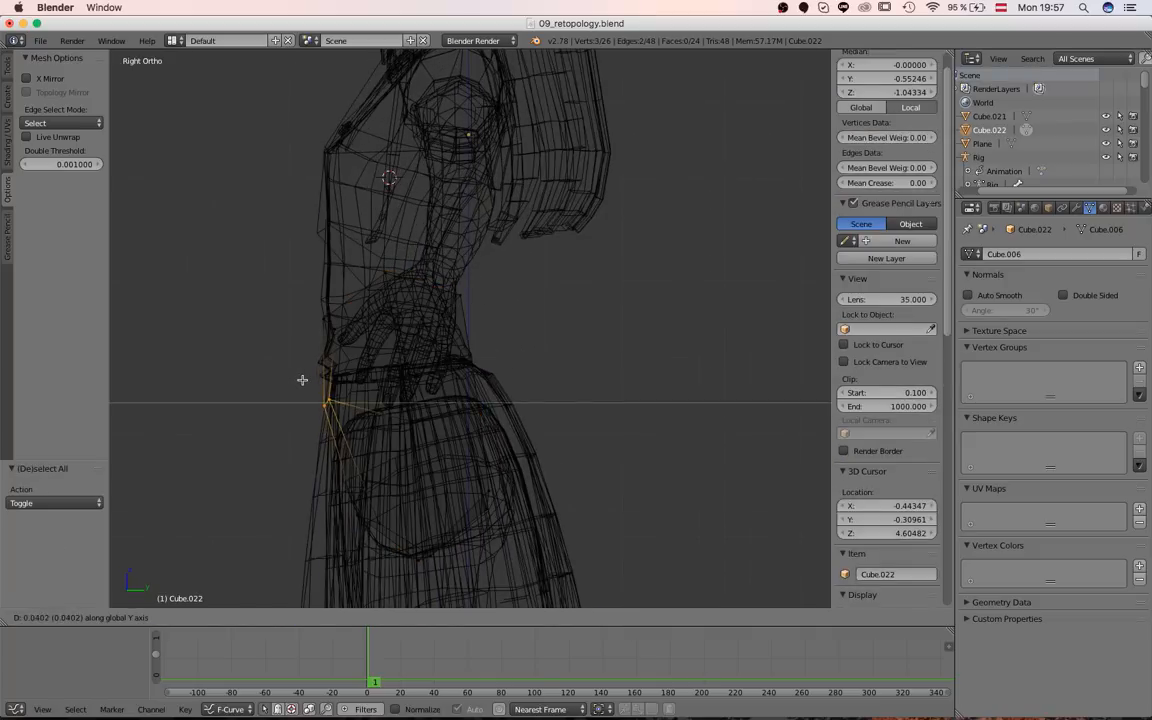
click(303, 381)
- Try moving the block's six rear vertices backward about 0.13 along Y toward the skirt
key(a)
key(a)
key(a)
key(b)
drag(525, 530, 450, 365)
key(g)
key(y)
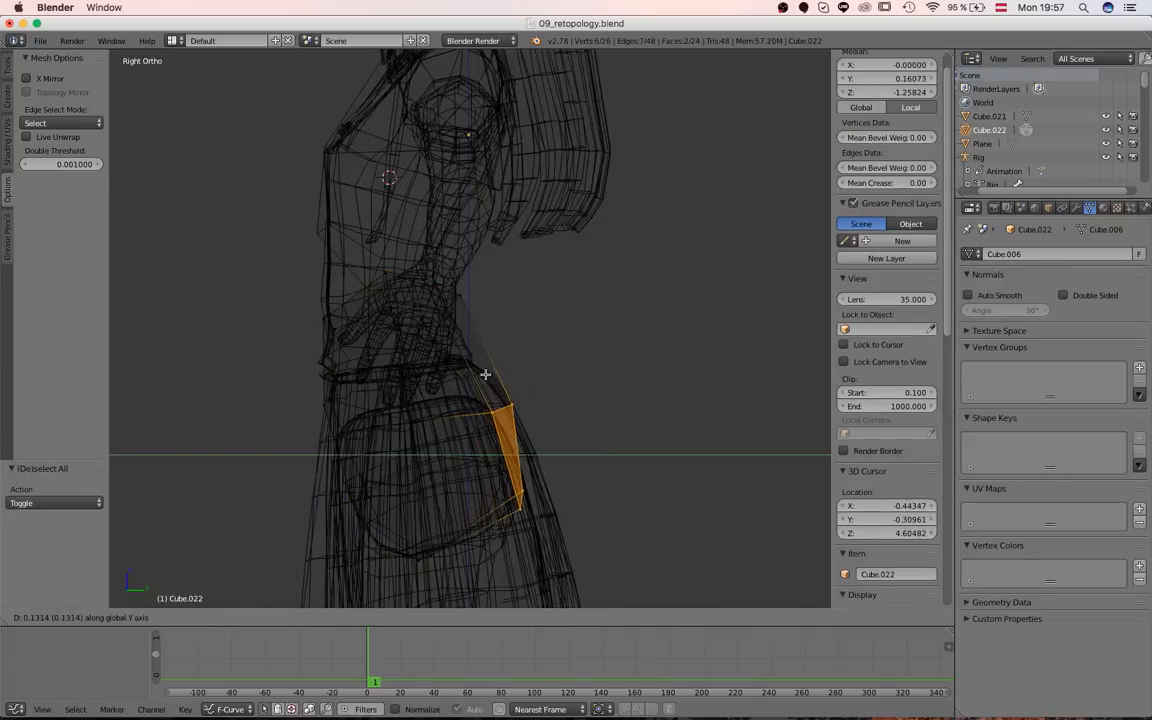
click(483, 378)
key(z)
middle_drag(237, 321, 354, 350)
key(z)
- Try moving one side's lower vertices outward about 0.12 along X and tilting them to follow the skirt
key(KP_1)
scroll(400, 352, down, 2)
key(a)
key(a)
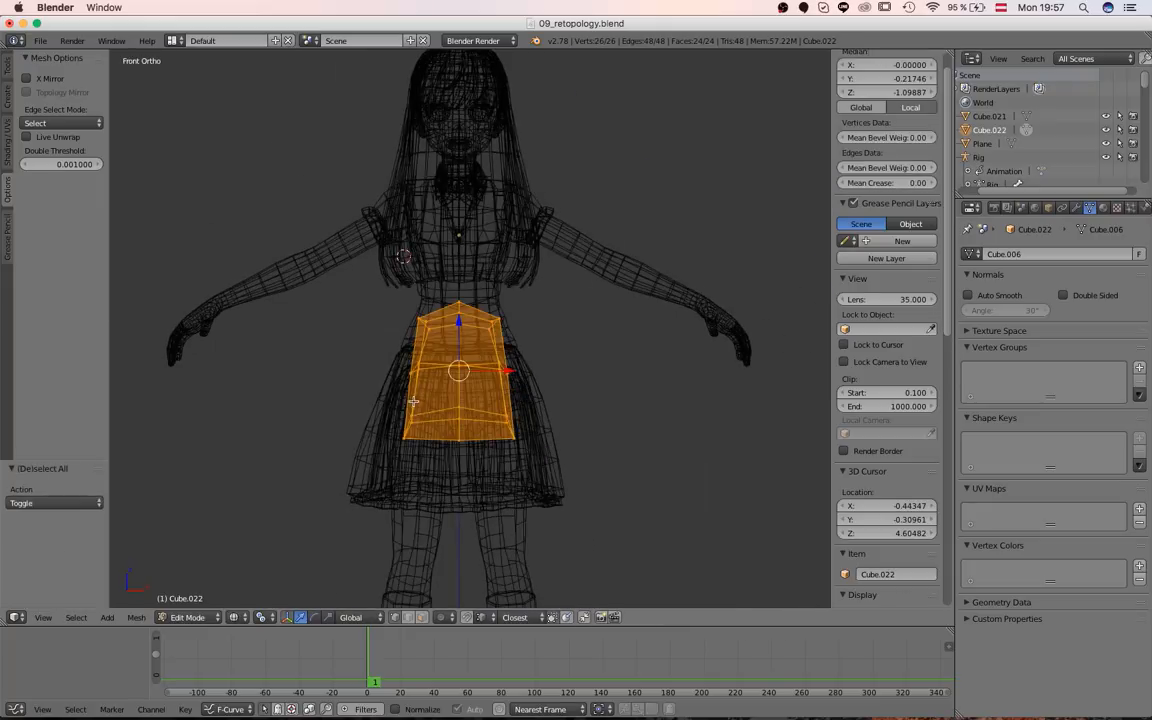
shift+middle_drag(425, 390, 444, 356)
scroll(452, 410, up, 1)
key(a)
key(b)
drag(467, 453, 383, 316)
key(g)
key(x)
click(367, 319)
key(r)
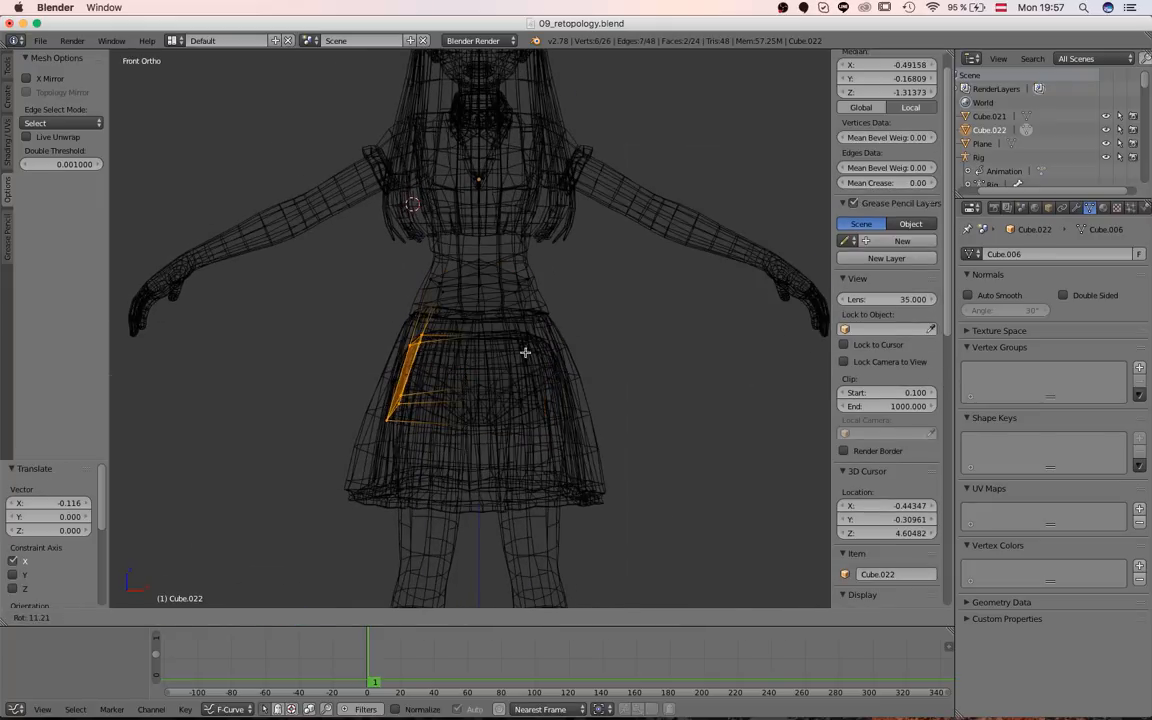
click(522, 352)
key(g)
click(503, 335)
- Try moving the upper vertices on one side up toward the waist, and select the matching ones on the opposite side
key(a)
scroll(489, 312, down, 1)
key(a)
scroll(452, 304, up, 3)
key(a)
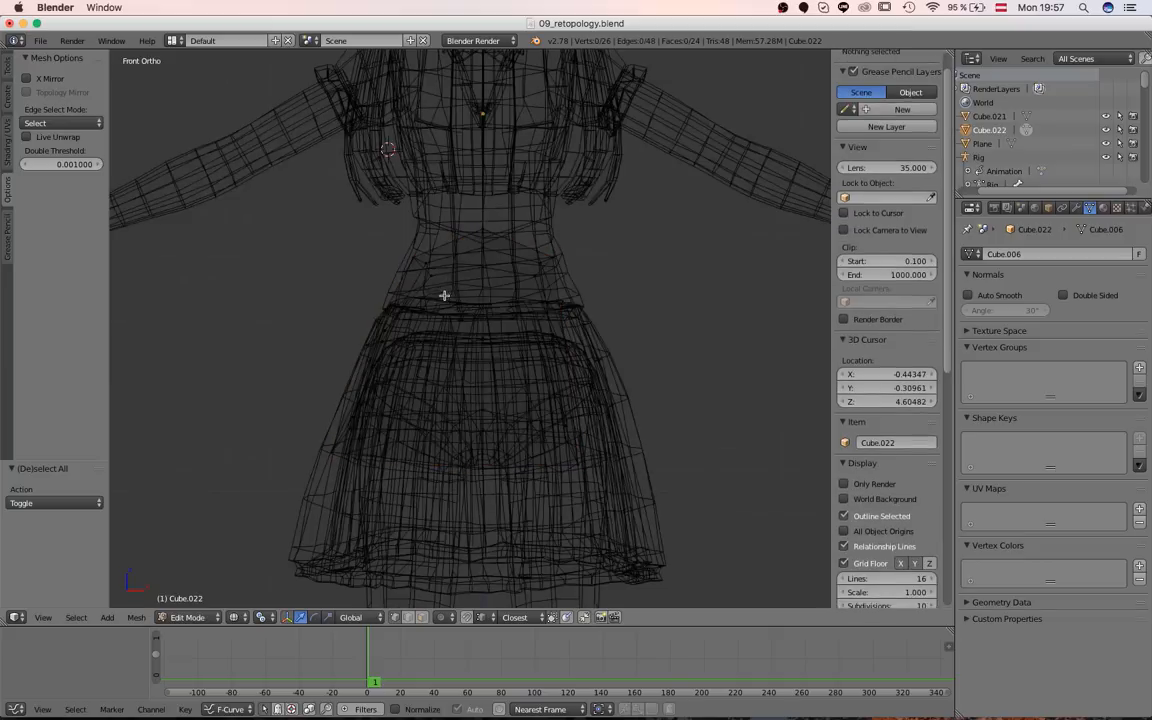
key(b)
drag(443, 295, 388, 248)
key(g)
click(388, 216)
key(a)
key(b)
drag(579, 301, 518, 249)
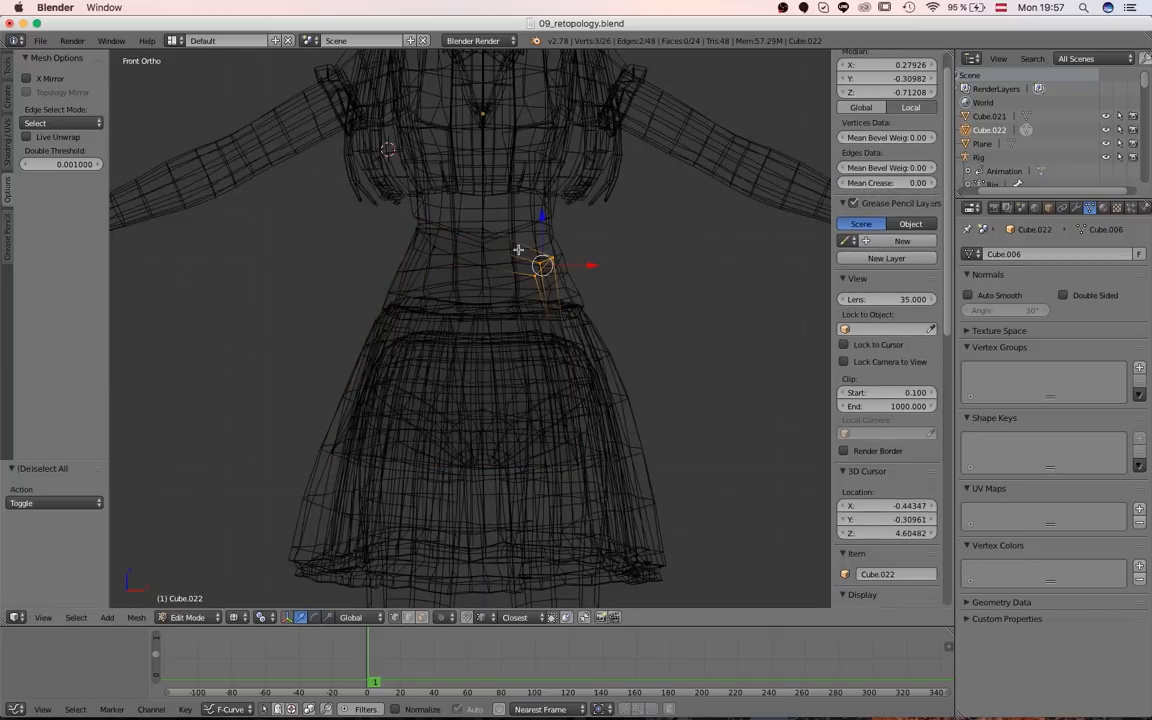
- Undo the one-sided edits to the hip block's side vertices
key(super+z)
key(super+z)
key(super+z)
key(super+z)
key(super+z)
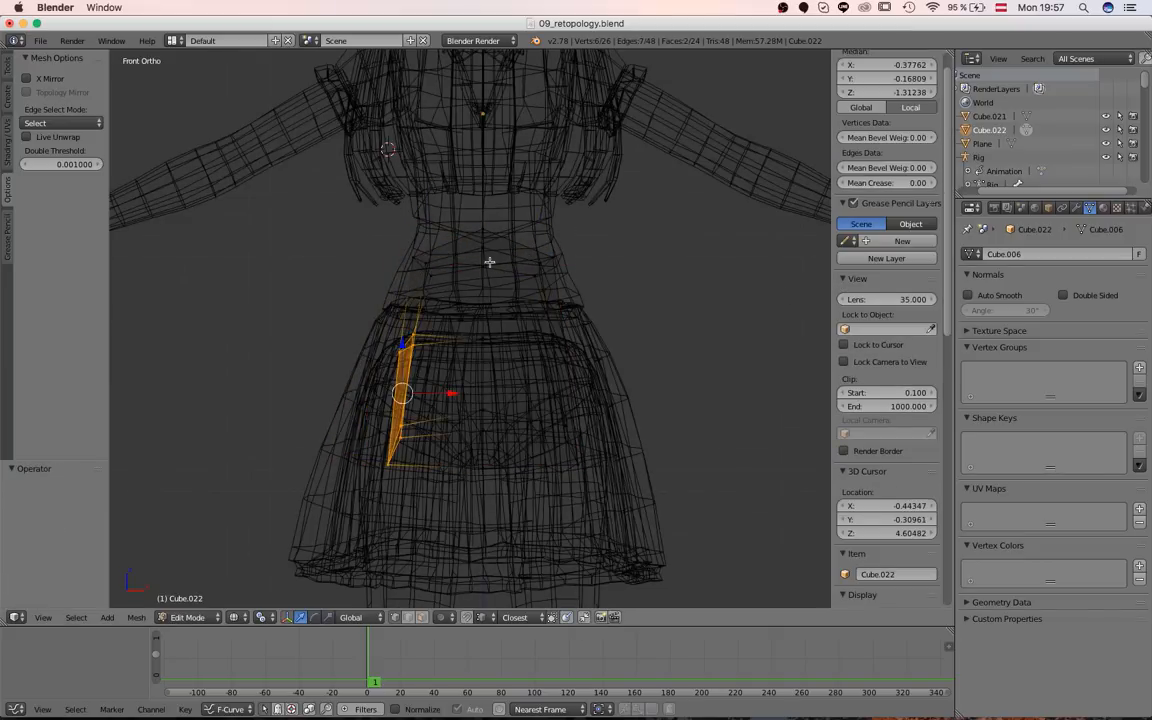
key(super+z)
key(super+z)
key(super+z)
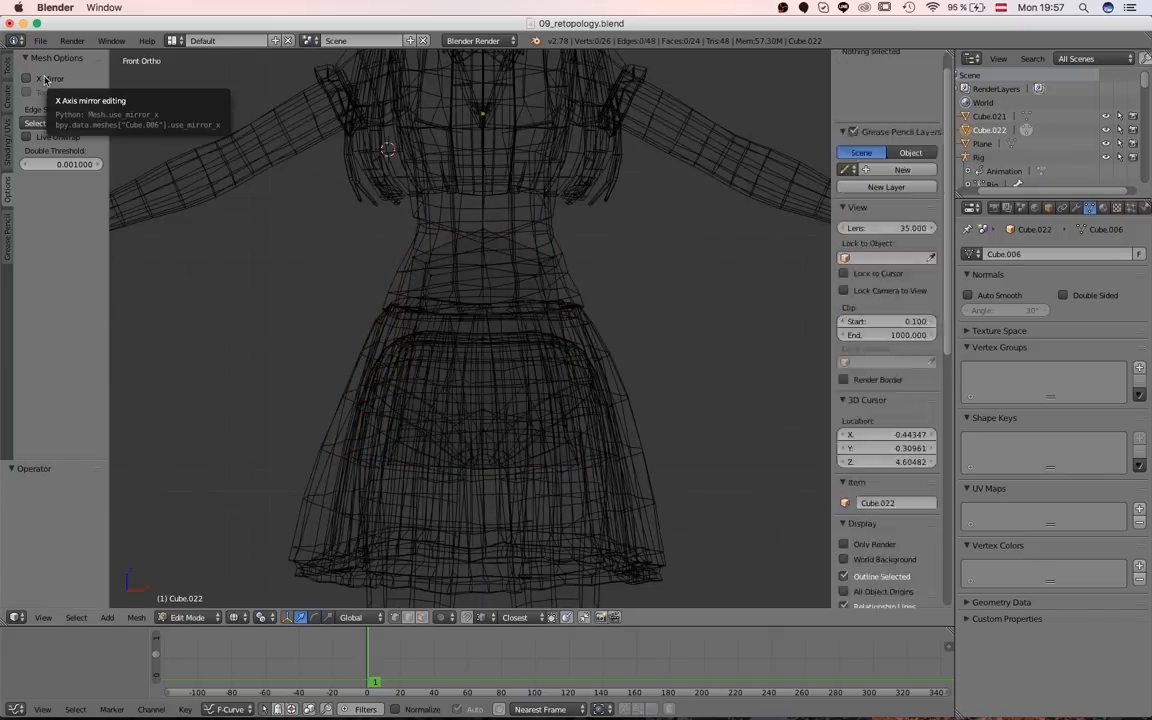
key(super+z)
key(super+z)
key(super+z)
key(super+z)
key(super+z)
key(super+z)
key(super+z)
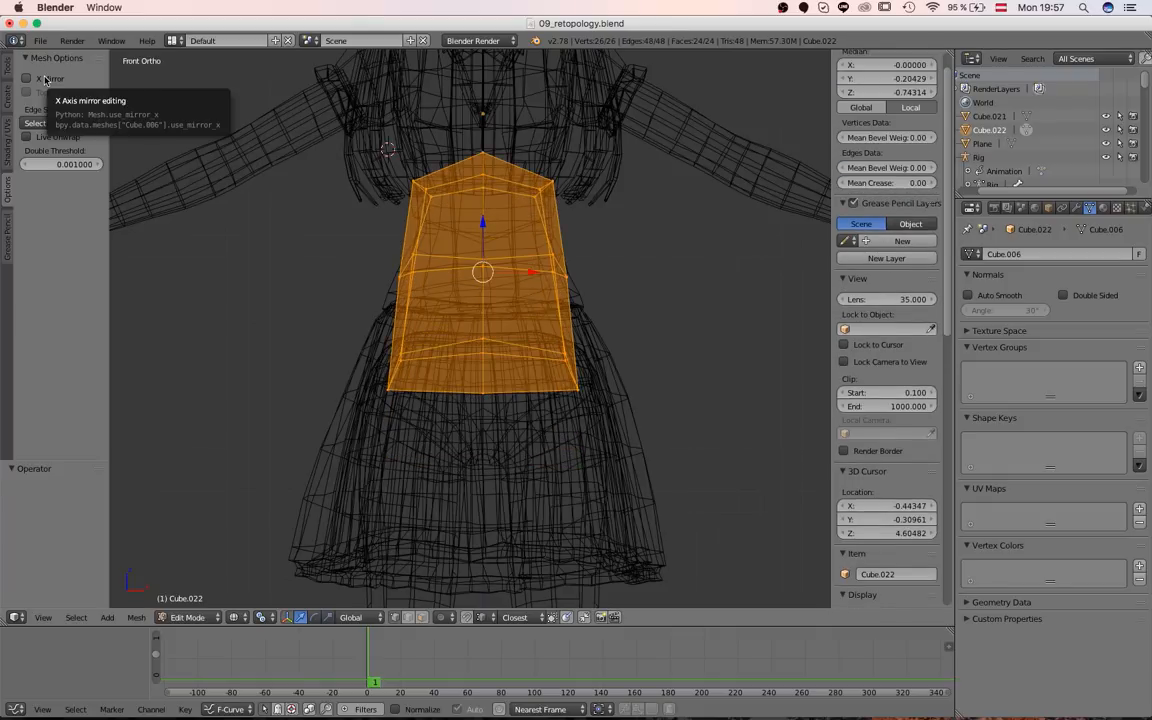
- Enable X-axis mirror editing and move the hip block's lower side vertices outward and upward within the skirt
click(26, 78)
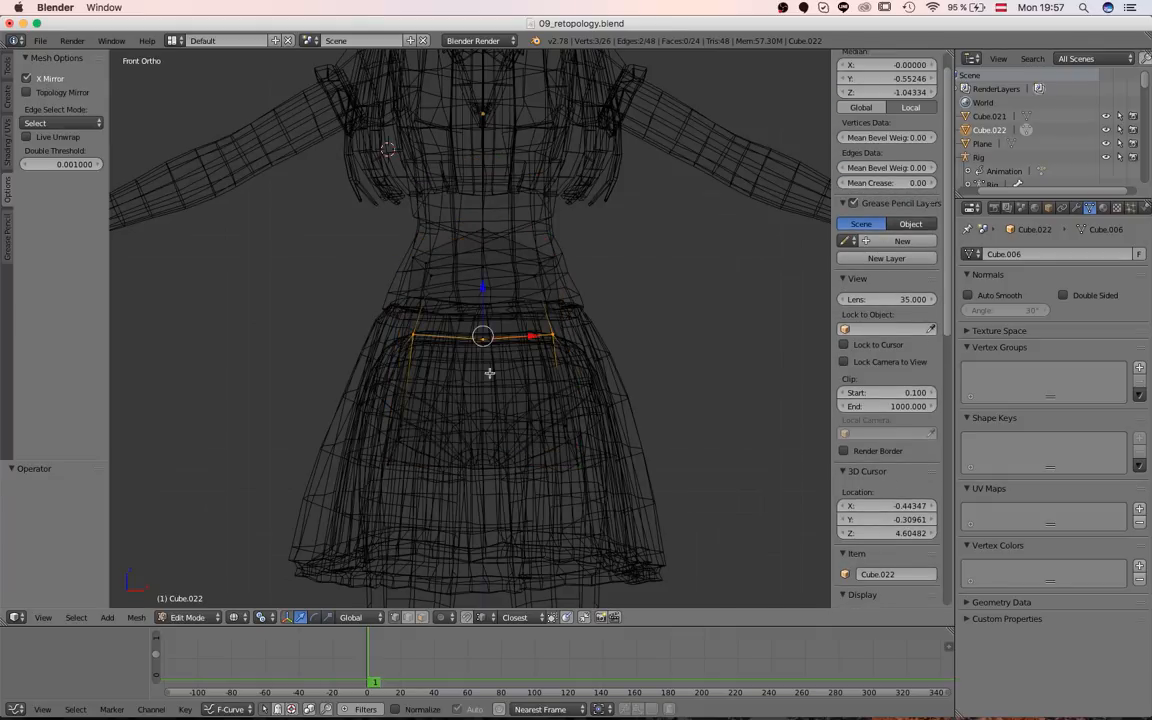
key(a)
right_click(395, 463)
key(a)
key(b)
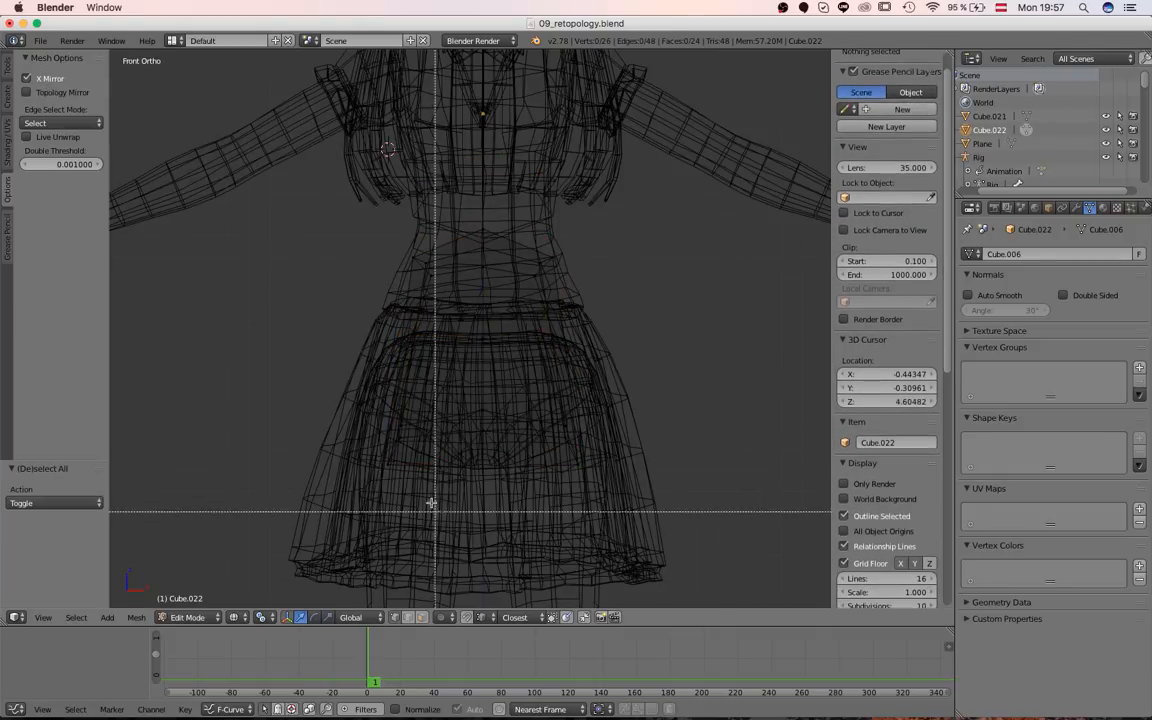
drag(433, 510, 359, 417)
key(g)
click(321, 373)
- Move the hip block's upper side vertices up about 0.15 to the narrow part of the waist
key(a)
key(a)
key(a)
key(b)
drag(437, 373, 363, 309)
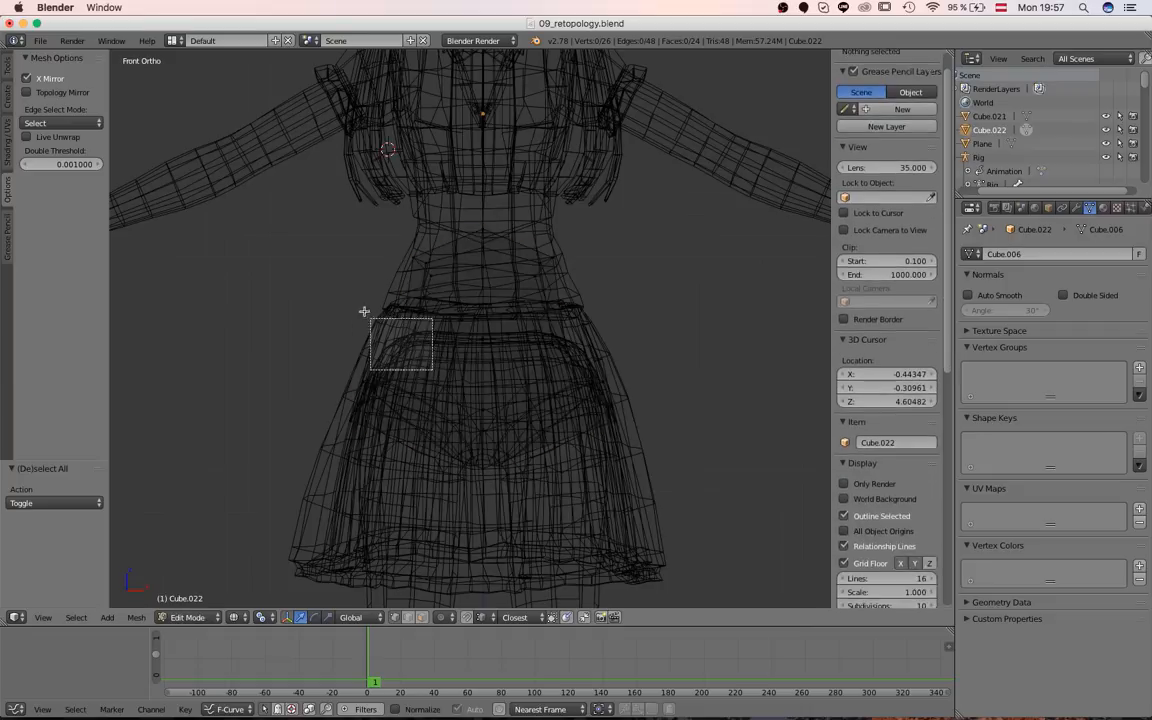
key(g)
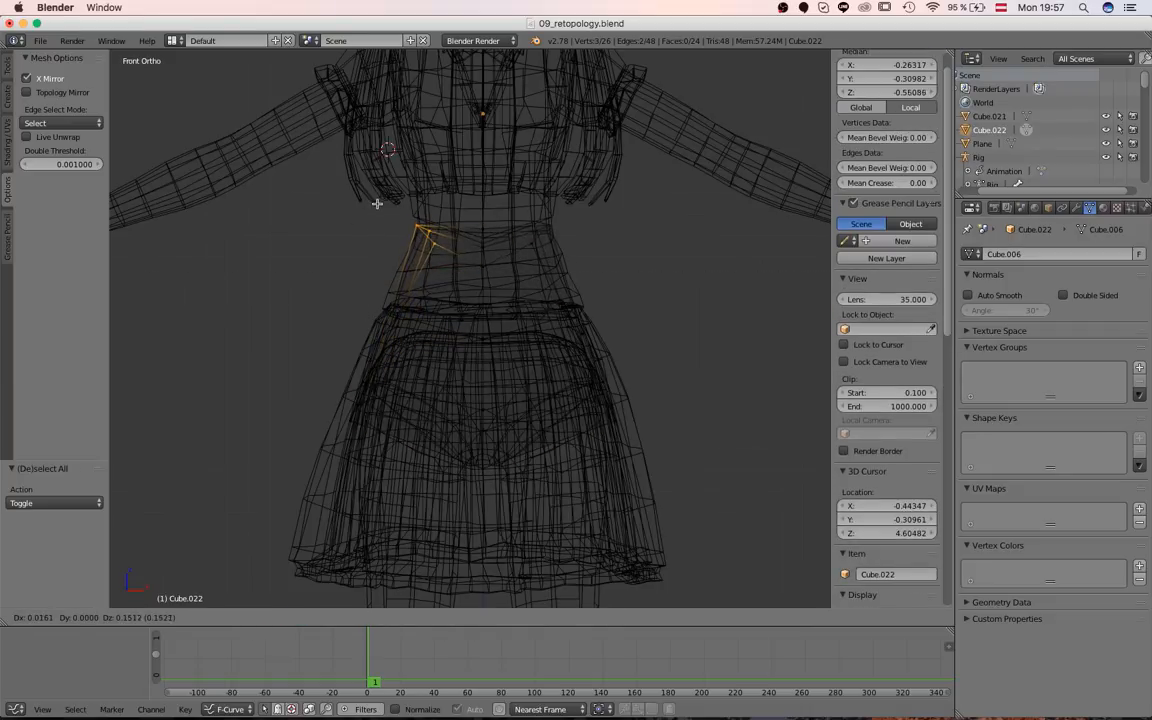
click(377, 203)
- Raise the hip block's upper centre vertices about 0.12 along Z
key(a)
key(b)
drag(511, 333, 462, 268)
key(g)
key(z)
click(463, 178)
key(z)
- Smooth the front hip vertex of the block in side view
middle_drag(463, 178, 494, 316)
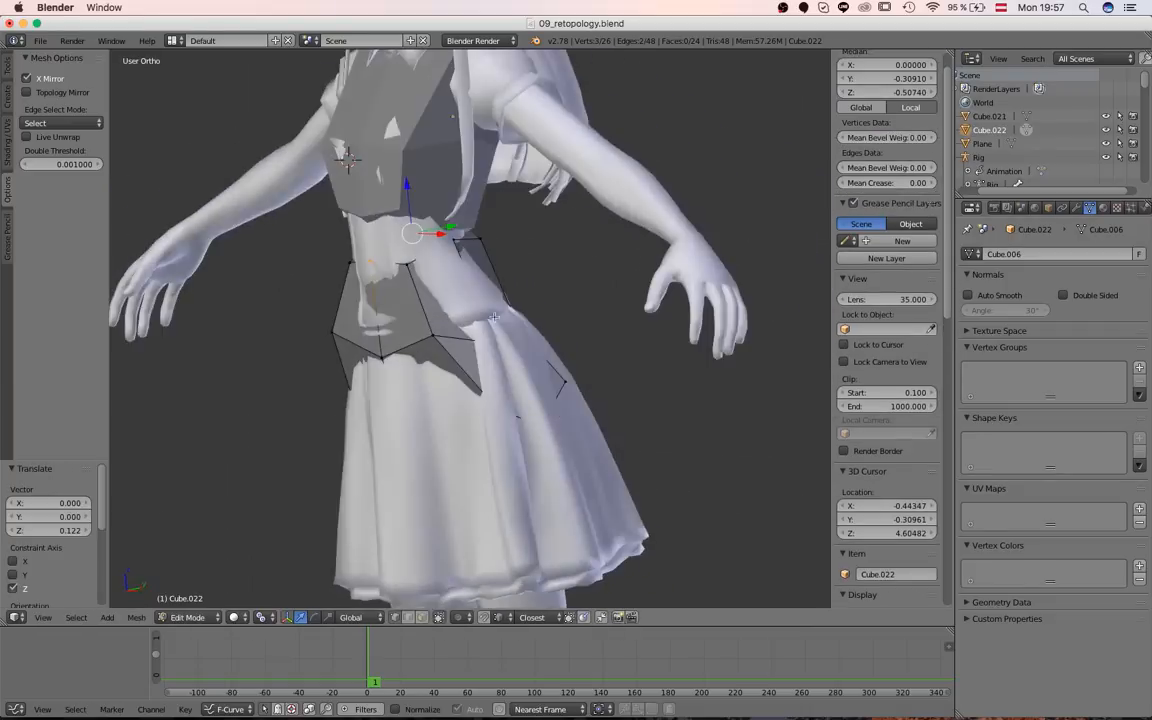
key(KP_3)
right_click(347, 313)
key(w)
click(347, 313)
- Move the two lower front vertices forward to the skirt, and shift the outer corner vertex forward about 0.07
middle_drag(320, 380, 400, 473)
key(z)
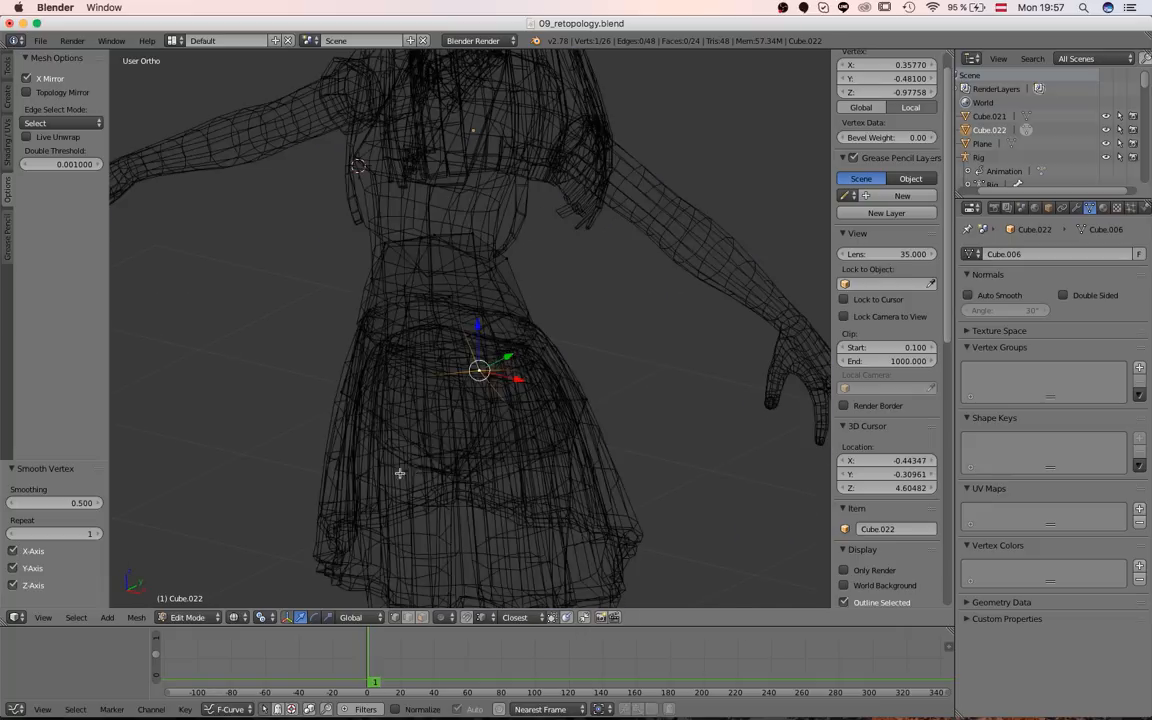
shift+right_click(537, 447)
key(KP_3)
key(z)
key(g)
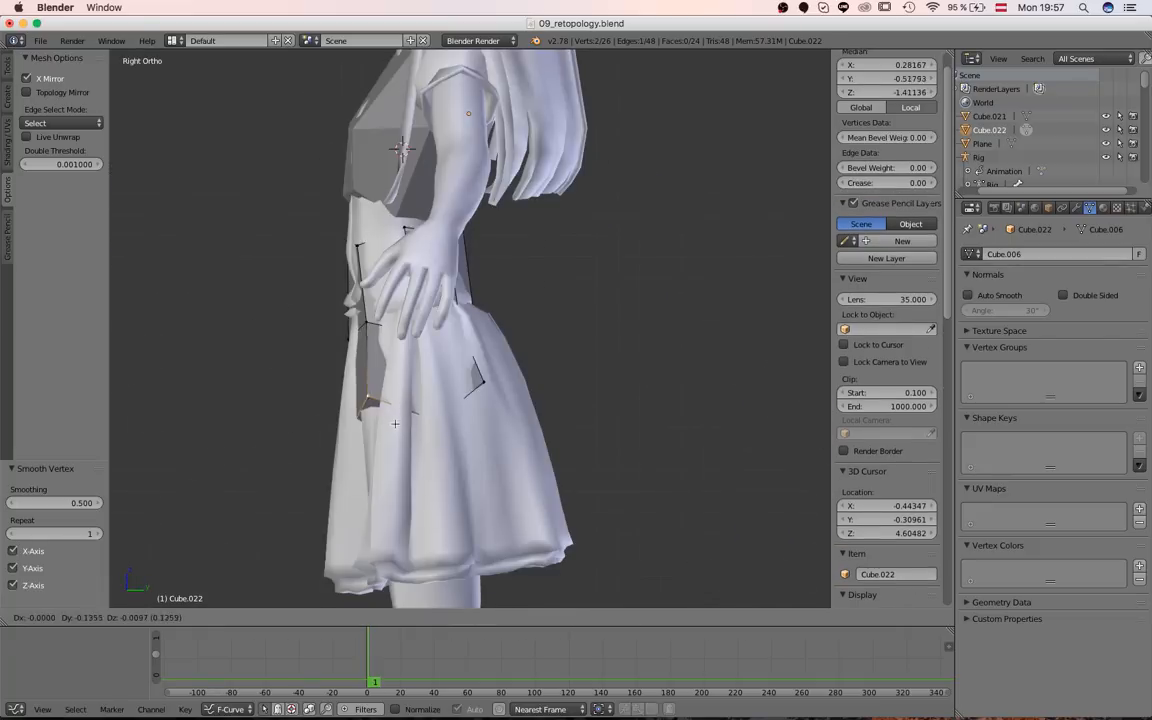
click(376, 417)
right_click(376, 417)
key(g)
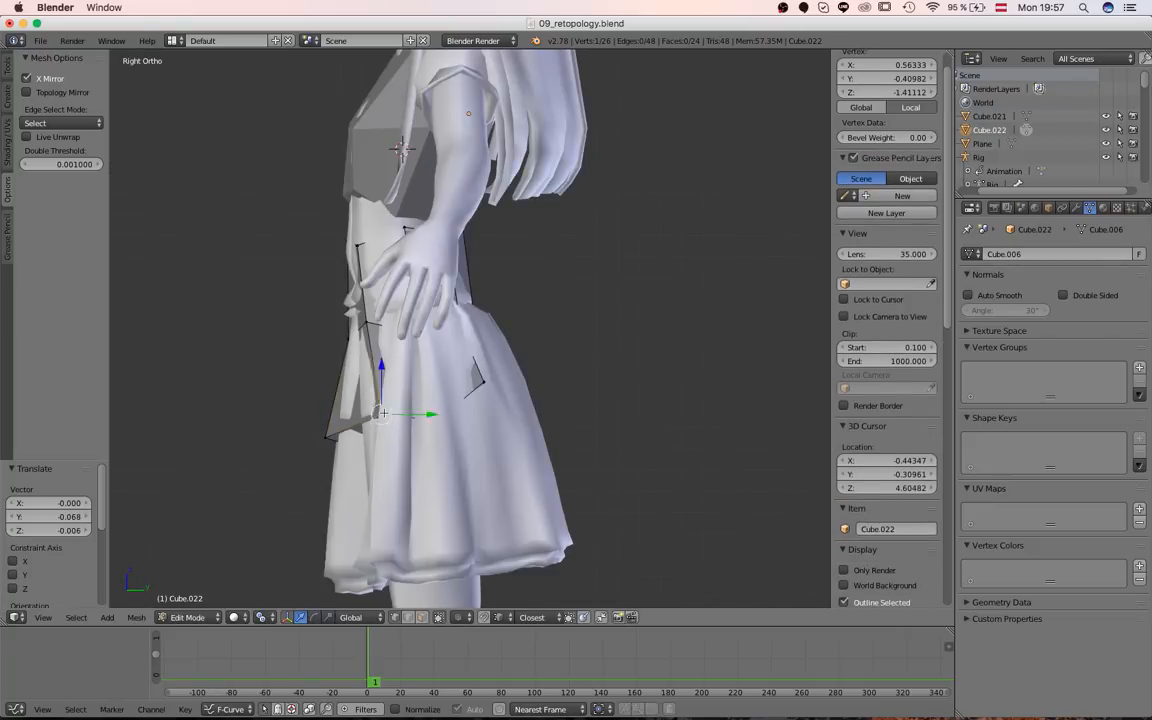
- Move the block's rear side hip vertex backward about 0.16 along Y
middle_drag(412, 383, 387, 367)
key(z)
middle_drag(500, 375, 500, 434)
key(z)
right_click(460, 395)
key(z)
click(536, 443)
key(z)
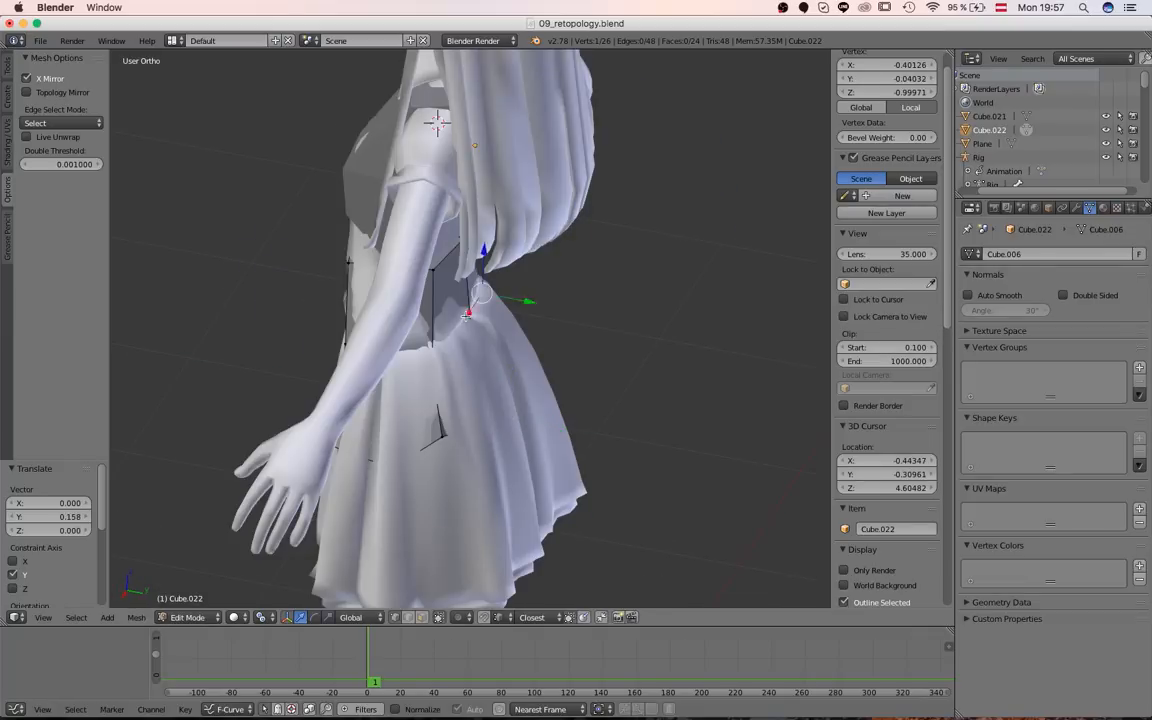
- Move the rear centre hip vertex backward about 0.12 and the lower rear centre vertex about 0.05 along Y
right_click(482, 324)
key(z)
right_click(472, 334)
key(z)
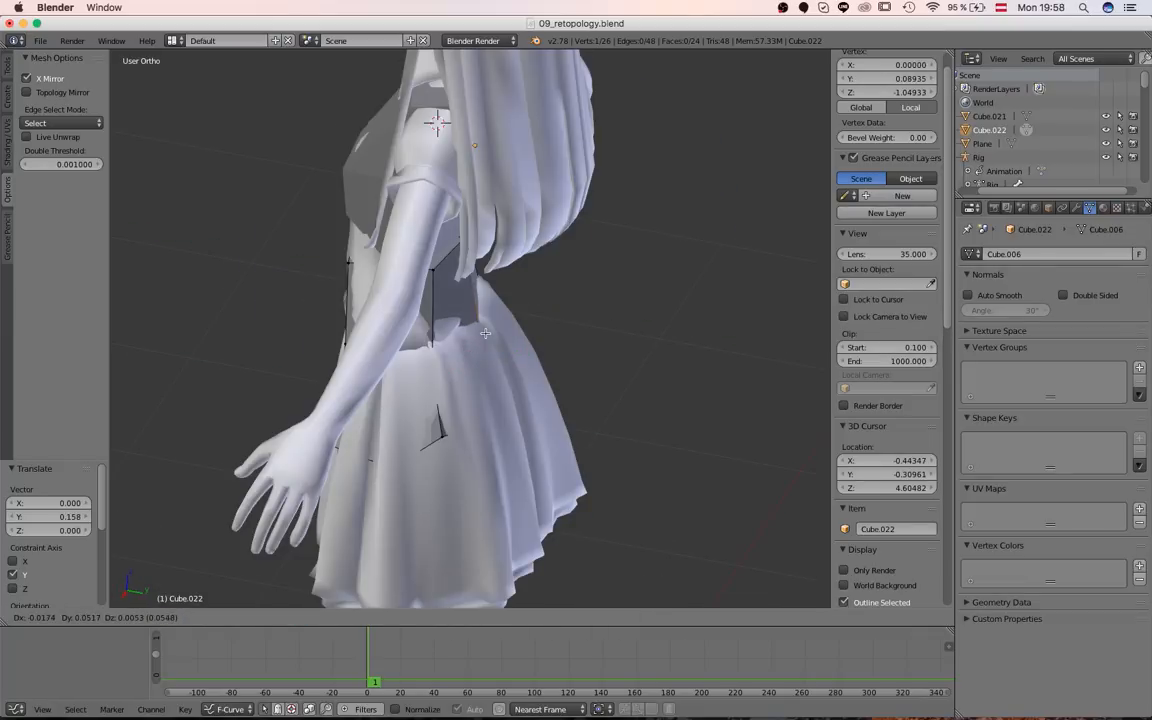
key(z)
right_click(509, 411)
key(z)
key(g)
key(y)
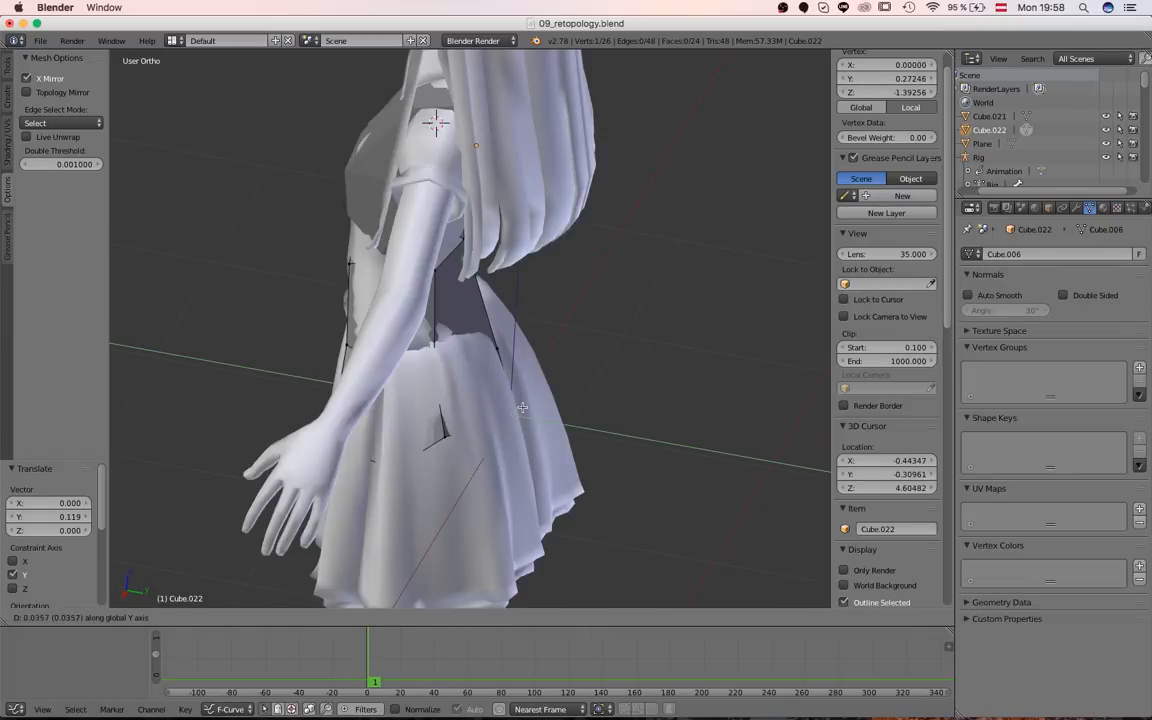
- Reposition the lower and upper rear side vertices to follow the skirt and waist
middle_drag(502, 405, 557, 328)
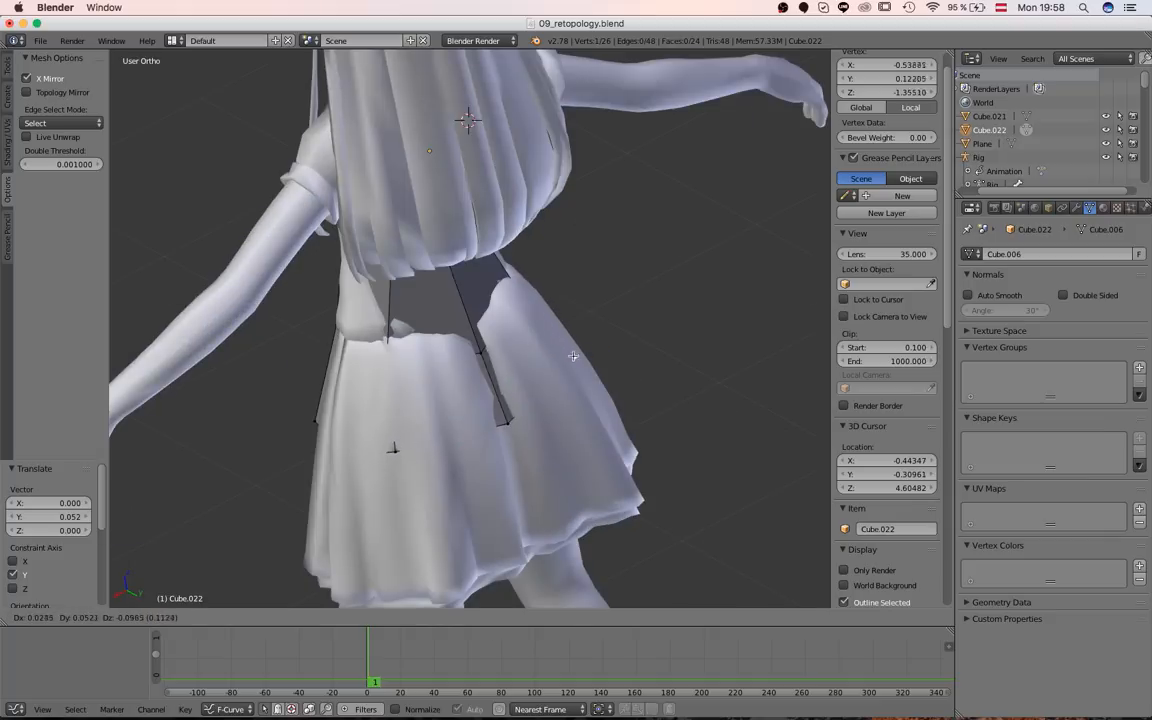
right_click(518, 263)
key(g)
middle_drag(465, 330, 540, 318)
key(Tab)
scroll(417, 299, up, 3)
key(Tab)
- Raise the front centre vertex of the hip block's top edge about 0.08 along Z
alt+right_click(431, 245)
middle_drag(385, 233, 535, 242)
key(z)
key(KP_1)
right_click(482, 242)
key(g)
click(497, 235)
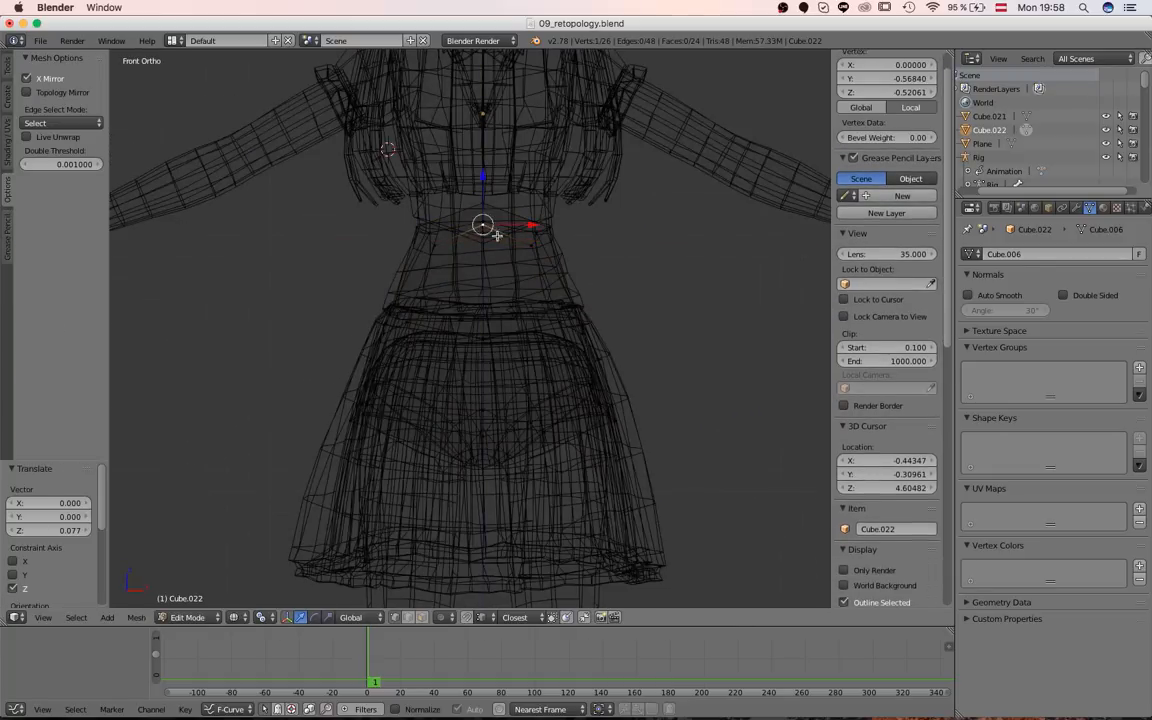
click(530, 222)
- Edit the chest block and scale its lower rim vertices to 0.86
key(z)
key(Tab)
right_click(516, 182)
key(Tab)
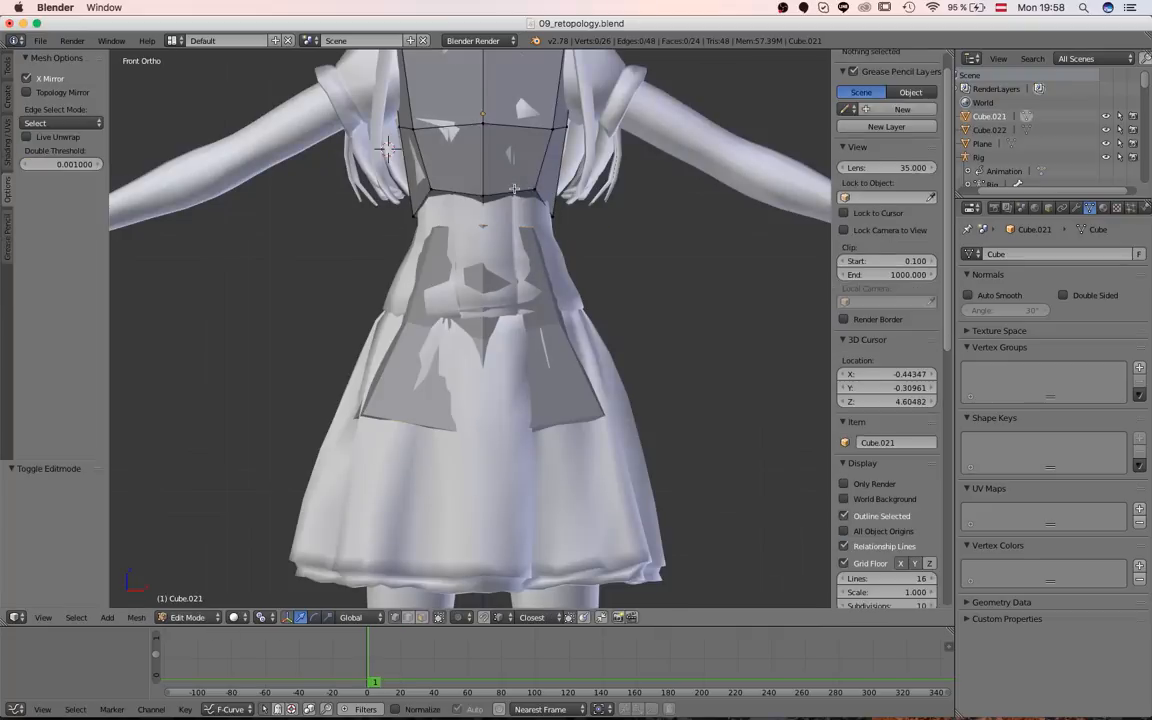
alt+right_click(512, 197)
key(z)
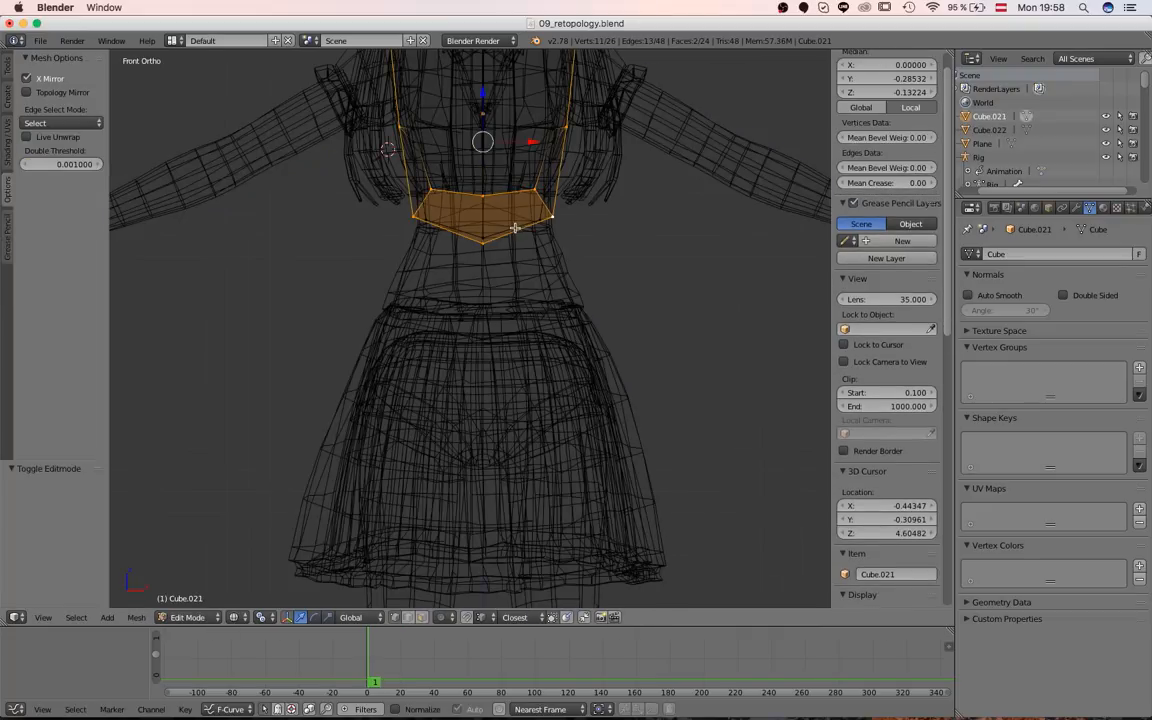
key(a)
key(b)
drag(612, 280, 326, 171)
key(s)
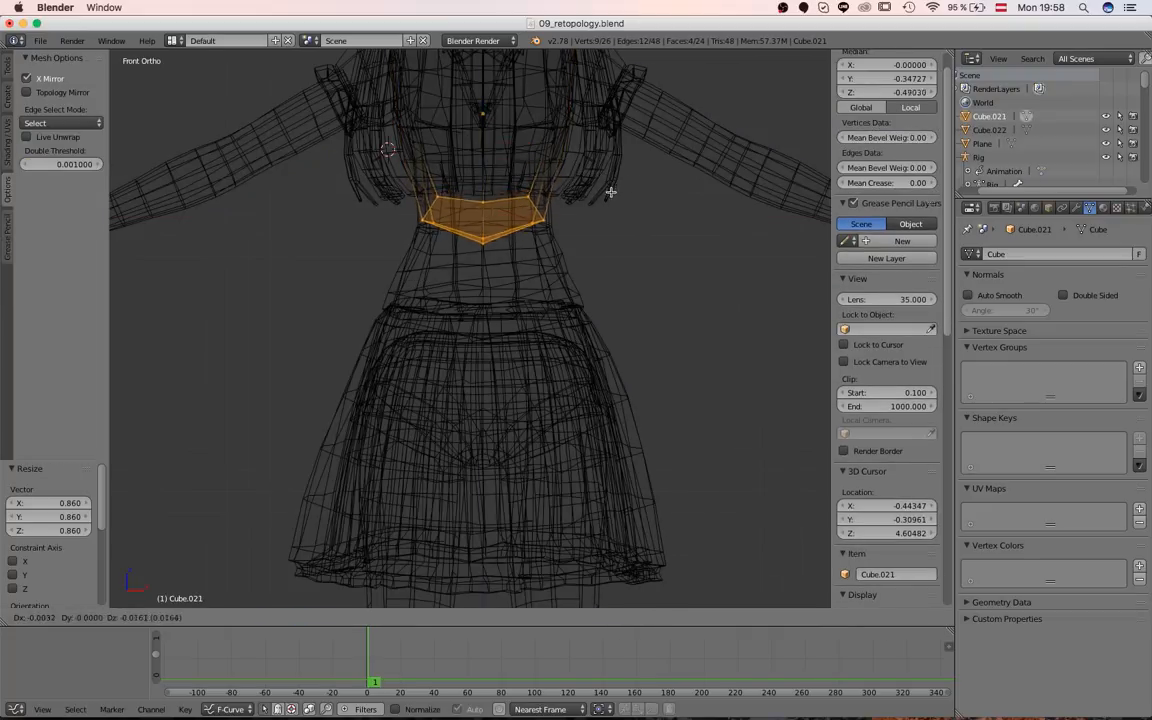
- Lower the chest block's bottom rim vertices about 0.11 along Z to the waist and leave mesh editing
key(z)
click(610, 214)
key(z)
middle_drag(460, 252, 479, 257)
key(Tab)
shift+middle_drag(496, 199, 495, 349)
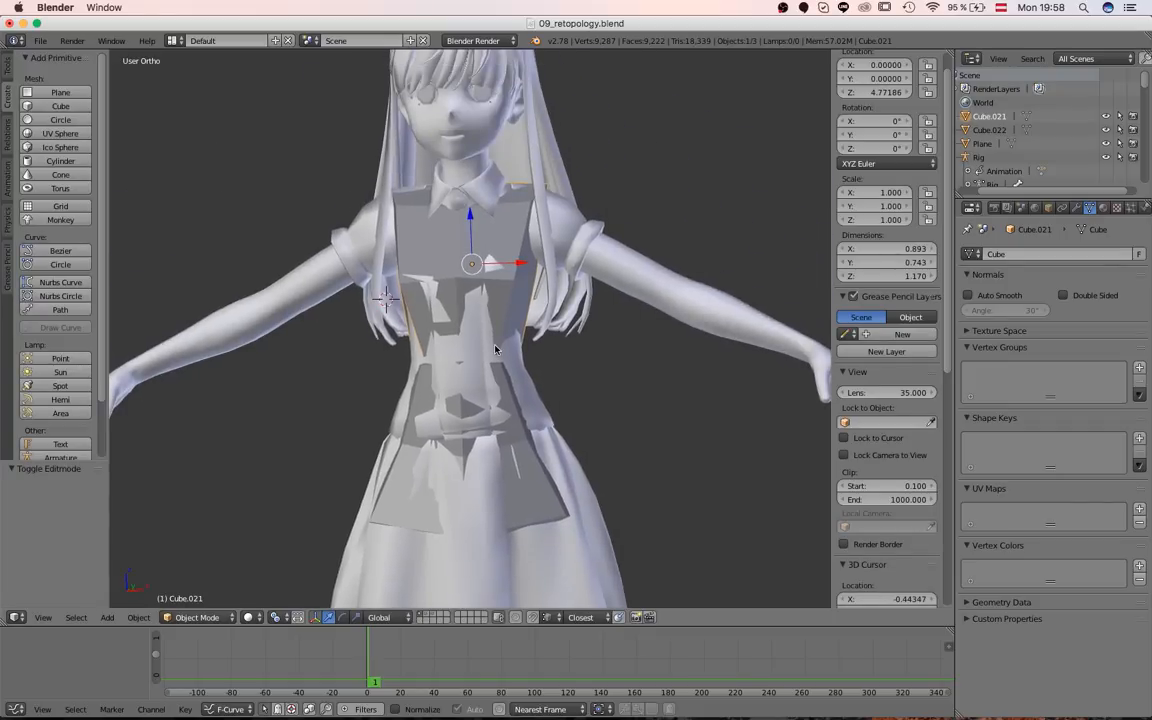
ctrl+middle_drag(510, 249, 480, 347)
key(KP_1)
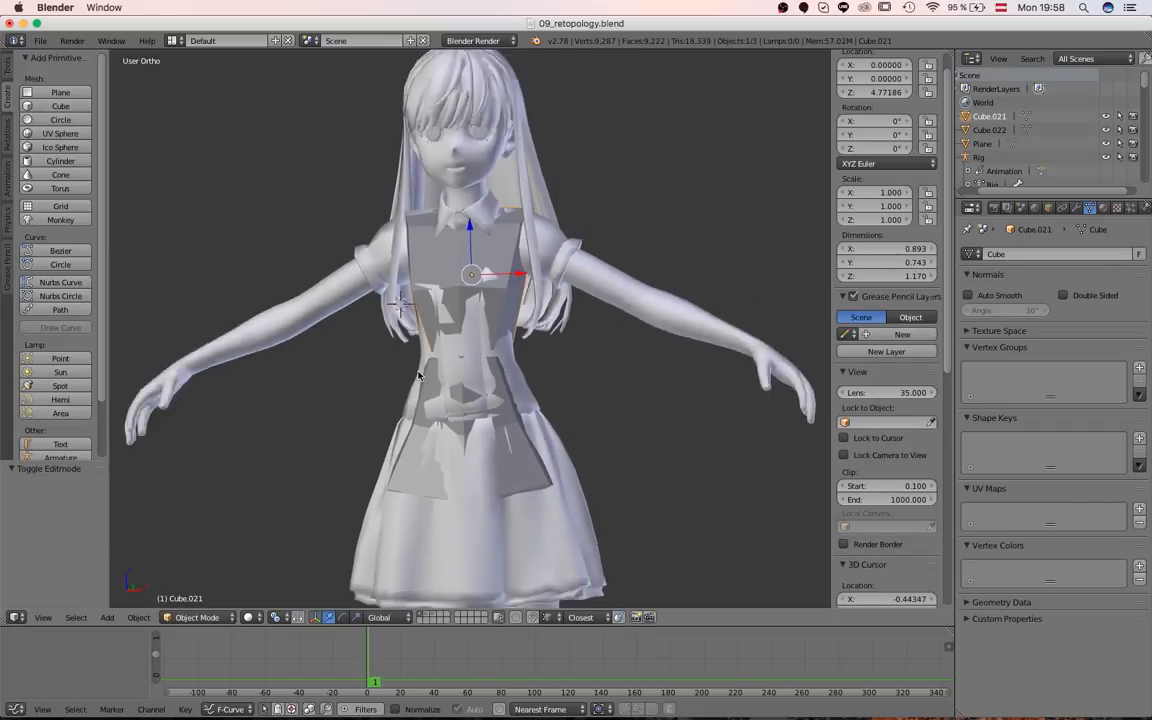
scroll(509, 289, up, 5)
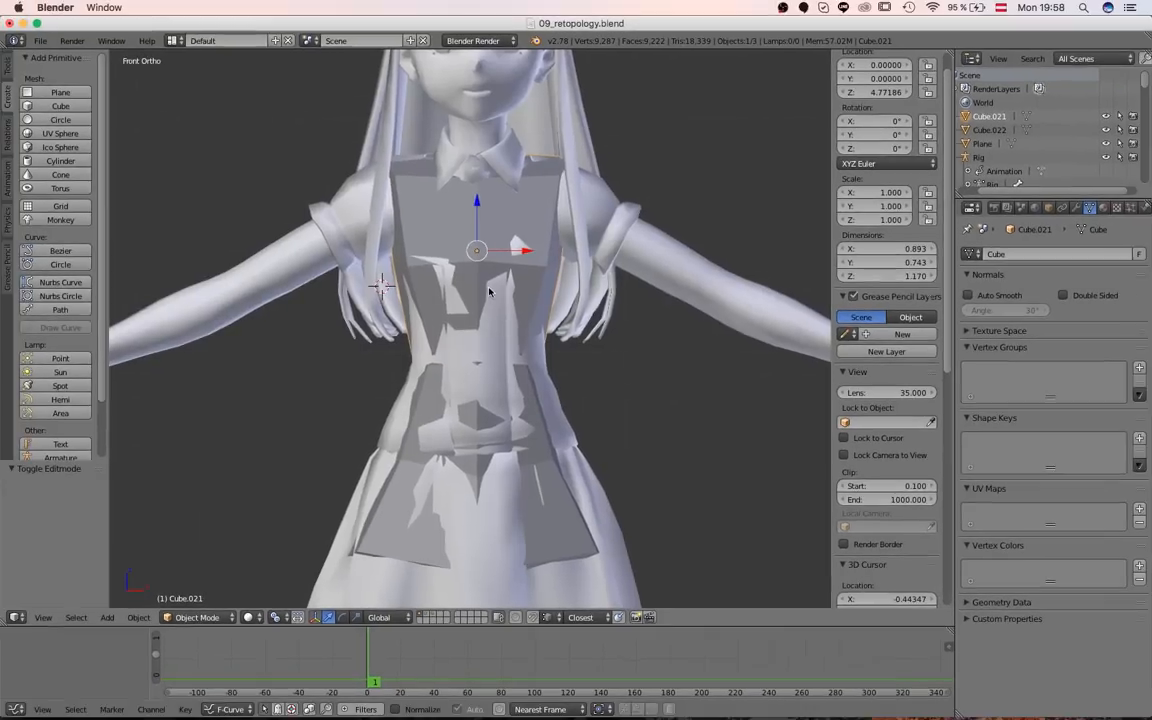
scroll(531, 327, up, 3)
shift+middle_drag(531, 328, 421, 441)
key(Tab)
middle_drag(519, 265, 380, 525)
key(z)
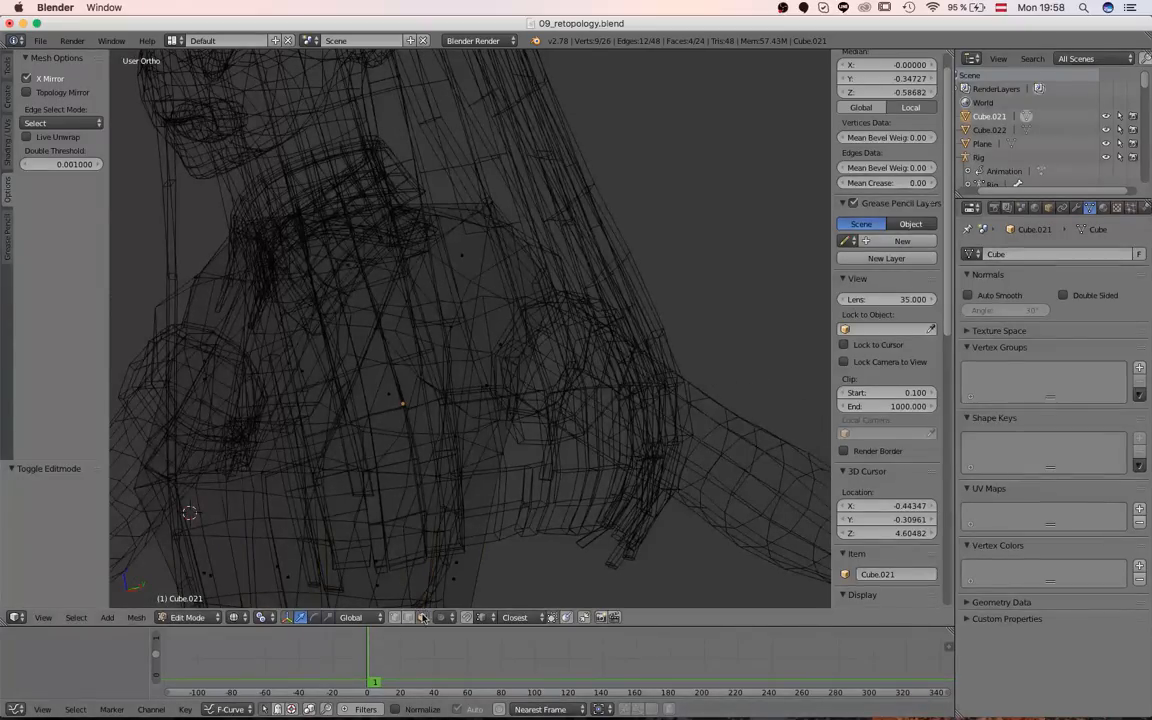
right_click(498, 329)
shift+right_click(393, 344)
key(KP_1)
shift+middle_drag(544, 330, 408, 338)
scroll(408, 338, down, 3)
key(Tab)
scroll(430, 345, down, 3)
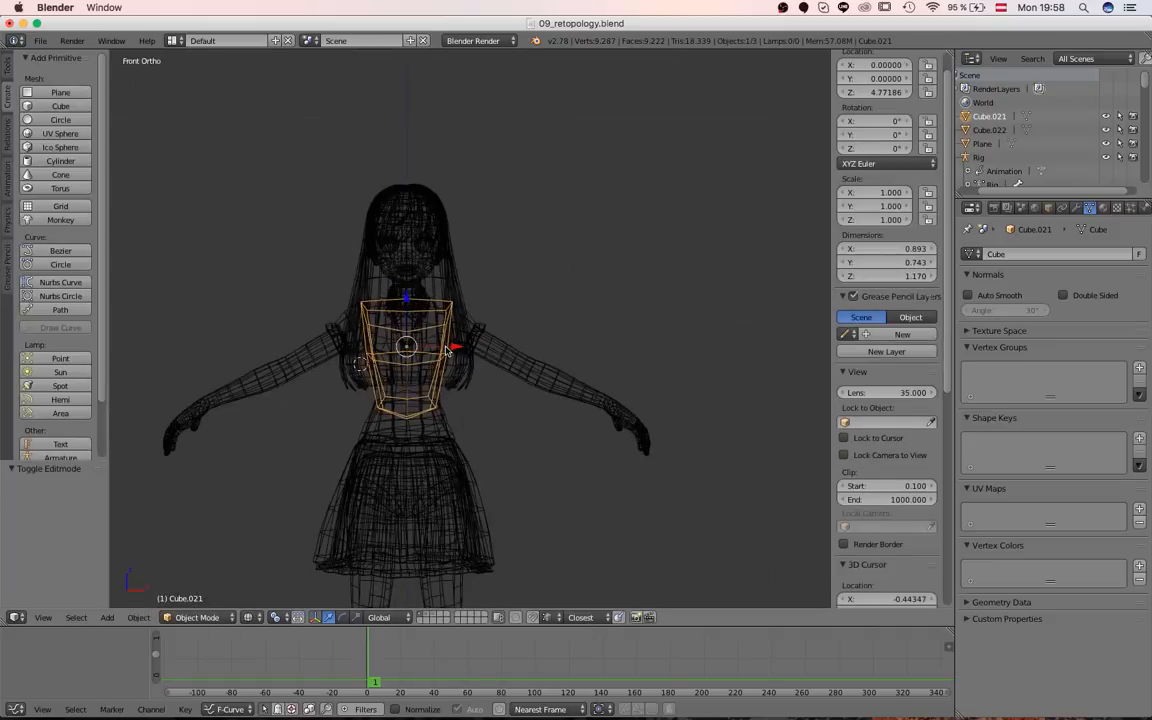
- Add a new cube, clear its location and raise it along Z to the character's shoulder height
key(a)
key(shift+a)
mouse_move(446, 350)
click(495, 364)
scroll(446, 462, down, 3)
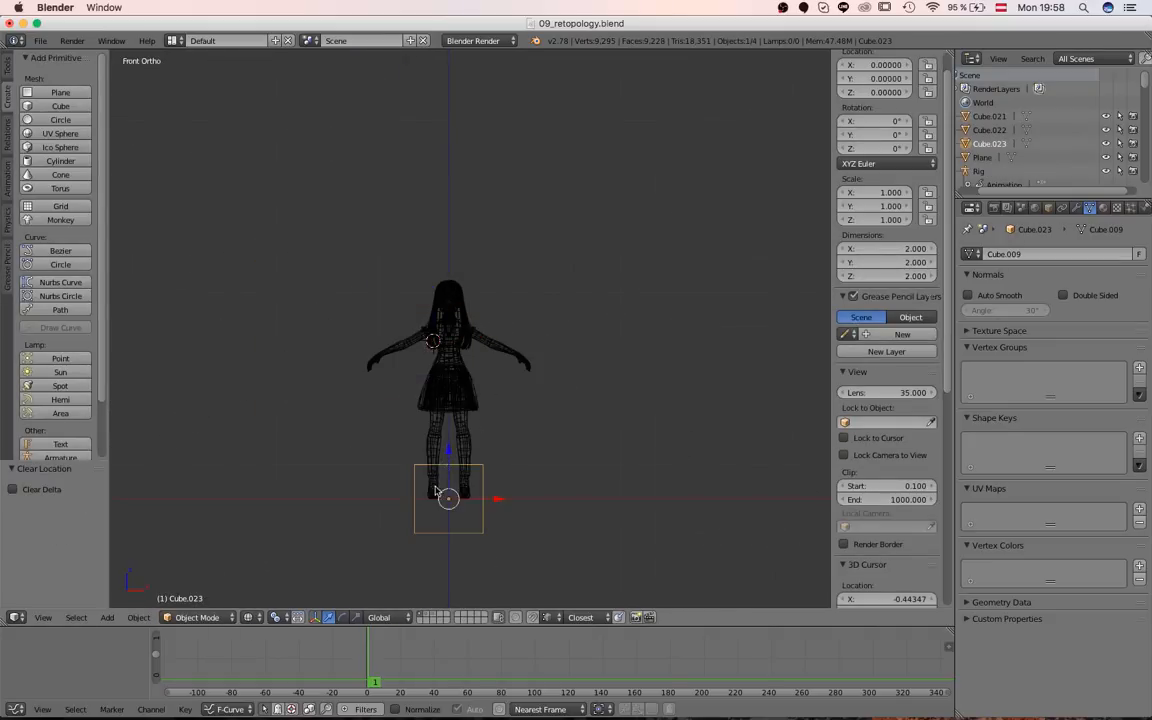
key(g)
key(z)
click(453, 314)
scroll(455, 312, up, 10)
key(g)
key(x)
right_click(480, 326)
- Edit the new cube, scale all its vertices to 0.272 and stretch it along X into a long block
key(Tab)
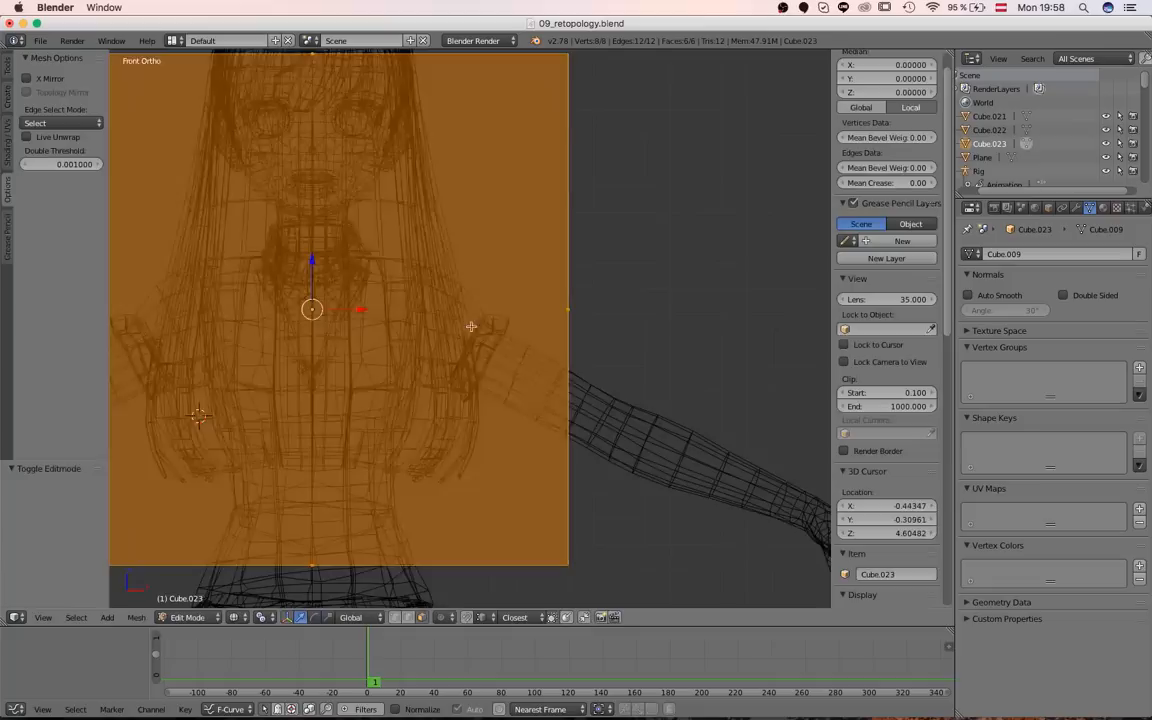
scroll(471, 326, down, 4)
key(a)
key(a)
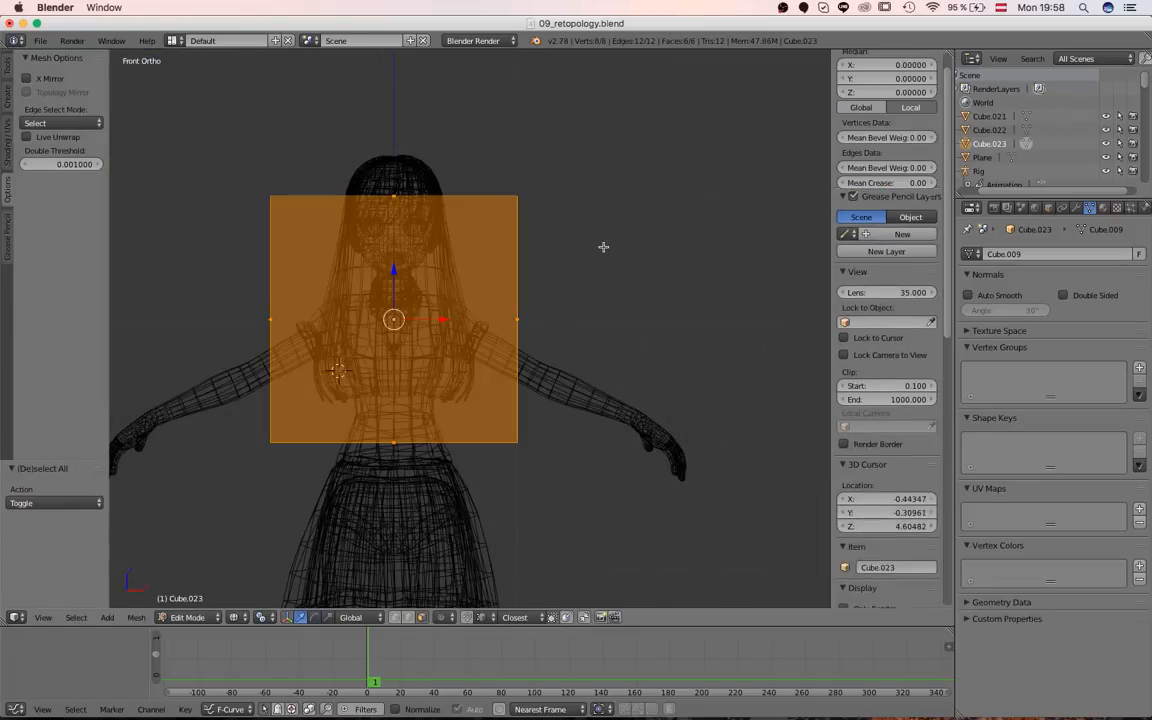
key(s)
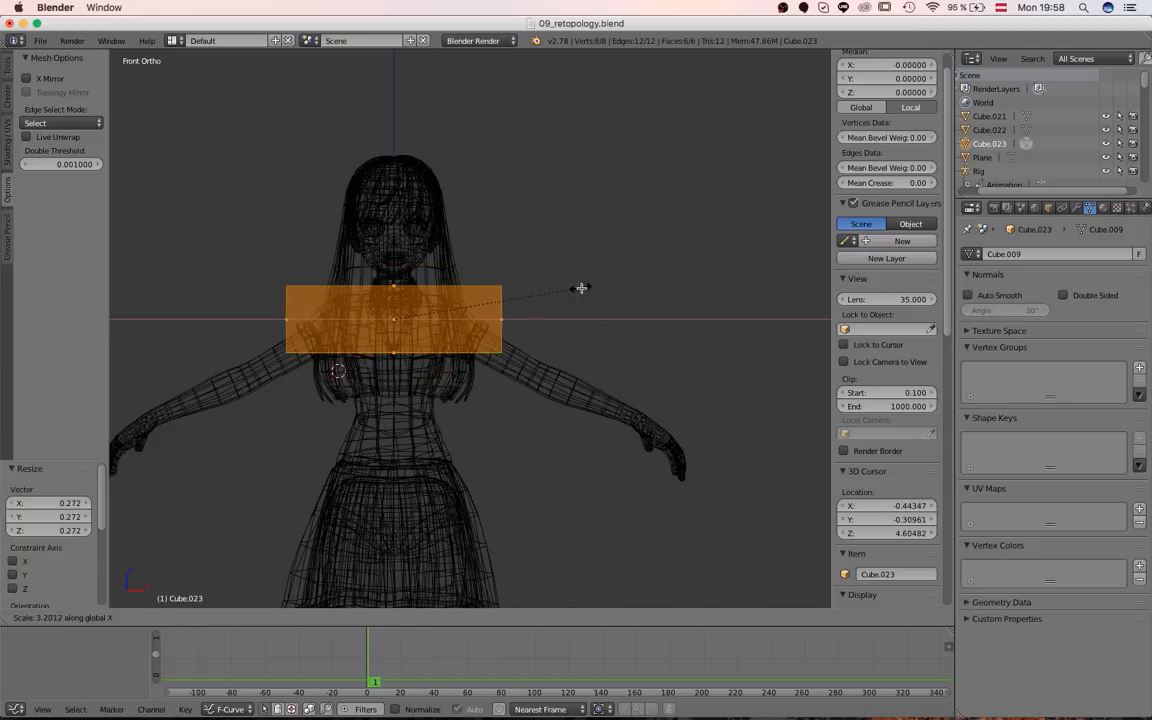
- Rotate the long block to the slope of the character's left arm and move it toward the upper arm
key(r)
click(596, 374)
key(g)
click(648, 383)
key(r)
click(656, 393)
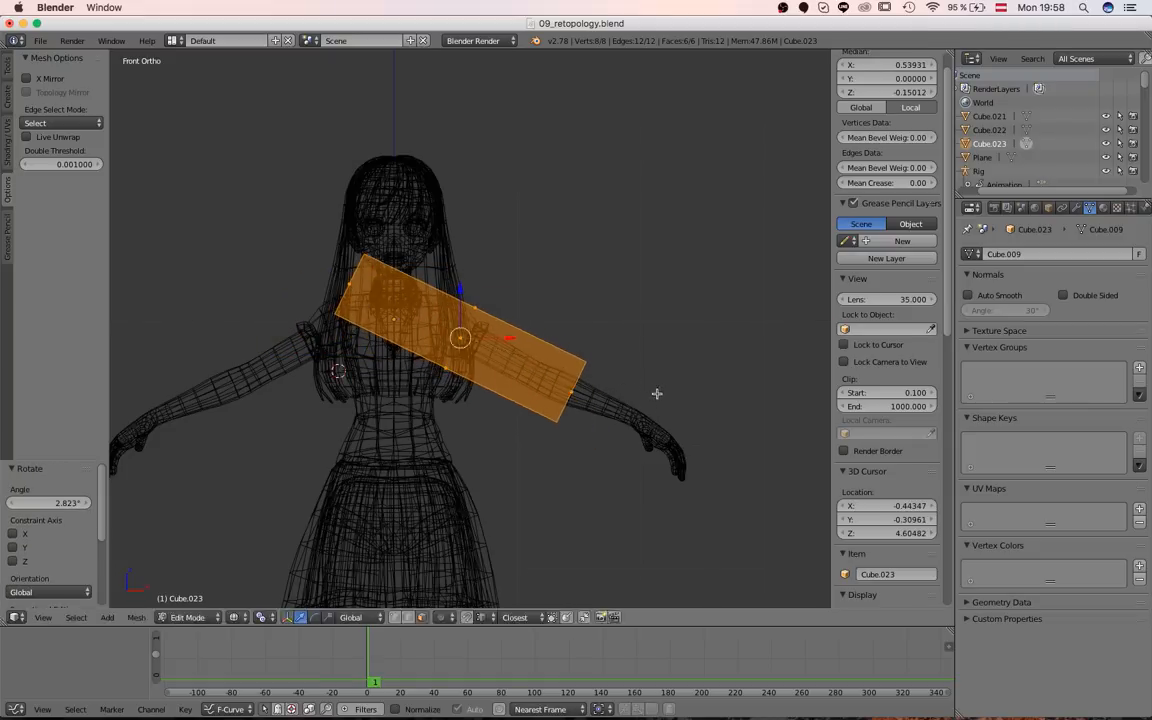
- Shrink the arm block to the upper arm's size and shift it about 0.07 outward along X
key(s)
click(607, 382)
click(601, 391)
key(g)
click(609, 392)
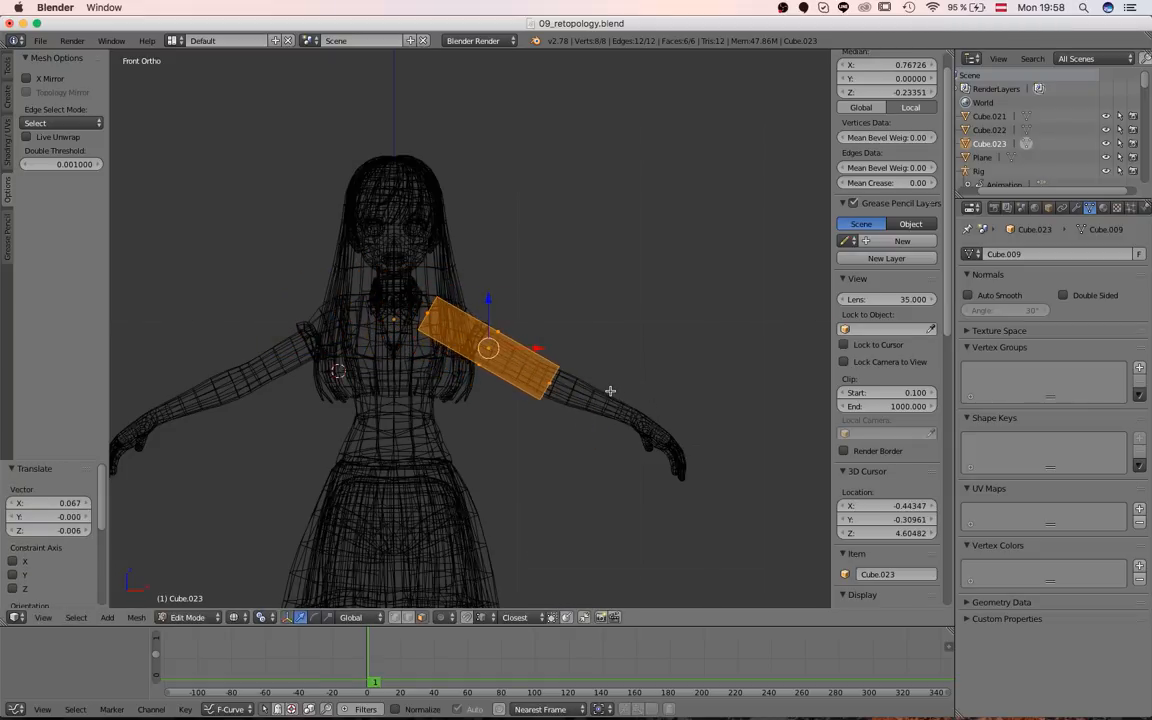
- Rotate the arm block to the upper arm's direction from an angled view and shift it about 0.04 forward along Y
key(z)
scroll(589, 365, up, 5)
mouse_move(640, 343)
middle_down()
mouse_move(495, 373)
mouse_move(486, 419)
mouse_move(514, 395)
middle_up()
key(r)
click(590, 423)
key(g)
click(581, 424)
key(r)
click(575, 404)
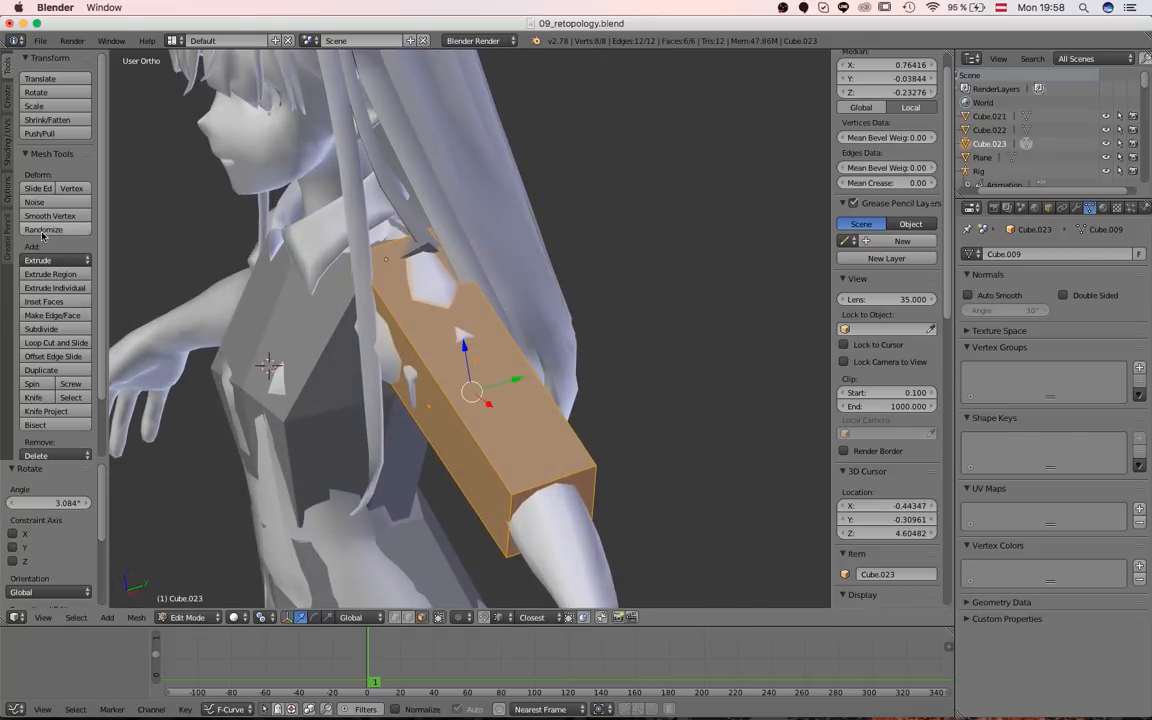
- Subdivide the arm block with one cut and smoothness 0
click(42, 329)
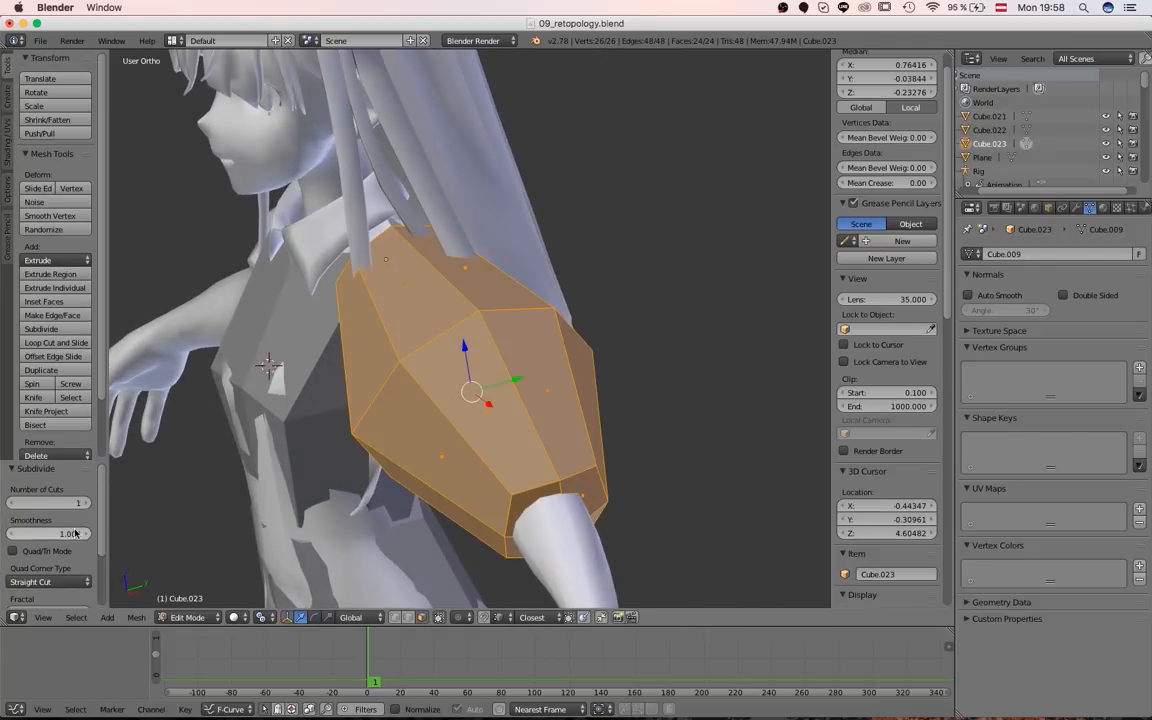
drag(75, 533, 20, 533)
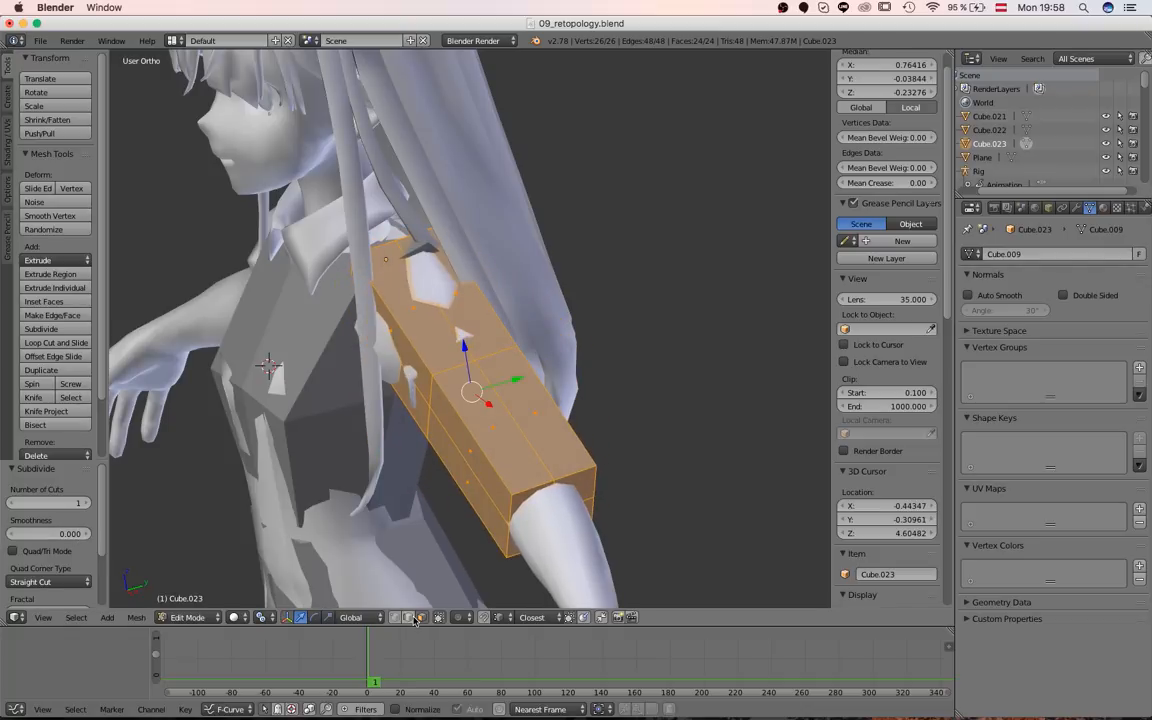
- Select the arm block's four lengthwise corner edges and smooth their vertices with a smoothing of 0.5
right_click(475, 429)
shift+right_click(366, 299)
key(w)
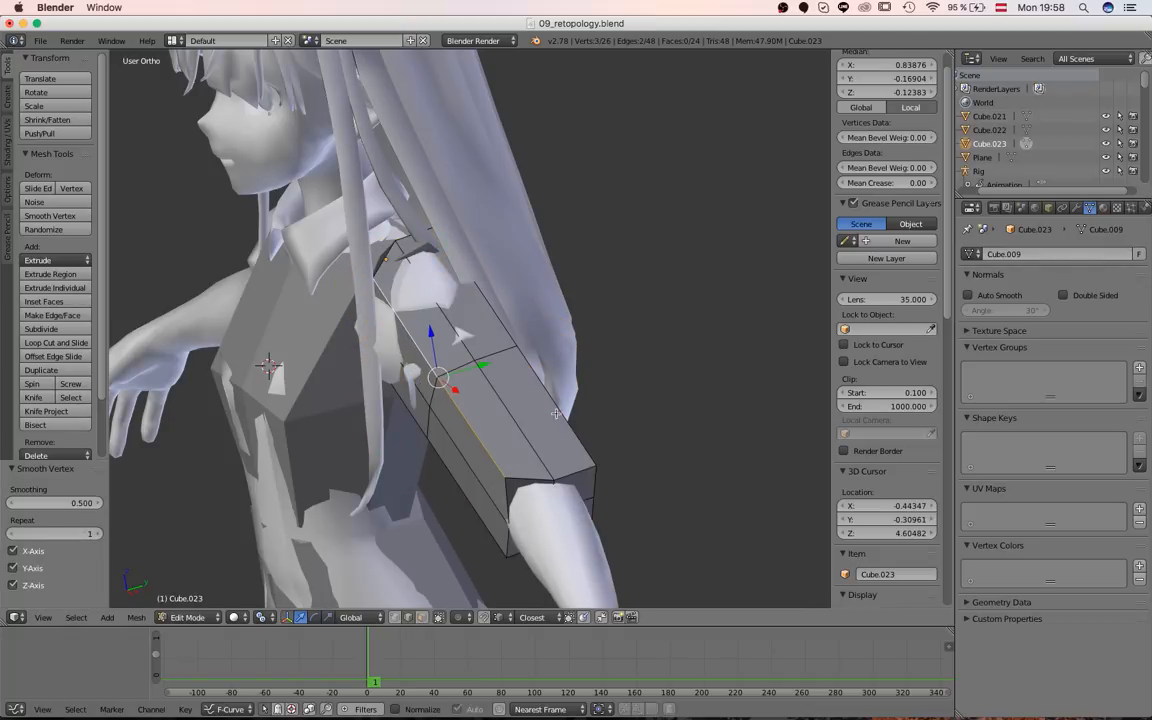
shift+right_click(470, 428)
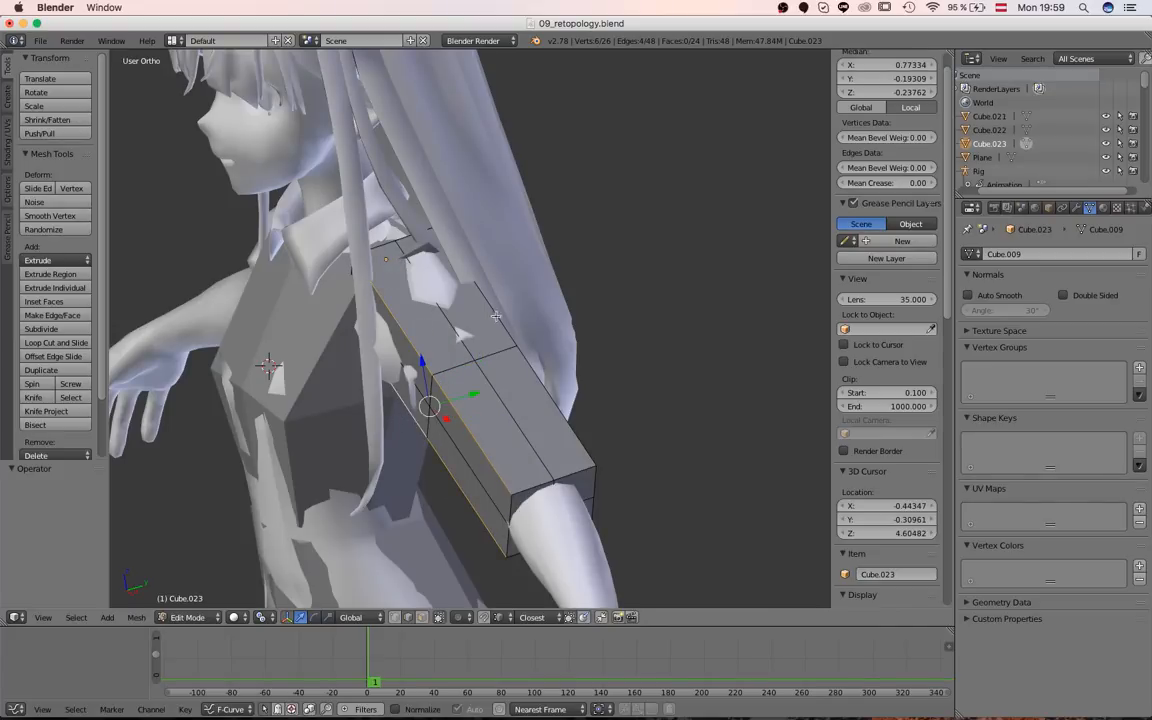
middle_drag(575, 407, 499, 404)
shift+right_click(383, 397)
shift+right_click(426, 384)
key(shift+r)
key(ctrl+z)
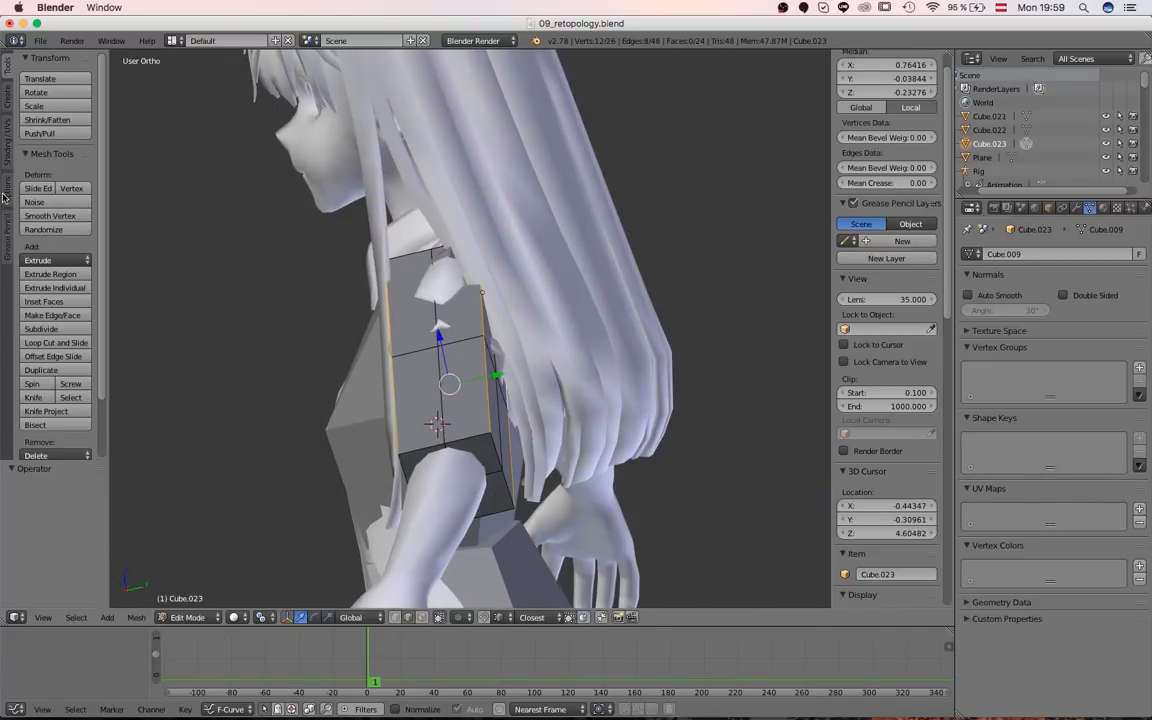
middle_drag(303, 365, 410, 370)
click(70, 218)
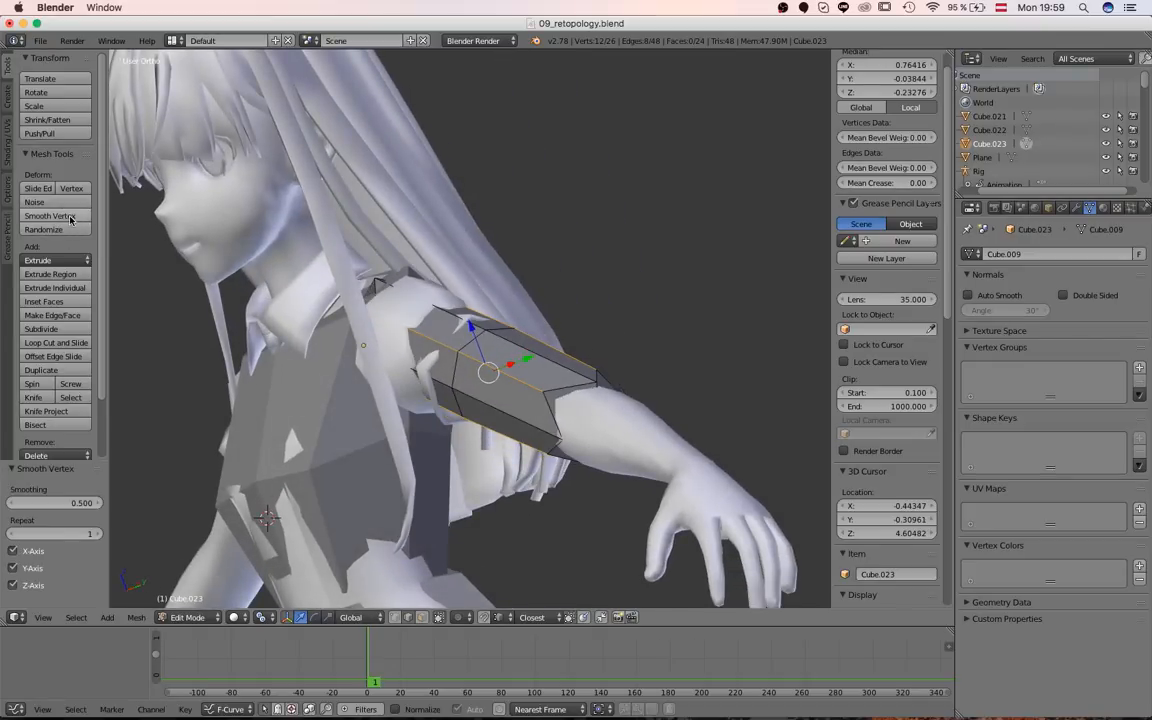
- Select the entire linked arm block and smooth all its vertices
middle_drag(540, 362, 661, 389)
key(a)
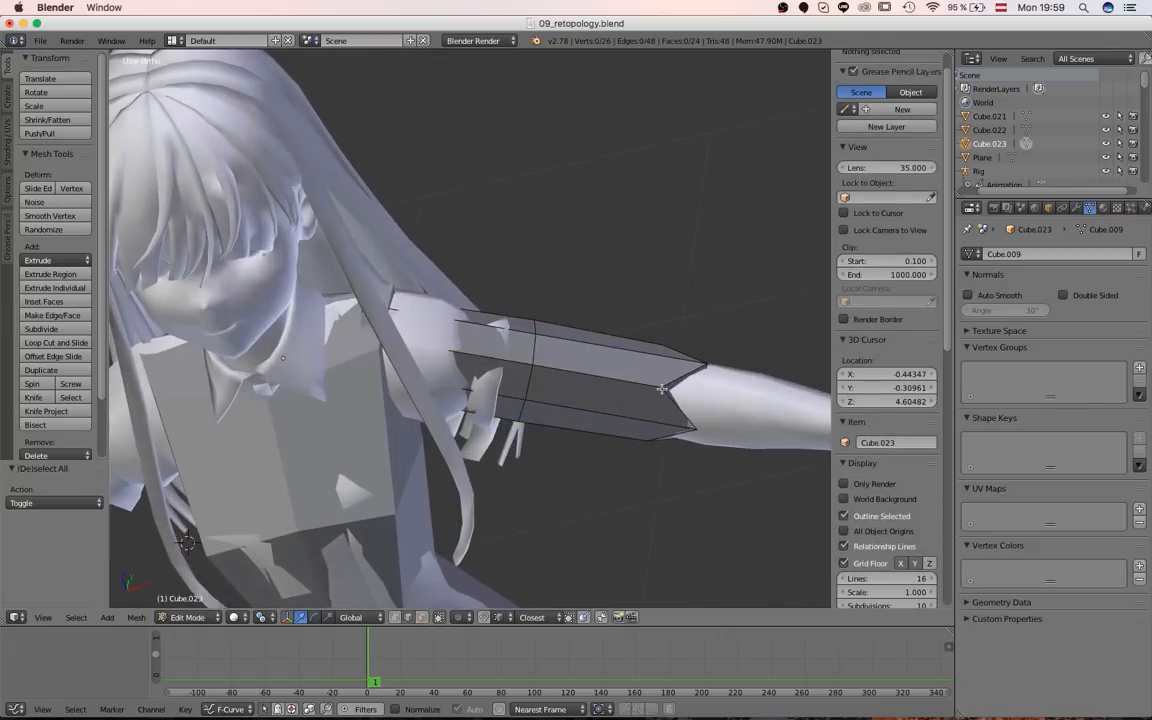
key(l)
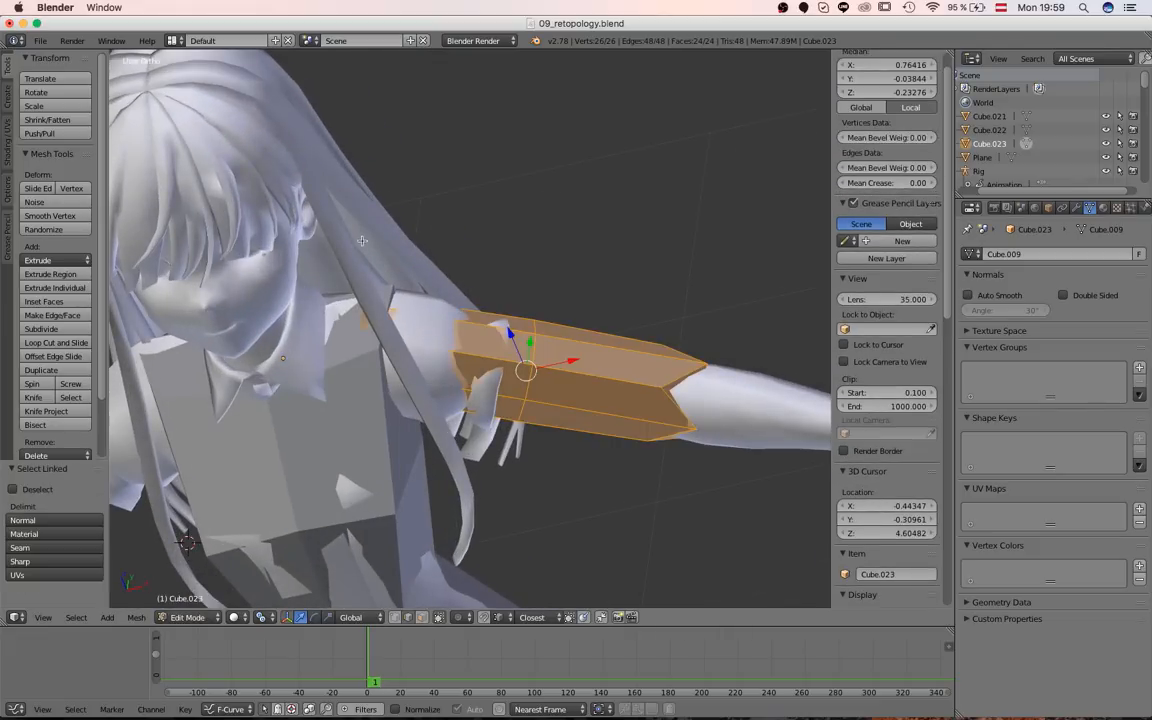
click(50, 216)
- Scale the smoothed arm block to 1.125 and move it about 0.03 outward along the upper arm
key(z)
middle_drag(568, 271, 578, 250)
key(s)
click(612, 249)
key(g)
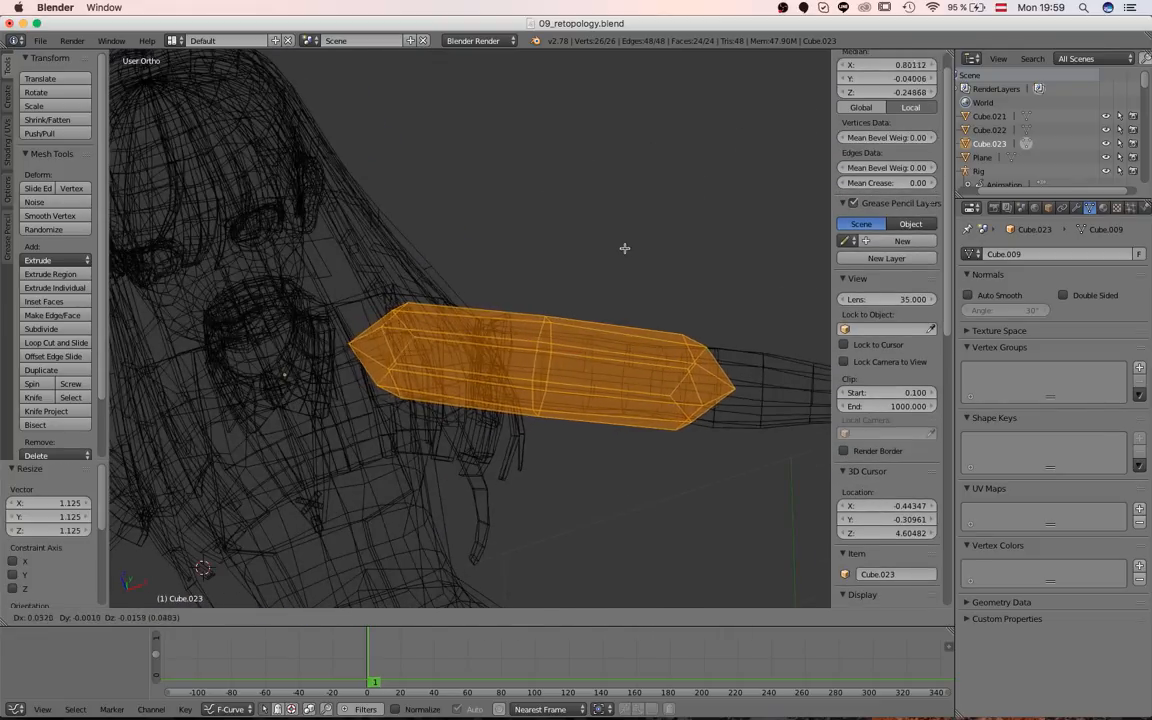
click(617, 270)
- Fine-tune the arm block's size by scaling it by 0.939 and by 1.035
key(z)
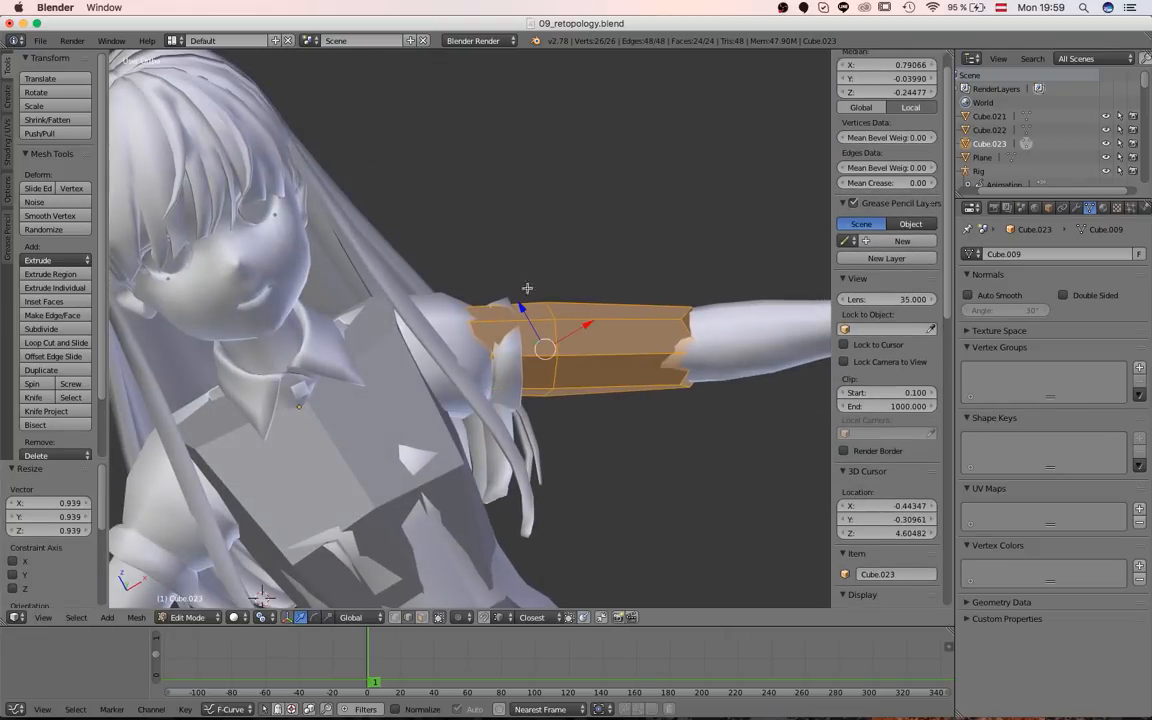
mouse_move(527, 288)
middle_down()
mouse_move(580, 243)
mouse_move(530, 280)
middle_up()
key(s)
click(576, 249)
- Select the edge loop at the arm block's shoulder end and scale it to fit the shoulder
key(z)
alt+right_click(394, 323)
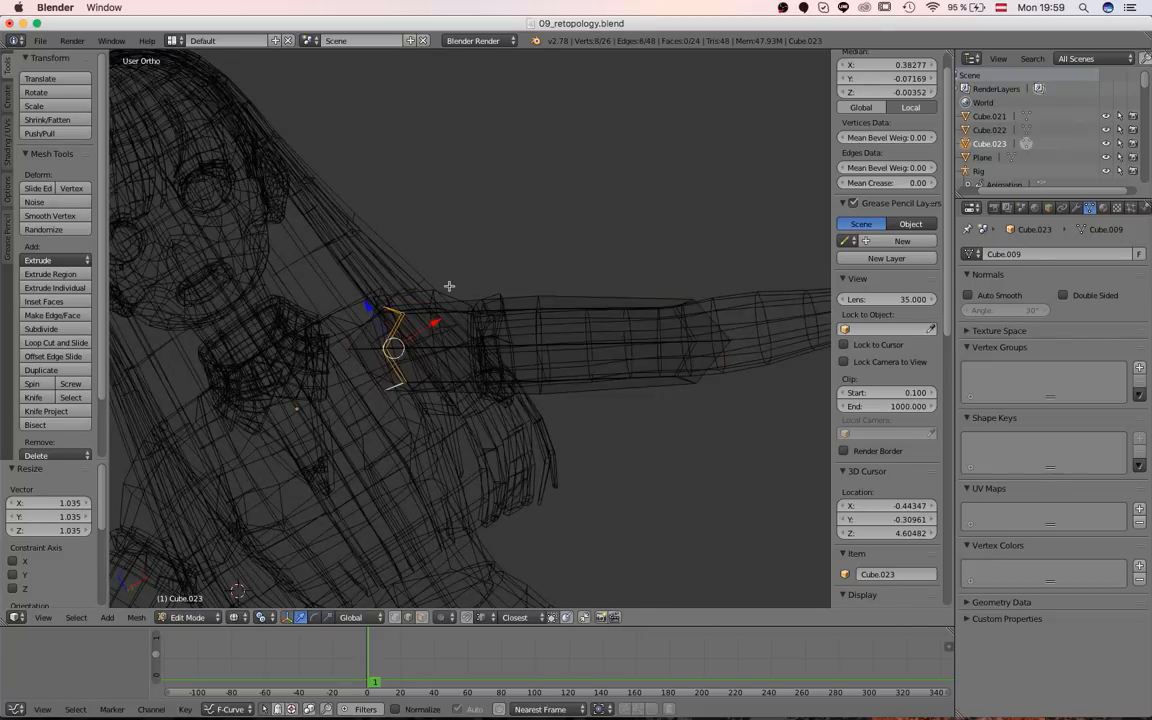
key(z)
key(s)
click(583, 207)
middle_drag(583, 207, 483, 365)
scroll(483, 365, up, 3)
- Duplicate the whole upper arm block and move the copy onto the forearm
key(a)
key(l)
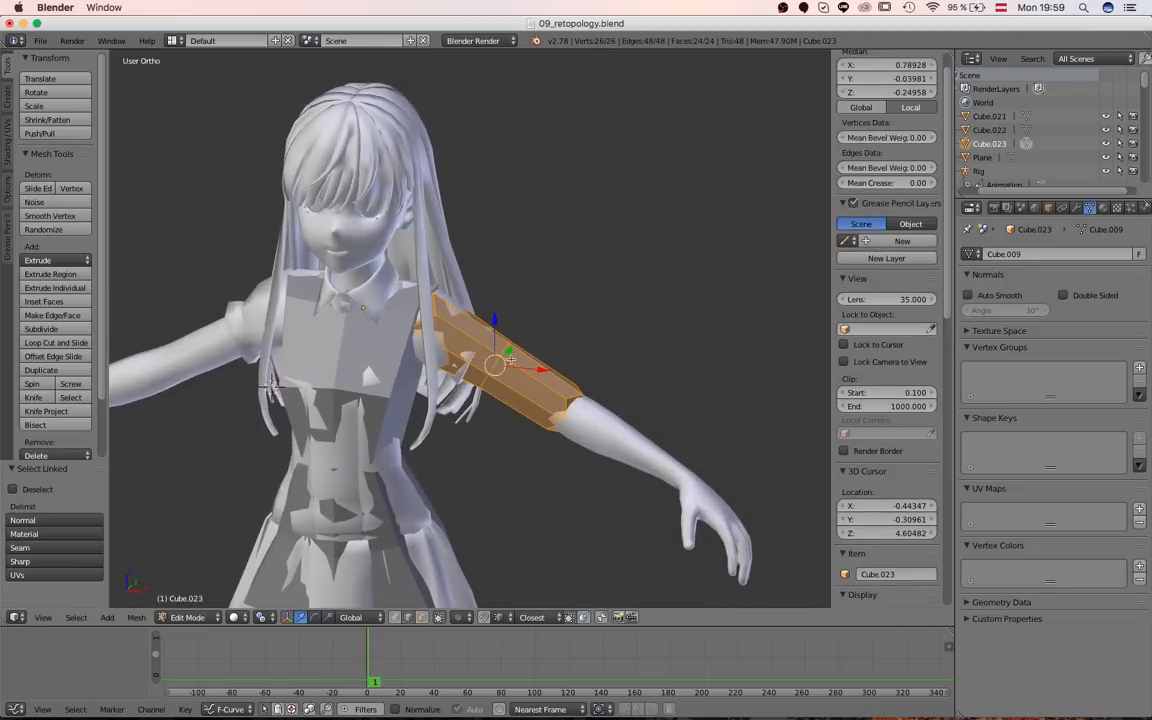
key(KP_1)
key(g)
click(692, 378)
- Rotate the forearm copy about -5.6° in the front view and scale it down slightly
key(r)
click(690, 369)
key(s)
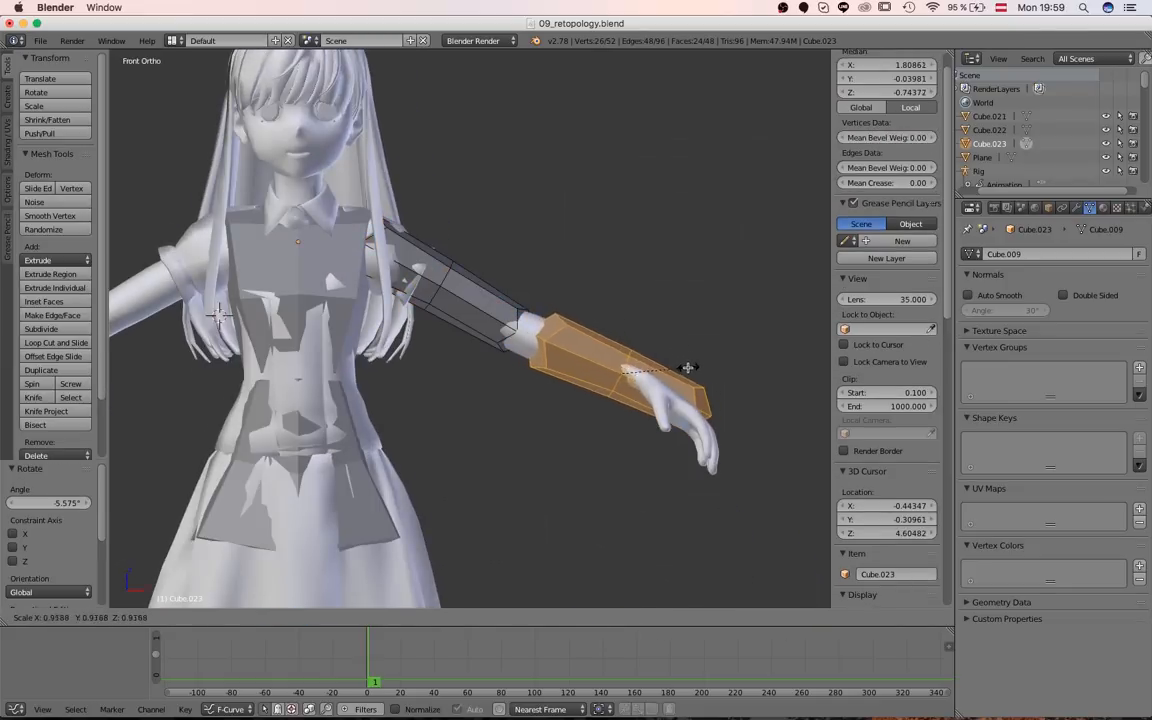
- Fit the forearm block from above by rotating it about 8.2°, scaling it to 0.93 and shifting it onto the forearm
middle_drag(640, 350, 432, 562)
key(r)
click(687, 429)
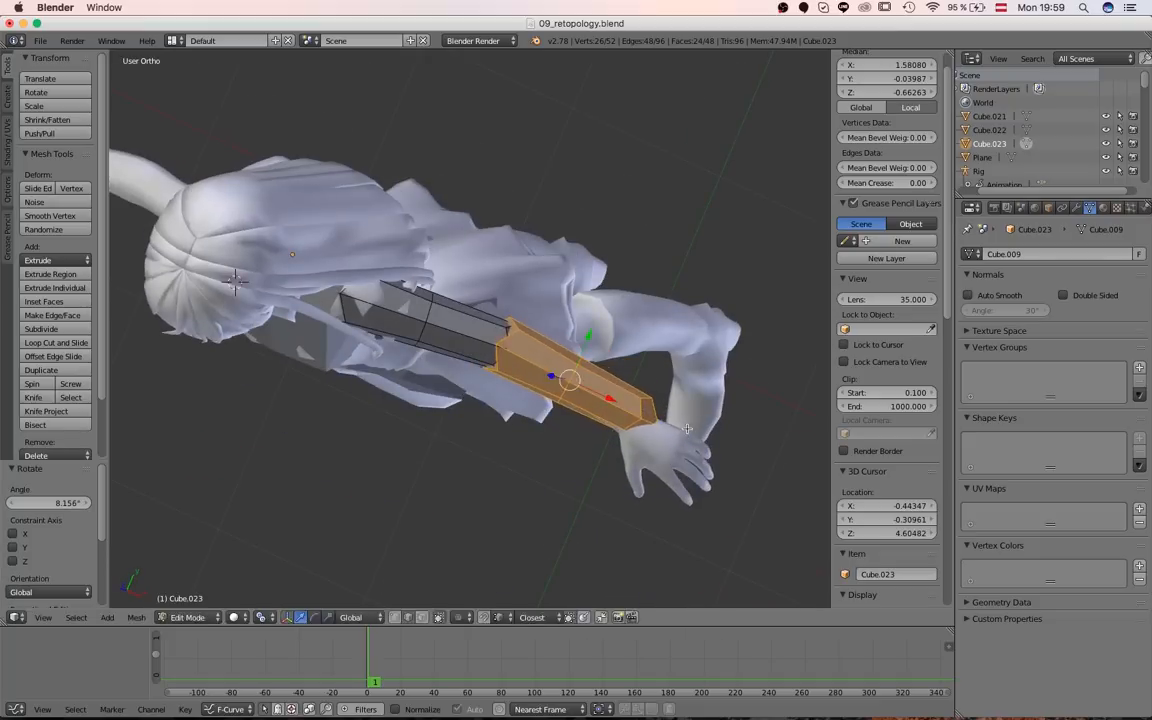
click(670, 440)
key(s)
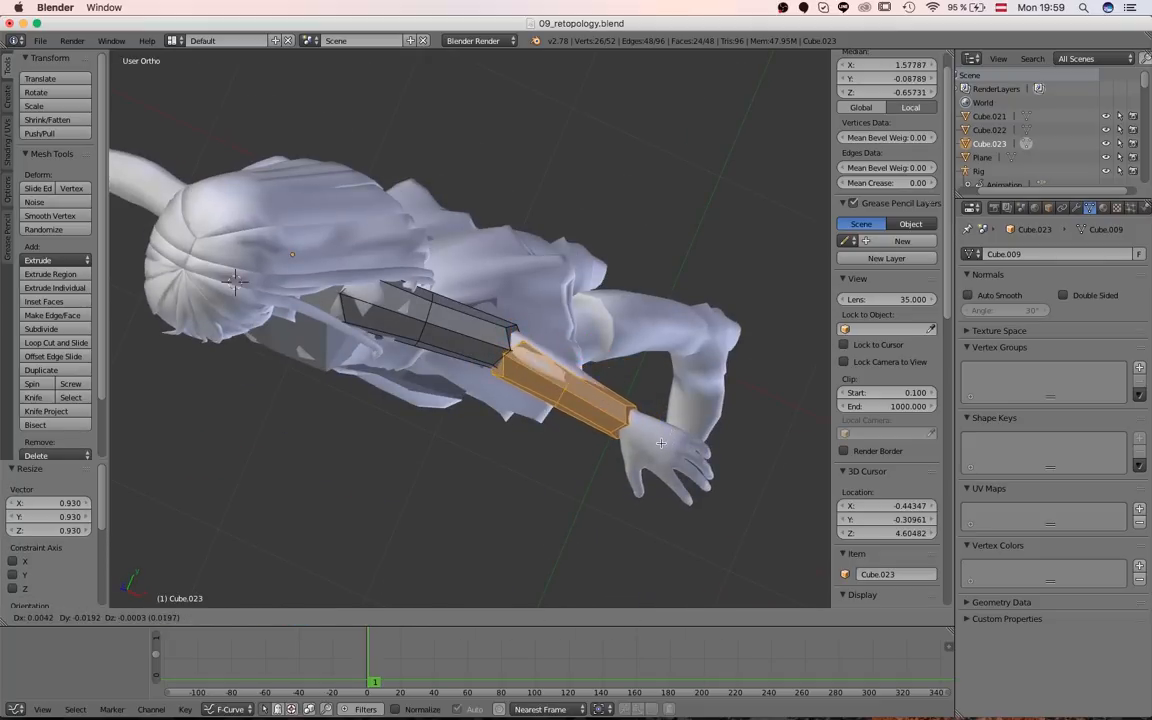
click(660, 447)
middle_drag(660, 447, 391, 368)
key(s)
- Select the forearm block's wrist-end vertices and extrude them twice, a short section at the wrist and a longer one over the hand
scroll(391, 368, up, 5)
key(a)
key(z)
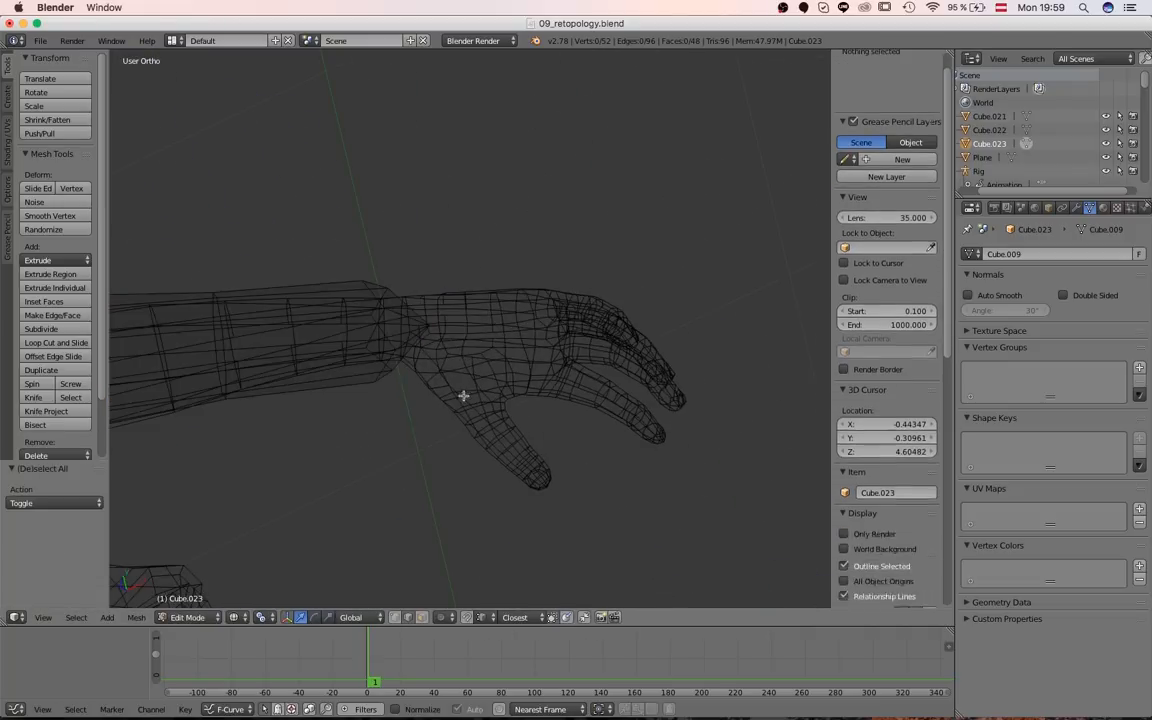
key(b)
drag(463, 396, 319, 242)
key(e)
click(403, 284)
key(e)
click(538, 302)
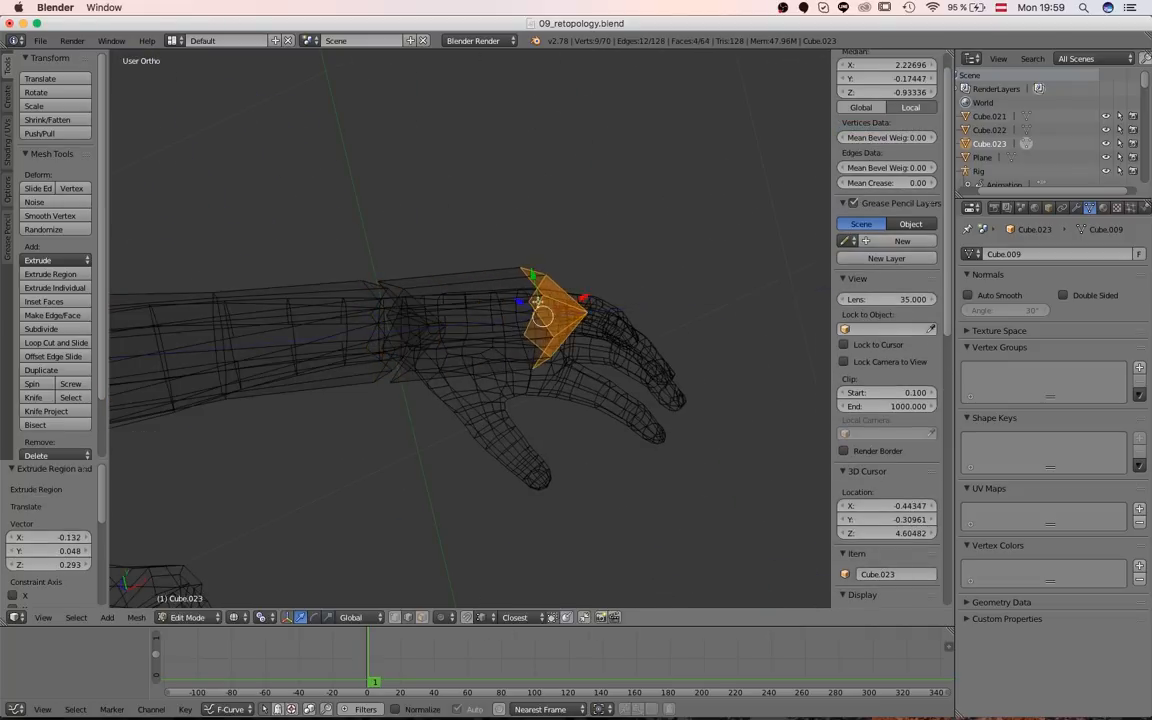
- Move the hand block's end faces about 0.22 along X toward the fingertips and lower them about 0.08 along Z
key(z)
mouse_move(538, 302)
middle_down()
mouse_move(522, 324)
mouse_move(530, 345)
middle_up()
key(g)
click(643, 356)
middle_drag(643, 356, 550, 210)
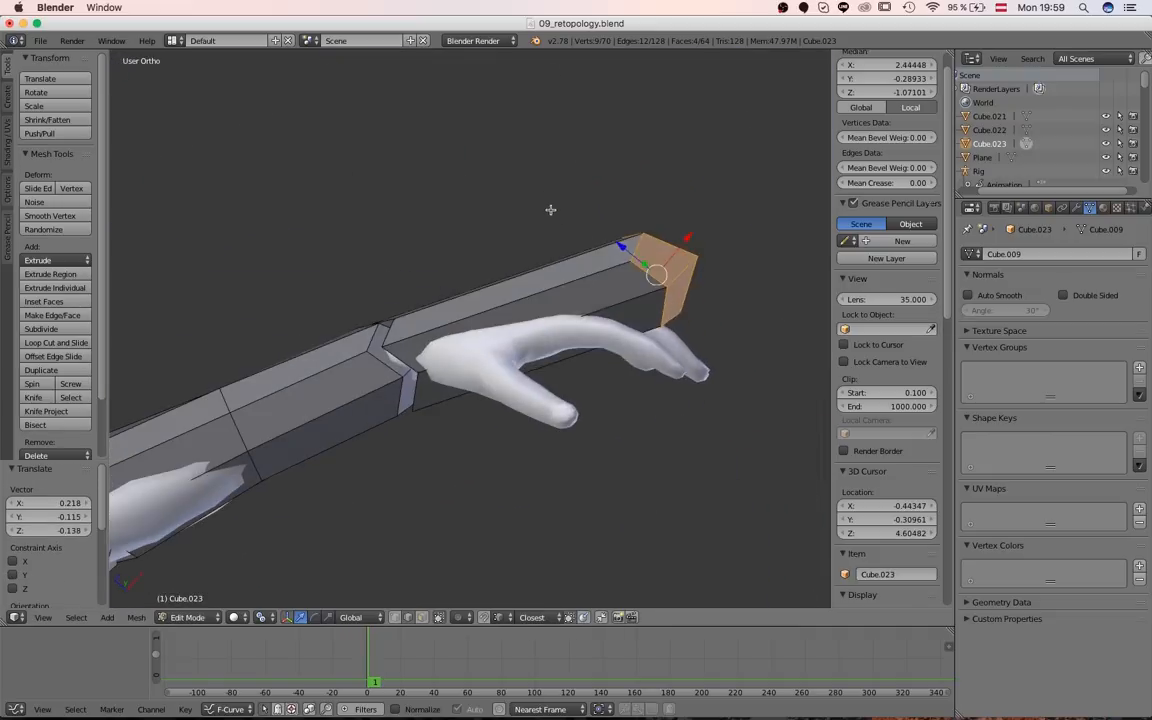
key(g)
click(558, 255)
middle_drag(558, 255, 543, 369)
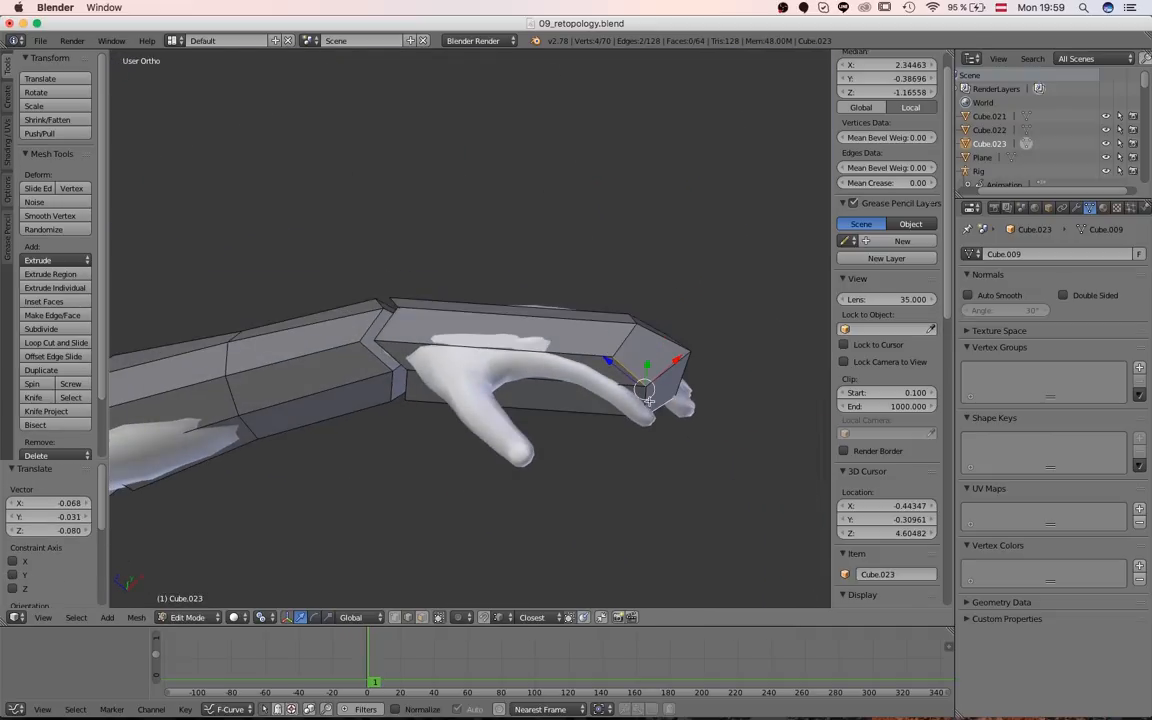
- Move the thumb-side edges of the hand block's end about -0.16 in X, -0.11 in Y and 0.12 in Z
middle_drag(643, 397, 413, 439)
key(g)
click(499, 441)
- Select the little-finger-side edges of the hand block's end and move them outward to widen the block over the hand
shift+right_click(491, 471)
middle_drag(491, 471, 476, 458)
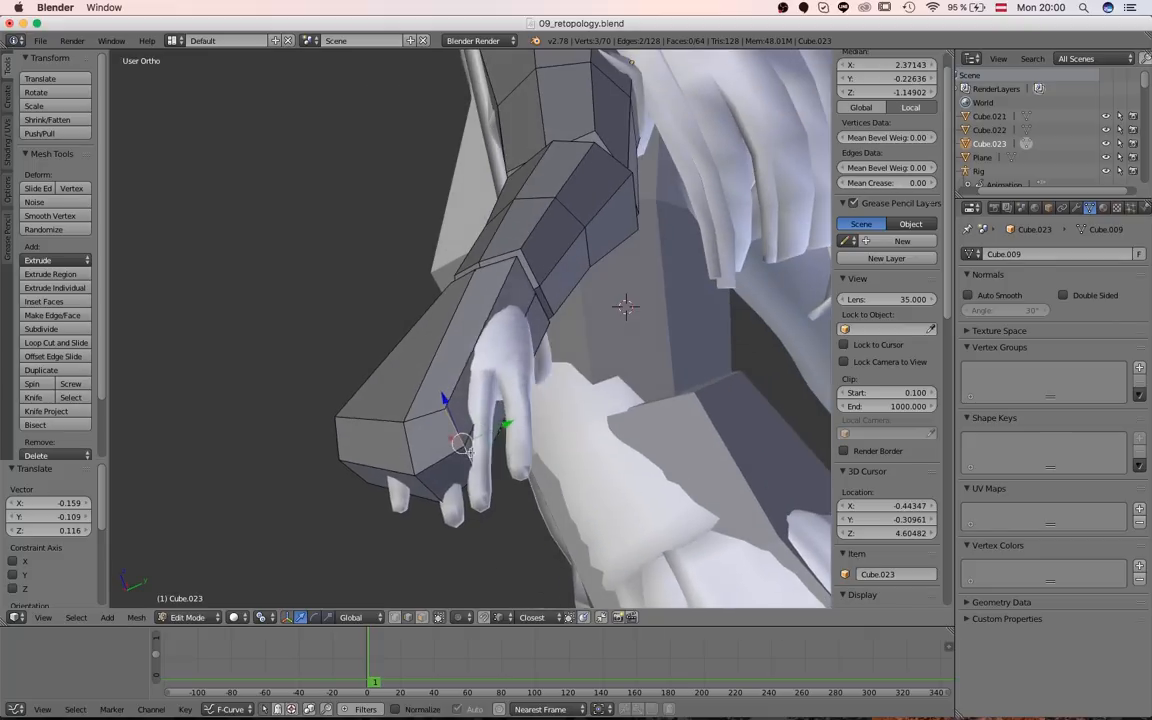
key(g)
click(552, 428)
middle_drag(552, 428, 560, 573)
key(g)
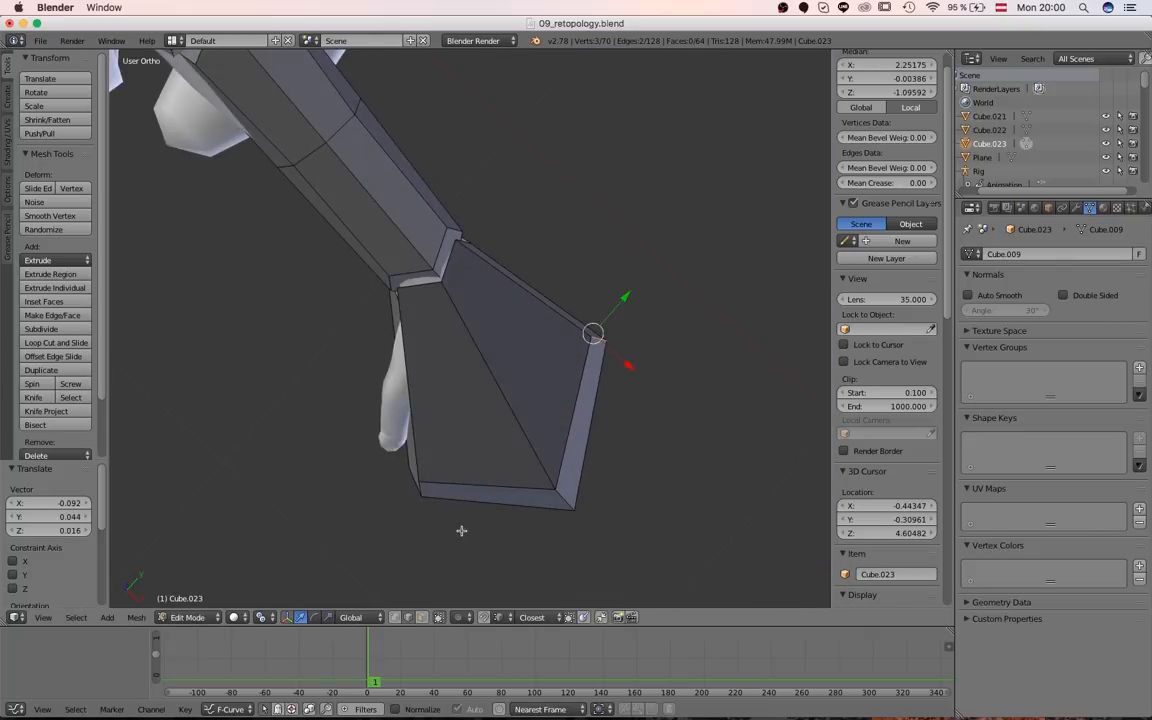
- Pull the thumb-side edges of the hand block's end back over the thumb and deselect everything
middle_drag(461, 531, 426, 512)
key(g)
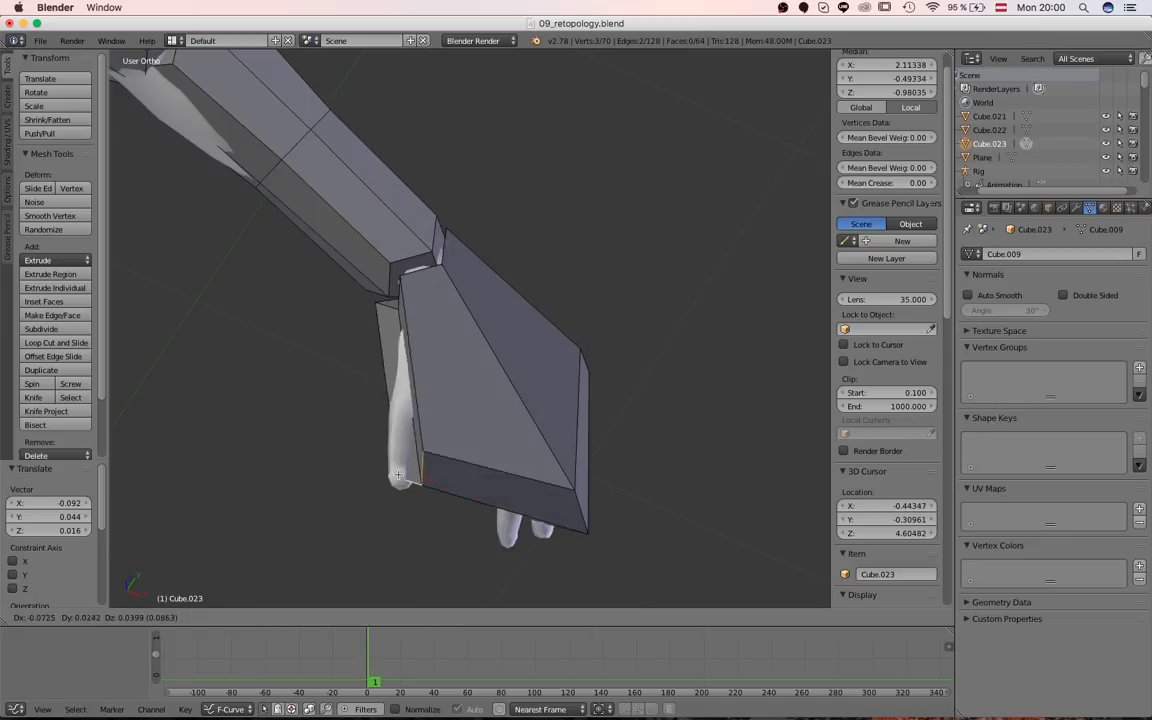
key(a)
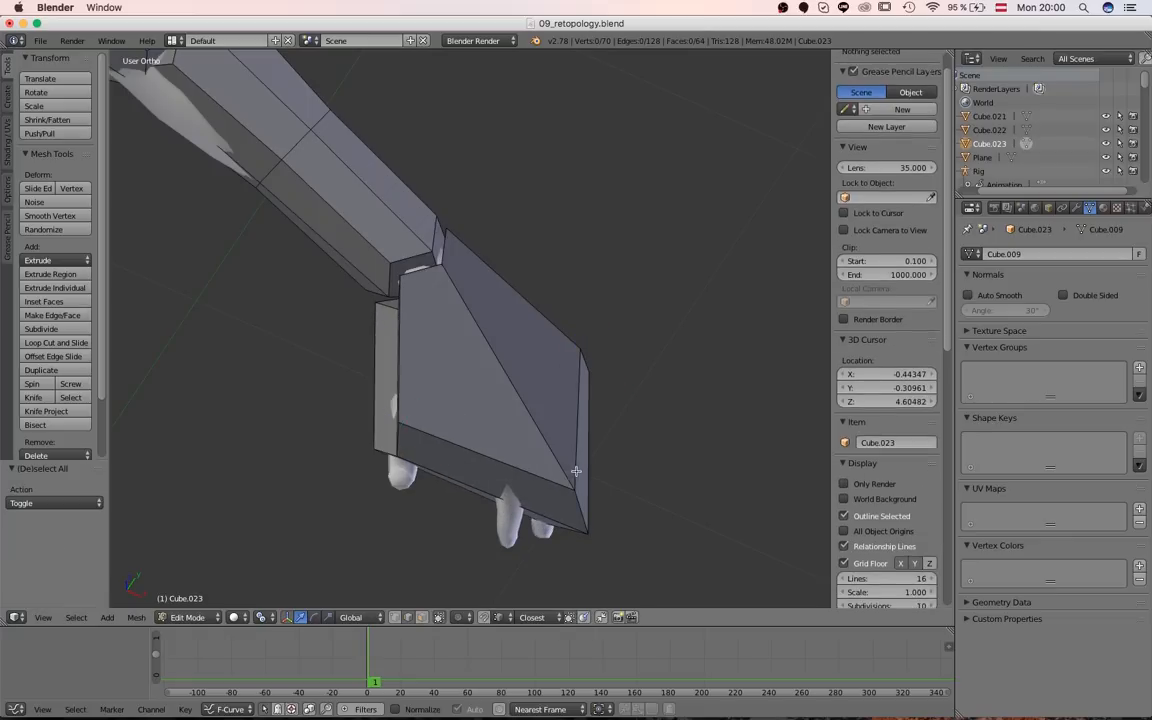
- Smooth the hand block's vertices, scale it up about 1.42 and then by 0.951, and shift it to fit over the hand
key(l)
key(w)
key(o)
key(shift+r)
key(s)
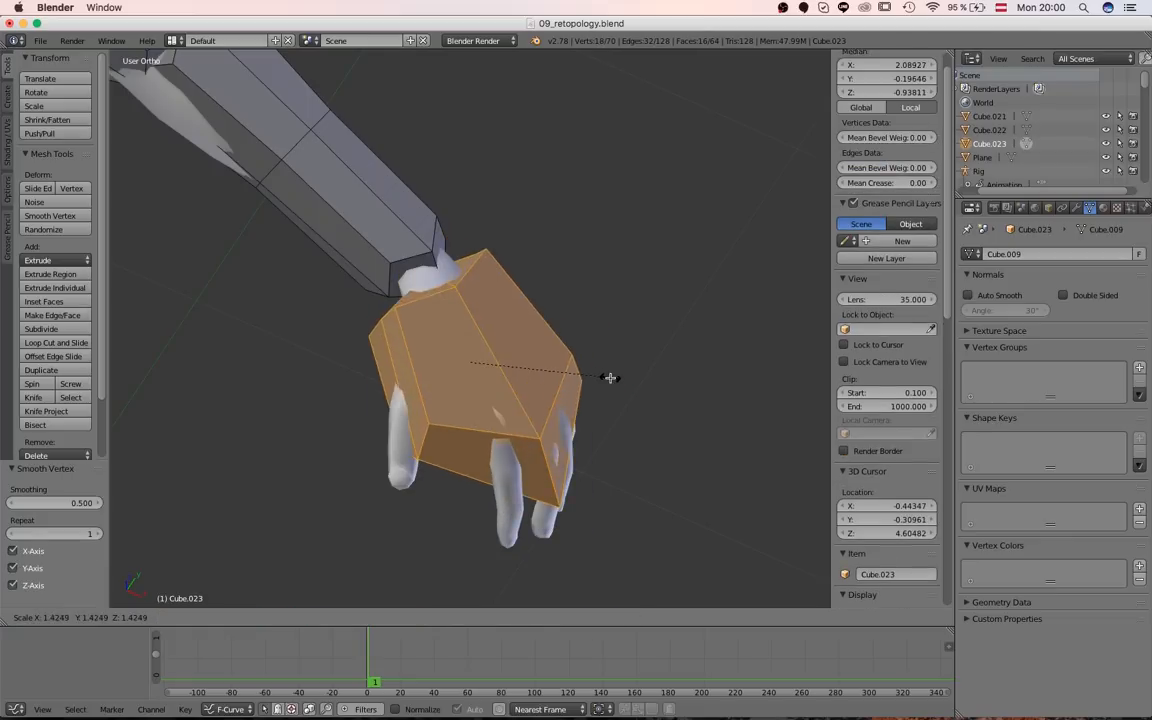
click(609, 378)
key(g)
click(603, 371)
key(s)
click(593, 368)
- Move the thumb-side edges at the hand block's wrist end inward and up toward the wrist
middle_drag(553, 368, 410, 304)
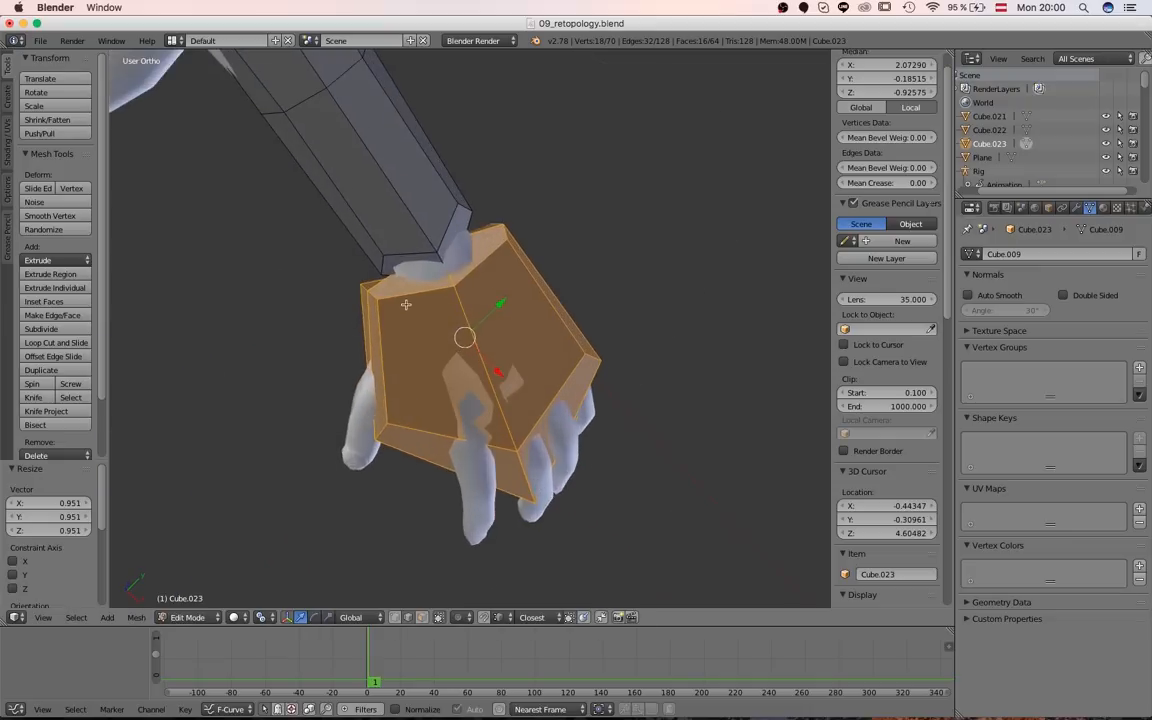
scroll(400, 301, up, 1)
right_click(352, 281)
shift+right_click(338, 277)
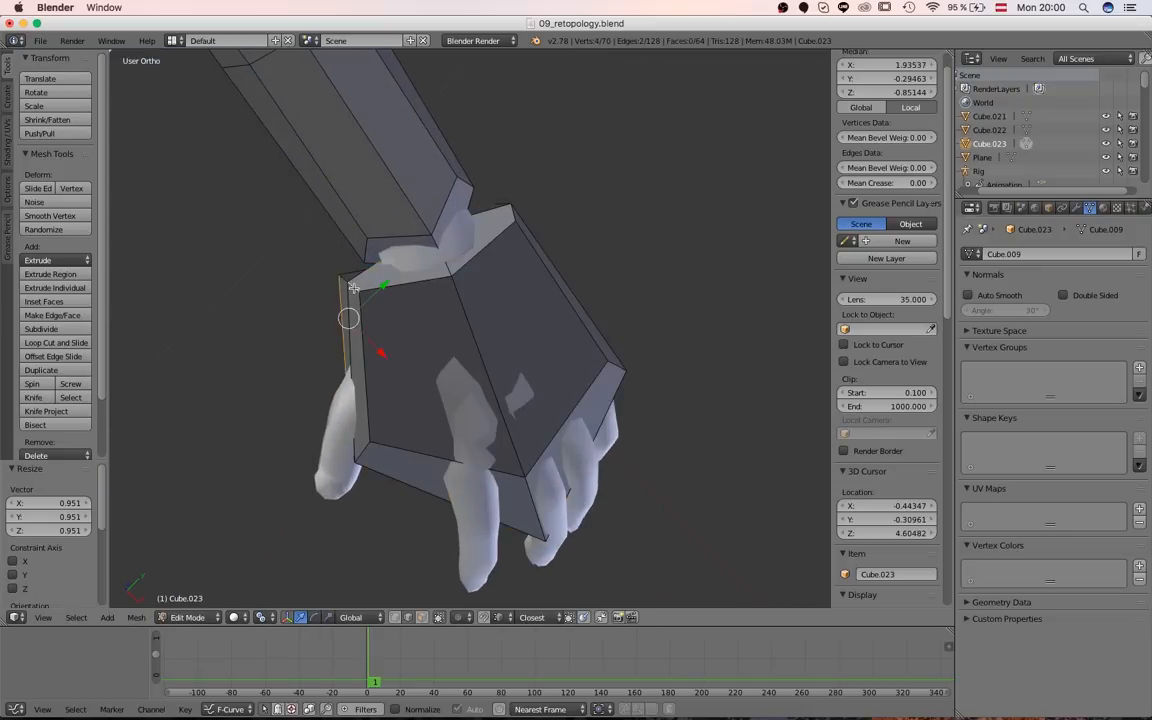
key(g)
click(382, 277)
key(Tab)
scroll(450, 252, down, 2)
key(Tab)
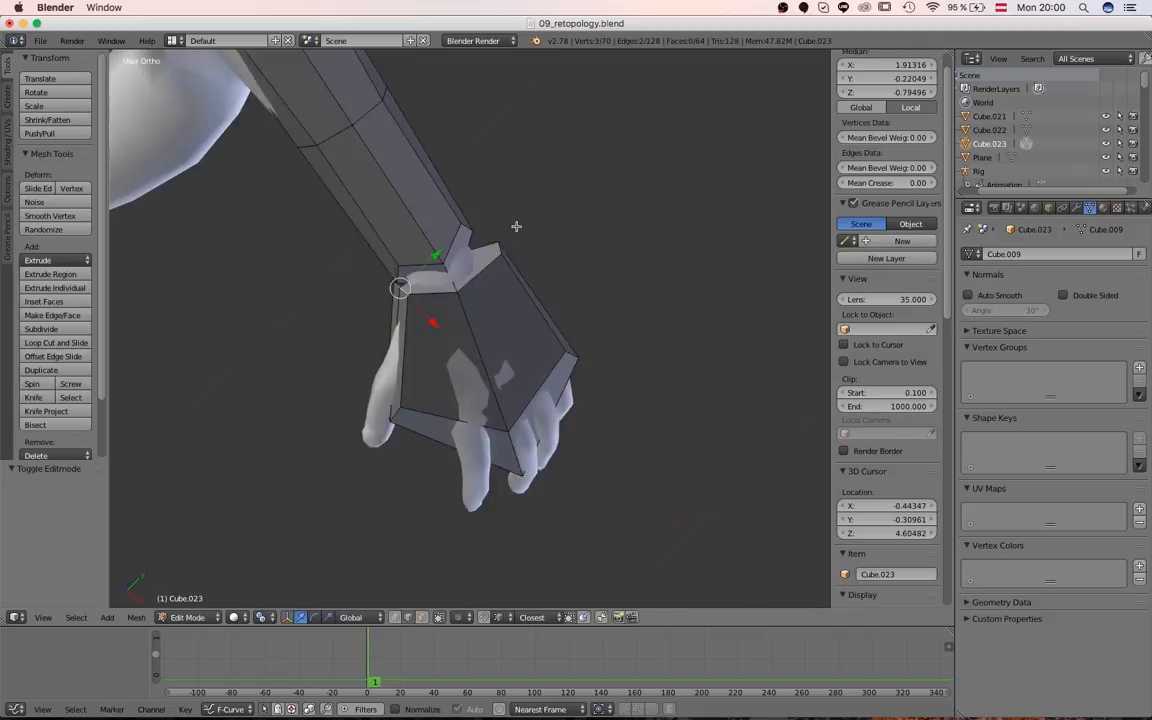
- Move the little-finger-side edges of the hand block's wrist end about -0.015 in X, -0.04 in Y and 0.017 in Z
middle_drag(517, 226, 530, 148)
scroll(530, 148, up, 3)
key(g)
click(485, 182)
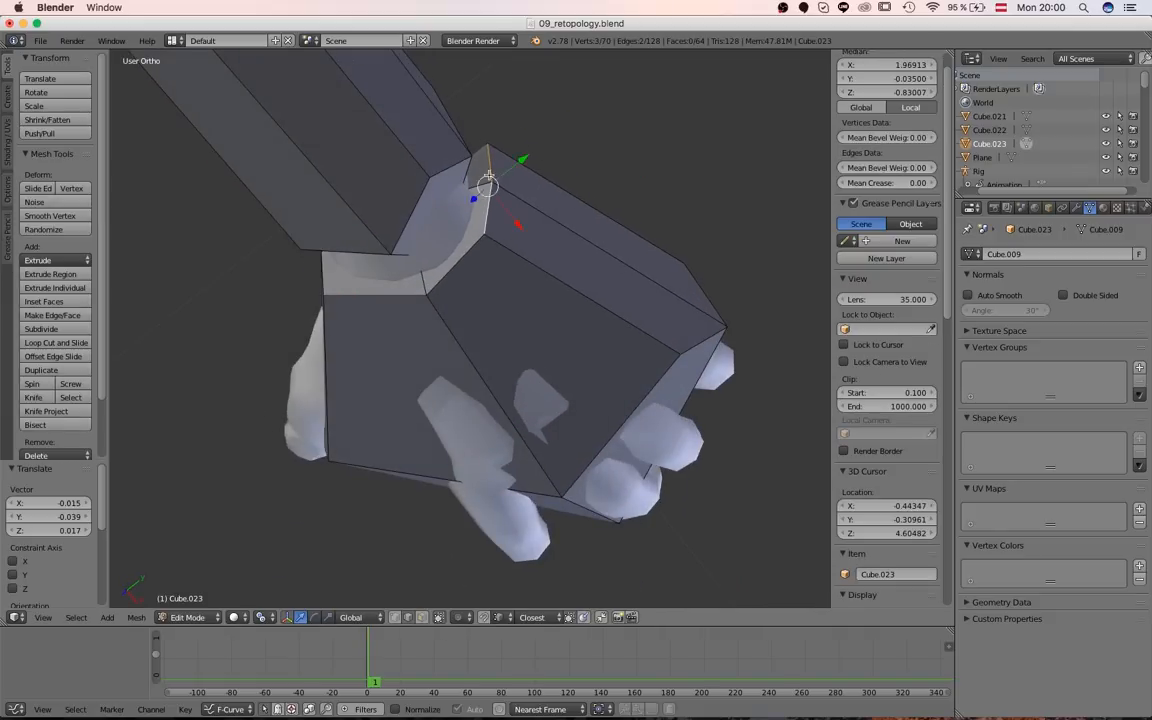
- Smooth the single little-finger-side edge at the wrist end and shift it closer to the wrist, finishing with about -0.026 X and 0.033 Z
right_click(485, 186)
middle_drag(485, 186, 469, 268)
key(w)
key(g)
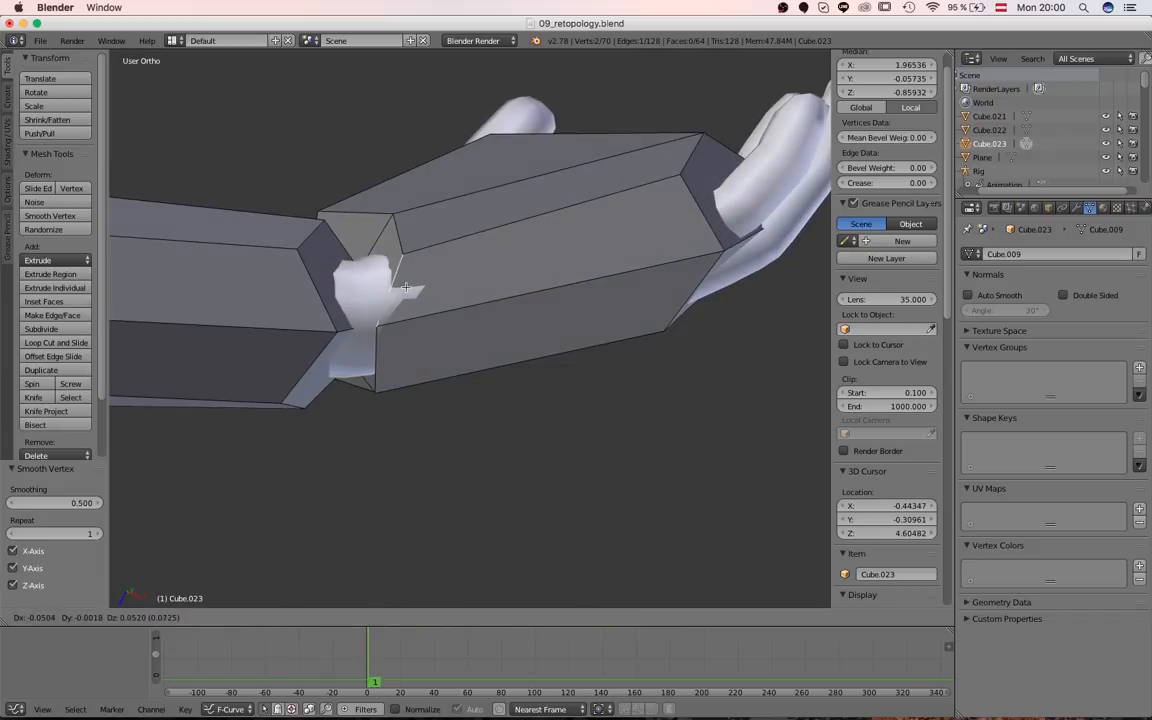
click(412, 228)
key(g)
click(358, 259)
- Move the two middle vertices of the hand block's wrist end about -0.03 in X, 0.01 in Y and 0.02 in Z
scroll(358, 280, down, 6)
middle_drag(356, 302, 384, 620)
scroll(380, 460, up, 5)
right_click(450, 211)
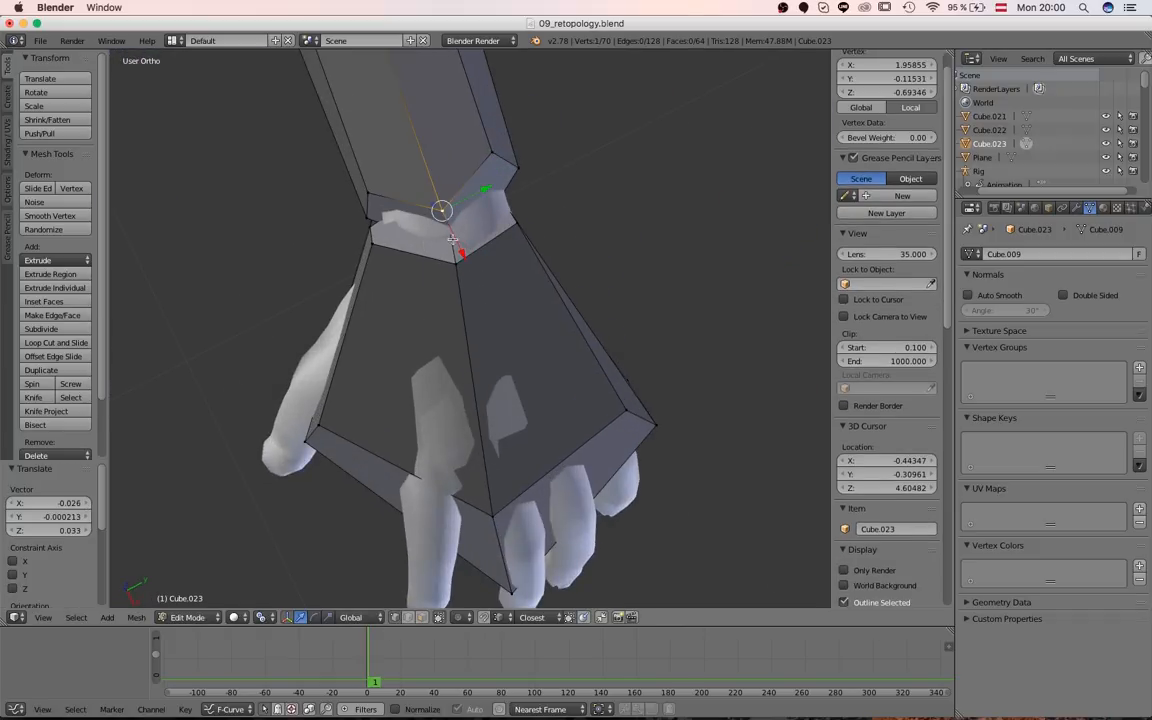
key(z)
shift+right_click(452, 262)
mouse_move(452, 262)
middle_down()
mouse_move(432, 202)
mouse_move(483, 242)
mouse_move(517, 201)
middle_up()
key(g)
key(z)
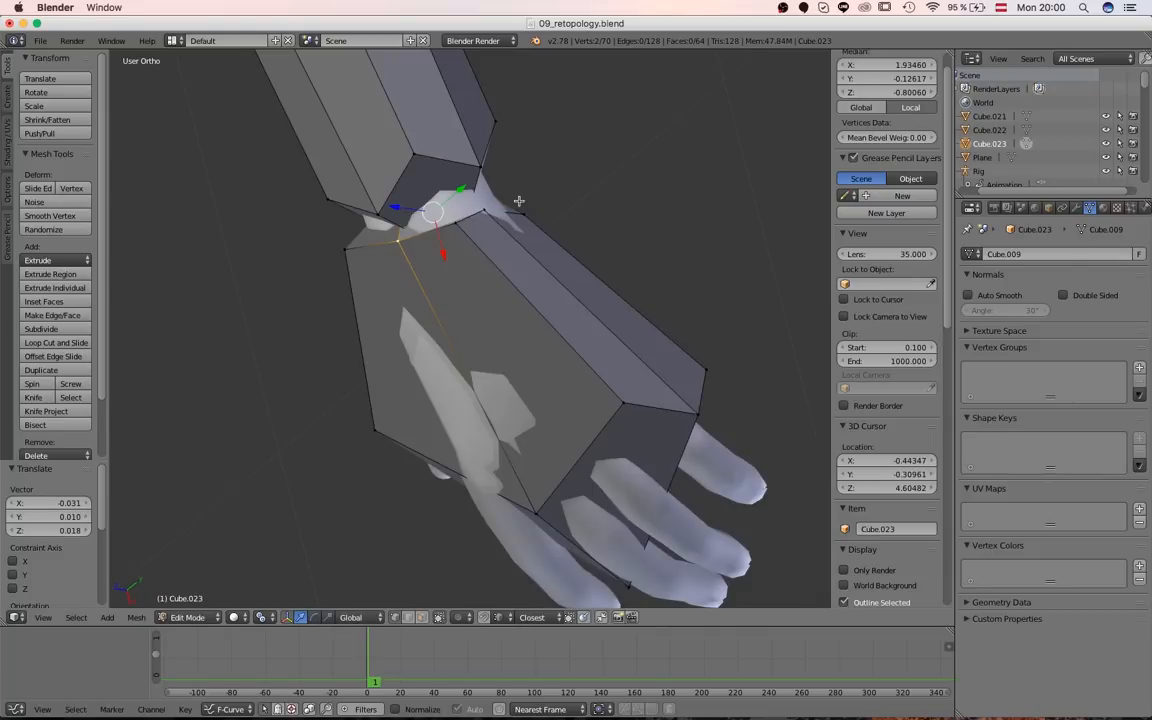
- Smooth the vertices on the little-finger side of the hand block's wrist end
right_click(488, 208)
key(g)
right_click(482, 214)
right_click(468, 225)
key(w)
click(475, 226)
right_click(490, 216)
key(w)
click(508, 218)
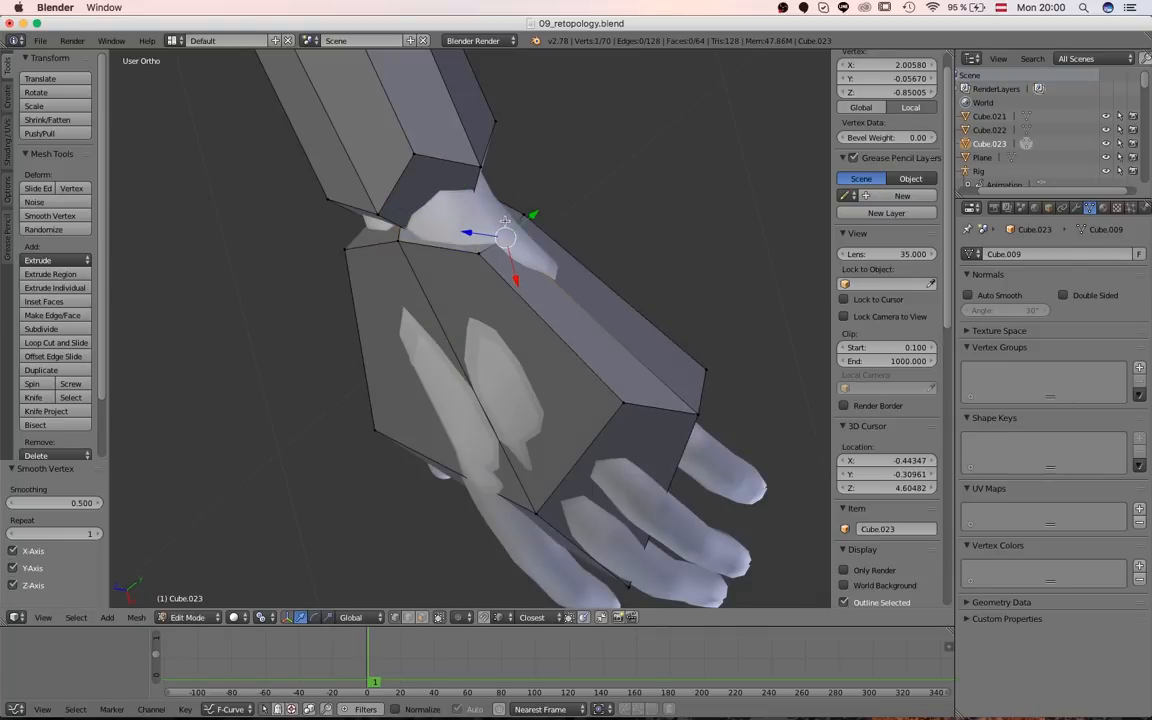
- Move the three little-finger-side wrist vertices about -0.056 in X, 0.013 in Y and 0.027 in Z, and deselect everything
shift+right_click(472, 256)
shift+right_click(516, 221)
key(g)
click(494, 185)
scroll(490, 200, down, 5)
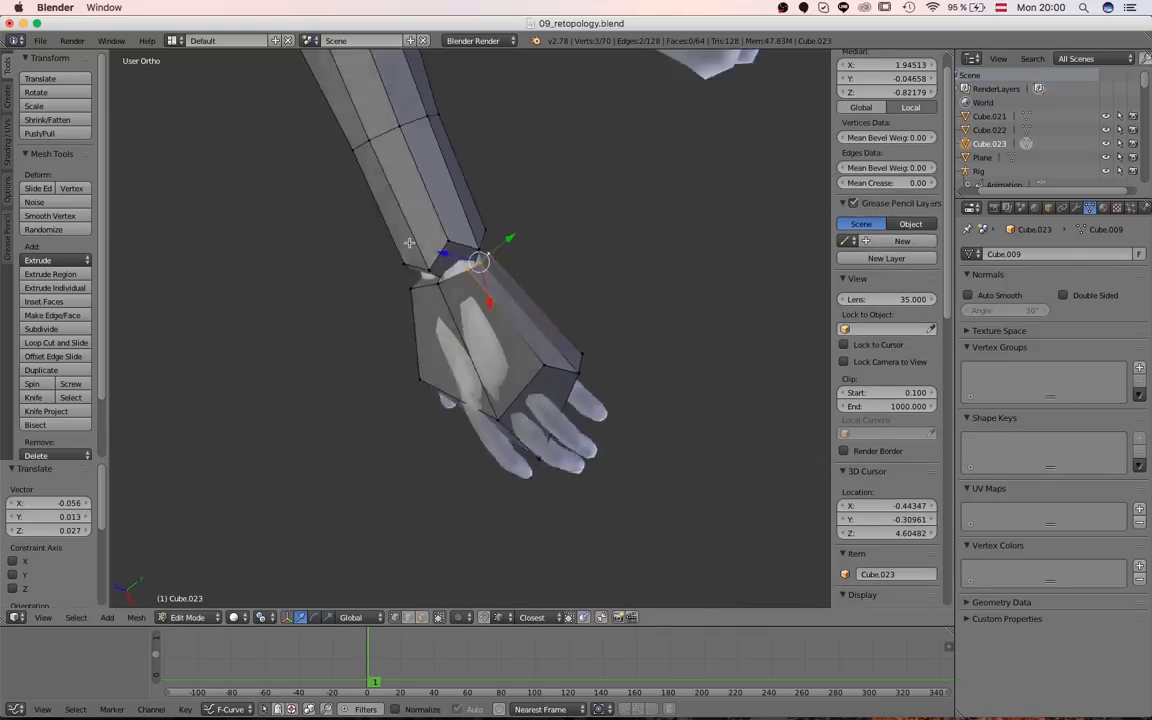
key(a)
- Examine the arm and hand blocks against the whole character in front view
middle_drag(470, 270, 296, 349)
scroll(416, 369, down, 2)
key(Tab)
scroll(424, 334, up, 5)
scroll(519, 260, down, 6)
key(KP_1)
scroll(583, 290, up, 2)
key(Tab)
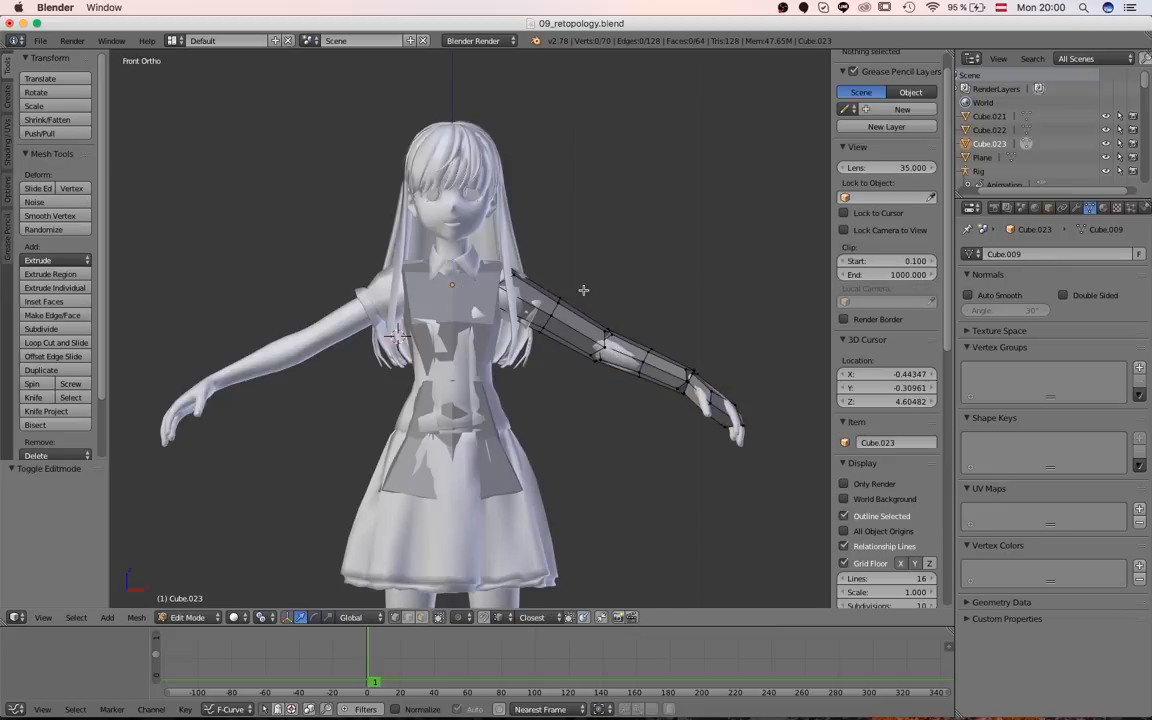
- Add a Mirror modifier on the X axis to the arm blocks and apply it
click(1077, 207)
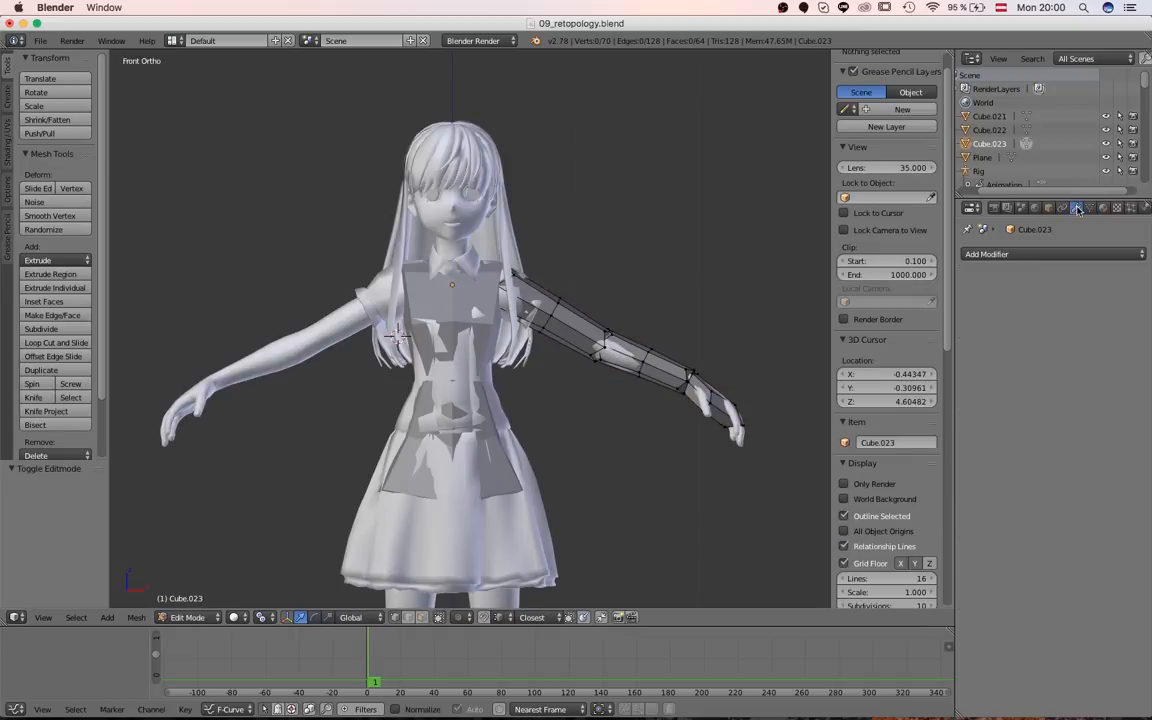
click(983, 253)
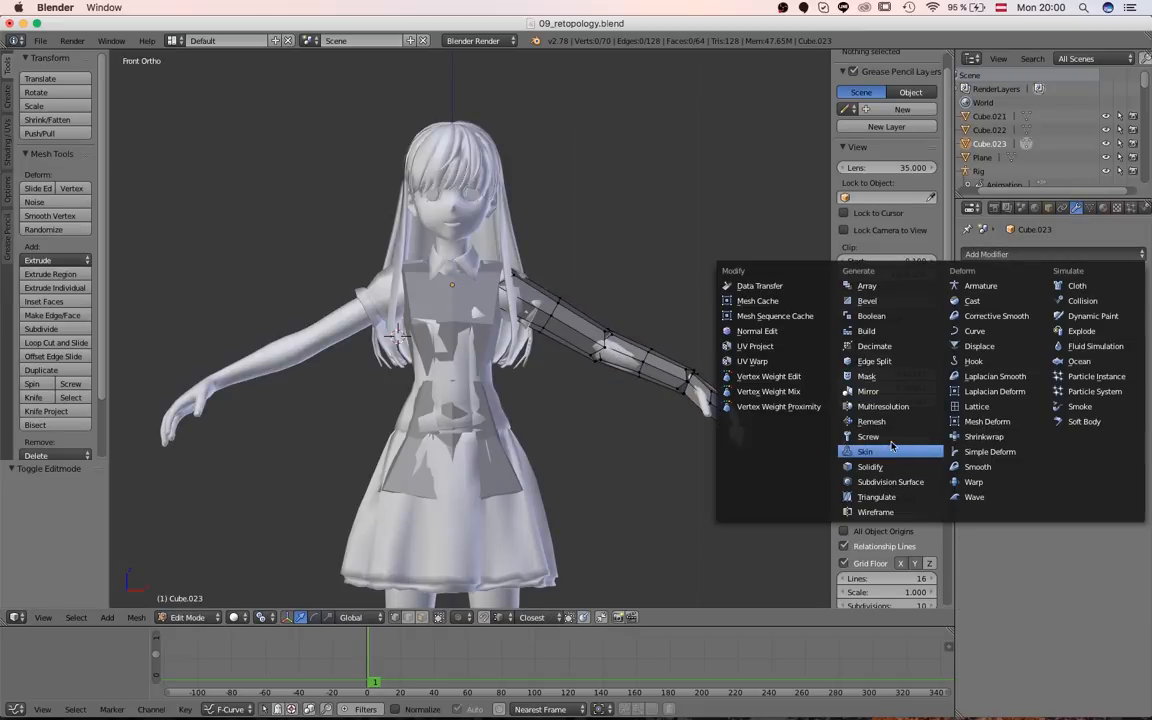
click(880, 391)
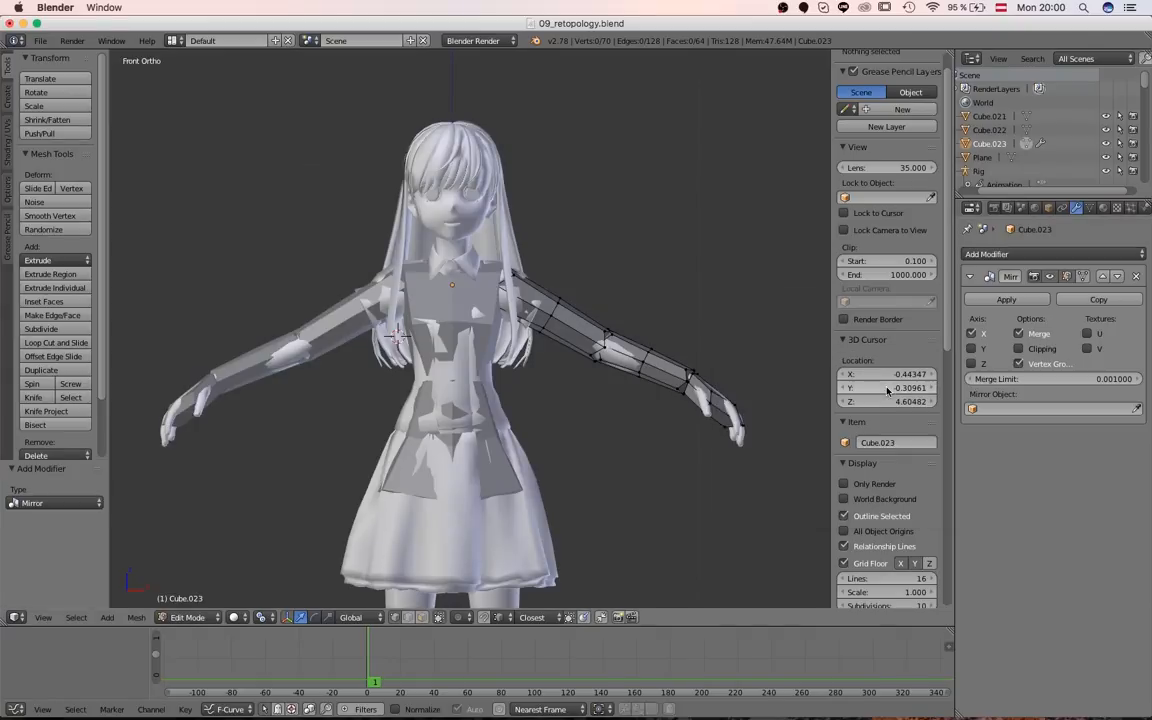
key(Tab)
click(1006, 299)
key(Tab)
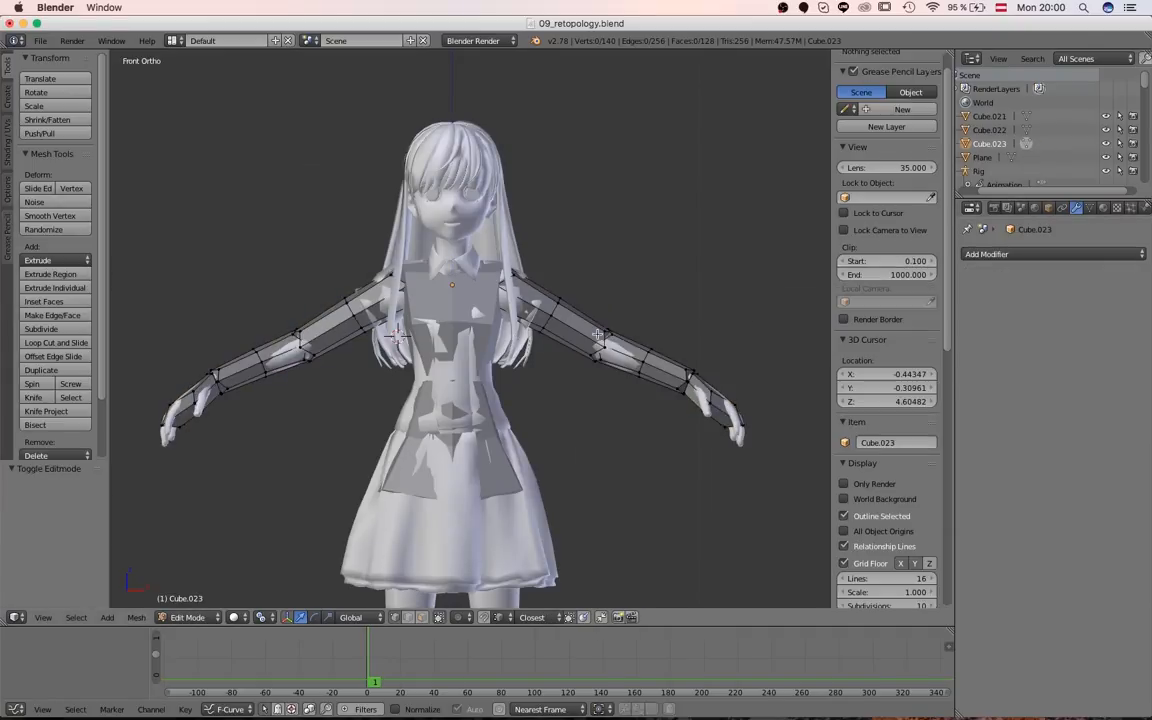
- Separate all the arm blocks by loose parts into individual objects
key(a)
key(a)
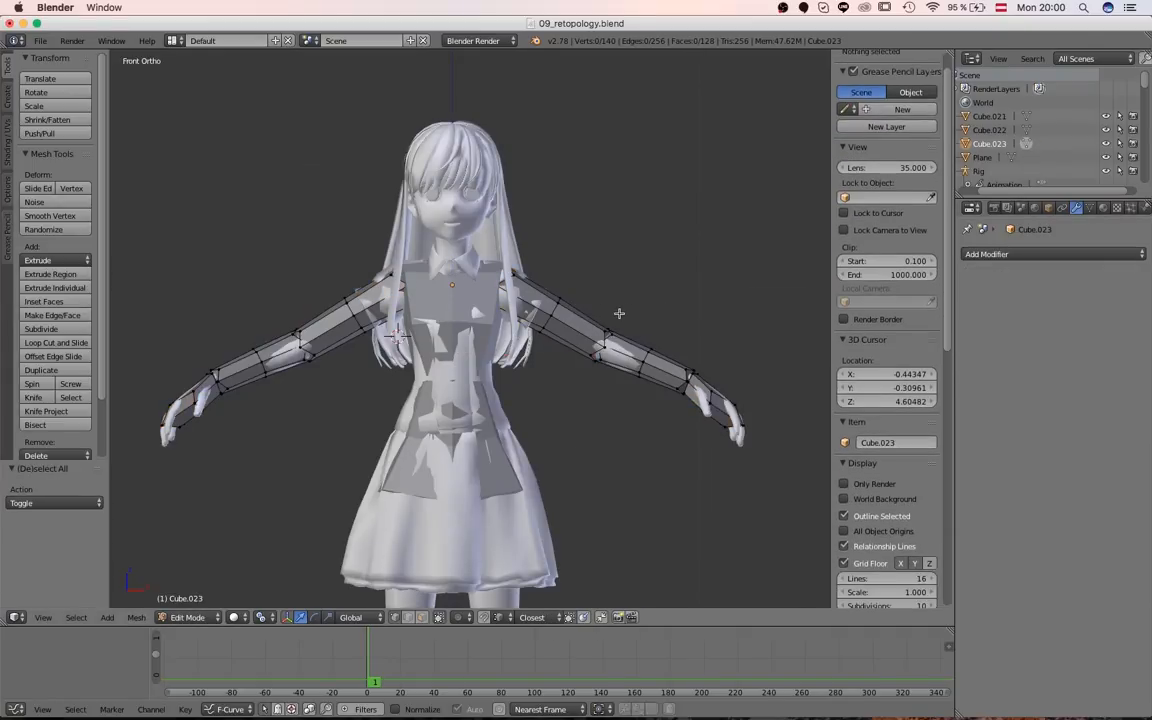
key(a)
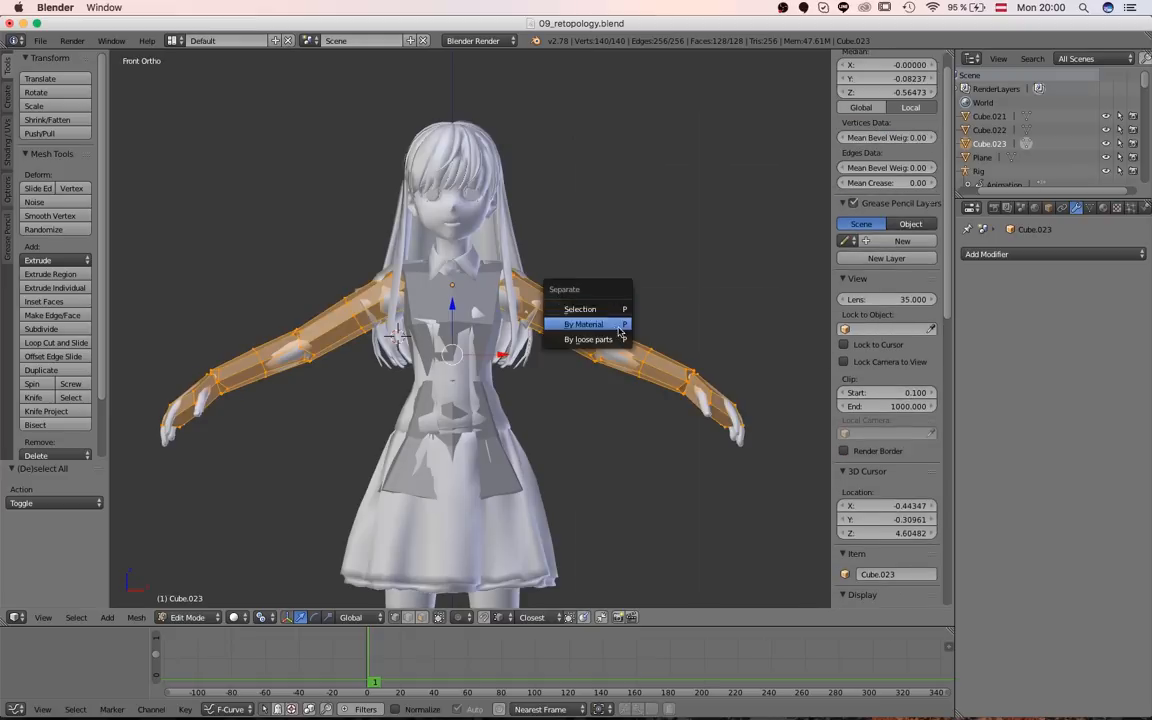
click(609, 339)
key(Tab)
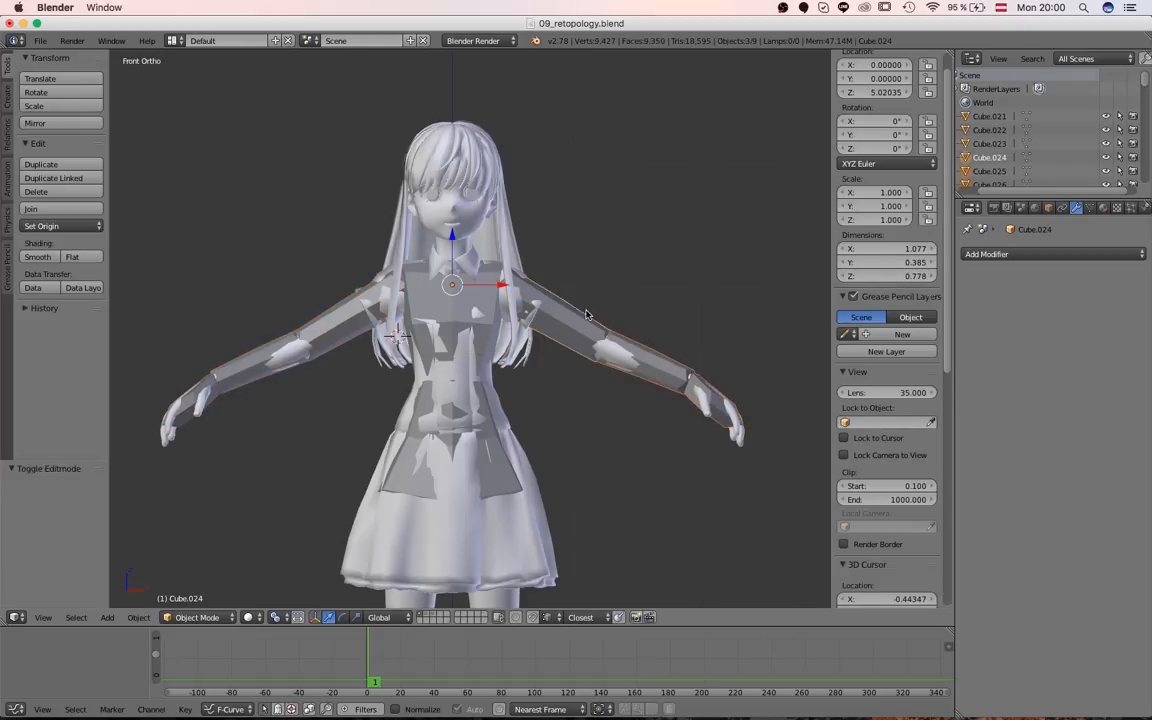
- Move the selected torso, hip and arm blocks to layer 3 and display that layer
scroll(400, 330, up, 4)
right_click(430, 298)
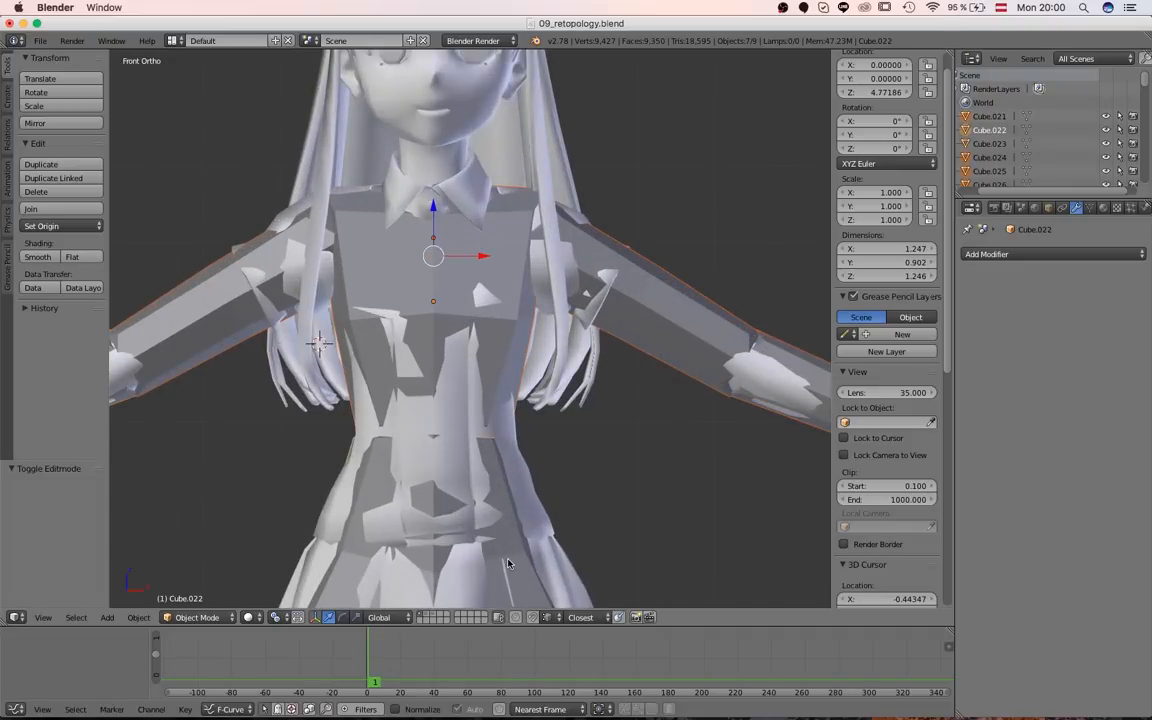
key(m)
key(3)
key(Return)
key(3)
scroll(508, 564, down, 4)
middle_drag(477, 390, 364, 418)
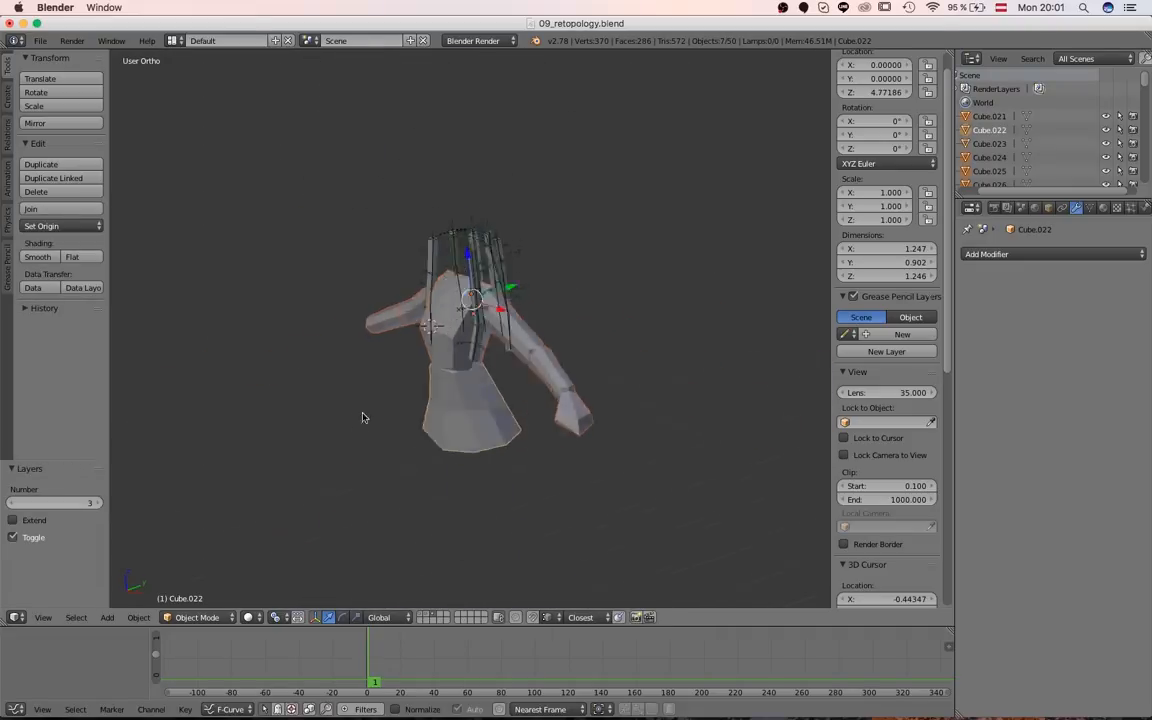
- Deselect all the blocks and open the upper arm block for mesh editing
key(a)
scroll(364, 418, up, 6)
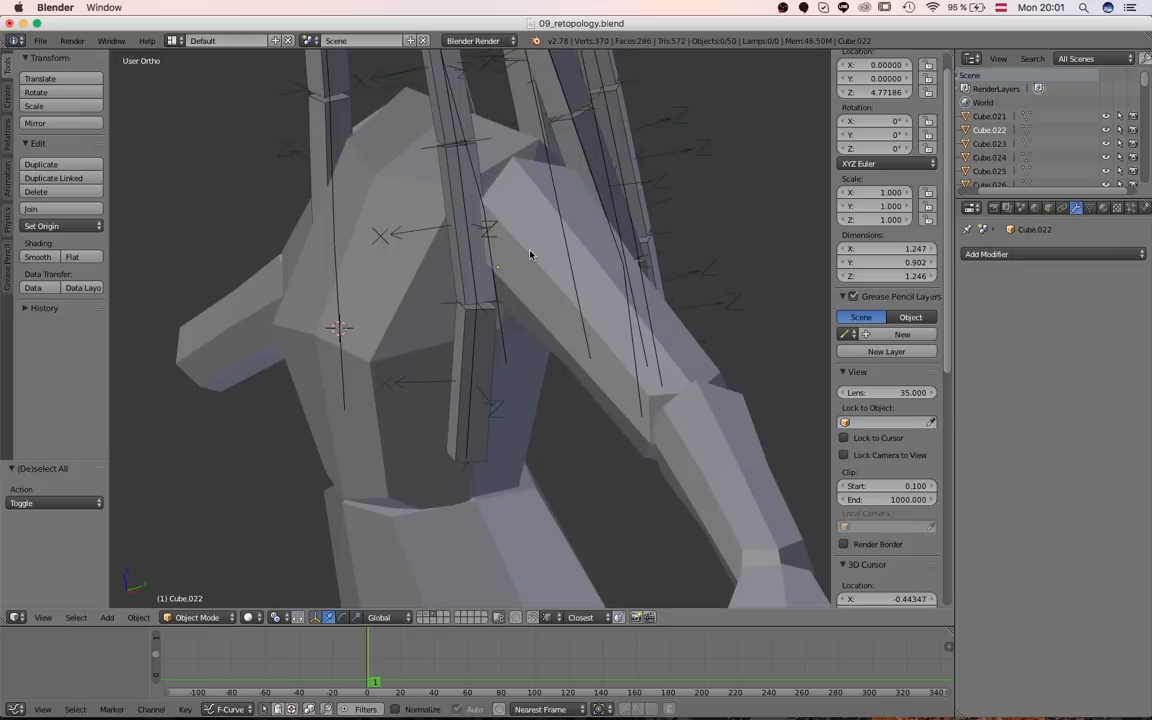
right_click(530, 253)
middle_drag(530, 255, 525, 429)
scroll(505, 350, up, 4)
key(Tab)
- Move the lower front vertex at the upper arm block's shoulder end 0.028 along Y in side view
right_click(494, 316)
shift+right_click(489, 357)
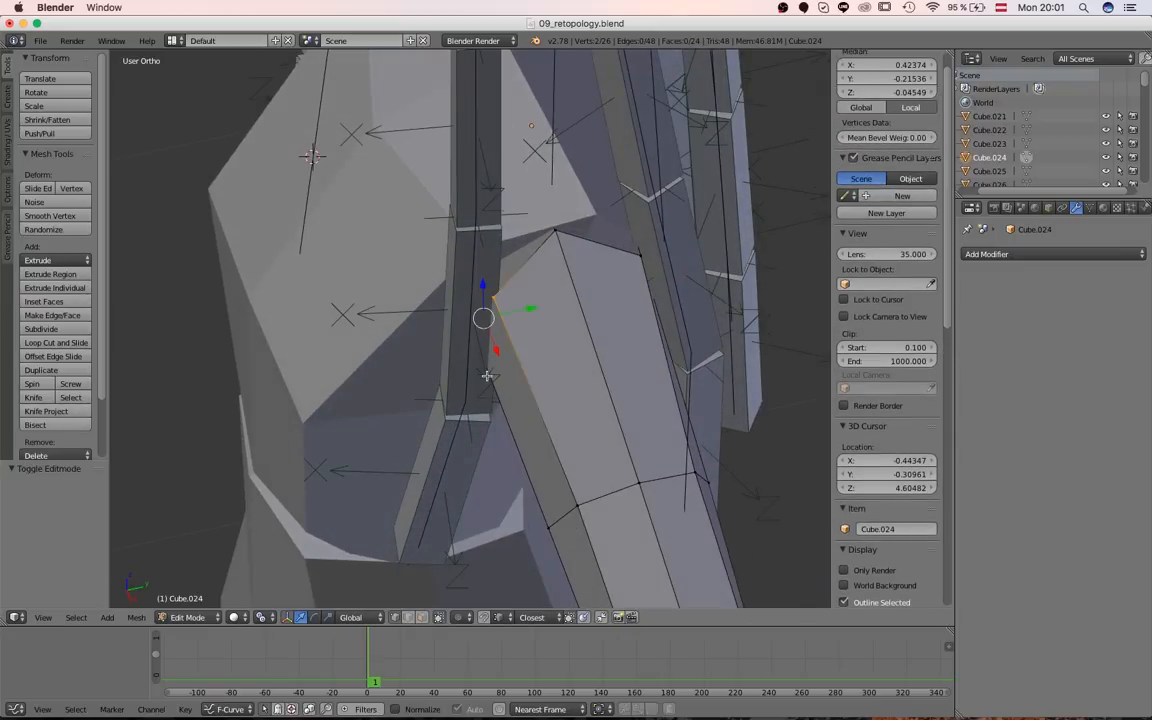
key(z)
right_click(491, 315)
middle_drag(494, 326, 466, 311)
right_click(451, 226)
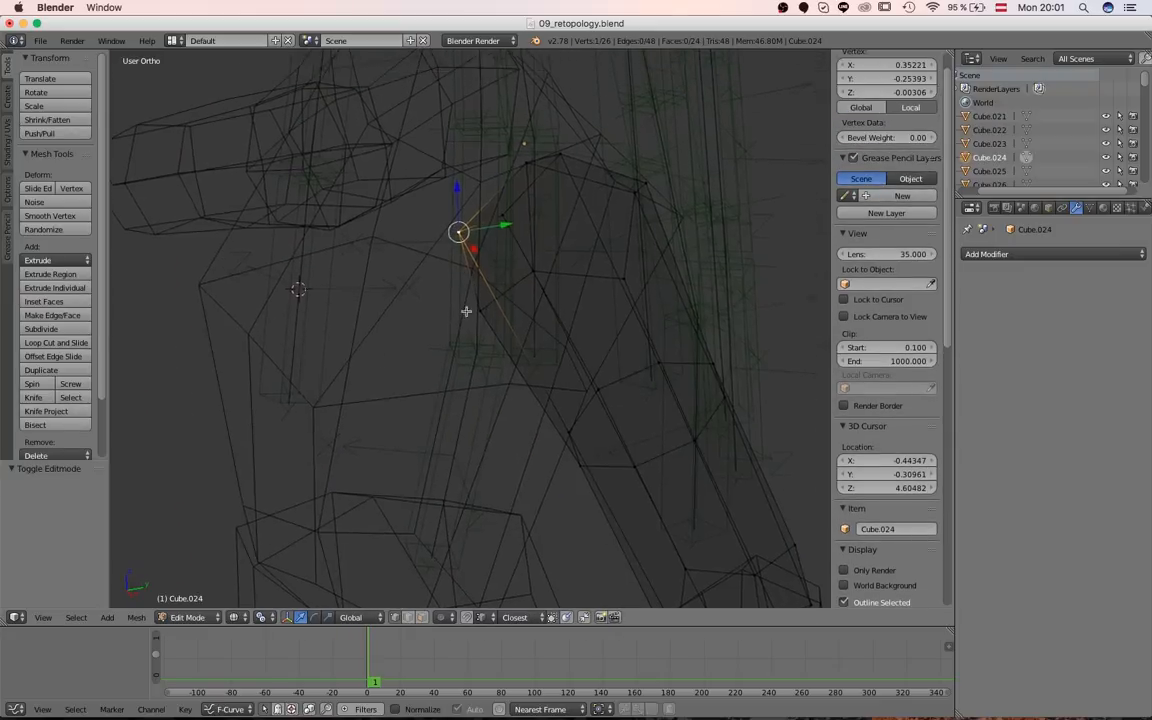
key(KP_3)
shift+middle_drag(425, 261, 447, 347)
key(z)
scroll(447, 345, up, 1)
key(g)
key(y)
click(462, 338)
- Move the shoulder end's upper front vertex 0.038 along Y and its lower front vertex about another 0.02, and leave mesh editing
right_click(438, 275)
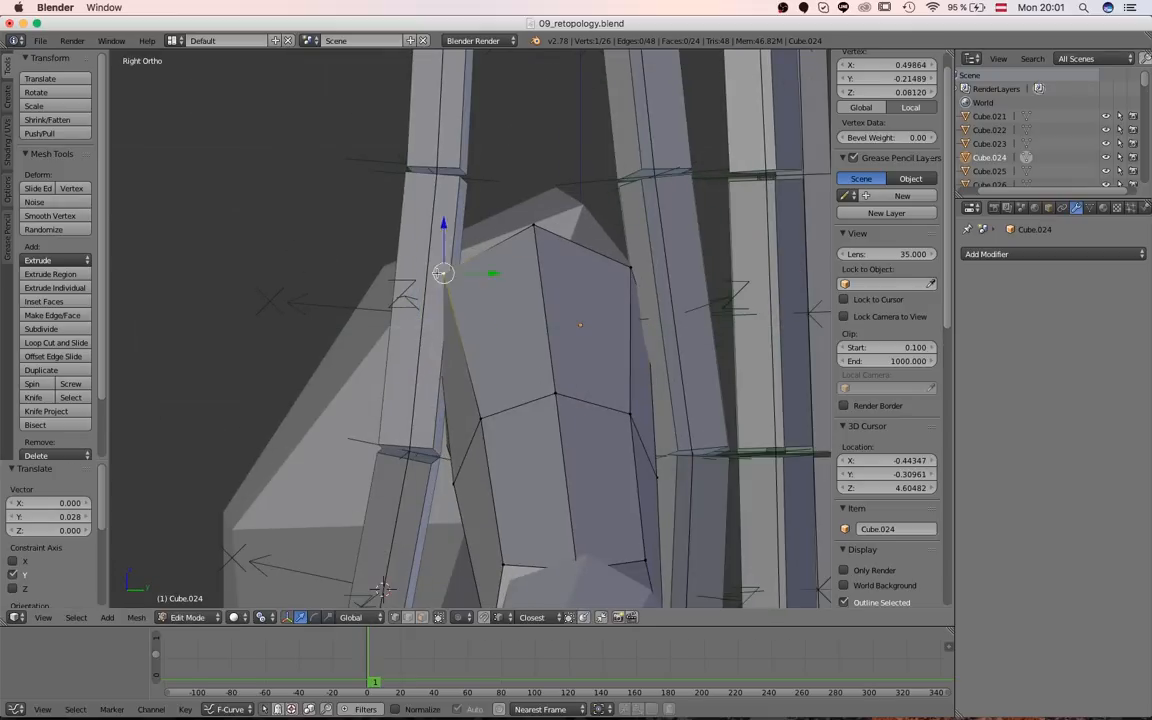
key(g)
key(y)
click(464, 276)
key(z)
right_click(427, 341)
key(g)
key(y)
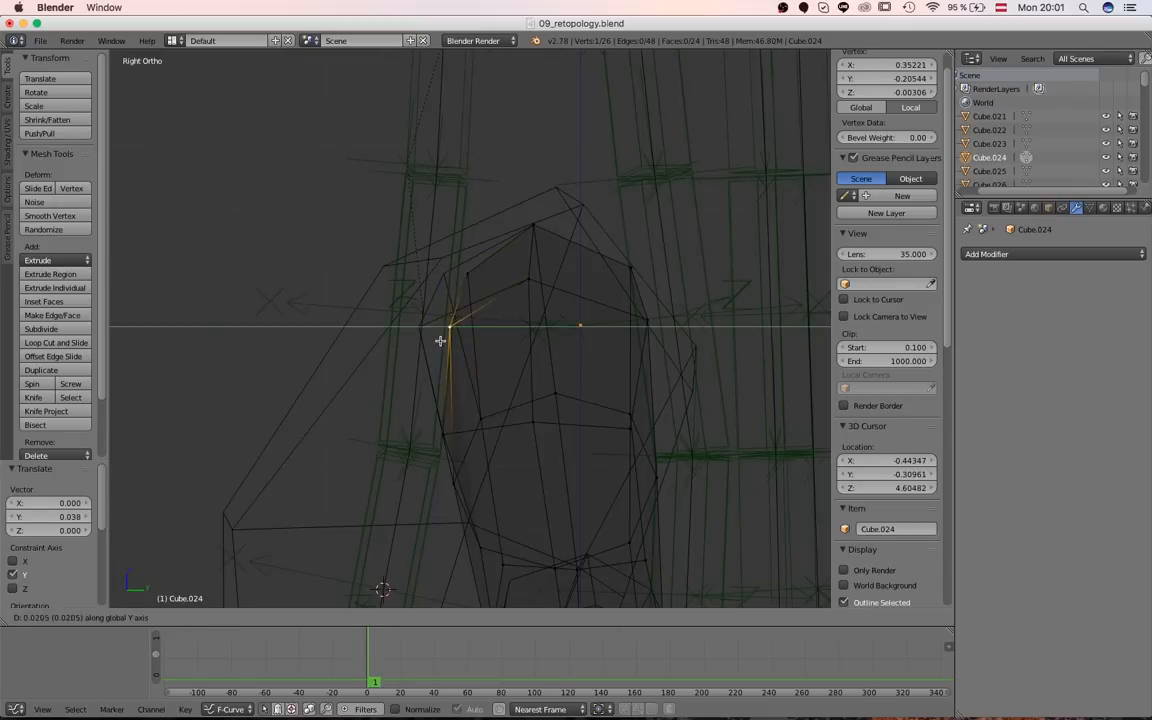
click(439, 341)
key(z)
mouse_move(449, 357)
middle_down()
mouse_move(434, 550)
mouse_move(433, 447)
mouse_move(545, 391)
mouse_move(600, 394)
middle_up()
click(441, 437)
scroll(432, 462, down, 4)
key(Tab)
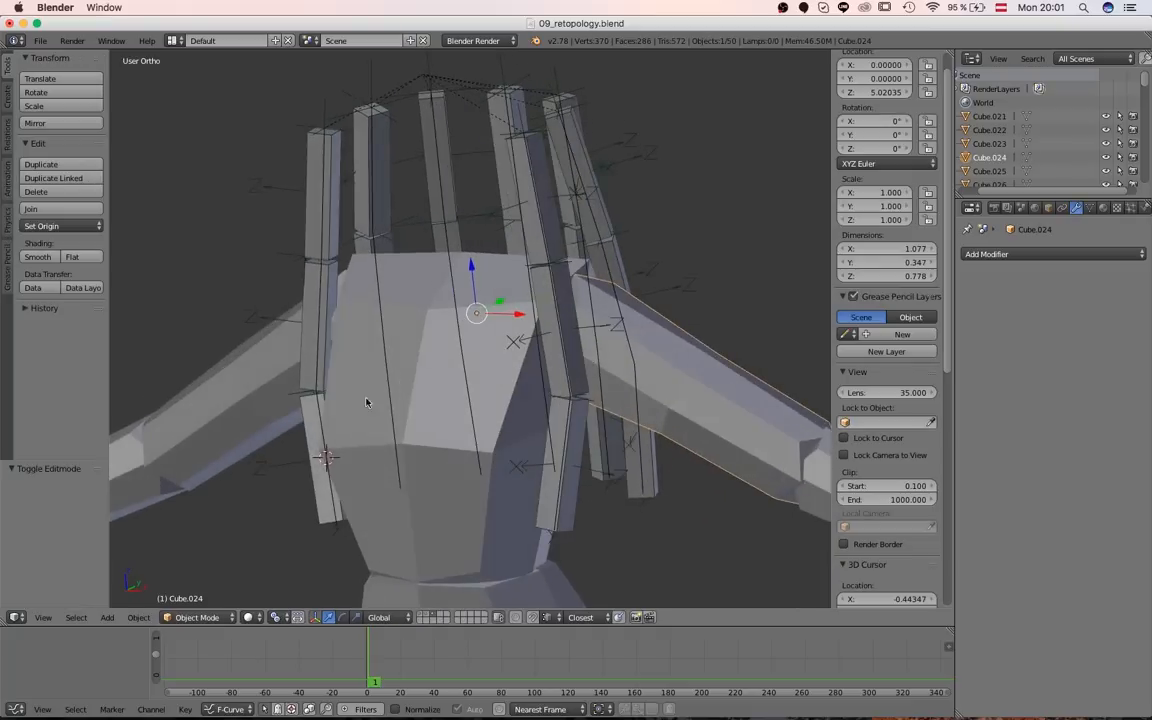
- Delete the unedited upper arm block on the opposite side of the body
middle_drag(368, 401, 450, 425)
right_click(241, 396)
key(Delete)
- Mirror the edited upper arm block to the other side with a Mirror modifier and apply it
right_click(751, 334)
middle_drag(751, 334, 714, 384)
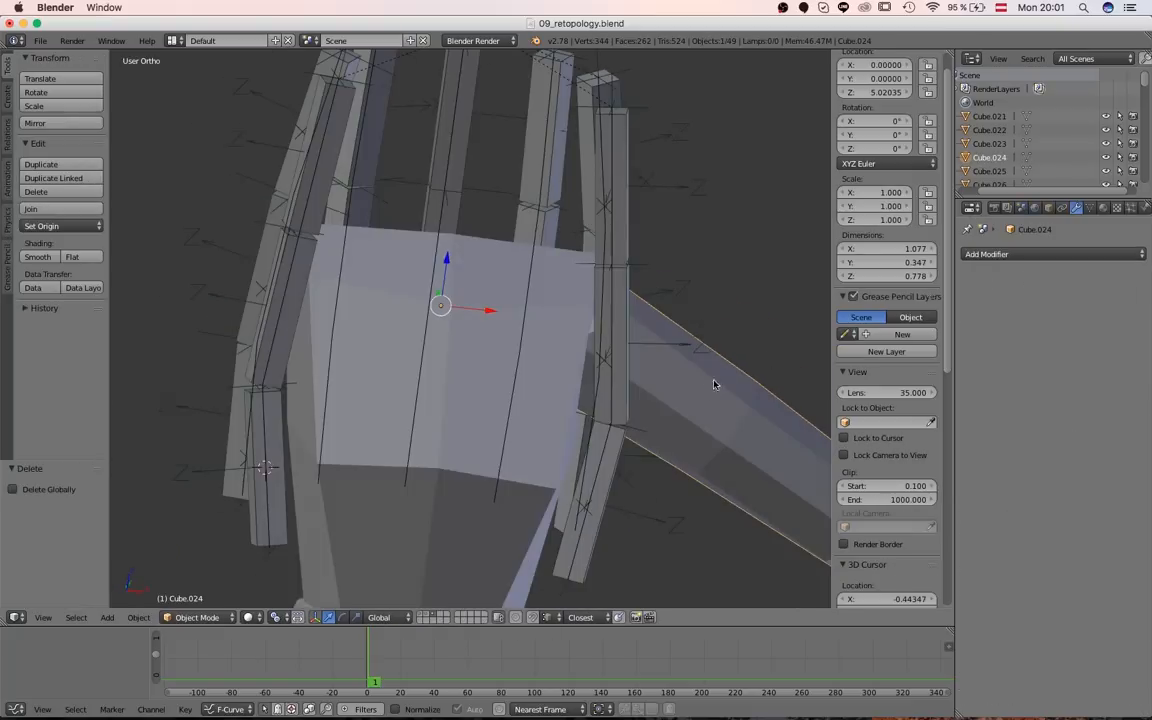
click(1033, 253)
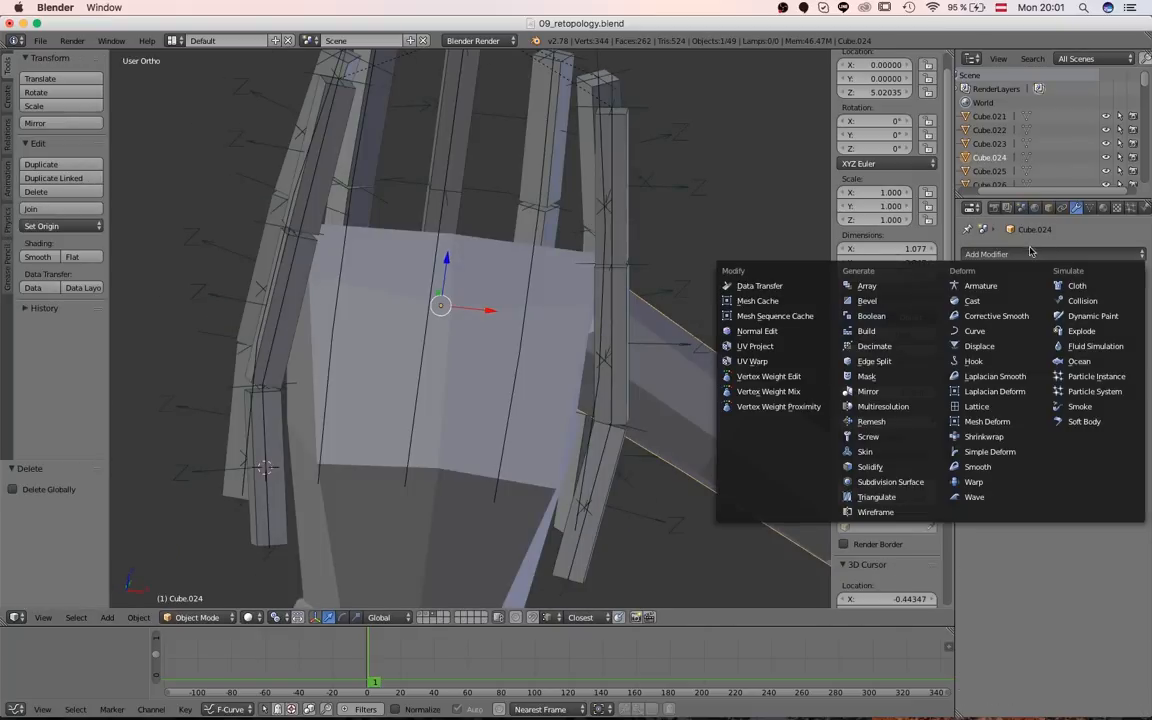
click(893, 391)
scroll(703, 380, down, 3)
click(1015, 302)
key(Tab)
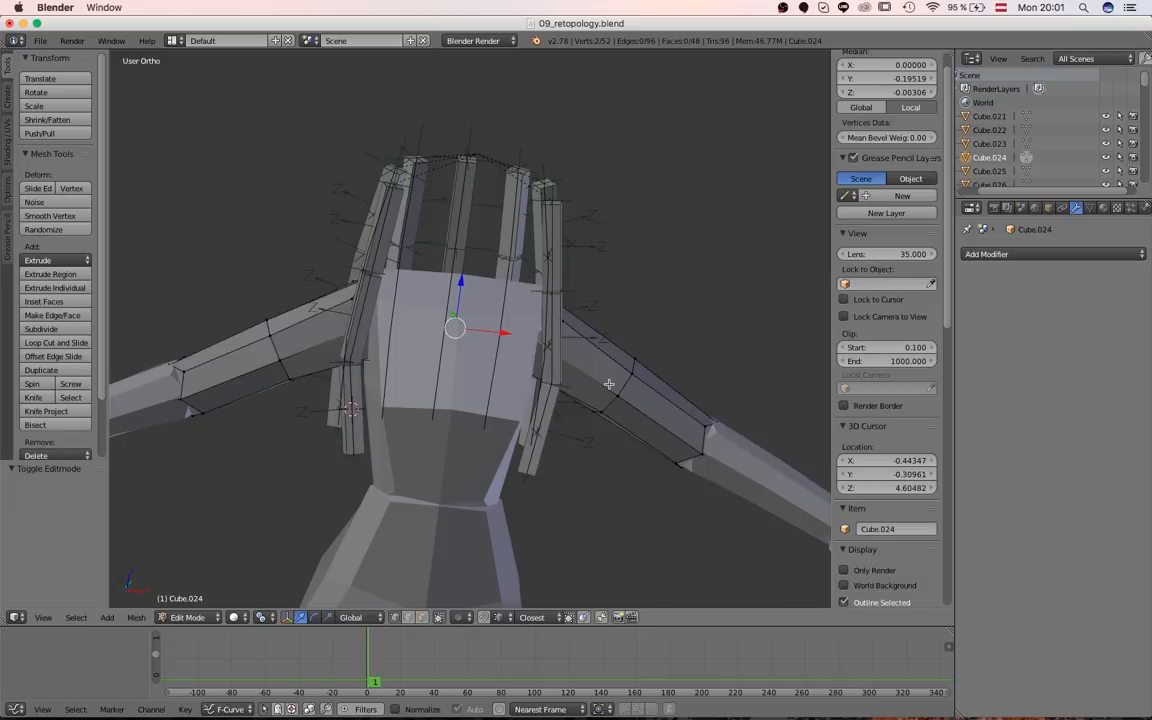
- Separate the mirrored upper arm blocks into individual objects and deselect everything
key(a)
key(p)
click(610, 383)
key(a)
mouse_move(608, 384)
middle_down()
mouse_move(427, 384)
mouse_move(472, 479)
mouse_move(586, 376)
mouse_move(507, 361)
mouse_move(483, 342)
mouse_move(415, 345)
middle_up()
key(Tab)
key(z)
key(z)
key(a)
- Examine the body blocks in front view and the head collider on layer 2
scroll(440, 360, down, 7)
middle_drag(510, 380, 444, 306)
scroll(470, 379, up, 3)
key(KP_1)
scroll(449, 304, up, 2)
key(2)
right_click(515, 128)
key(KP_1)
key(1)
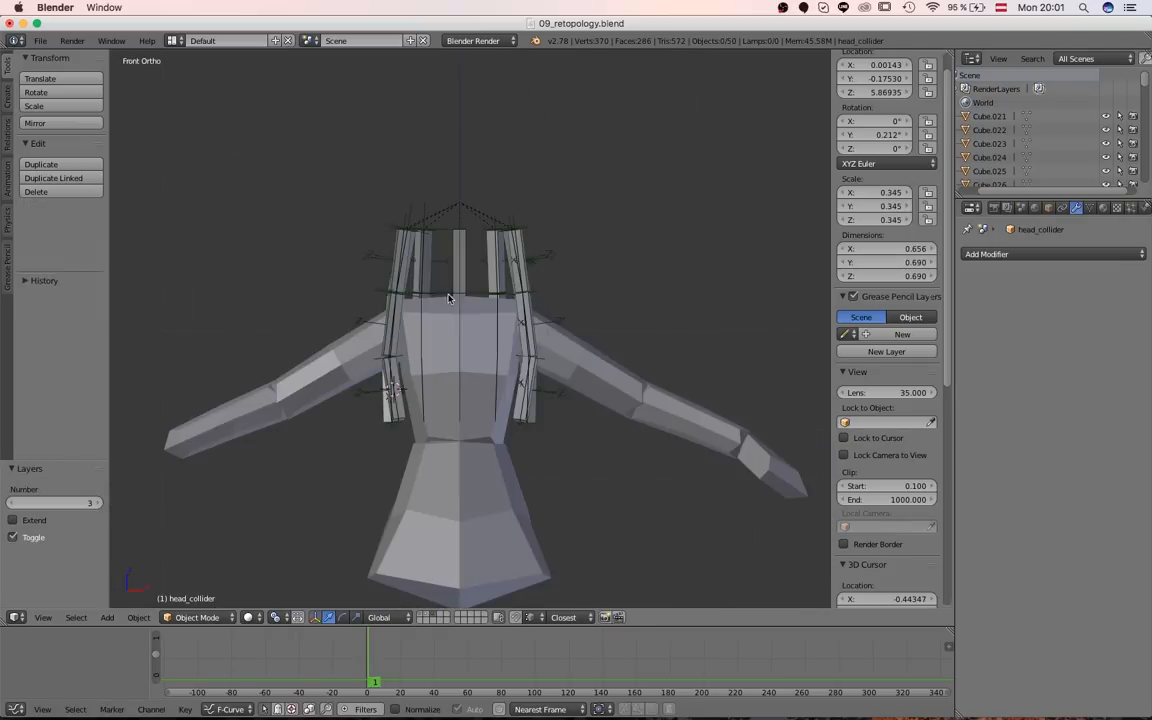
- Duplicate the four upper faces of the chest block in place using face selection
right_click(450, 297)
key(Tab)
middle_drag(462, 245, 461, 420)
ctrl+middle_drag(461, 420, 459, 593)
scroll(459, 593, up, 1)
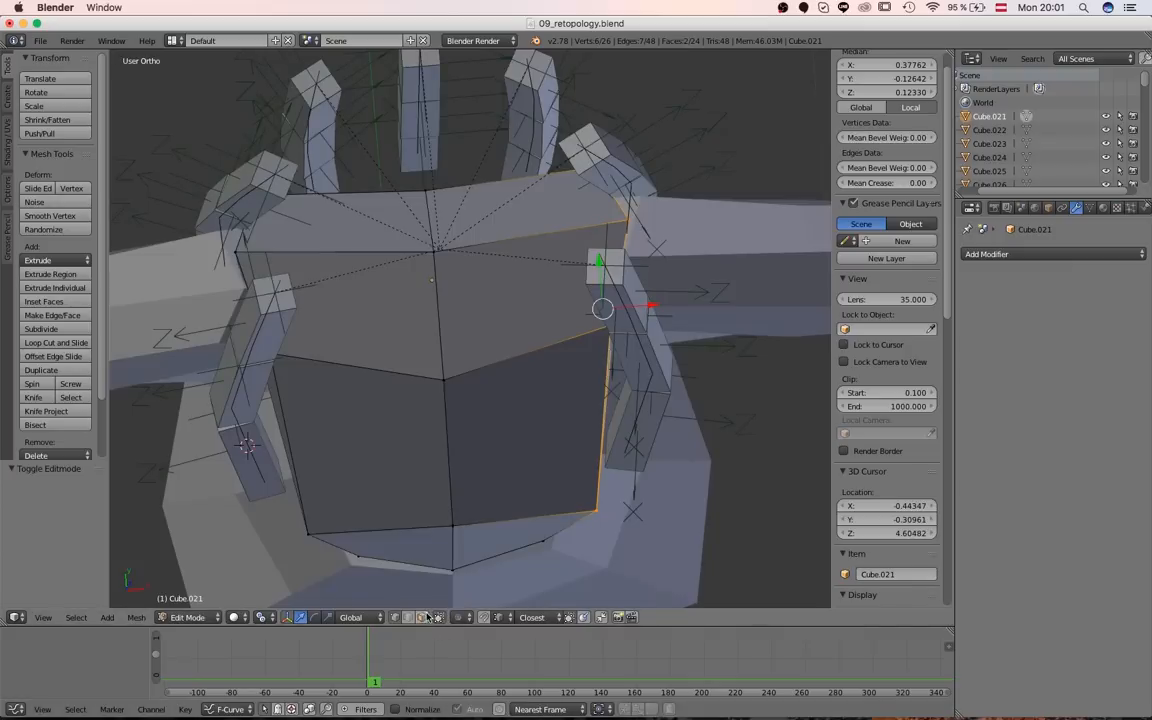
click(421, 617)
right_click(337, 215)
shift+right_click(355, 295)
shift+right_click(500, 290)
shift+right_click(493, 216)
key(shift+d)
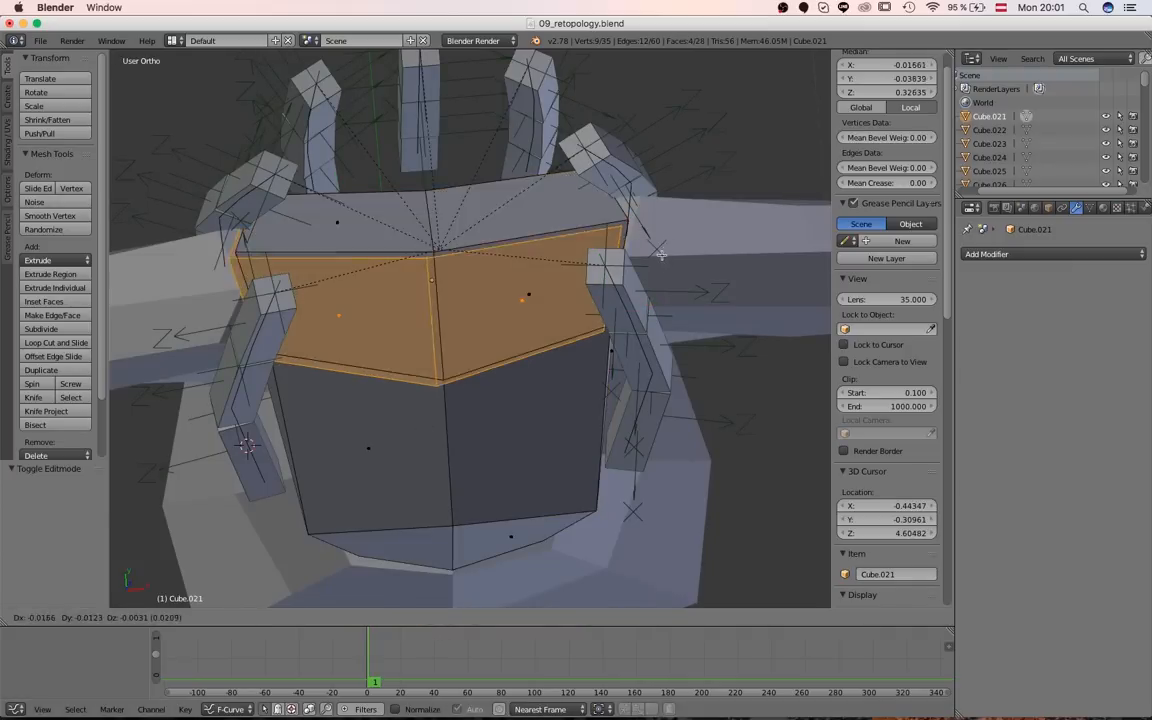
right_click(561, 265)
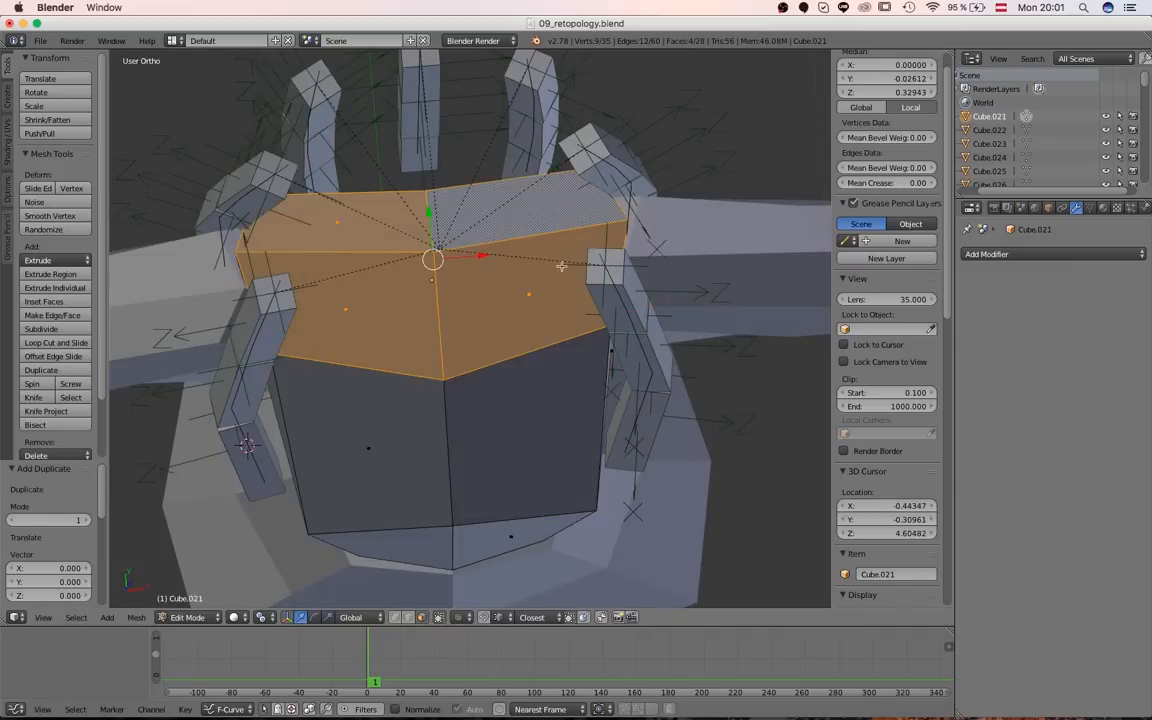
key(p)
click(498, 284)
key(ctrl+z)
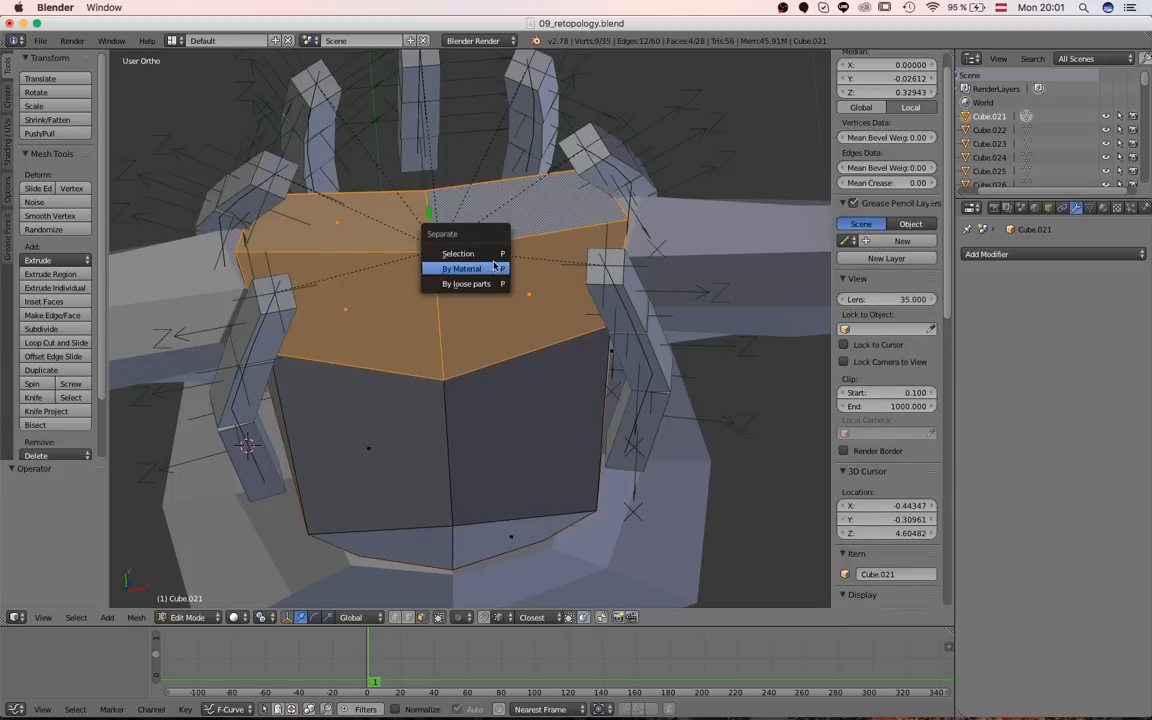
- Separate the duplicated chest faces by selection into their own object and switch to wireframe display
click(491, 256)
key(Tab)
key(z)
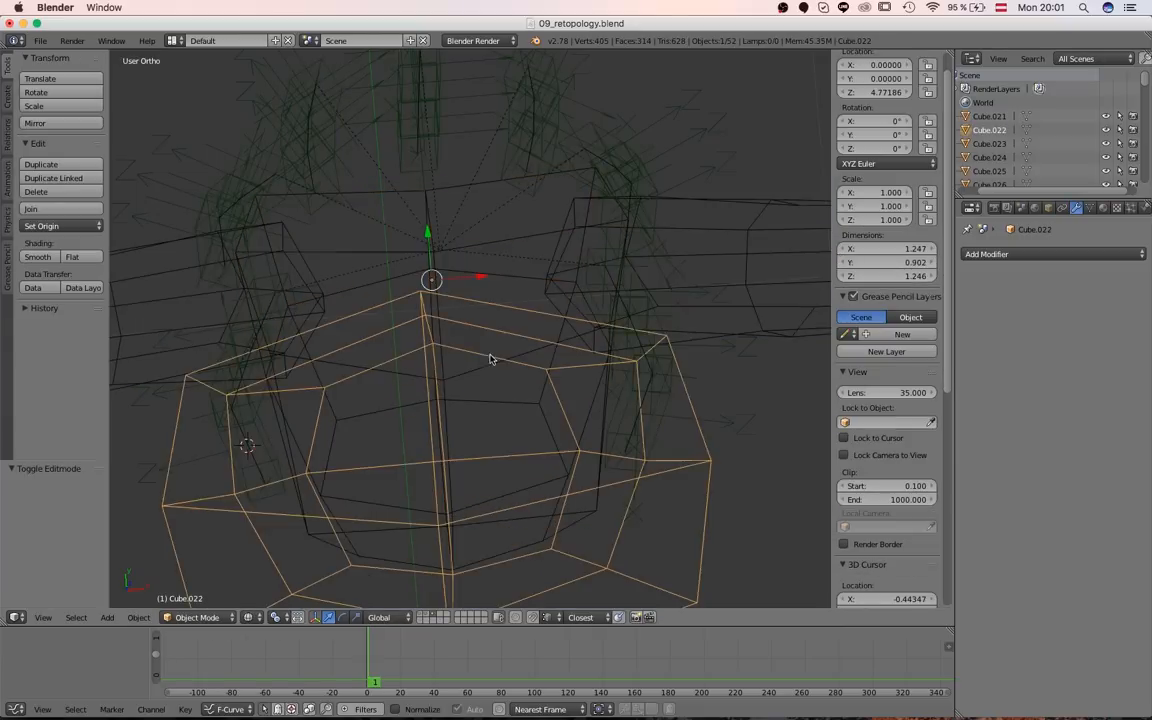
- Reveal the hidden blocks and delete the redundant duplicate of the chest block
right_click(494, 357)
key(z)
right_click(478, 378)
key(shift+h)
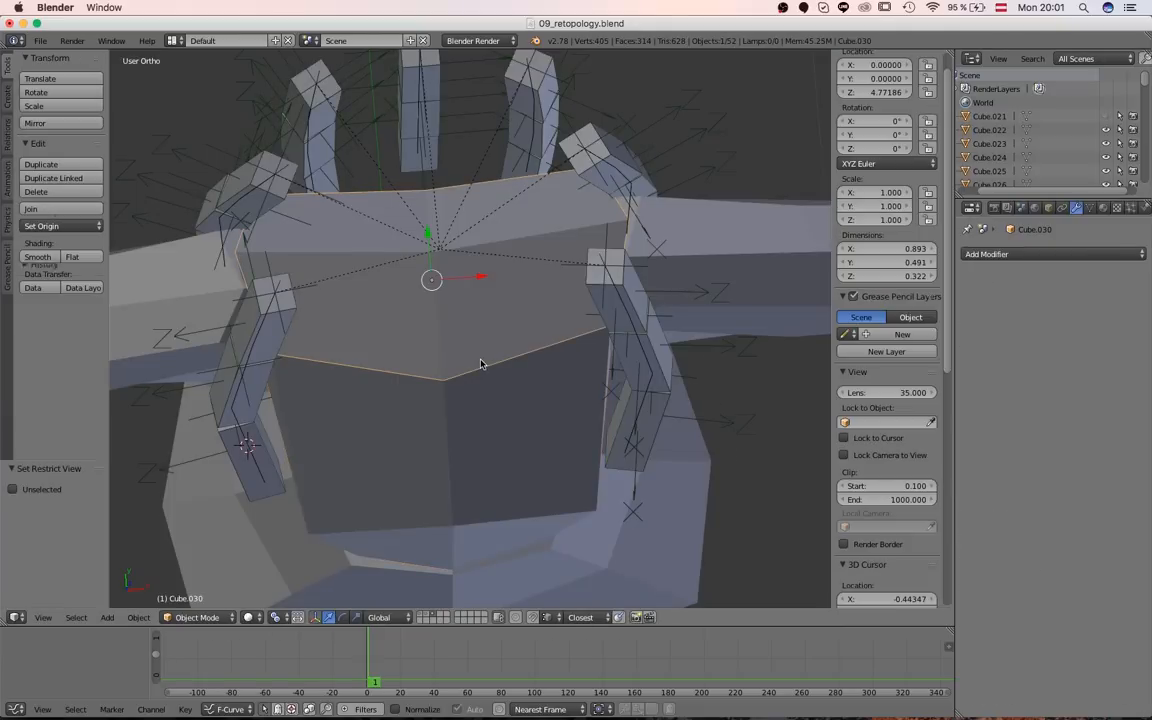
mouse_move(481, 363)
middle_down()
mouse_move(504, 360)
mouse_move(486, 374)
middle_up()
scroll(488, 378, down, 5)
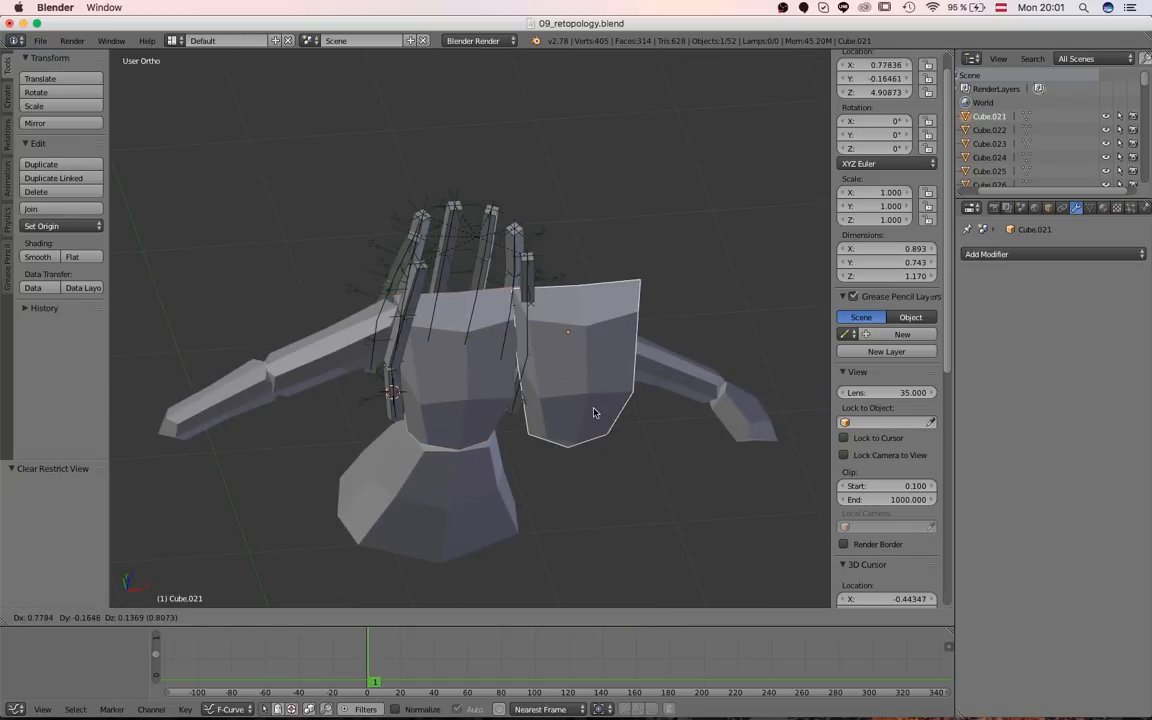
key(x)
click(595, 412)
- Remove doubled vertices from the whole remaining chest block
right_click(450, 393)
key(g)
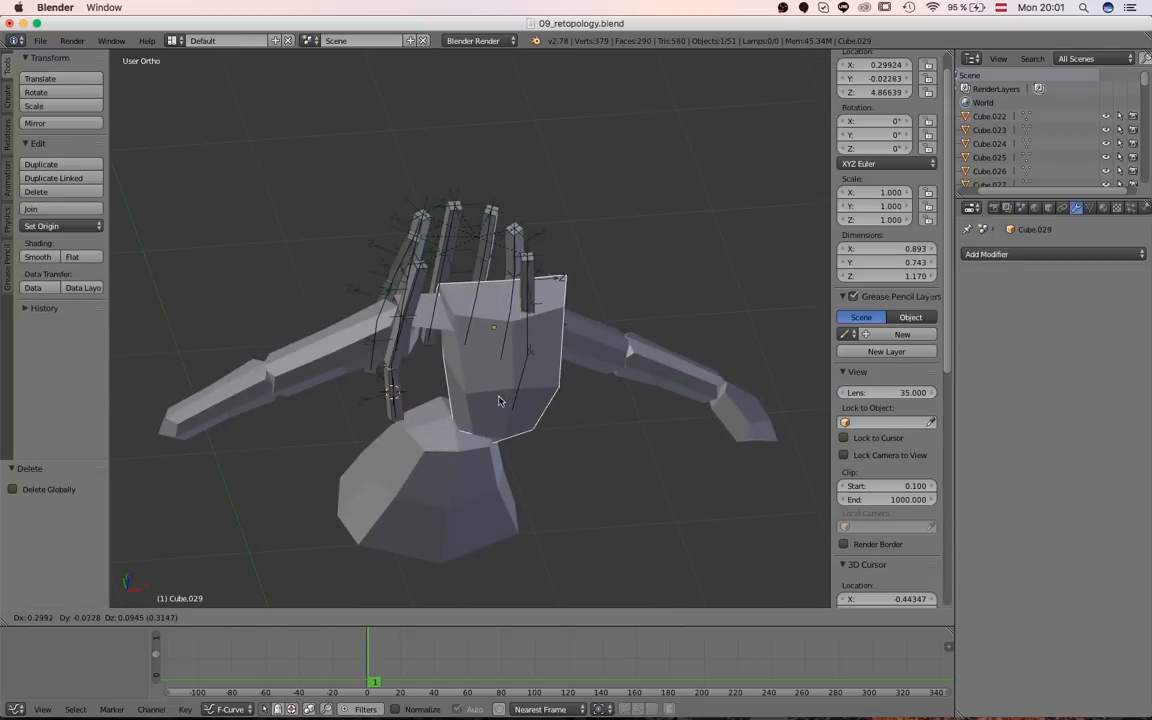
right_click(502, 396)
scroll(506, 316, up, 3)
key(Tab)
key(a)
key(w)
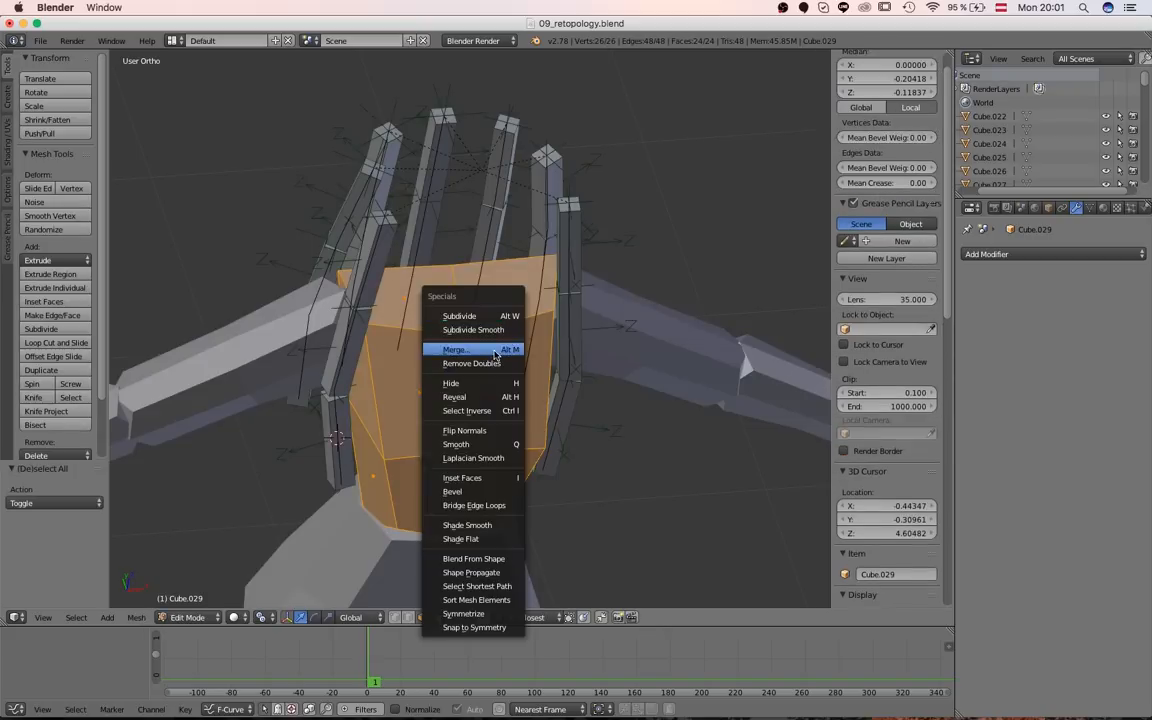
click(490, 340)
- Scale down and smooth the separated upper chest faces into a small neck base, using wireframe display
key(Tab)
key(Tab)
key(a)
key(s)
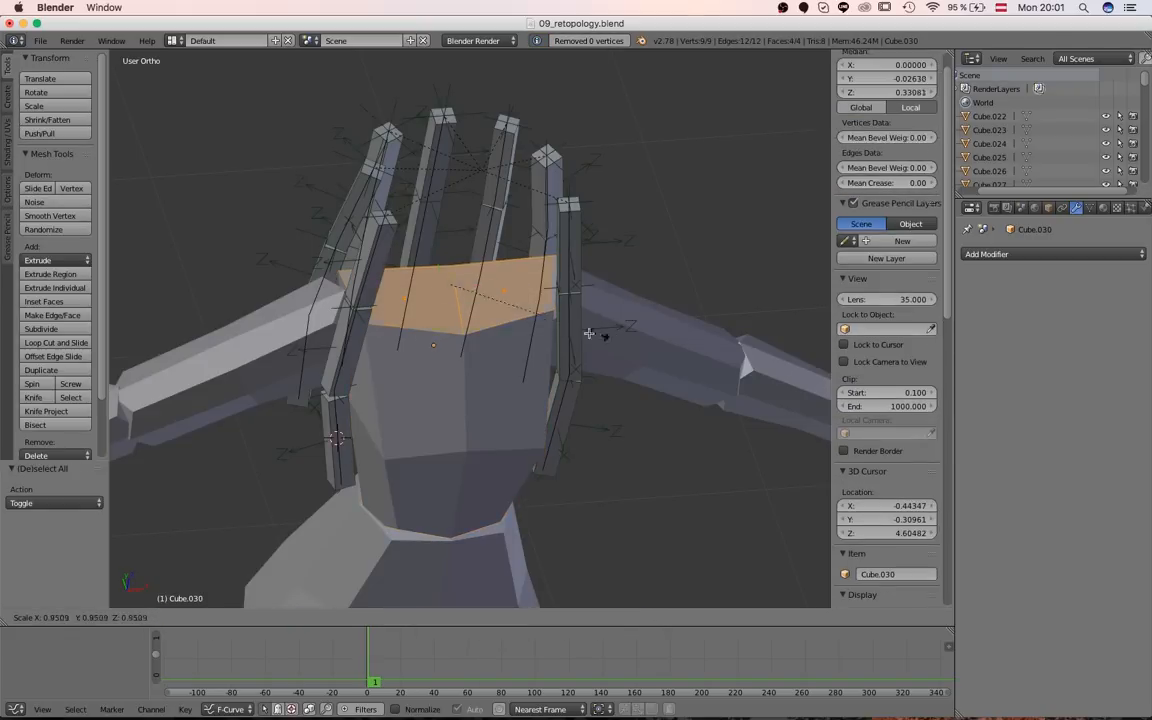
click(522, 320)
key(z)
key(KP_1)
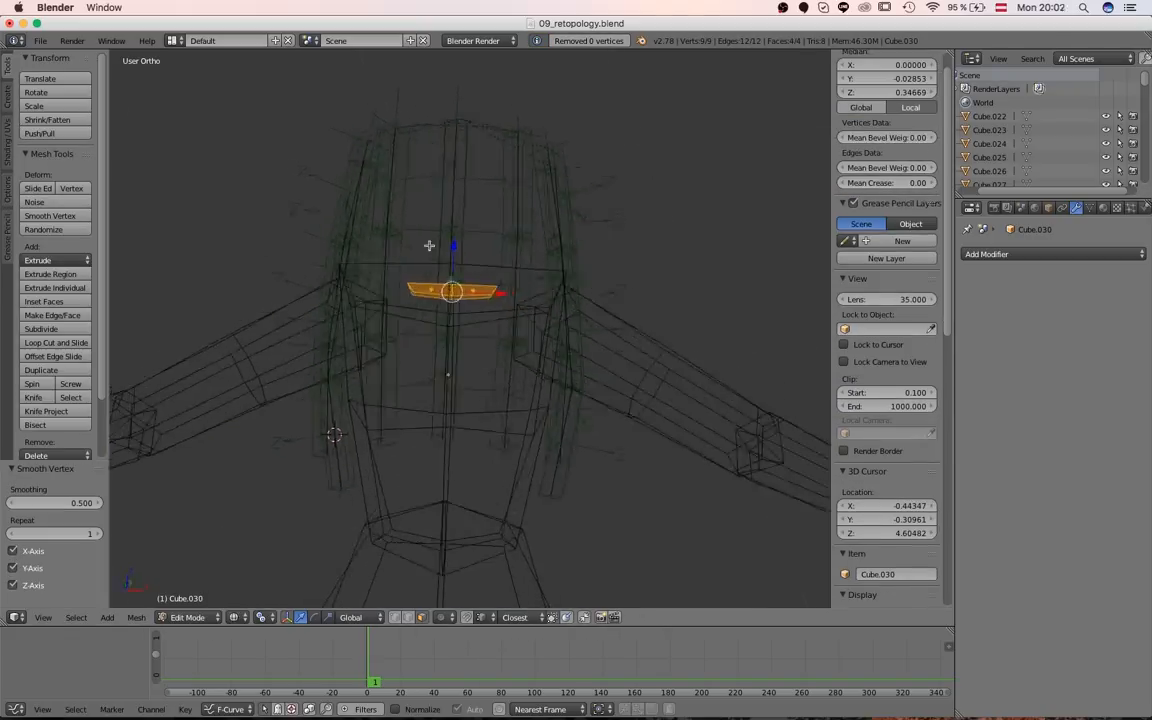
- Try extruding the neck base faces and show the character on layer 1 as reference
key(e)
click(463, 178)
key(shift+1)
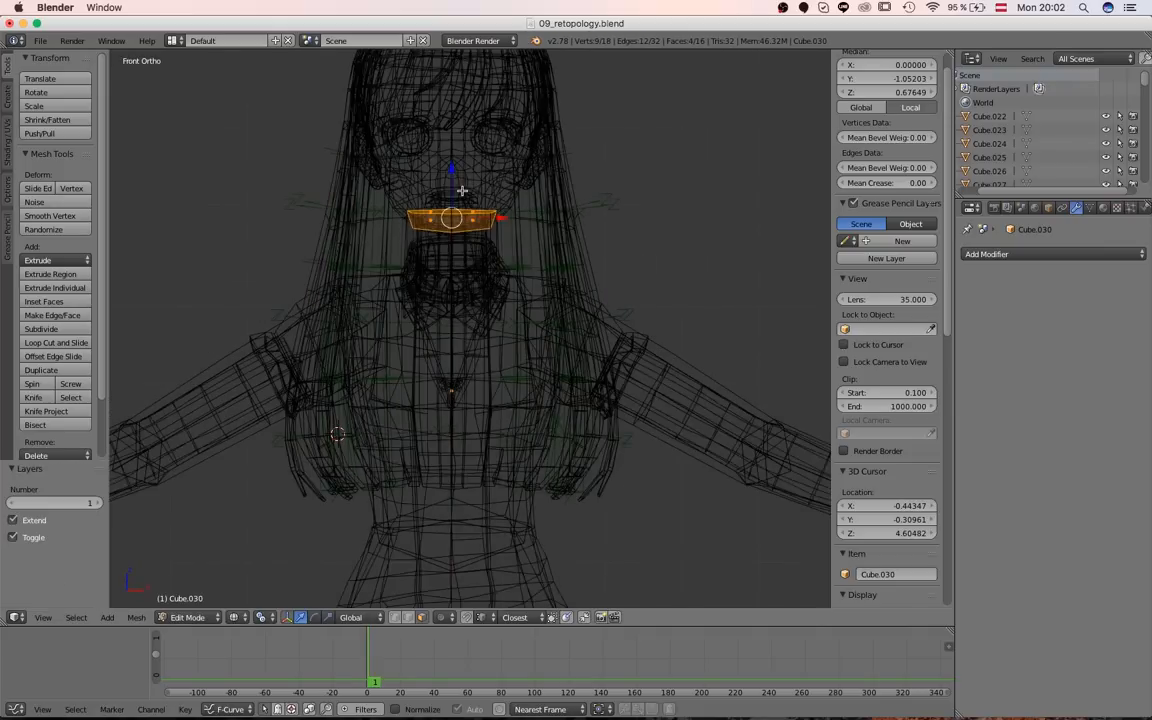
scroll(462, 264, up, 2)
mouse_move(463, 190)
shift+middle_down()
mouse_move(462, 264)
mouse_move(412, 287)
shift+middle_up()
key(z)
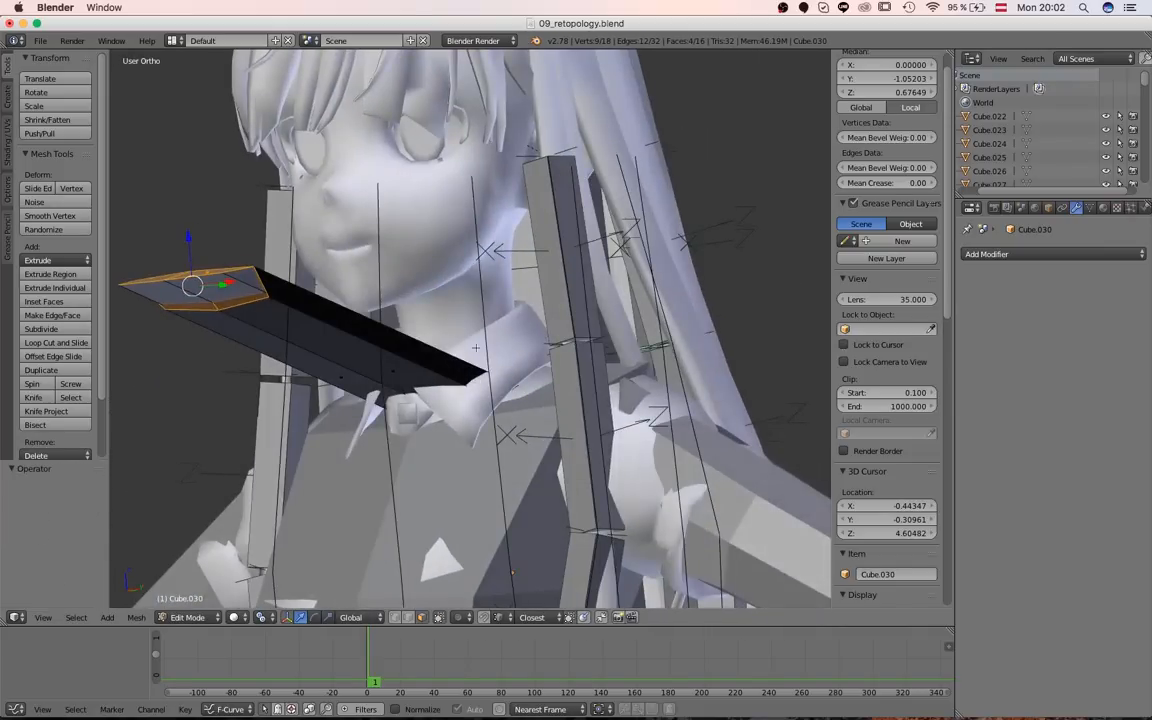
key(ctrl+z)
- Tilt the neck base faces about 27° in side view, and extrude them up to the jaw with a scaled end
click(475, 165)
key(KP_3)
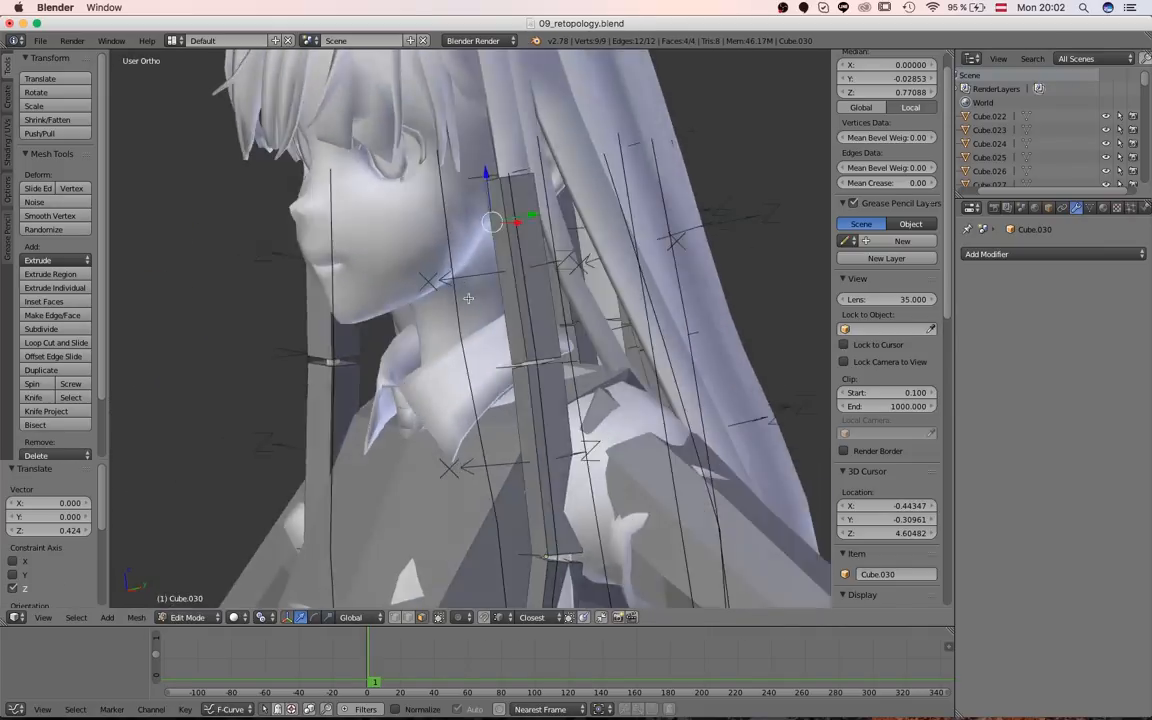
key(z)
key(r)
click(597, 305)
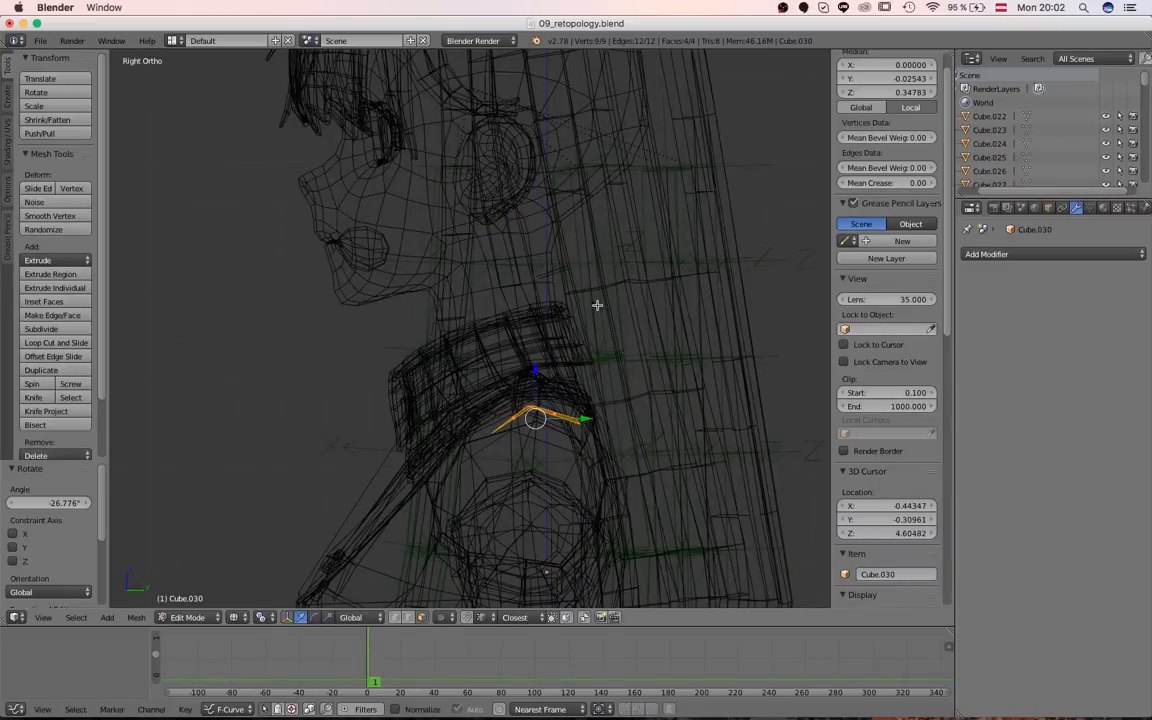
click(581, 190)
key(s)
click(604, 172)
- Smooth all vertices of the extruded neck block
middle_drag(373, 242, 500, 290)
key(z)
middle_drag(307, 288, 360, 445)
key(a)
key(w)
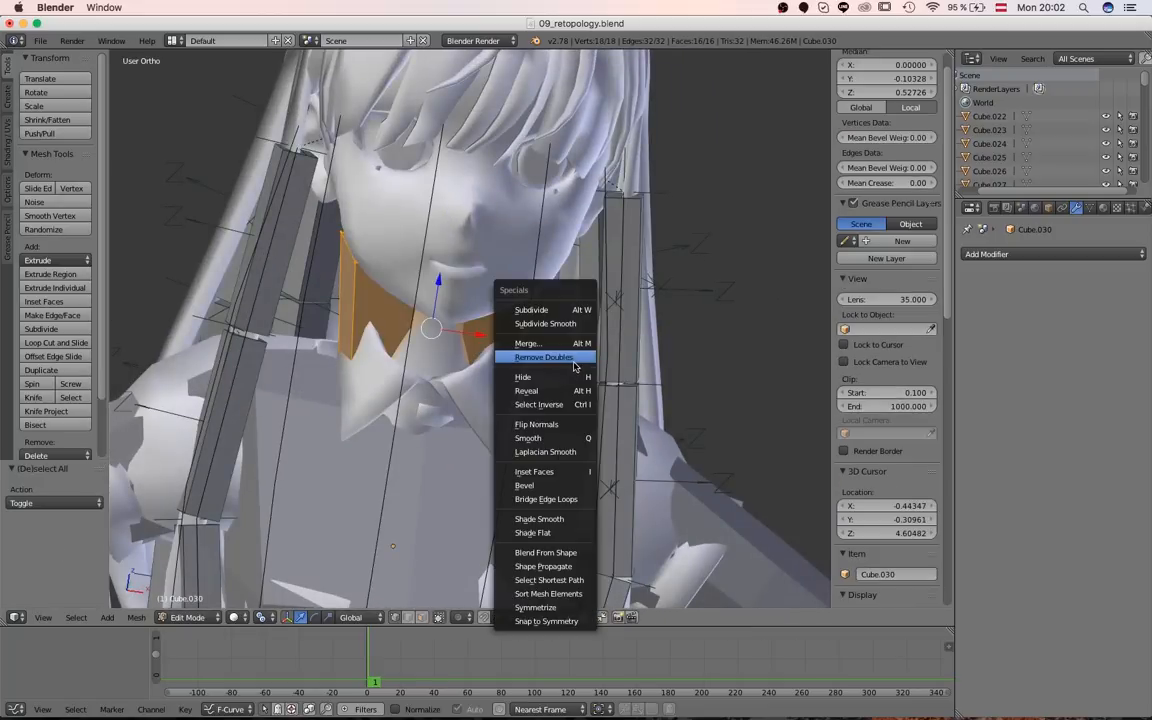
click(538, 437)
- Shift the neck block's upper side vertices inward by 0.05 along X in front view
key(KP_1)
key(z)
scroll(523, 274, down, 1)
middle_drag(523, 274, 530, 311)
key(KP_1)
right_click(512, 286)
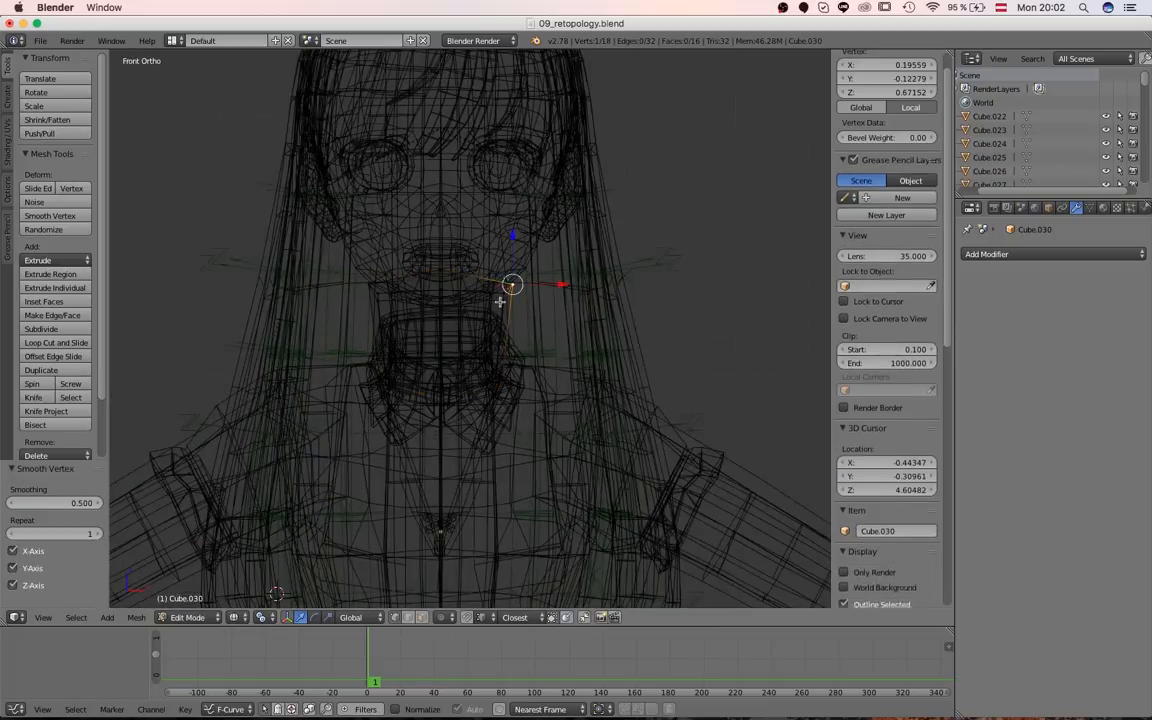
shift+right_click(502, 297)
shift+right_click(503, 304)
key(a)
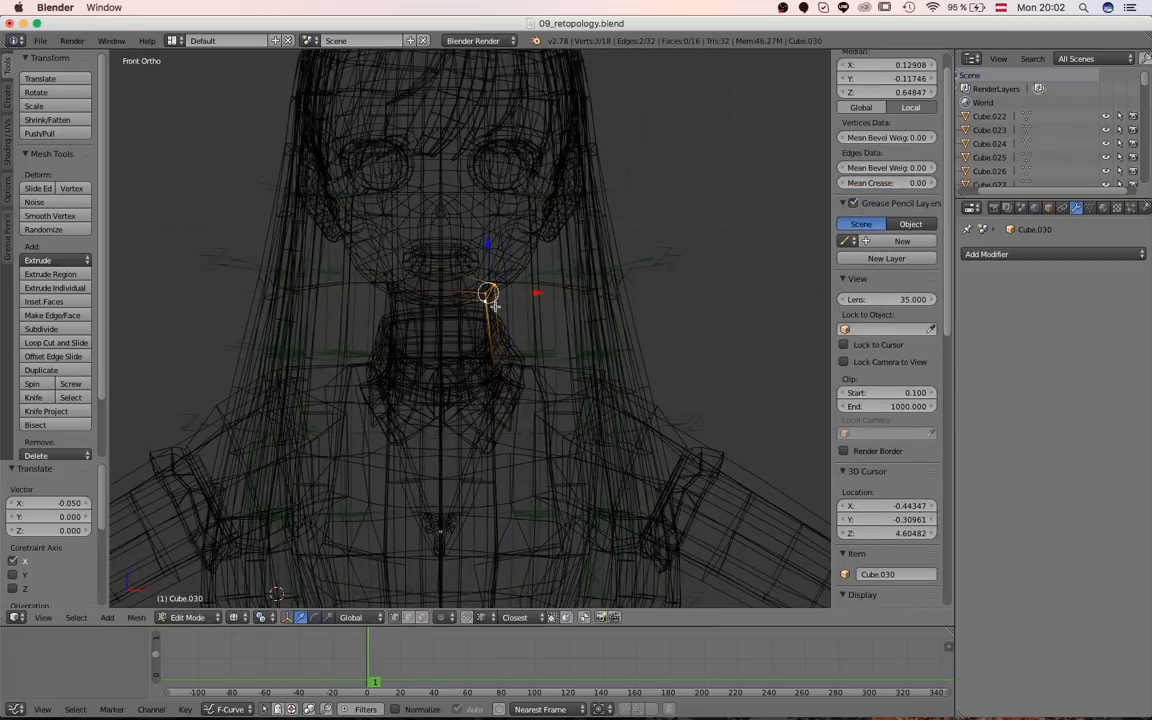
- Select the neck block's lower side vertices in front view and move them slightly inward along X
key(z)
key(z)
key(a)
key(a)
key(b)
drag(524, 411, 473, 361)
key(g)
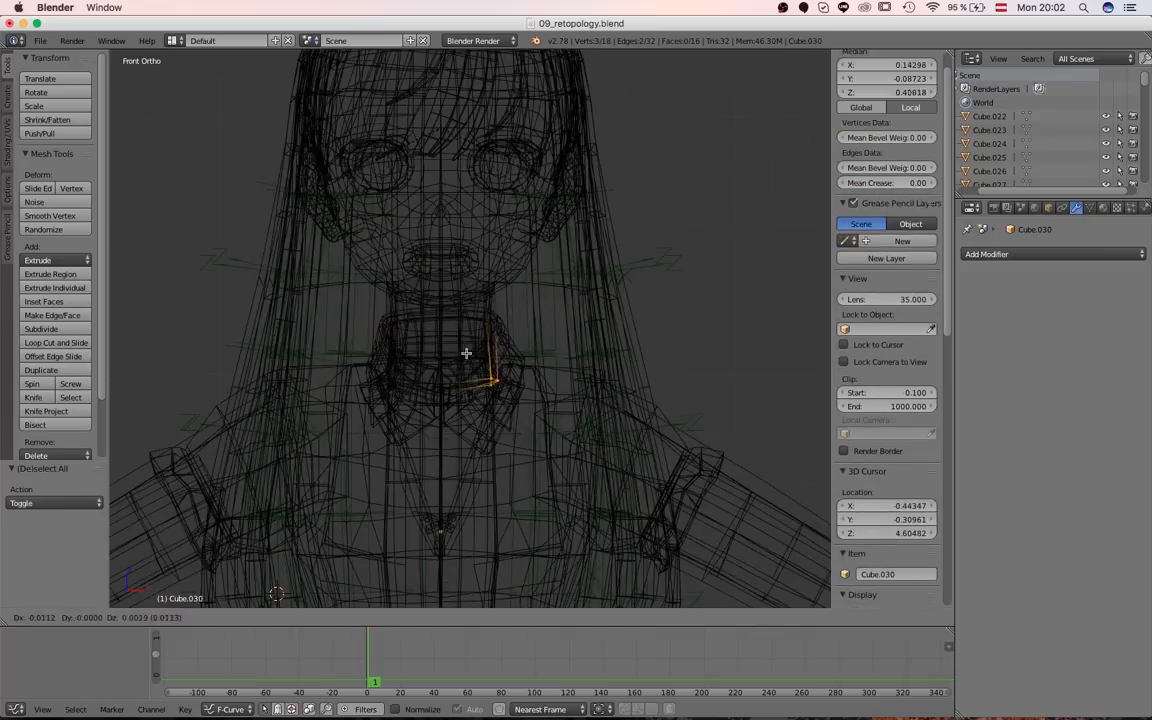
key(x)
click(466, 350)
- Examine the neck block's shape from different angles in solid and wireframe display
key(z)
mouse_move(494, 321)
middle_down()
mouse_move(431, 320)
mouse_move(419, 370)
mouse_move(432, 429)
mouse_move(524, 401)
mouse_move(450, 301)
middle_up()
key(z)
right_click(425, 296)
shift+right_click(434, 404)
key(z)
key(KP_7)
key(z)
scroll(524, 401, up, 2)
key(a)
key(a)
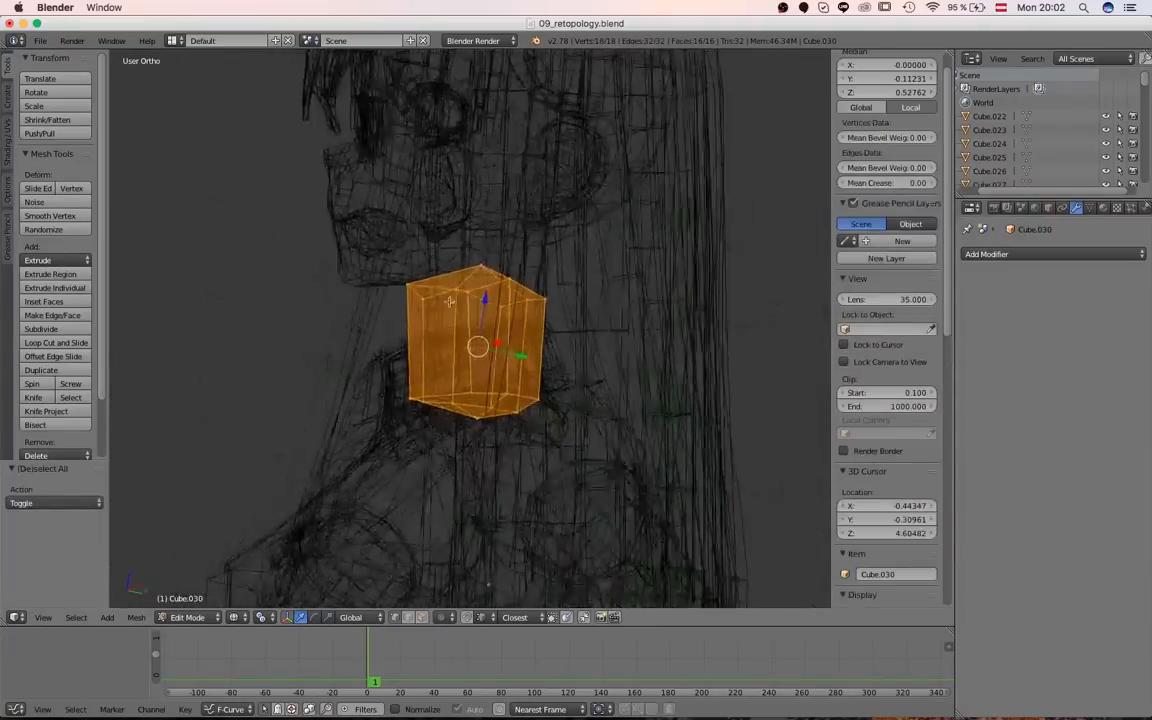
- Reposition the neck block's lower rear vertices in side view to fit the character's neck
key(KP_3)
key(z)
key(a)
key(b)
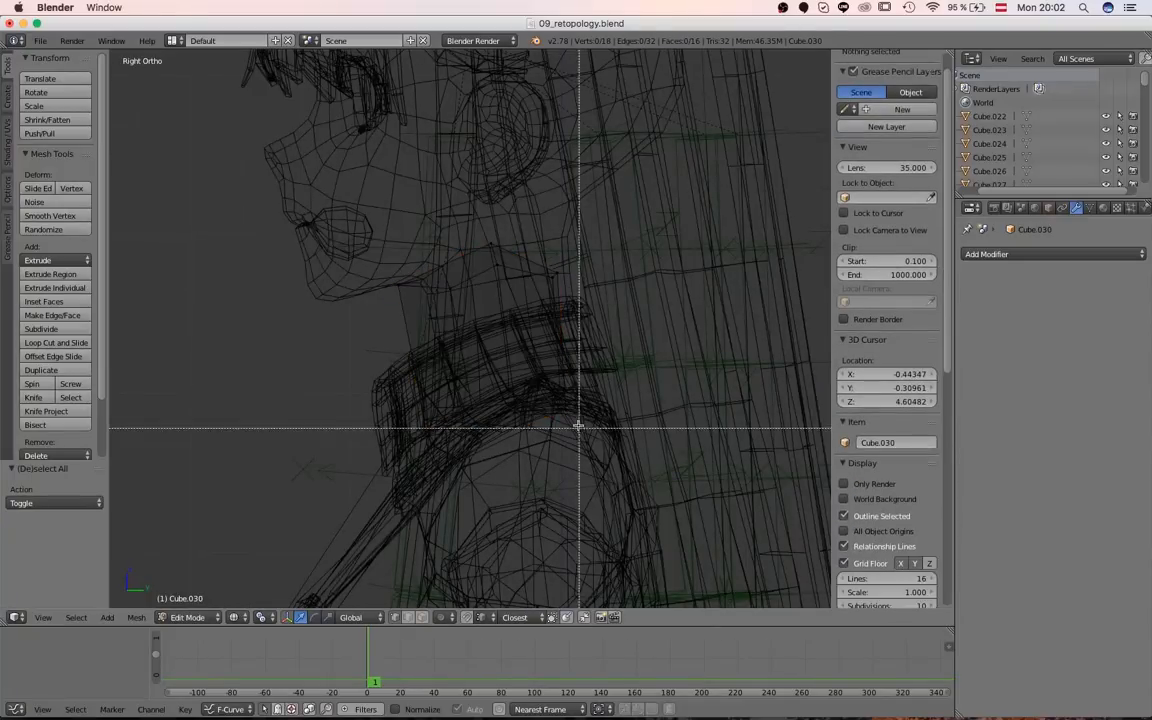
drag(579, 424, 546, 376)
key(g)
click(568, 363)
- Move the neck block's upper rear vertices slightly back and up in side view
key(a)
key(b)
drag(586, 304, 526, 246)
key(g)
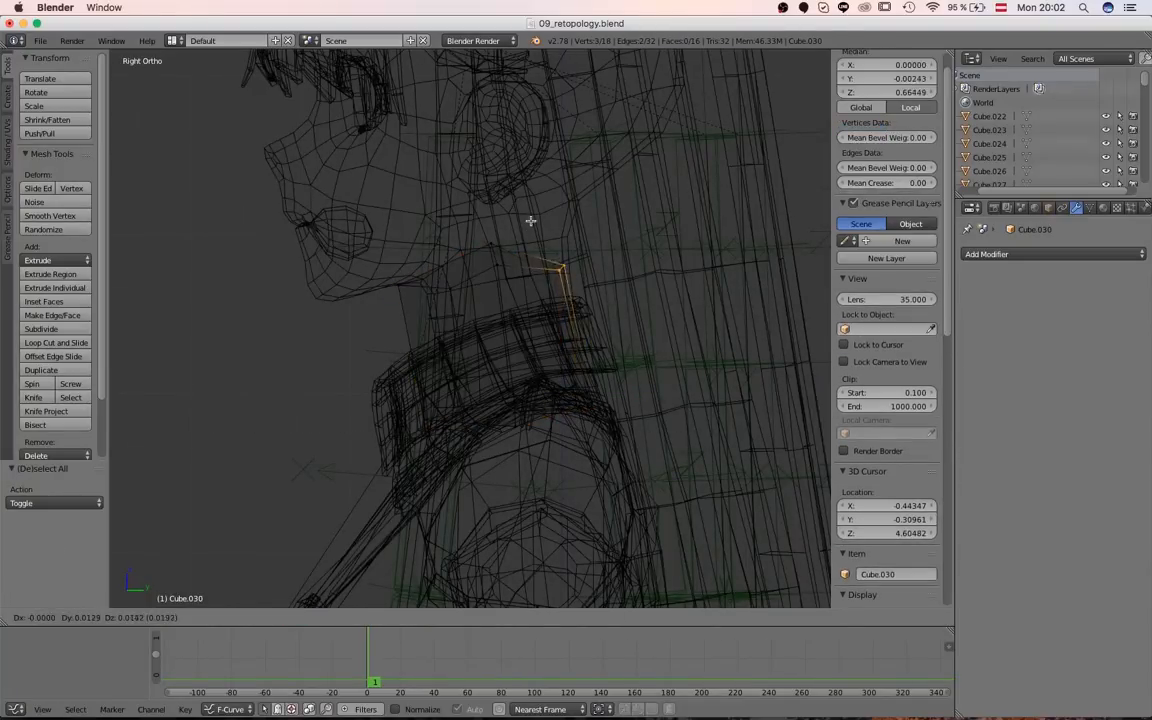
click(528, 220)
- Return the neck block to solid display, leave mesh editing and show only layer 3
key(z)
scroll(480, 235, down, 4)
mouse_move(350, 305)
middle_down()
mouse_move(370, 318)
mouse_move(440, 262)
mouse_move(478, 366)
mouse_move(472, 388)
middle_up()
scroll(440, 262, up, 2)
right_click(426, 236)
key(Tab)
scroll(440, 300, down, 4)
key(3)
scroll(474, 360, down, 4)
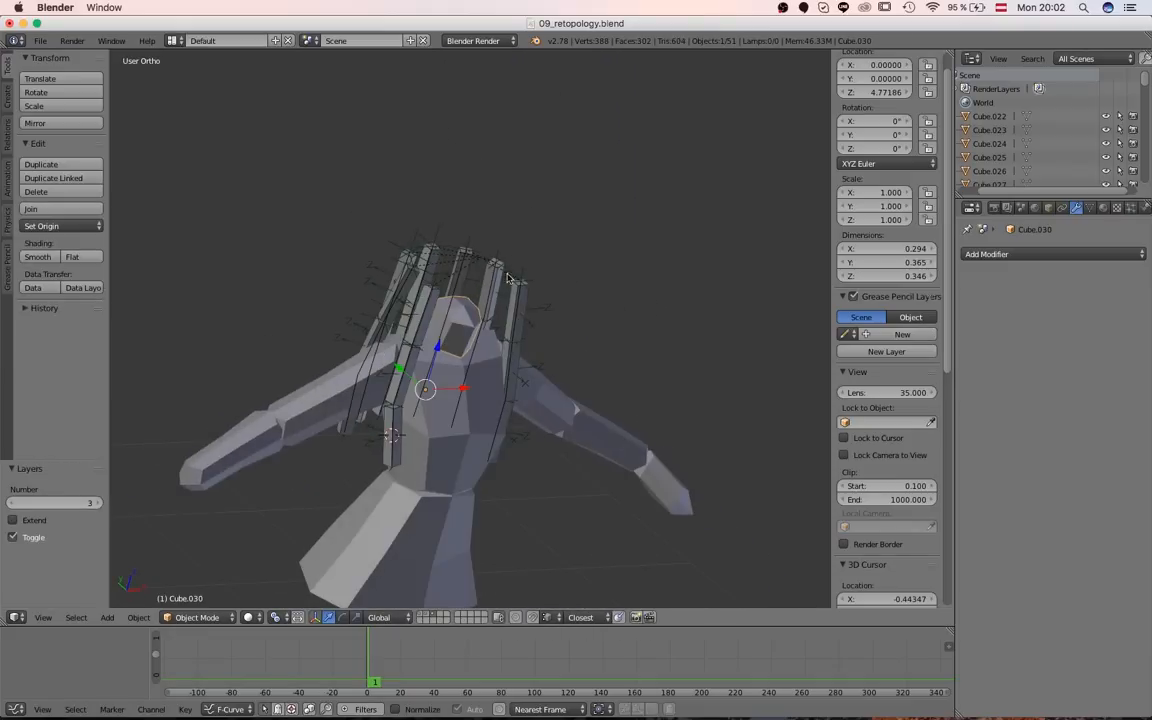
- Move the head collider from layer 2 to layer 3 and show layer 3
key(2)
right_click(522, 248)
key(m)
key(3)
key(3)
- Set the head collider's maximum draw type to Textured
mouse_move(540, 334)
middle_down()
mouse_move(561, 362)
mouse_move(530, 318)
middle_up()
scroll(530, 318, up, 3)
key(a)
right_click(483, 200)
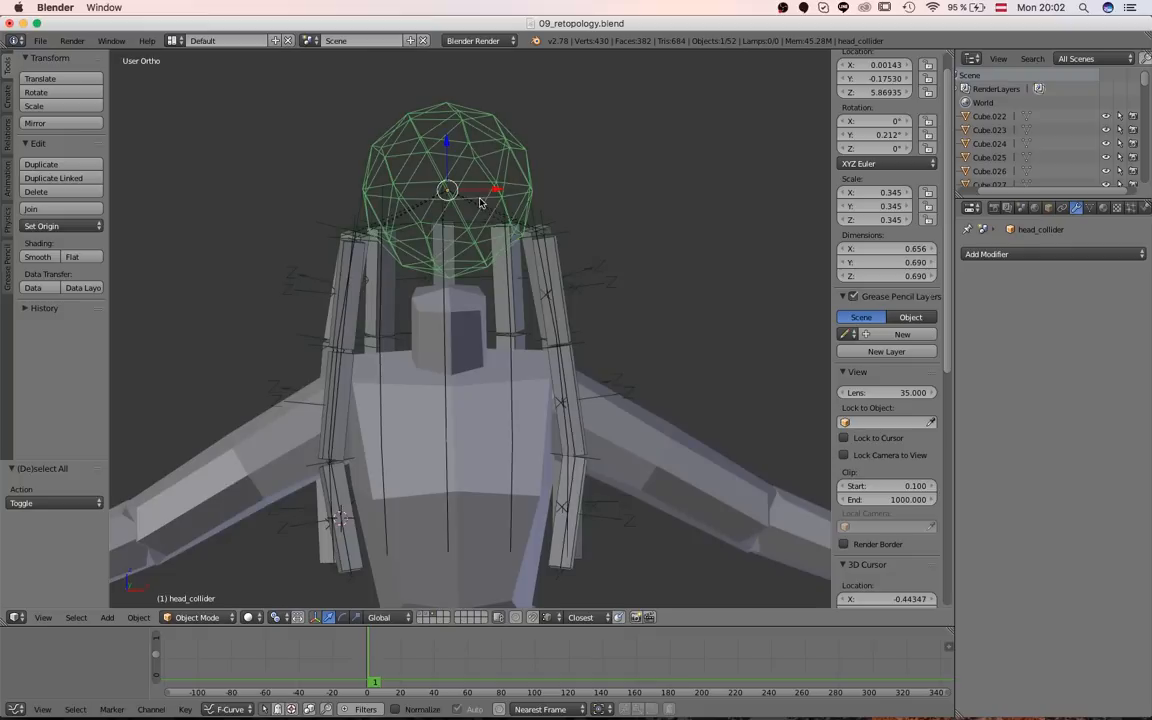
click(1048, 208)
click(1008, 626)
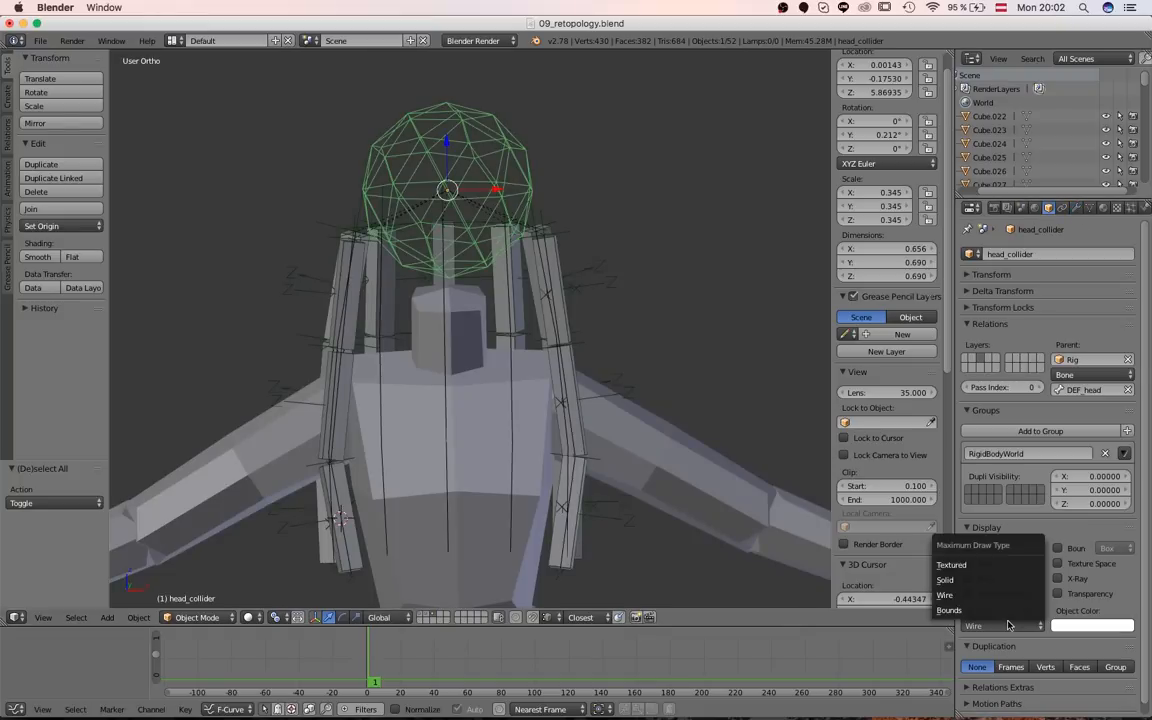
click(979, 565)
- Raise the neck block's upper vertices in front view until they reach into the head collider
scroll(604, 442, down, 4)
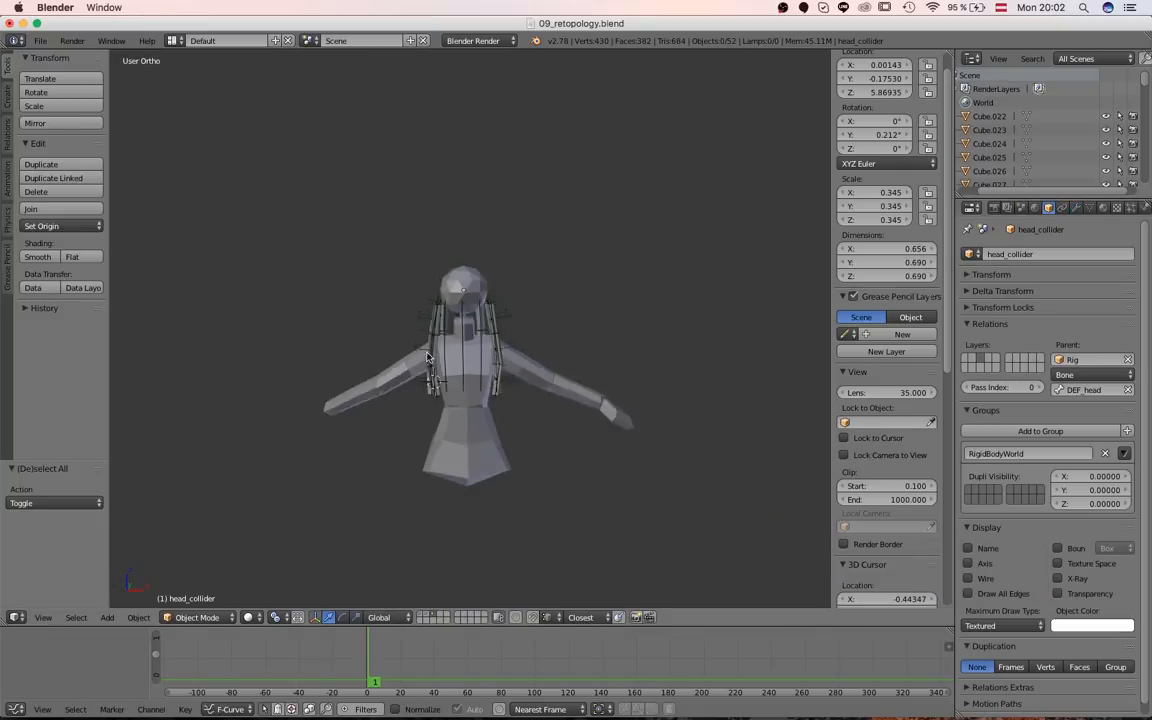
scroll(604, 442, up, 4)
mouse_move(604, 442)
middle_down()
mouse_move(602, 368)
mouse_move(518, 403)
mouse_move(455, 325)
mouse_move(464, 320)
middle_up()
right_click(452, 322)
key(Tab)
scroll(464, 320, up, 2)
alt+right_click(403, 264)
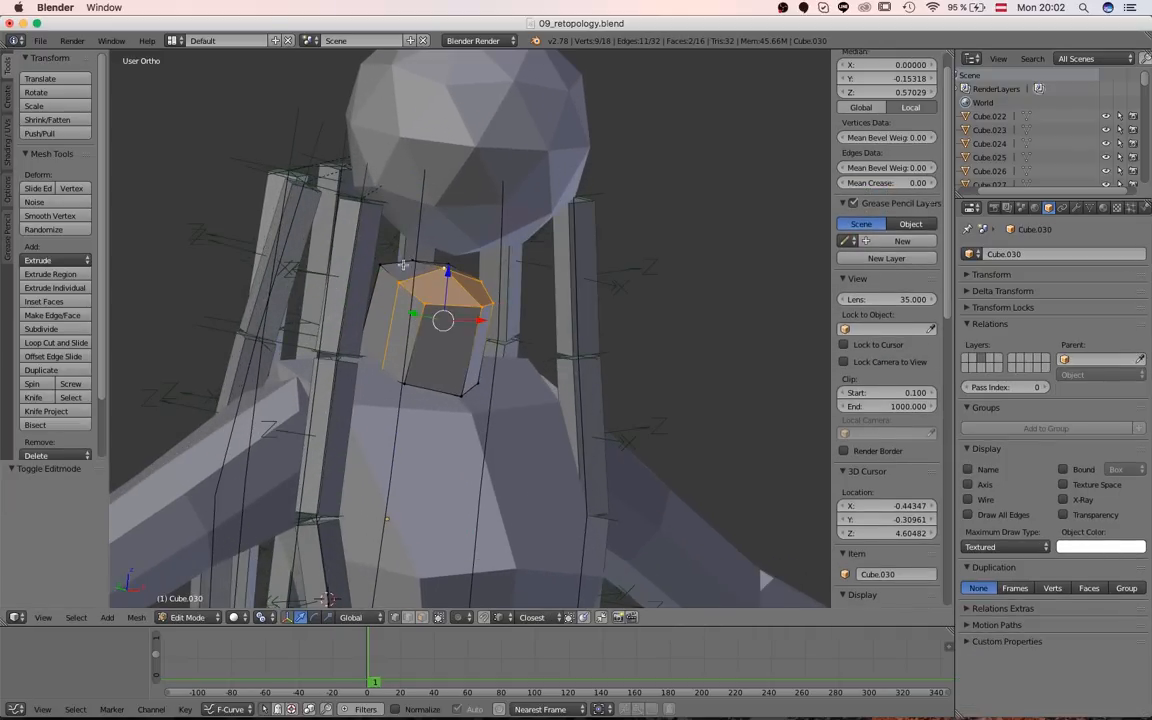
key(z)
key(b)
middle_drag(373, 355, 532, 424)
key(KP_1)
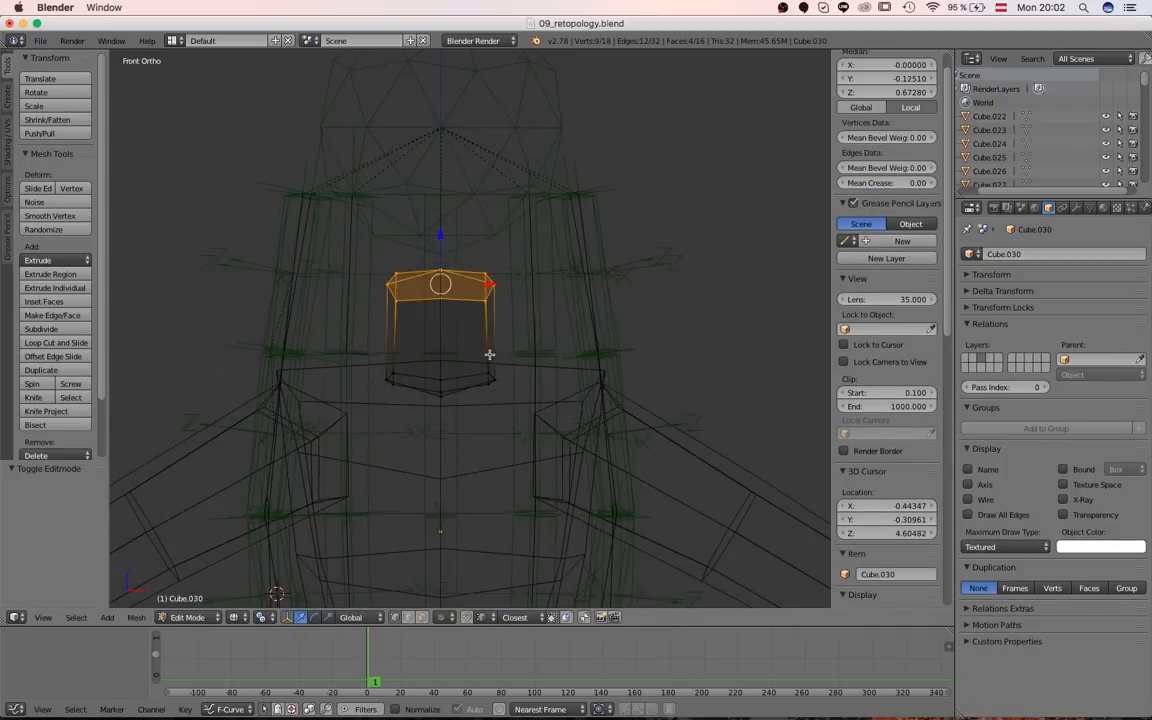
key(g)
click(493, 303)
key(z)
scroll(485, 345, down, 4)
key(Tab)
- Compare the collider blocks with the rig by showing layer 2 together with layer 3, and deselect everything
middle_drag(483, 373, 532, 445)
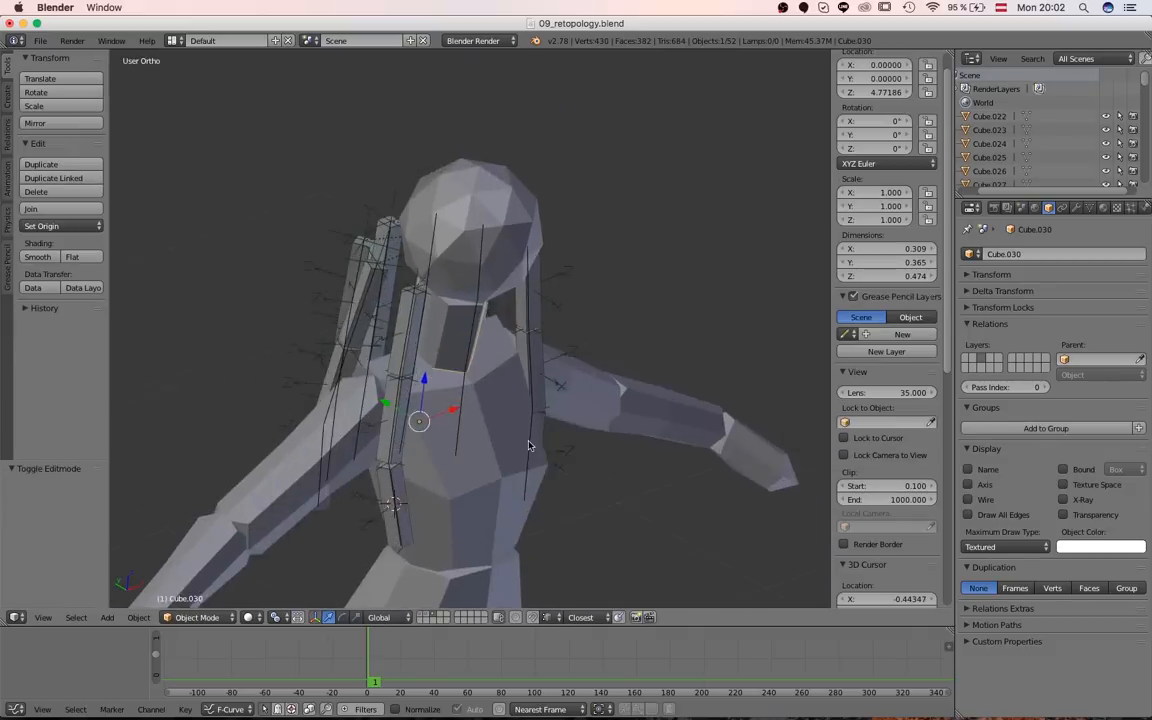
key(z)
key(z)
scroll(475, 401, up, 4)
key(shift+2)
middle_drag(475, 401, 379, 385)
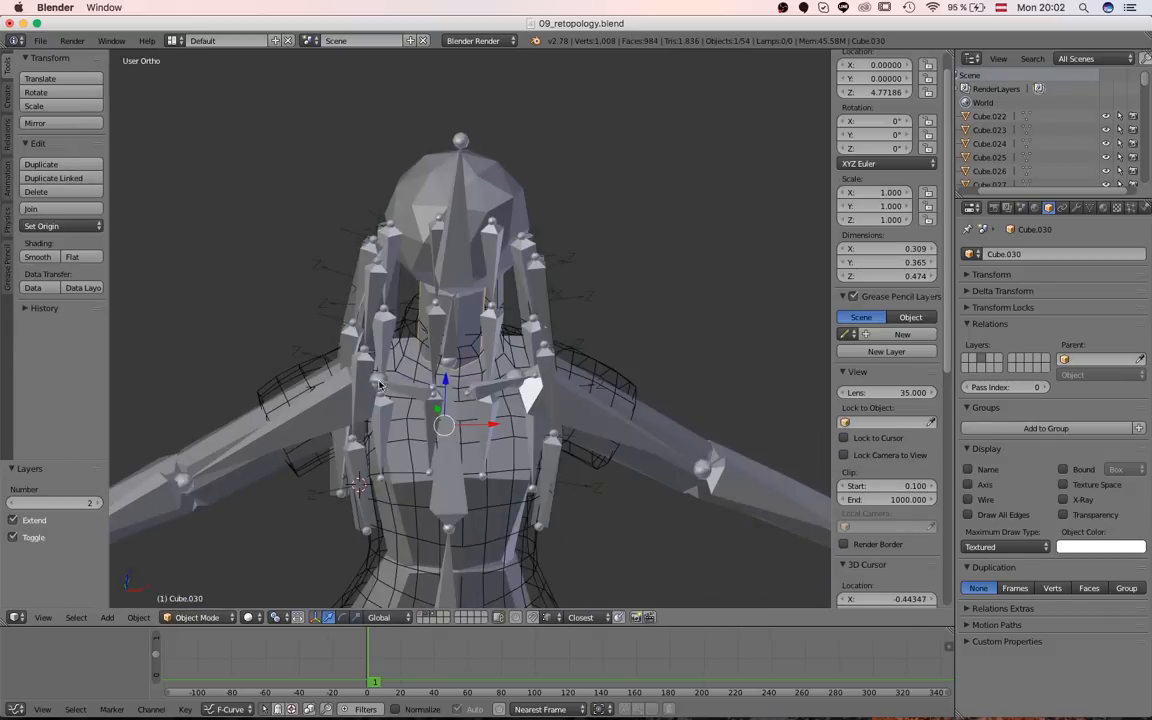
scroll(508, 447, up, 4)
key(a)
scroll(534, 376, down, 2)
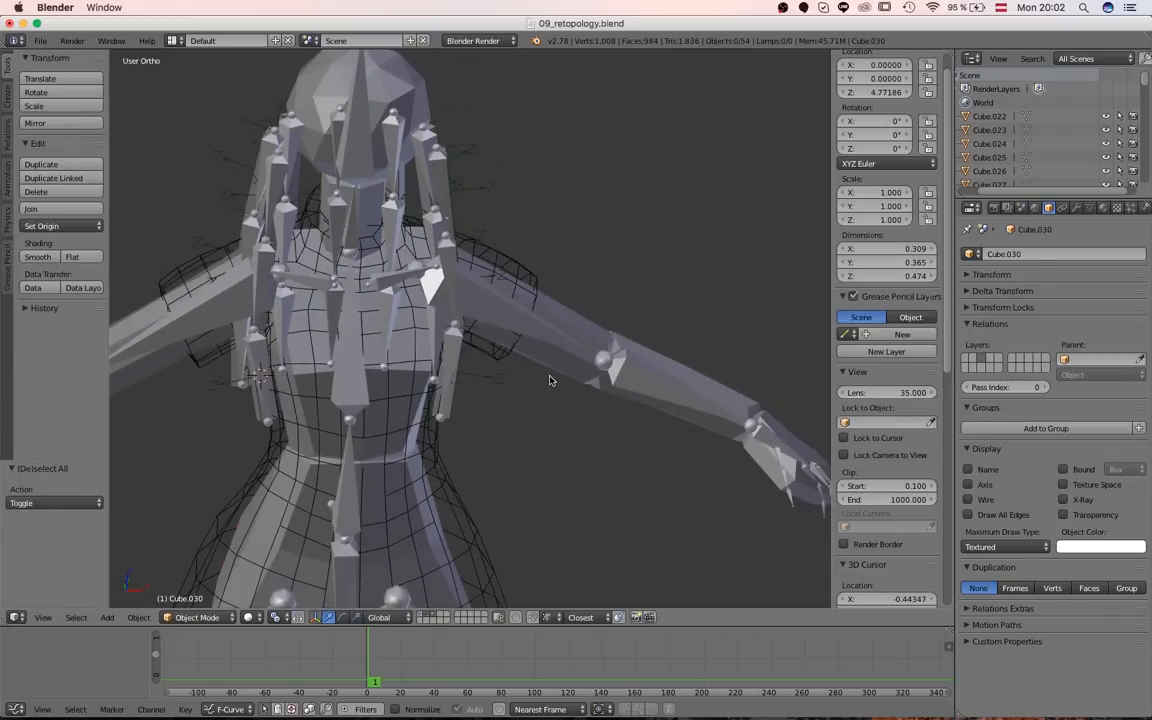
- Show only layer 3 and select the arm, torso, skirt, neck and head collider blocks together
key(3)
scroll(520, 368, down, 3)
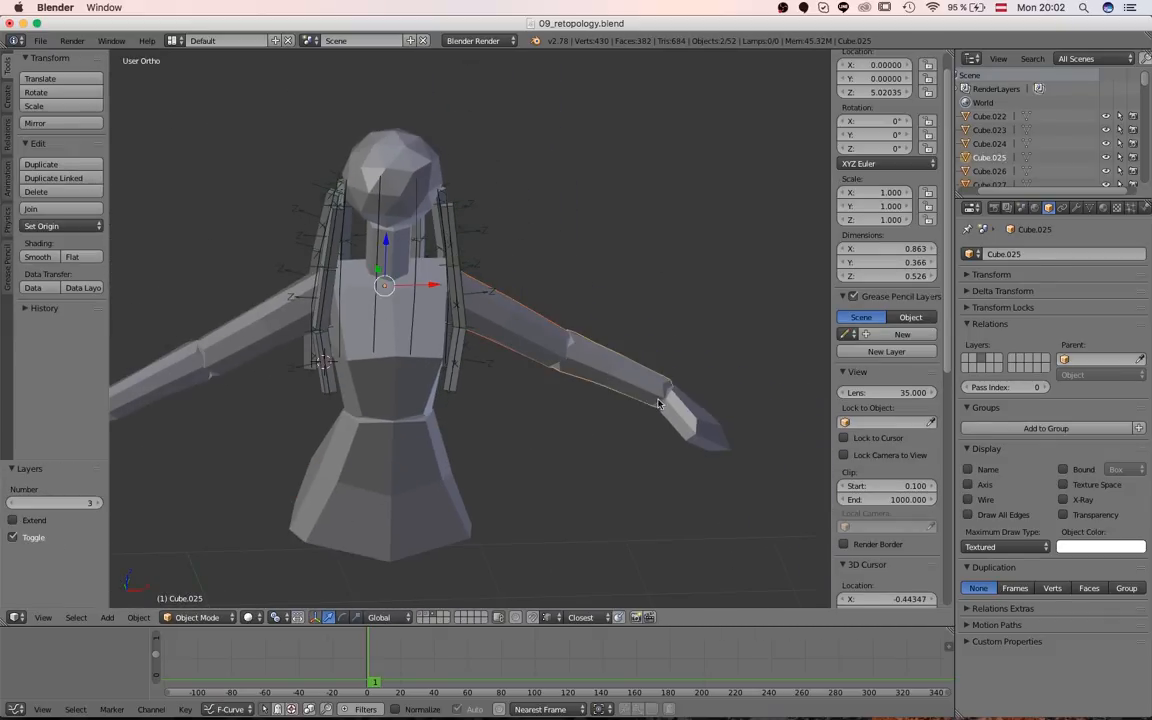
right_click(392, 499)
middle_drag(346, 357, 432, 432)
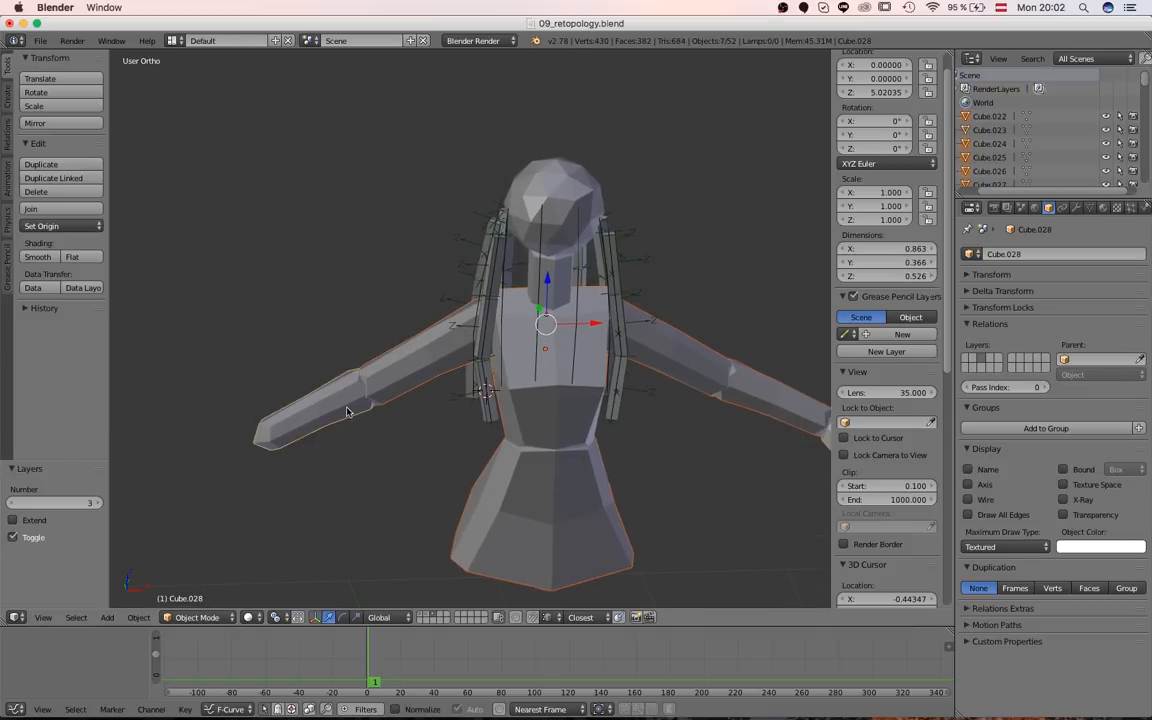
middle_drag(347, 412, 448, 338)
scroll(540, 363, up, 2)
shift+right_click(520, 305)
scroll(520, 305, down, 5)
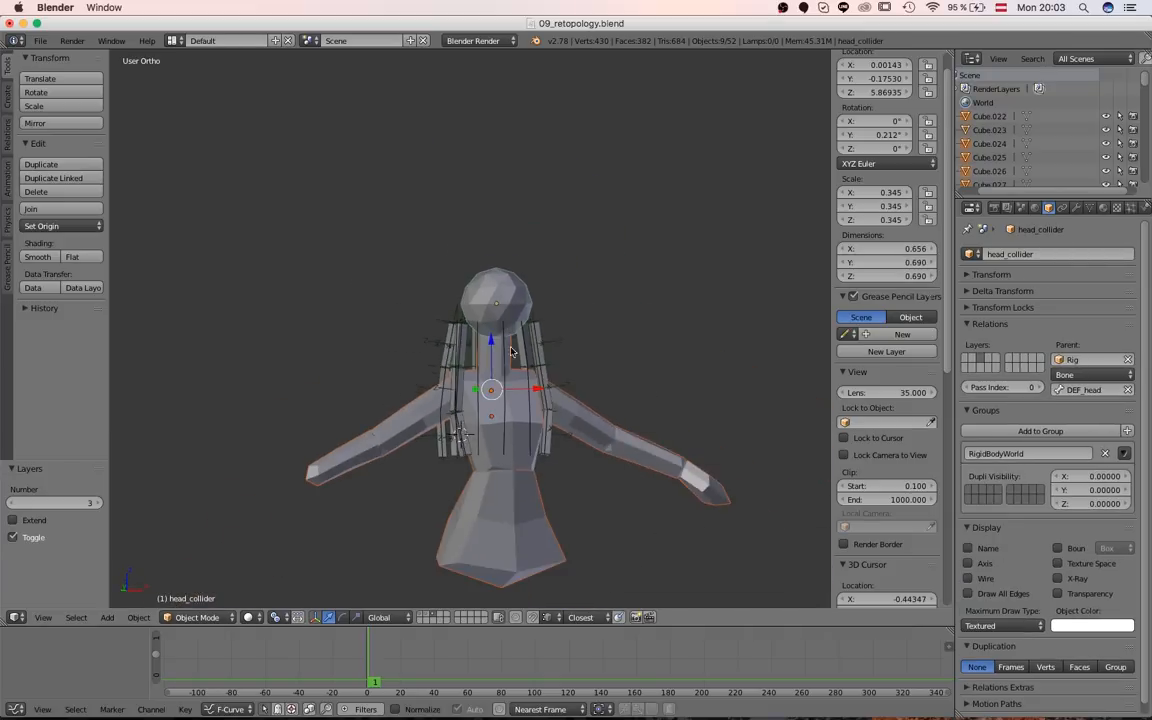
scroll(543, 390, up, 2)
middle_drag(520, 305, 491, 346)
scroll(491, 346, down, 1)
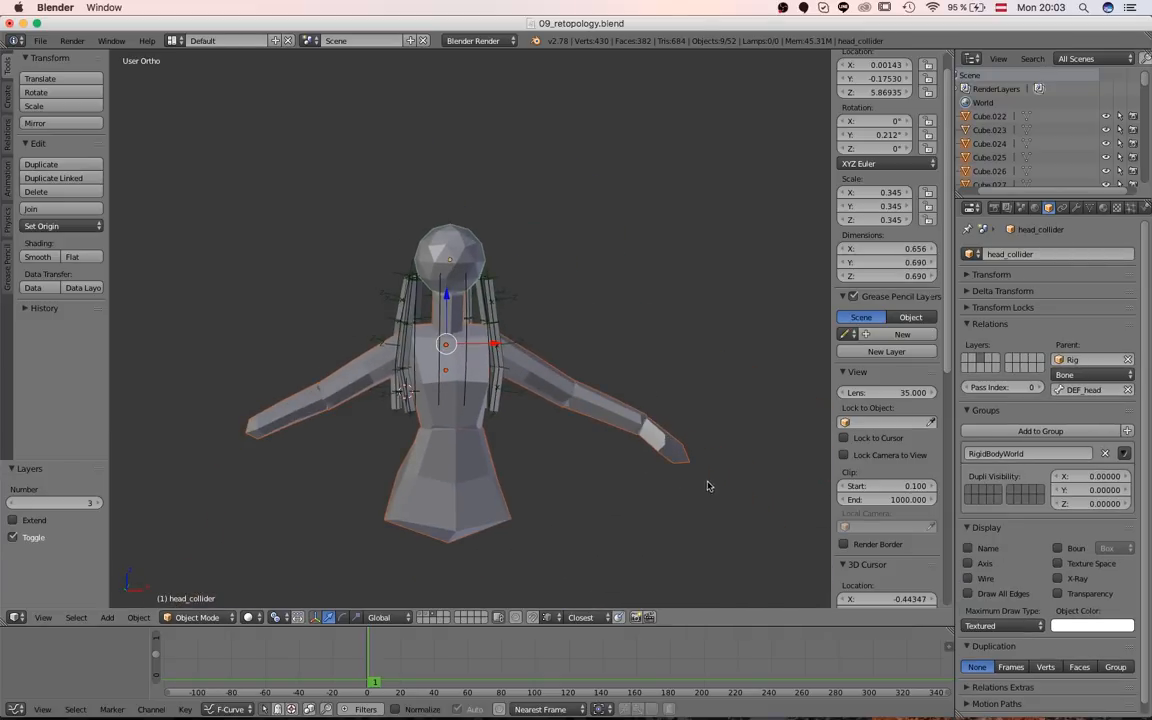
- Try mirroring the single hand block with a Mirror modifier, check the layers and remove the modifier
right_click(650, 438)
click(1076, 207)
click(1033, 254)
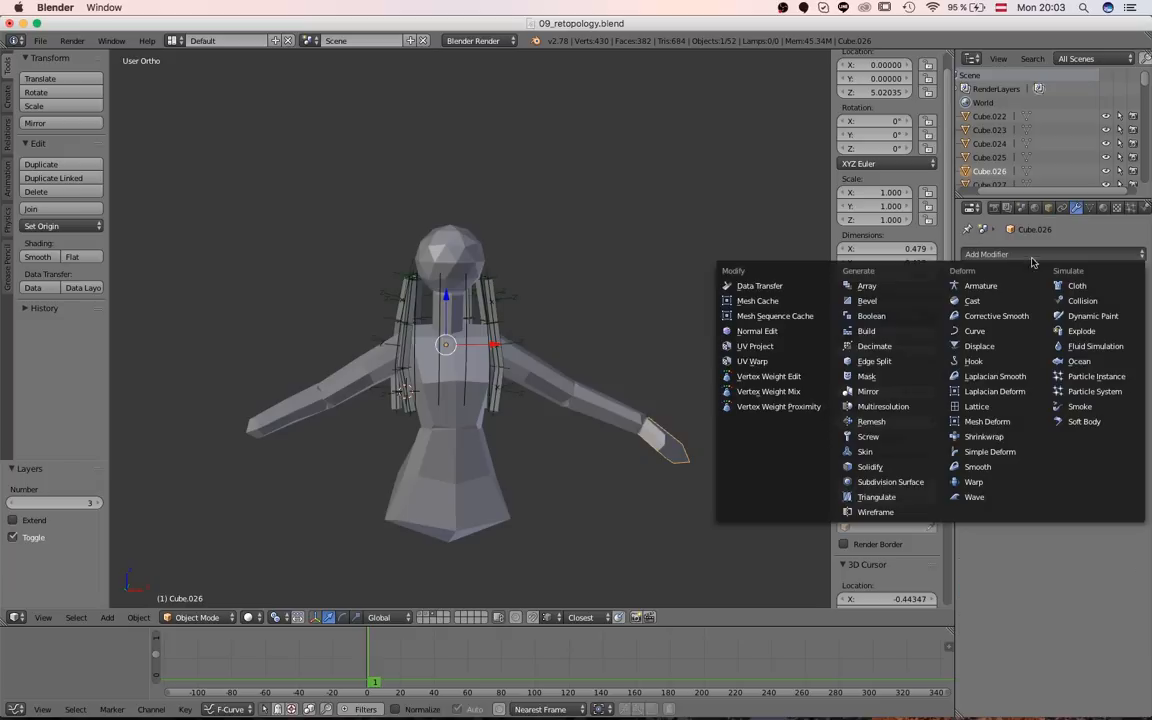
click(868, 391)
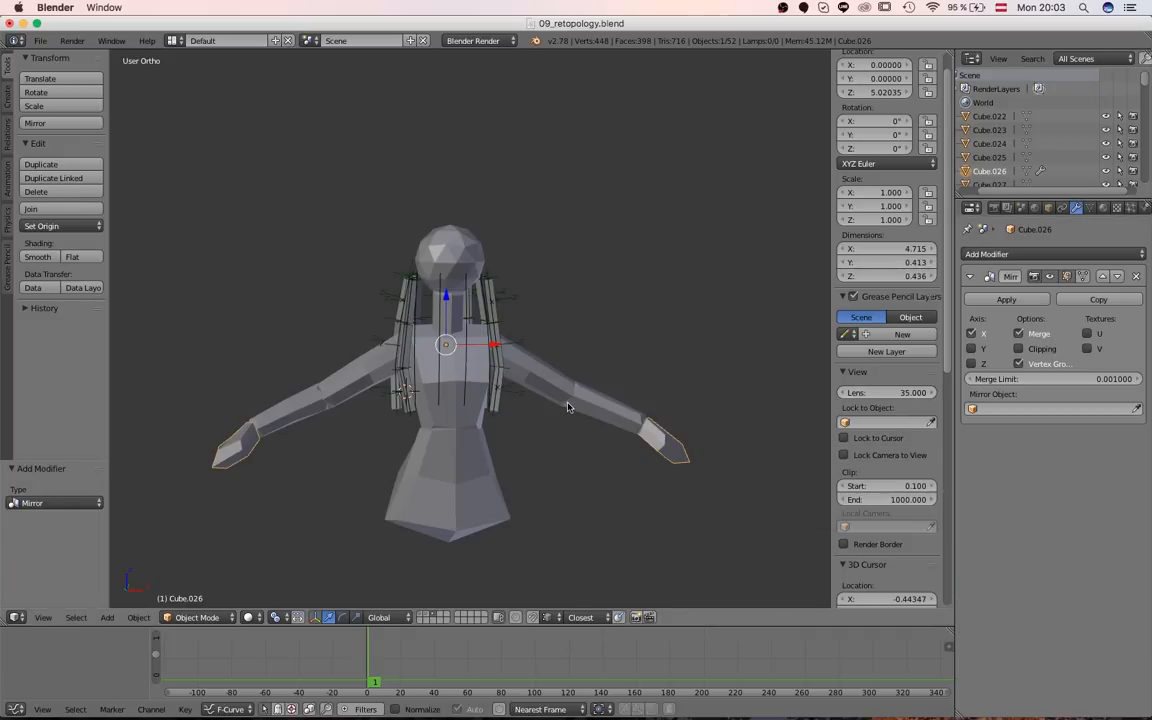
key(1)
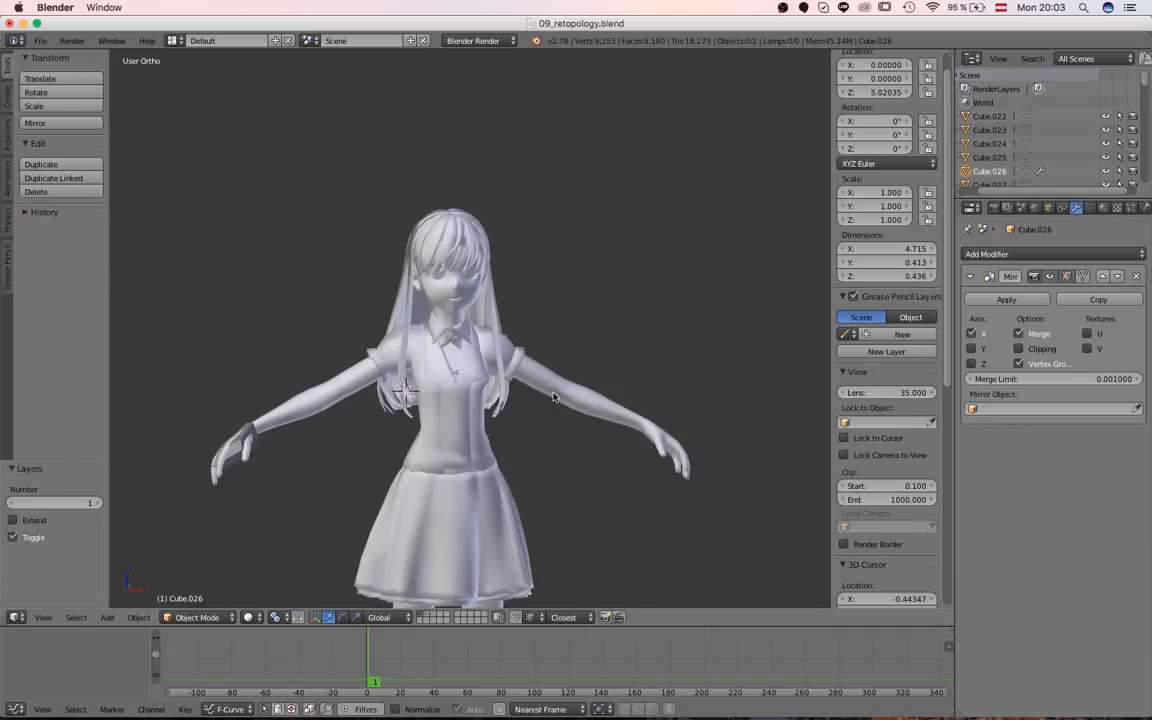
key(2)
key(3)
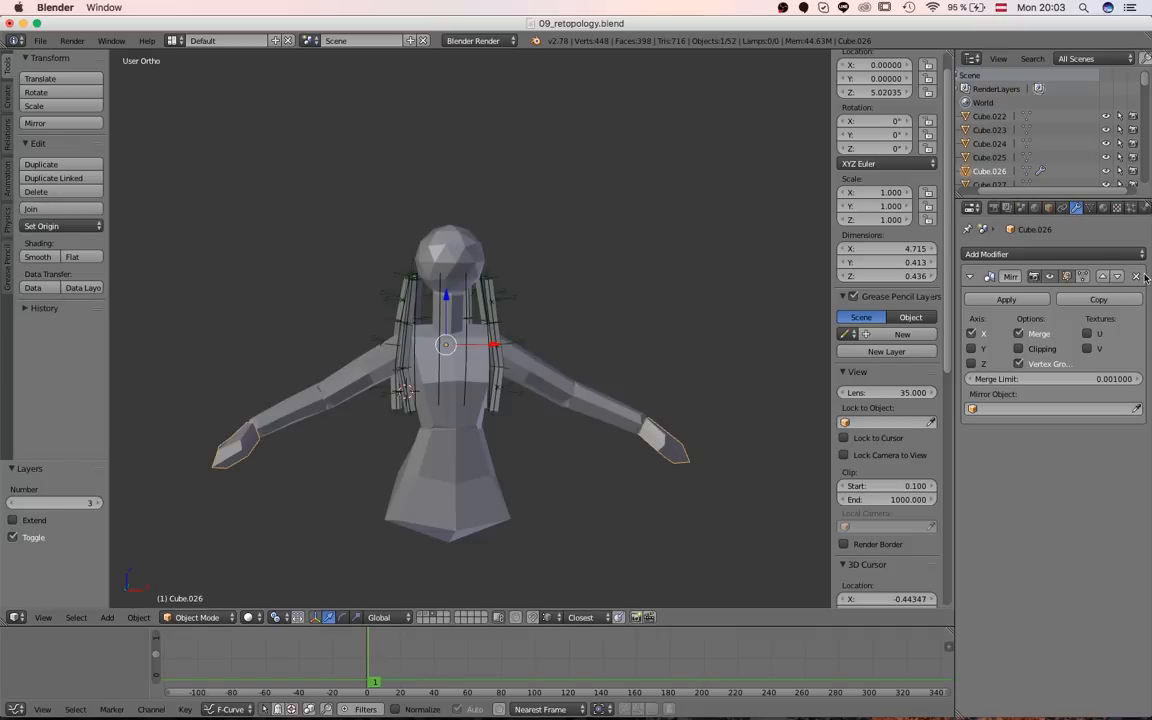
click(1137, 276)
- Move the remaining hand collider block from layer 1 to layer 3, show only layer 3 and deselect everything
key(1)
right_click(250, 425)
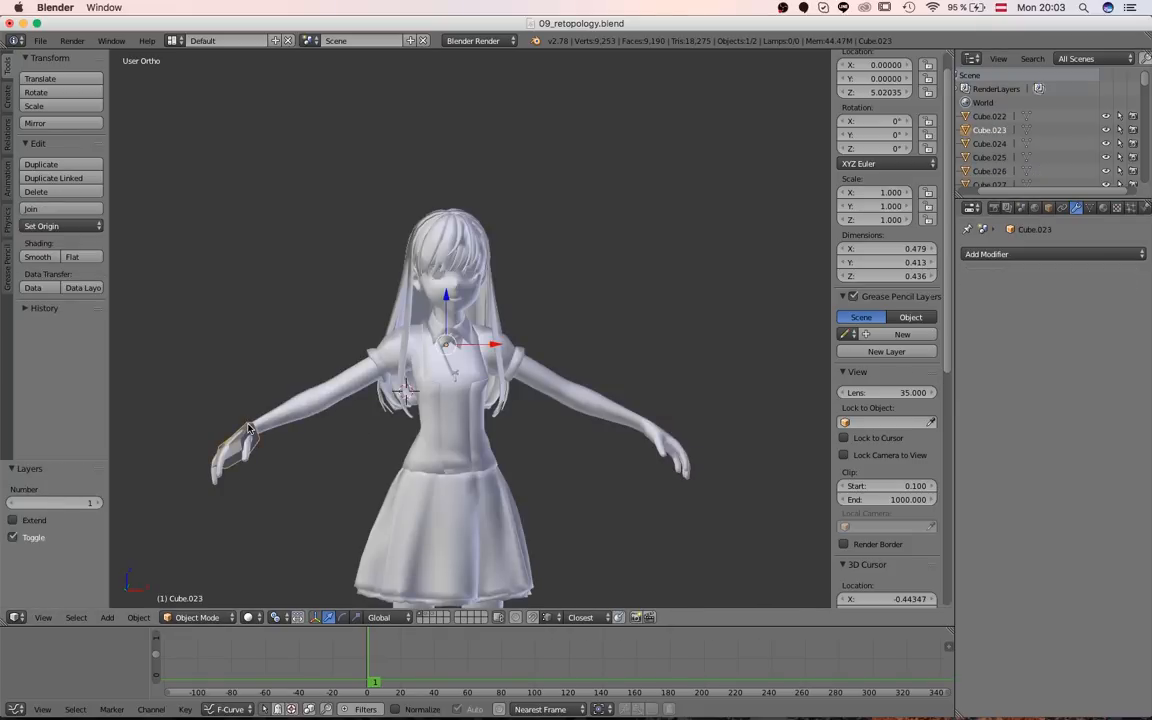
key(m)
key(3)
key(Return)
key(3)
key(a)
- Select all the body collider blocks including the head, set their origins to Center of Mass, and deselect them
middle_drag(435, 445, 347, 419)
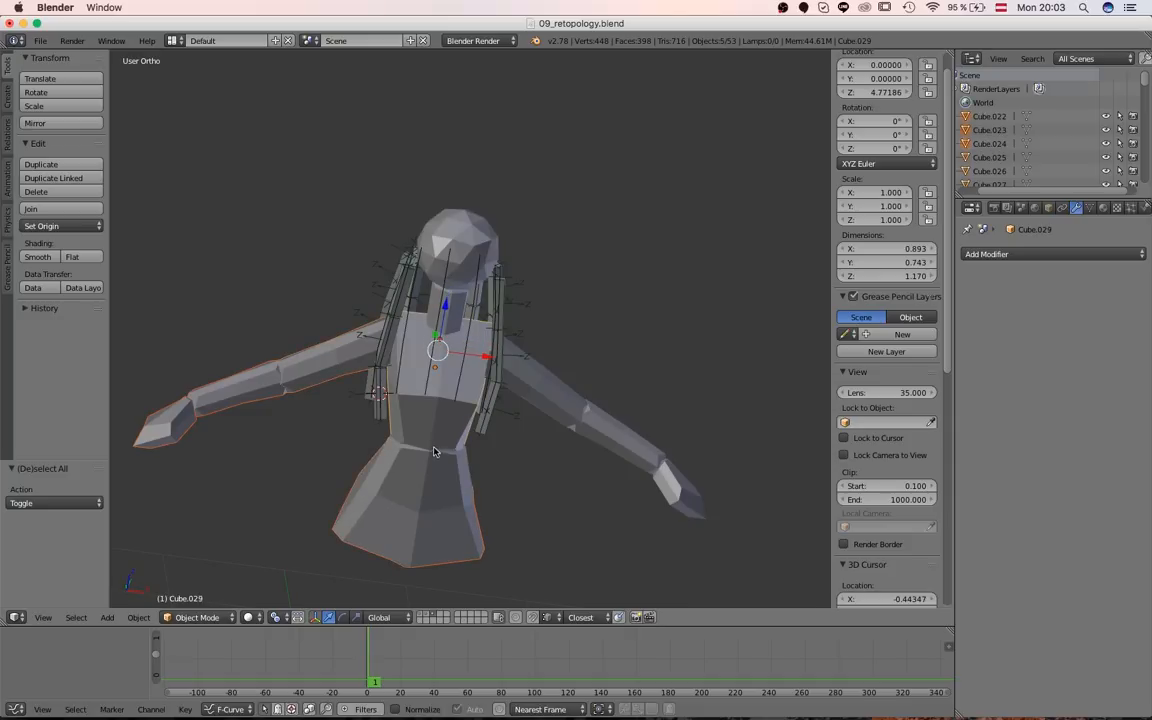
scroll(484, 252, up, 5)
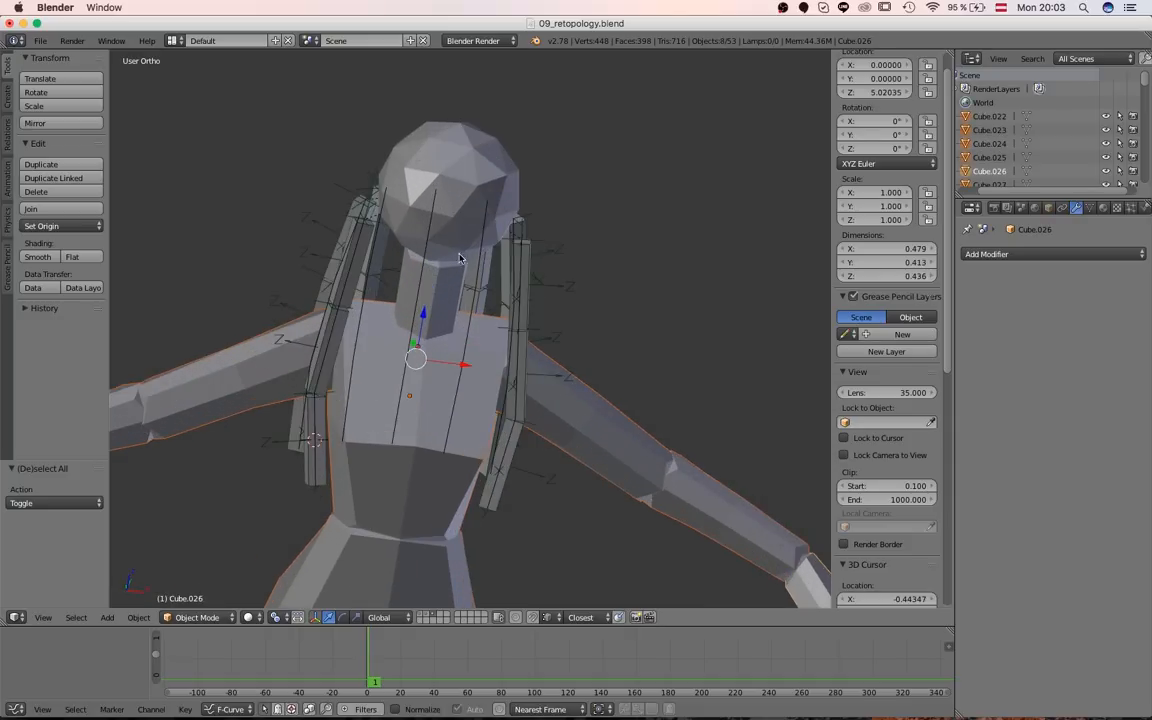
scroll(437, 275, down, 1)
shift+right_click(437, 214)
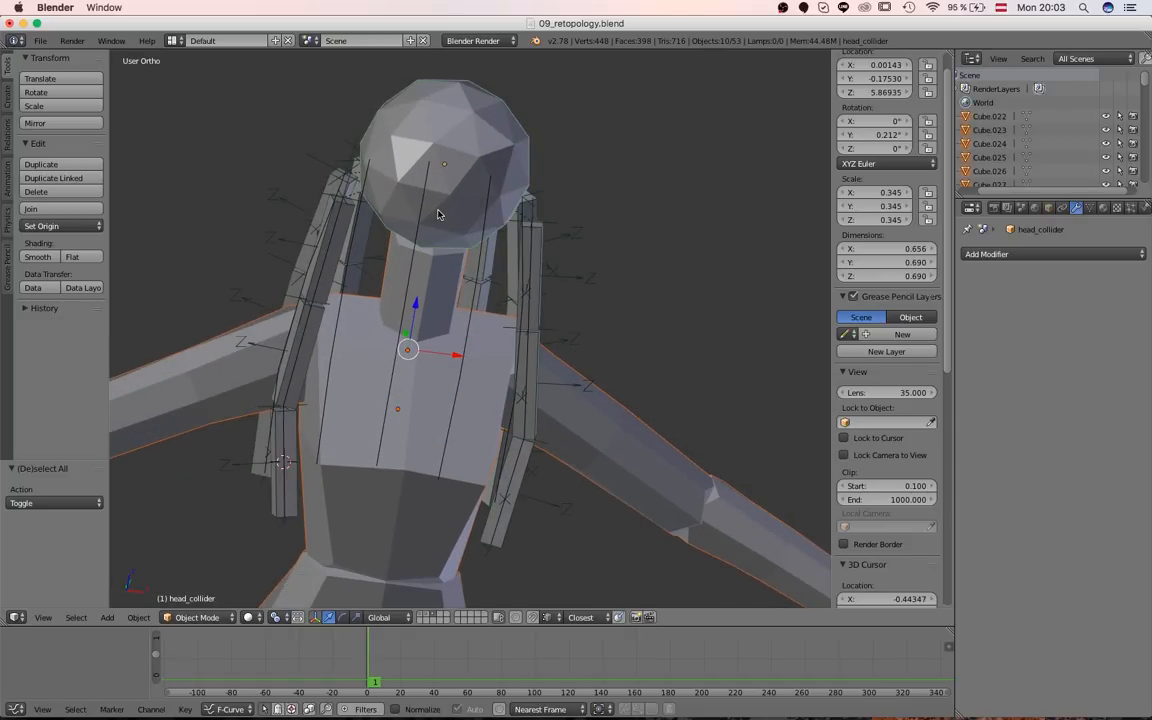
shift+right_click(437, 214)
shift+right_click(437, 214)
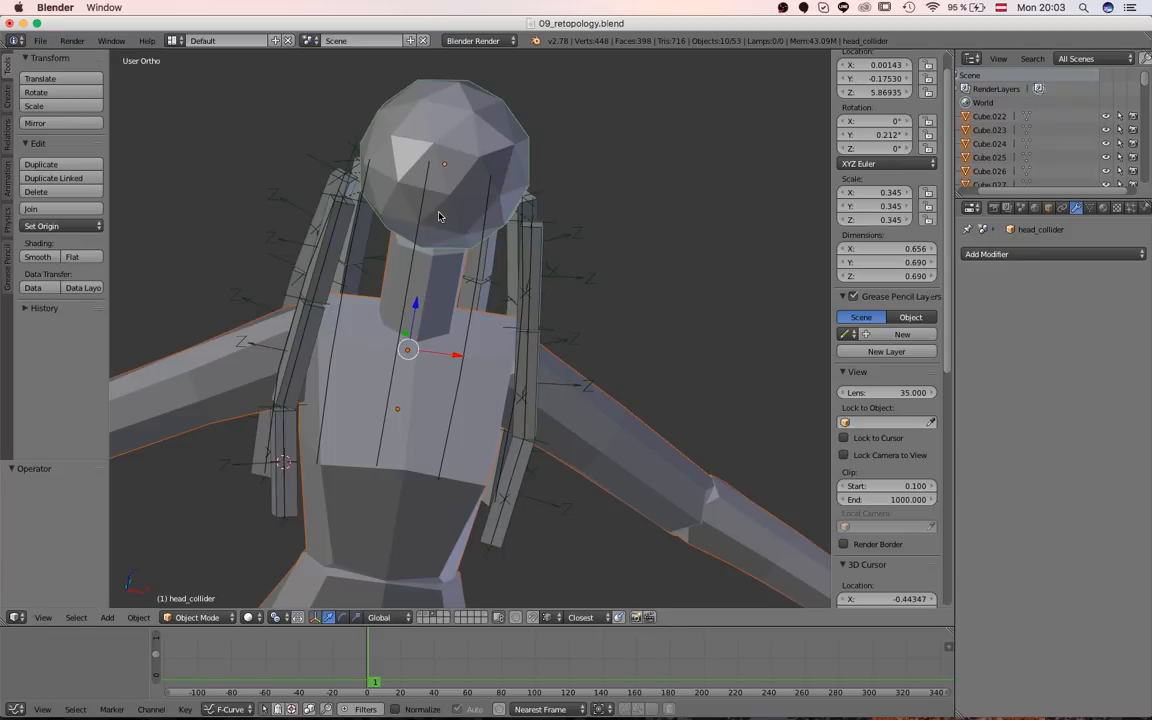
key(shift+ctrl+alt+c)
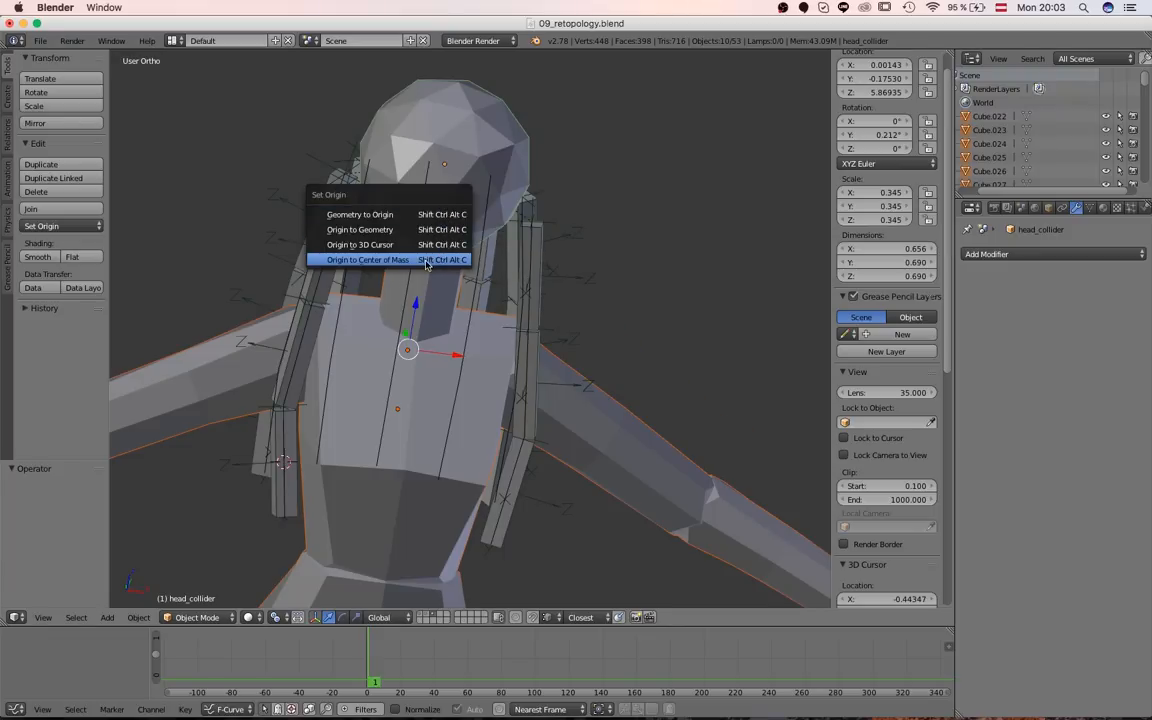
click(426, 263)
scroll(522, 401, down, 4)
key(a)
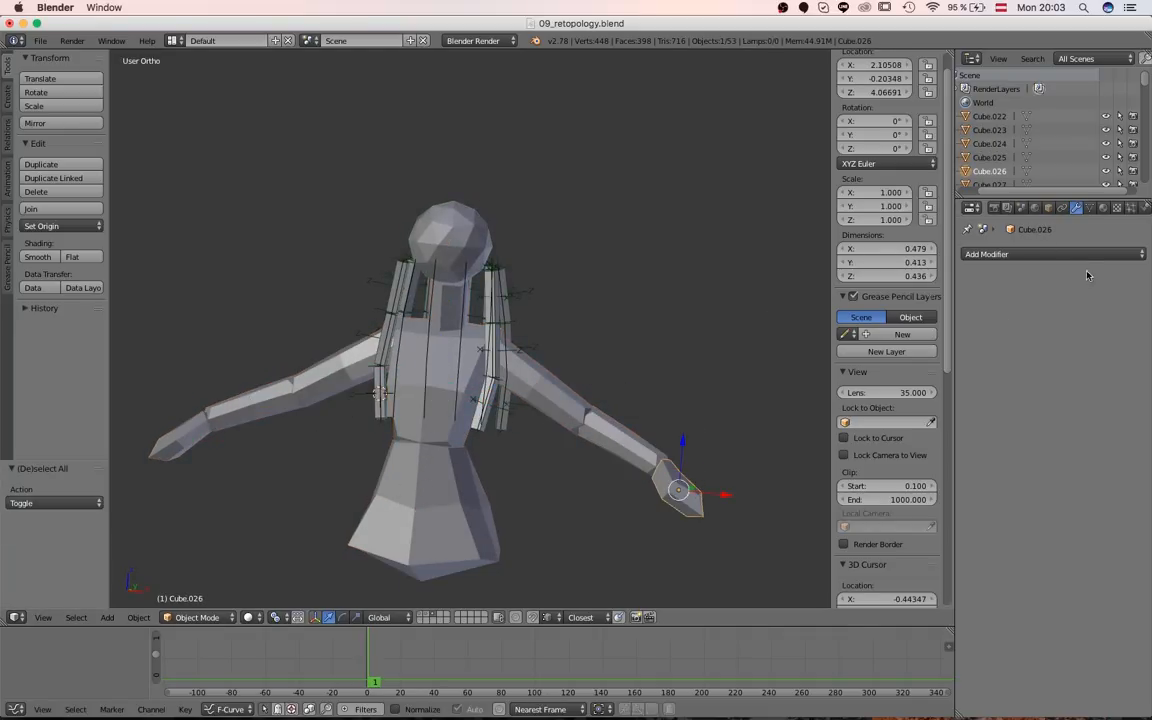
- Try enabling Rigid Body physics on the single hand block and undo it
click(1084, 208)
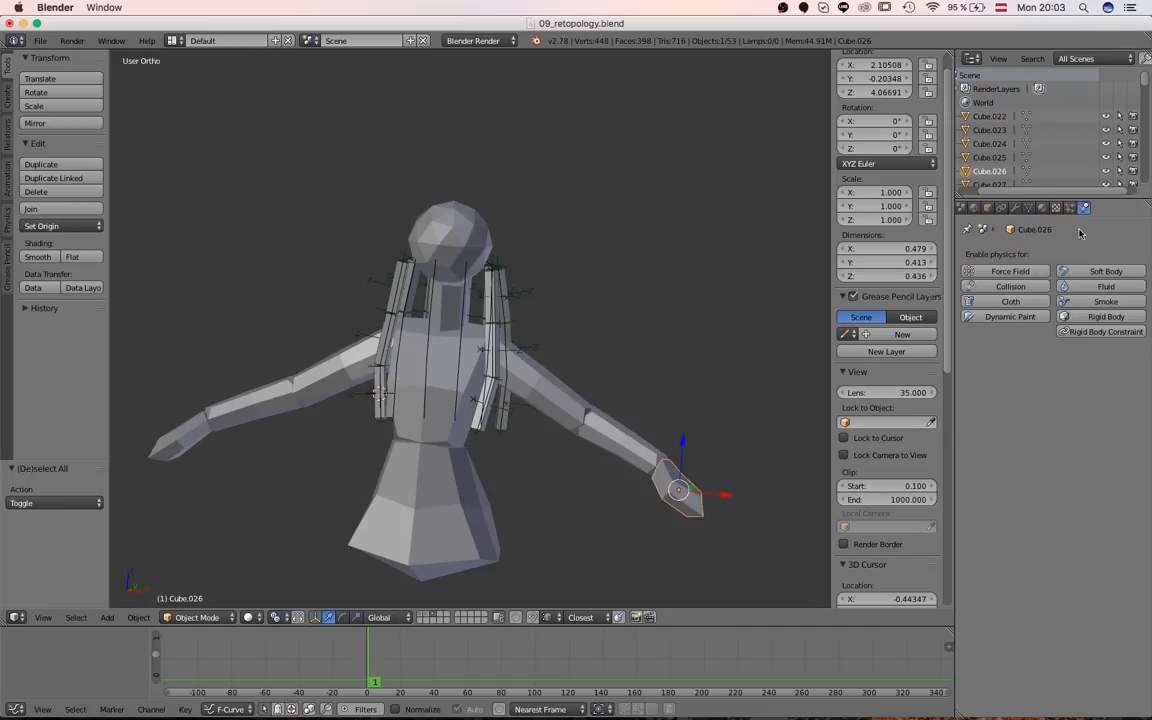
click(1085, 318)
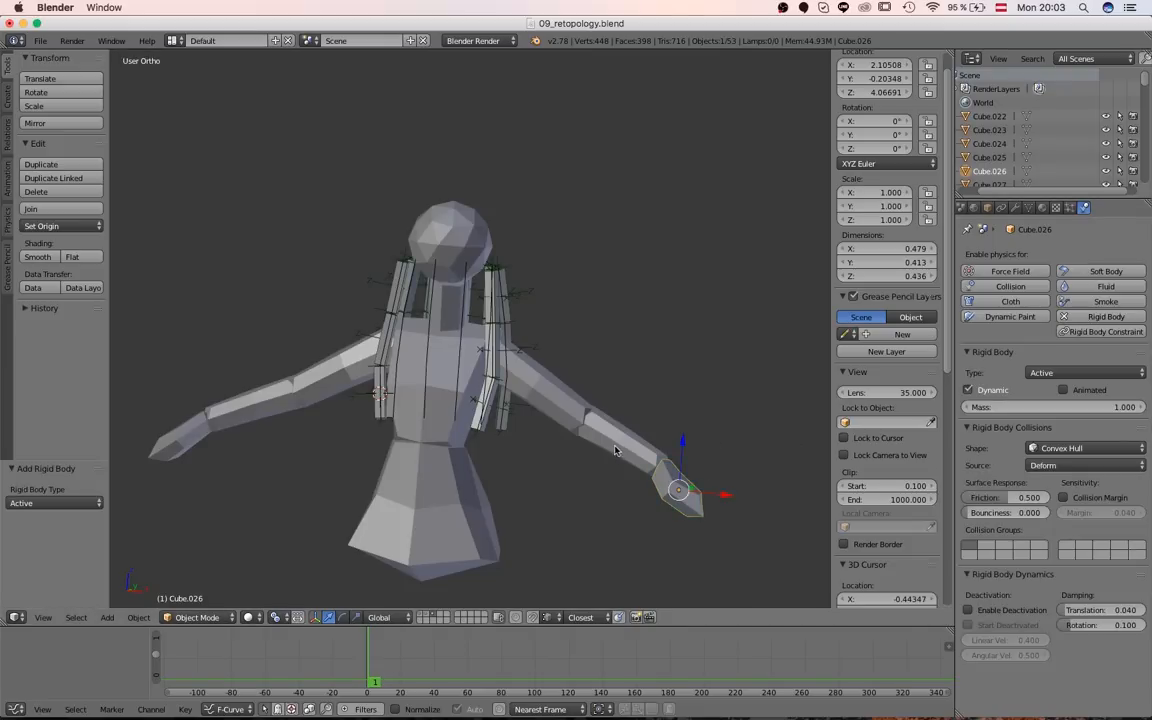
key(ctrl+z)
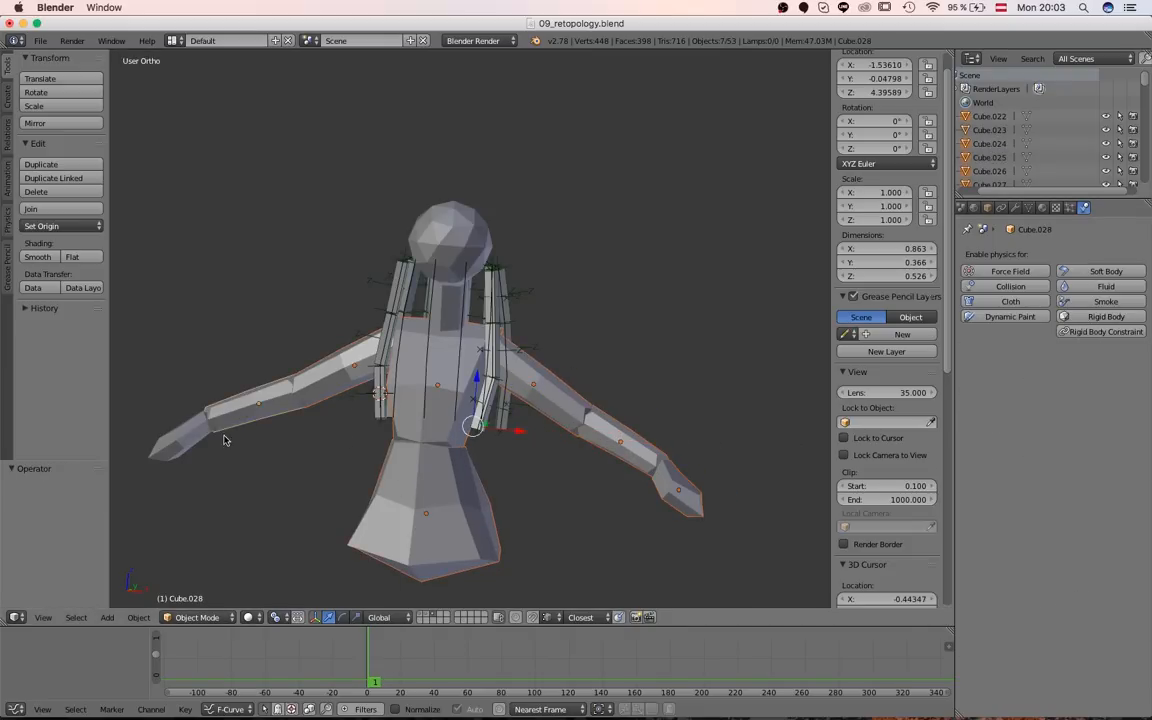
- Add active rigid bodies to the selected hand, arm, torso, skirt and neck blocks in one operation with Add Rigid Bodies
key(space)
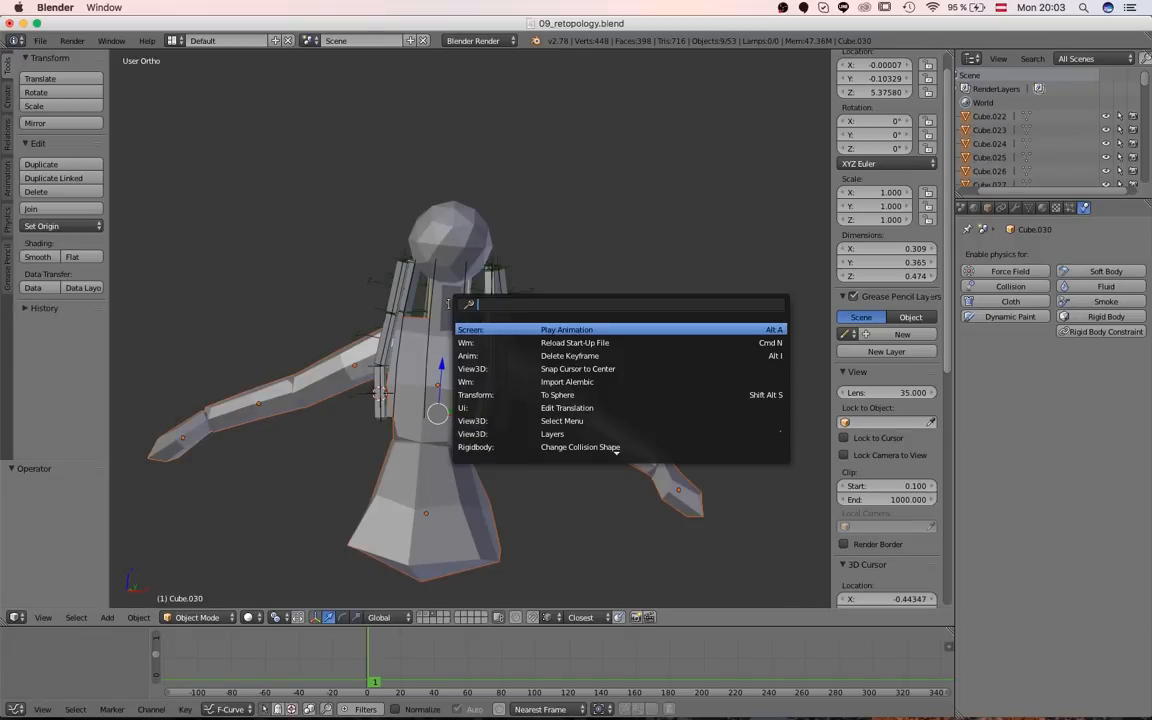
text(add ri)
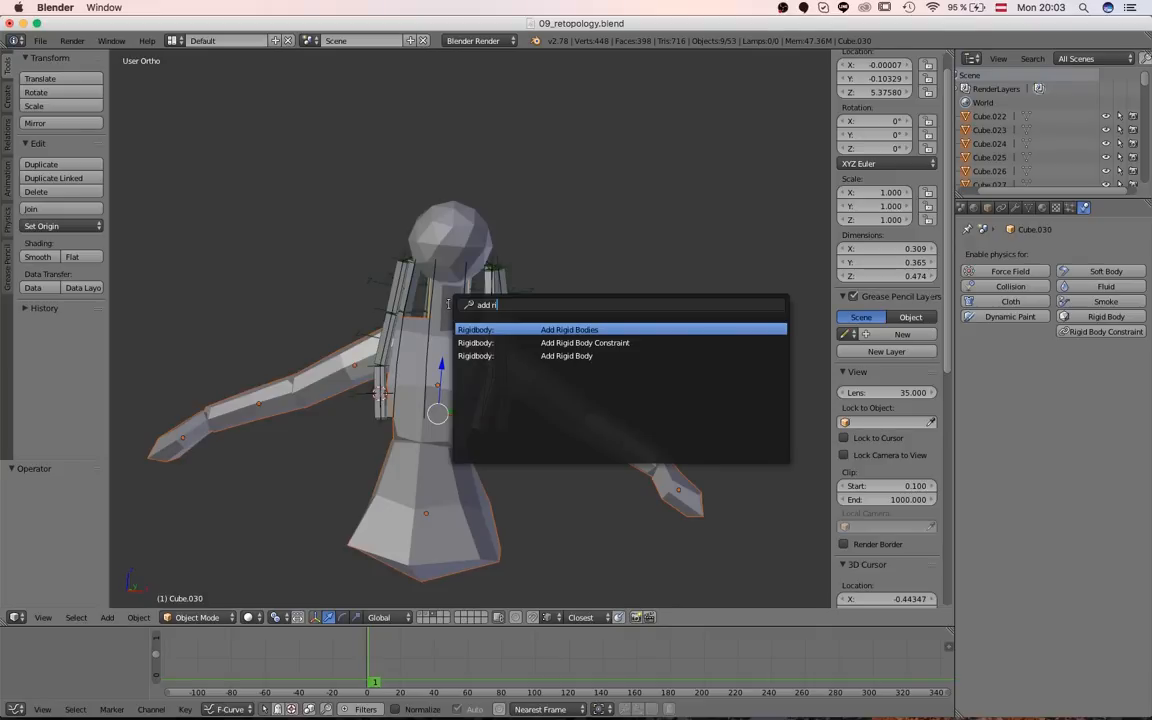
key(Down)
key(Down)
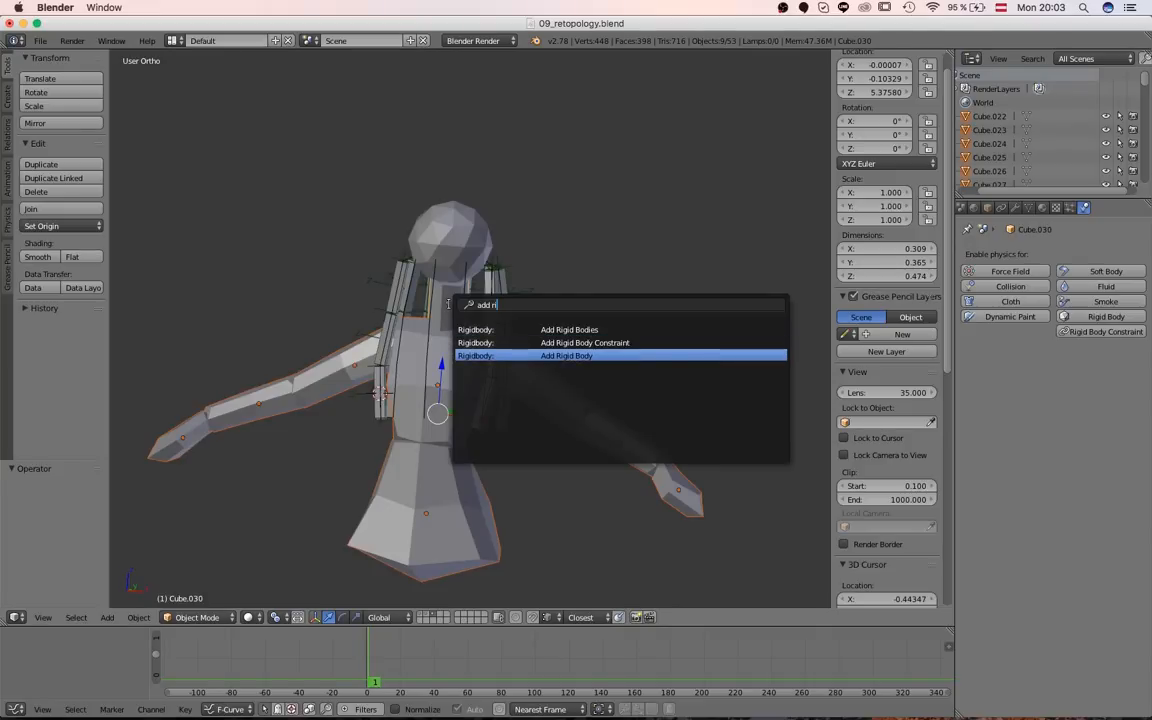
key(Up)
key(Up)
key(Return)
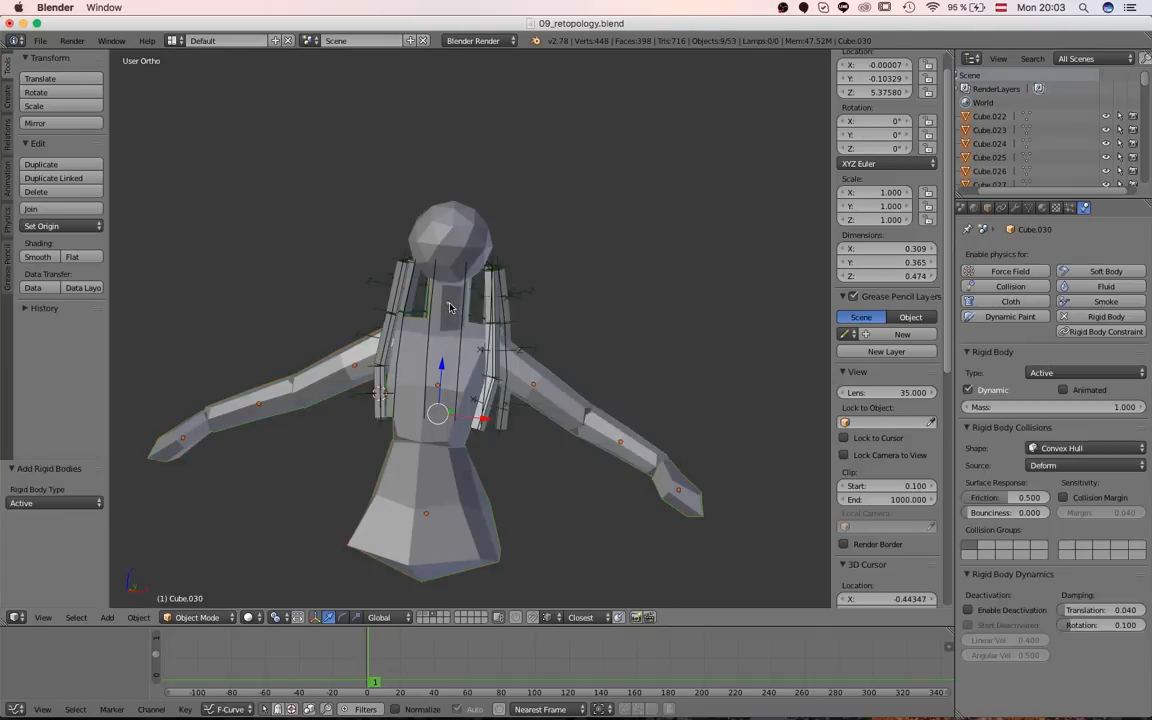
right_click(490, 508)
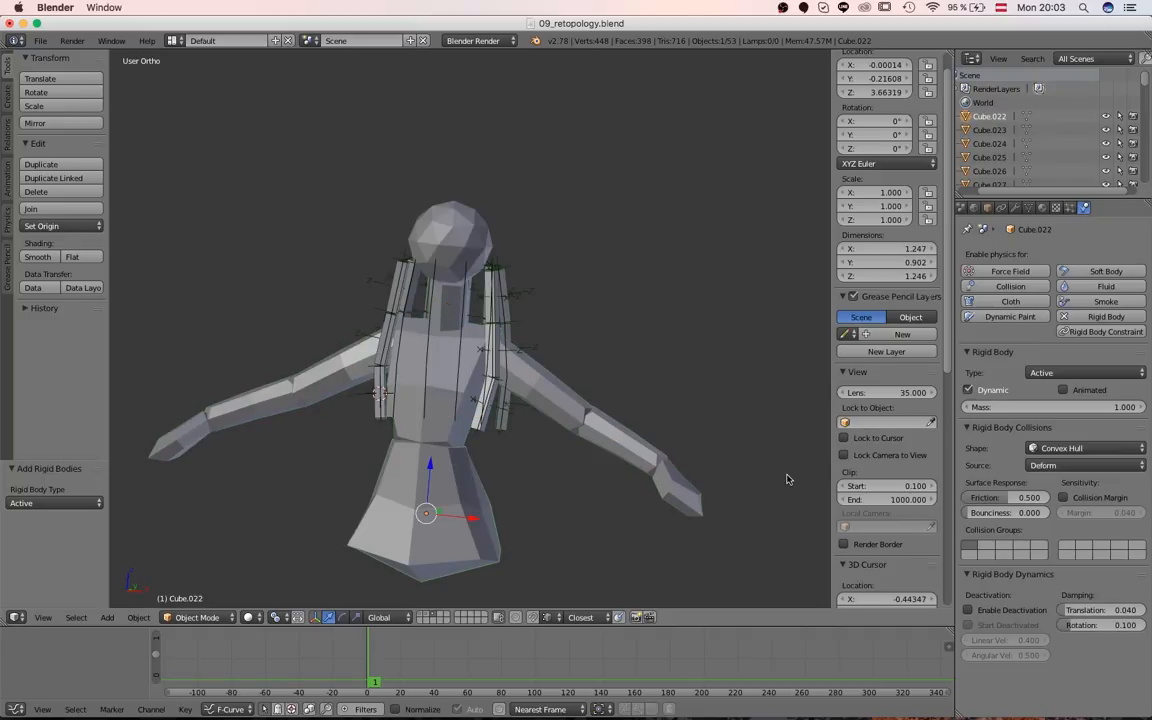
key(ctrl+z)
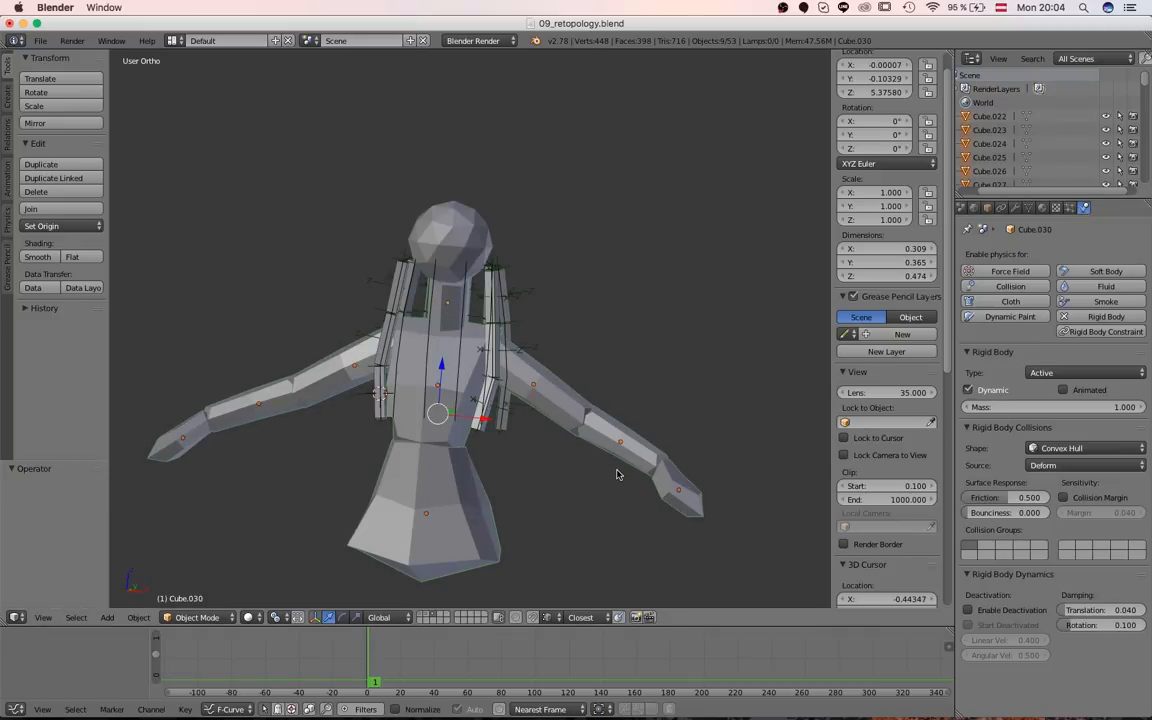
- Set the rigid body type to Passive, copy it to all selected collider blocks and check one forearm block
middle_drag(482, 338, 760, 350)
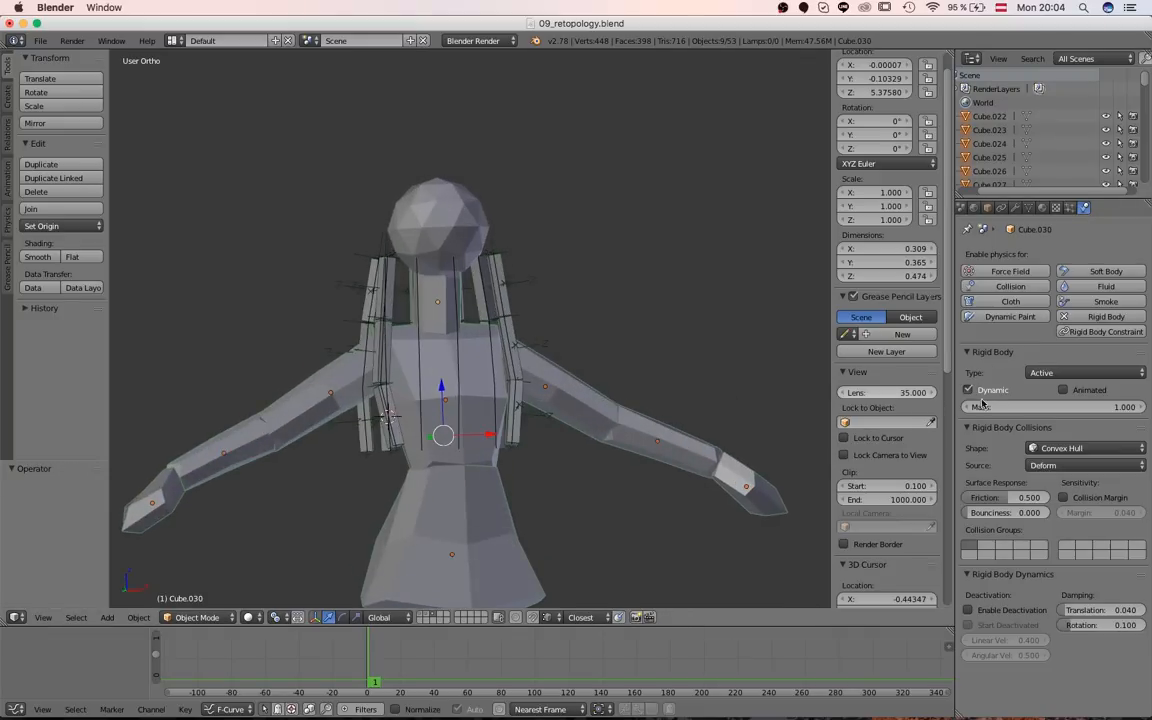
click(1058, 372)
right_click(1057, 350)
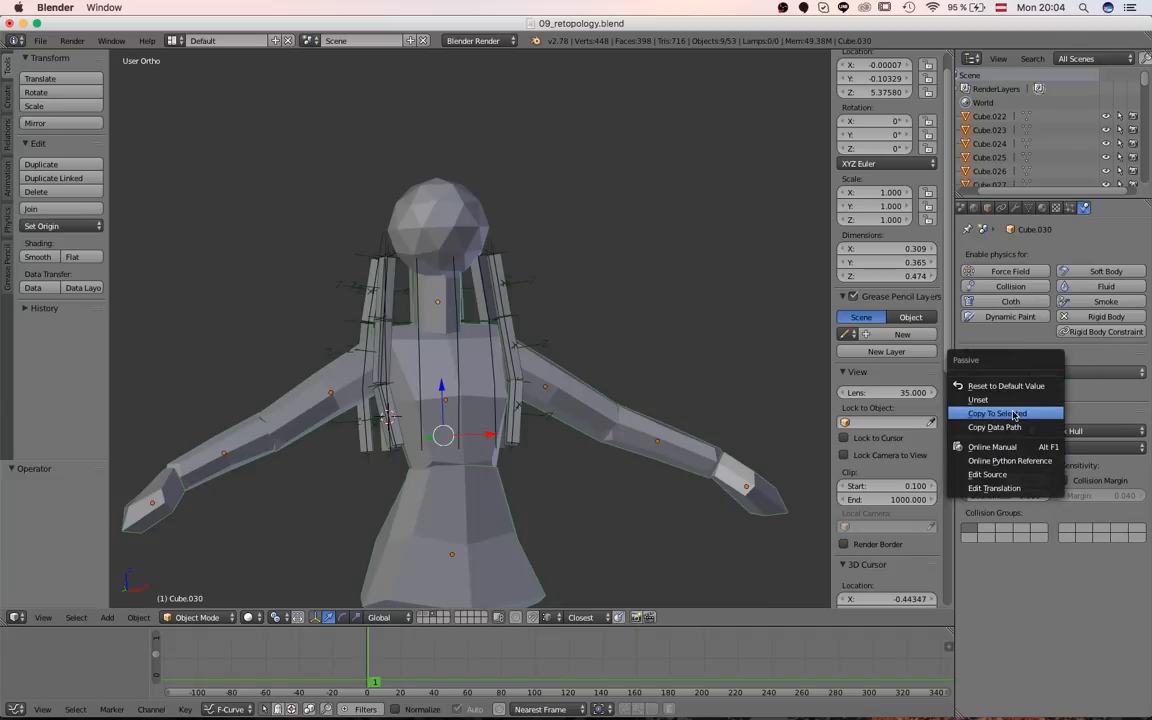
click(1014, 415)
right_click(647, 445)
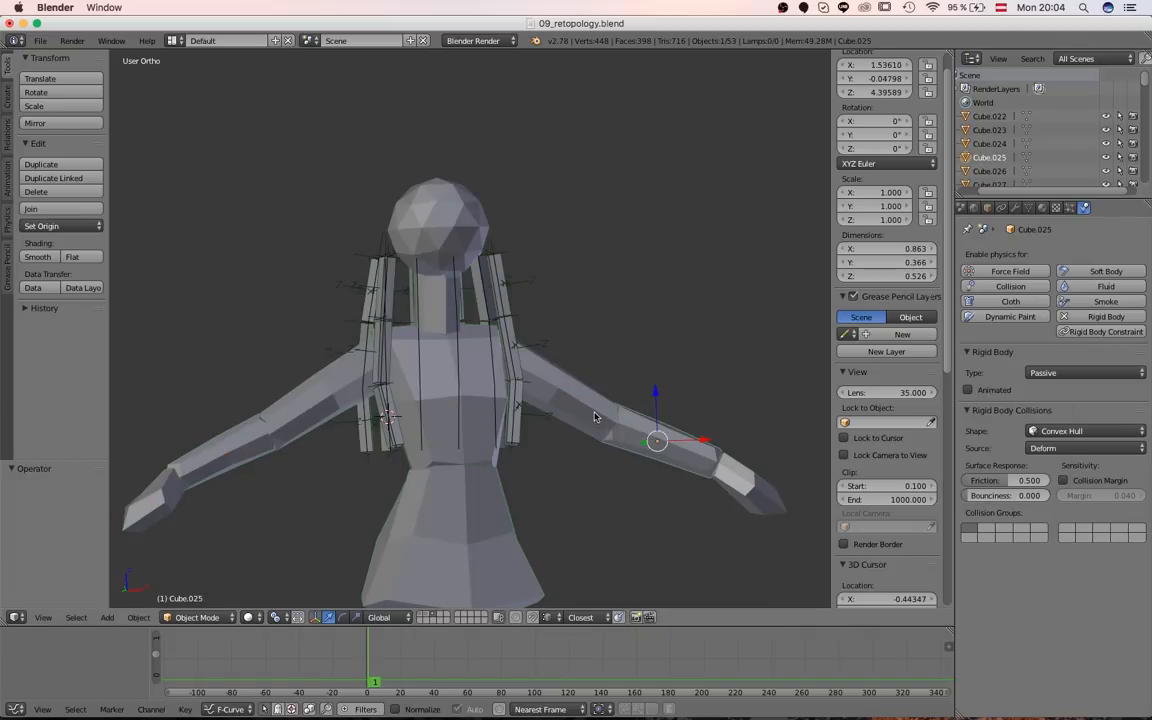
key(ctrl+z)
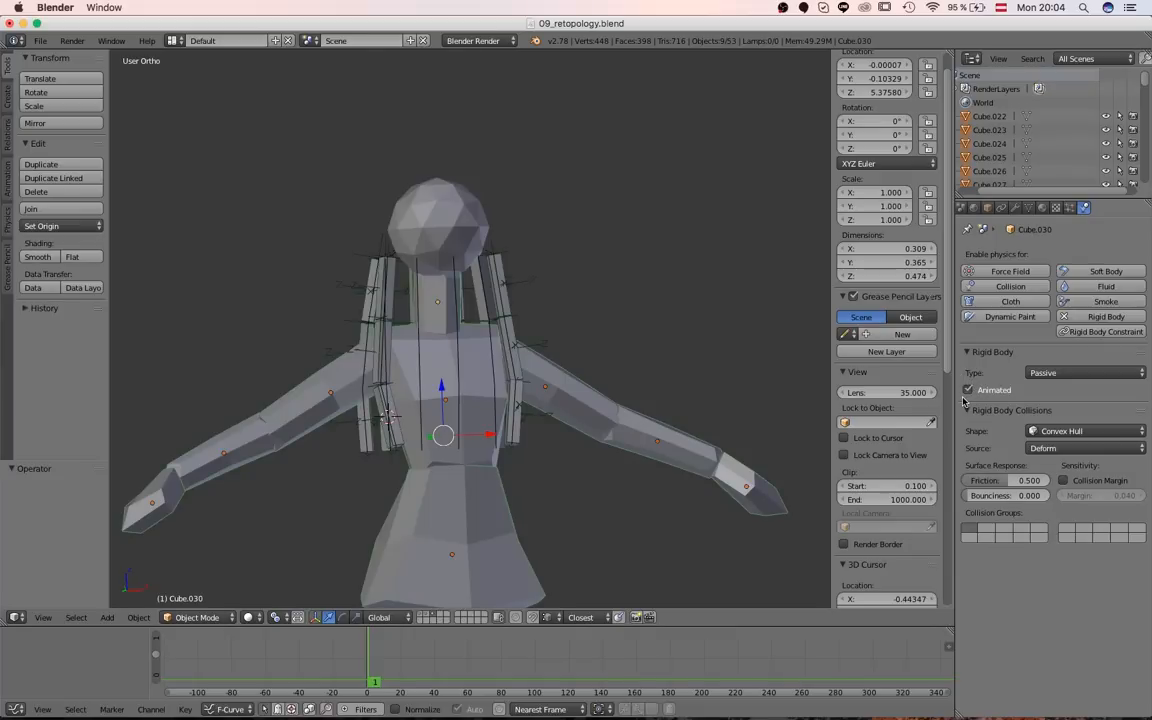
- Copy the enabled Animated rigid body option to all selected collider blocks, deselect them and check individual arm blocks
right_click(968, 392)
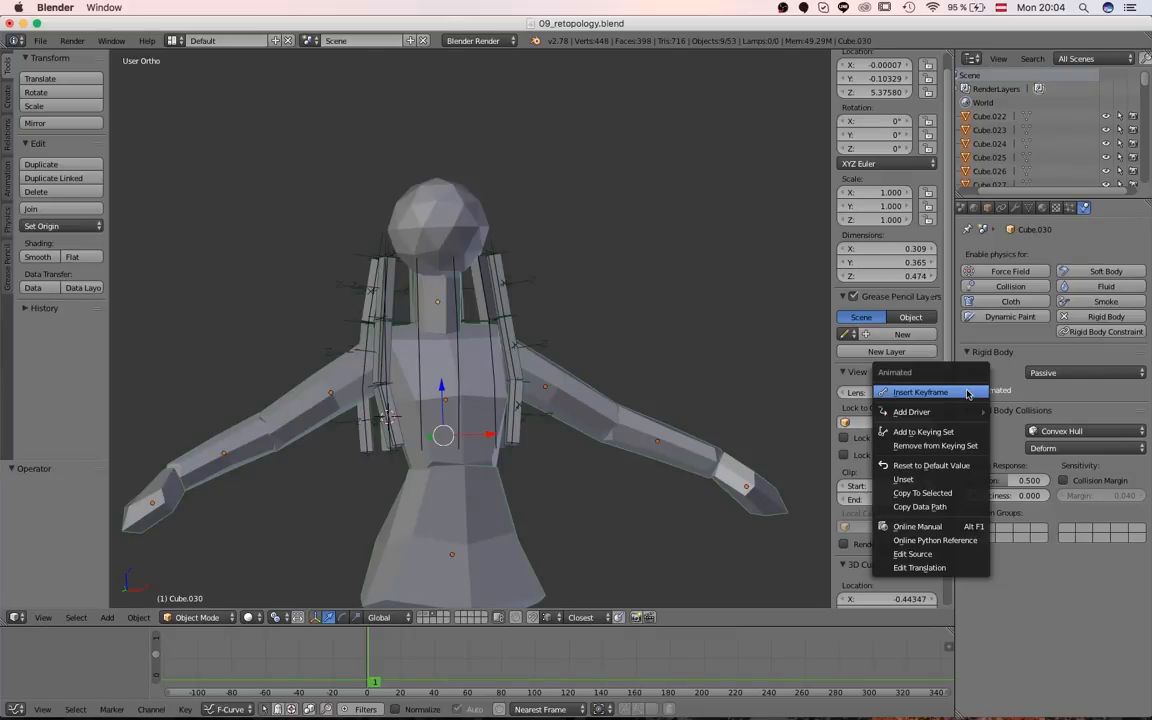
click(953, 495)
scroll(650, 450, down, 2)
key(a)
right_click(609, 410)
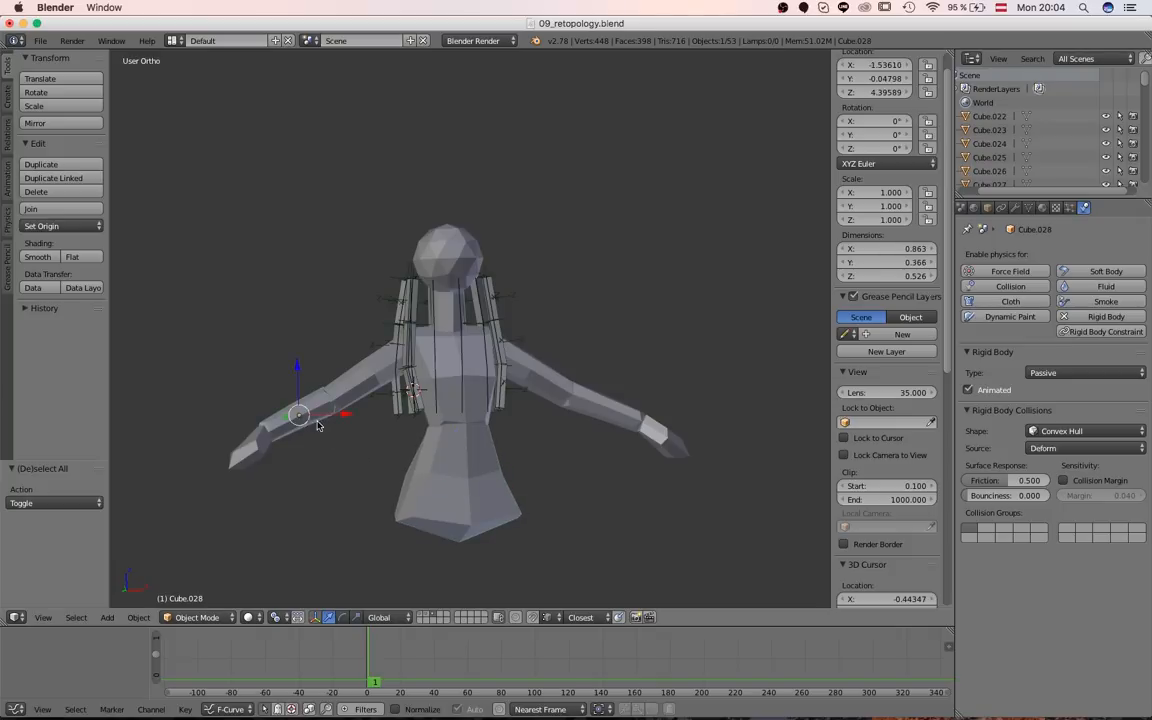
- Play the physics simulation and examine how the hair chains collide with the body blocks from several angles, then stop playback
scroll(326, 401, up, 3)
middle_drag(314, 392, 516, 391)
key(alt+a)
scroll(447, 357, down, 2)
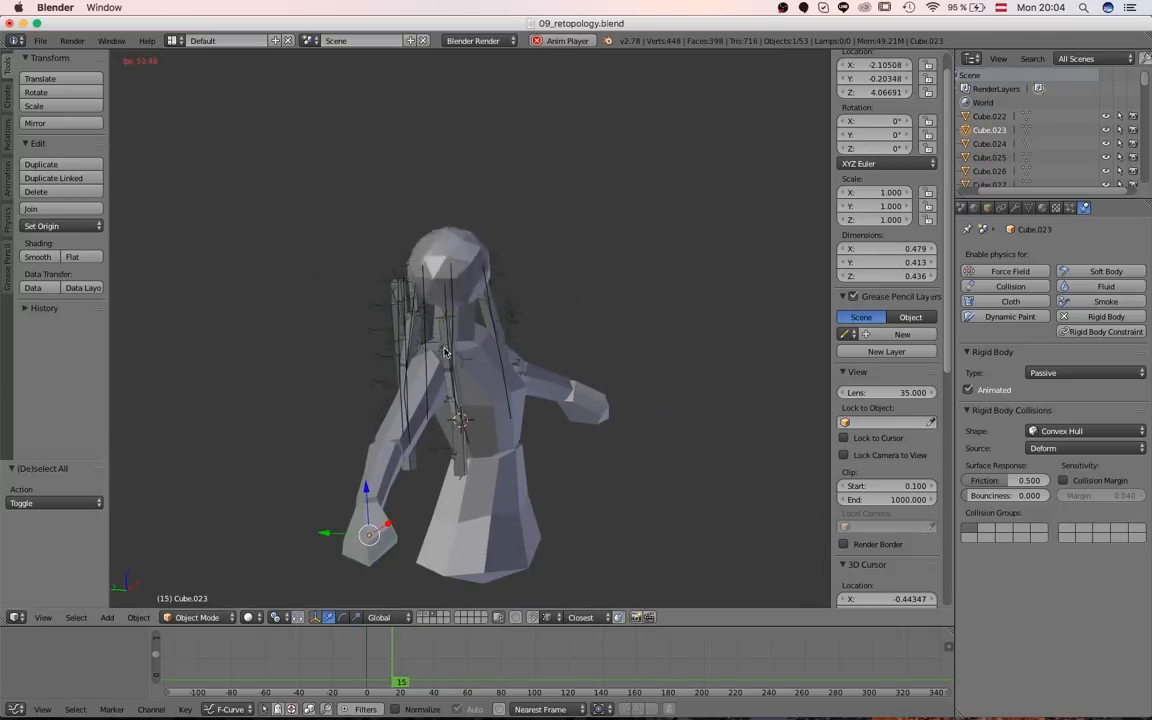
scroll(435, 380, up, 2)
scroll(435, 380, up, 4)
middle_drag(435, 380, 422, 380)
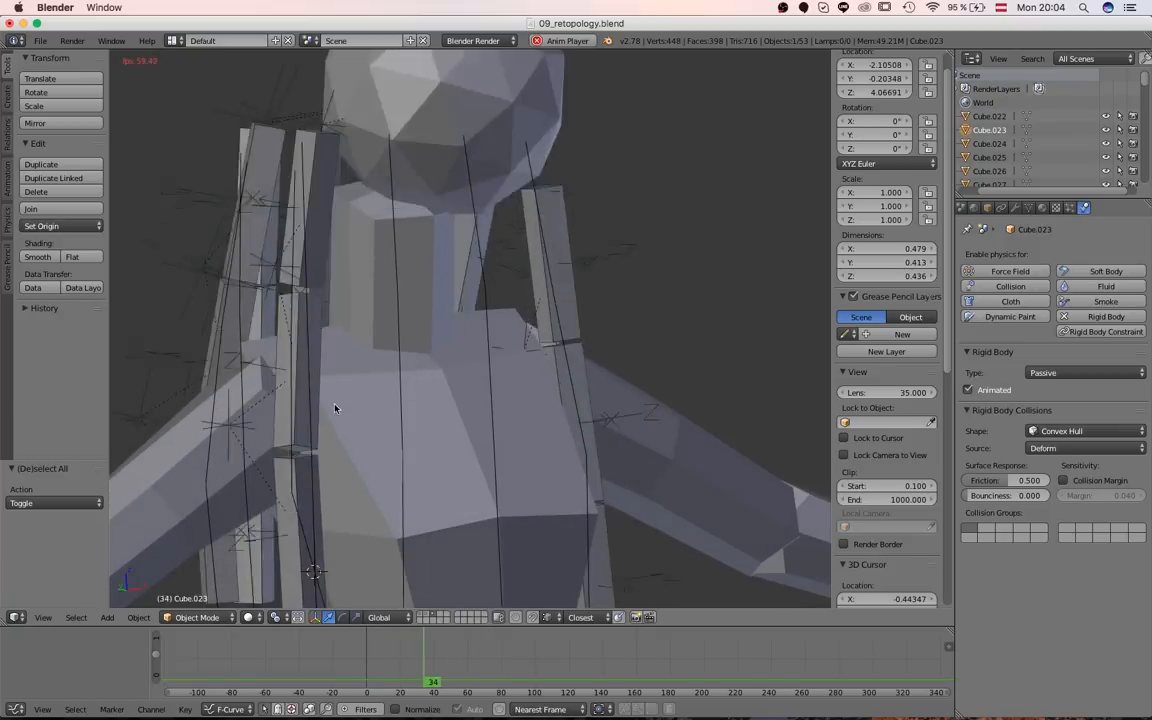
scroll(336, 406, down, 1)
middle_drag(336, 406, 545, 379)
scroll(442, 386, down, 3)
key(Escape)
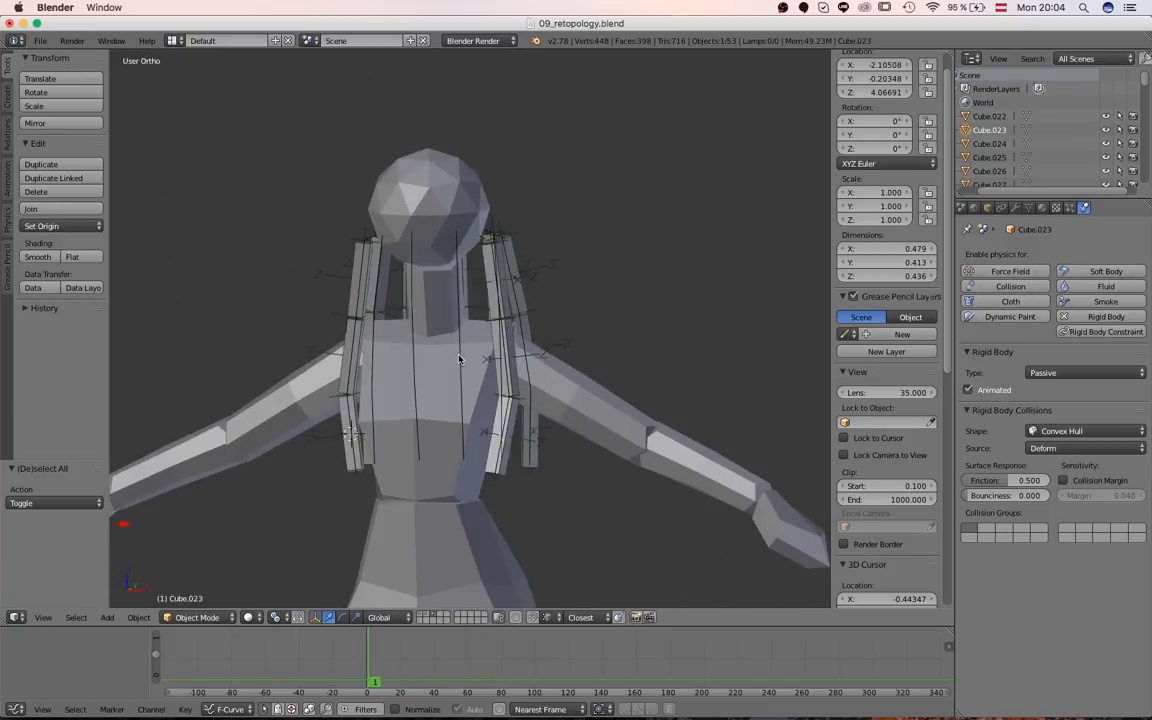
- Show the rig on layer 2 together with the colliders on layer 3, focusing on the left hand
key(KP_1)
key(shift+3)
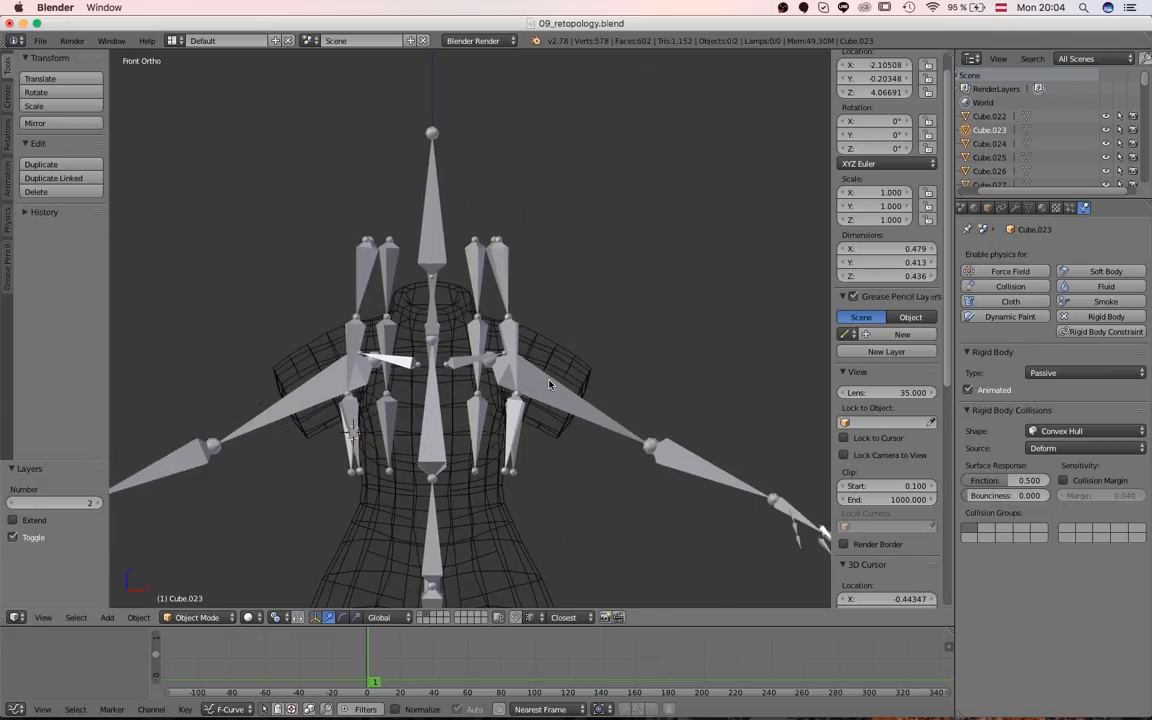
scroll(593, 384, up, 1)
key(shift+3)
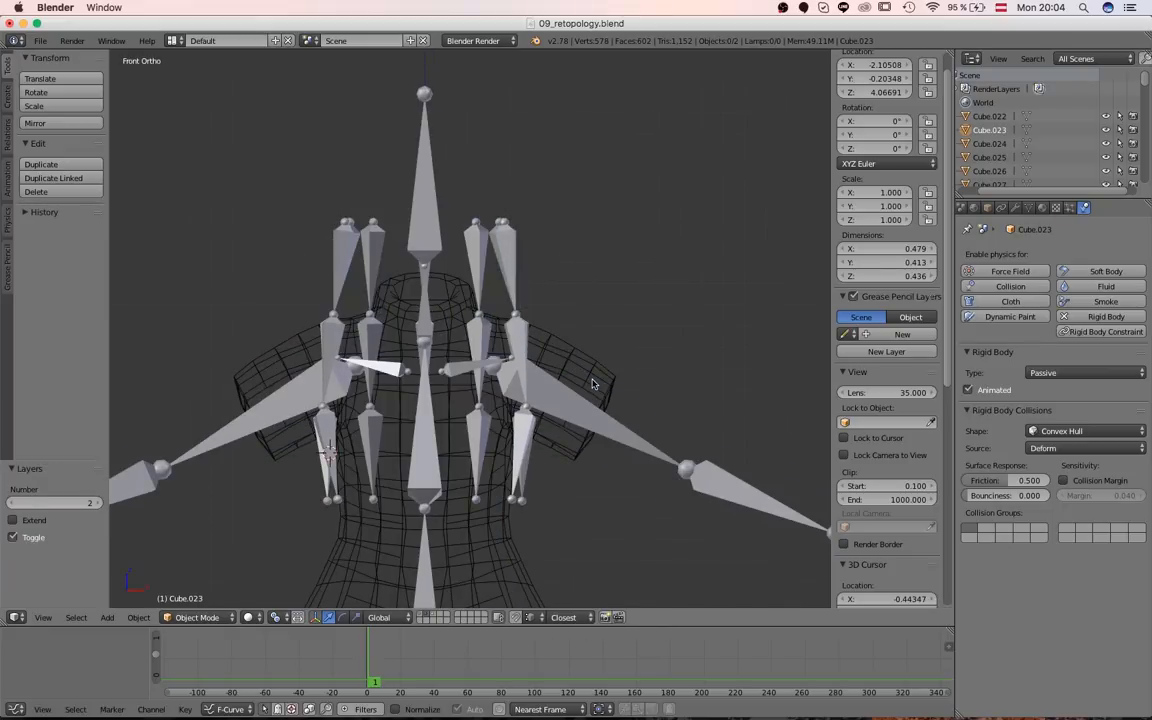
key(shift+3)
middle_drag(600, 386, 465, 361)
scroll(465, 361, up, 3)
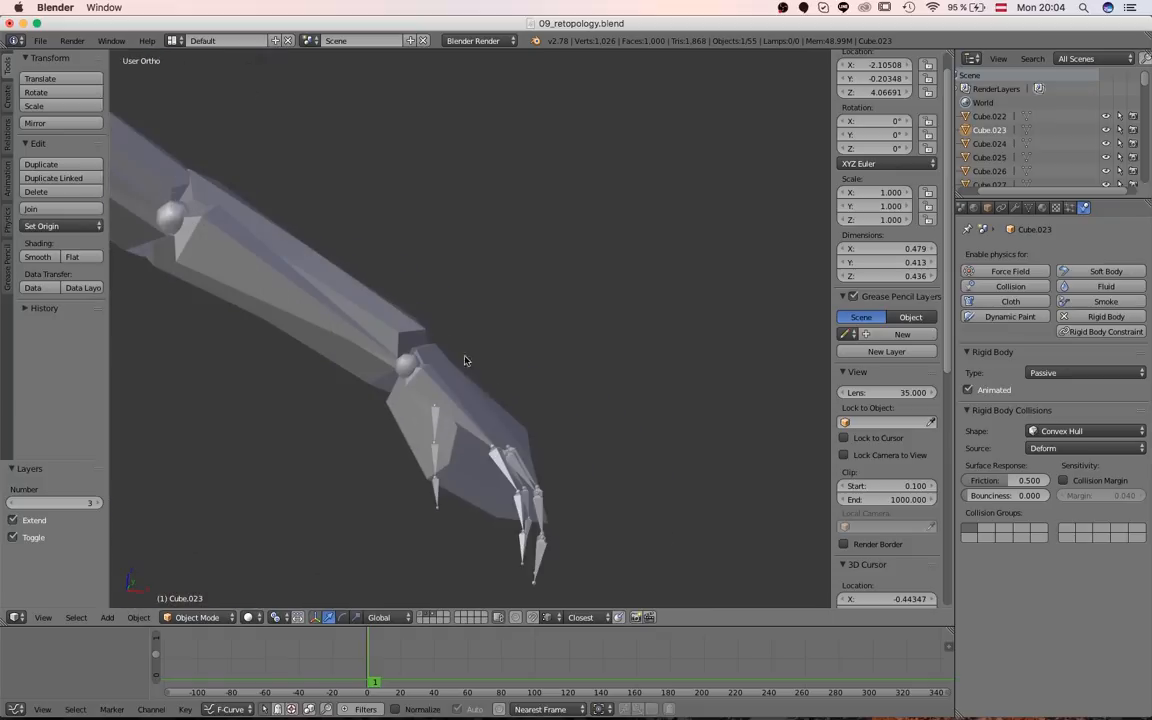
middle_drag(496, 402, 393, 455)
scroll(455, 417, up, 3)
- Select the rig and switch it to Pose Mode, then clear the bone and object selections
key(a)
right_click(435, 431)
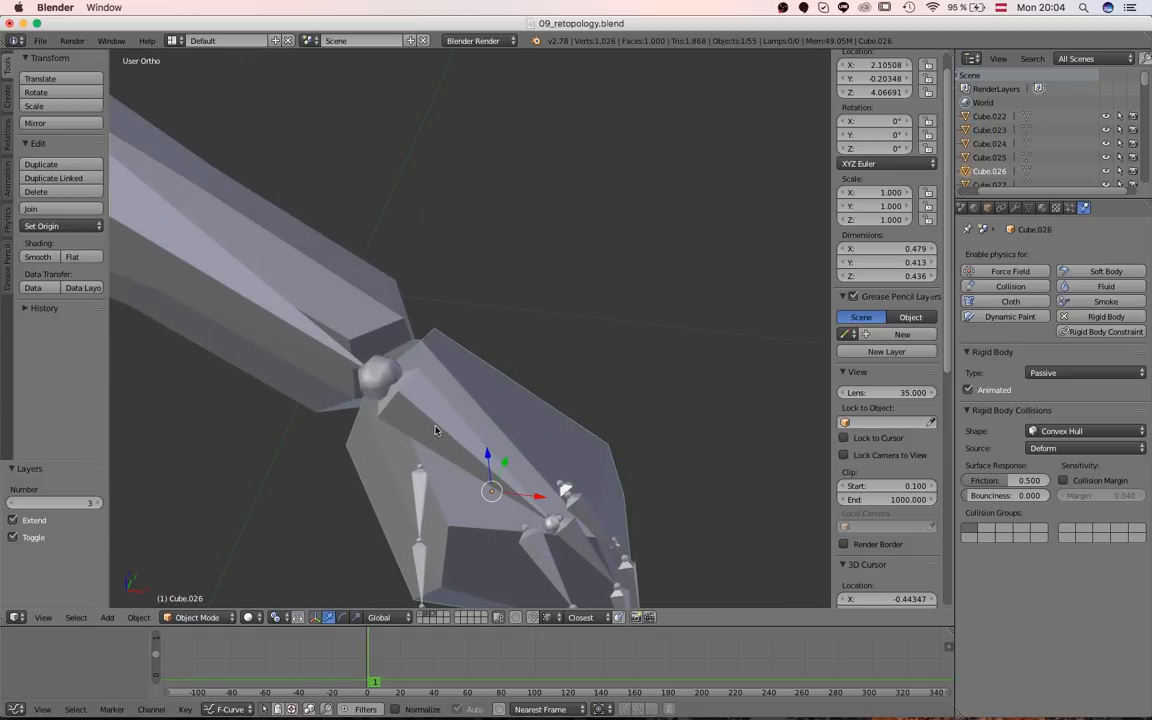
right_click(435, 431)
click(197, 617)
click(182, 567)
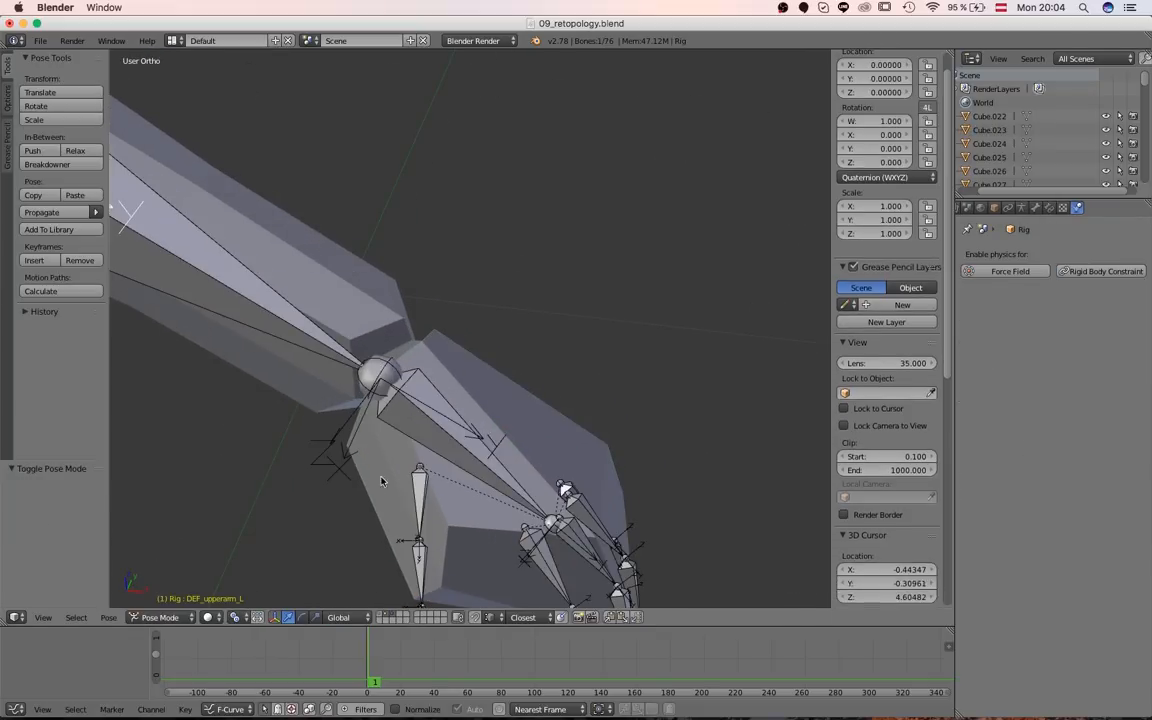
right_click(499, 430)
key(a)
right_click(455, 449)
key(a)
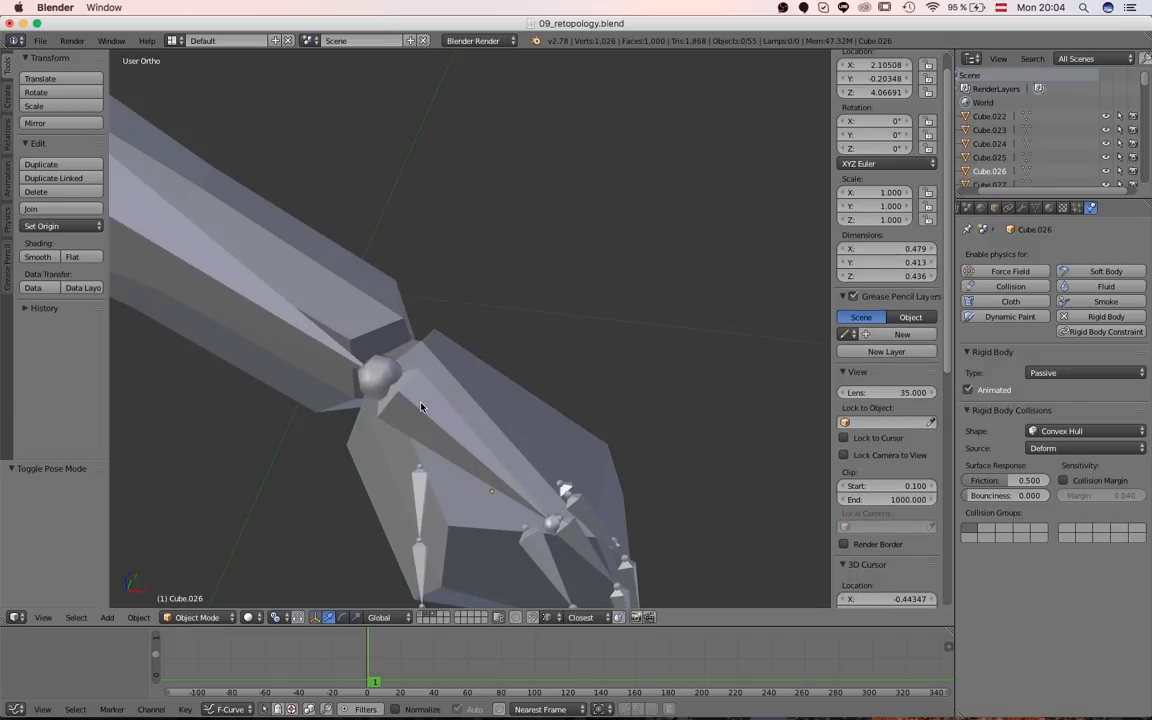
- In wireframe display, parent the left hand collider block to the DEF_hand_L bone with the Bone option
middle_drag(497, 405, 385, 447)
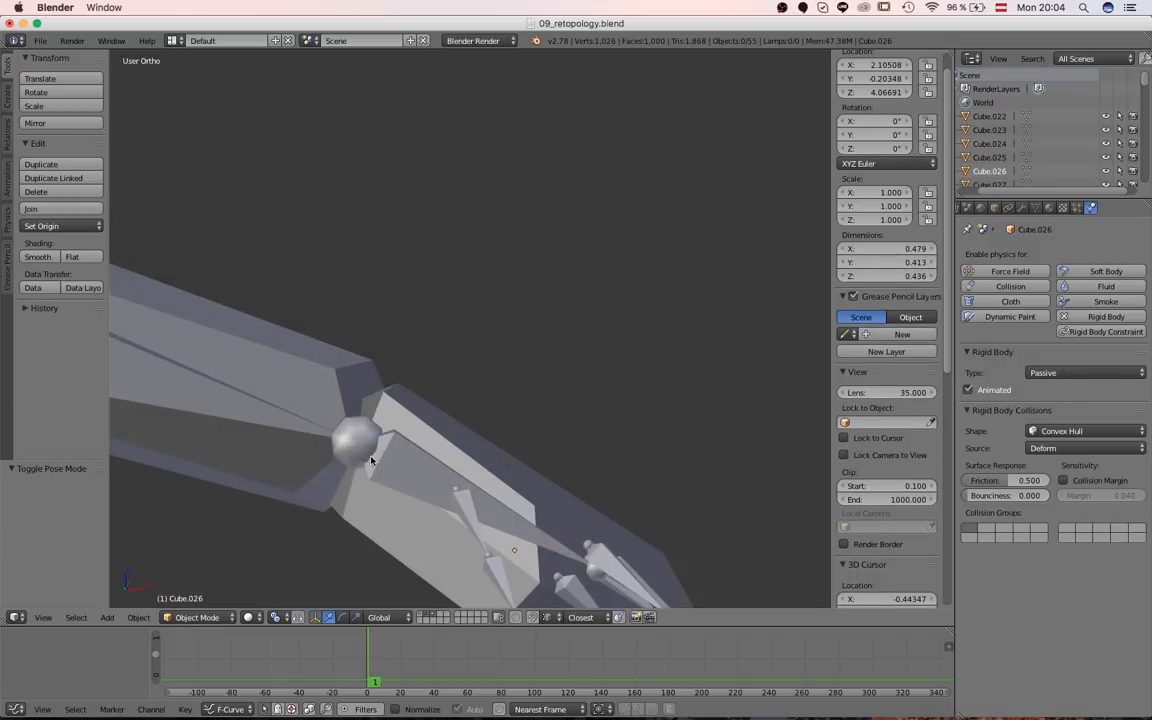
key(z)
right_click(450, 452)
shift+right_click(441, 463)
key(ctrl+p)
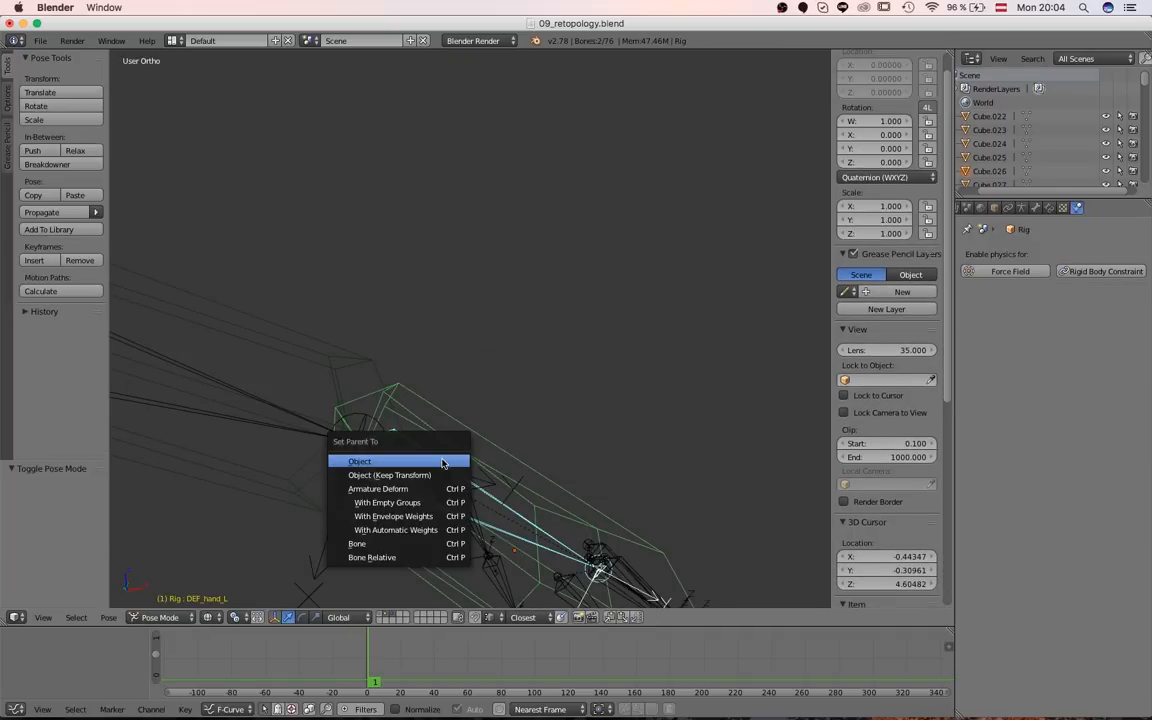
click(409, 549)
- Test the parented hand block by rotating the DEF_hand_L bone, and cancel the rotation
middle_drag(334, 522, 668, 491)
right_click(668, 491)
key(r)
right_click(688, 440)
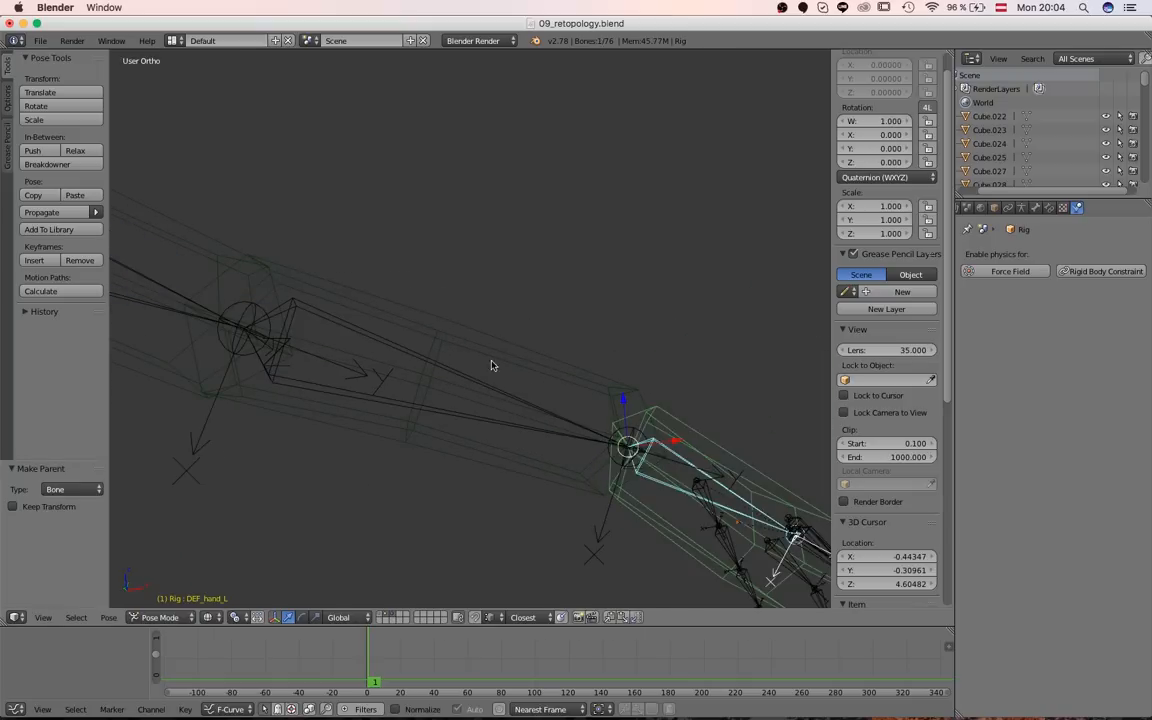
- Parent the left forearm collider block to the DEF_arm_L bone with the Bone option
scroll(440, 335, down, 2)
right_click(426, 325)
shift+middle_drag(438, 352, 497, 378)
scroll(470, 358, up, 1)
shift+right_click(462, 361)
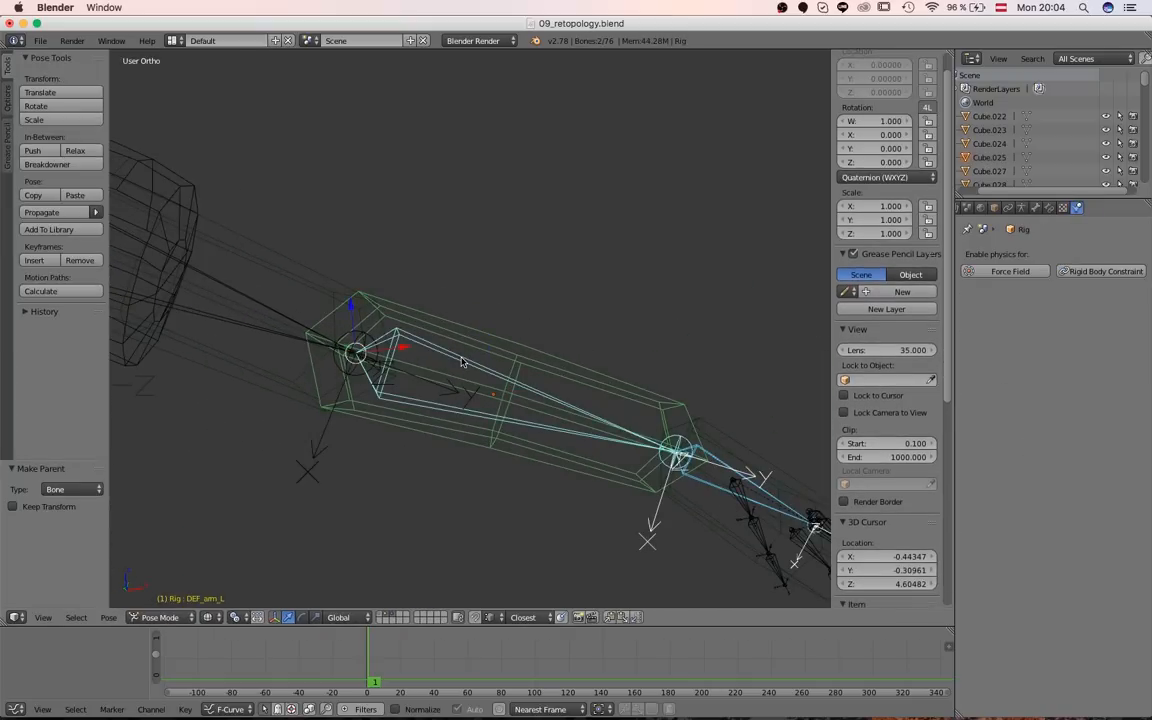
key(ctrl+p)
click(465, 361)
- Parent the left upper arm collider block to the DEF_upperarm_L bone with the Bone option
shift+middle_drag(412, 349, 608, 415)
right_click(696, 429)
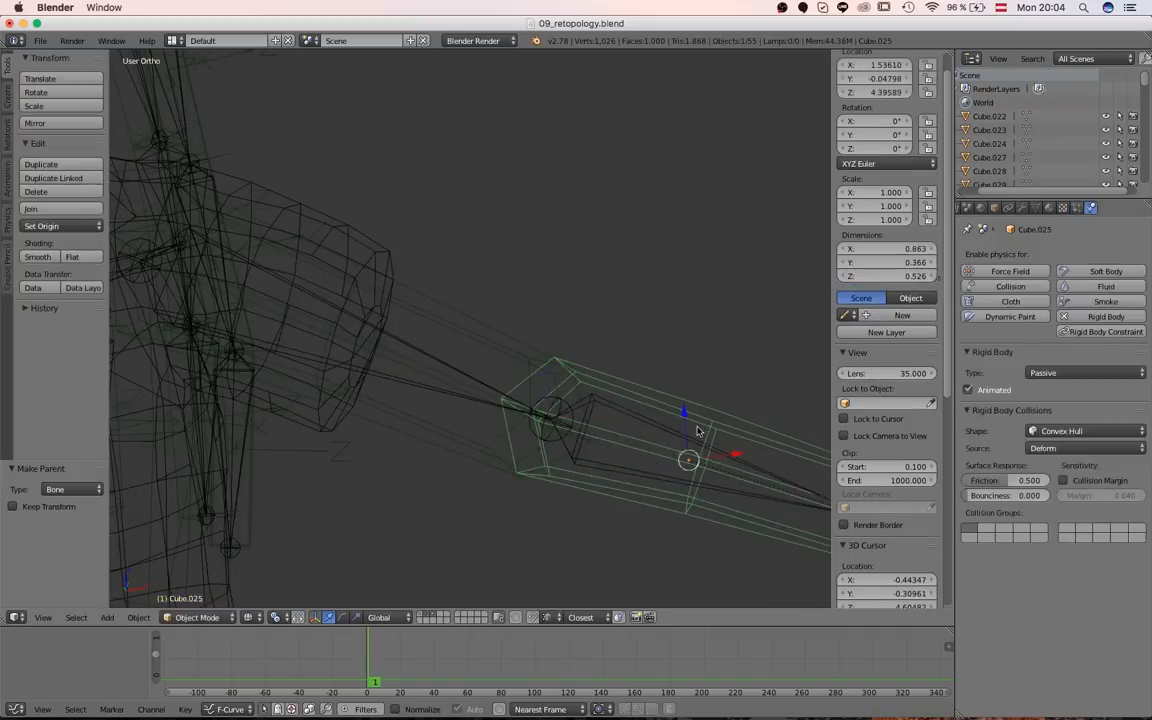
right_click(688, 432)
right_click(437, 359)
shift+right_click(441, 359)
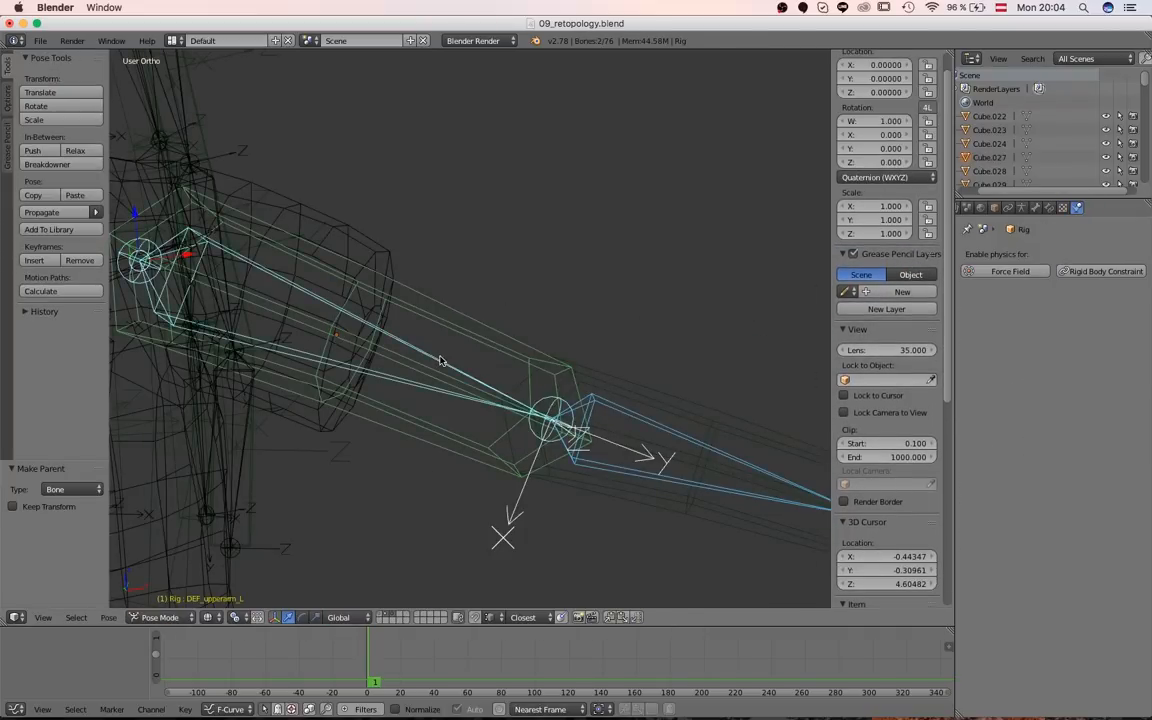
key(ctrl+p)
click(363, 355)
- Parent the chest collider block to the DEF_chest bone with the Bone option
shift+middle_drag(362, 355, 648, 370)
scroll(355, 301, down, 2)
mouse_move(355, 301)
middle_down()
mouse_move(393, 334)
mouse_move(440, 318)
mouse_move(494, 365)
mouse_move(393, 352)
mouse_move(487, 442)
middle_up()
key(z)
scroll(448, 314, up, 2)
key(z)
scroll(448, 314, down, 1)
key(z)
scroll(487, 442, down, 3)
scroll(487, 442, up, 1)
right_click(486, 465)
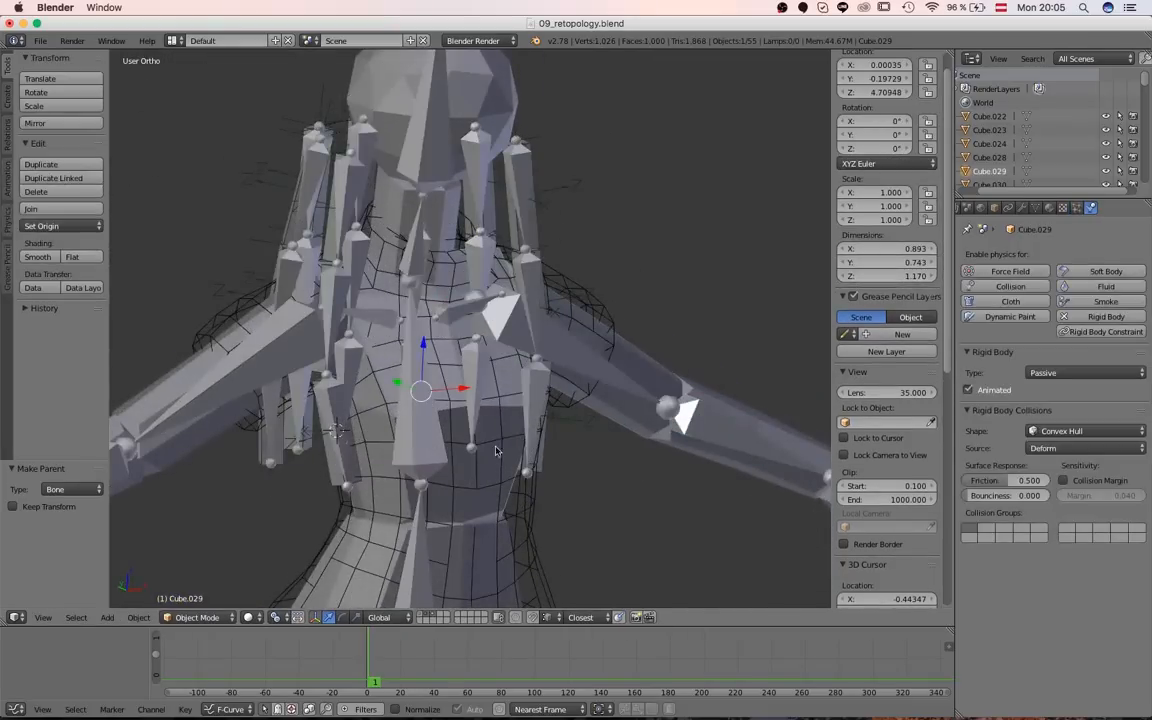
scroll(497, 450, up, 1)
key(g)
right_click(433, 382)
scroll(433, 382, up, 2)
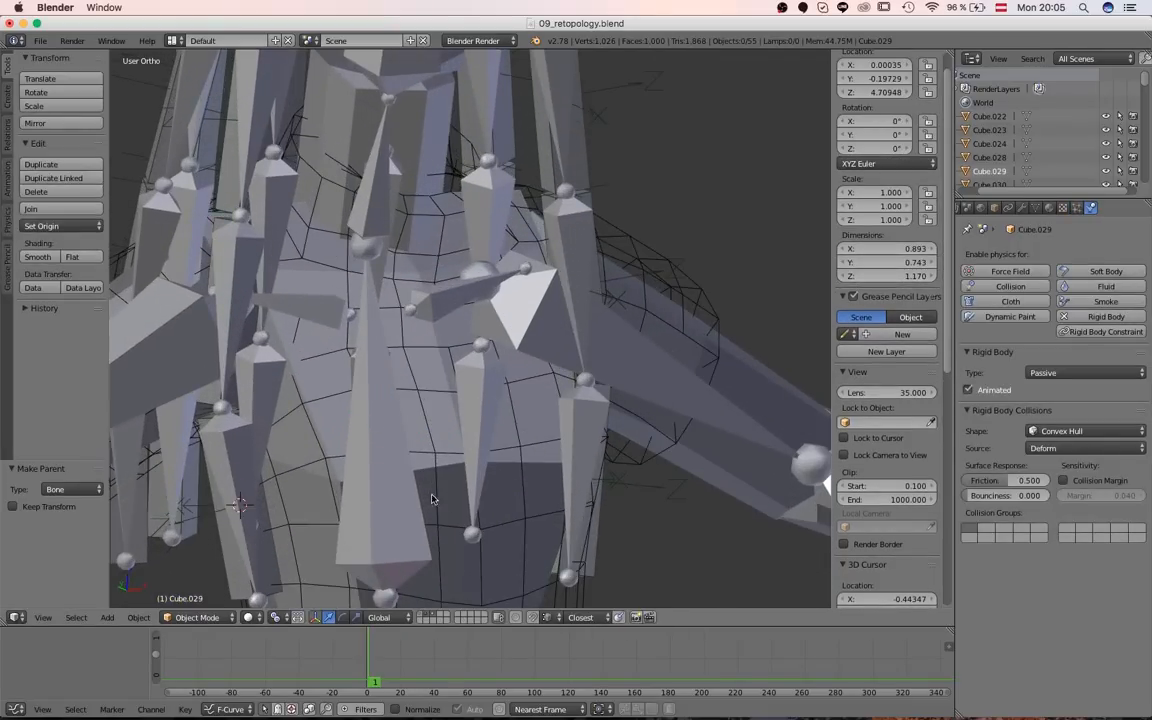
key(z)
right_click(410, 440)
right_click(420, 443)
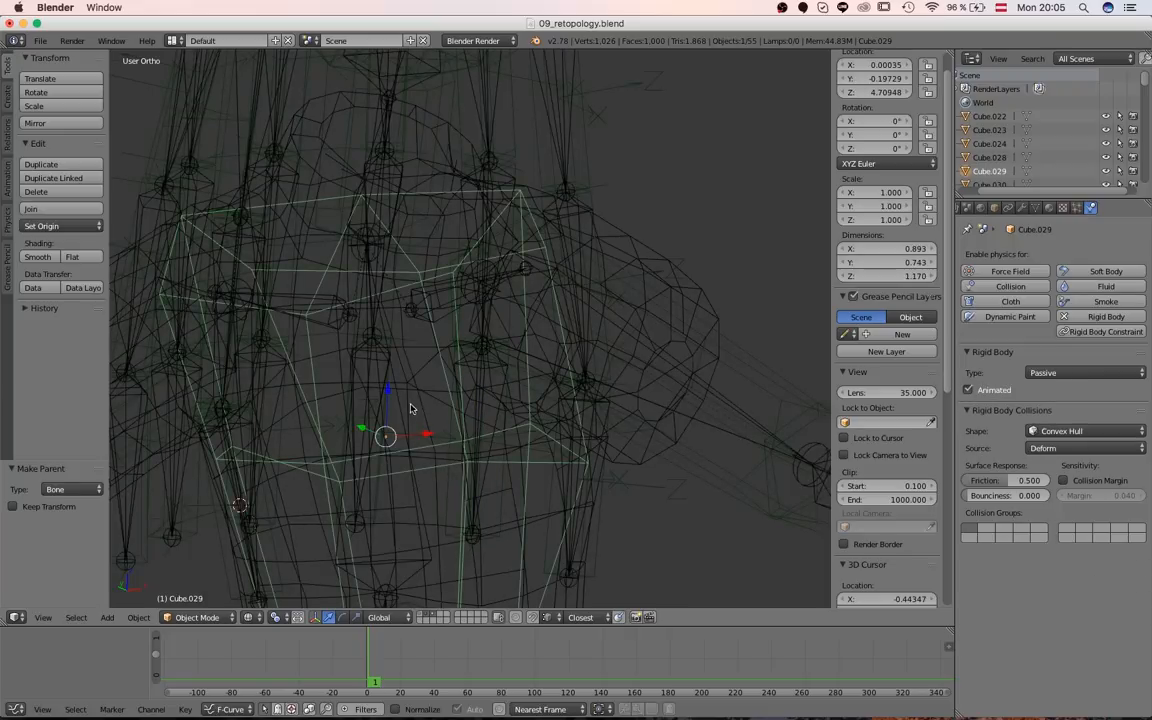
shift+right_click(403, 421)
middle_drag(401, 416, 442, 148)
key(ctrl+p)
click(428, 392)
- Parent the waist and hip collider block to the DEF_spine bone with the Bone option
scroll(384, 135, down, 3)
key(z)
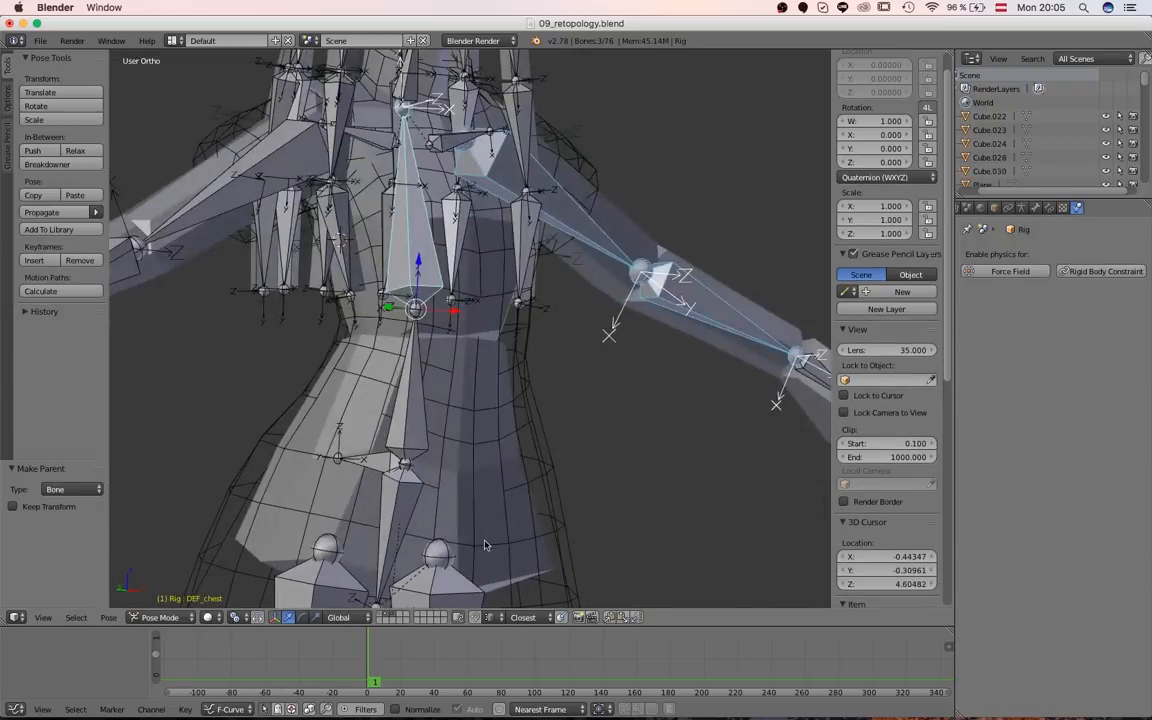
right_click(488, 543)
key(z)
shift+right_click(428, 427)
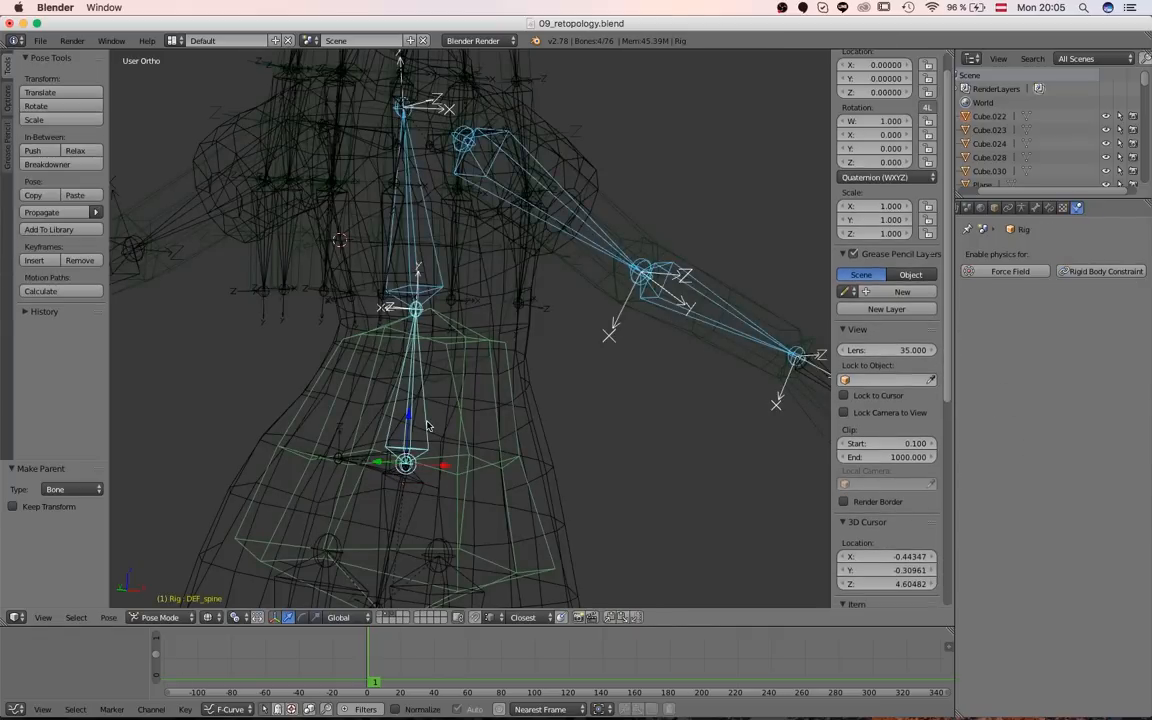
key(ctrl+p)
click(428, 425)
- Parent the right upper arm collider block to the DEF_upperarm_R bone with the Bone option
scroll(428, 425, down, 1)
key(z)
middle_drag(426, 420, 404, 408)
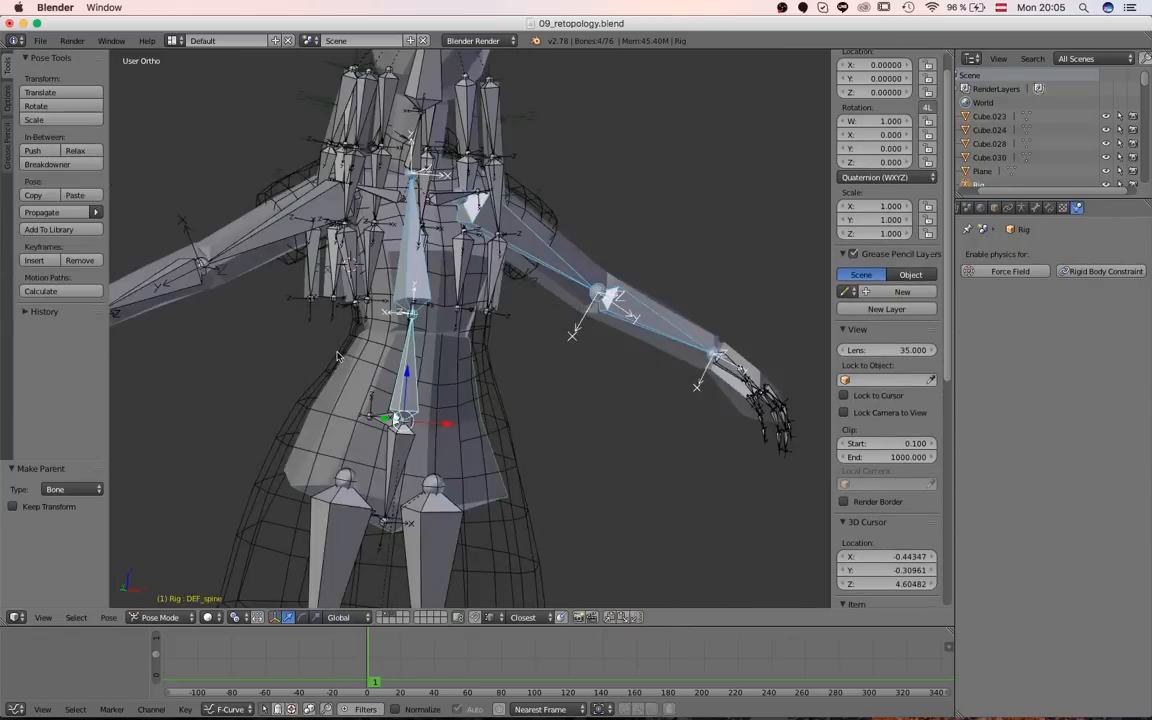
shift+middle_drag(300, 320, 505, 405)
scroll(450, 380, up, 5)
right_click(386, 357)
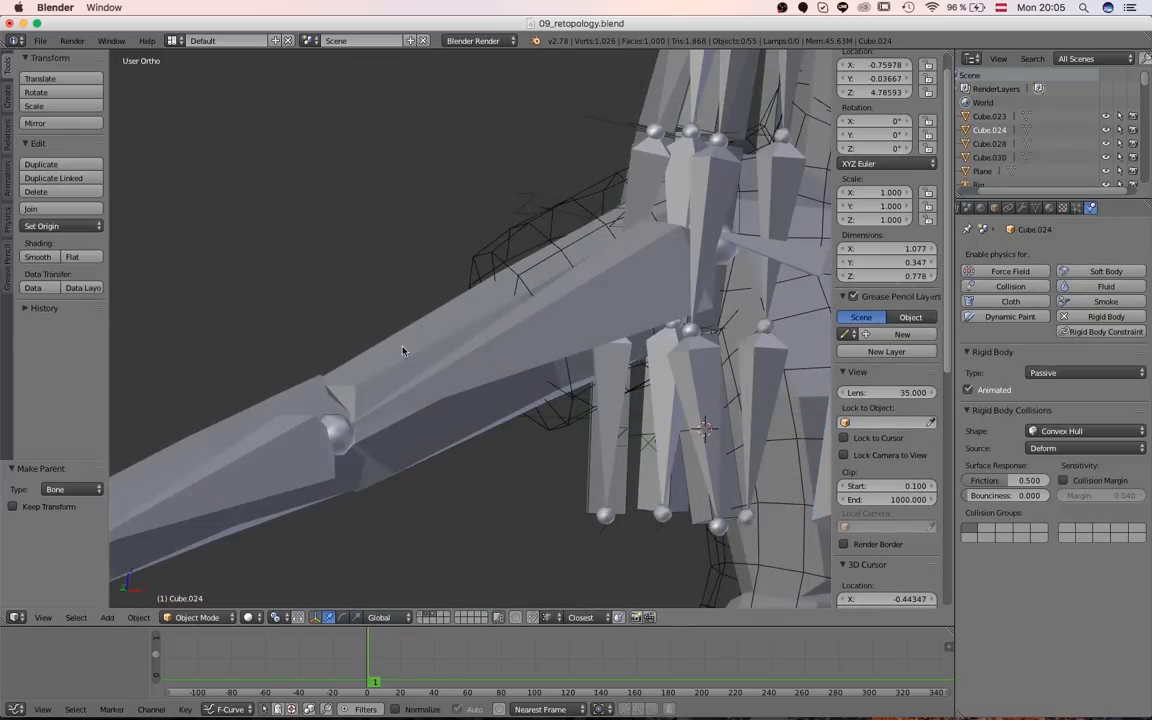
right_click(403, 351)
key(a)
right_click(412, 348)
key(z)
shift+right_click(456, 371)
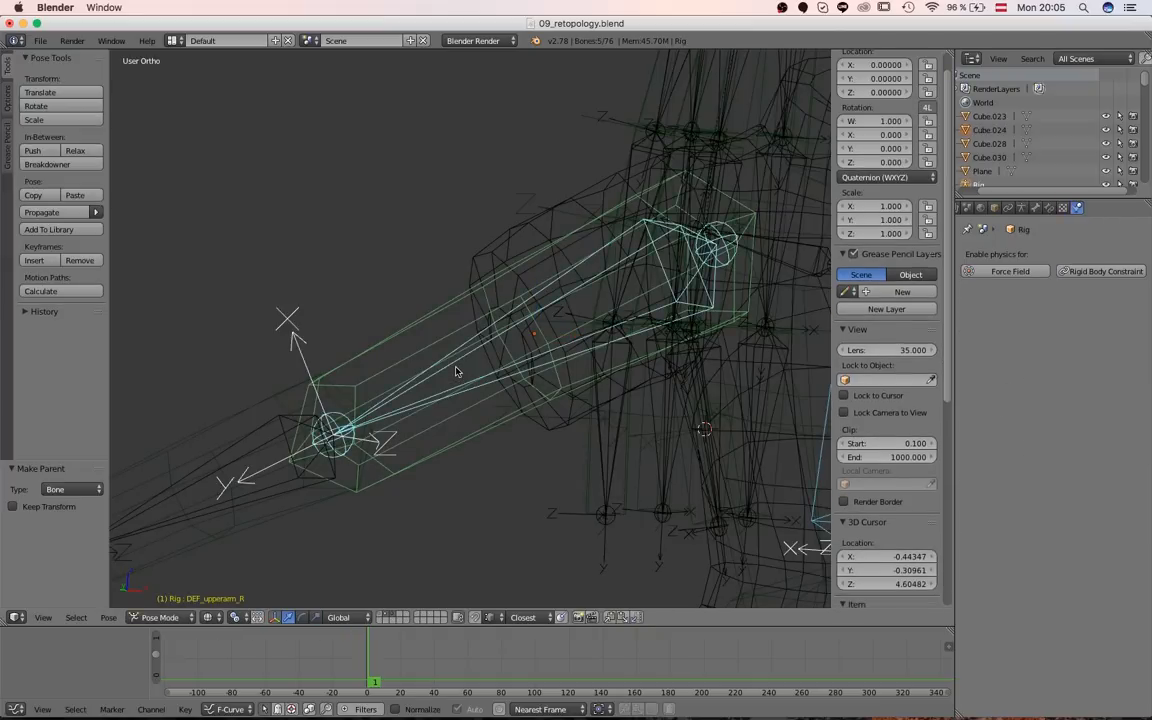
key(ctrl+p)
click(457, 370)
- Parent the right forearm collider block to the DEF_arm_R bone with the Bone option
scroll(442, 388, down, 2)
shift+middle_drag(280, 434, 488, 383)
scroll(500, 372, up, 2)
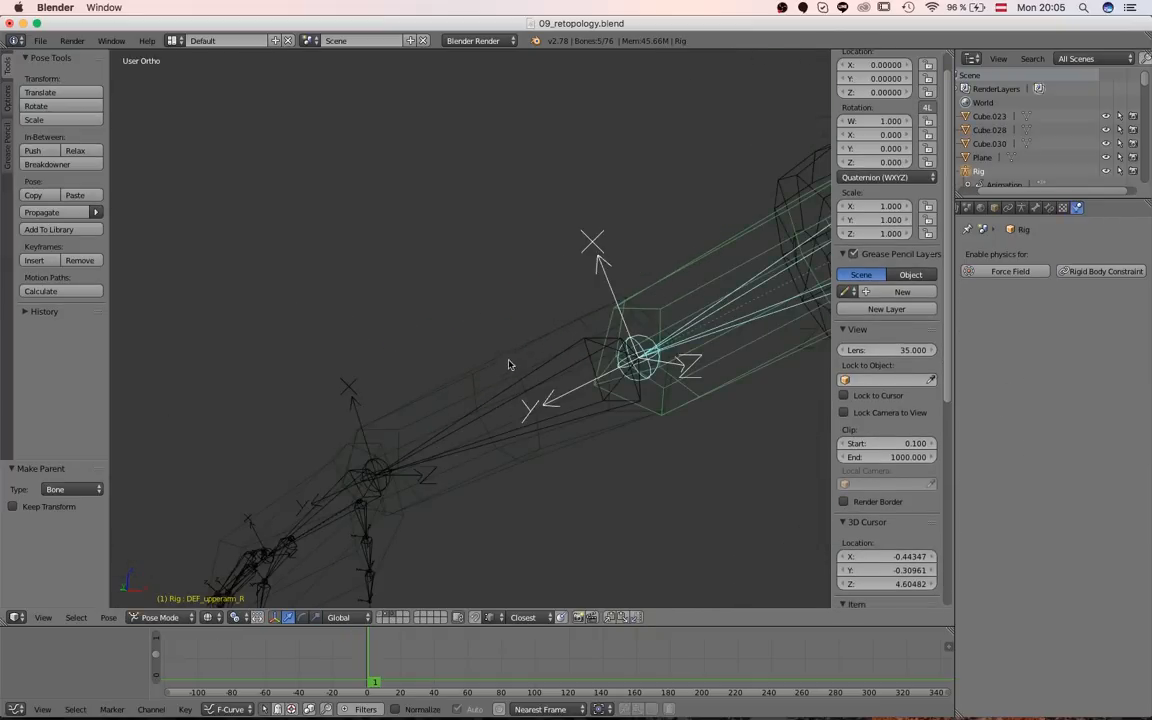
right_click(511, 366)
shift+right_click(571, 368)
key(ctrl+p)
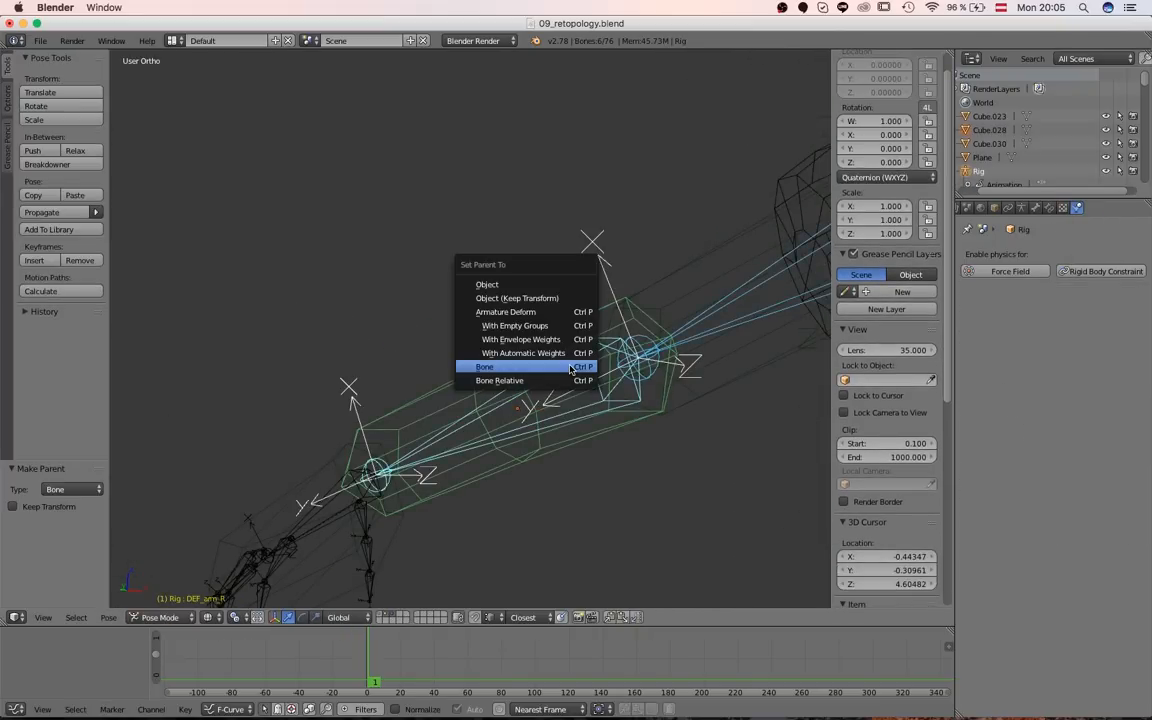
click(571, 368)
- Parent the right hand collider block to the DEF_hand_R bone with the Bone option
shift+middle_drag(299, 481, 348, 421)
right_click(357, 399)
shift+right_click(377, 432)
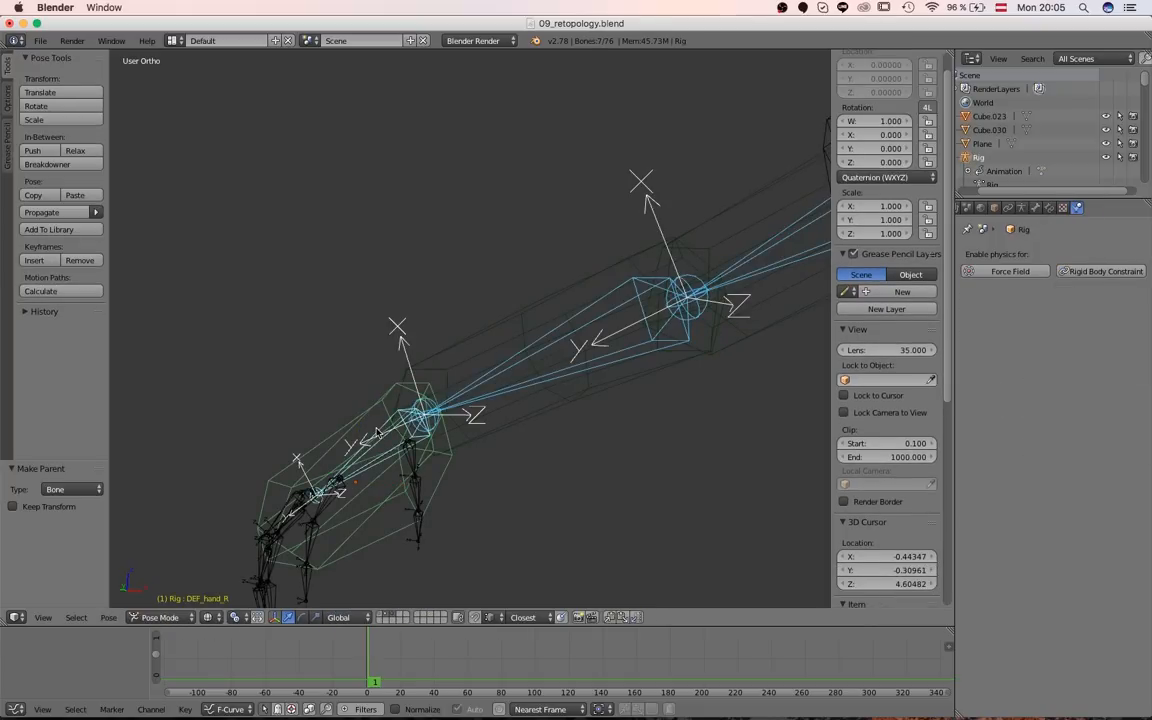
key(ctrl+p)
click(378, 431)
- Parent the neck collider block to the DEF_neck bone with the Bone option
scroll(450, 398, down, 4)
scroll(450, 241, up, 2)
mouse_move(750, 146)
shift+middle_down()
mouse_move(446, 248)
mouse_move(309, 424)
mouse_move(378, 396)
mouse_move(437, 458)
mouse_move(470, 450)
shift+middle_up()
scroll(450, 240, up, 3)
scroll(309, 422, up, 1)
key(z)
right_click(479, 317)
key(z)
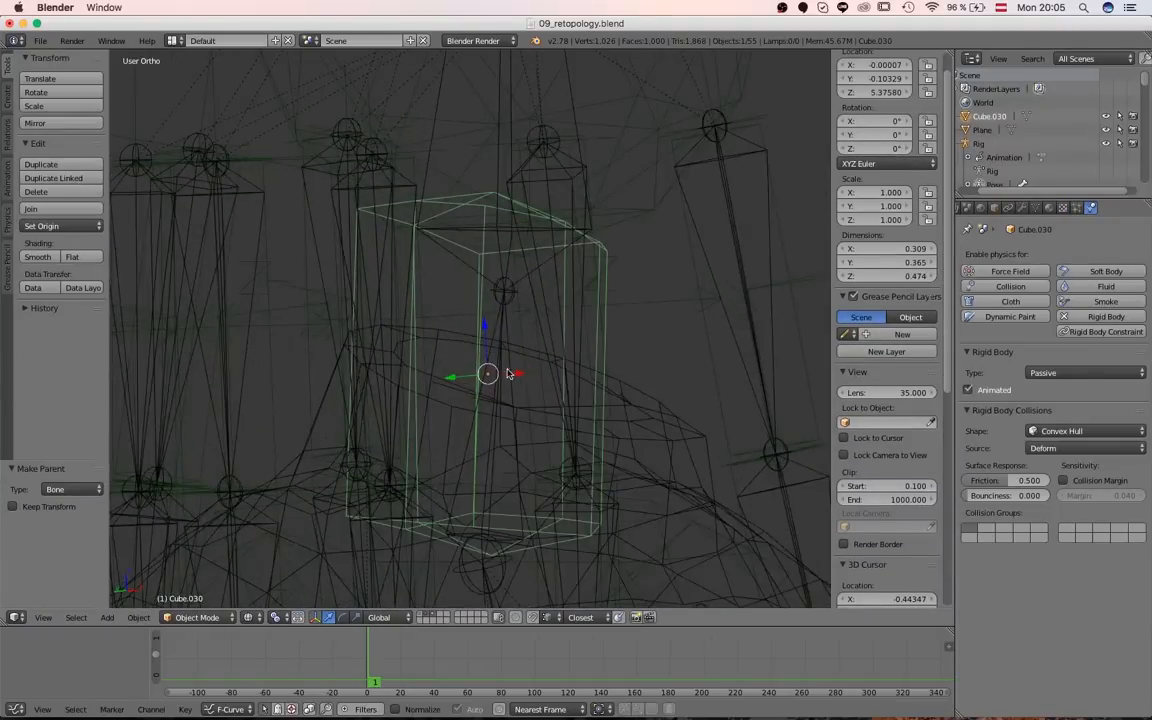
right_click(511, 370)
key(ctrl+p)
click(512, 369)
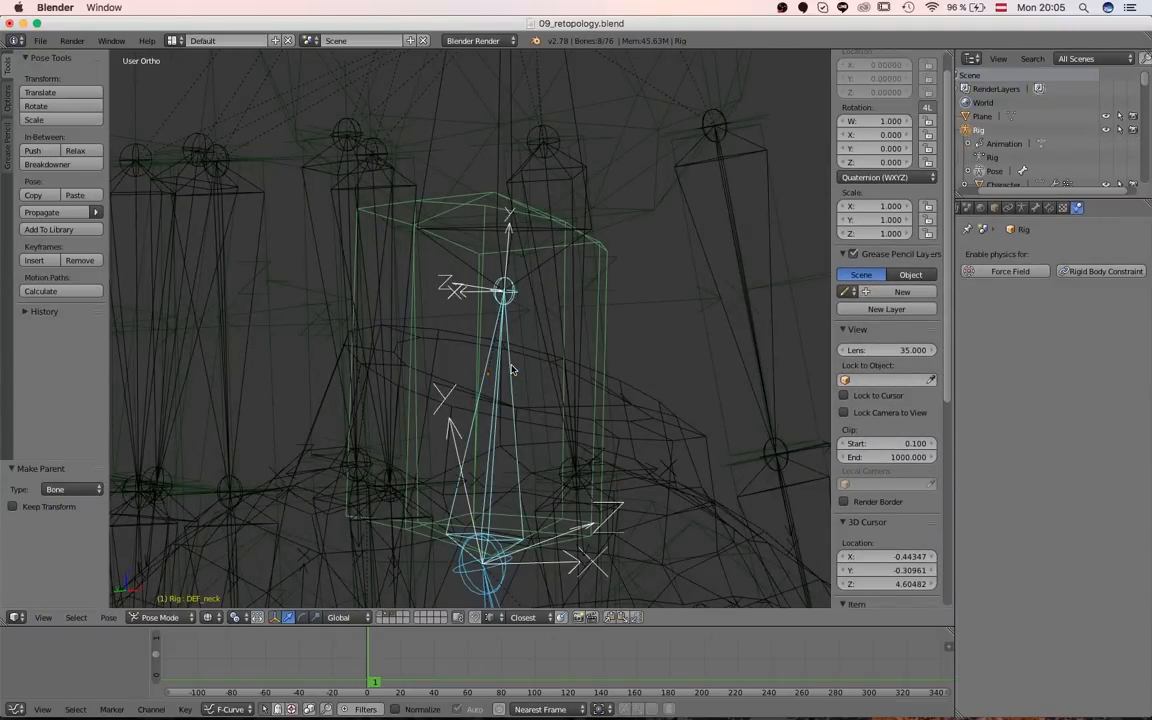
- In solid front view, test the parented blocks by rotating the DEF_spine and DEF_upperarm_L bones, cancelling each rotation
key(z)
scroll(478, 420, down, 3)
key(KP_1)
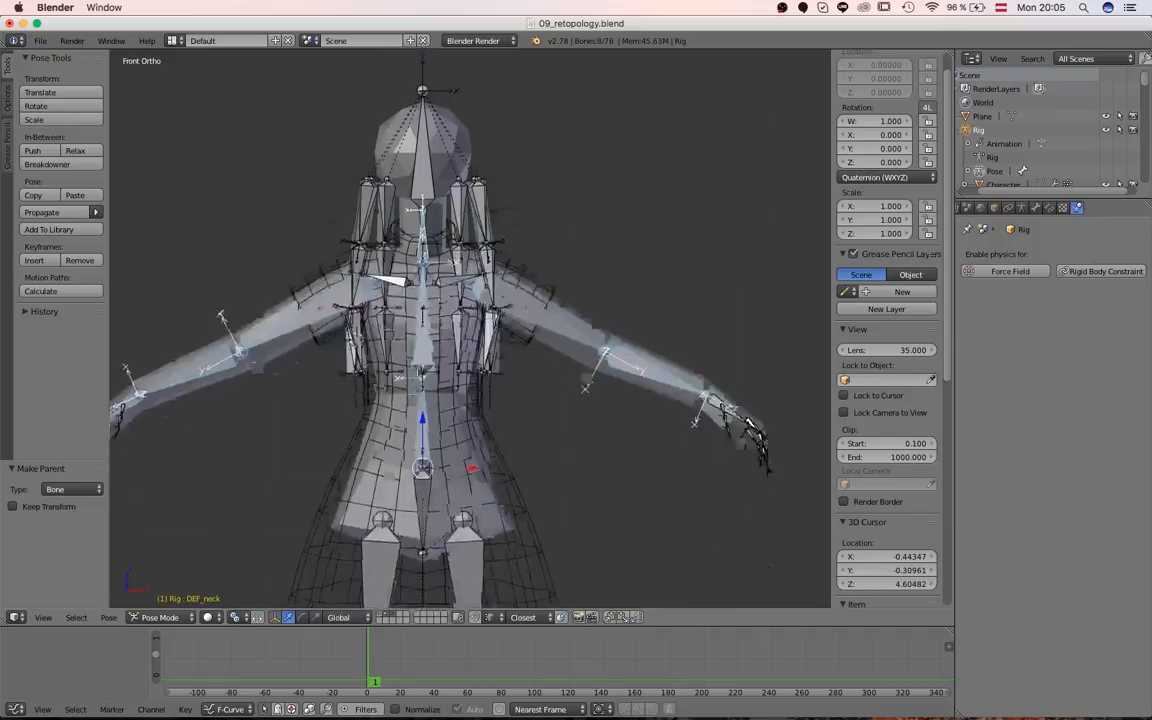
right_click(435, 436)
right_click(433, 436)
key(r)
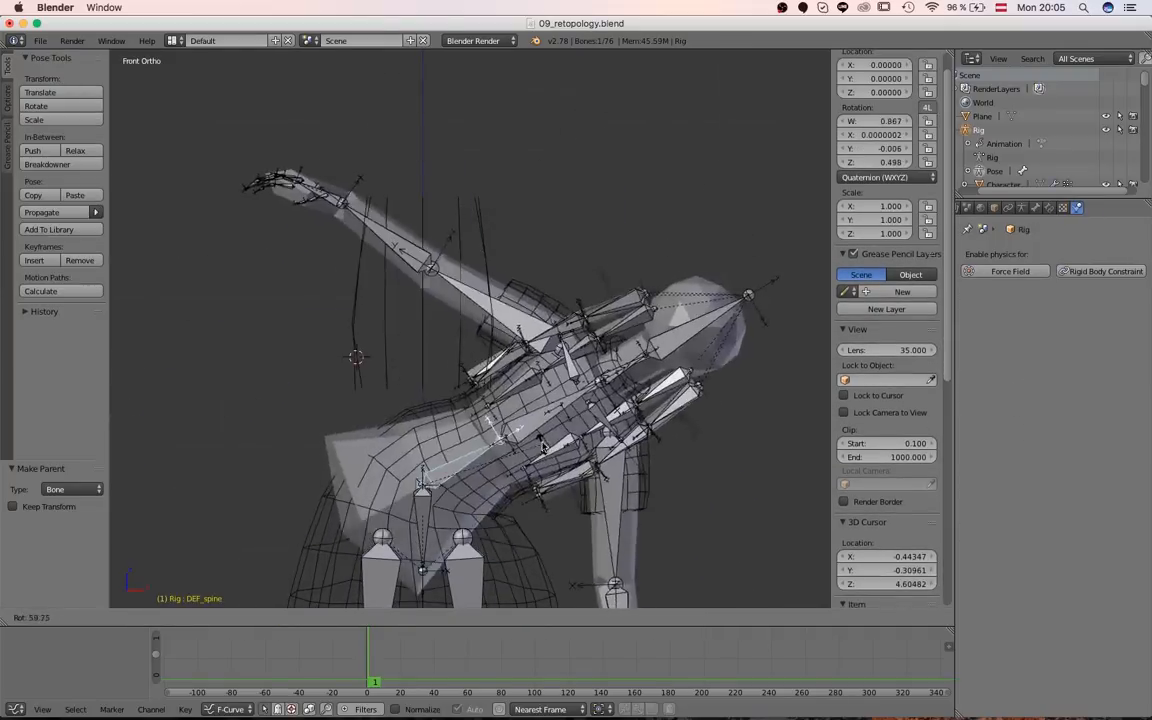
key(Escape)
key(r)
key(r)
key(Escape)
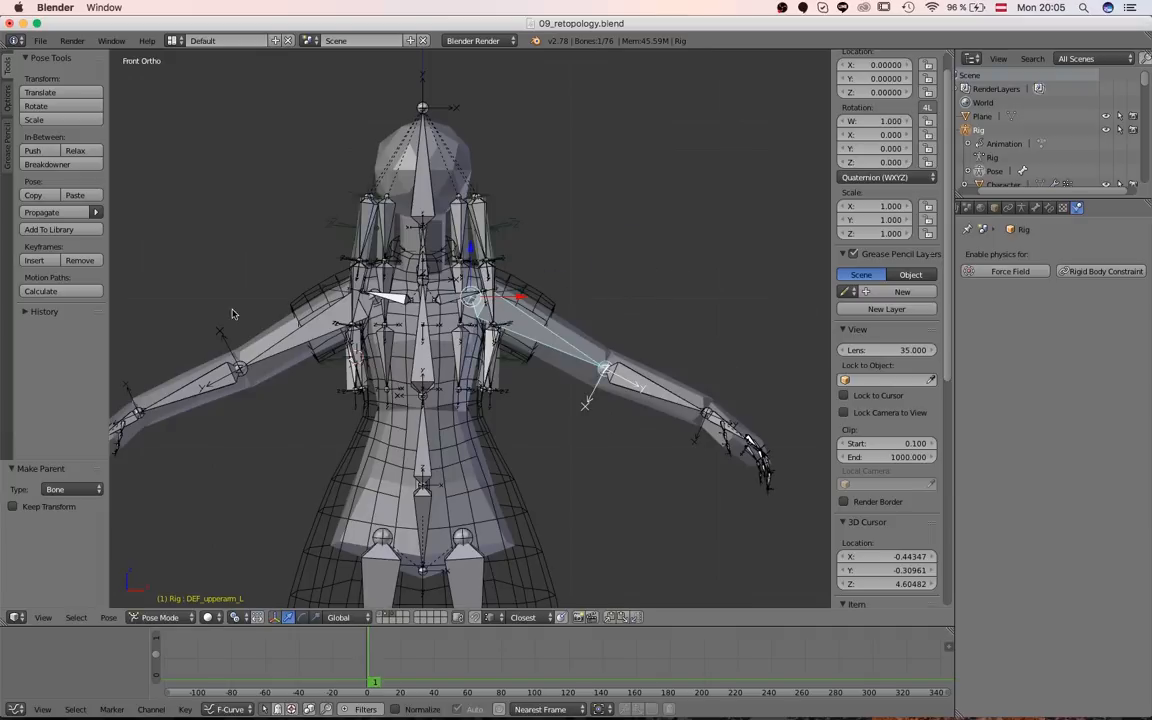
- Test the right upper arm and DEF_neck bones by rotating them, cancelling each rotation
right_click(269, 343)
key(r)
key(r)
key(Escape)
right_click(423, 228)
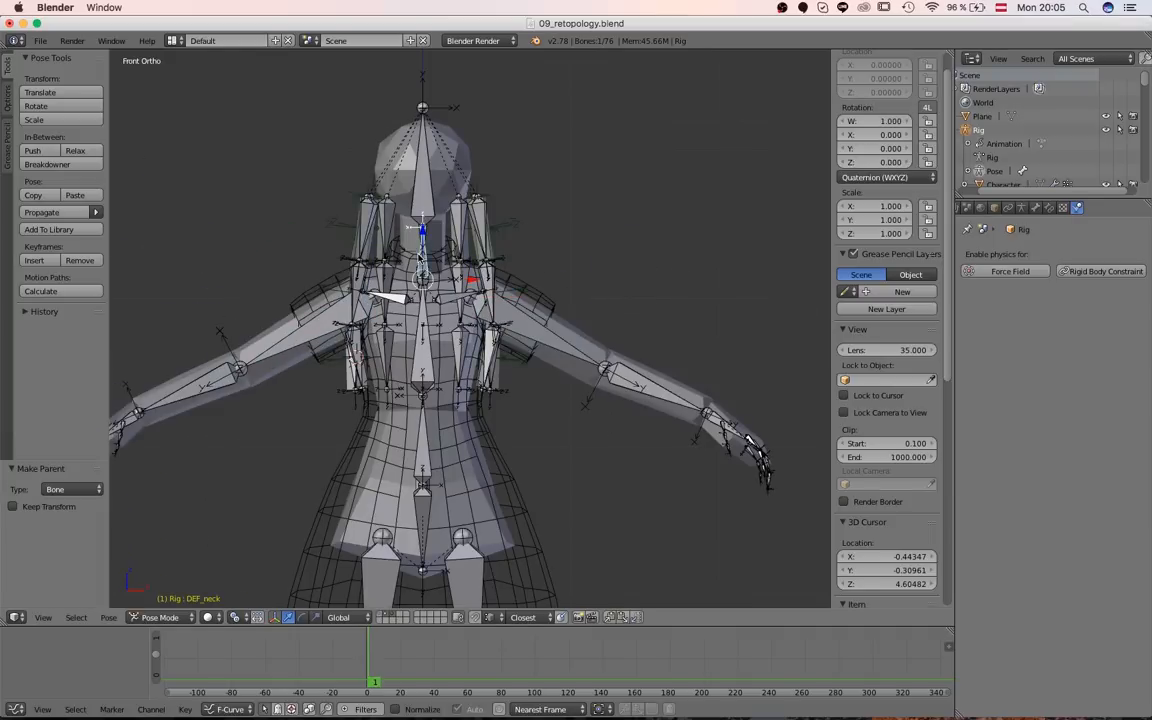
key(r)
key(Escape)
- Play the rigid body simulation and show only layer 3 to watch the hair blocks against the body colliders
key(alt+a)
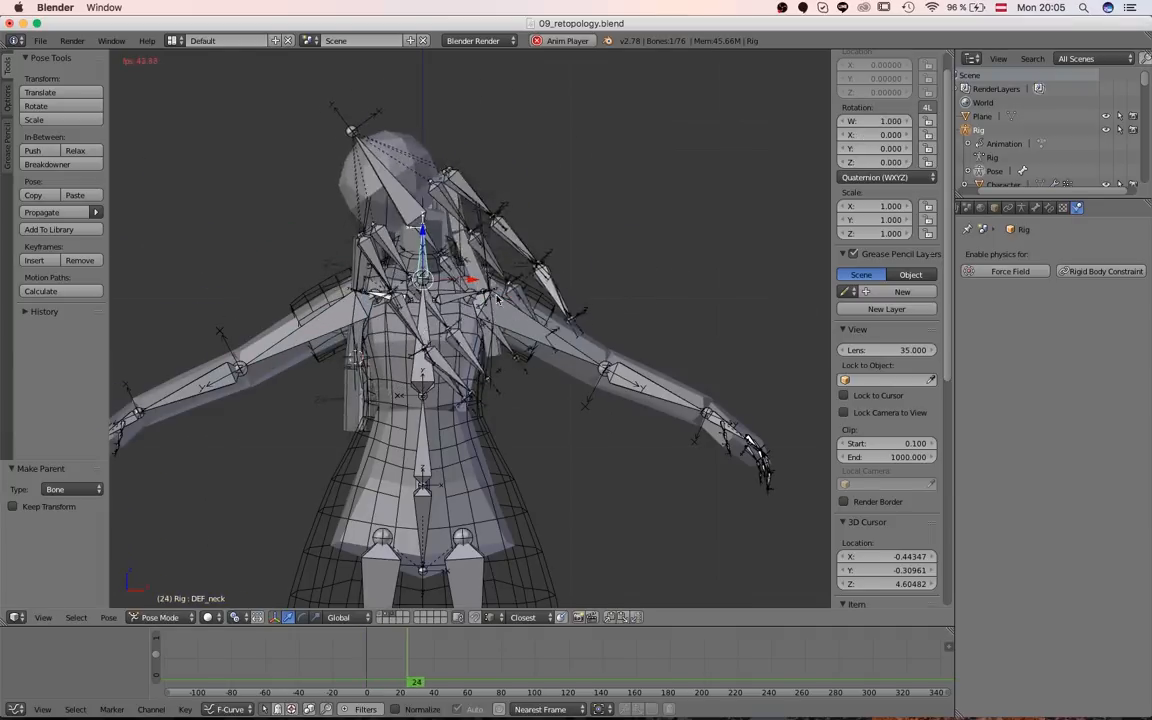
key(3)
middle_drag(480, 303, 638, 352)
scroll(606, 347, up, 1)
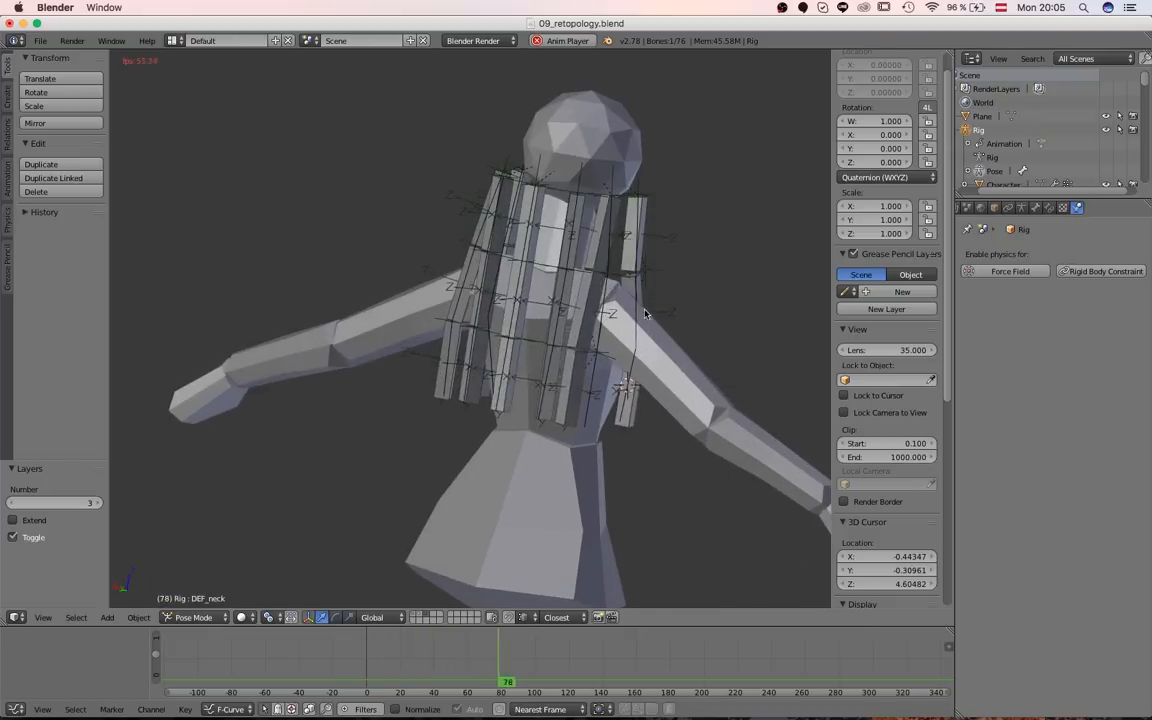
- Delete the leftover Plane object whose thin guide strands run through the hair blocks
right_click(642, 314)
right_click(640, 314)
middle_drag(640, 314, 561, 347)
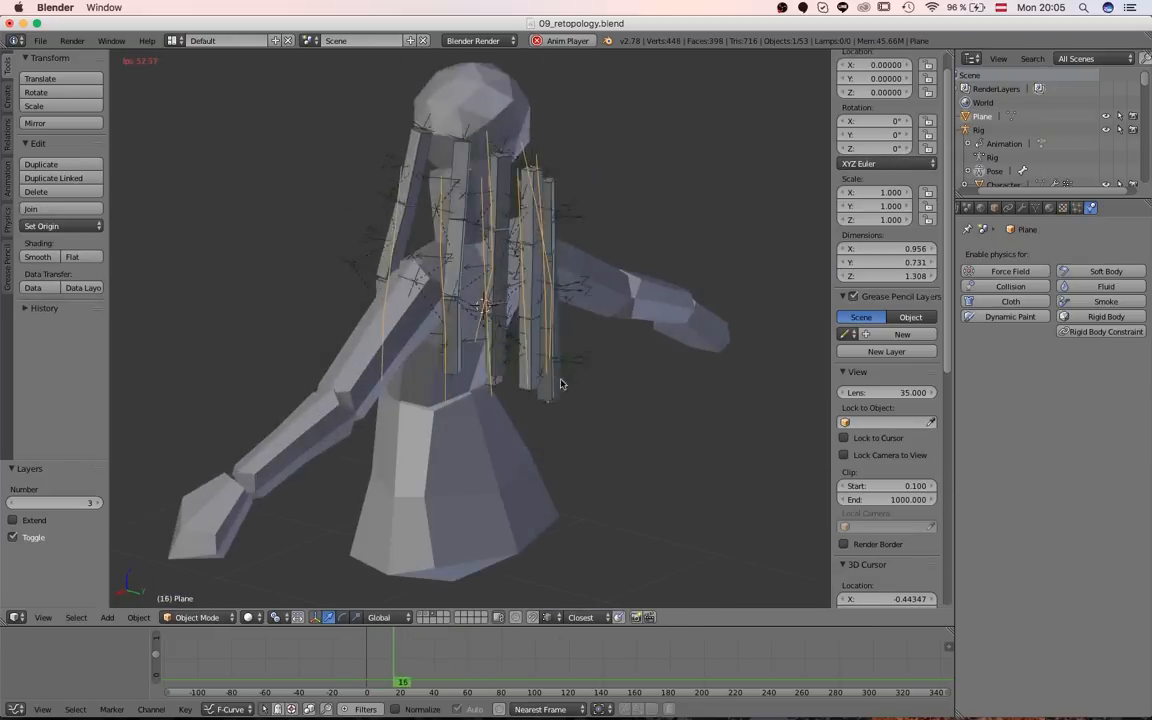
scroll(555, 381, up, 6)
key(x)
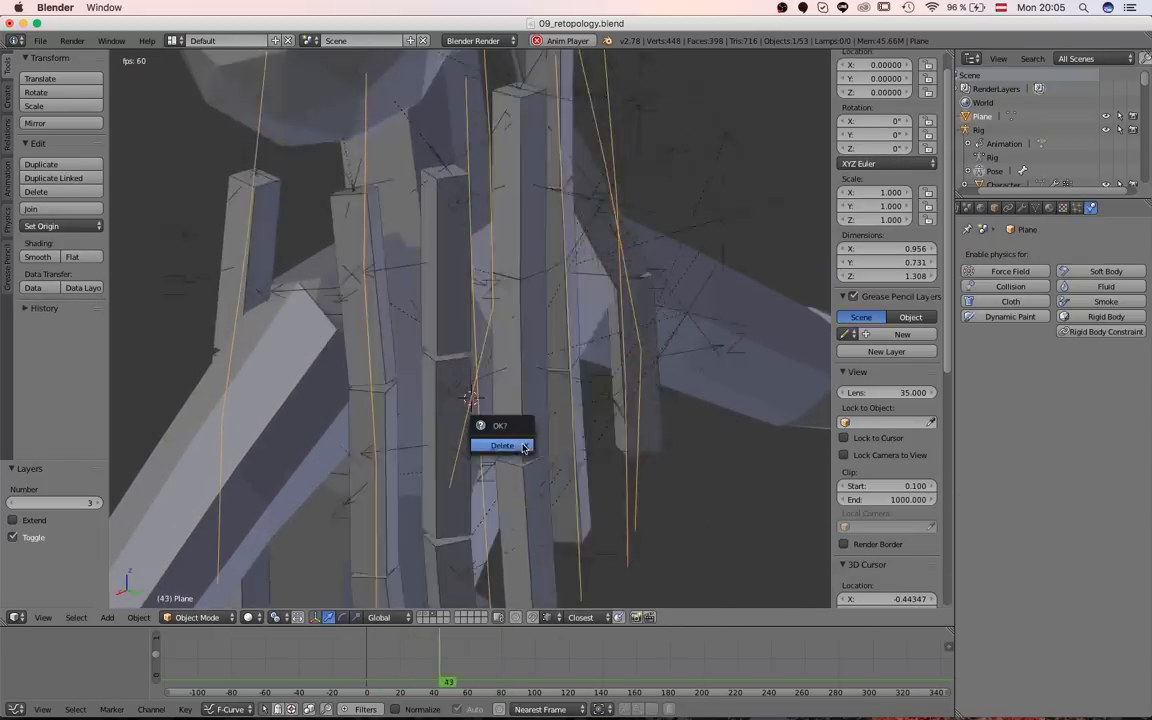
click(498, 442)
scroll(450, 432, down, 5)
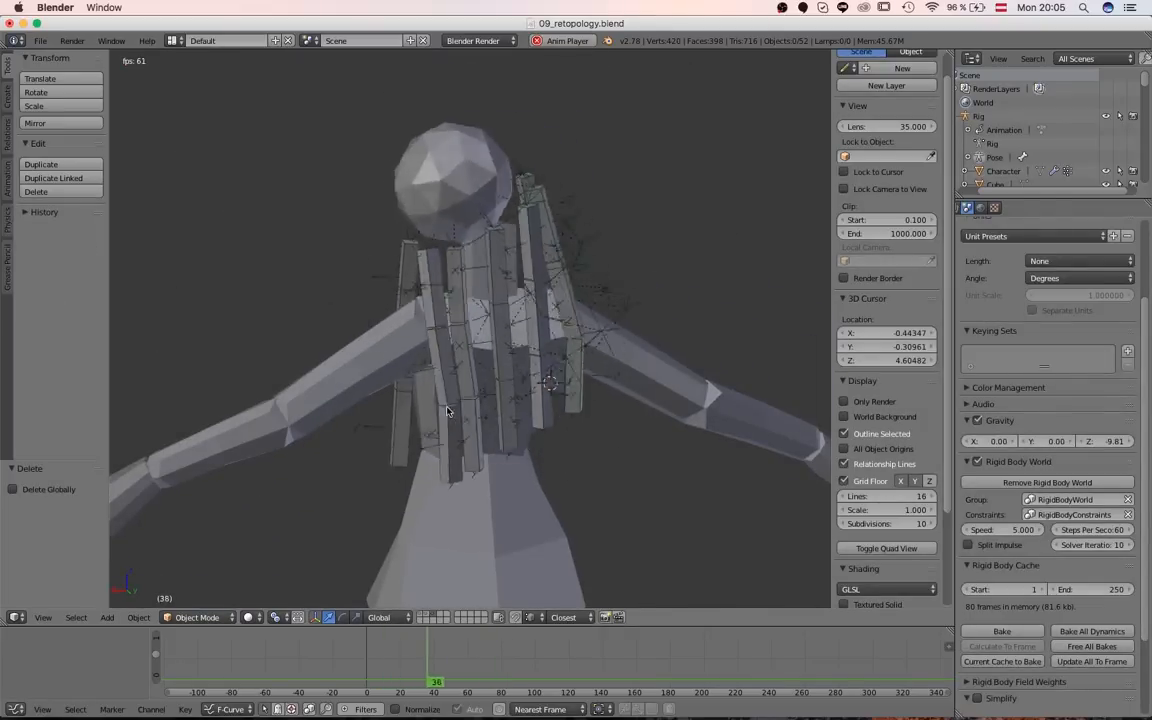
- Stop the playback and show the rig on layer 2 from the back with its bones deselected
key(Escape)
key(2)
right_click(487, 291)
key(a)
scroll(487, 291, up, 6)
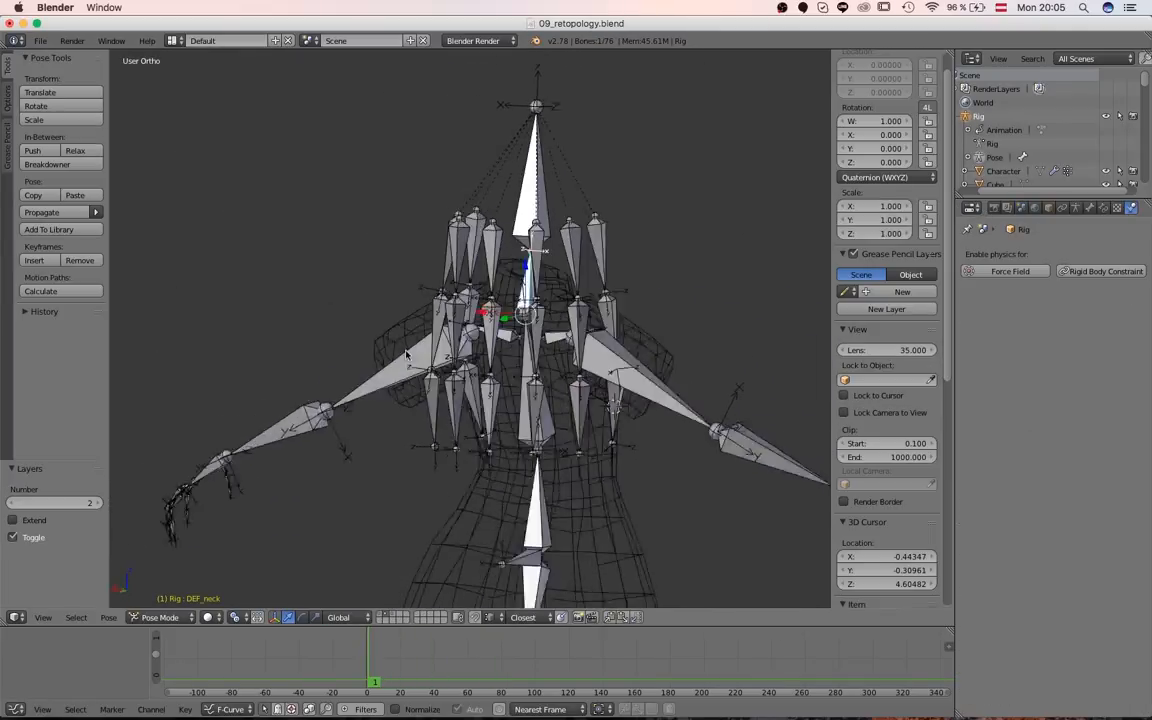
key(ctrl+KP_1)
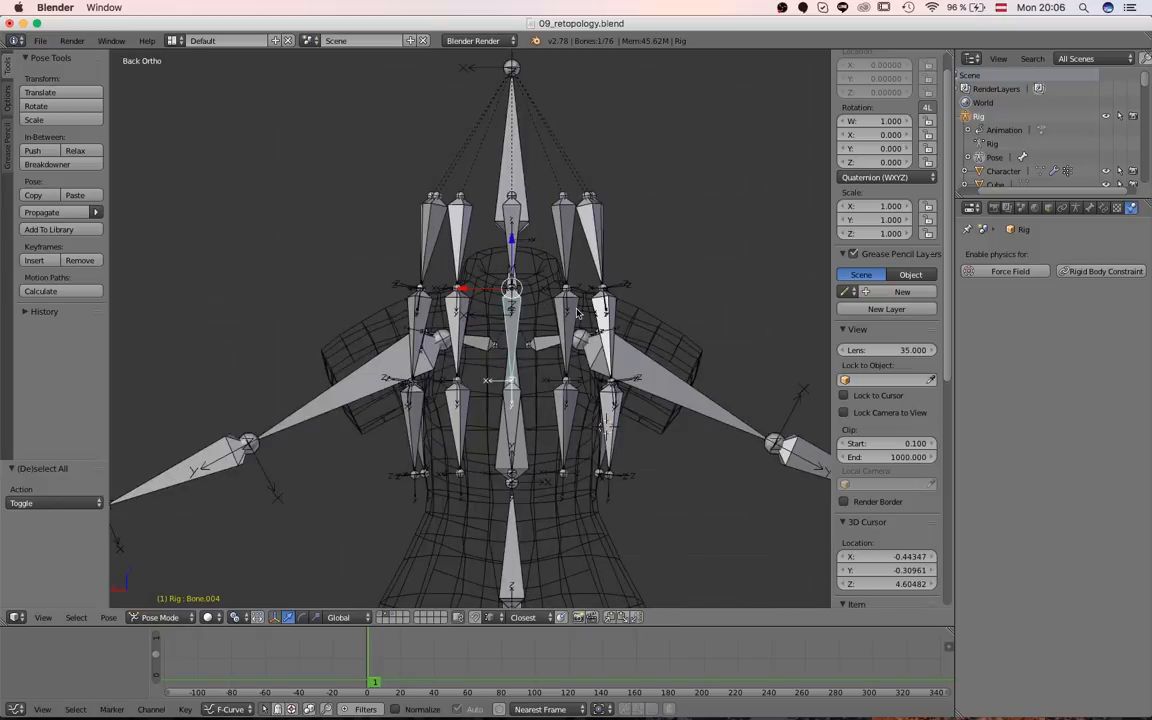
- Inspect layer 1, return to the rig on layer 2, and examine the hair bones
key(1)
mouse_move(499, 259)
middle_down()
mouse_move(465, 301)
mouse_move(483, 404)
mouse_move(506, 256)
middle_up()
mouse_move(448, 403)
middle_down()
mouse_move(561, 326)
mouse_move(438, 299)
mouse_move(532, 327)
mouse_move(438, 416)
middle_up()
scroll(535, 327, up, 3)
key(2)
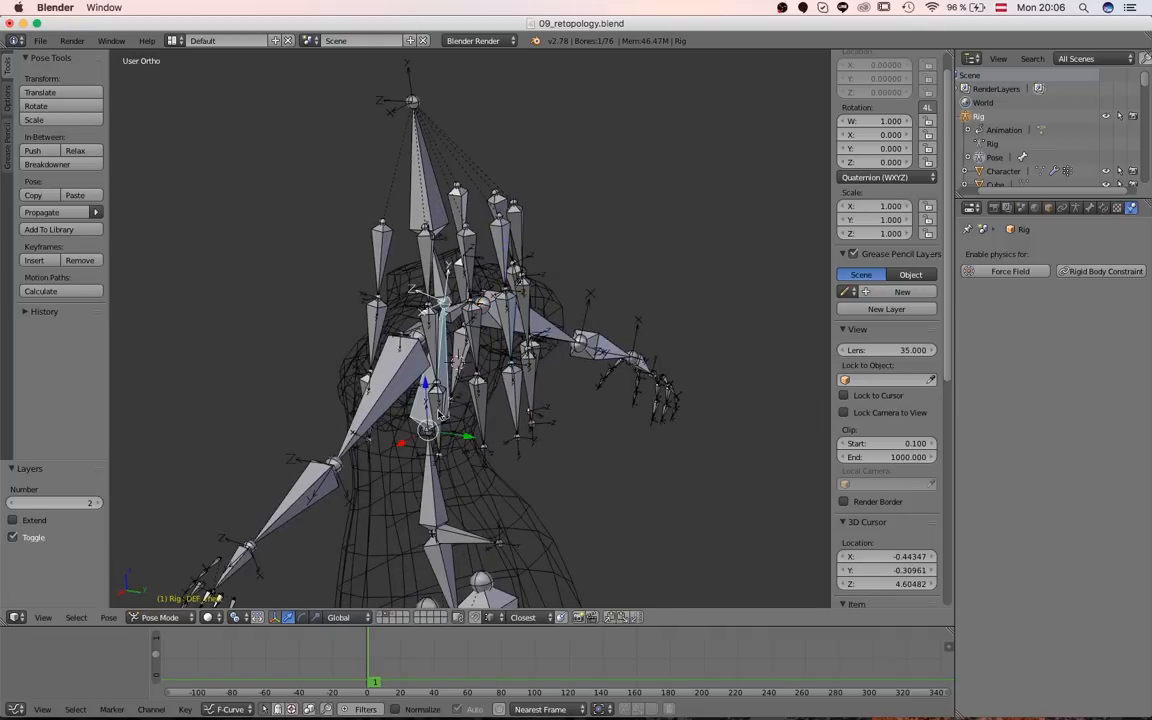
middle_drag(429, 337, 467, 254)
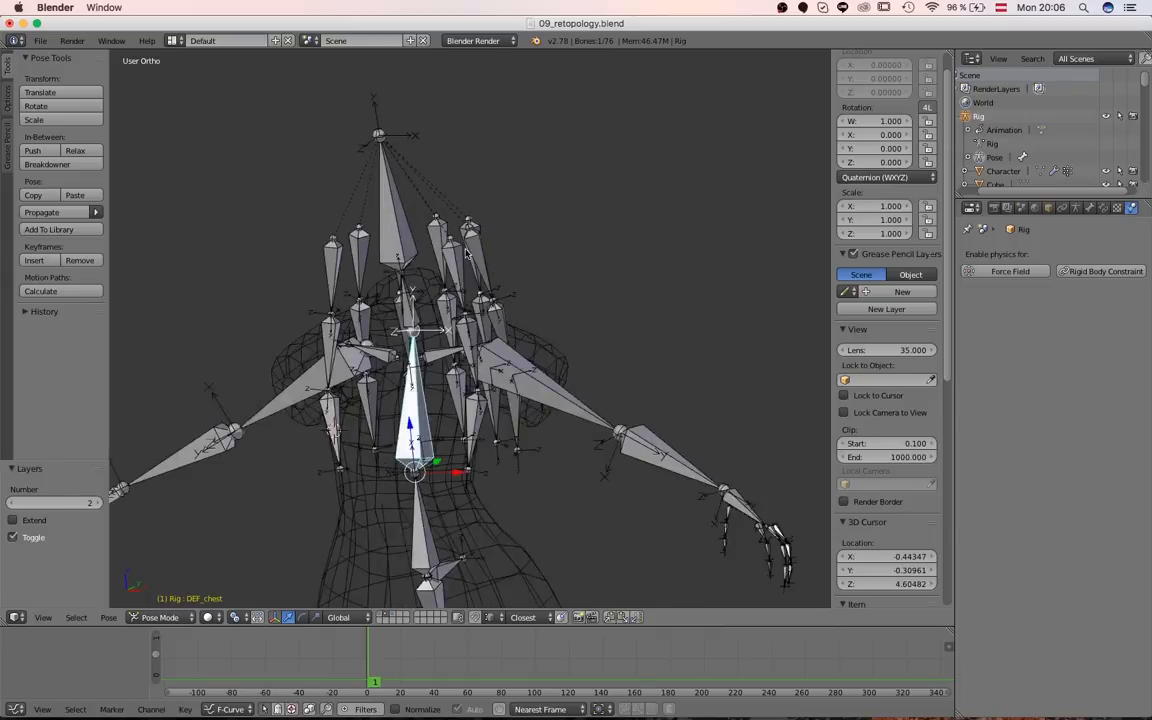
- Switch the rig to Edit Mode and select all the connected hair bone chains around the head
key(Tab)
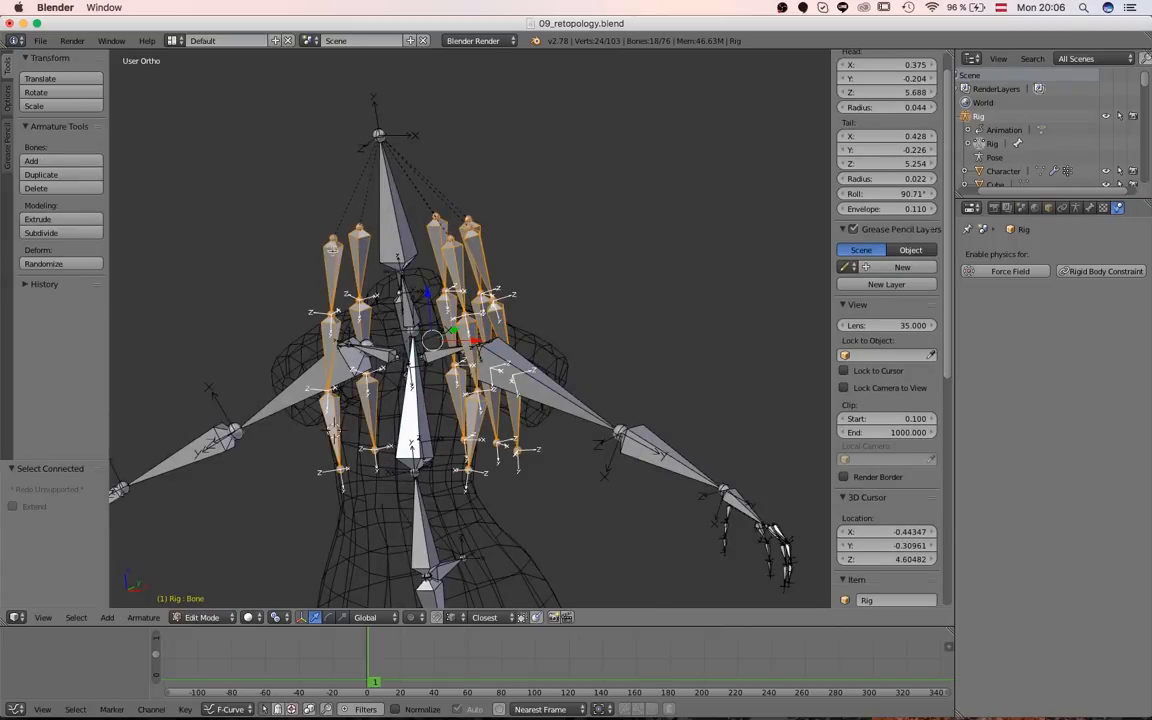
middle_drag(333, 249, 430, 286)
scroll(430, 286, down, 1)
scroll(442, 271, down, 1)
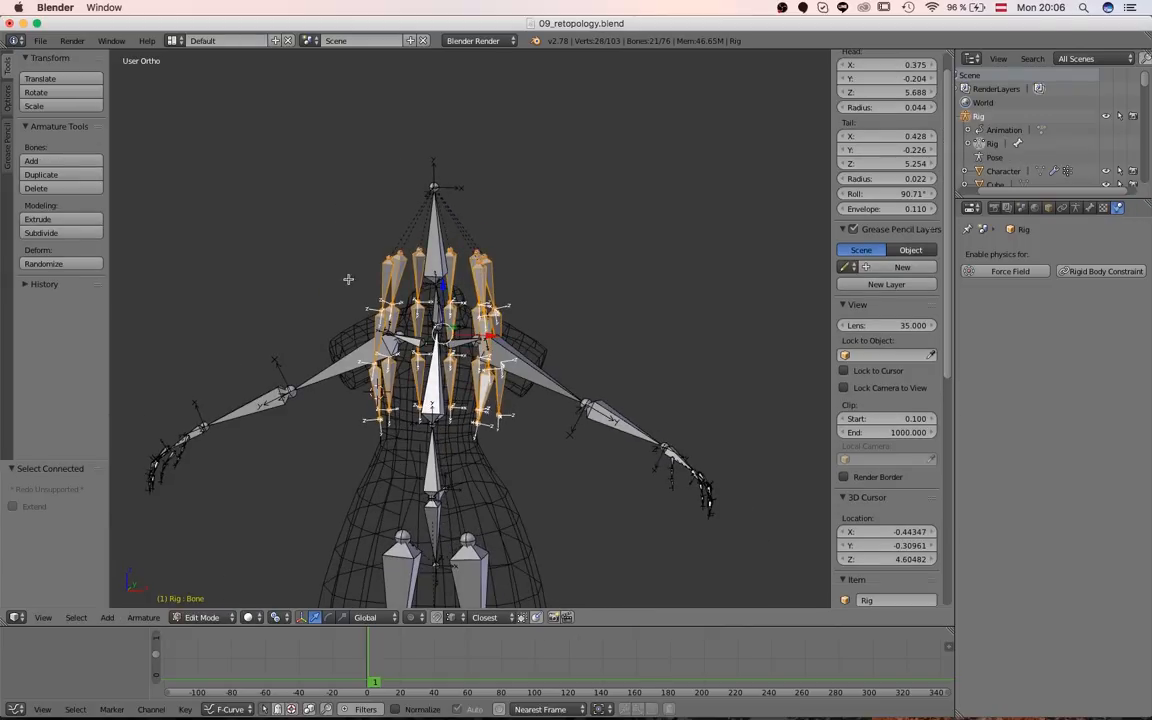
middle_drag(348, 279, 500, 316)
scroll(500, 316, up, 2)
scroll(500, 316, down, 1)
middle_drag(600, 300, 318, 466)
scroll(535, 271, up, 2)
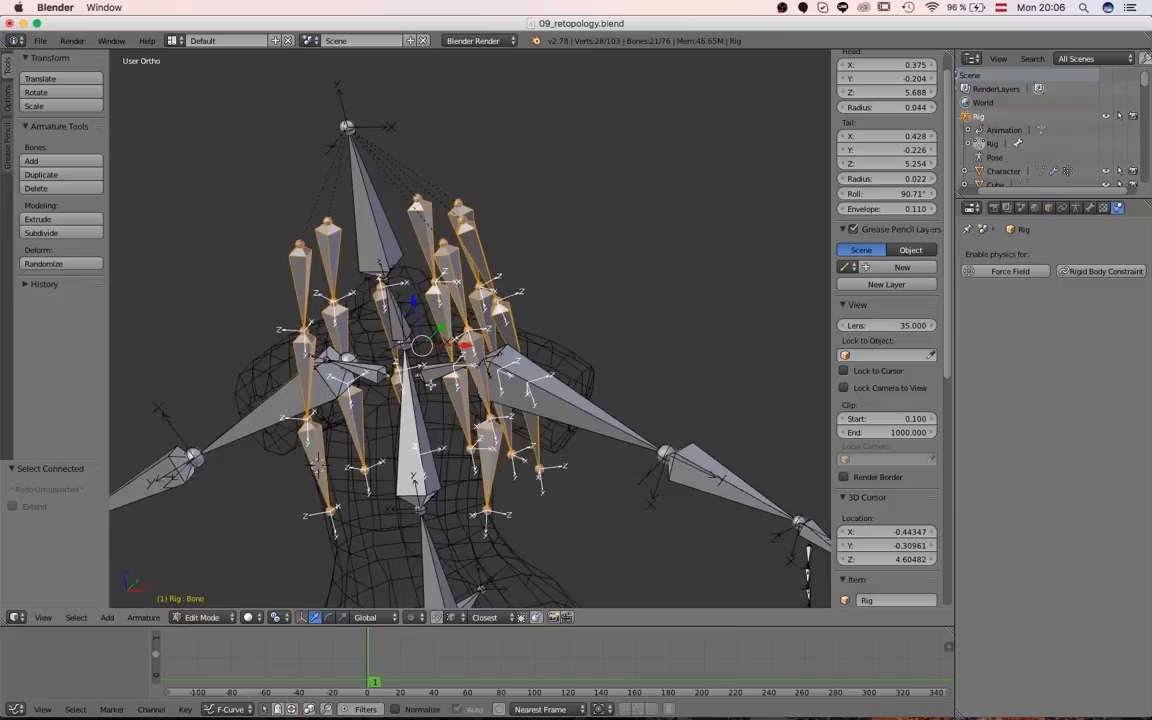
- Duplicate the selected hair bone chains in place, leaving the copies at zero offset
key(shift+d)
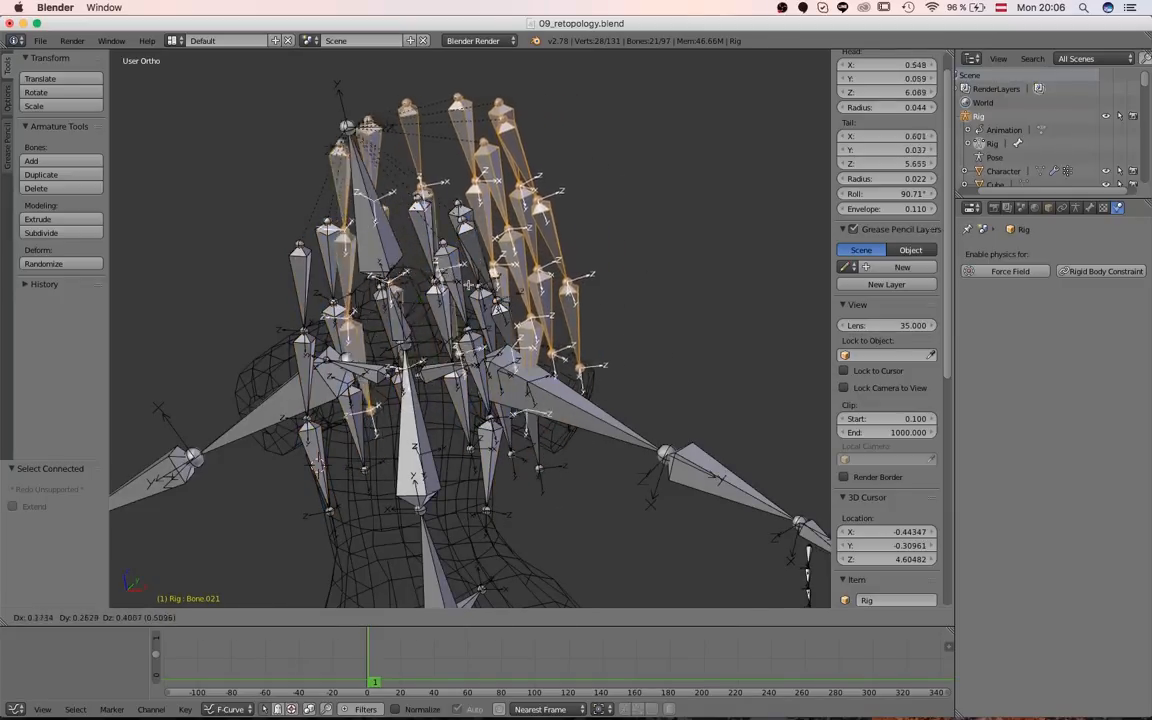
key(Escape)
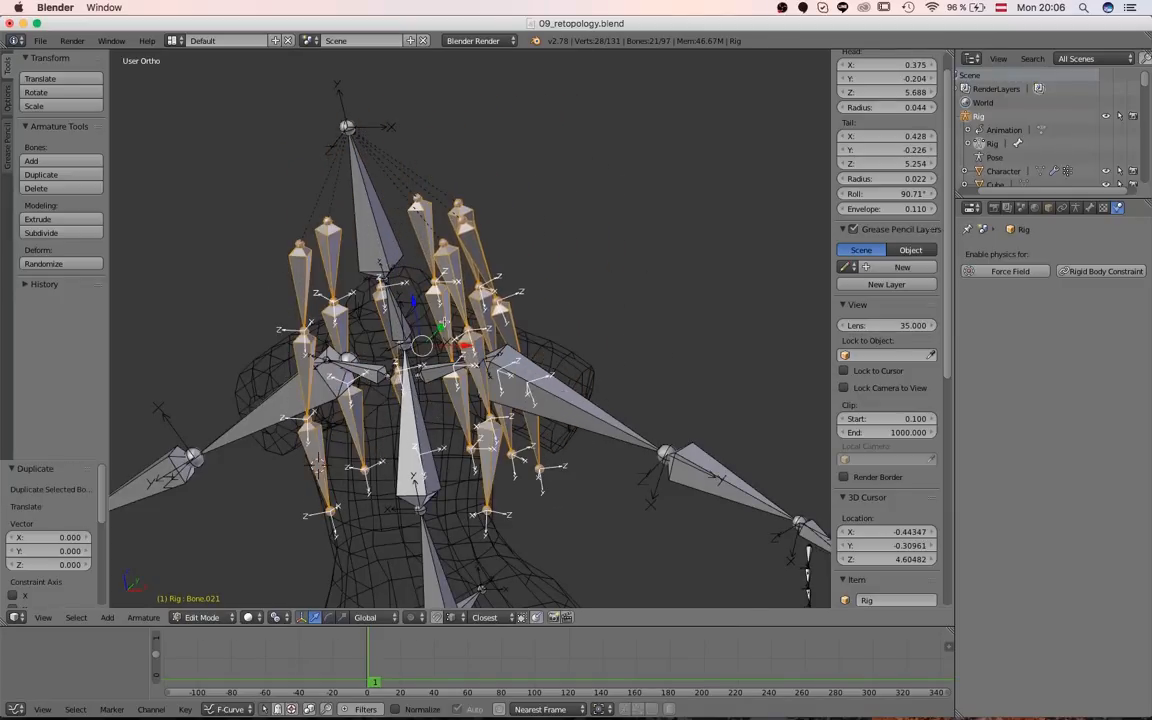
middle_drag(318, 466, 457, 315)
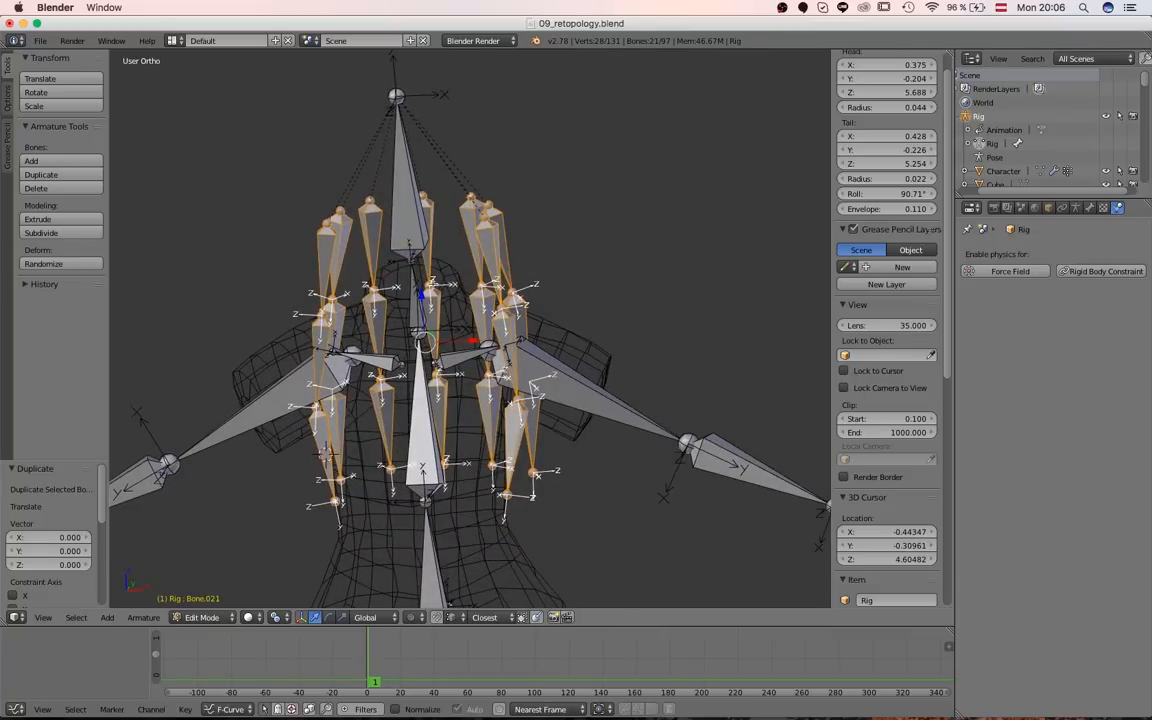
- Hide all bones except the duplicated hair chains and check the isolated chains from several sides
key(shift+h)
middle_drag(324, 452, 770, 264)
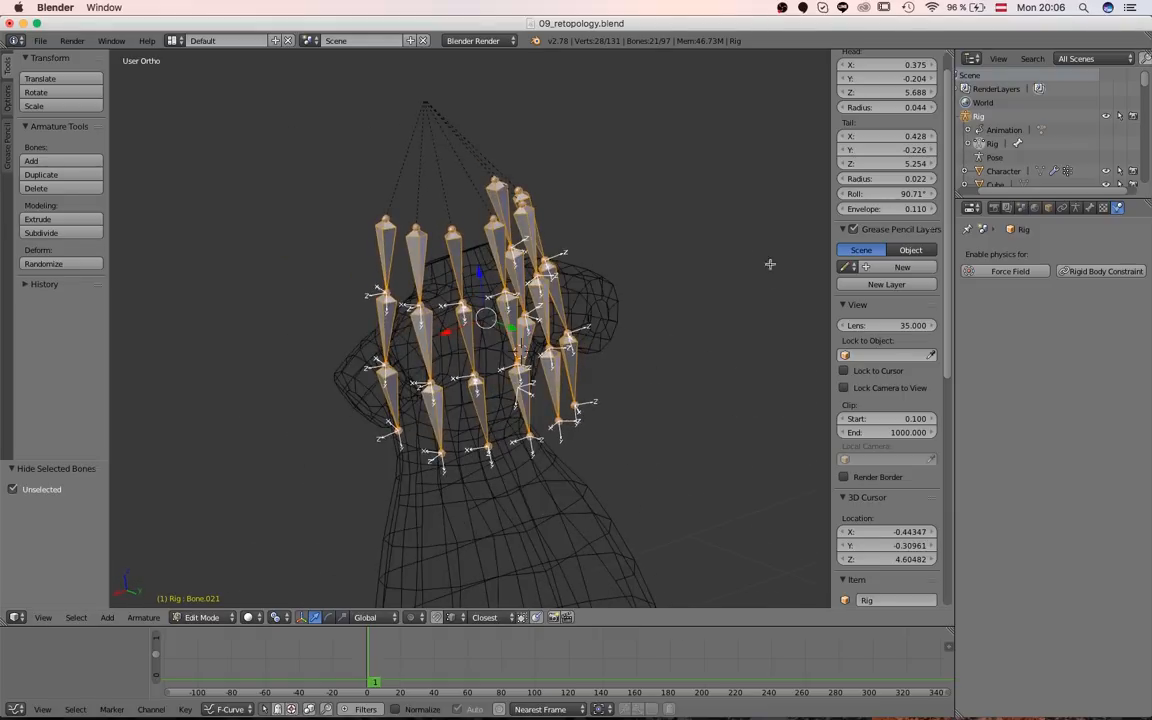
middle_drag(468, 352, 474, 315)
scroll(514, 373, up, 2)
scroll(514, 373, down, 2)
scroll(468, 315, down, 3)
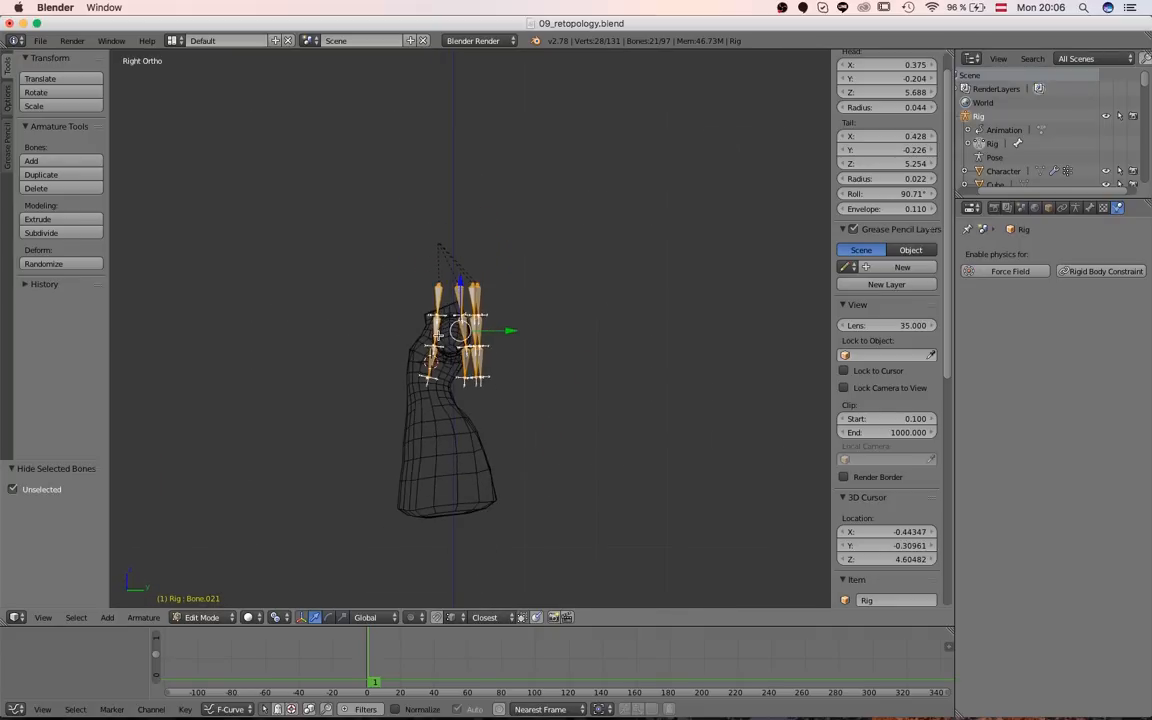
scroll(437, 335, up, 4)
middle_drag(405, 400, 438, 403)
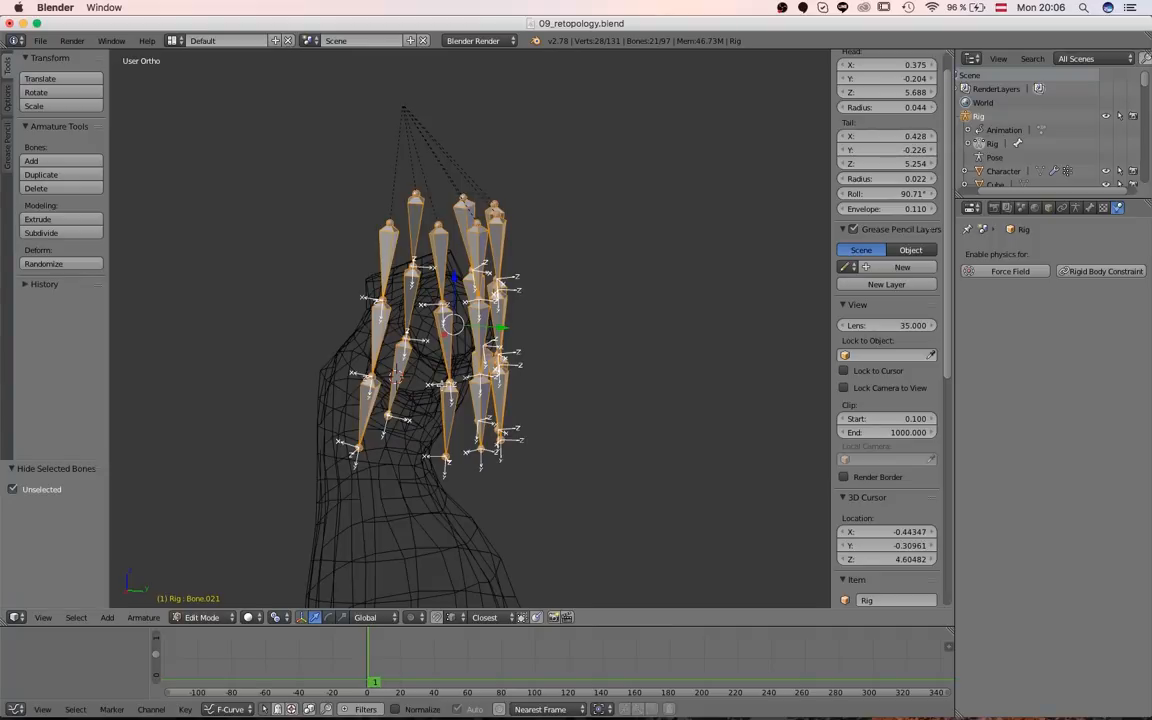
- Show the collider objects on layer 3 together with the rig and compare them with the hair bones
key(shift+3)
scroll(430, 340, up, 3)
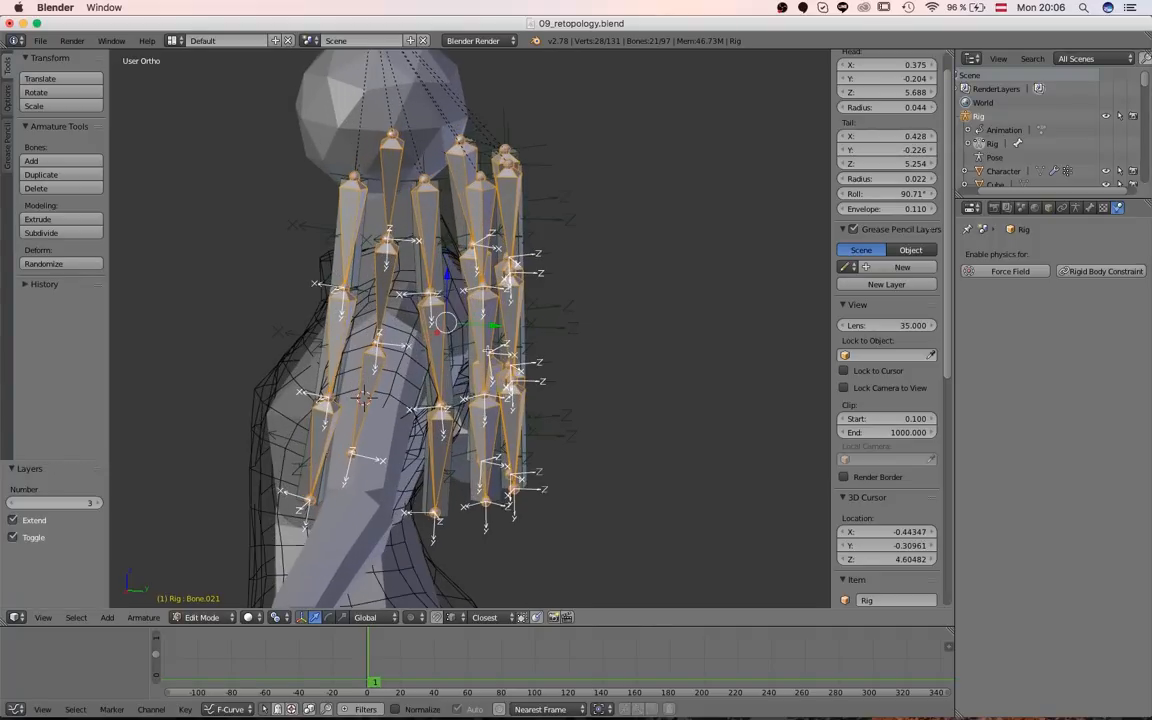
middle_drag(364, 398, 374, 356)
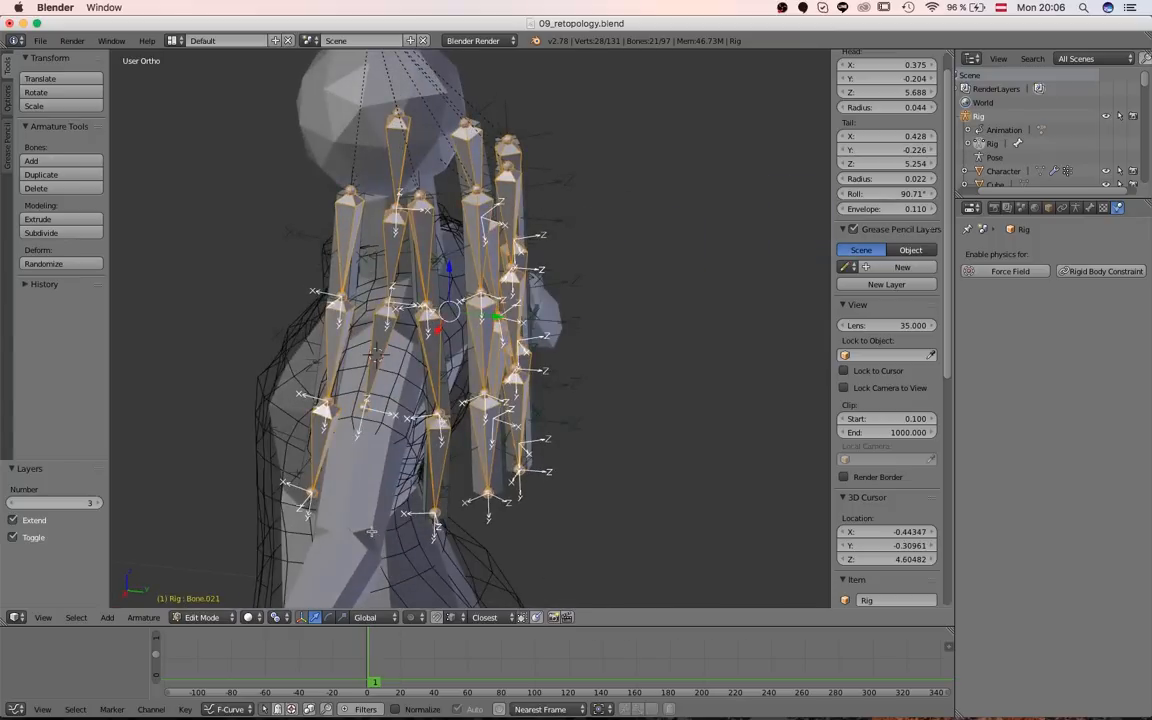
middle_drag(411, 560, 500, 430)
scroll(596, 228, up, 6)
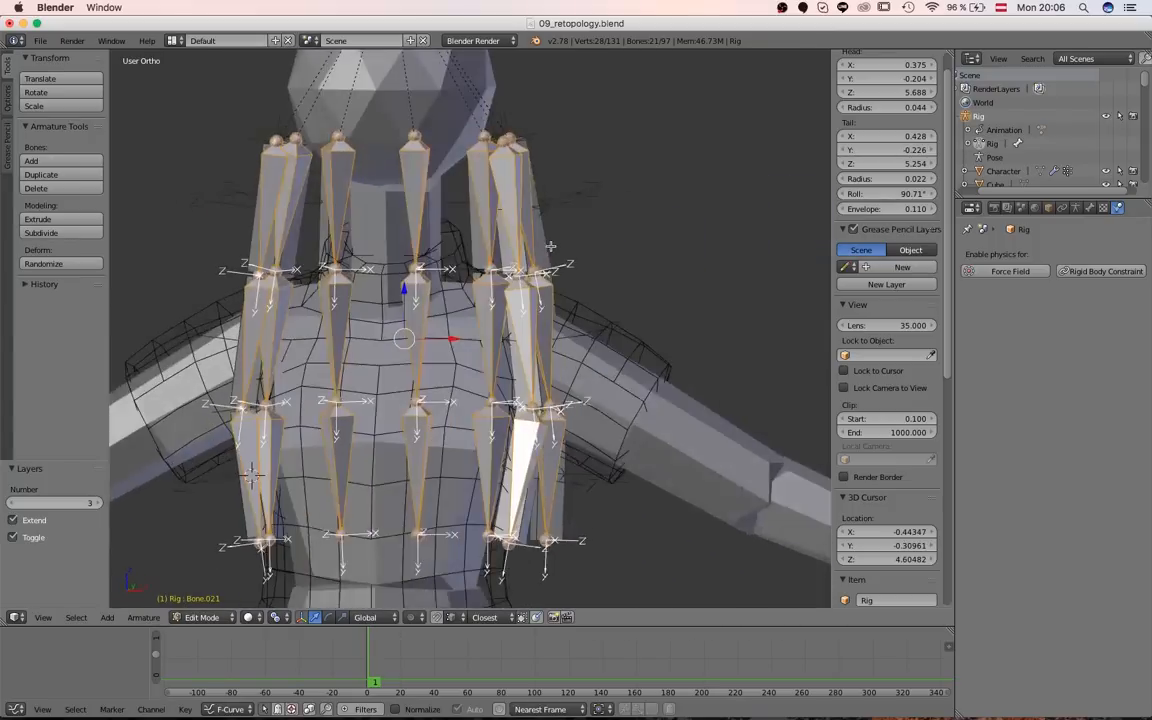
scroll(596, 228, down, 2)
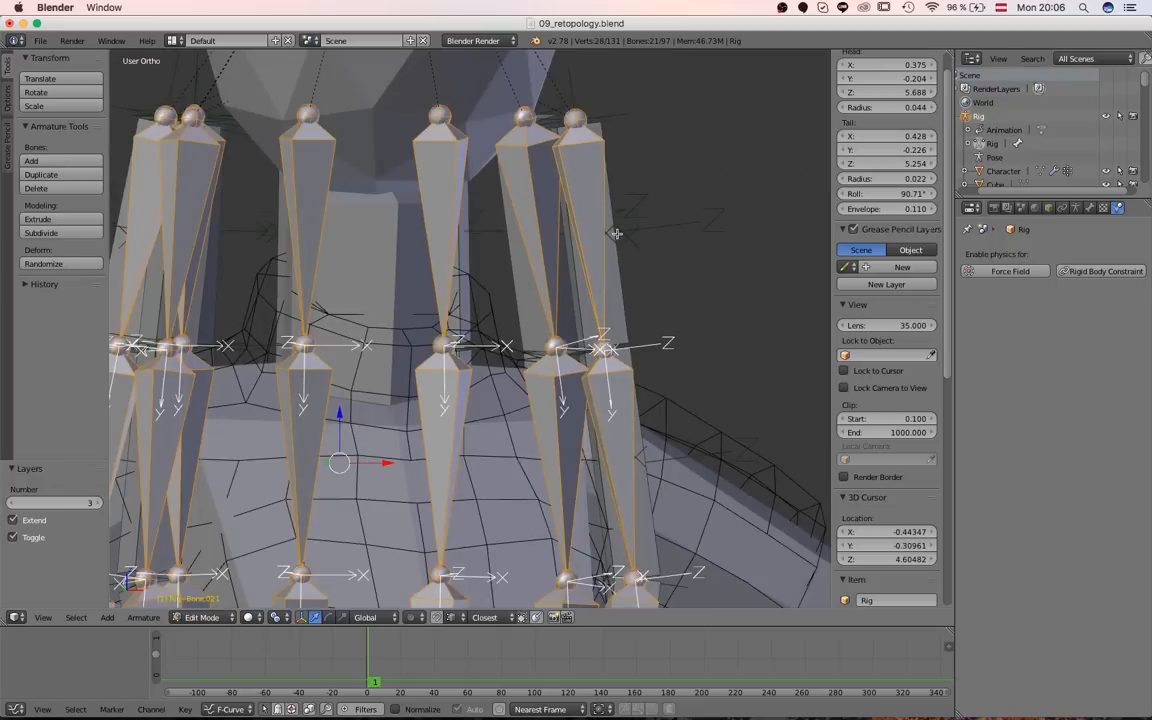
- In Pose Mode, add a Copy Rotation constraint to the outer chain's top hair bone, Bone.021, with Cube.002 as target
right_click(616, 233)
middle_drag(616, 233, 614, 306)
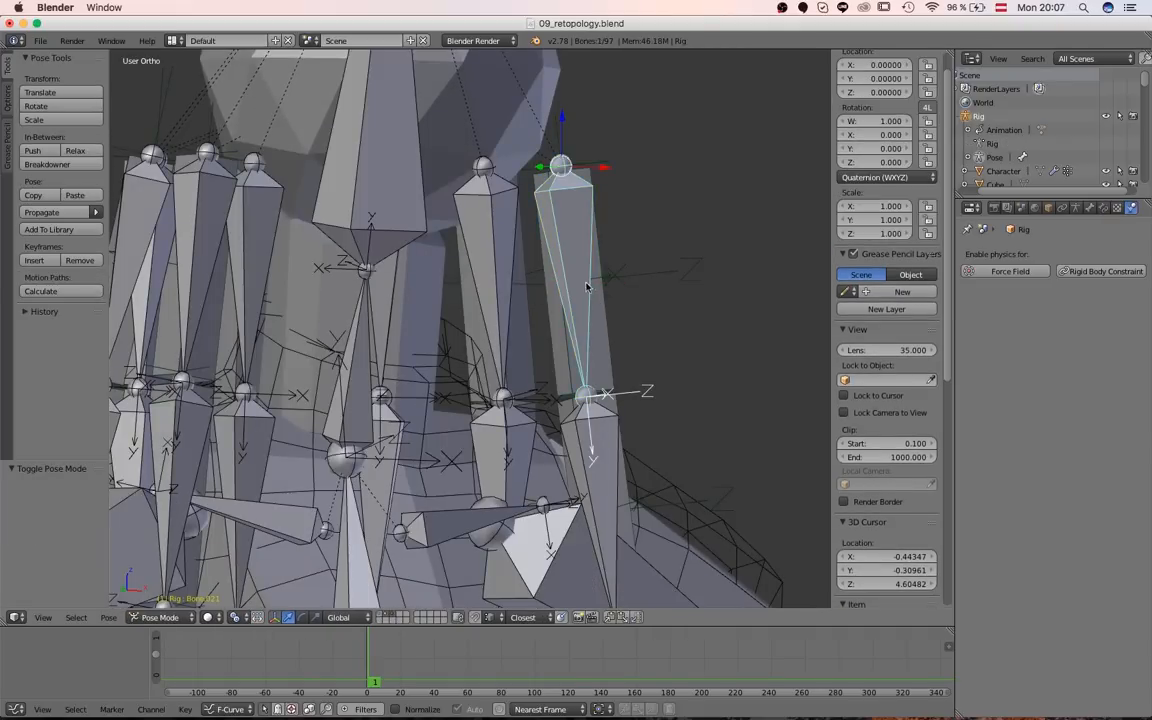
middle_drag(595, 314, 441, 352)
scroll(441, 352, up, 2)
right_click(510, 326)
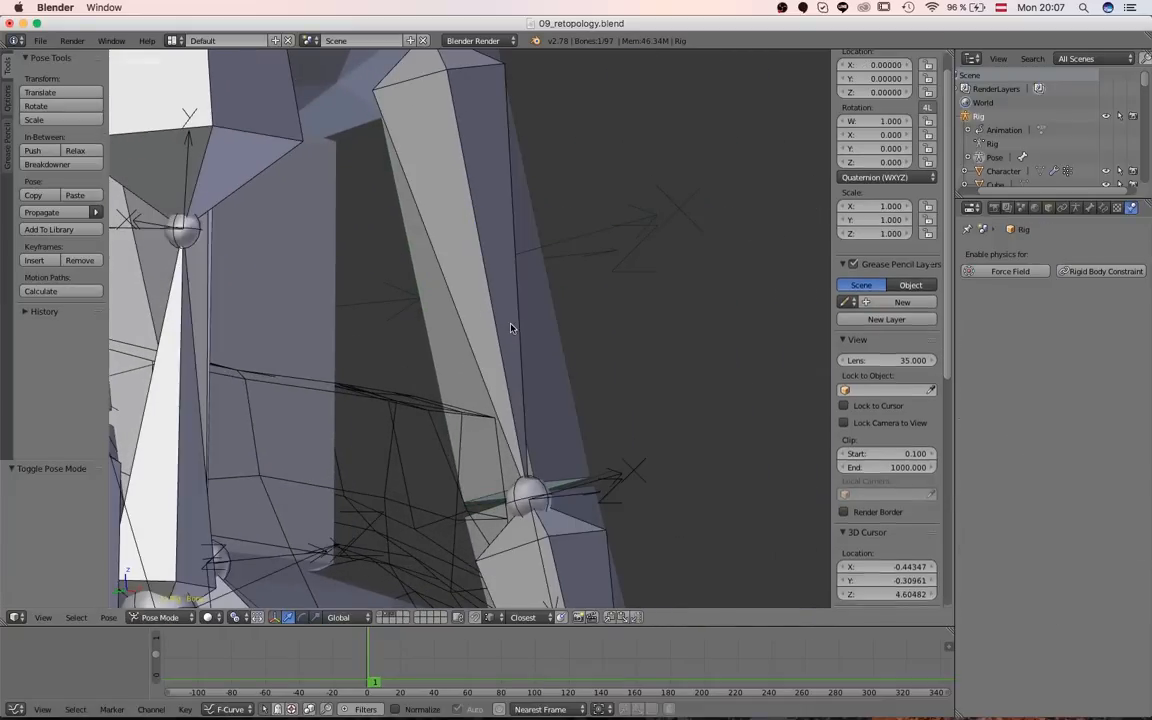
right_click(505, 328)
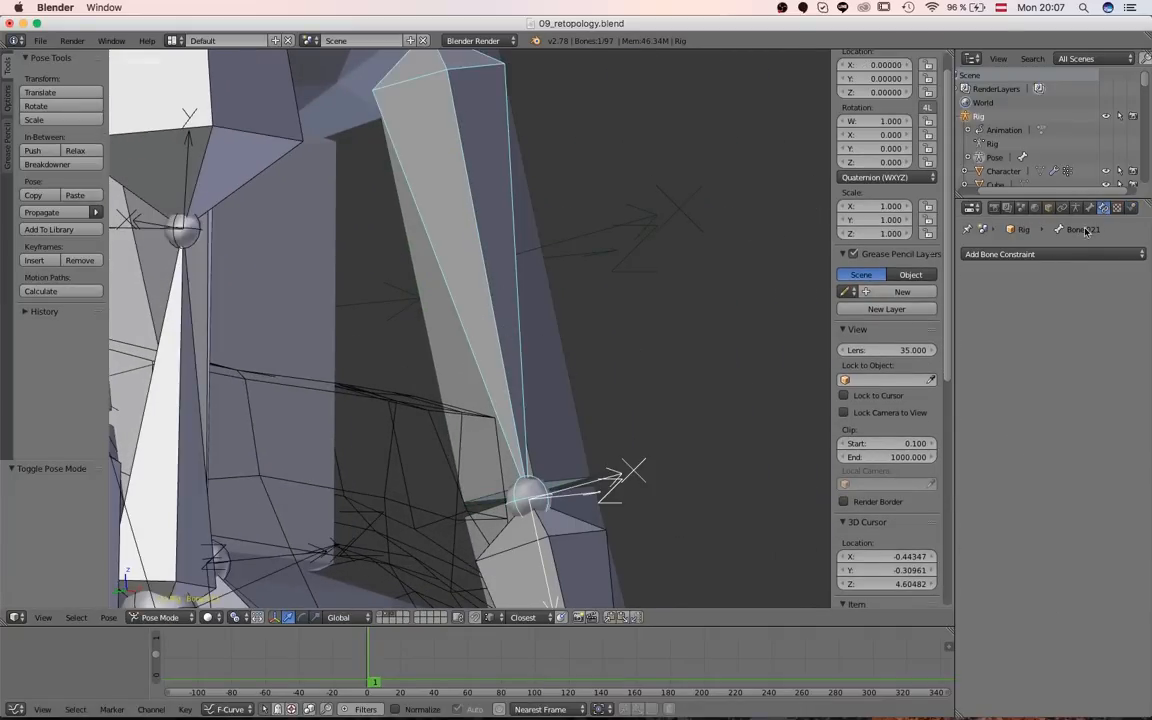
click(993, 256)
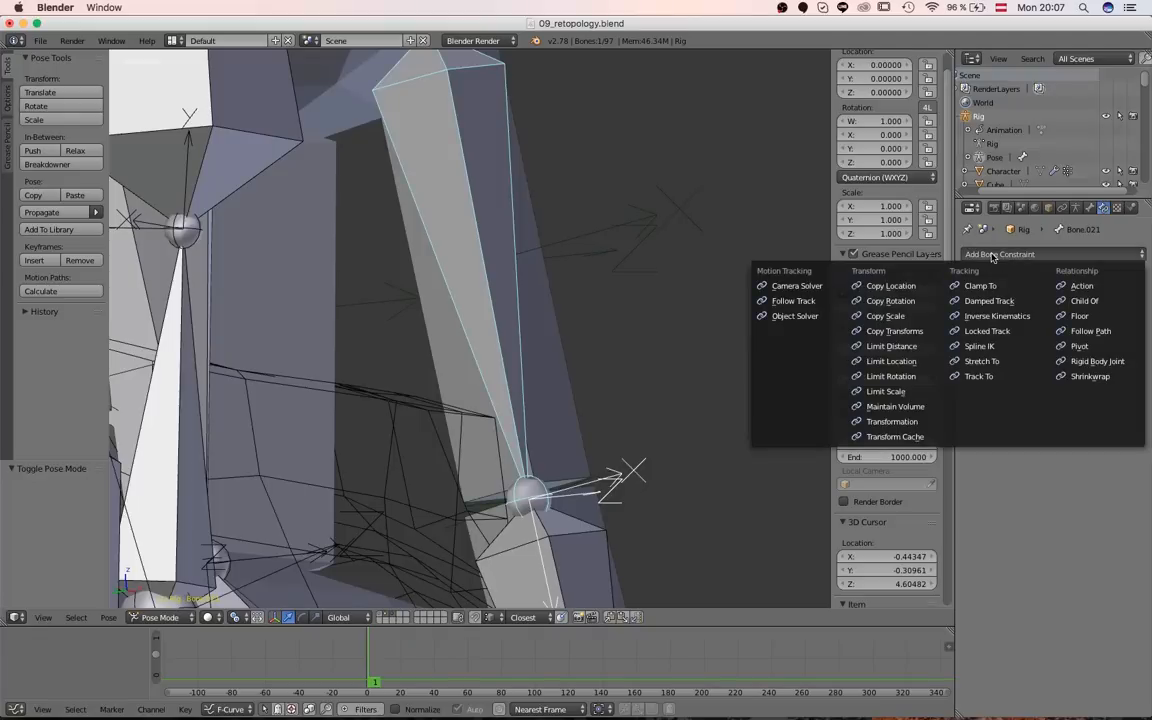
click(890, 301)
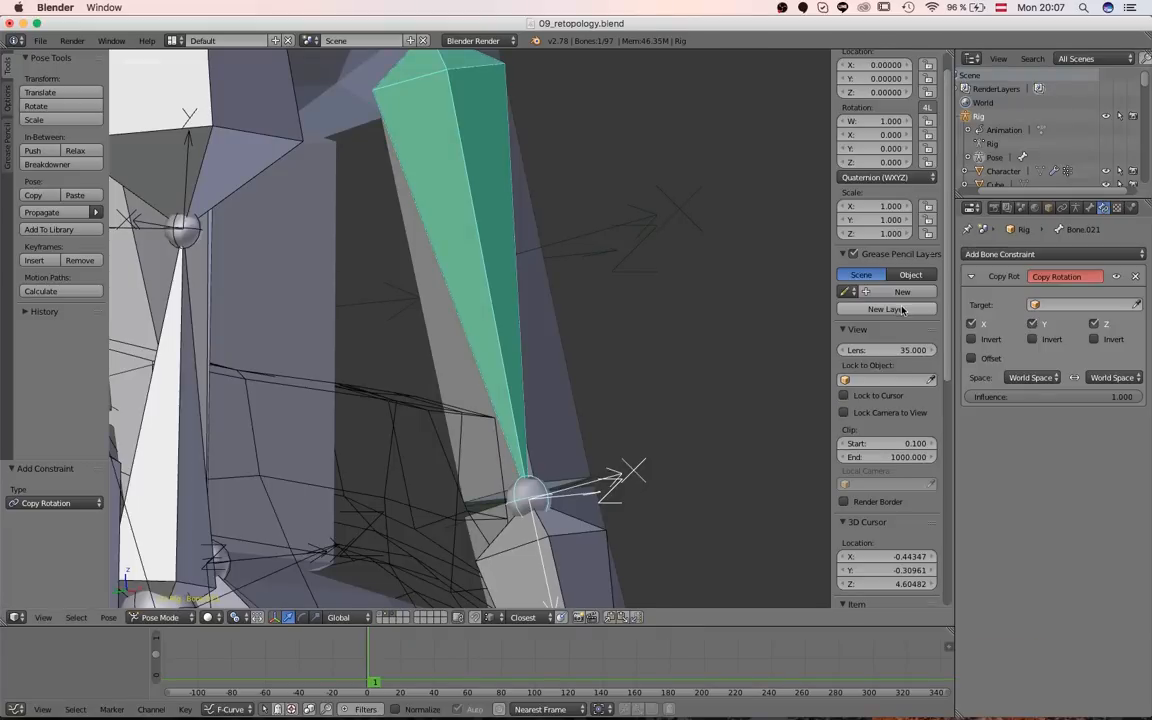
click(566, 379)
- Examine how well the constrained top hair bone lines up with its collider box from different angles
scroll(560, 382, down, 5)
middle_drag(560, 382, 503, 67)
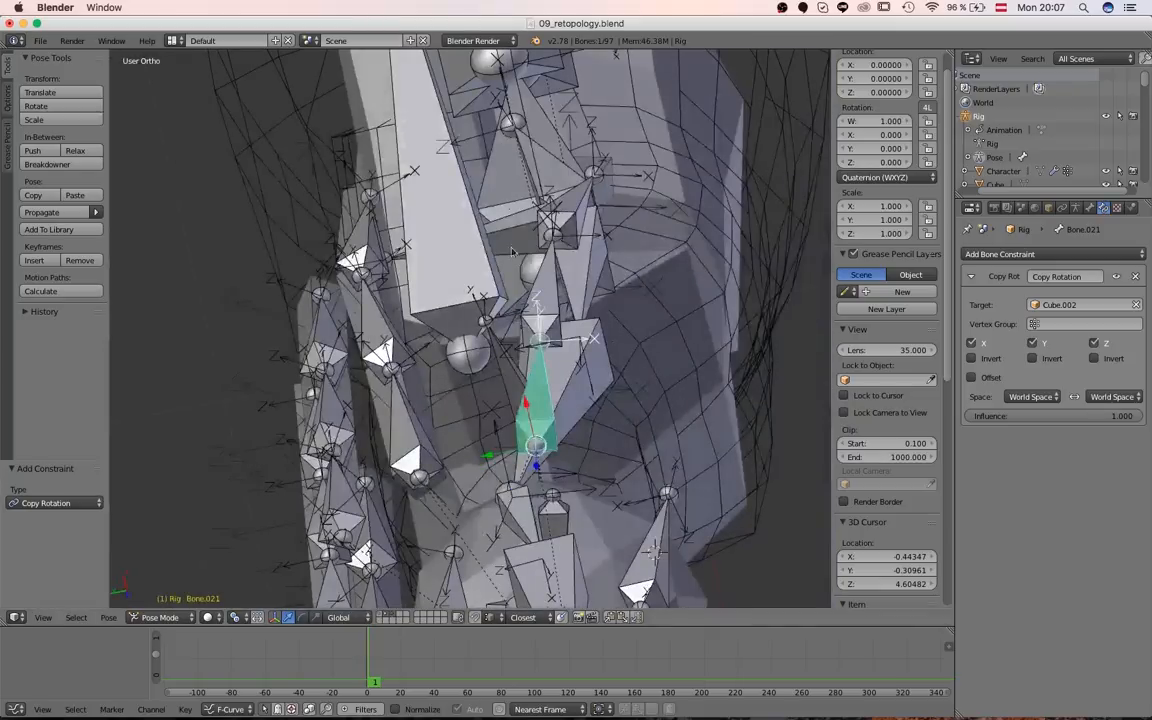
middle_drag(512, 252, 488, 209)
scroll(527, 200, up, 3)
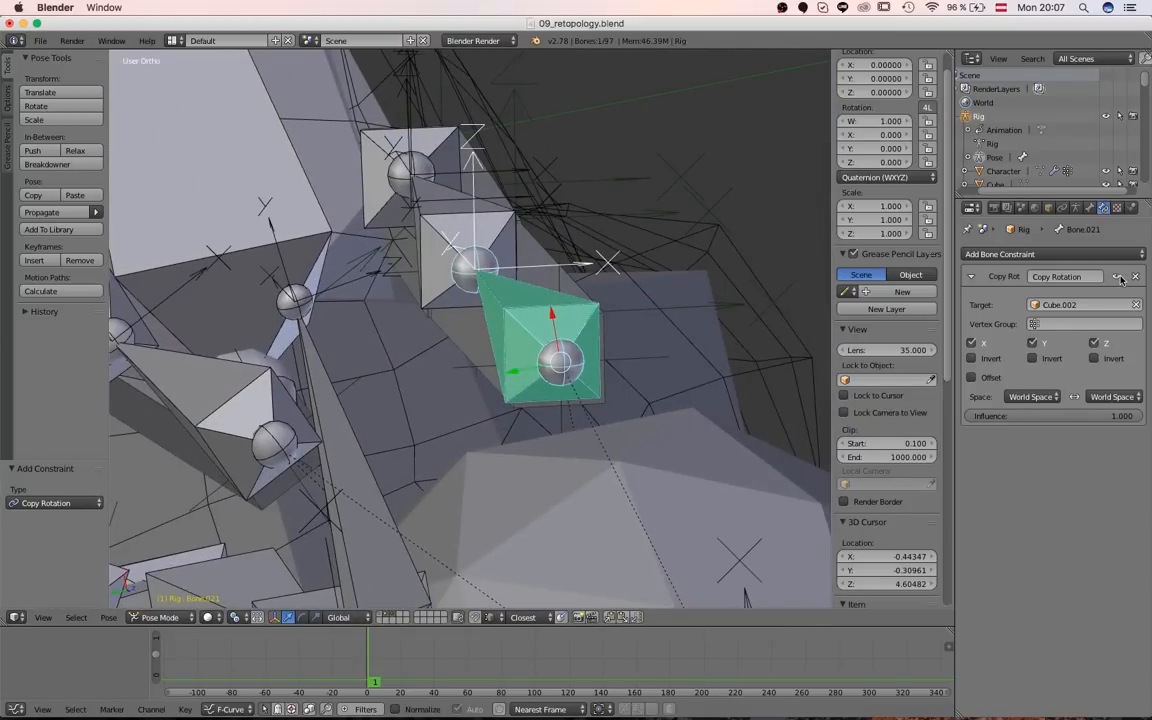
scroll(674, 277, up, 5)
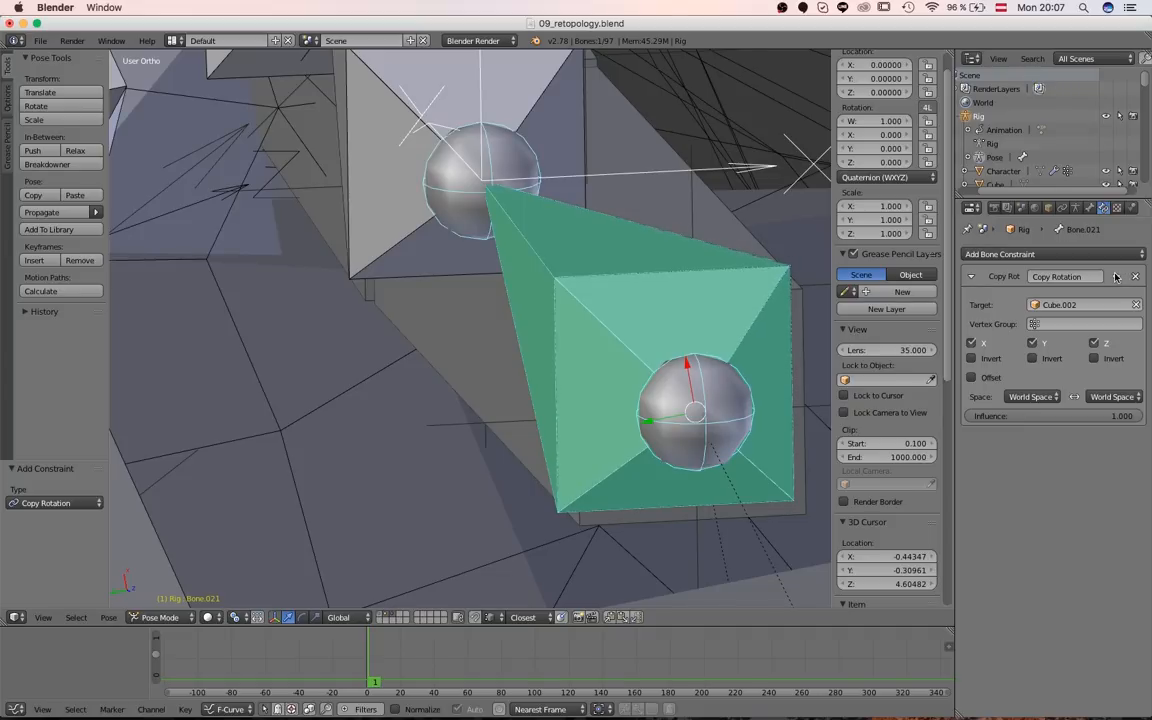
scroll(409, 247, down, 7)
middle_drag(468, 264, 488, 304)
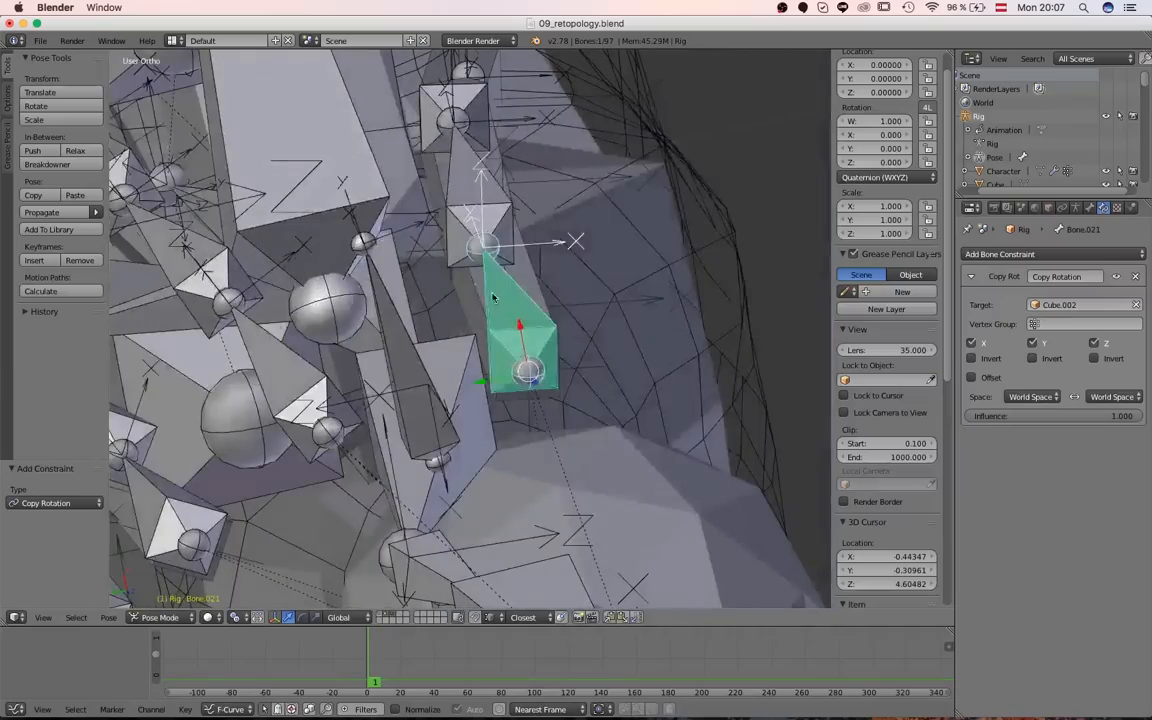
scroll(630, 328, down, 3)
middle_drag(630, 328, 481, 293)
scroll(490, 314, down, 3)
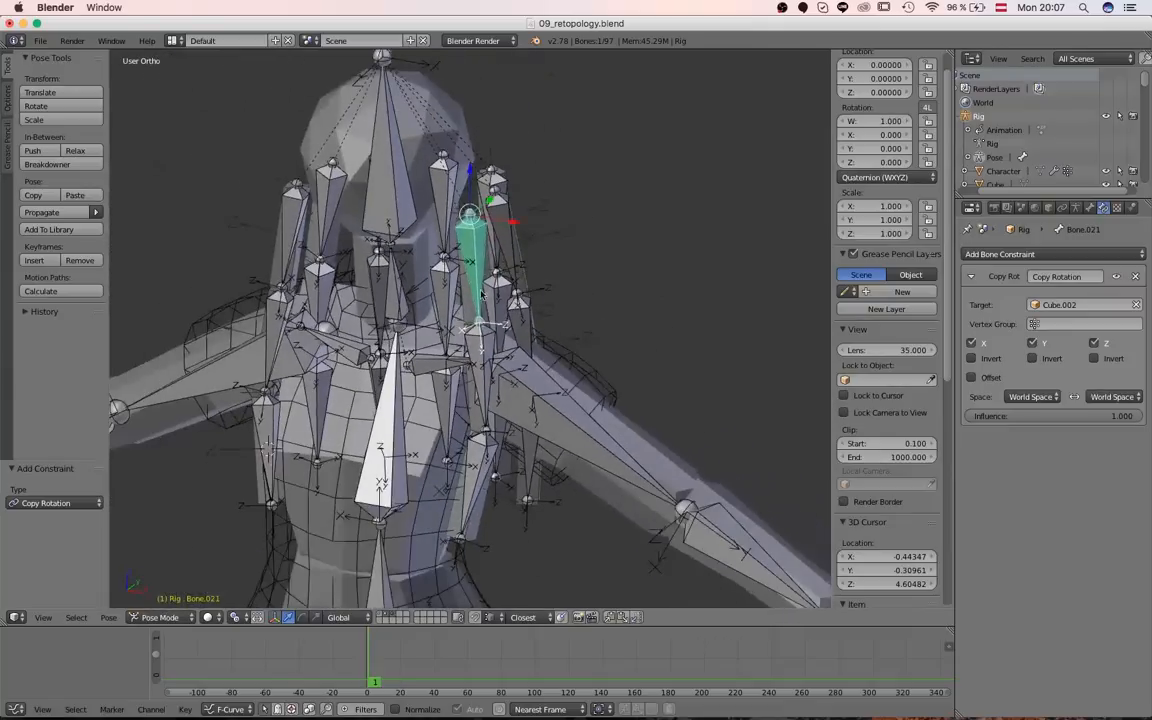
- Play the simulation to check how the constrained hair bone follows its collider, and stop it
key(alt+a)
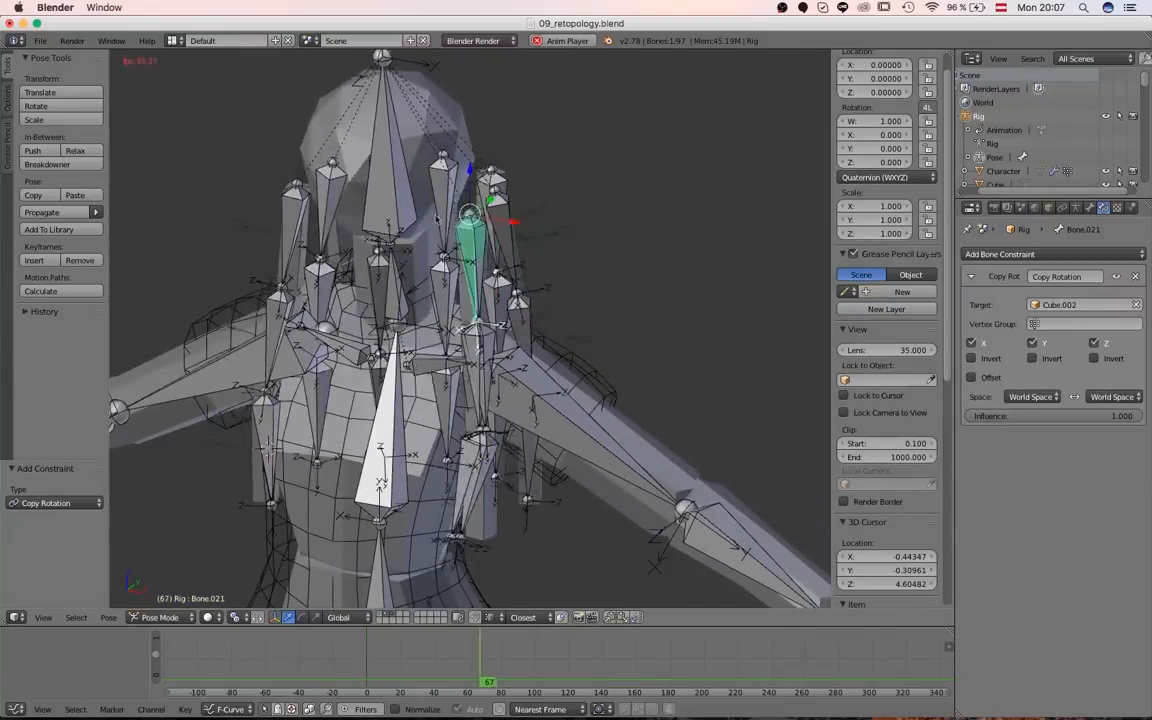
key(Escape)
scroll(475, 314, up, 3)
scroll(475, 314, down, 3)
middle_drag(475, 314, 468, 344)
key(alt+a)
key(Escape)
- Switch the rig to Edit Mode, select the constrained bone's connected chain and play the simulation again
scroll(504, 310, up, 5)
key(Tab)
key(a)
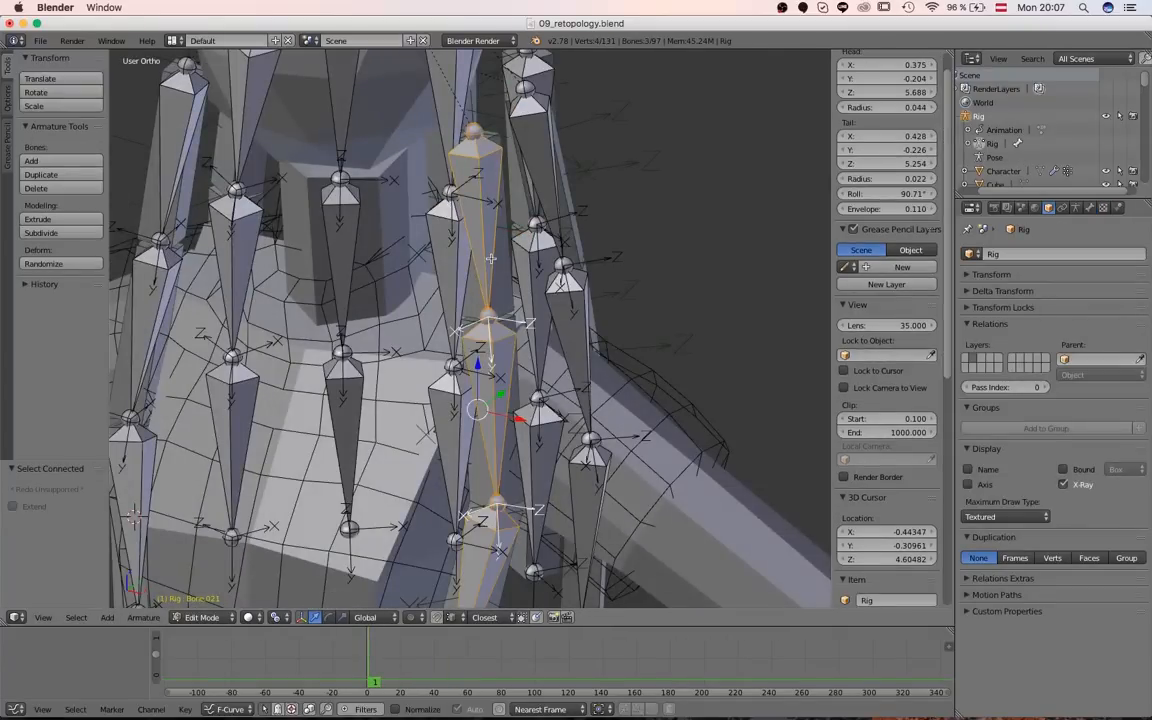
key(Escape)
middle_drag(576, 287, 322, 433)
scroll(430, 350, down, 1)
key(alt+a)
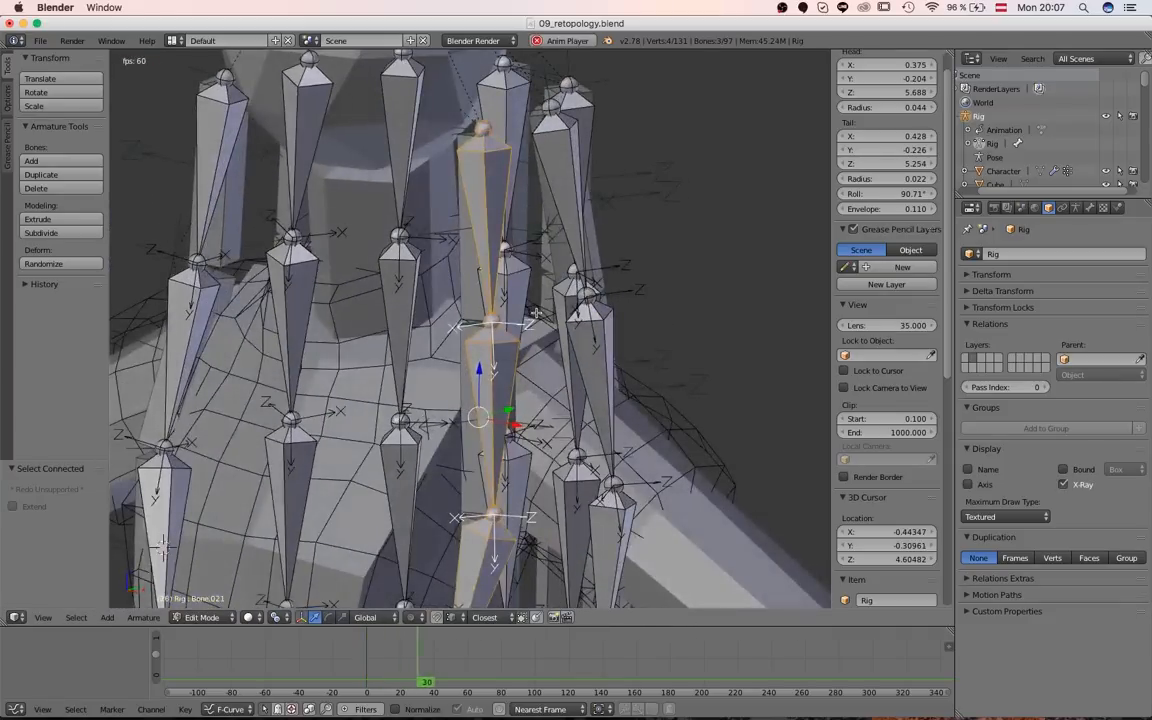
key(Escape)
scroll(322, 433, down, 4)
scroll(523, 342, up, 6)
key(alt+a)
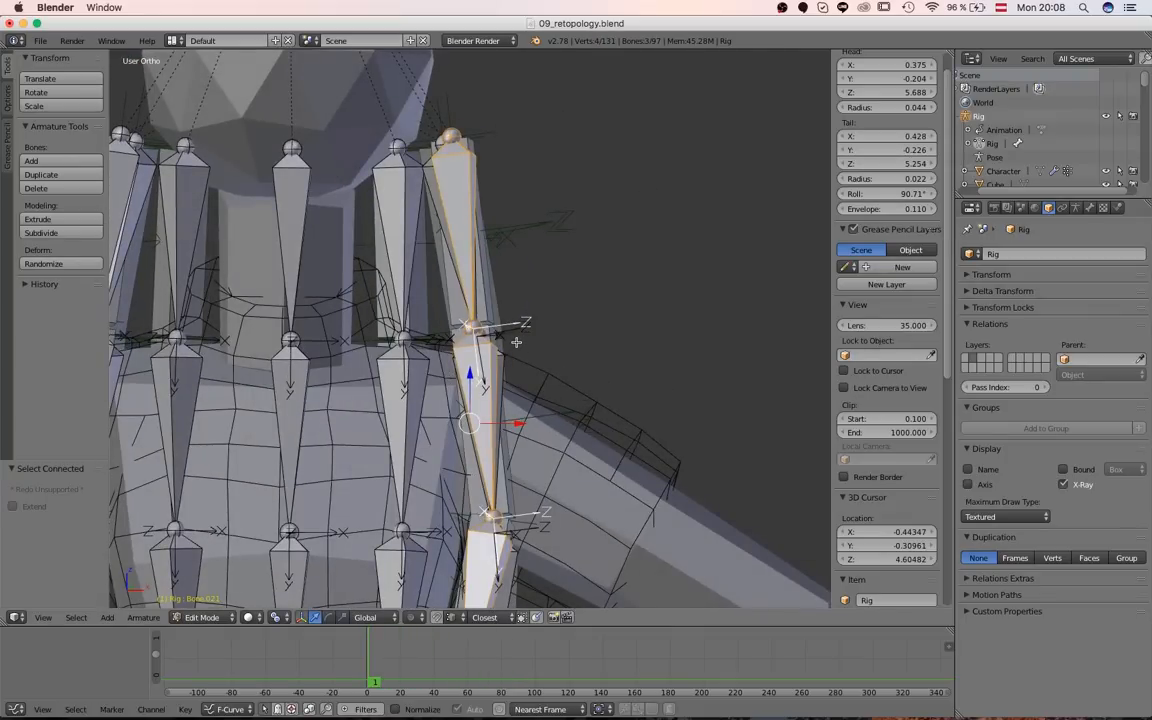
- Return to Pose Mode, replay the simulation from the first frame and examine the moving hair bones at frame 24
middle_drag(515, 342, 447, 214)
key(ctrl+Tab)
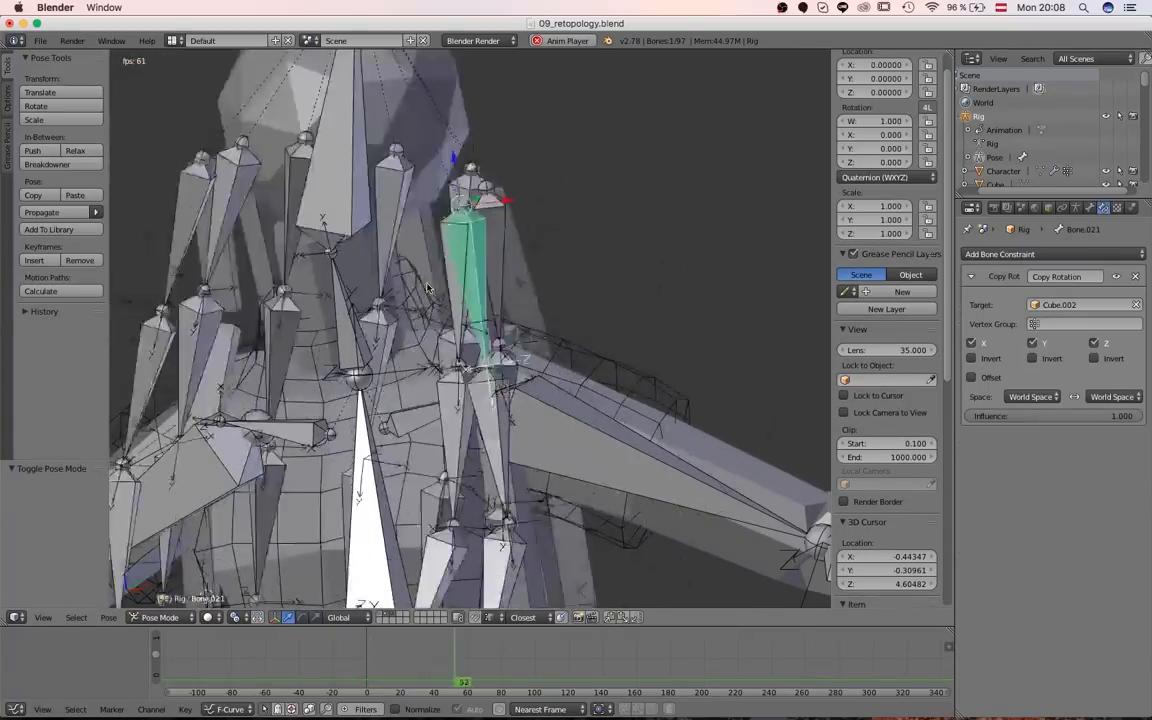
key(alt+a)
key(shift+Left)
middle_drag(423, 266, 500, 290)
key(Right)
key(Right)
key(Right)
key(Right)
key(Right)
key(Right)
key(Right)
key(alt+a)
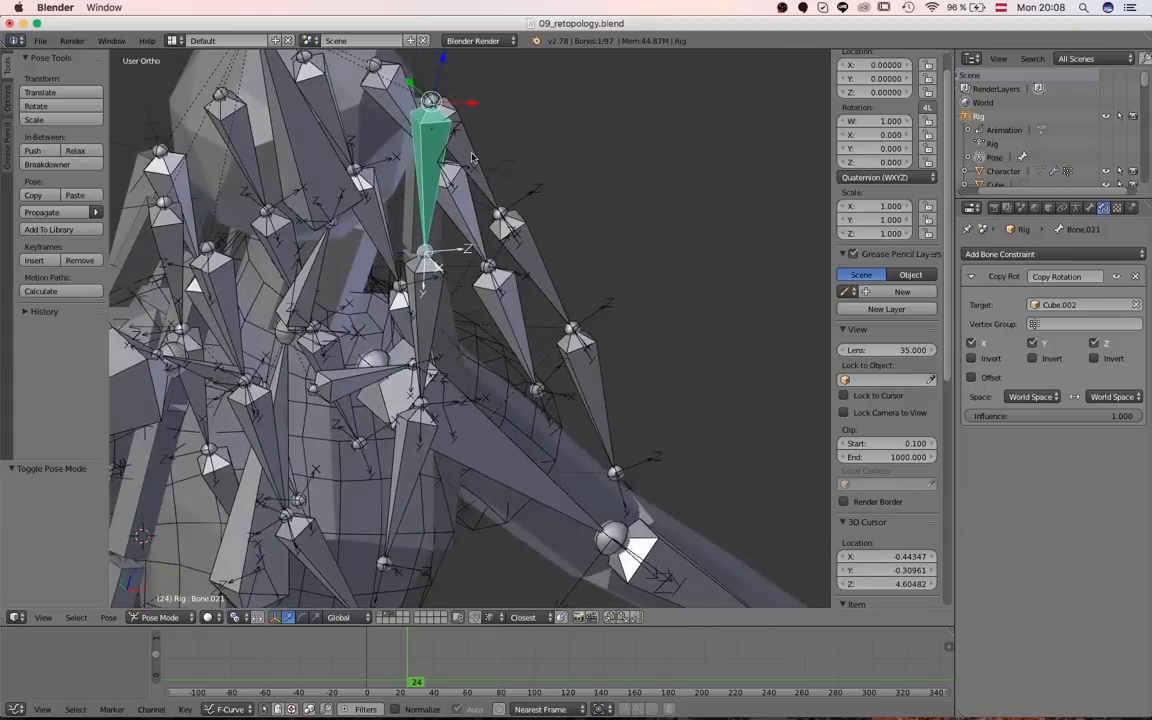
middle_drag(578, 367, 403, 200)
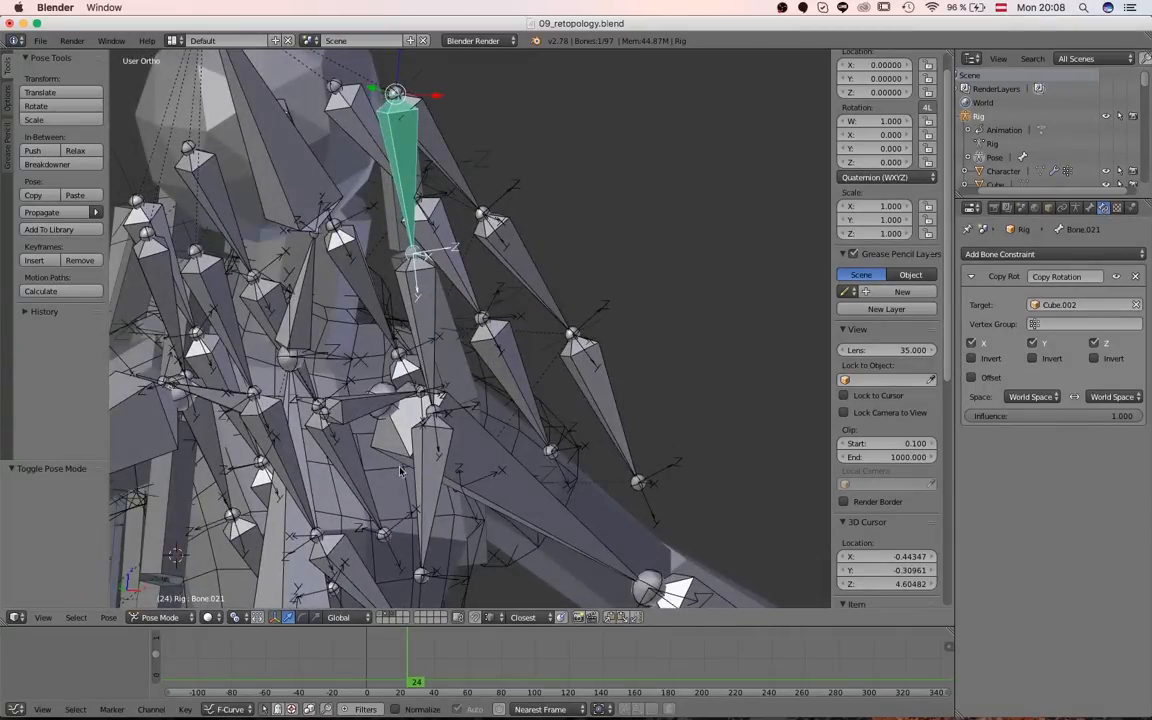
middle_drag(400, 470, 411, 187)
- Select all the visible duplicated hair bones in Edit Mode and return the rig to Pose Mode
key(Tab)
middle_drag(432, 301, 424, 383)
key(a)
key(a)
scroll(440, 310, down, 3)
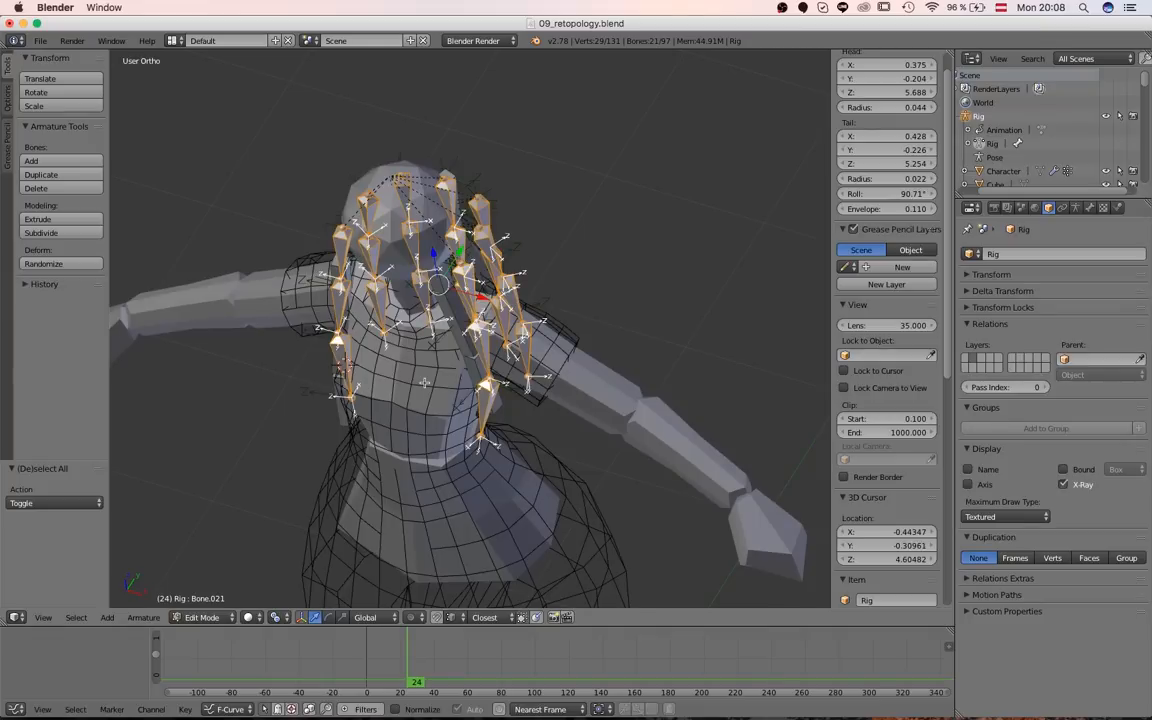
key(Tab)
key(Tab)
key(Tab)
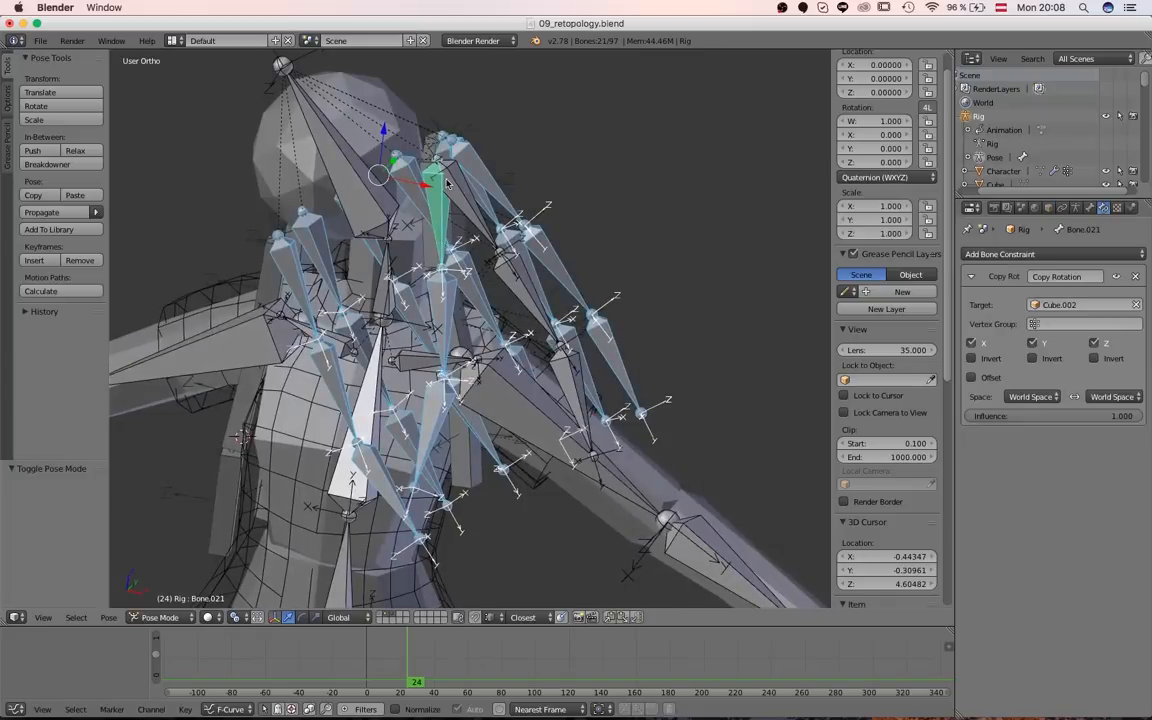
- Hide the unselected bones in Pose Mode, deselect the hair bones and go back to frame 1
key(shift+h)
middle_drag(438, 193, 519, 323)
scroll(498, 190, up, 4)
key(a)
key(shift+Left)
scroll(519, 323, up, 5)
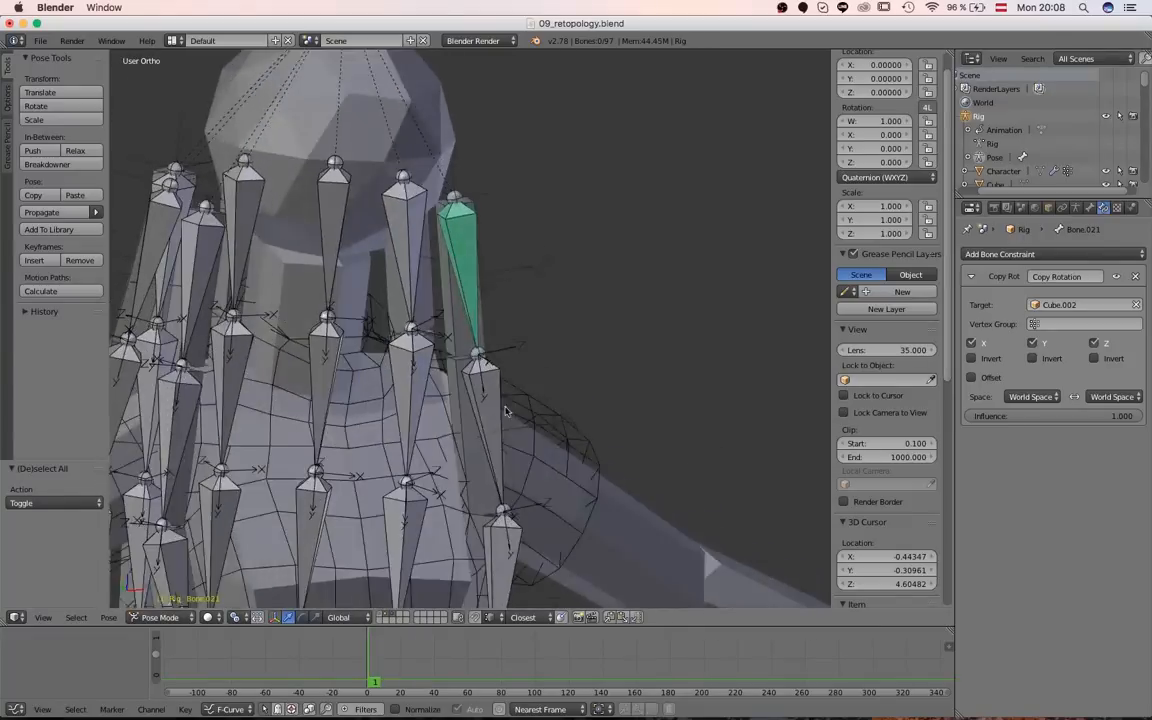
- Add a Copy Rotation constraint to the chain's middle bone, Bone.022, targeting the collider box around it
right_click(585, 255)
click(1062, 255)
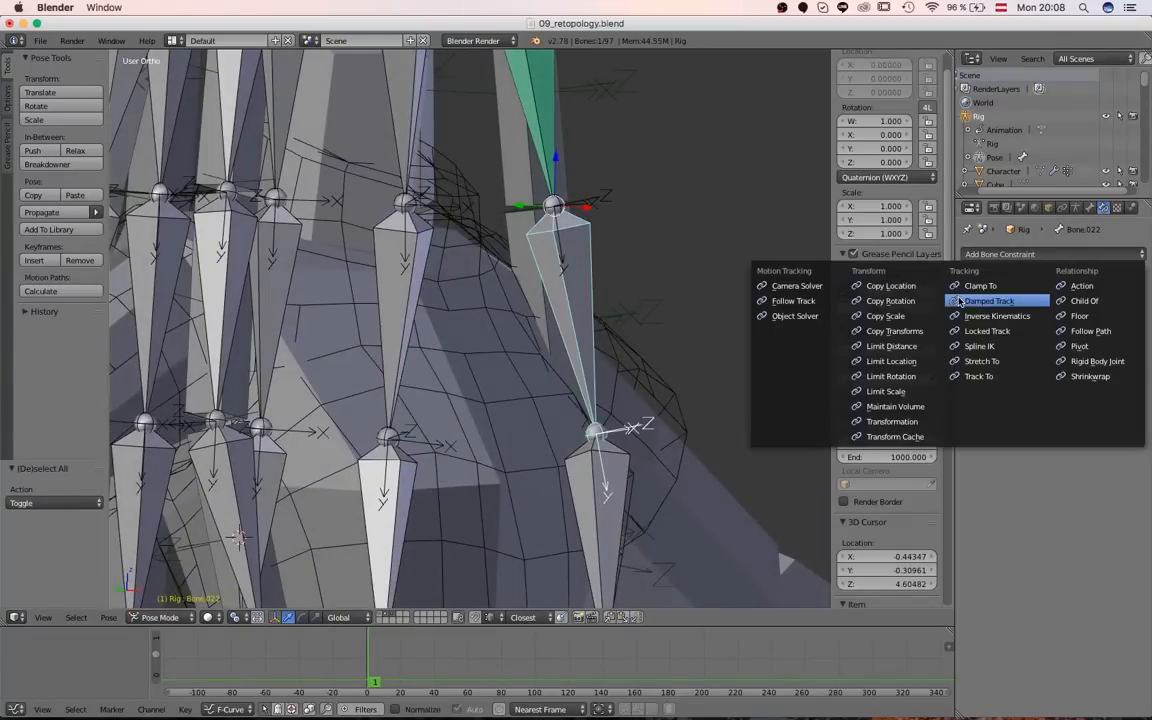
click(925, 302)
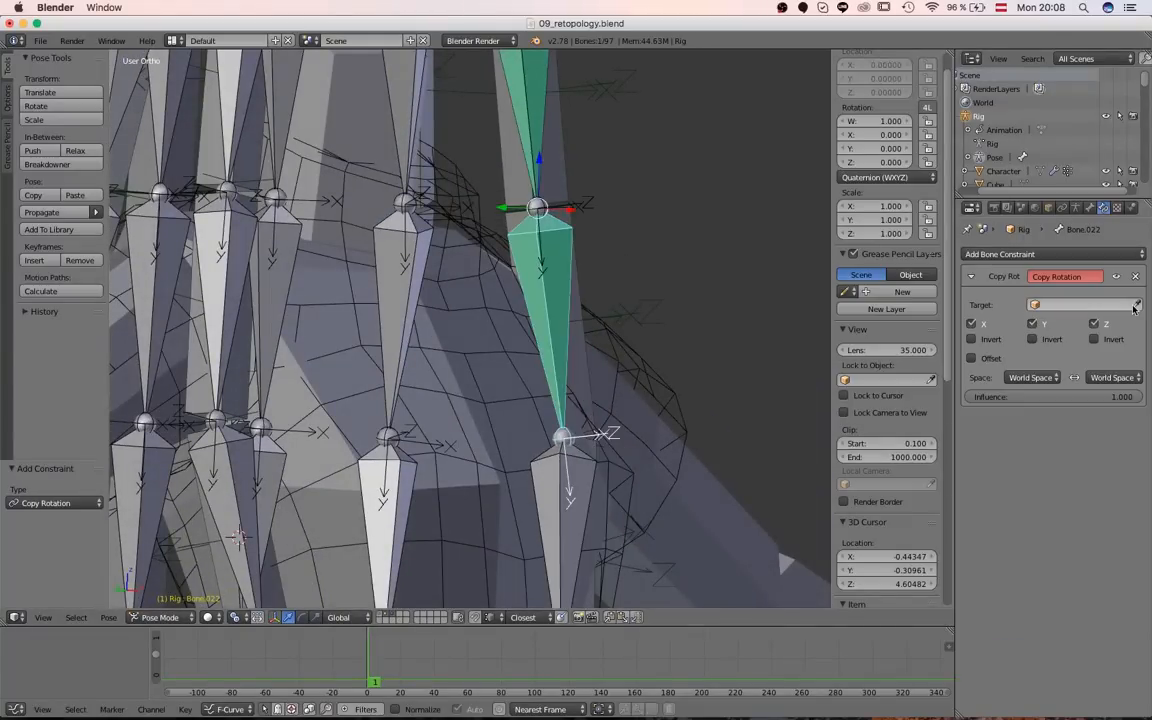
click(579, 284)
- Add a Copy Rotation constraint to the chain's lowest bone, Bone.023, with Cube as its target
middle_drag(579, 284, 547, 430)
right_click(547, 438)
click(1012, 257)
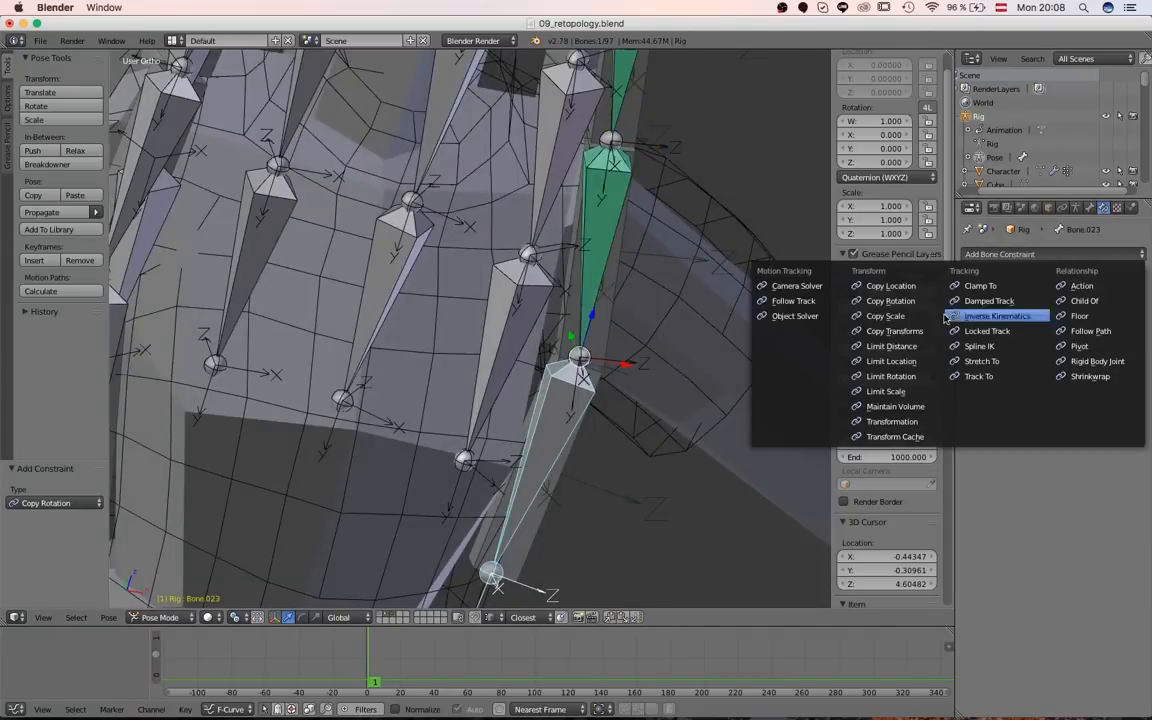
click(923, 302)
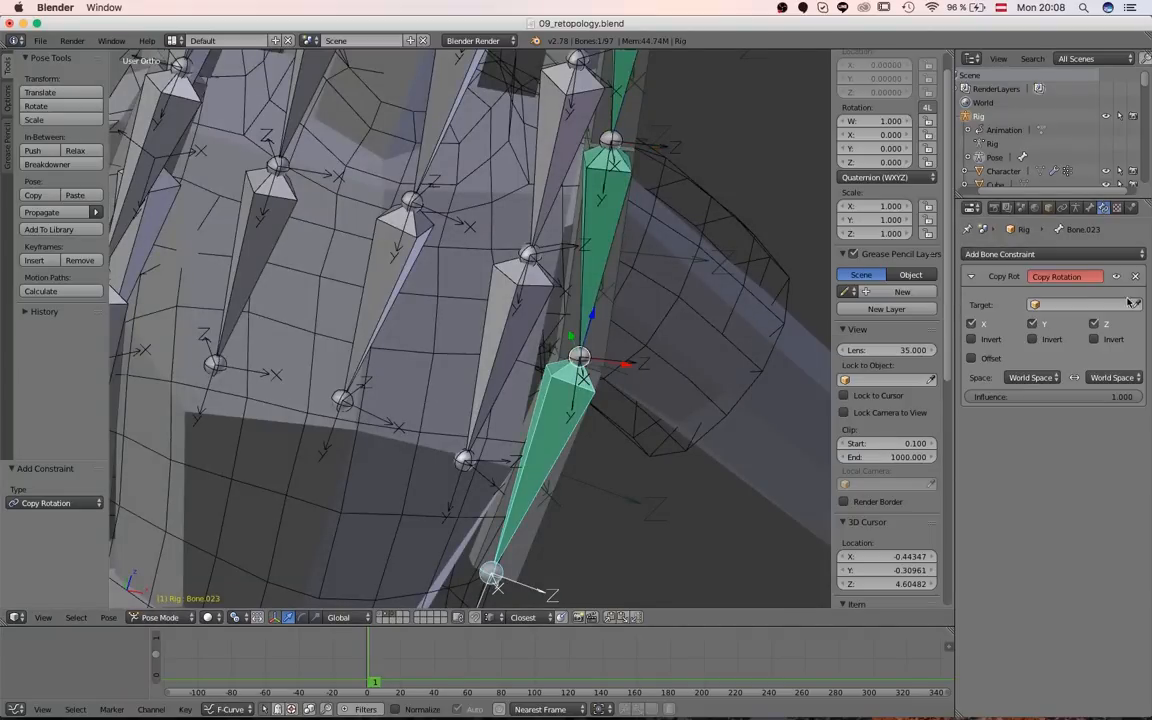
click(535, 527)
- Add a Copy Rotation constraint to the adjacent chain's top bone, Bone.039, with Cube.018 as its target
middle_drag(535, 527, 492, 168)
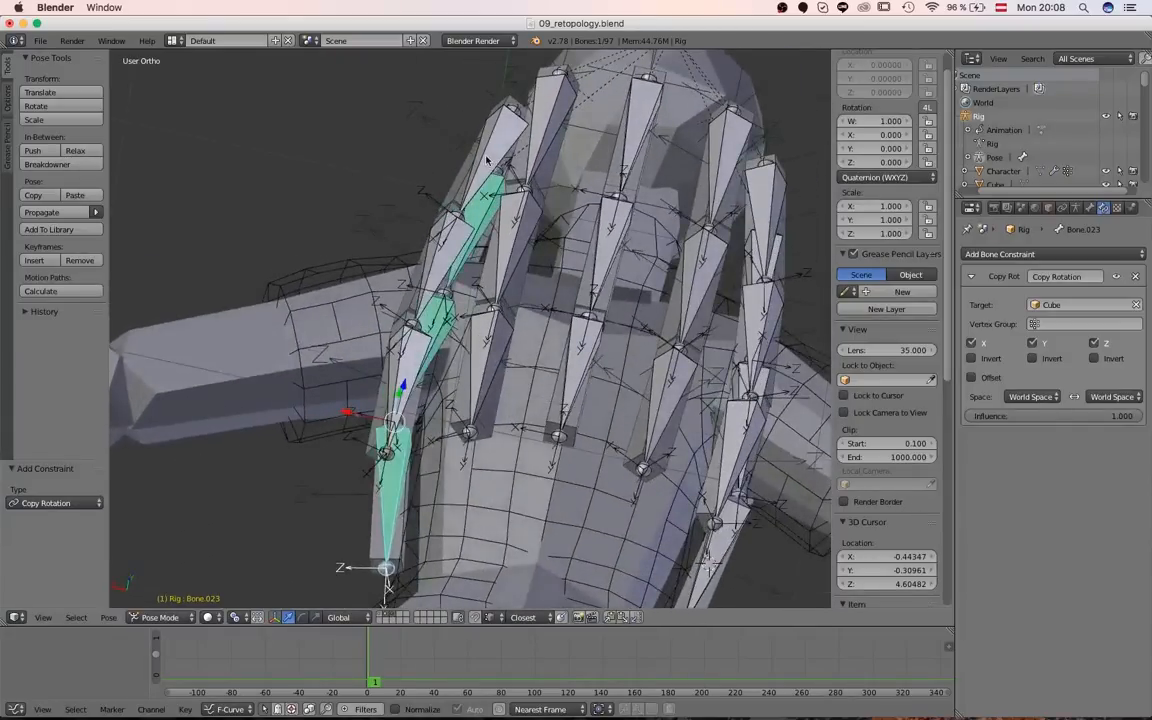
right_click(487, 160)
click(1039, 255)
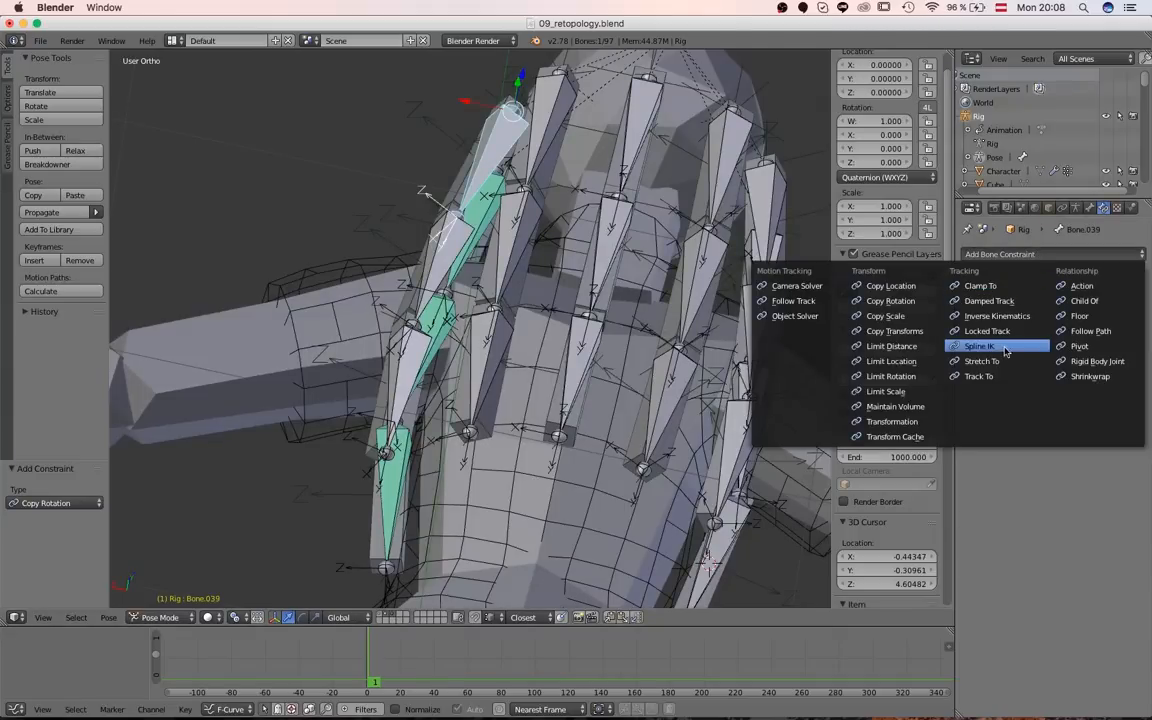
click(888, 301)
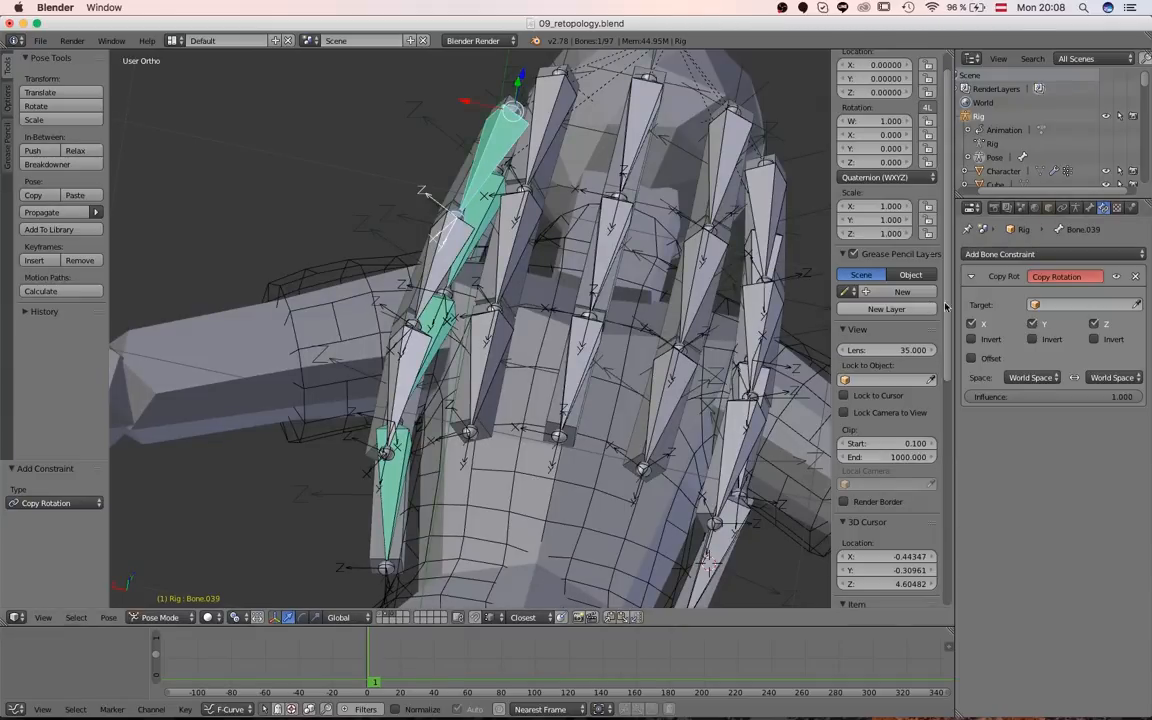
click(460, 181)
middle_drag(460, 183, 446, 386)
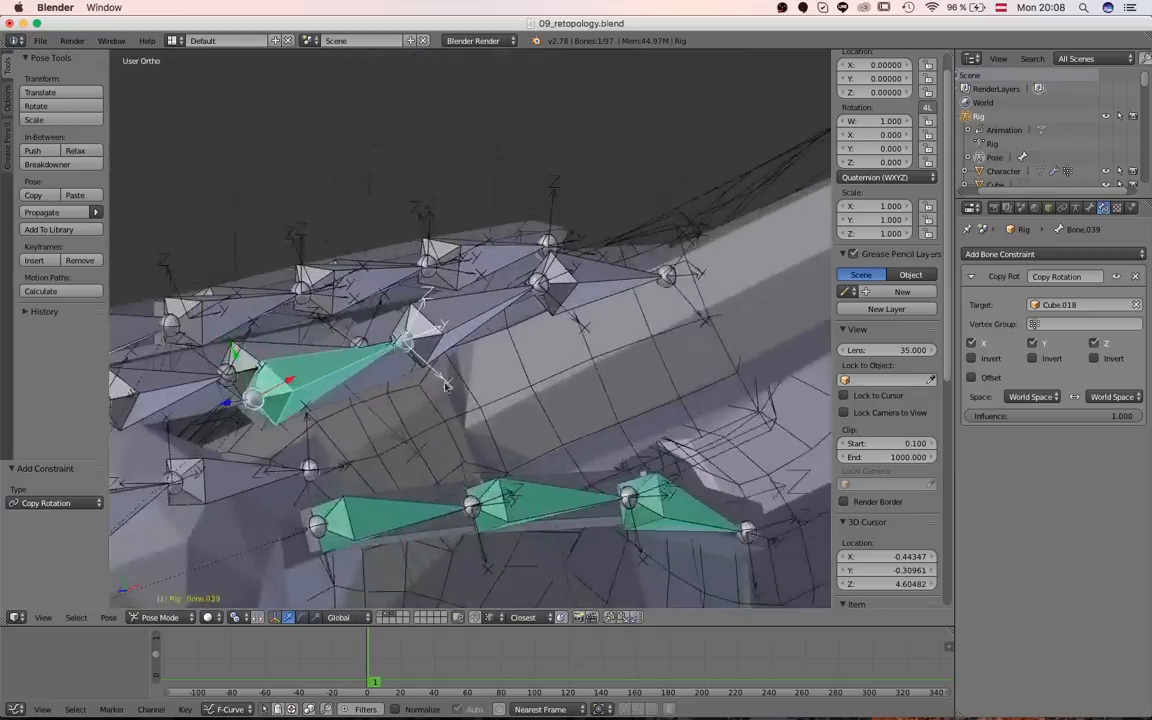
- Test-play the simulation and add a Copy Rotation constraint to the chain's middle bone, Bone.040, with Cube.019 as its target
key(alt+a)
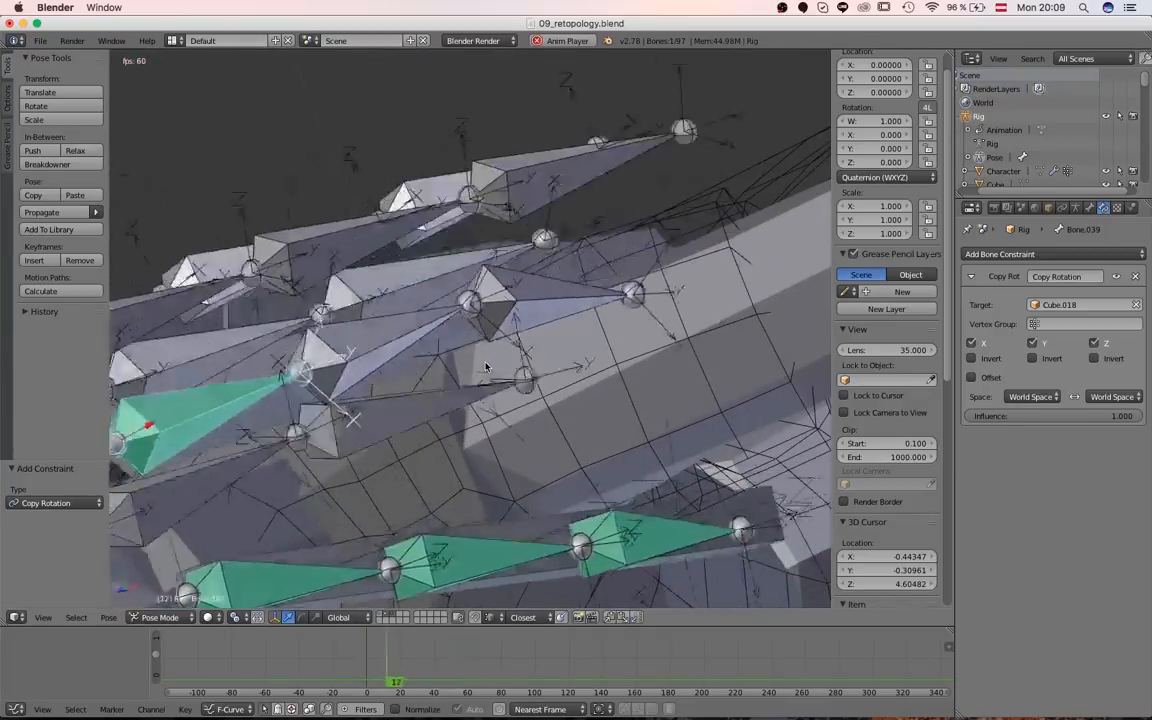
key(Escape)
right_click(437, 321)
middle_drag(440, 322, 796, 312)
click(997, 259)
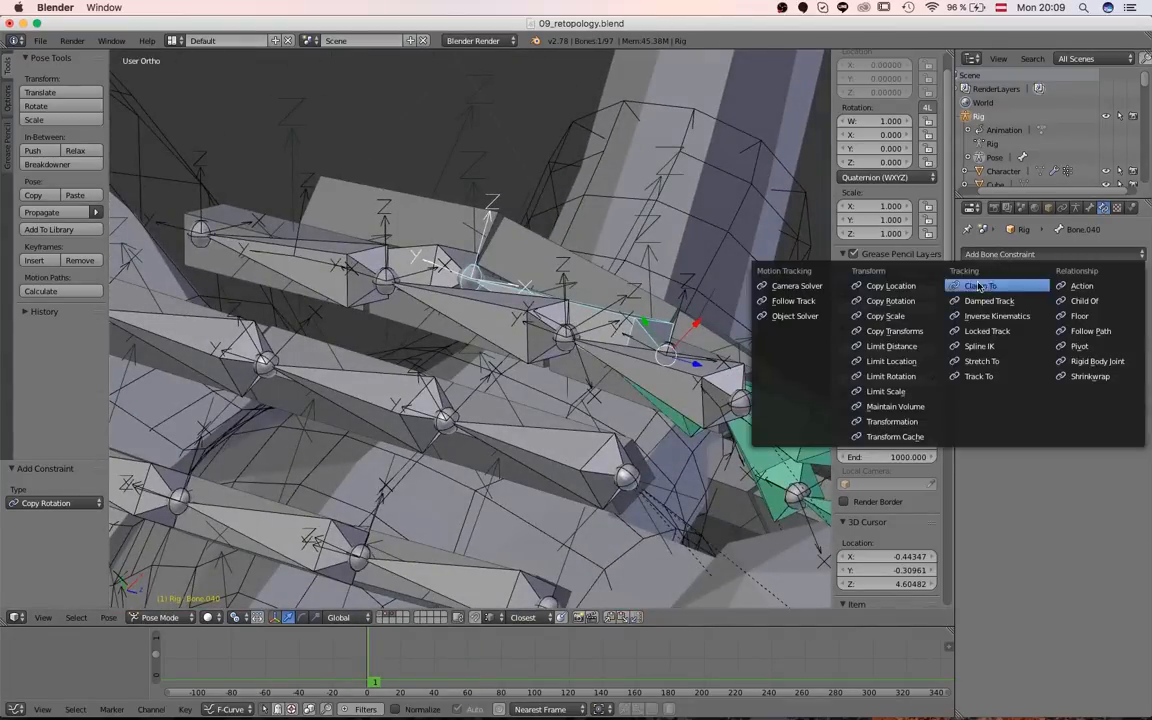
click(938, 303)
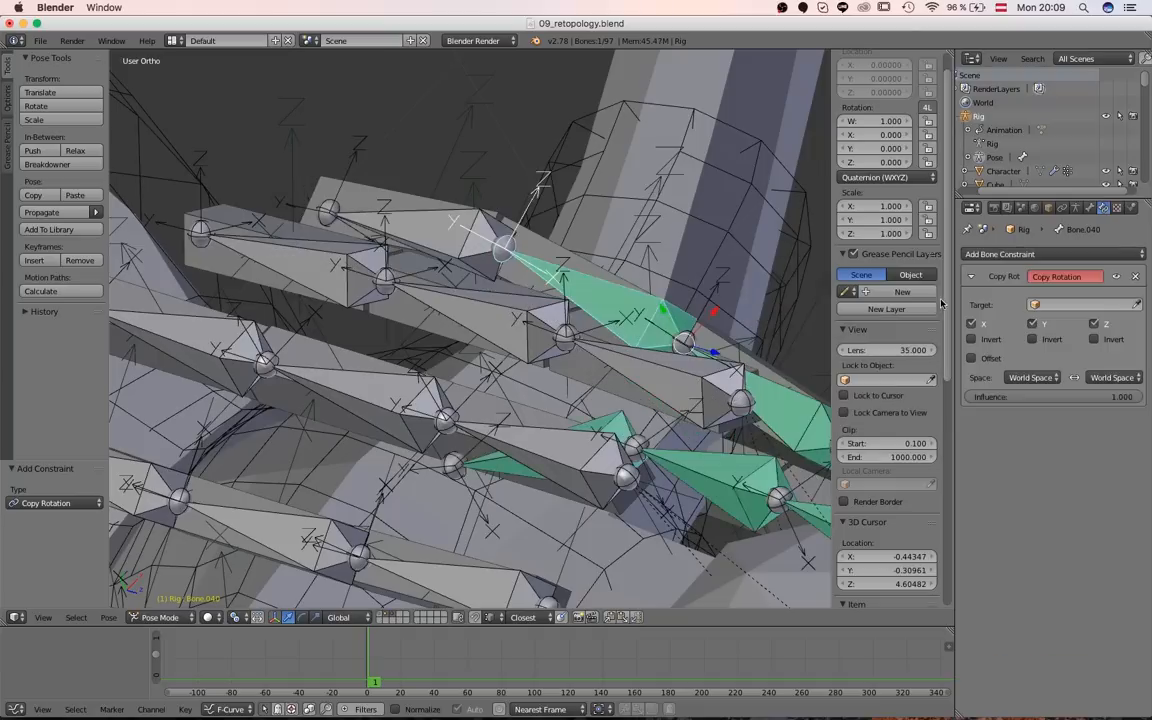
click(548, 241)
middle_drag(546, 244, 478, 349)
- Play the simulation again and add a Copy Rotation constraint to the same chain's lowest bone, Bone.041
key(alt+a)
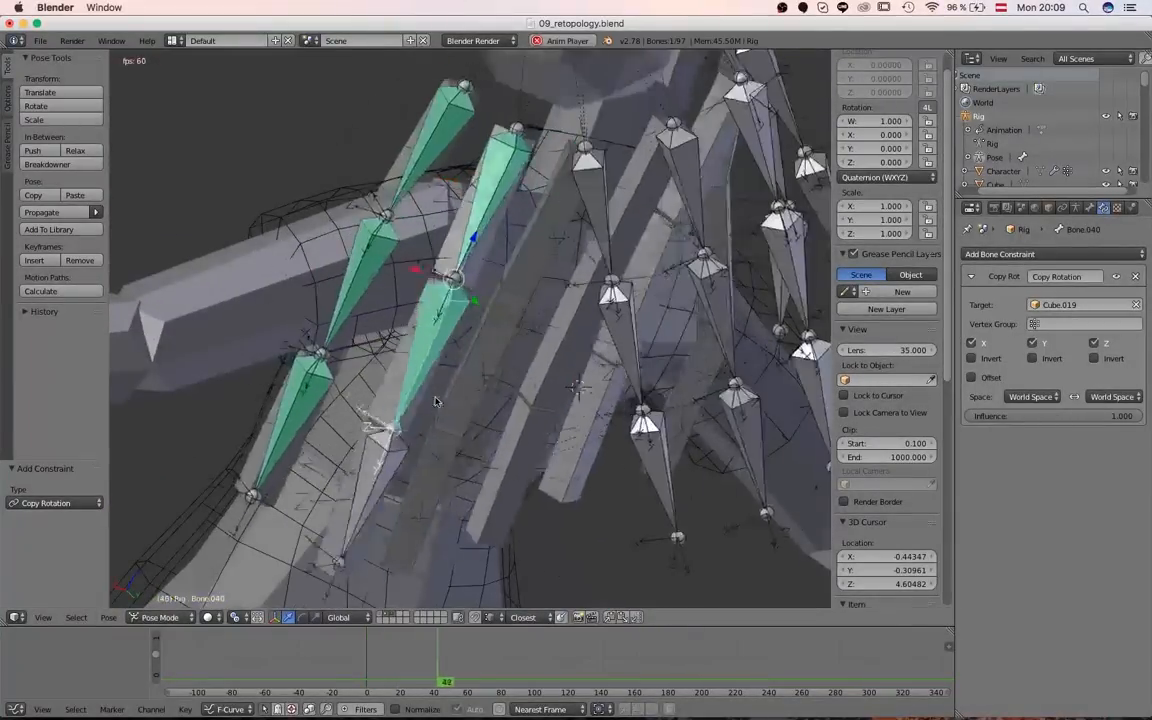
key(Escape)
right_click(397, 413)
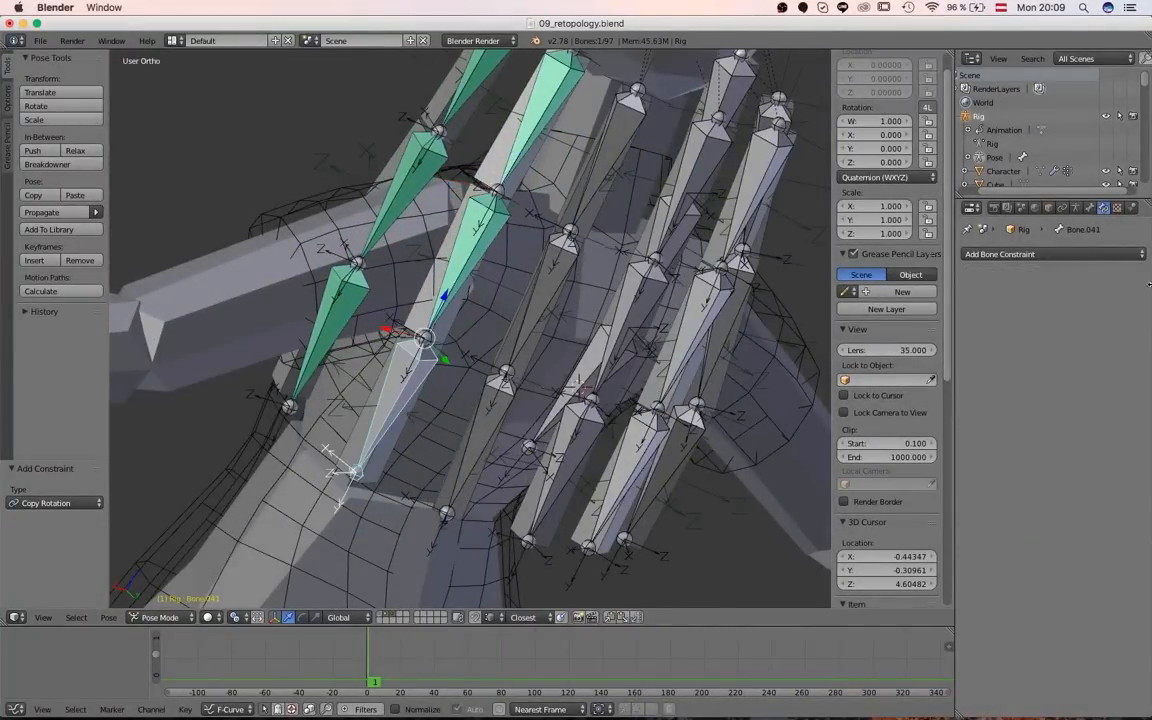
click(1000, 254)
click(840, 274)
key(e)
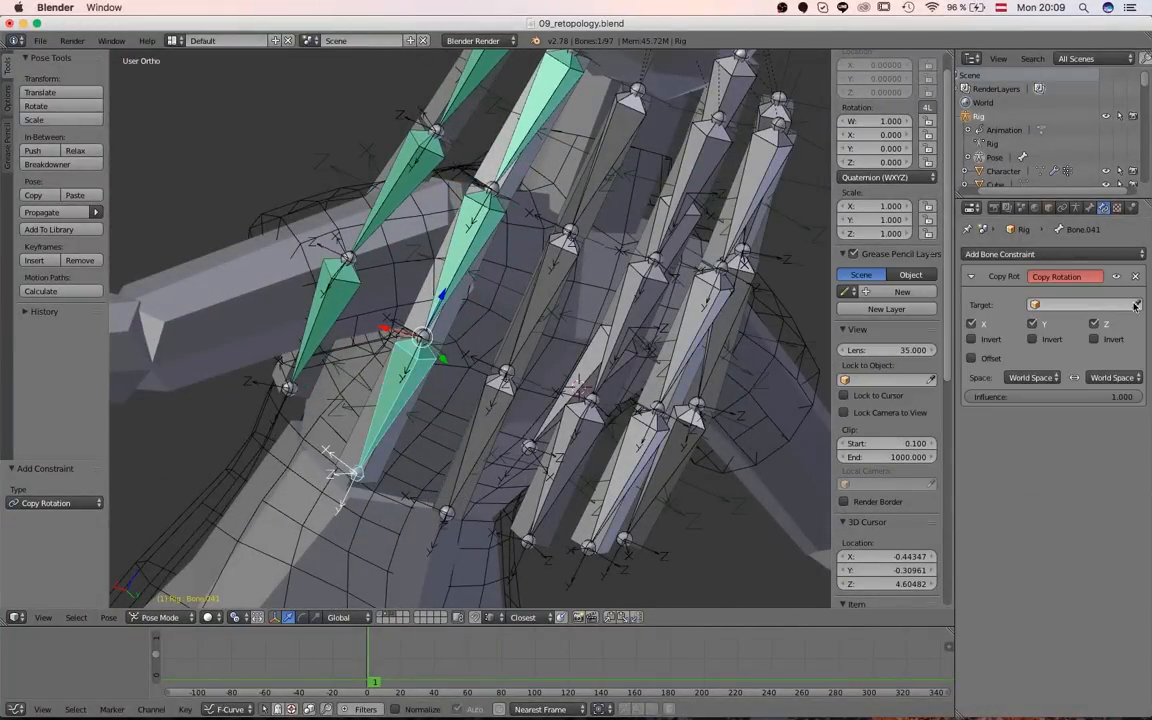
- Try to pick the collider box around Bone.041 as the constraint's target, clearing the mistakenly picked rig
click(350, 452)
scroll(350, 452, down, 5)
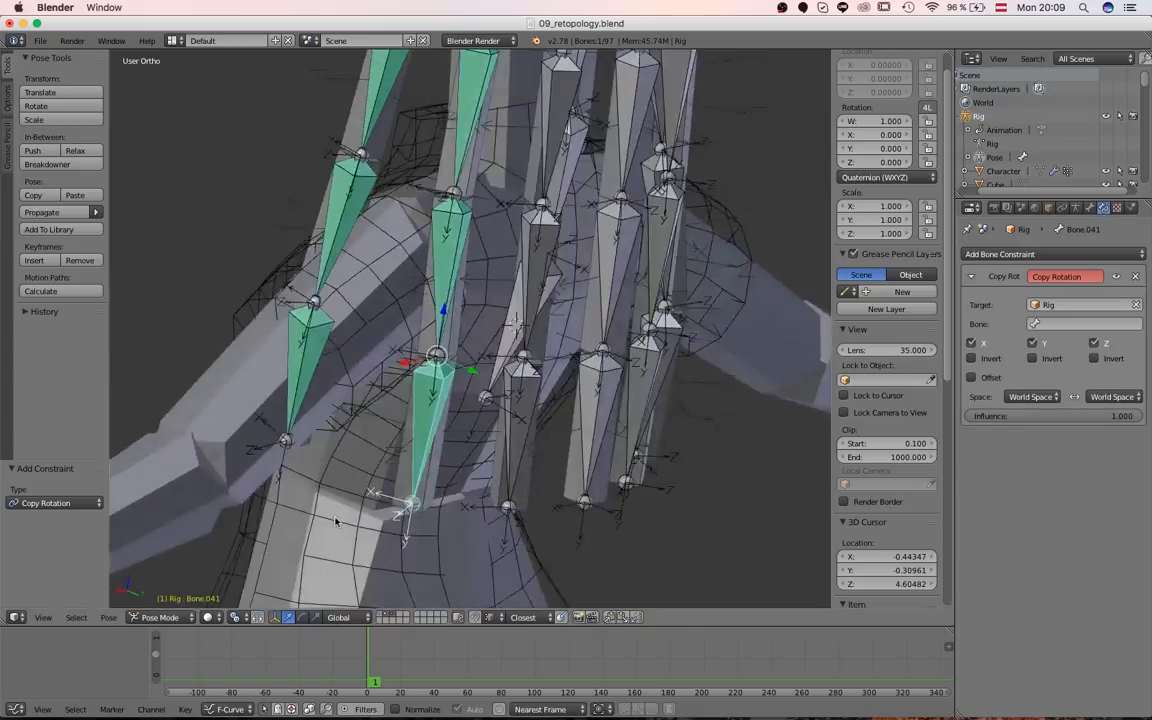
click(1137, 305)
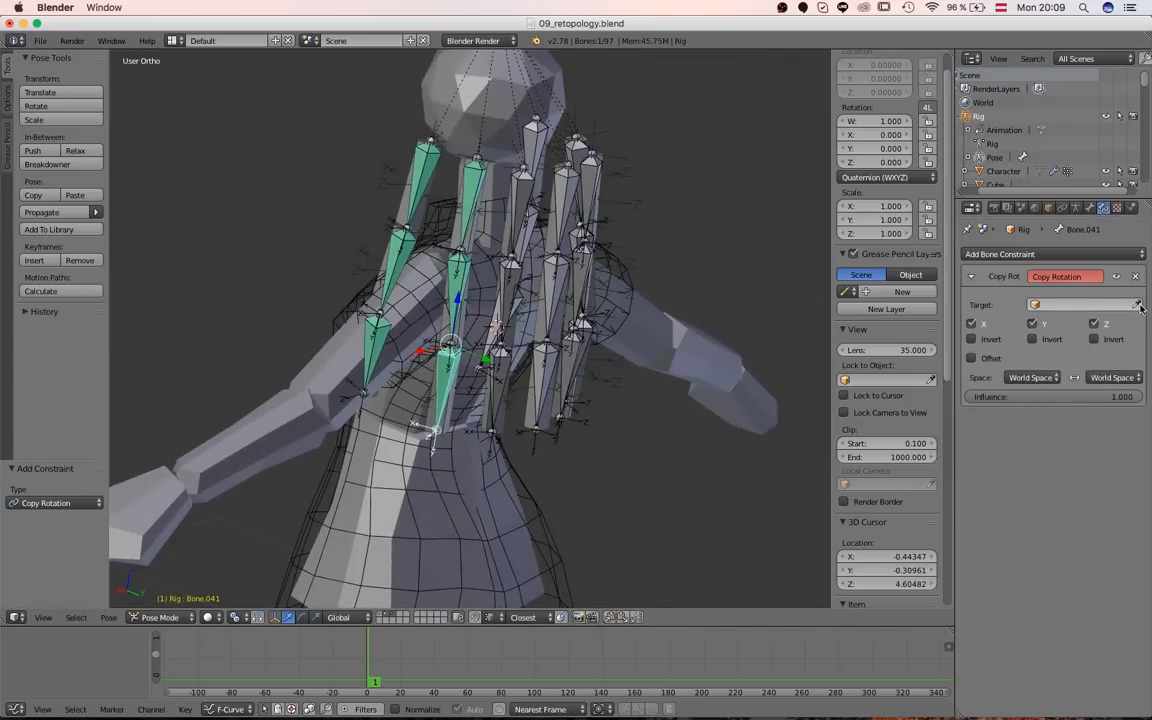
click(1137, 305)
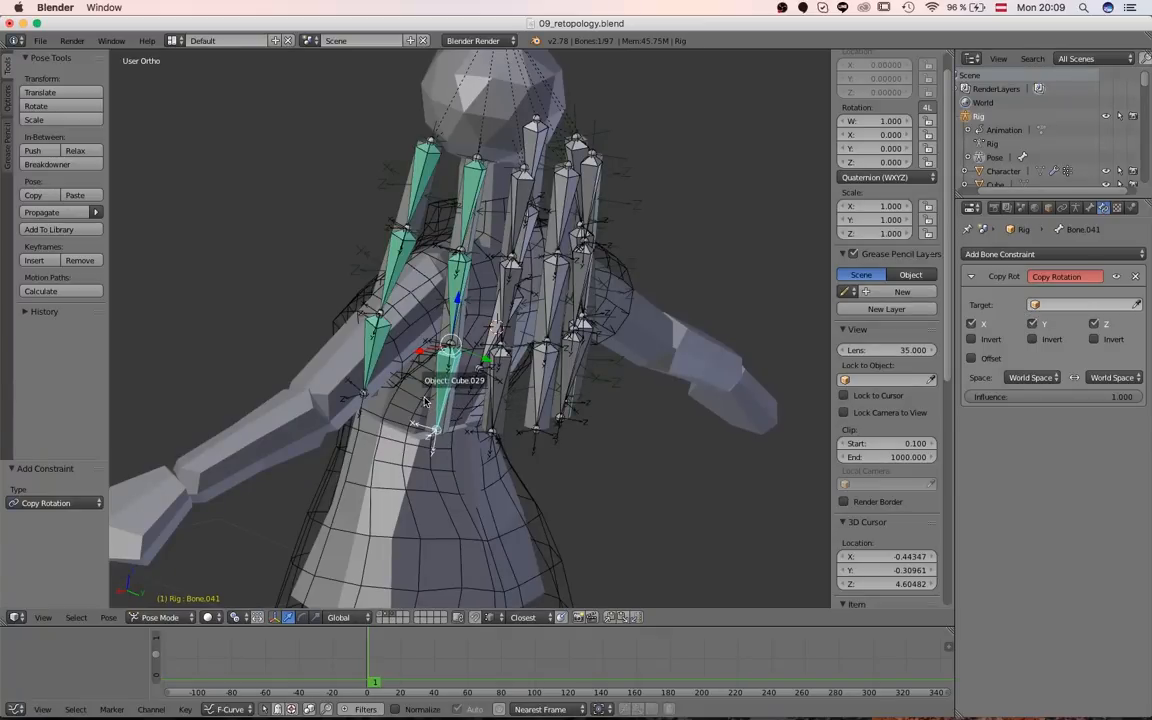
key(Escape)
- Select the collider box around Bone.041 to identify it, and return to the rig in Pose Mode
middle_drag(430, 403, 566, 437)
scroll(495, 451, up, 3)
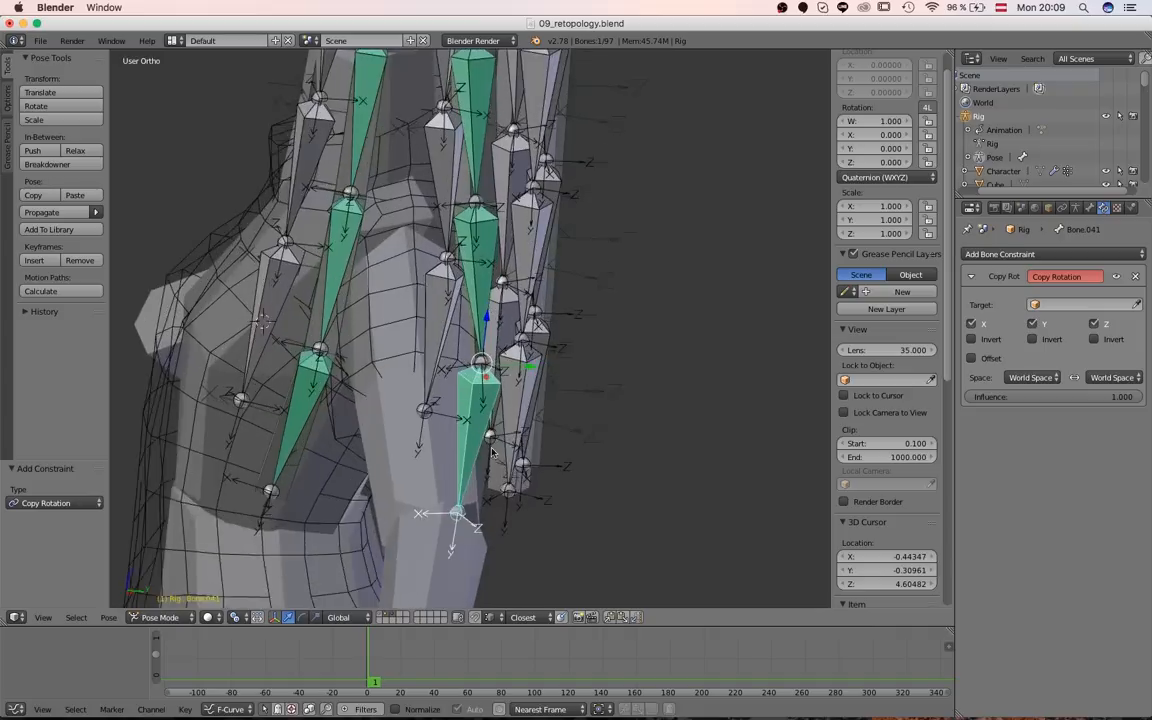
middle_drag(492, 449, 443, 410)
right_click(431, 509)
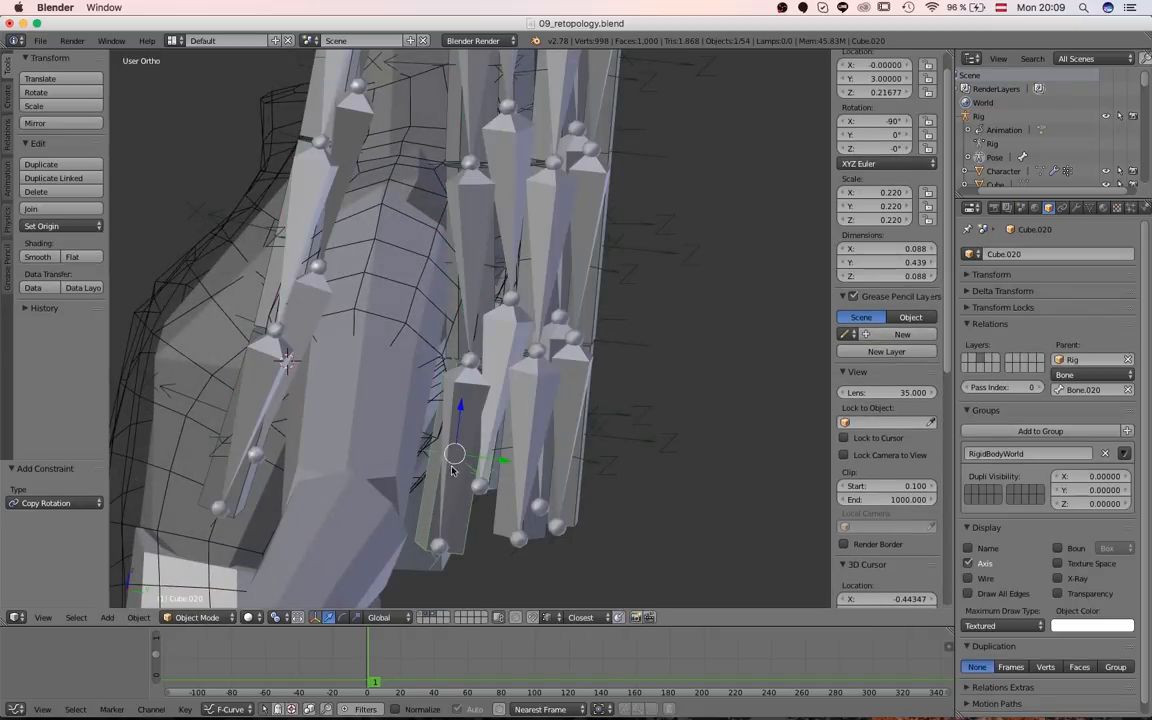
right_click(451, 470)
middle_drag(451, 470, 451, 484)
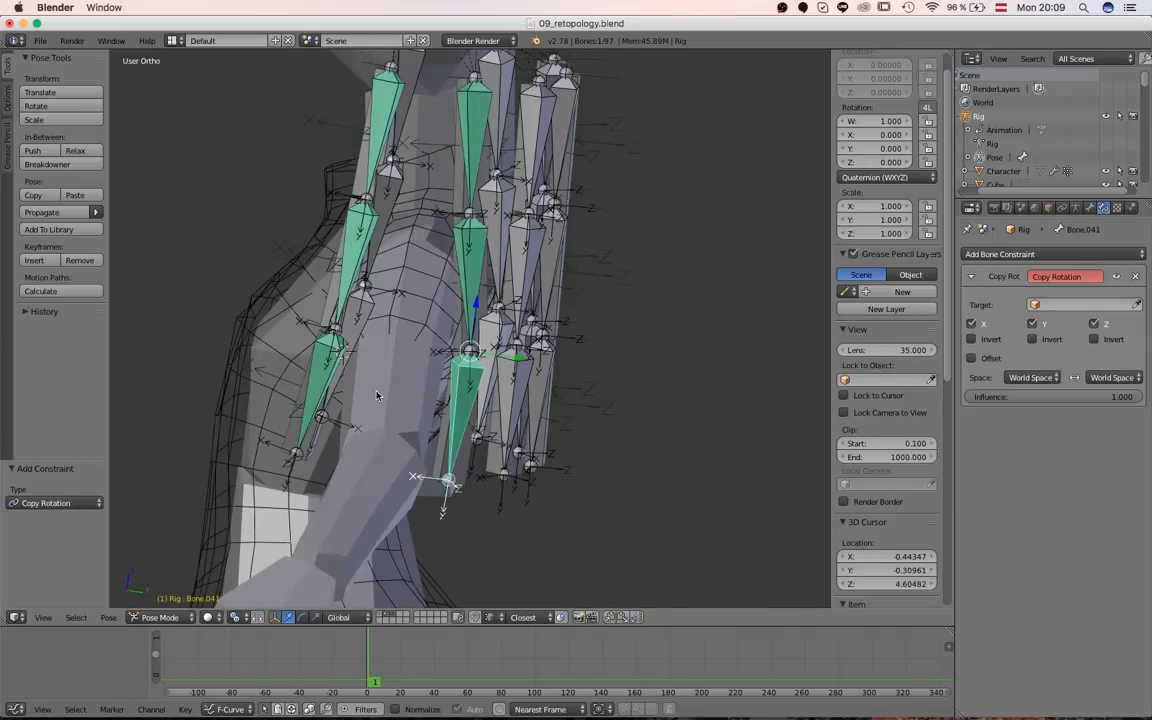
- Examine the constrained and unconstrained hair chains around the character from the back, side and front
scroll(377, 395, down, 3)
middle_drag(377, 395, 315, 298)
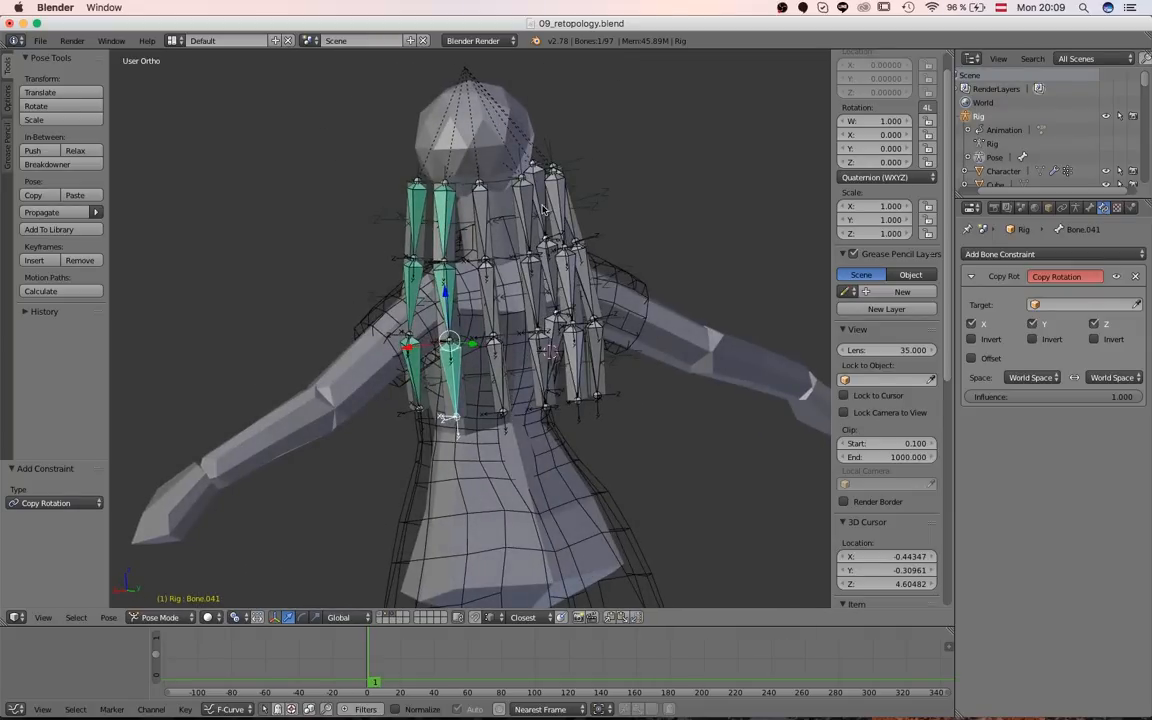
middle_drag(594, 212, 416, 319)
middle_drag(434, 177, 497, 181)
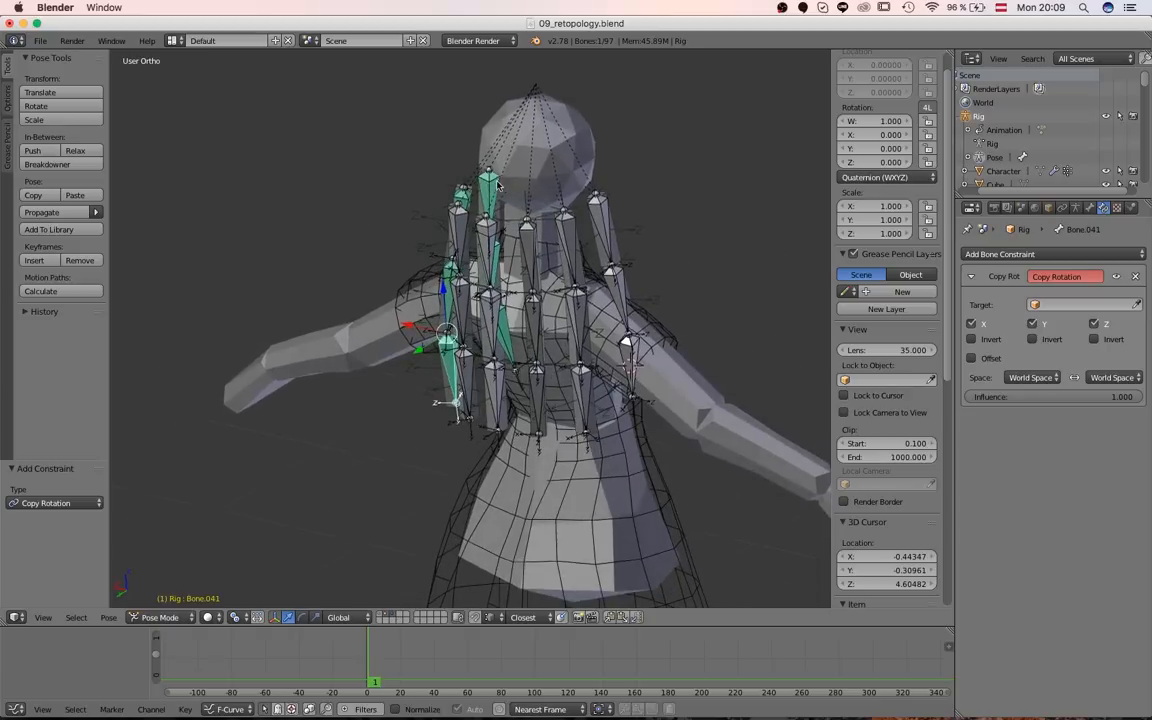
middle_drag(375, 386, 626, 398)
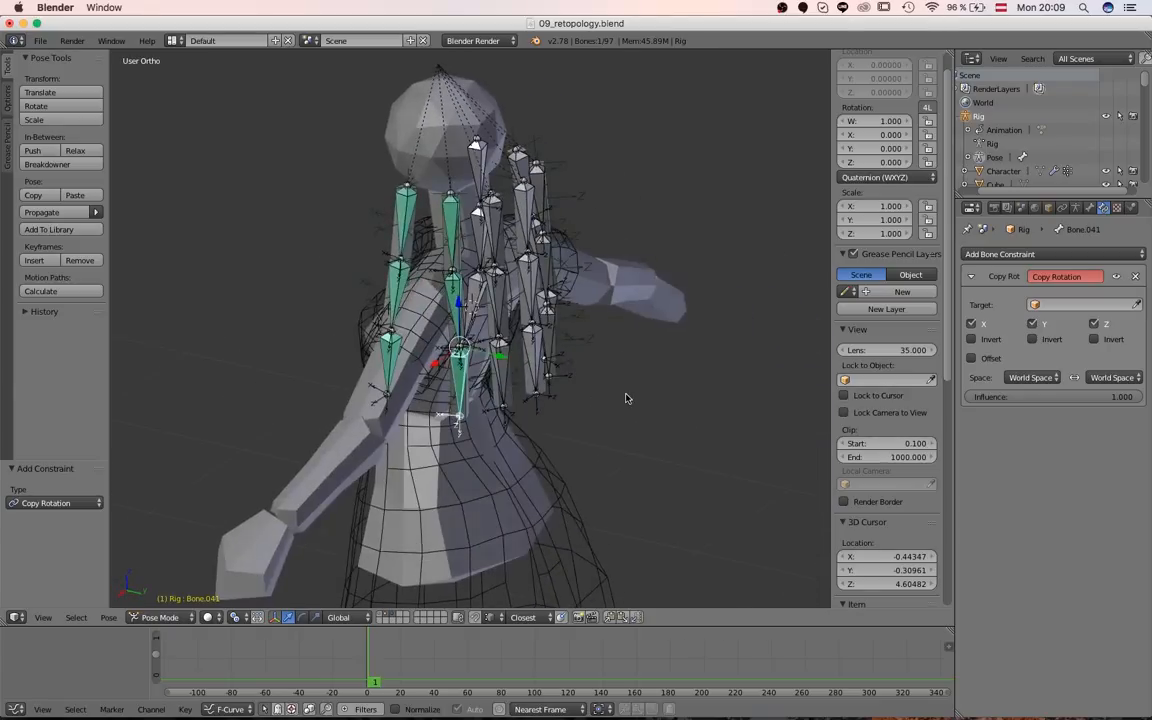
scroll(575, 424, up, 3)
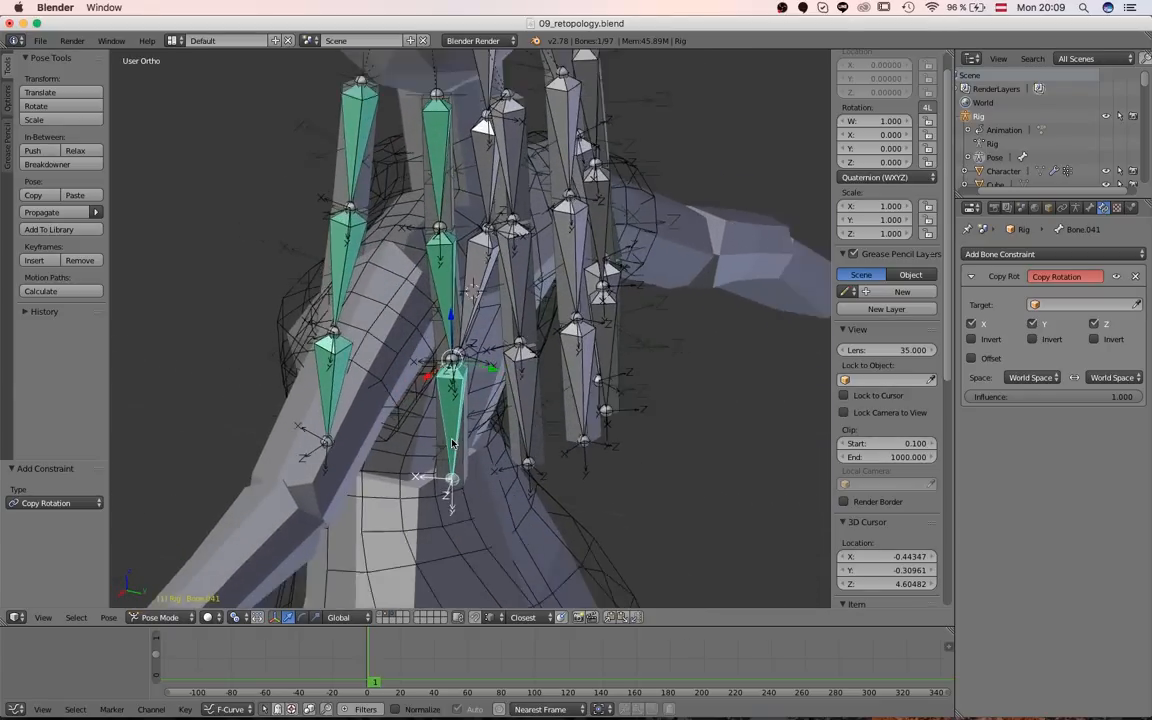
scroll(449, 437, down, 4)
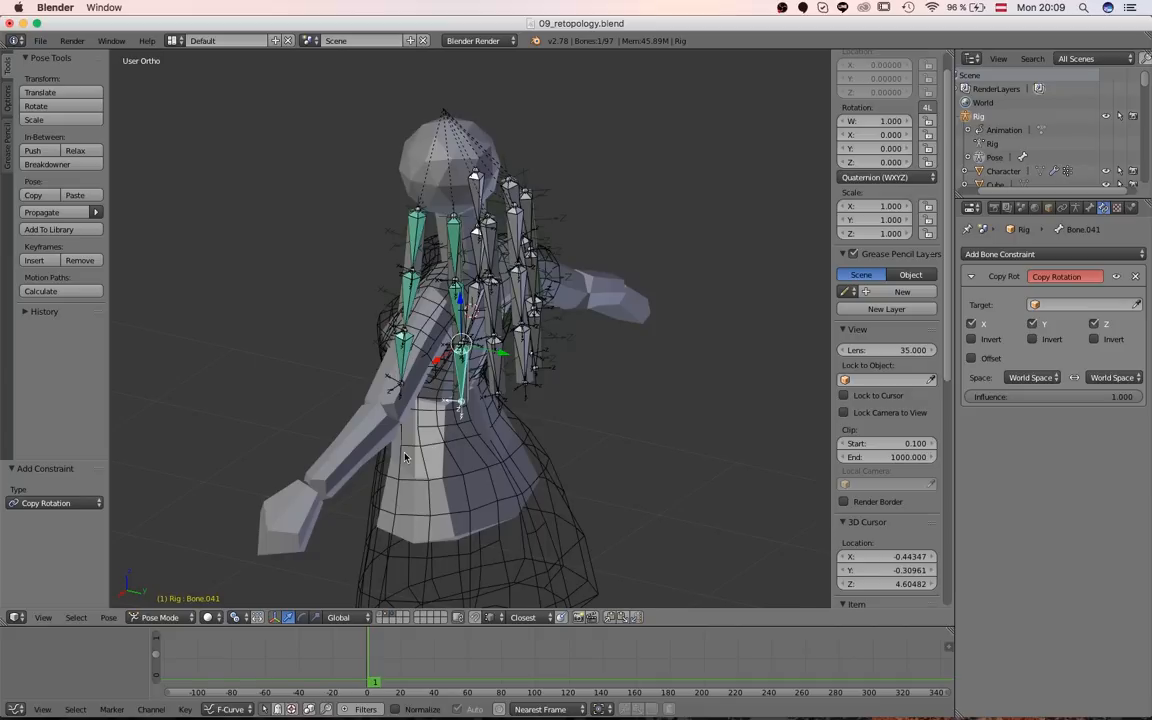
middle_drag(405, 458, 504, 325)
key(KP_1)
scroll(527, 339, up, 3)
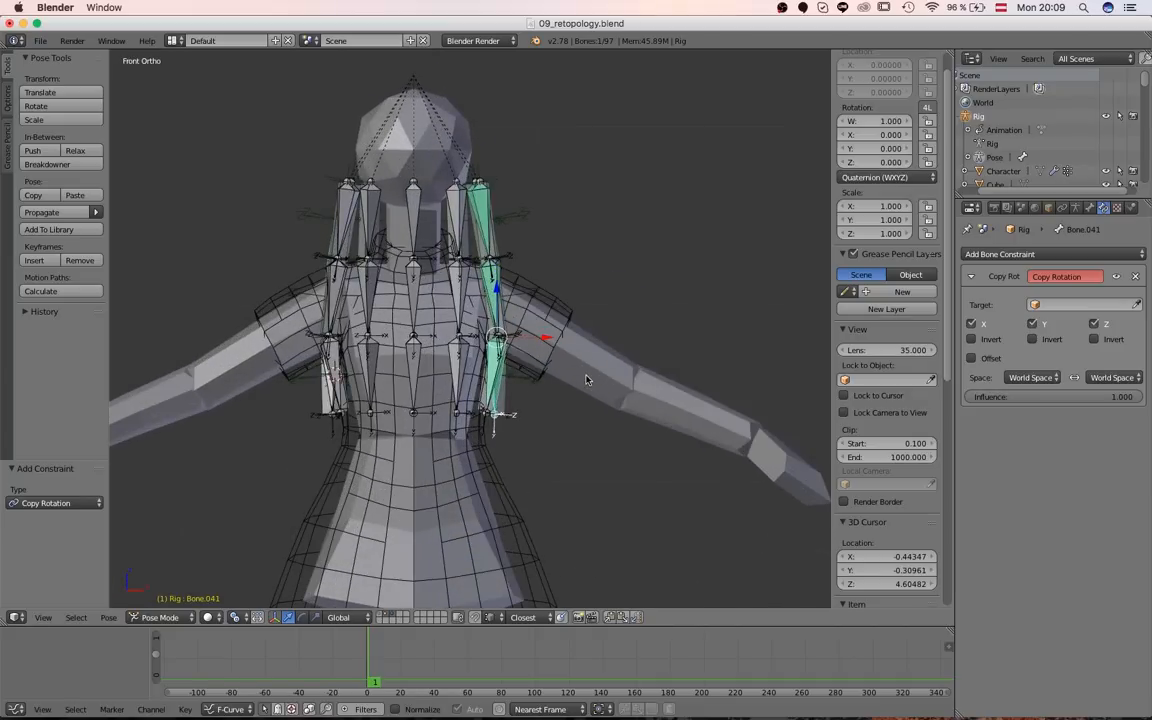
scroll(527, 371, down, 3)
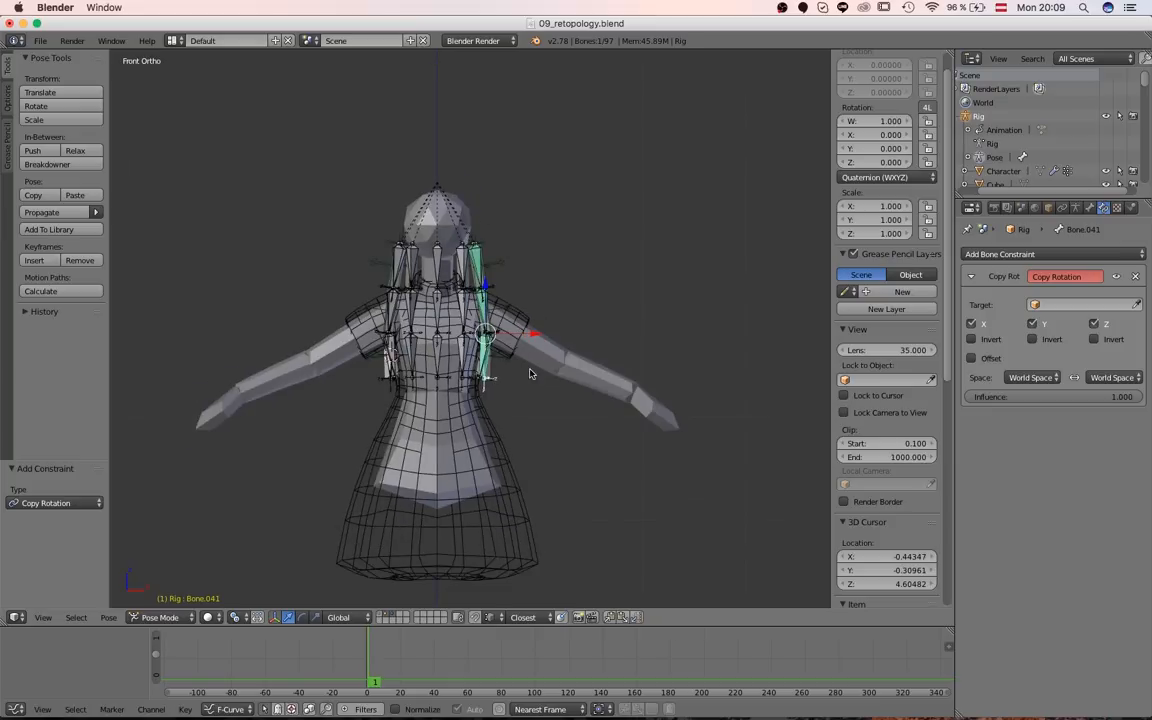